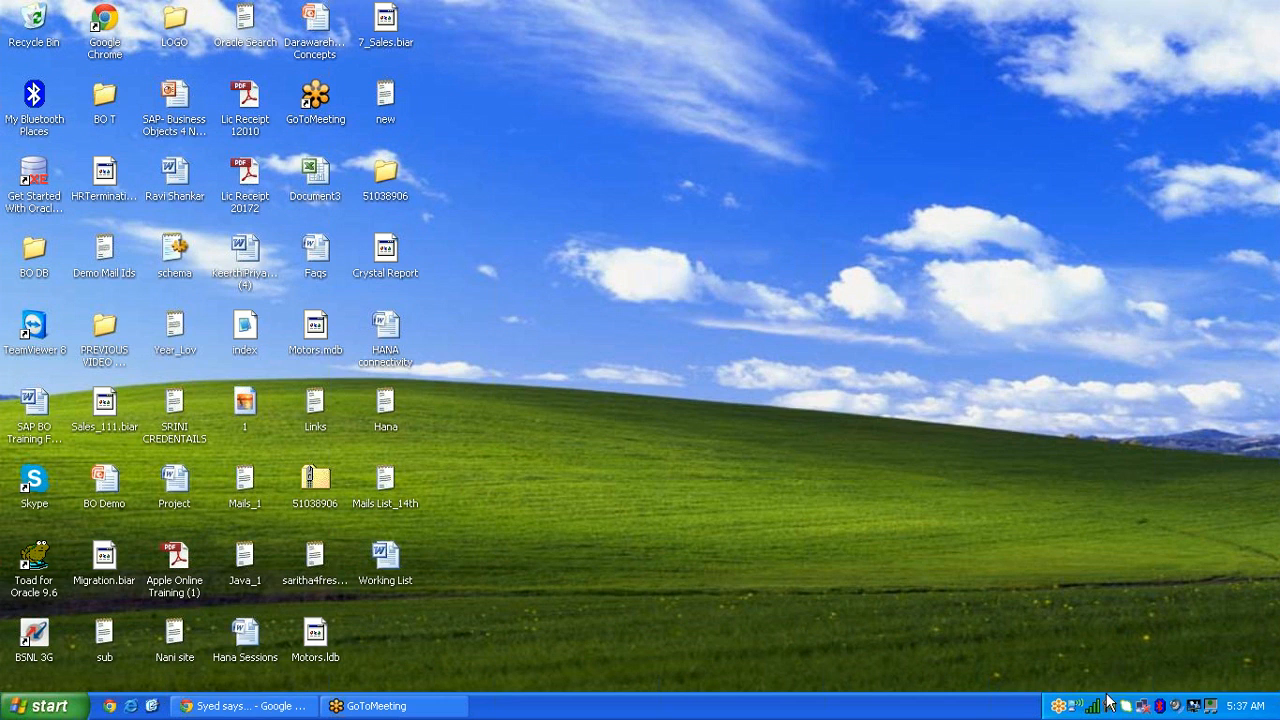
Step: Bring back the Gmail inbox in Chrome, collapse the open chat, and minimise Chrome again
right_click(1109, 706)
click(1135, 694)
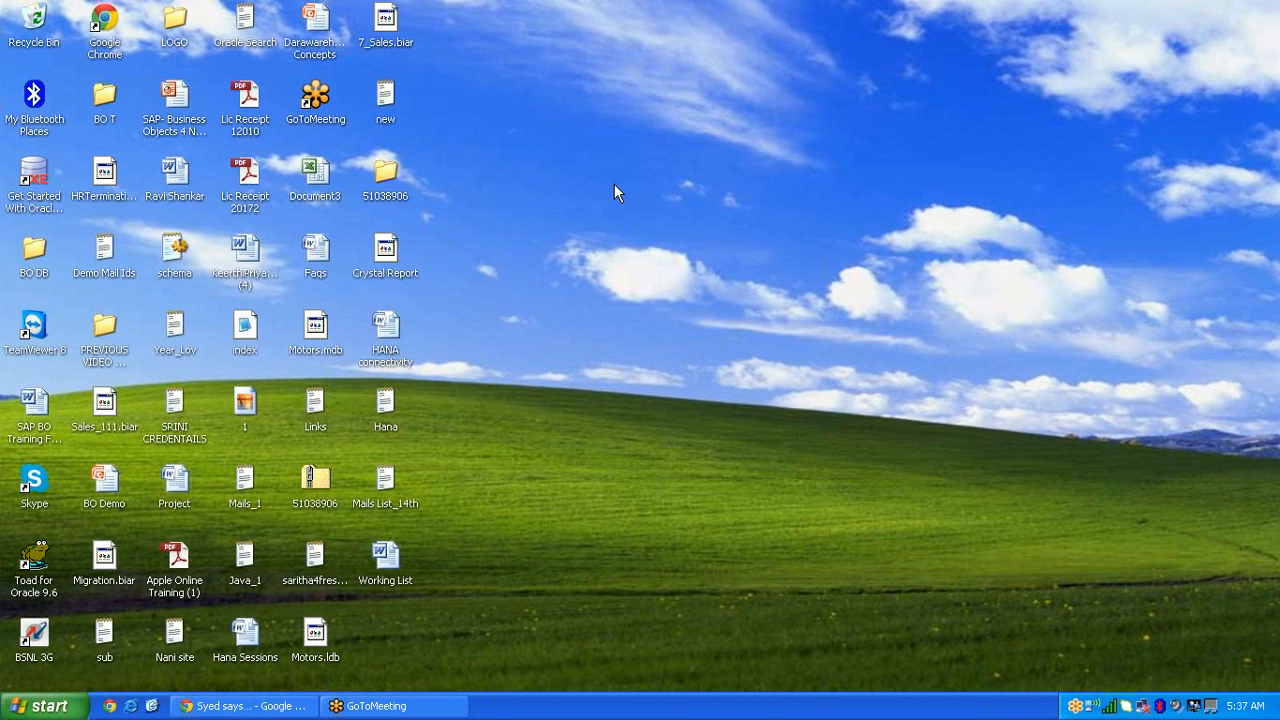
click(262, 706)
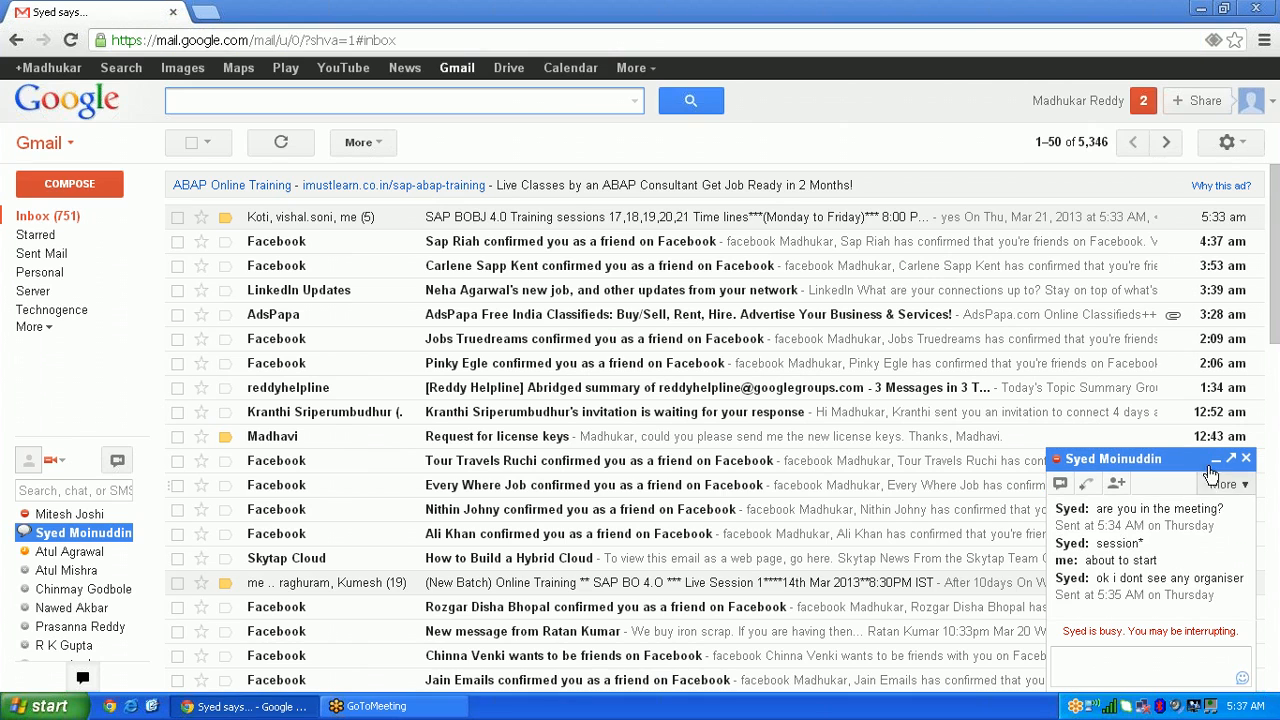
click(1203, 460)
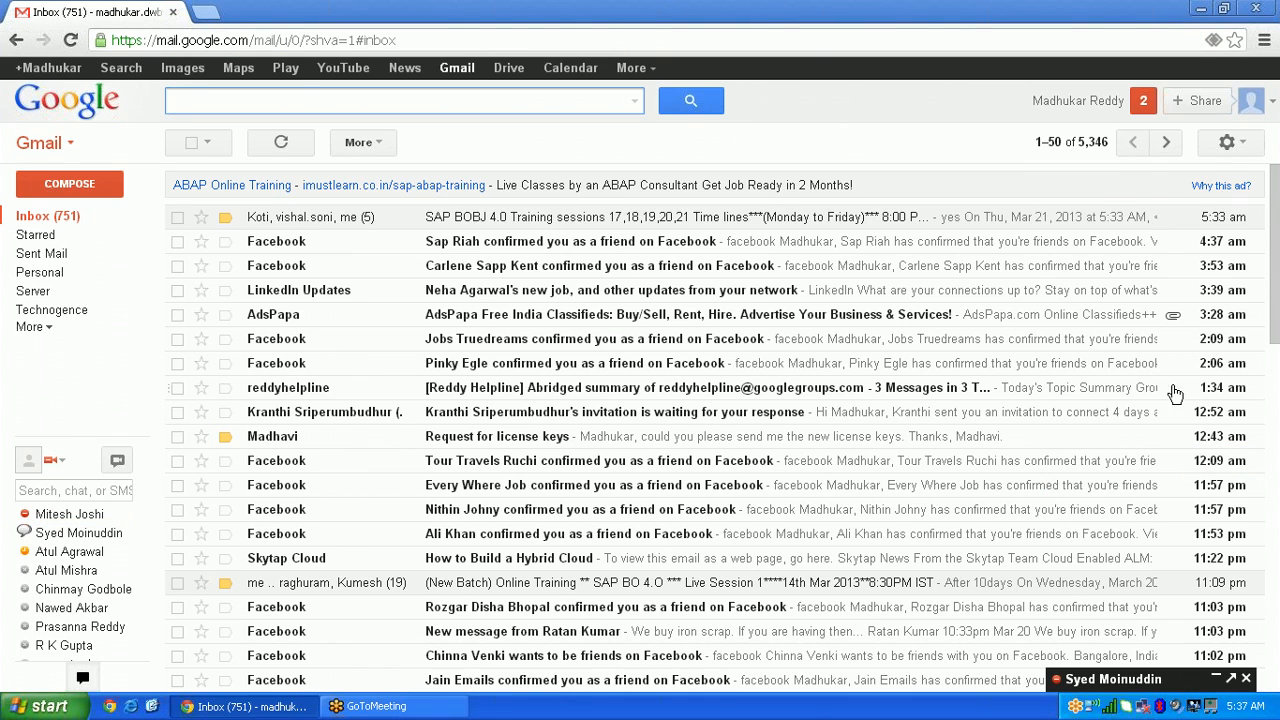
click(1200, 10)
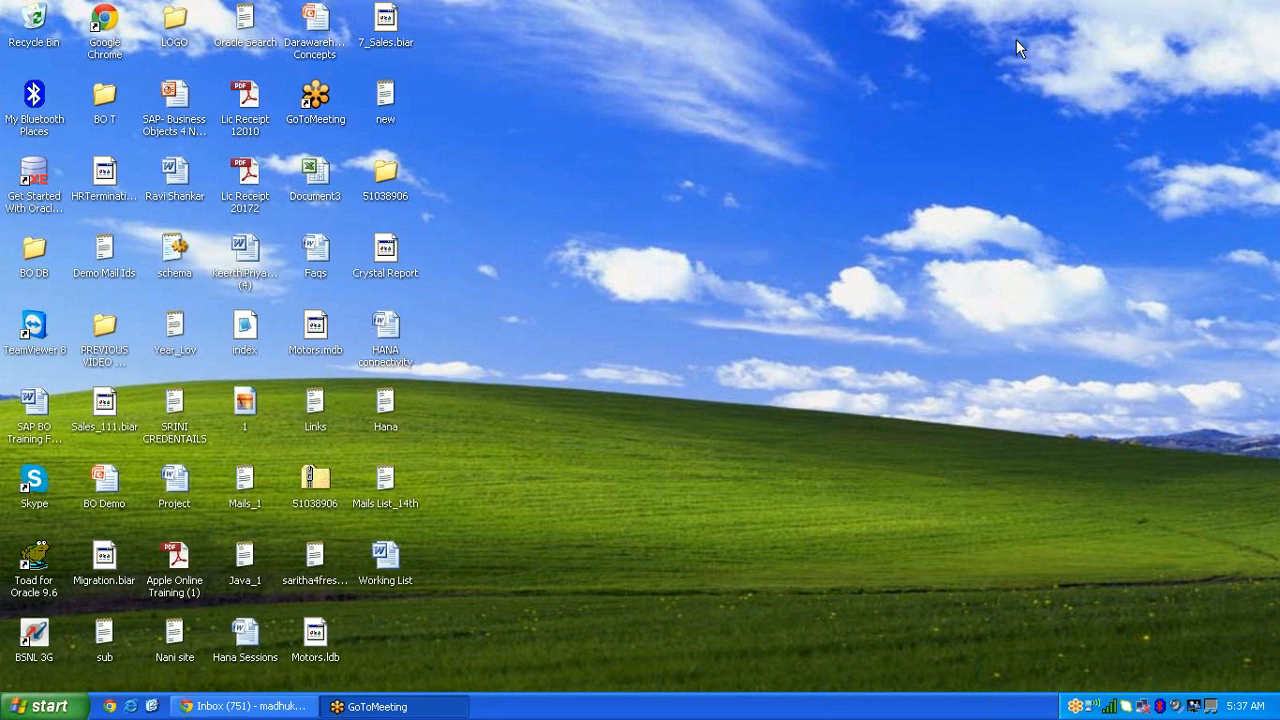
Step: Connect with Remote Desktop to login2erp.ath.cx and sign in with the account password
click(45, 706)
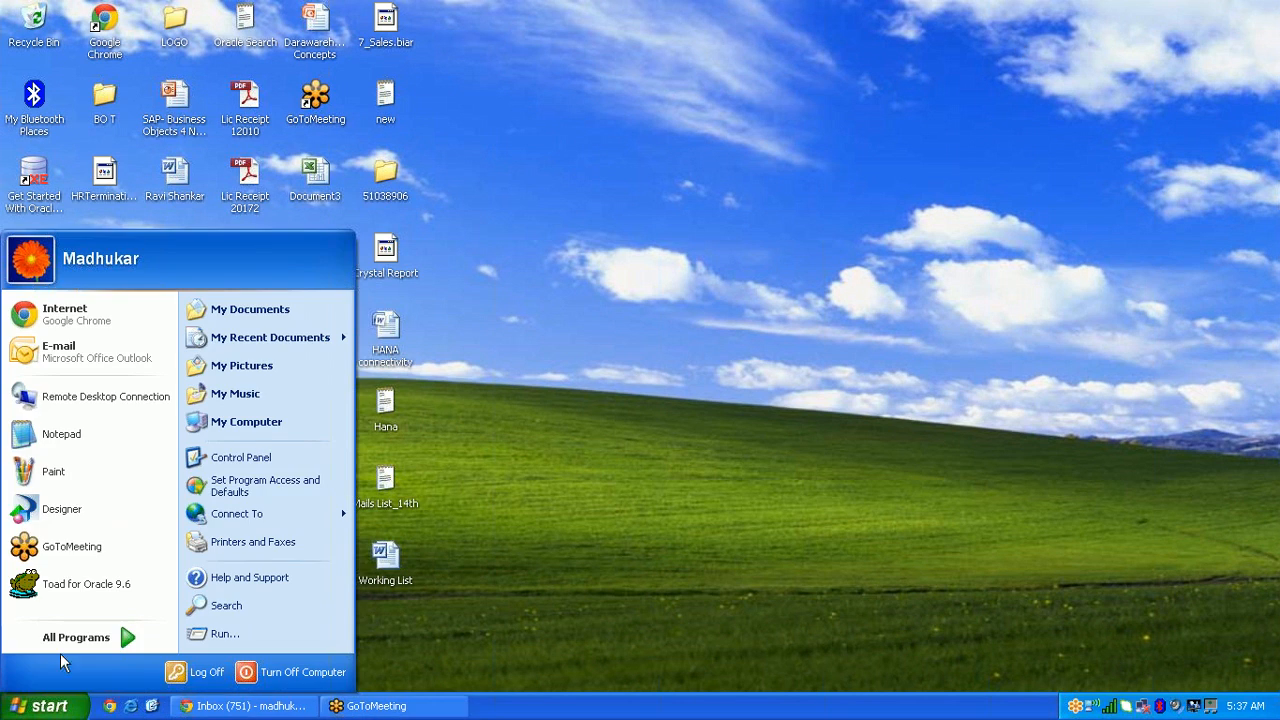
click(86, 396)
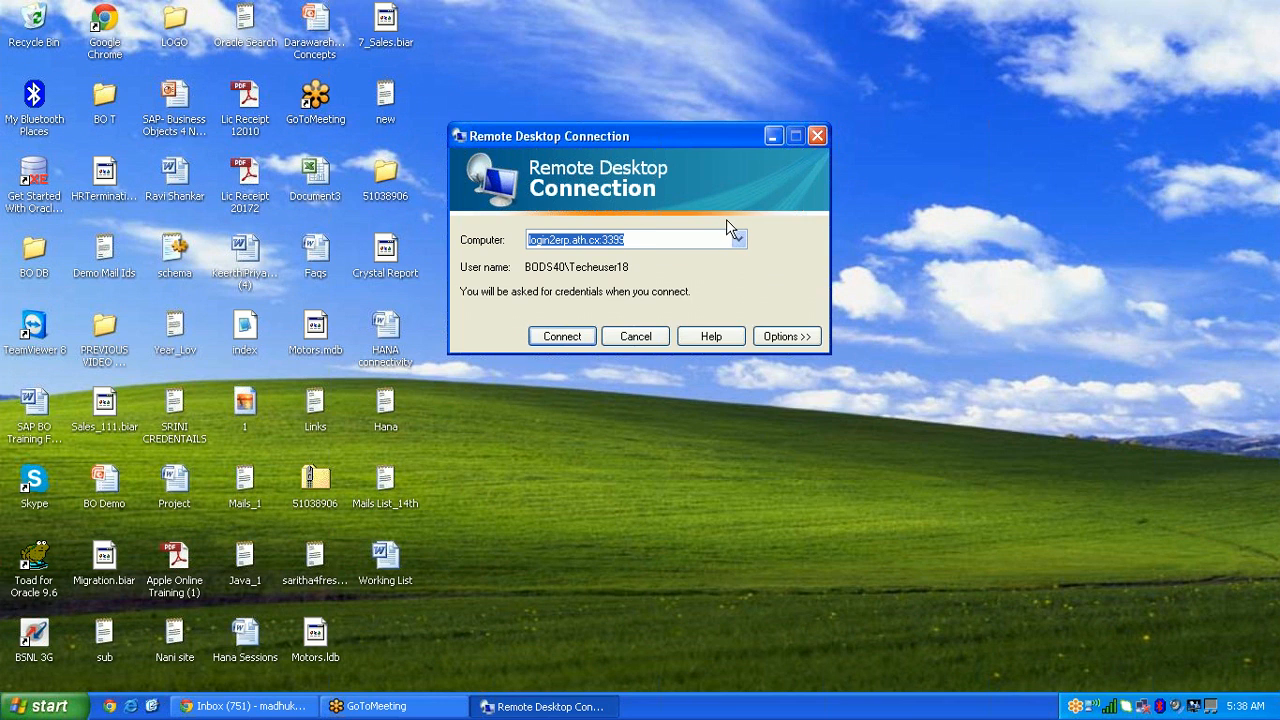
click(568, 339)
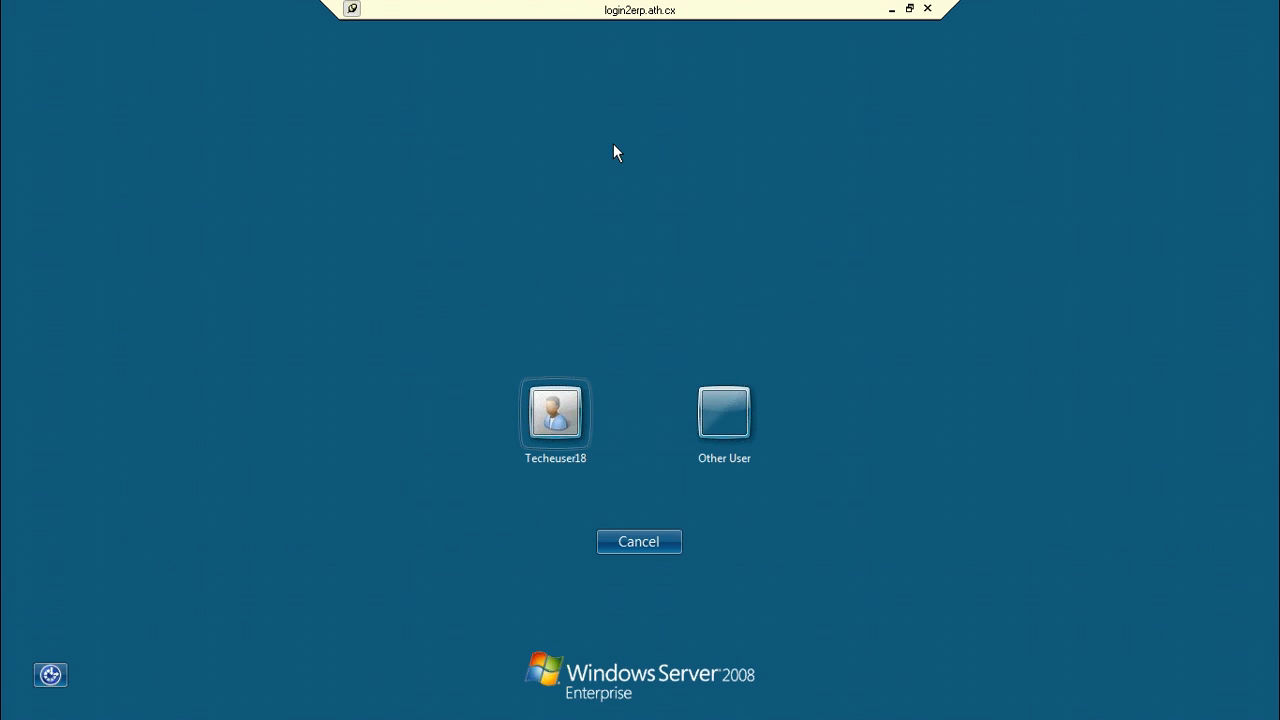
click(581, 390)
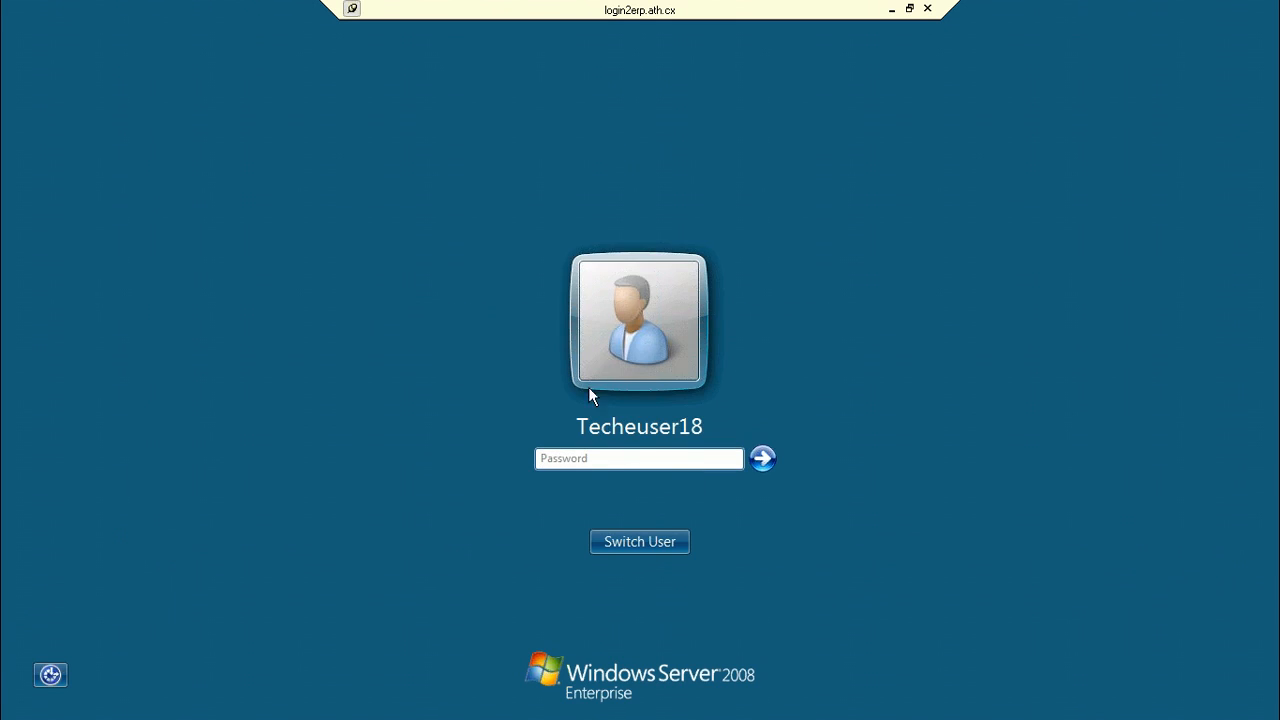
text(•••••••••)
click(765, 460)
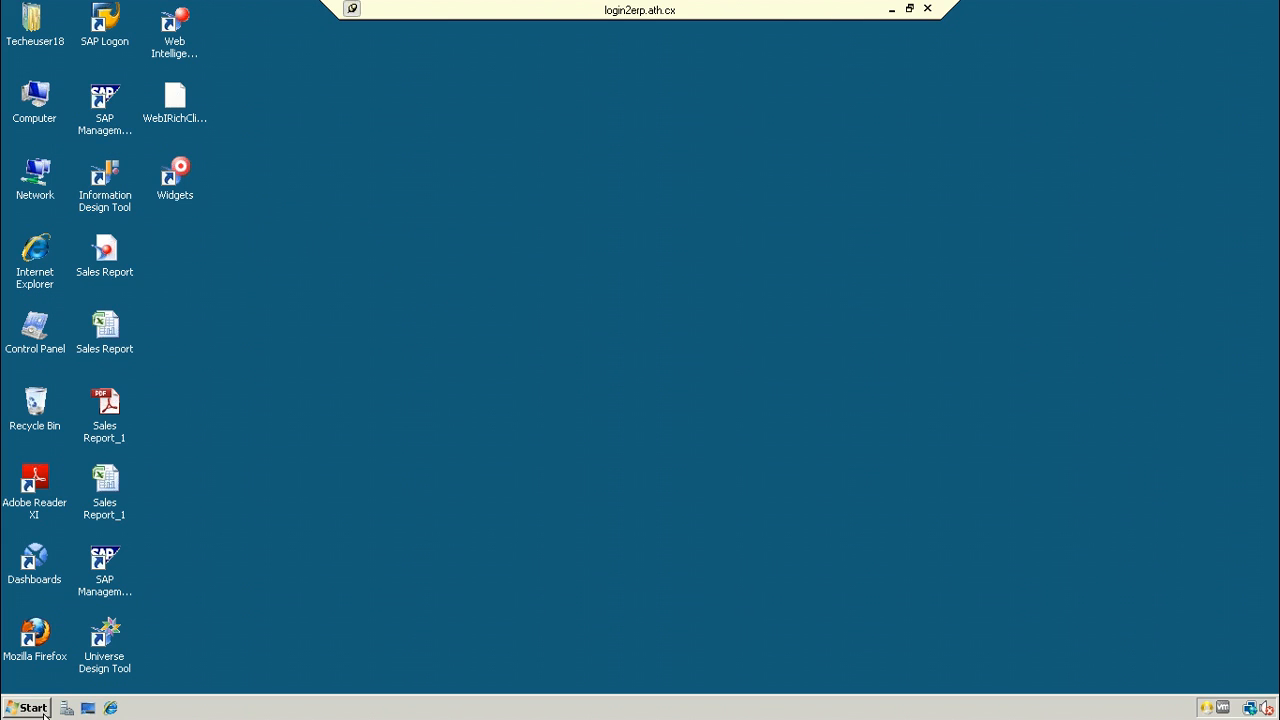
Step: Launch Information Design Tool from its desktop shortcut on the remote server
click(121, 185)
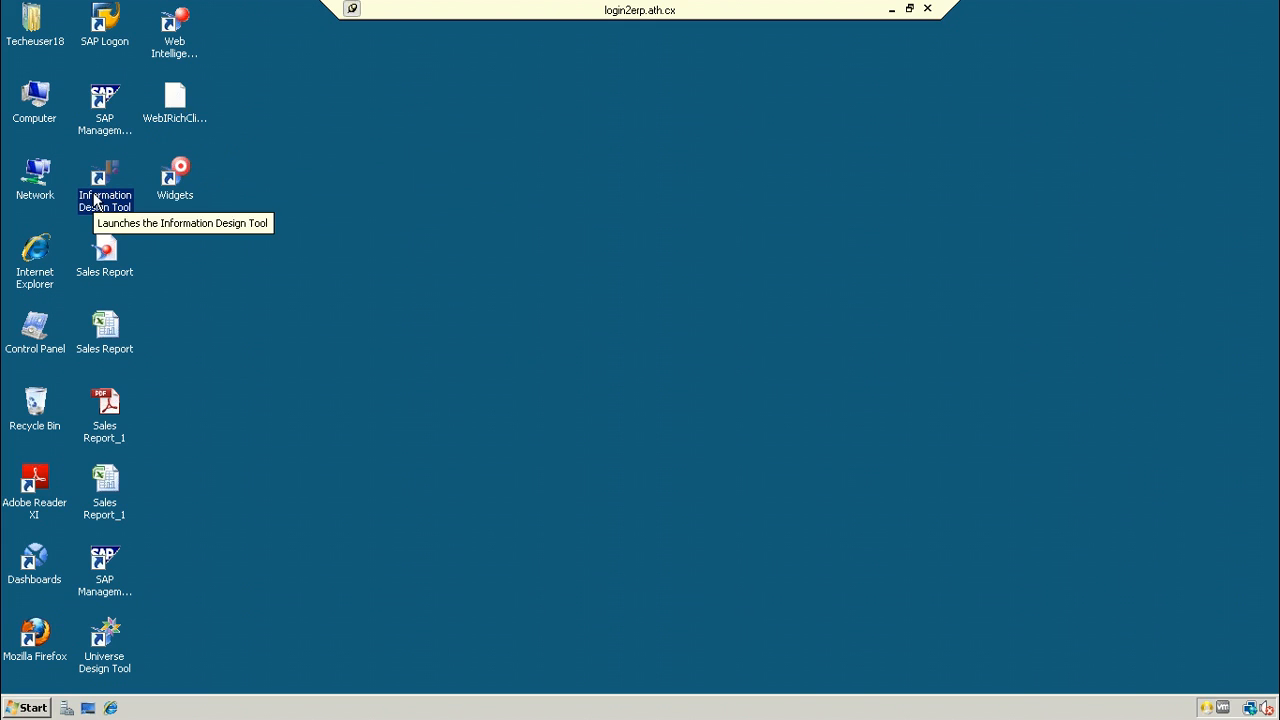
double_click(97, 200)
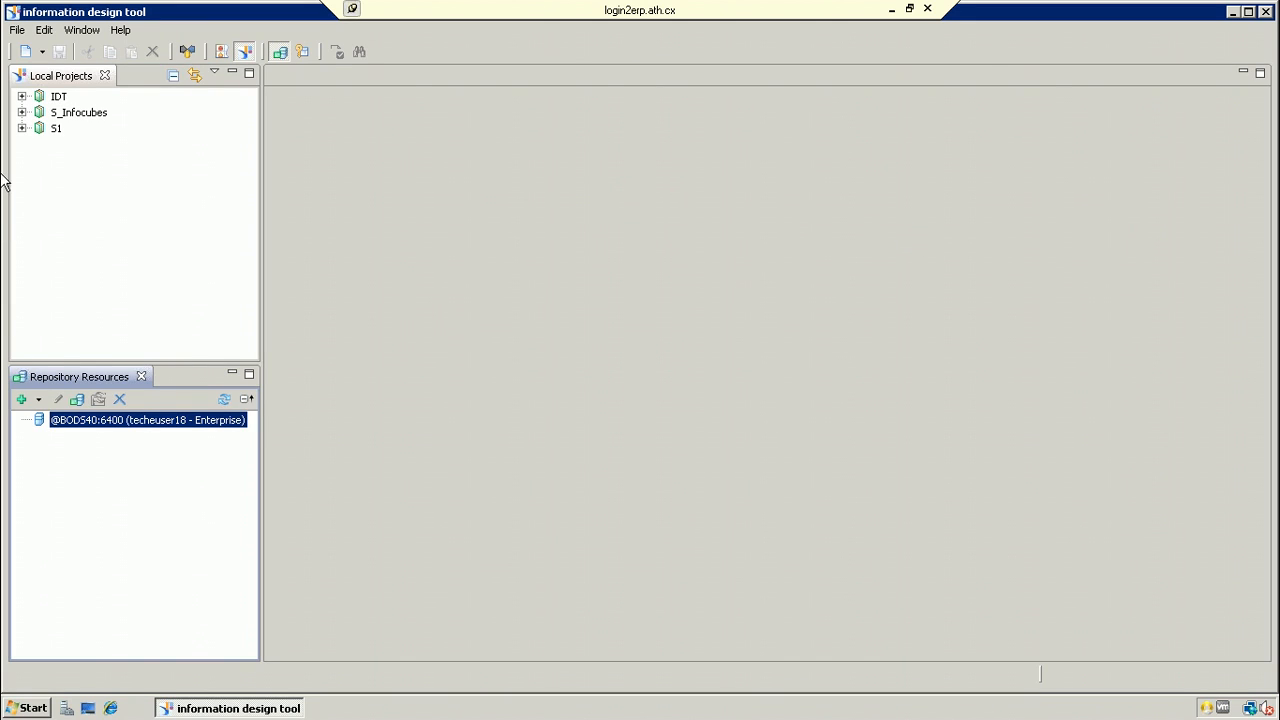
Step: Insert a repository session on system localhost, logging in with the user name and password
click(38, 399)
click(54, 421)
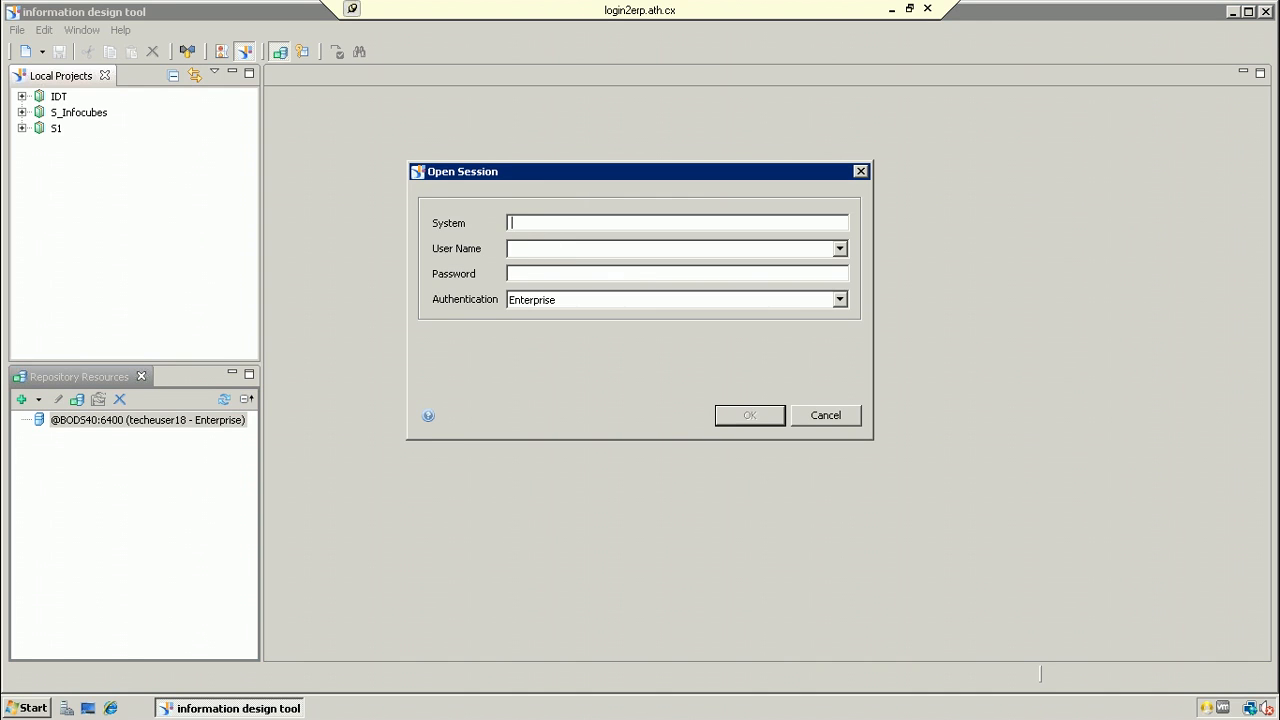
text(localhost)
click(566, 249)
text(techeuser18)
click(574, 272)
text(•••••••••)
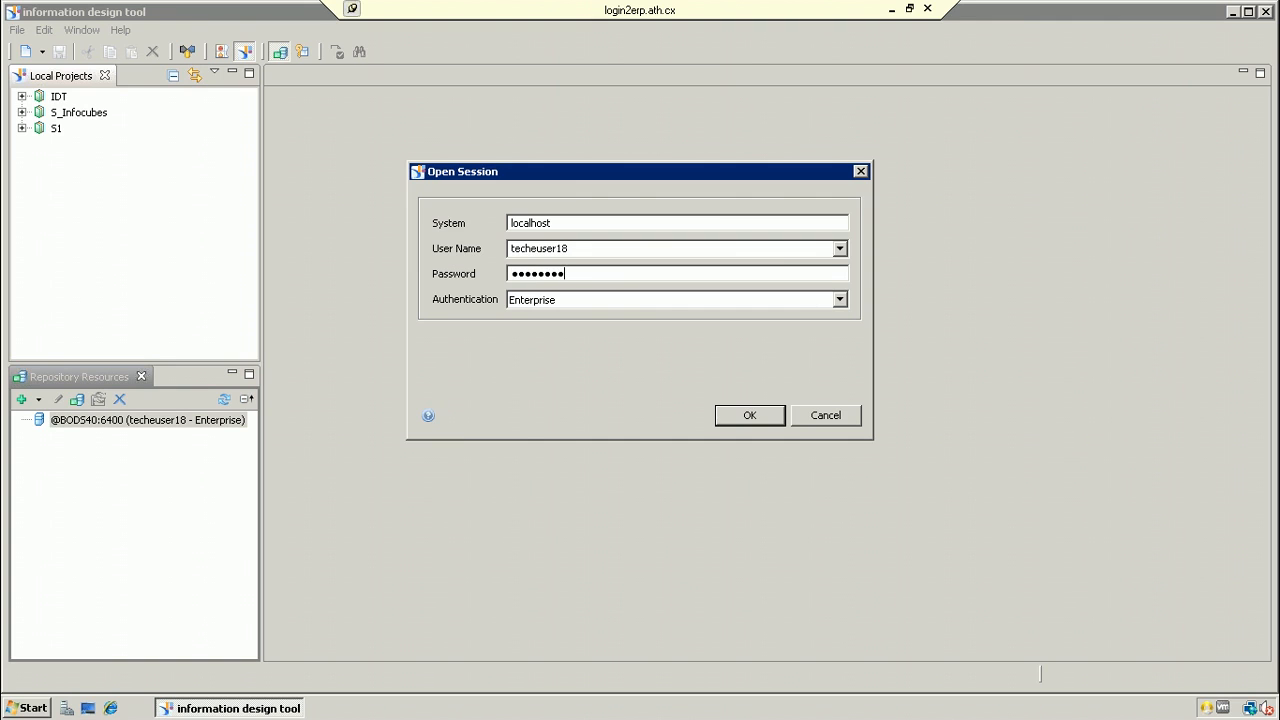
click(737, 415)
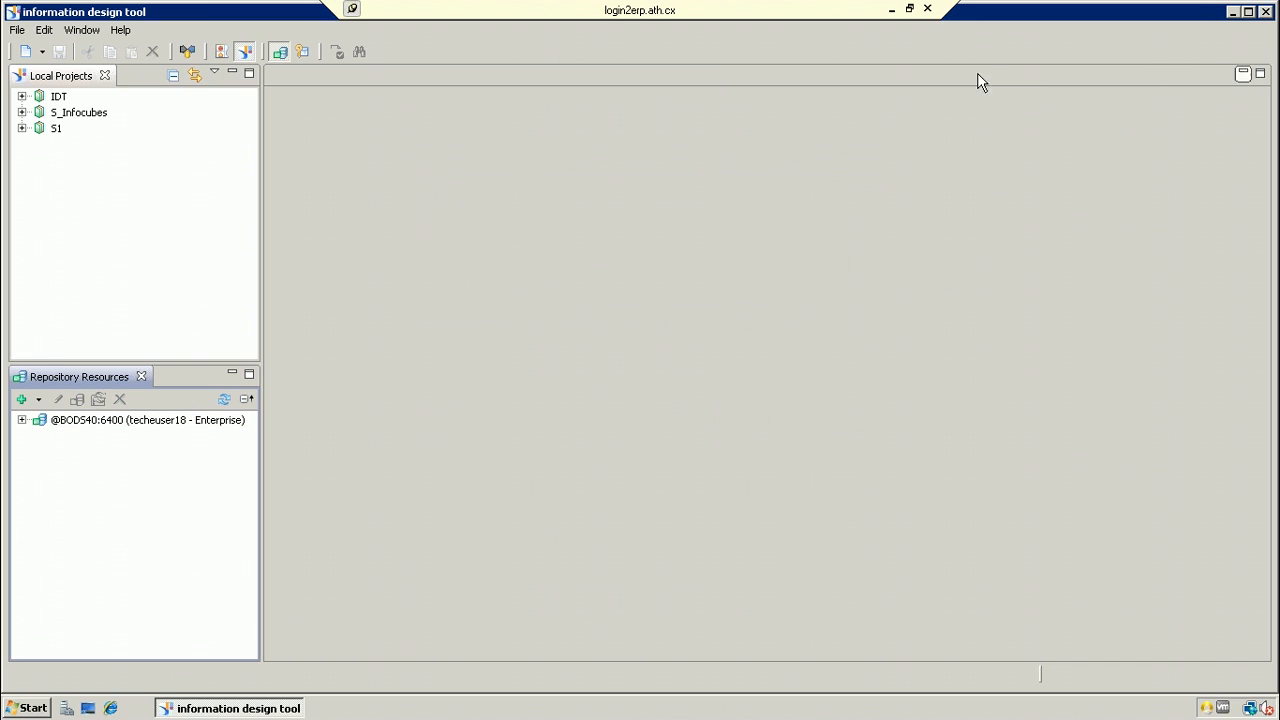
Step: Expand the repository session and add a new folder under Connections
click(22, 420)
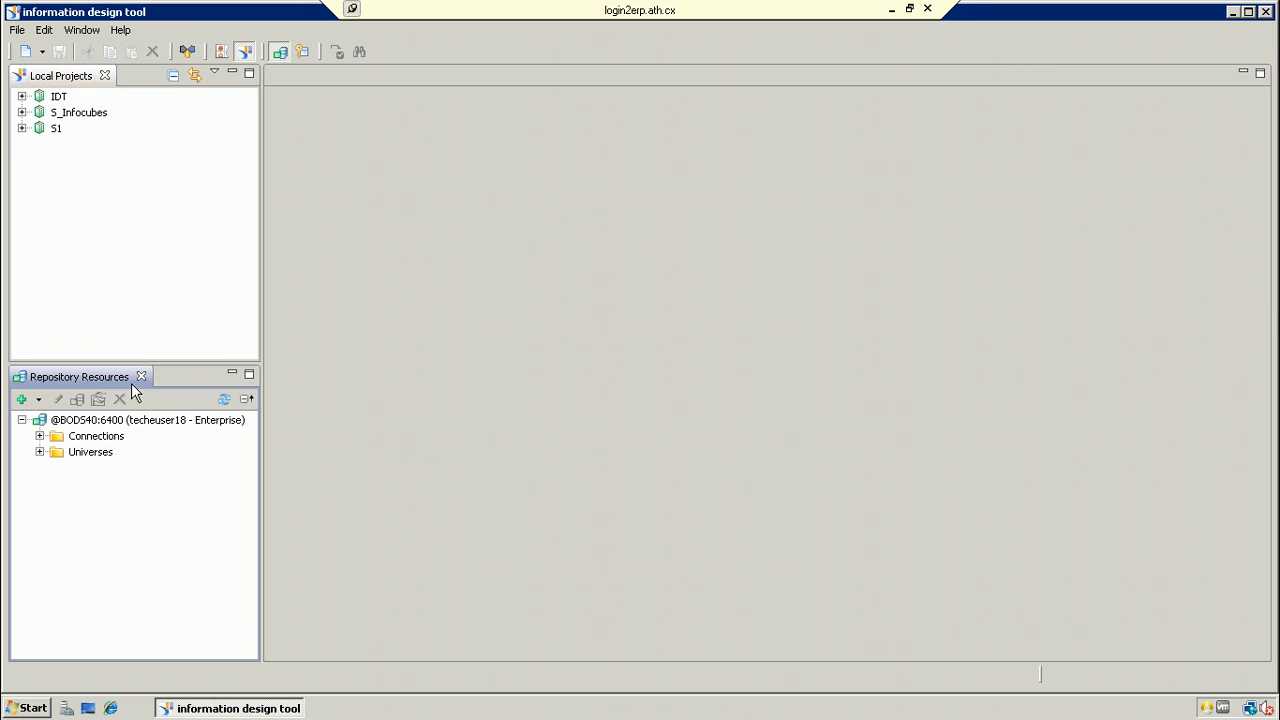
click(39, 436)
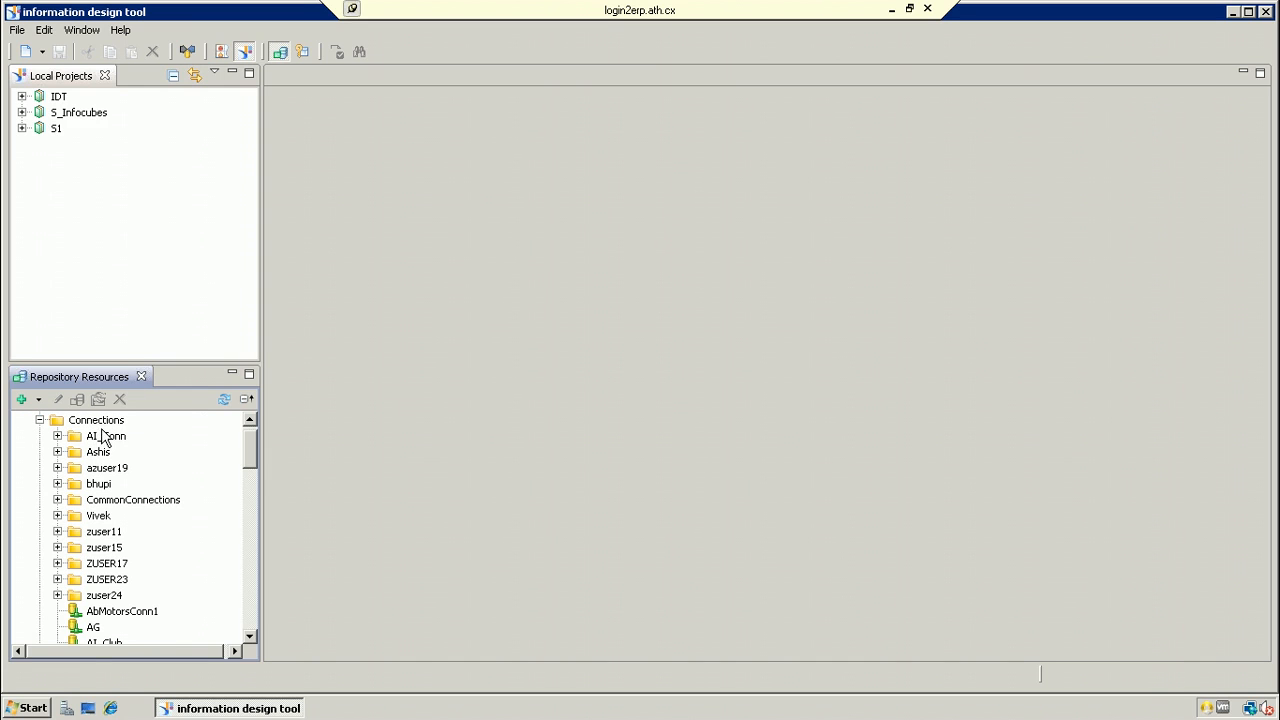
click(103, 425)
right_click(104, 428)
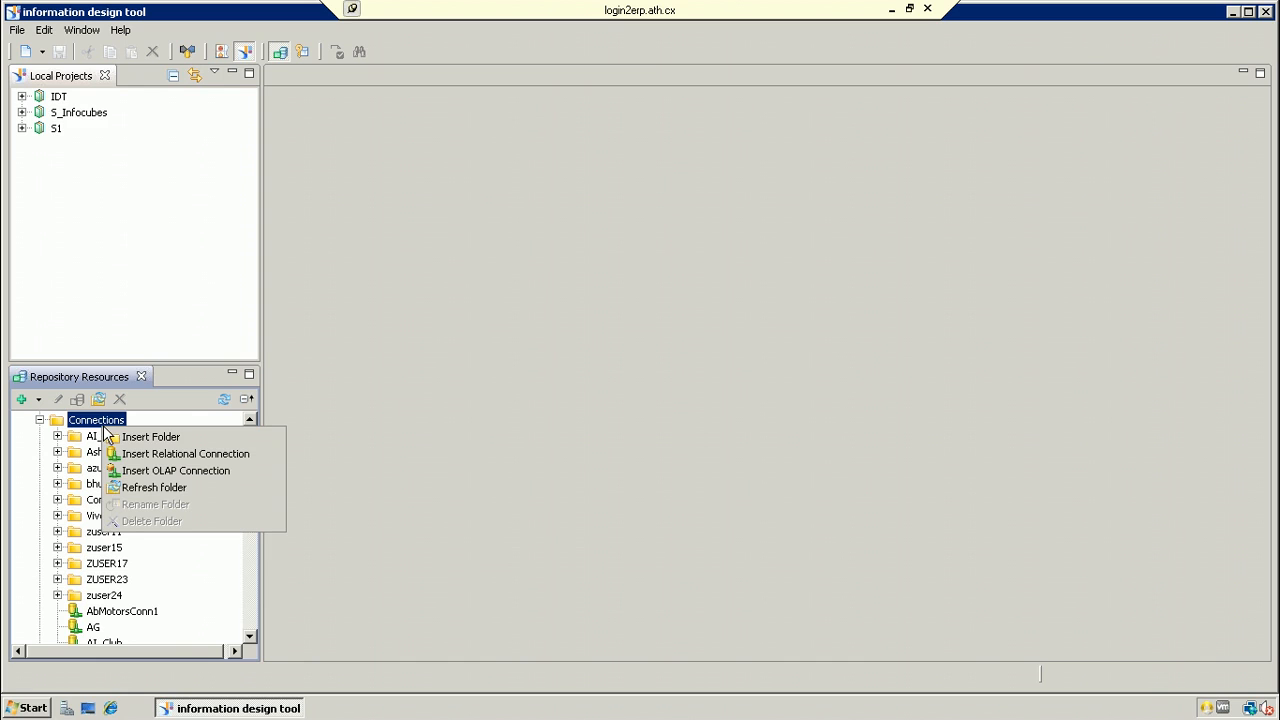
click(127, 435)
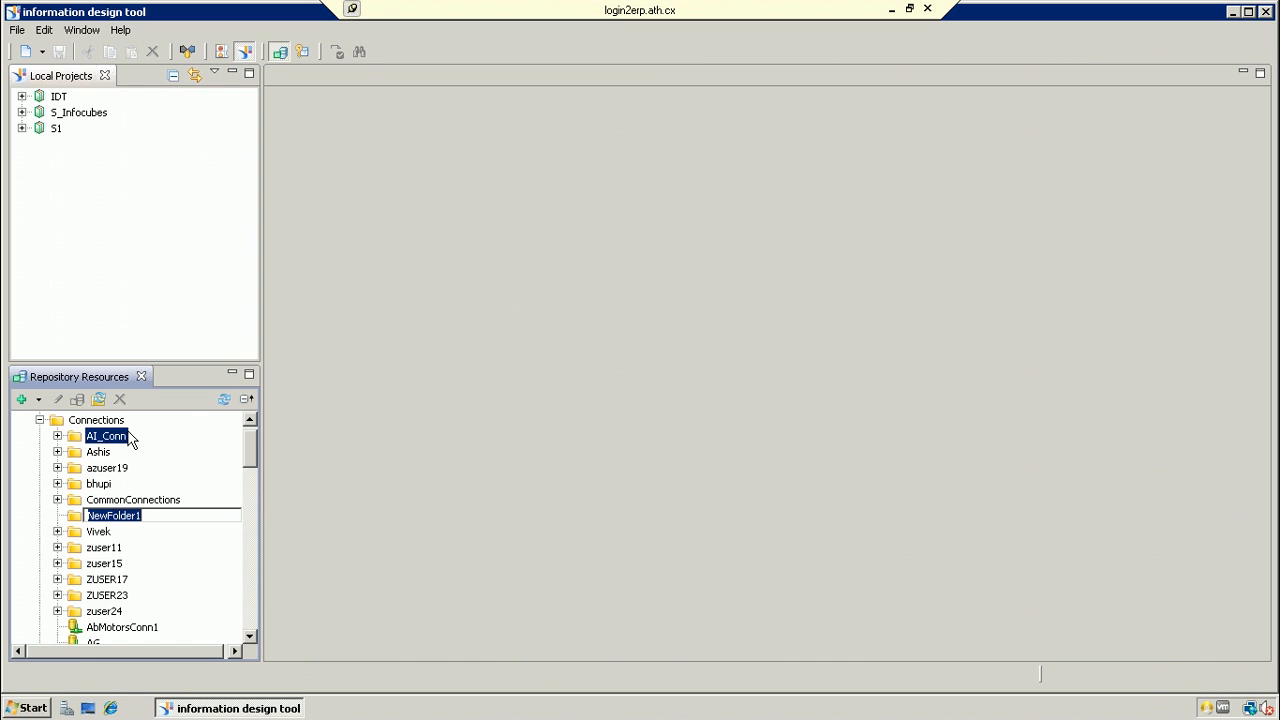
key(Return)
Step: Rename NewFolder1 to 'SAP BI'
click(126, 518)
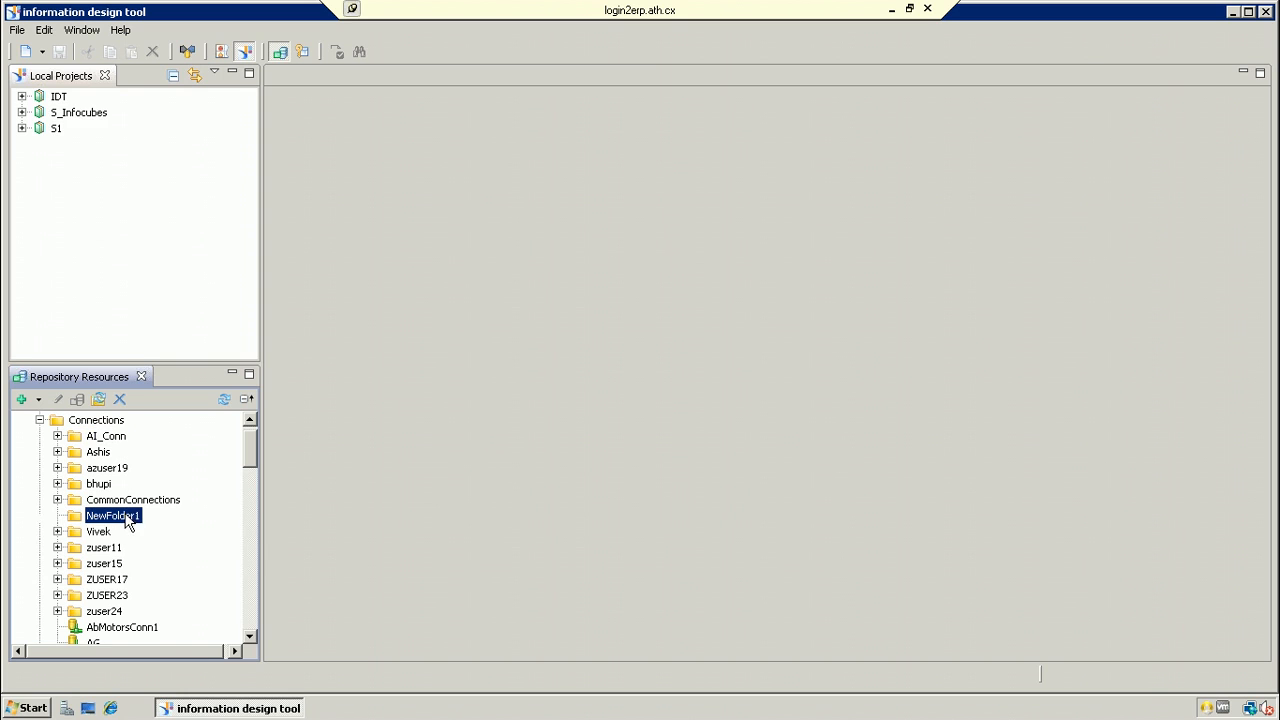
right_click(126, 518)
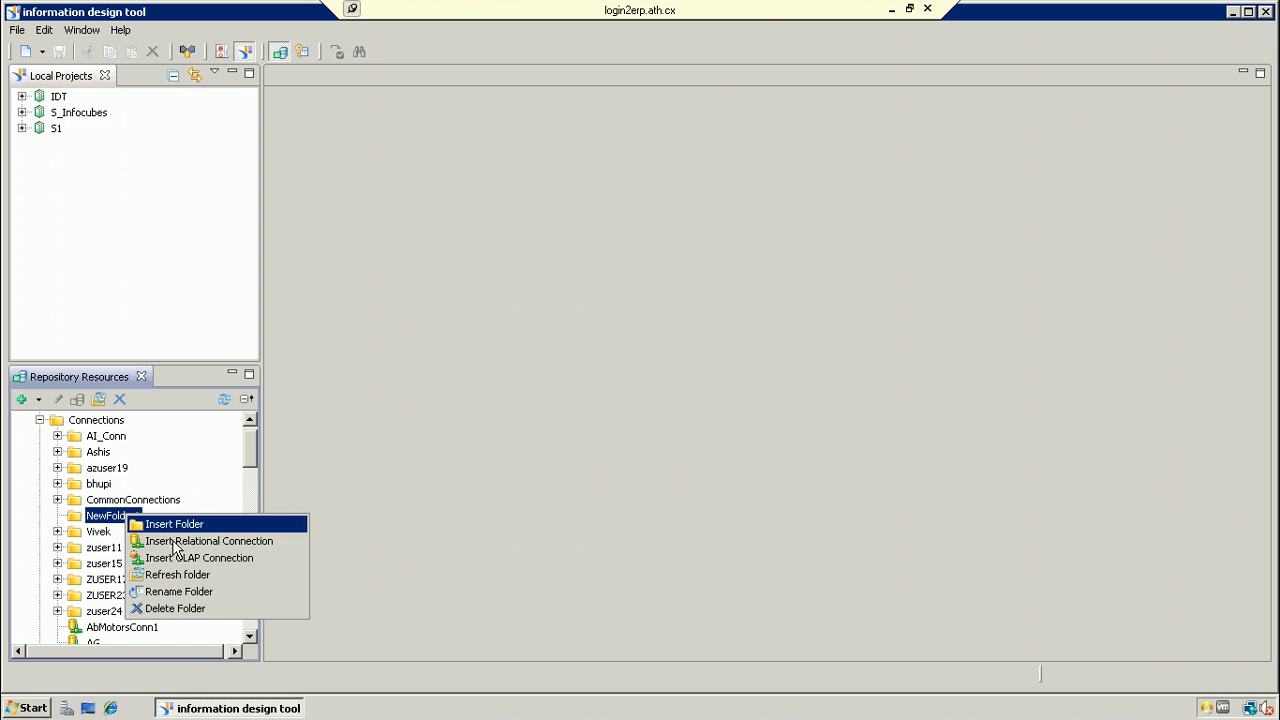
click(185, 592)
text(SAP BI)
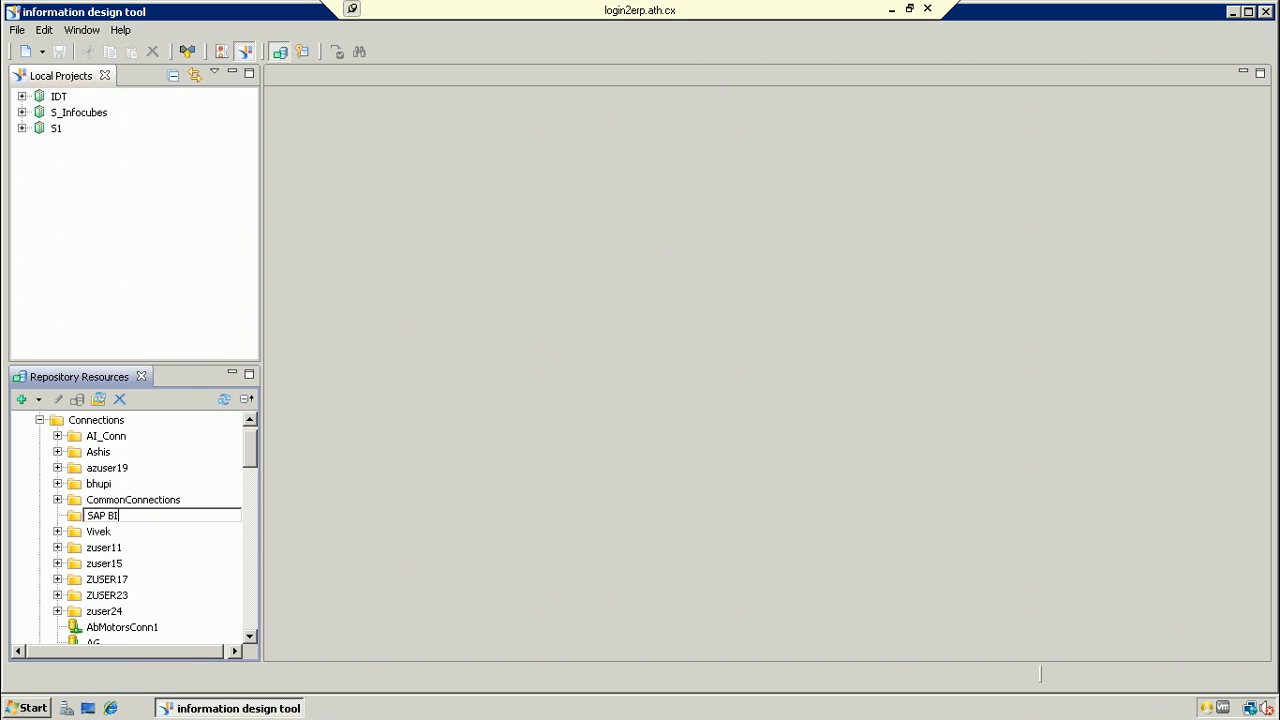
right_click(104, 518)
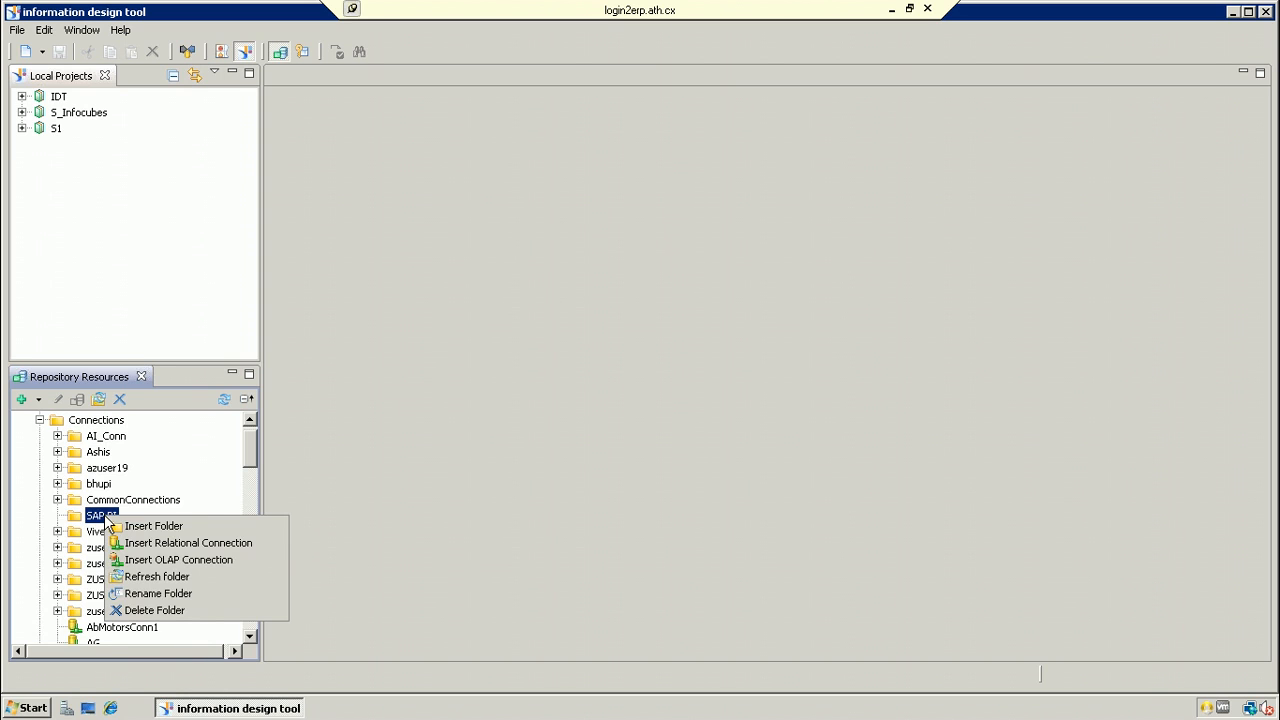
Step: Insert a relational connection named 'SAP_Infocube' in the SAP BI folder
click(167, 545)
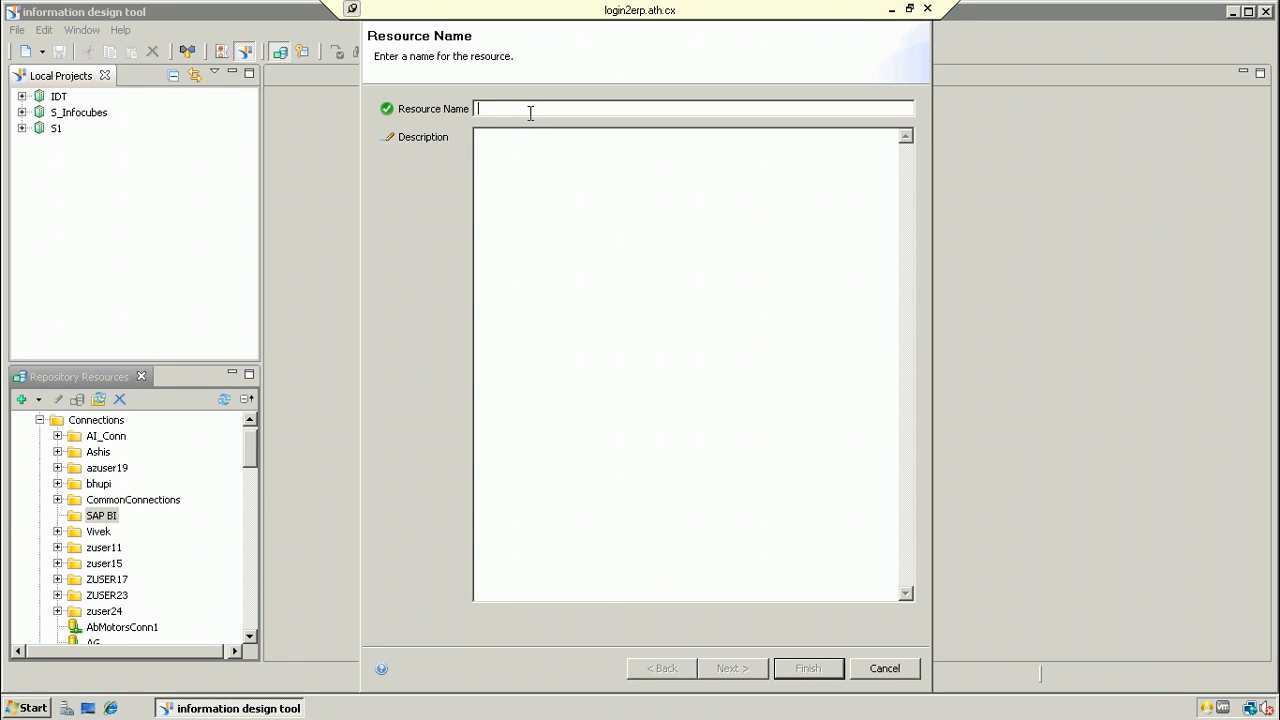
text(SAP)
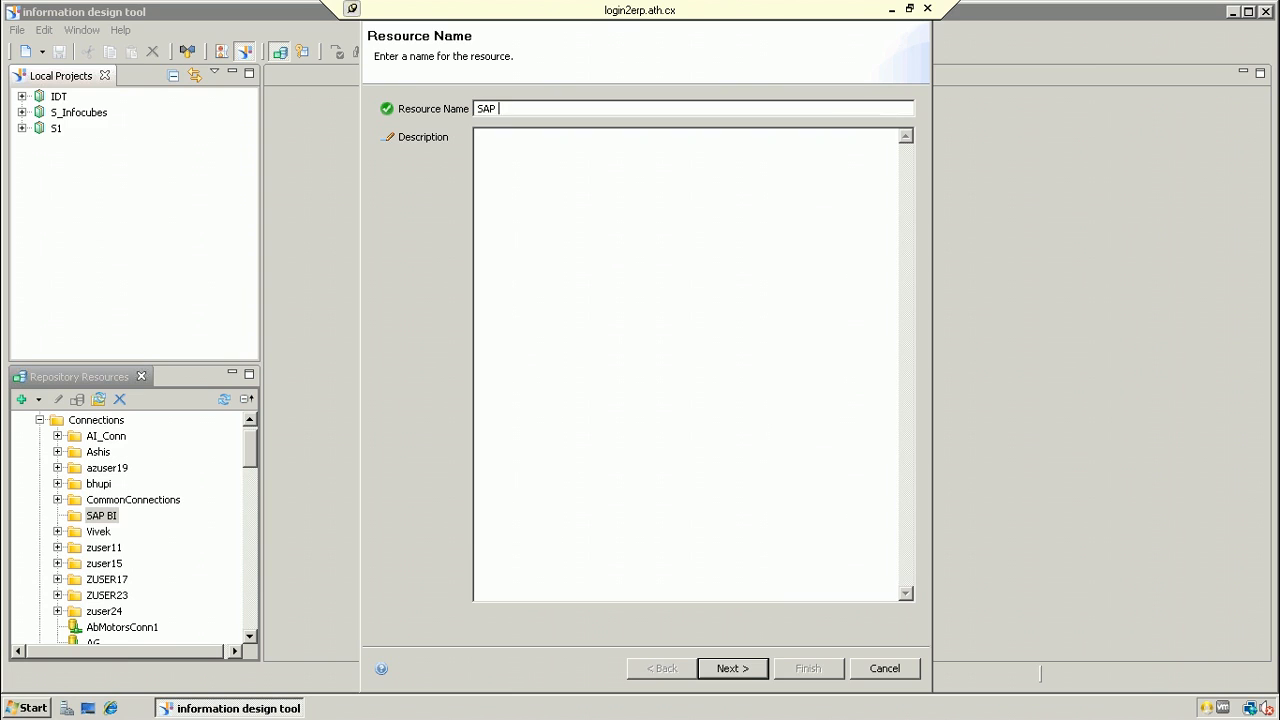
key(BackSpace)
text(_INF)
key(BackSpace)
key(BackSpace)
text(nfocube)
click(756, 672)
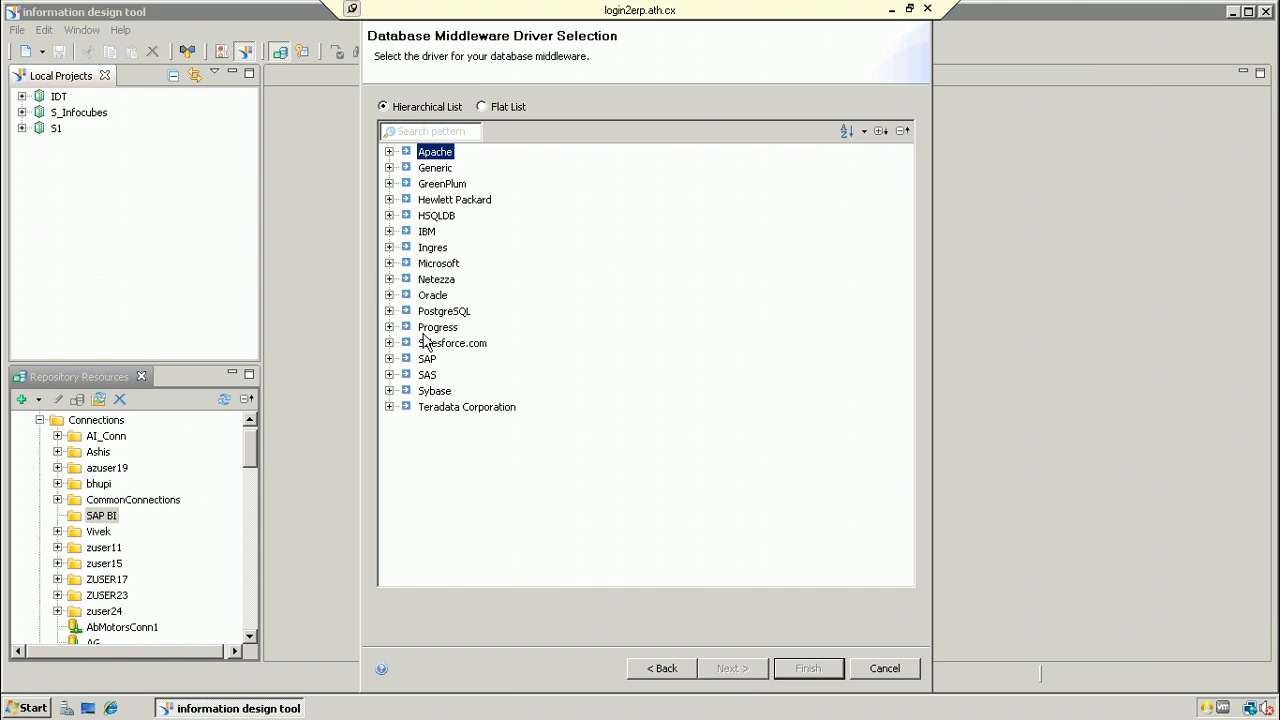
Step: Choose the SAP NetWeaver BW SAP Java Connector (SAP JCo) driver
click(389, 359)
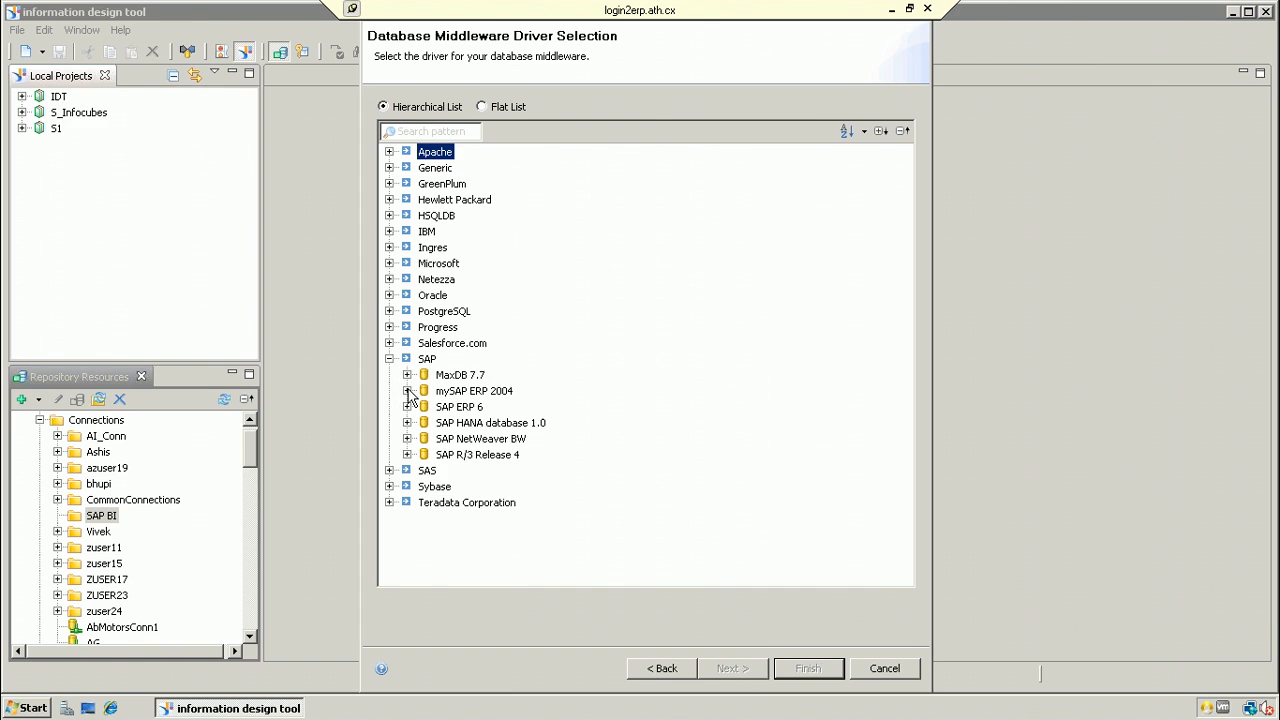
click(407, 439)
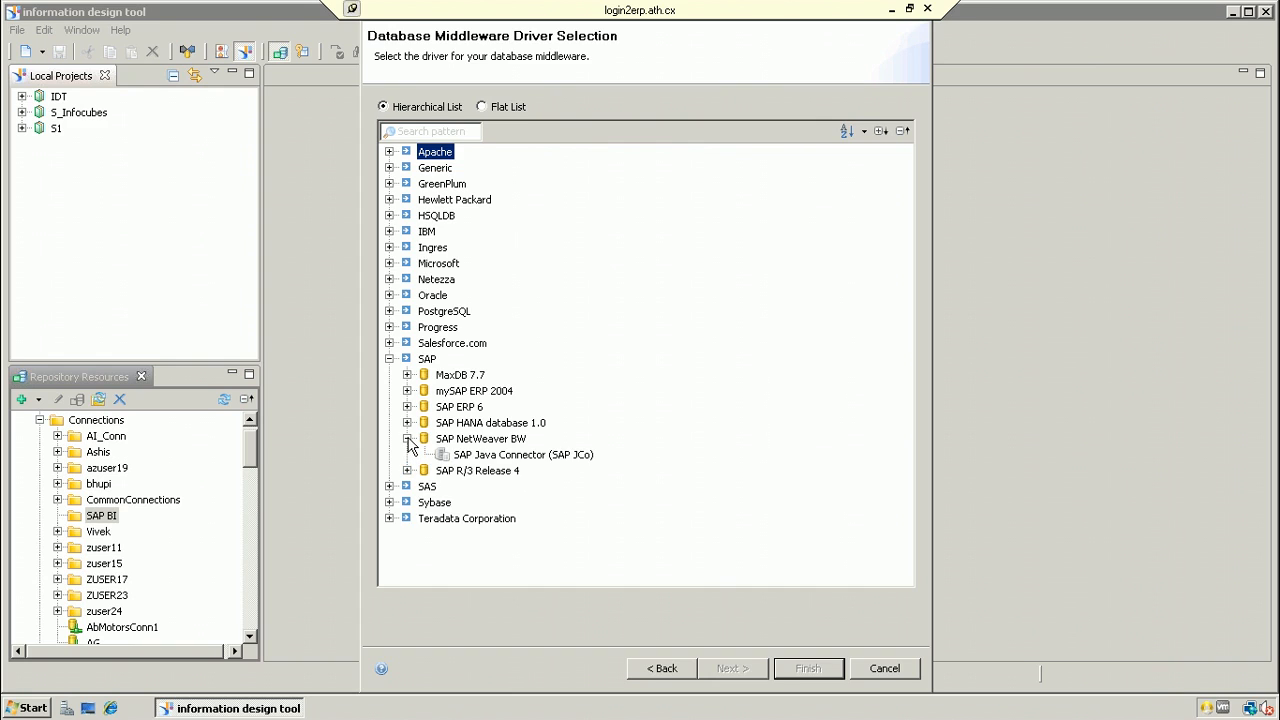
click(505, 456)
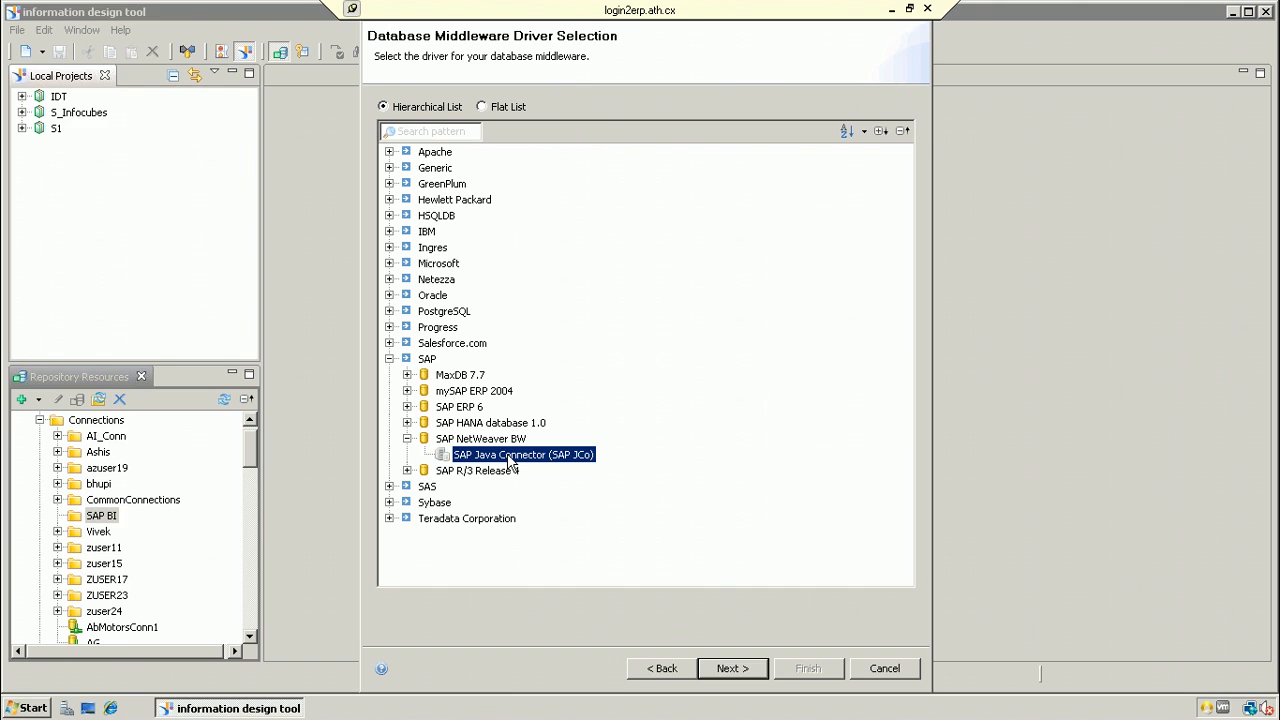
click(736, 667)
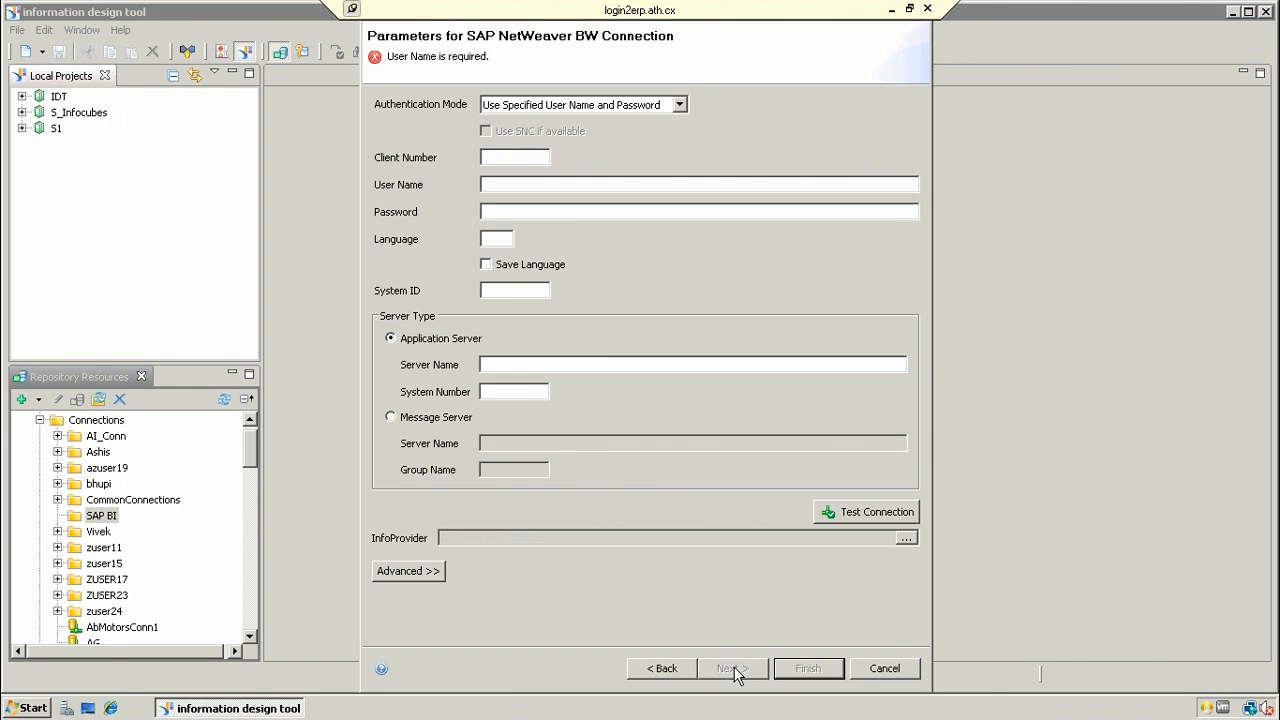
Step: Enter client 001, the user name and password, system ID BW7 and the application server
click(504, 155)
text(0)
text(01)
text(T)
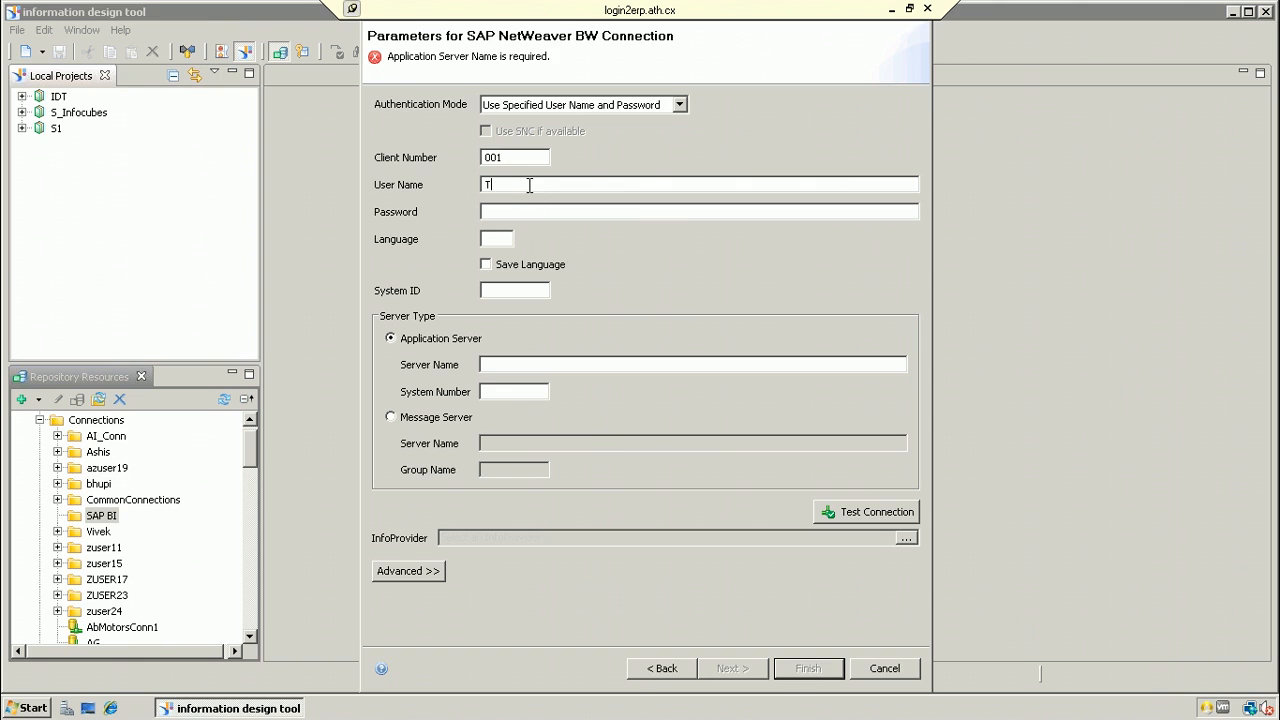
text(echeuser18)
click(544, 210)
text(*********)
click(526, 288)
text(BW7)
click(554, 366)
text(B)
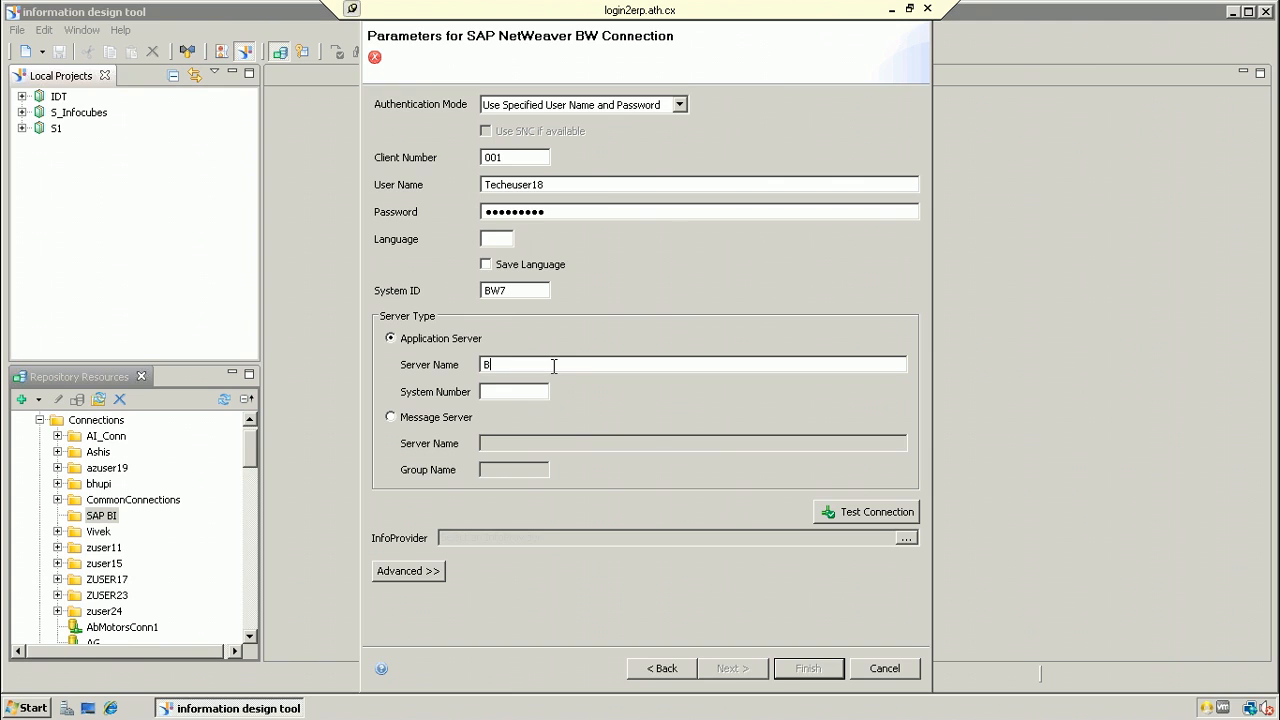
text(ODS40)
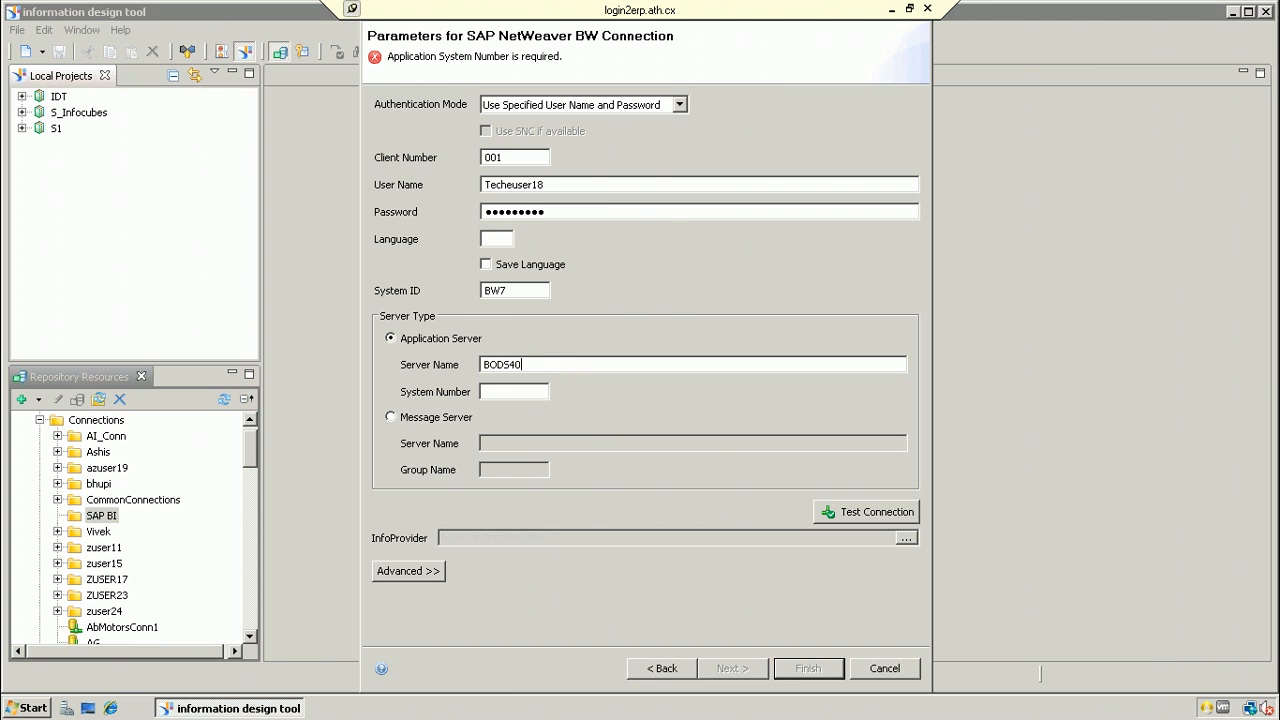
text(2)
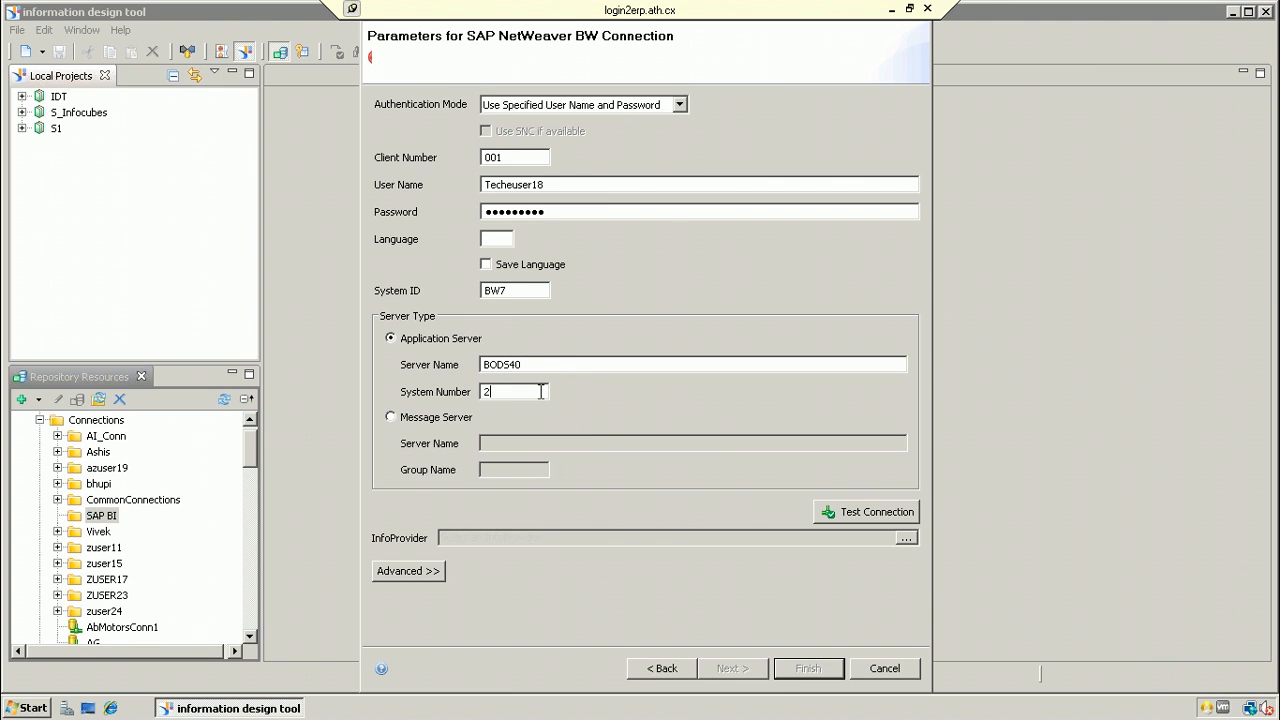
text(5)
Step: Set system number 25 and test the connection successfully
click(1031, 361)
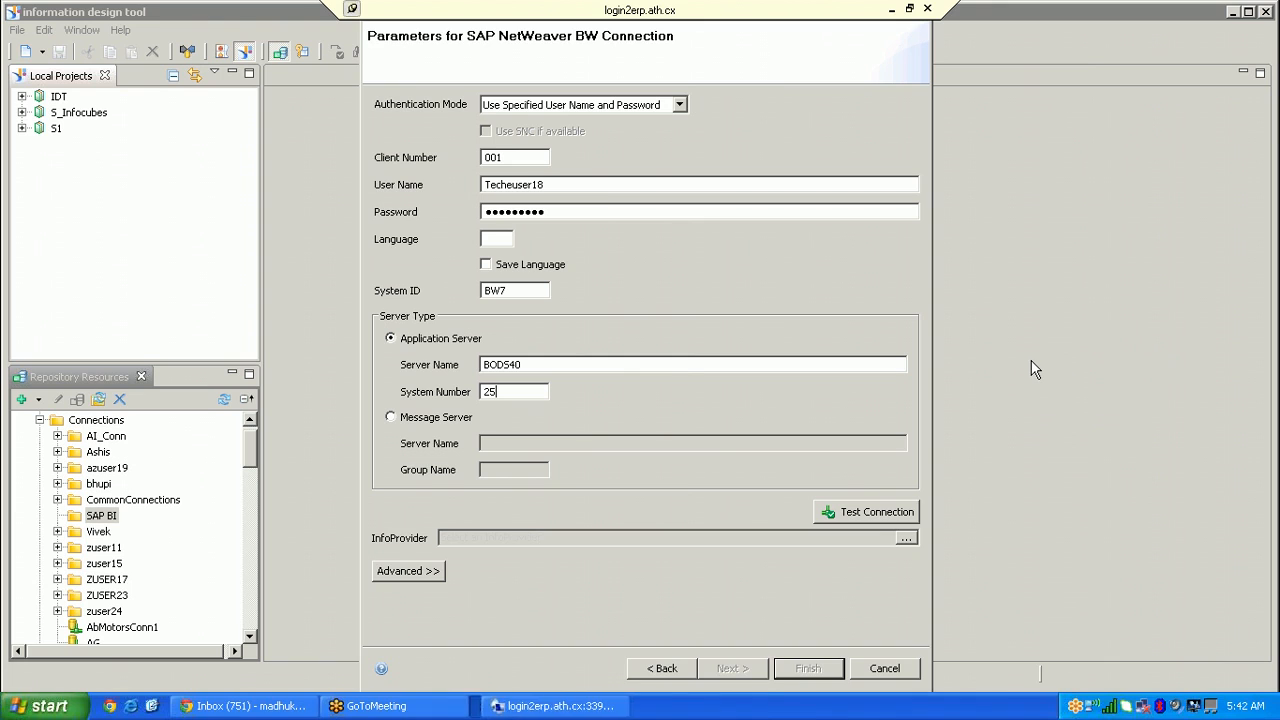
click(879, 515)
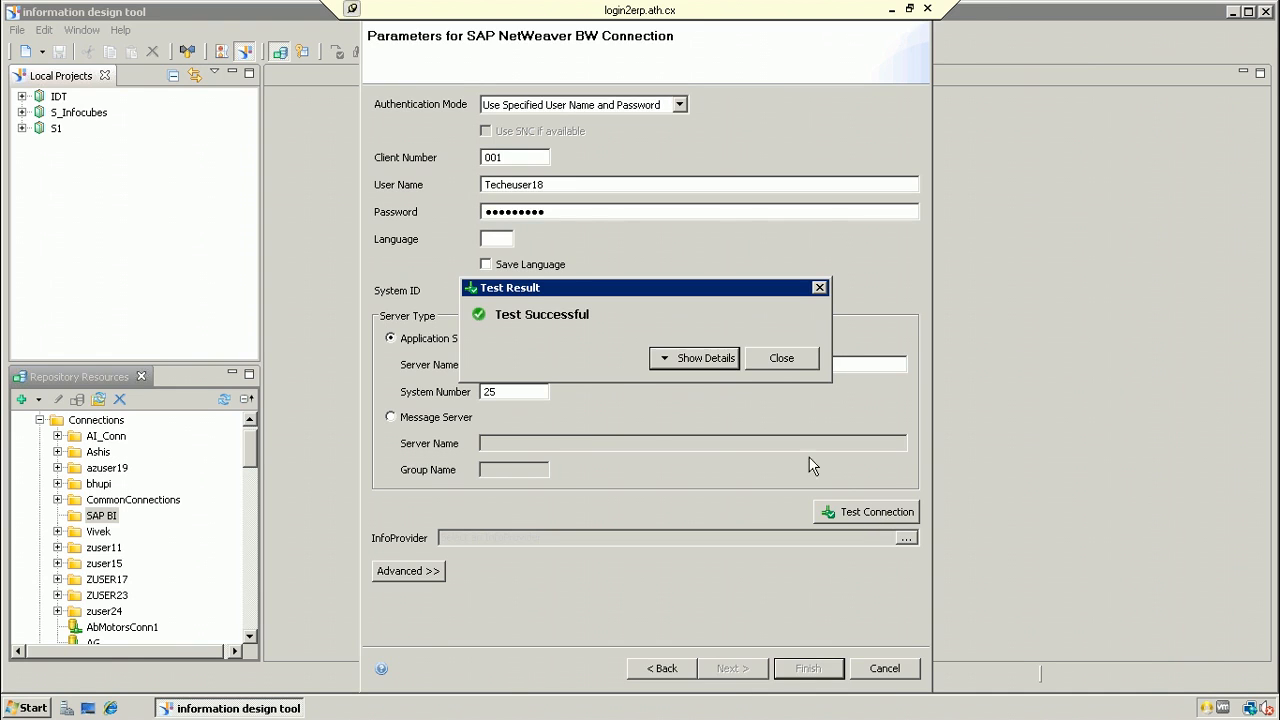
click(775, 358)
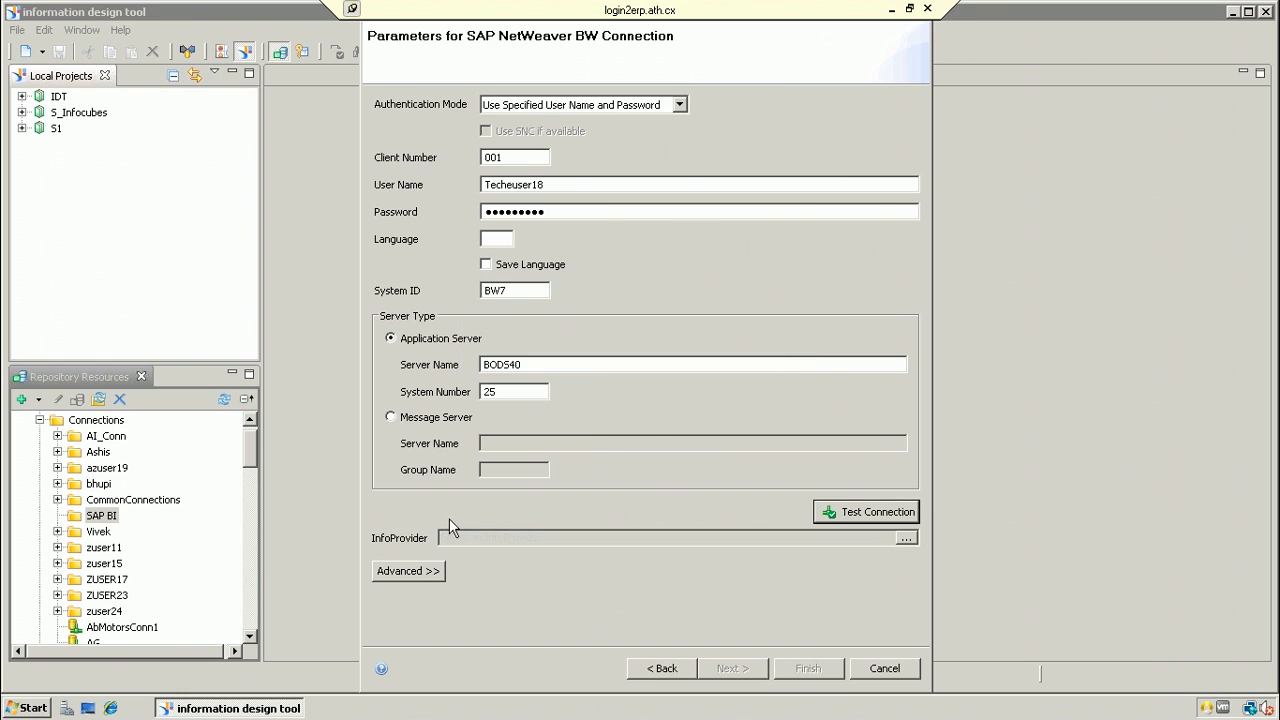
Step: Browse InfoProviders and filter out Master Data, DataStore Objects, VirtualProviders and MultiProviders, leaving InfoCubes
click(906, 539)
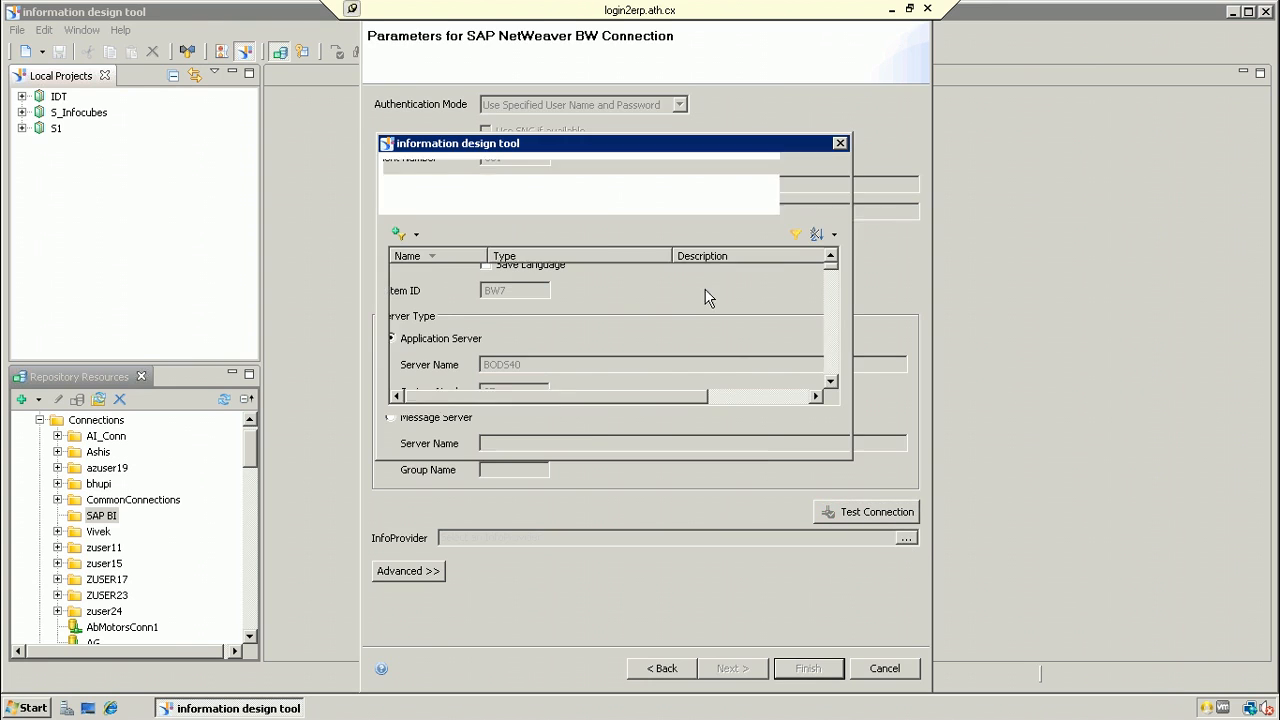
click(417, 234)
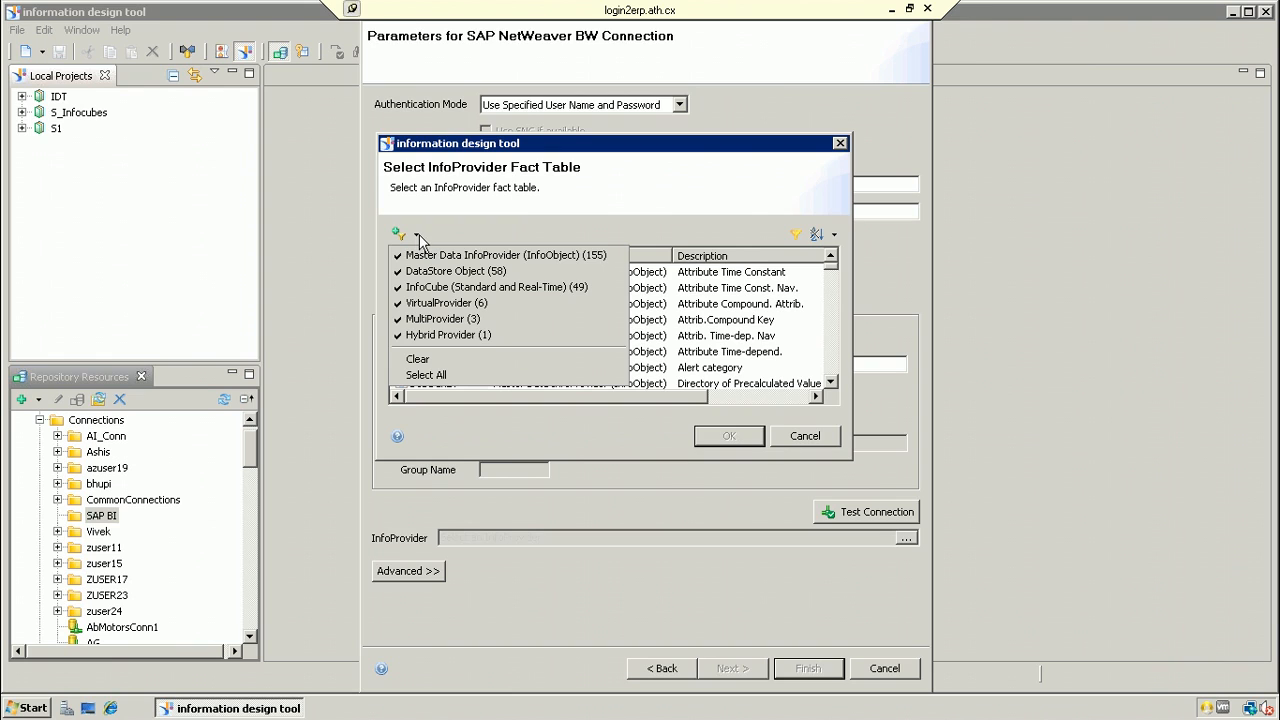
click(831, 276)
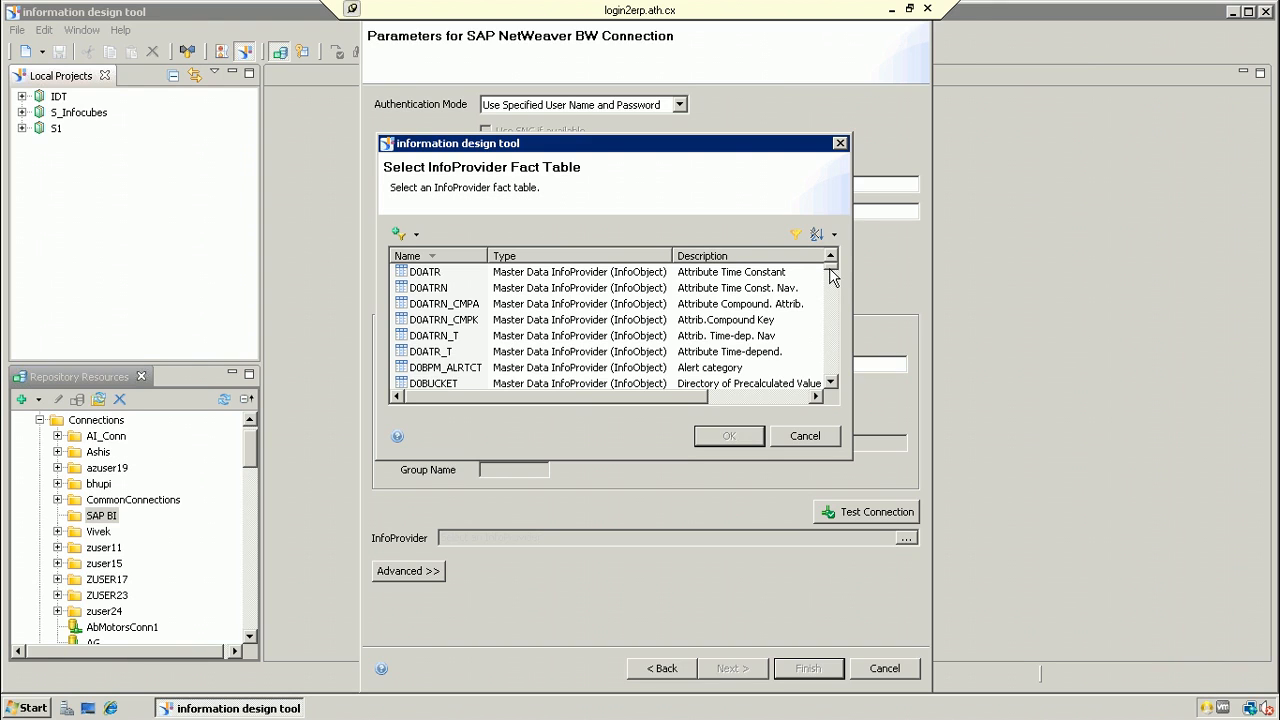
drag(831, 278, 831, 316)
click(416, 235)
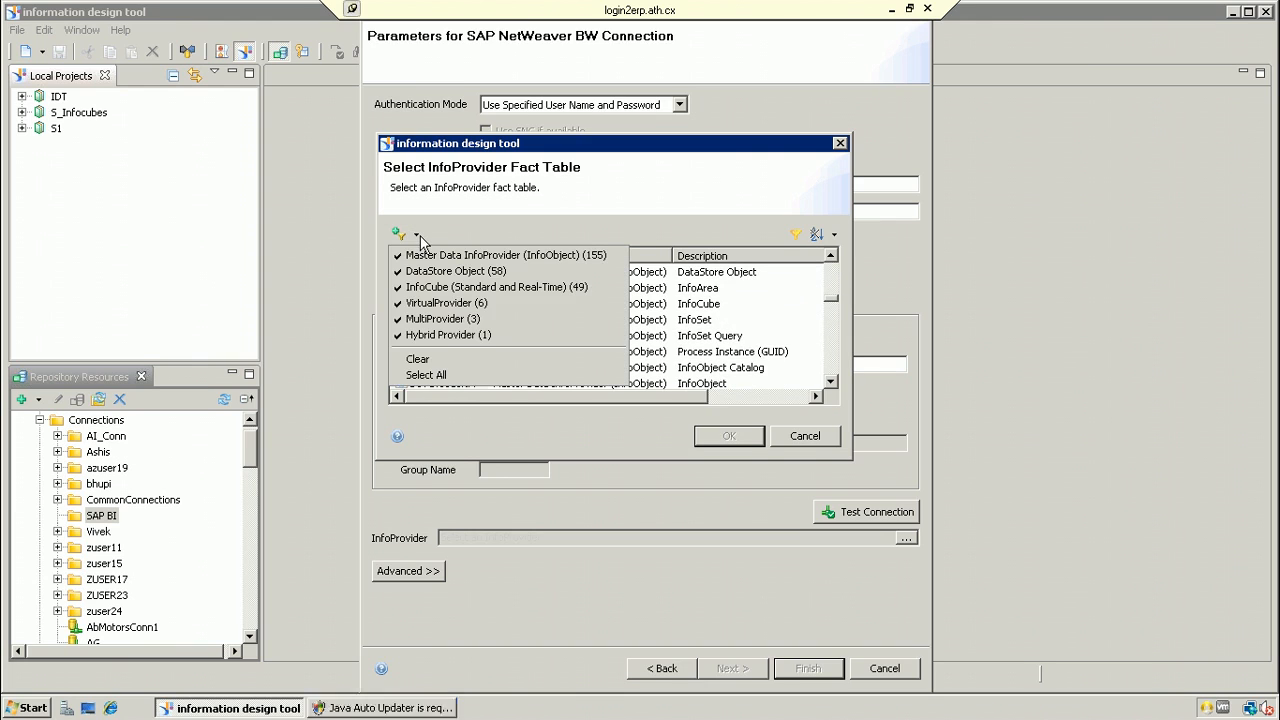
click(420, 255)
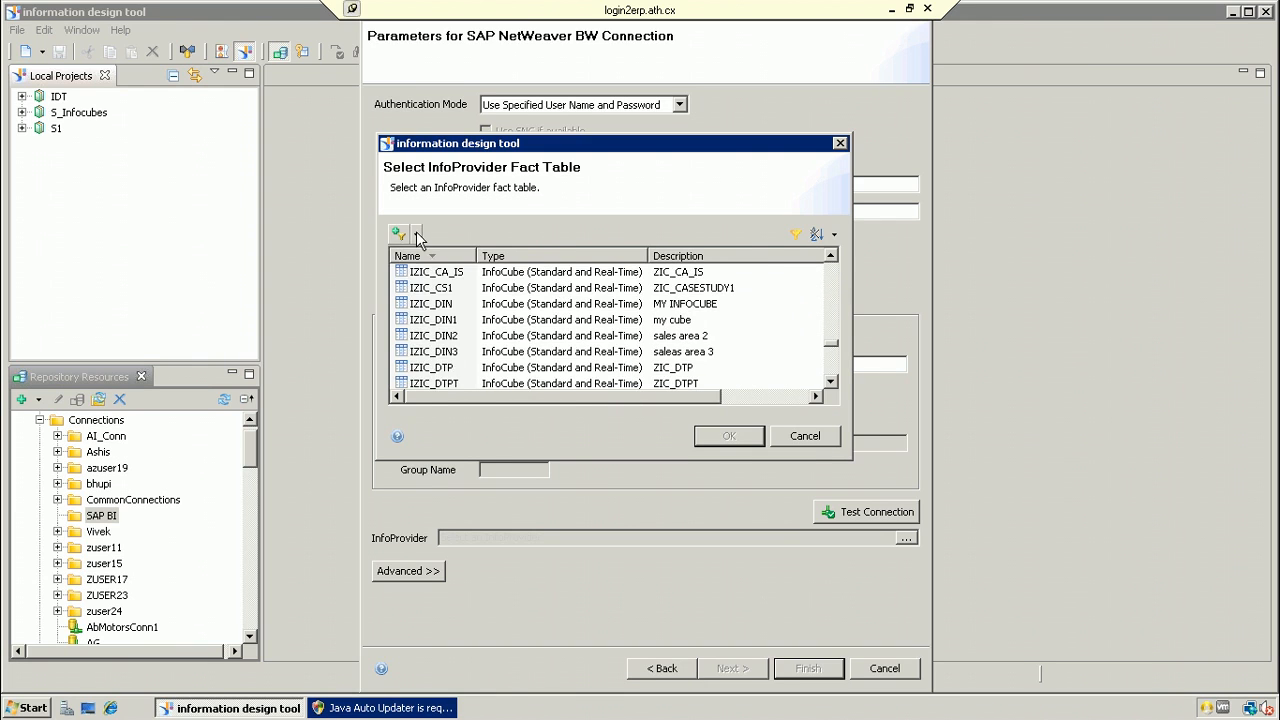
click(416, 236)
click(412, 278)
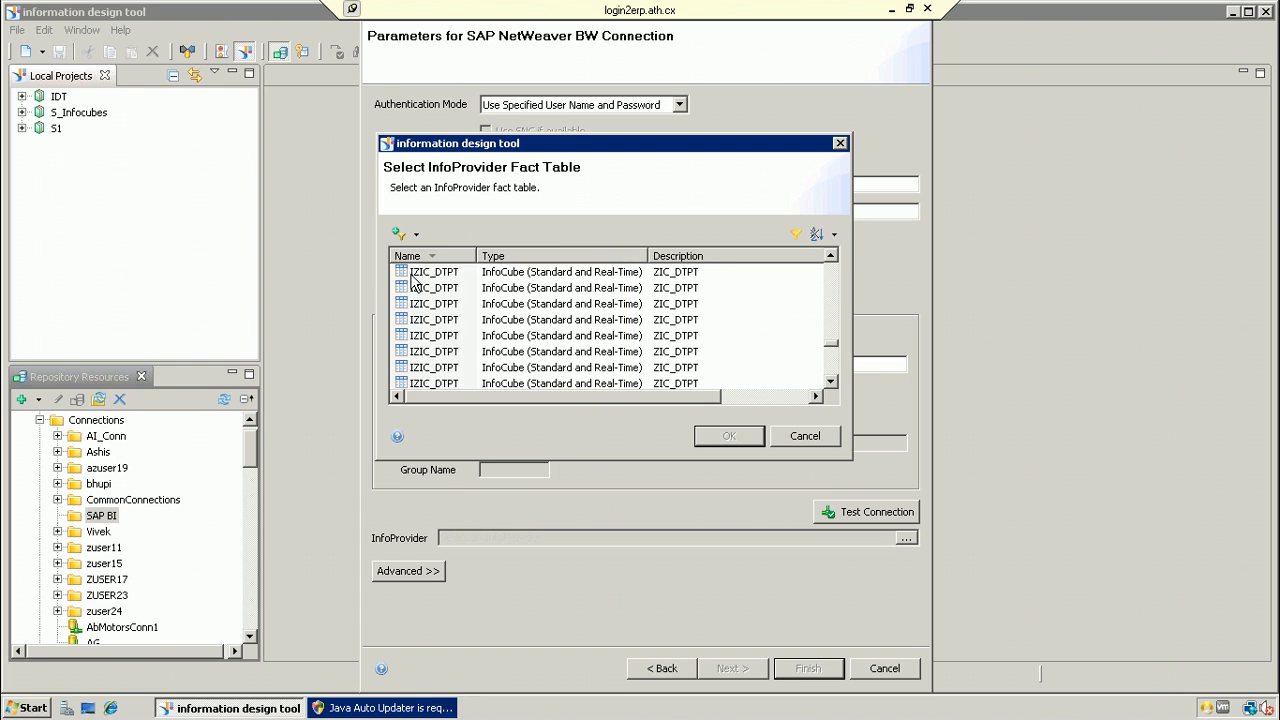
click(410, 237)
click(414, 305)
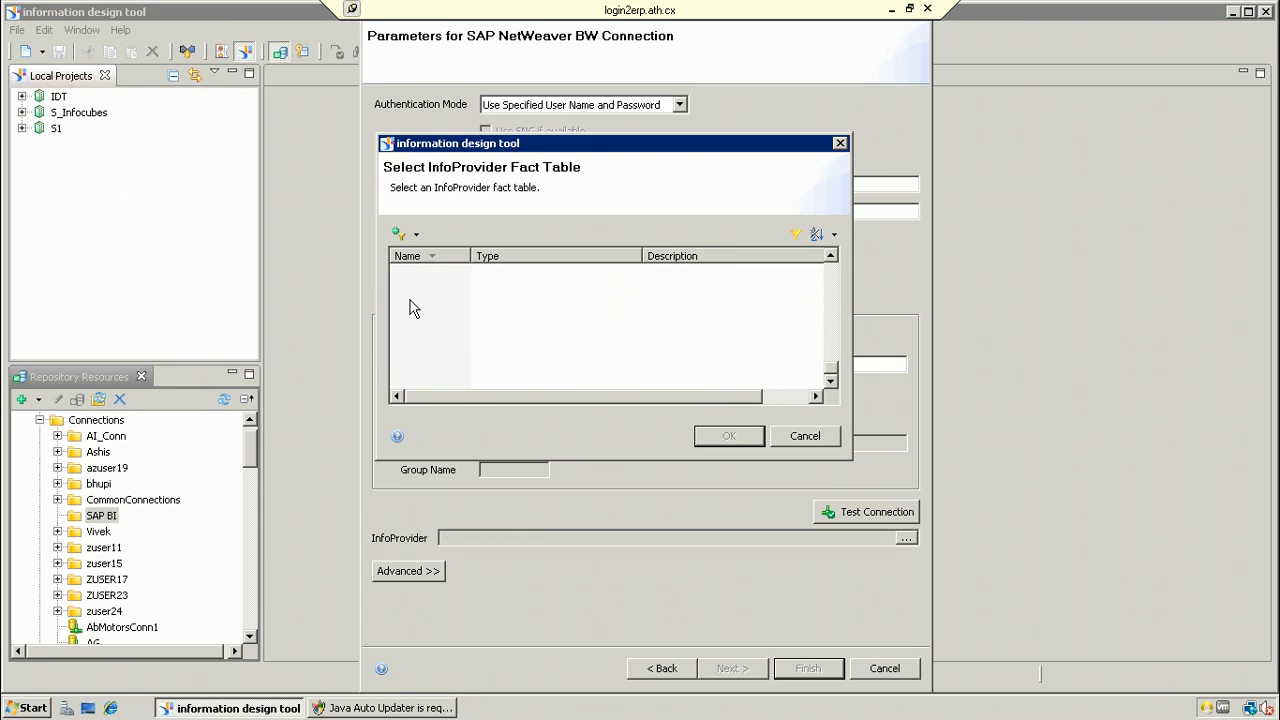
click(410, 235)
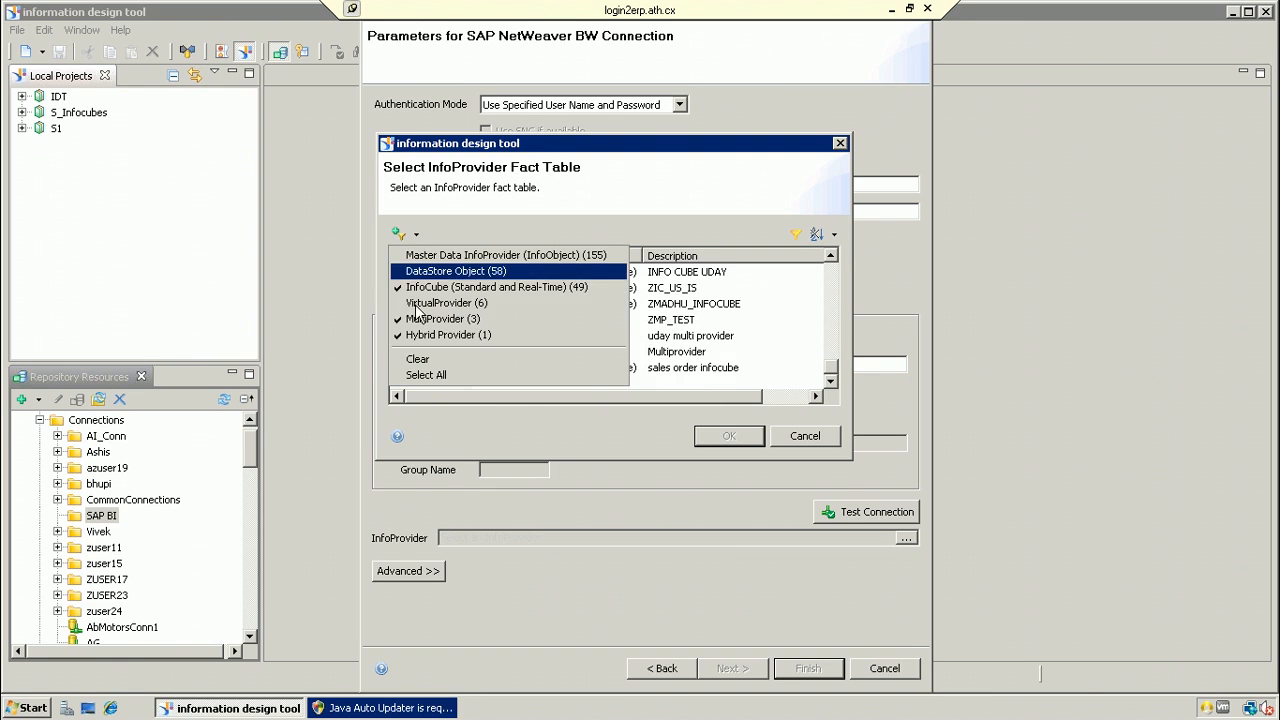
click(416, 320)
click(412, 235)
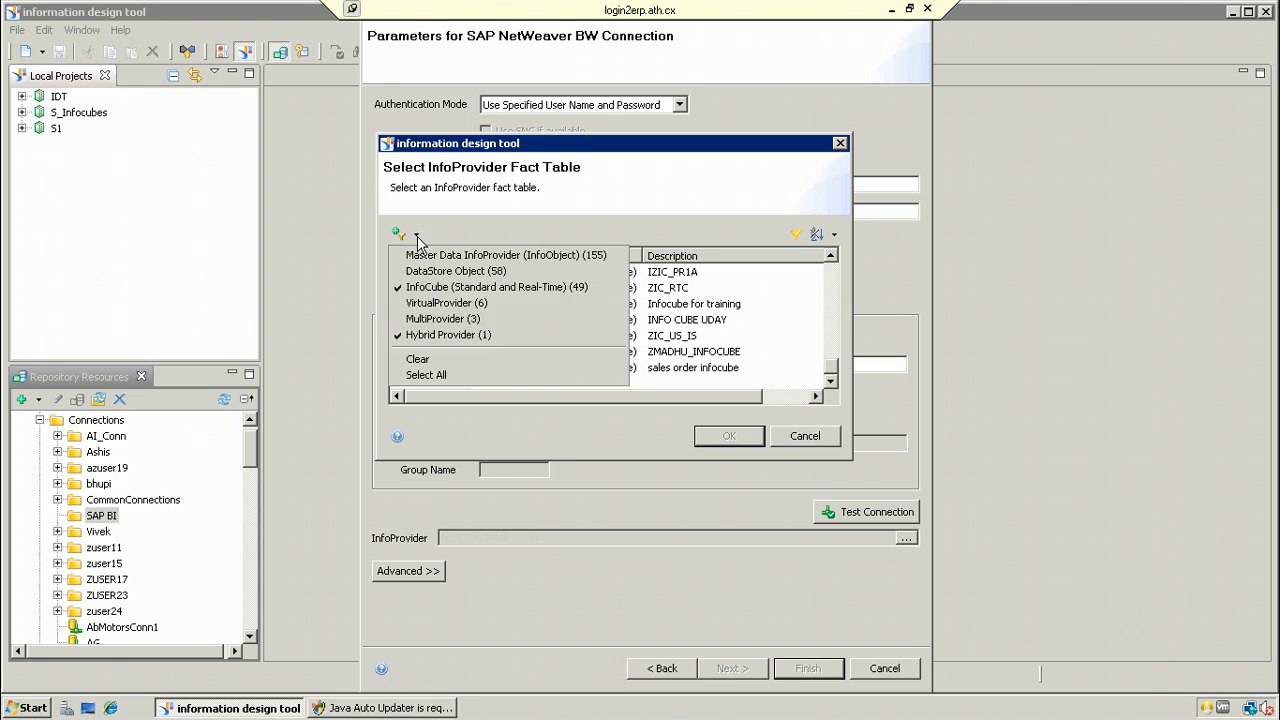
click(418, 320)
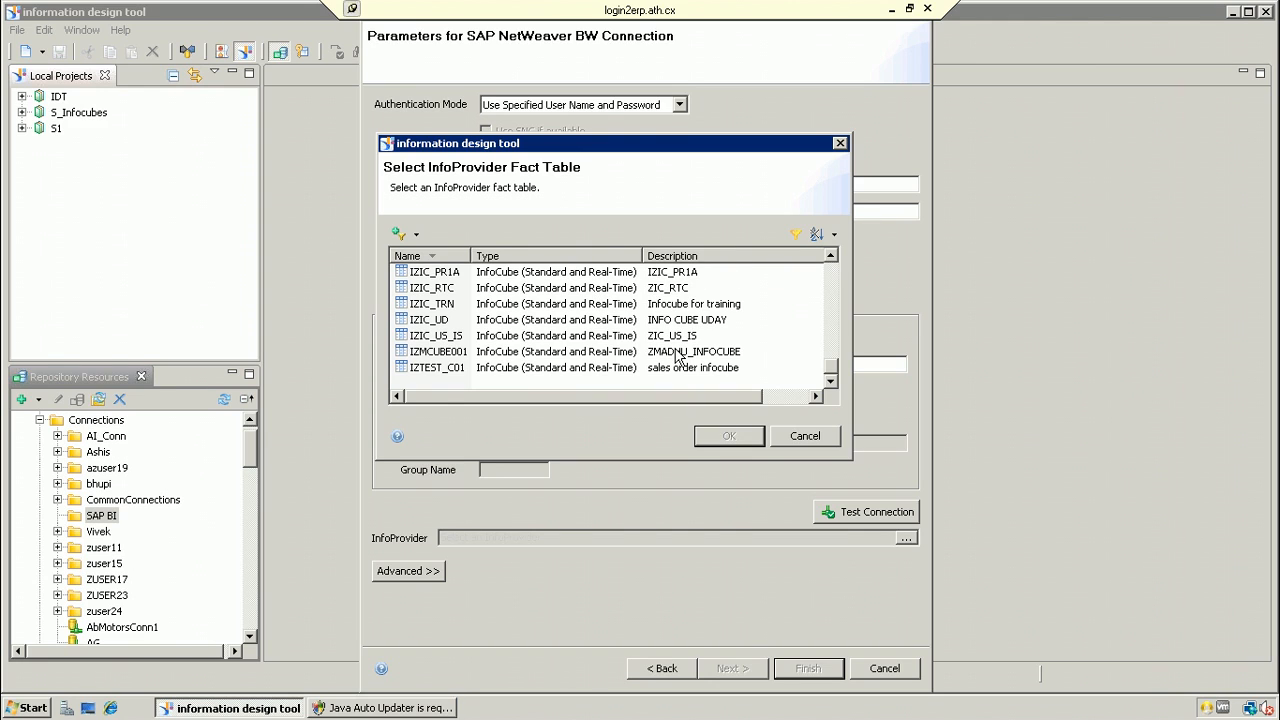
Step: Select the IZMCUBE001 InfoCube as the connection's InfoProvider
click(621, 322)
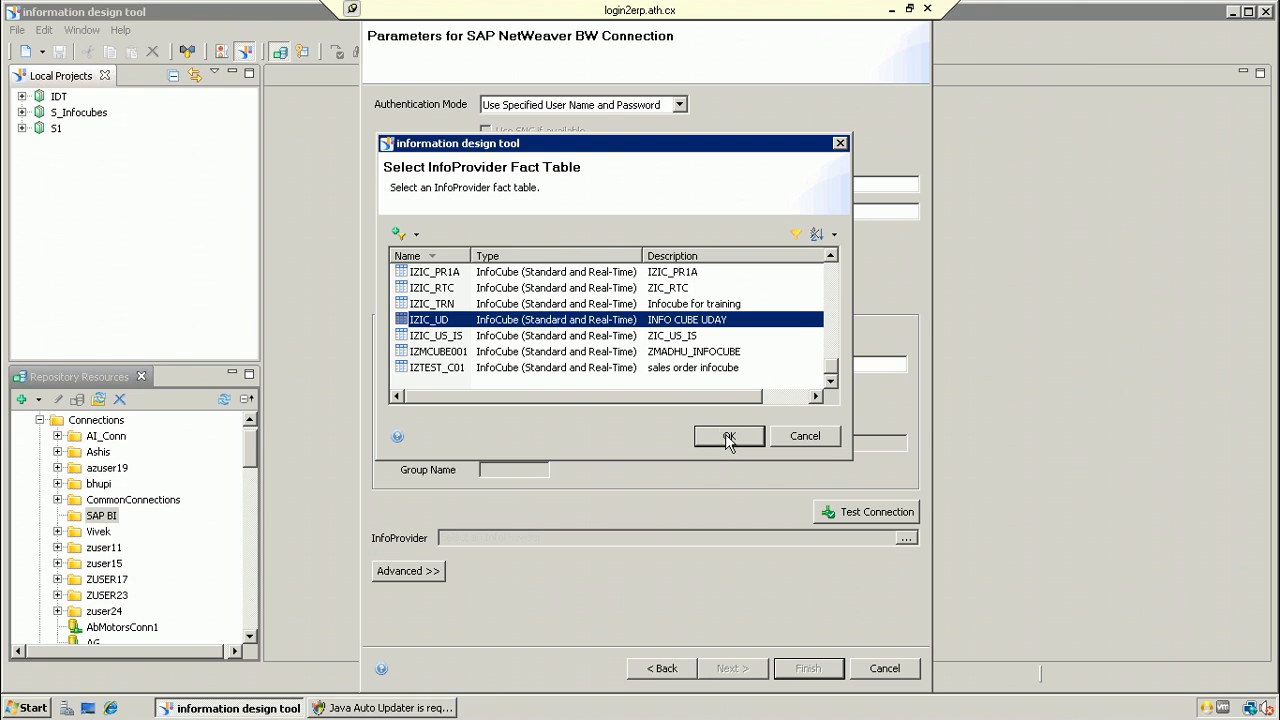
click(682, 353)
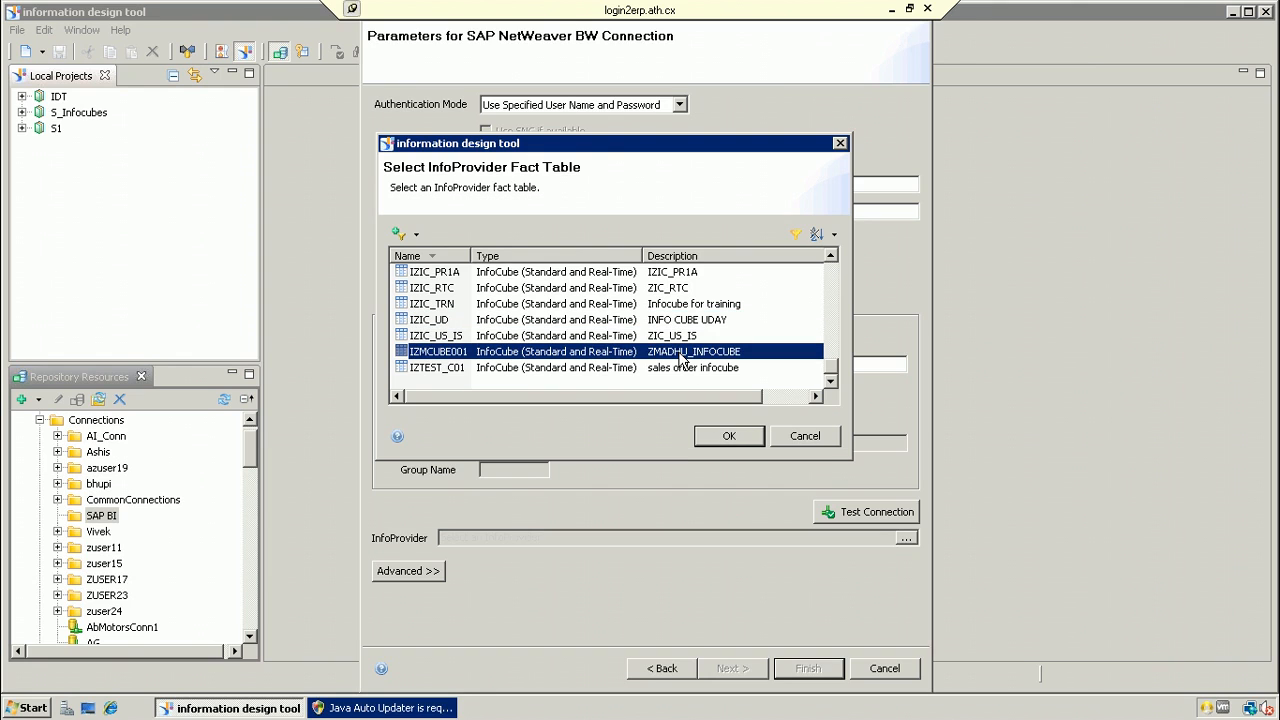
click(725, 439)
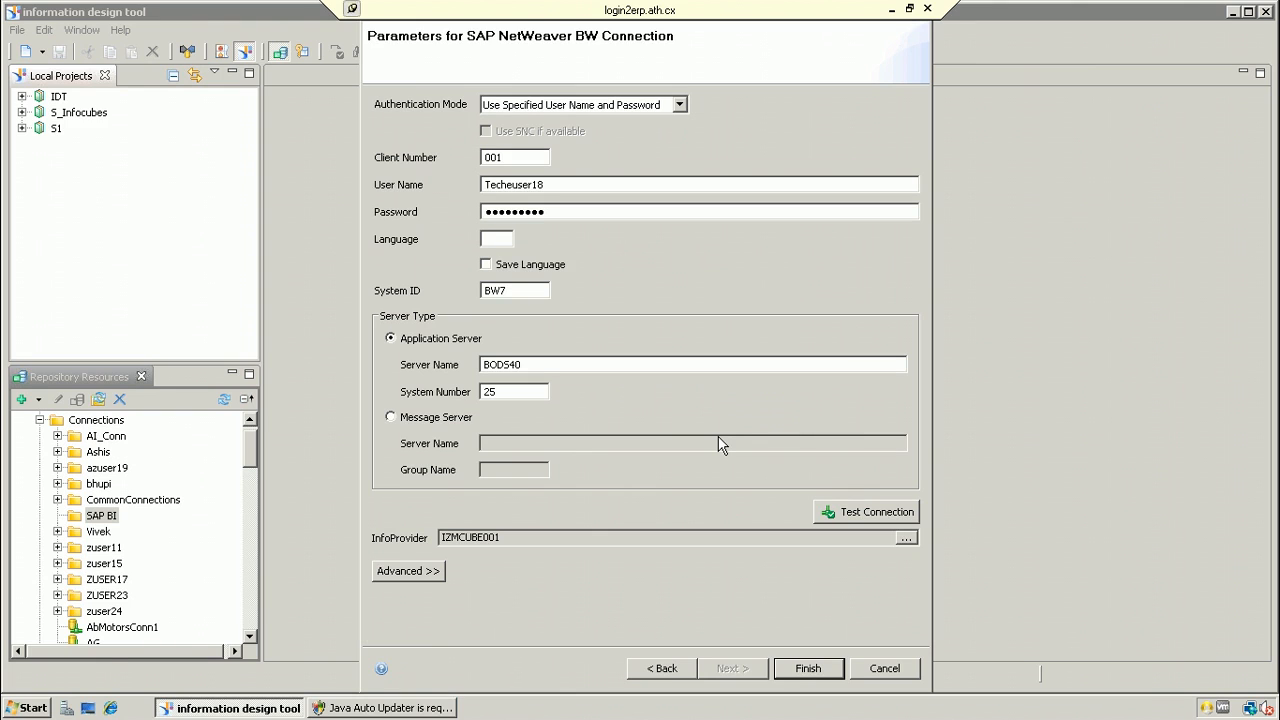
Step: Retest the BW connection successfully and finish the wizard to publish it
click(838, 513)
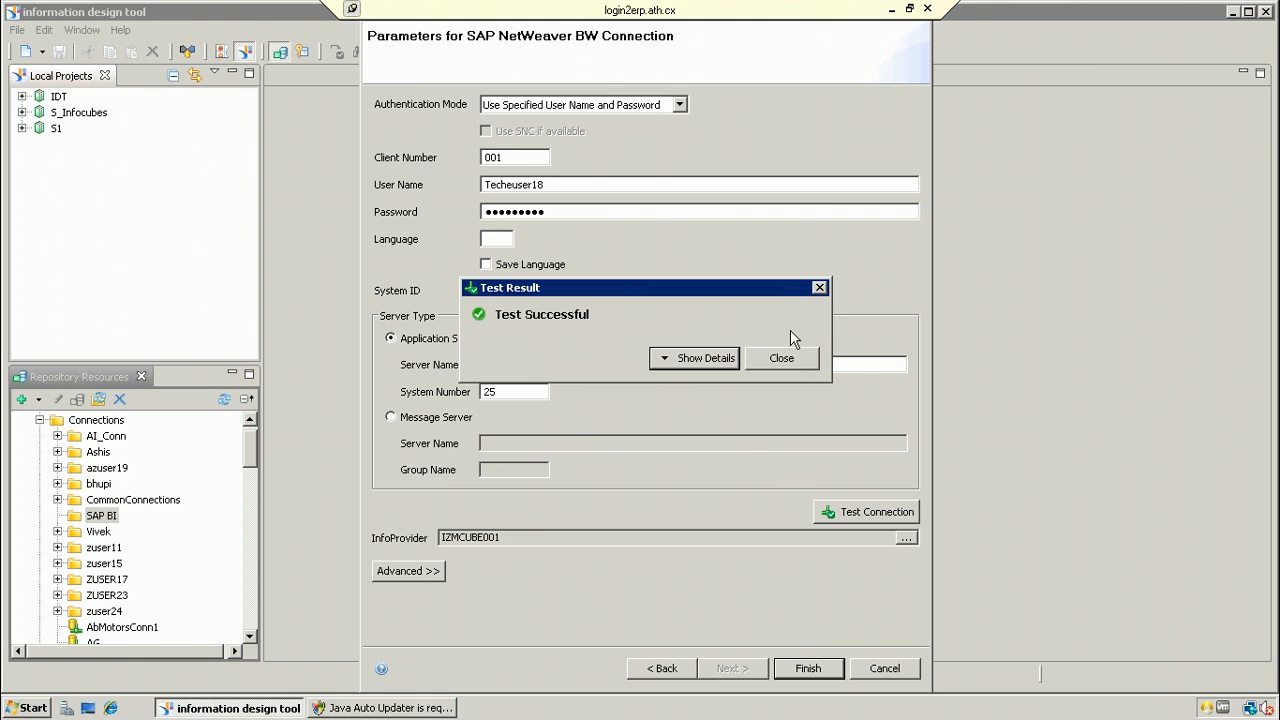
click(795, 366)
click(808, 668)
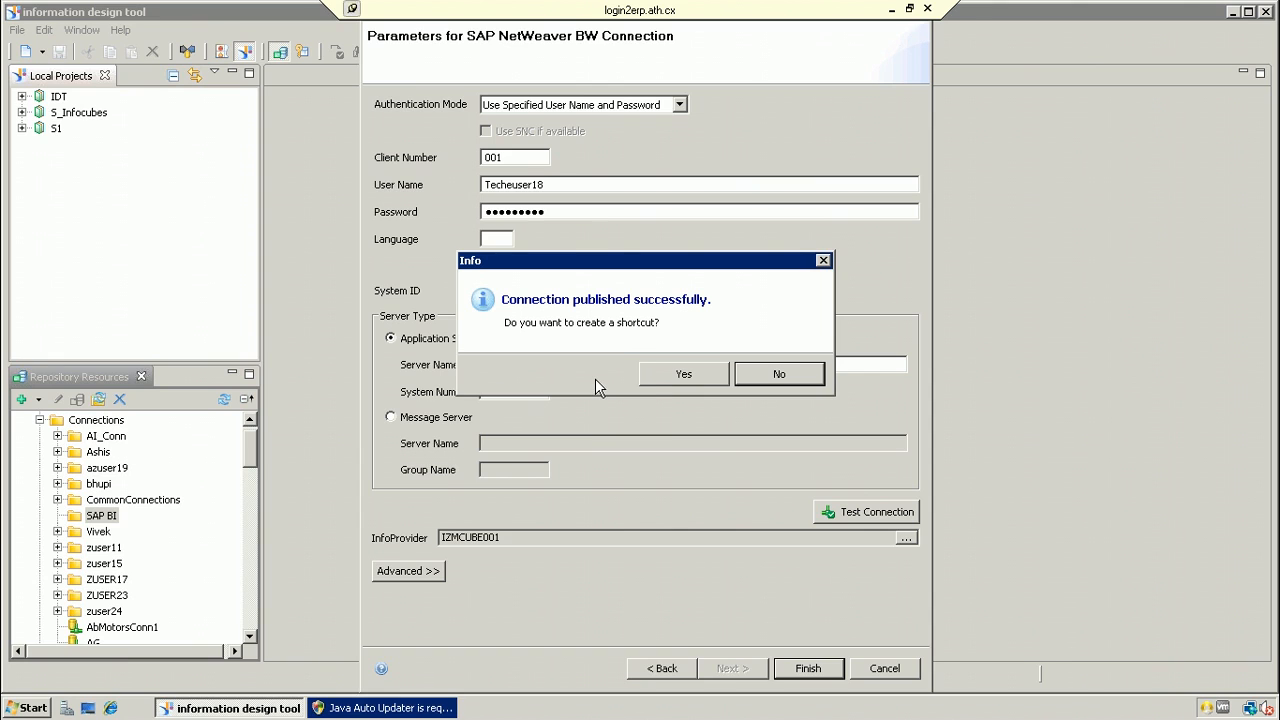
Step: Create a shortcut to the published connection in the IDT local project
click(683, 376)
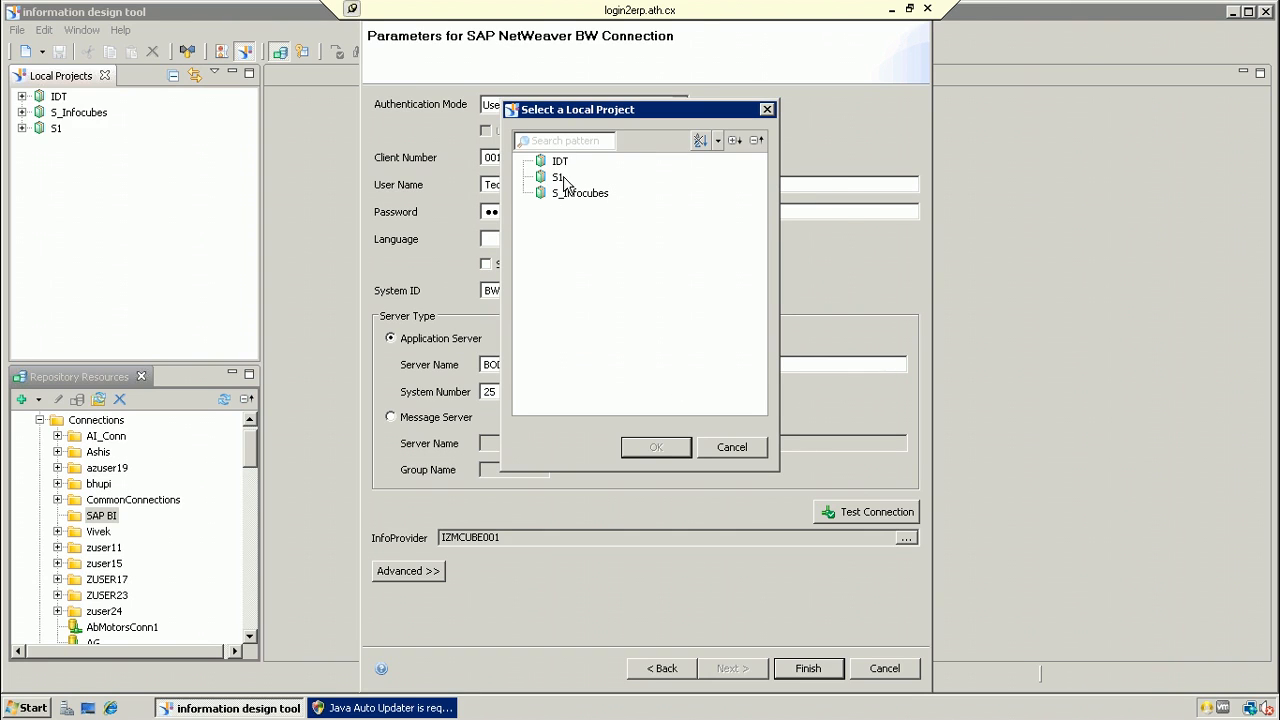
click(560, 162)
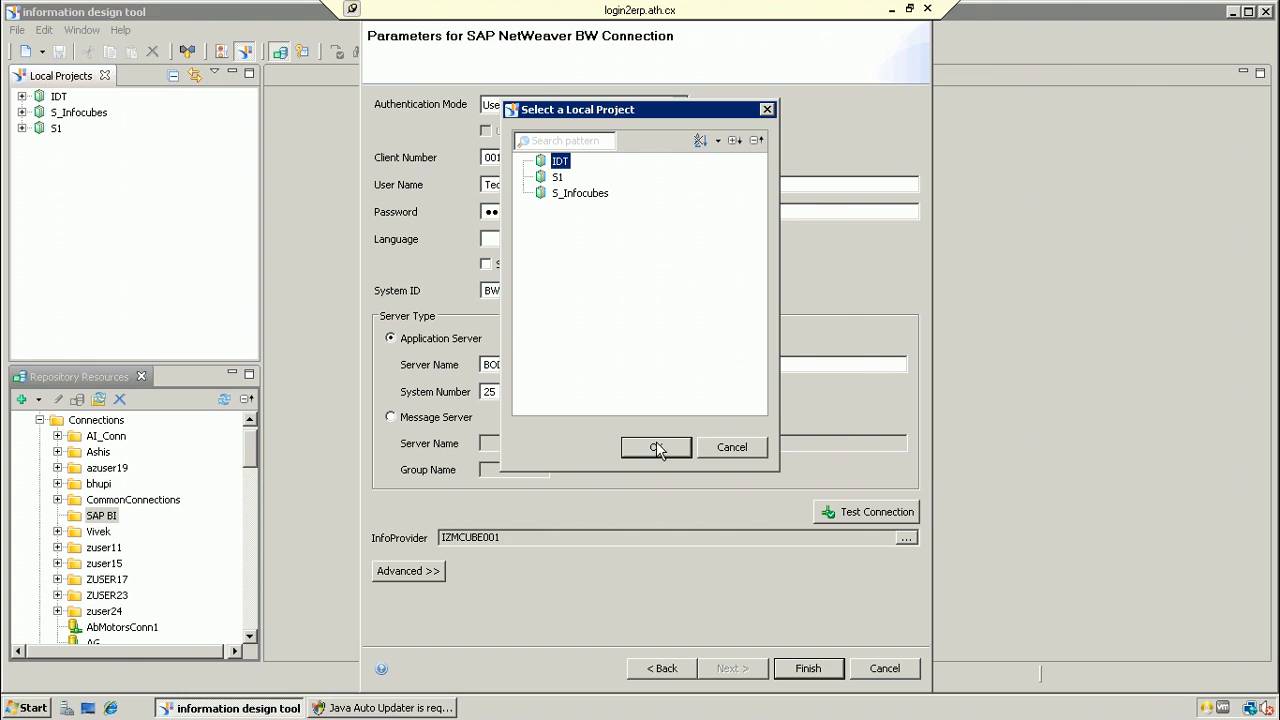
click(656, 444)
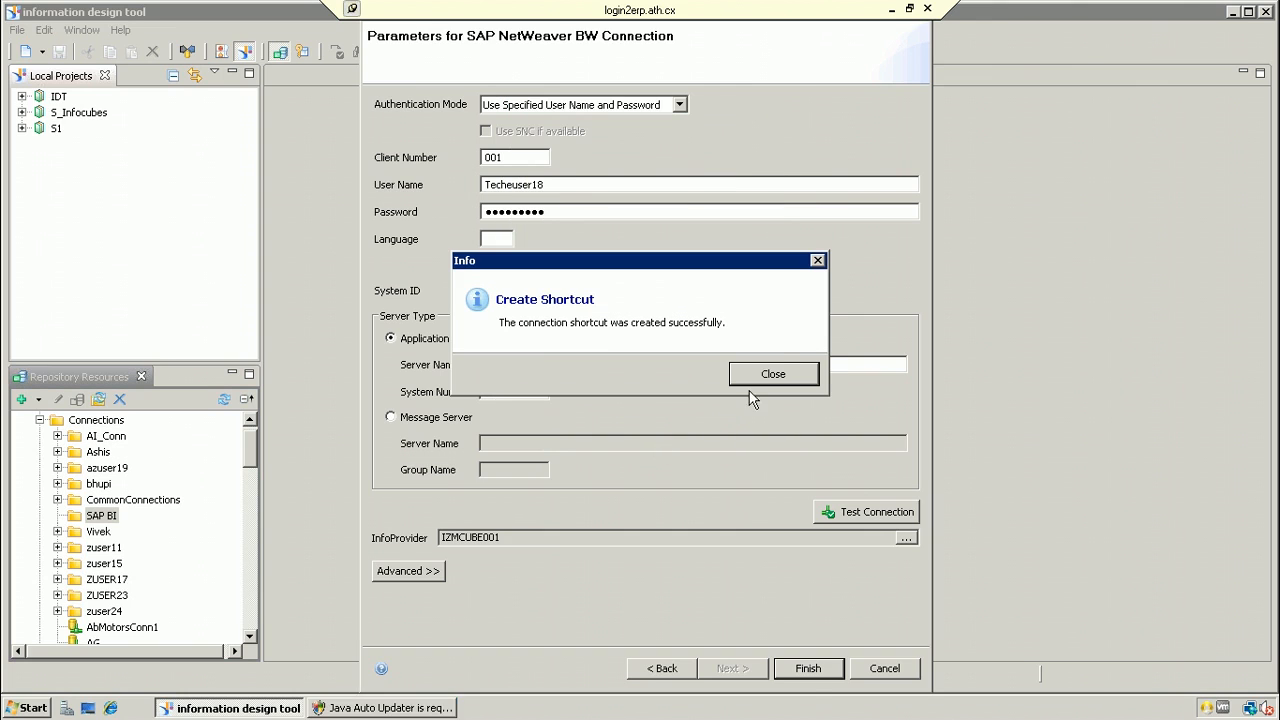
click(771, 372)
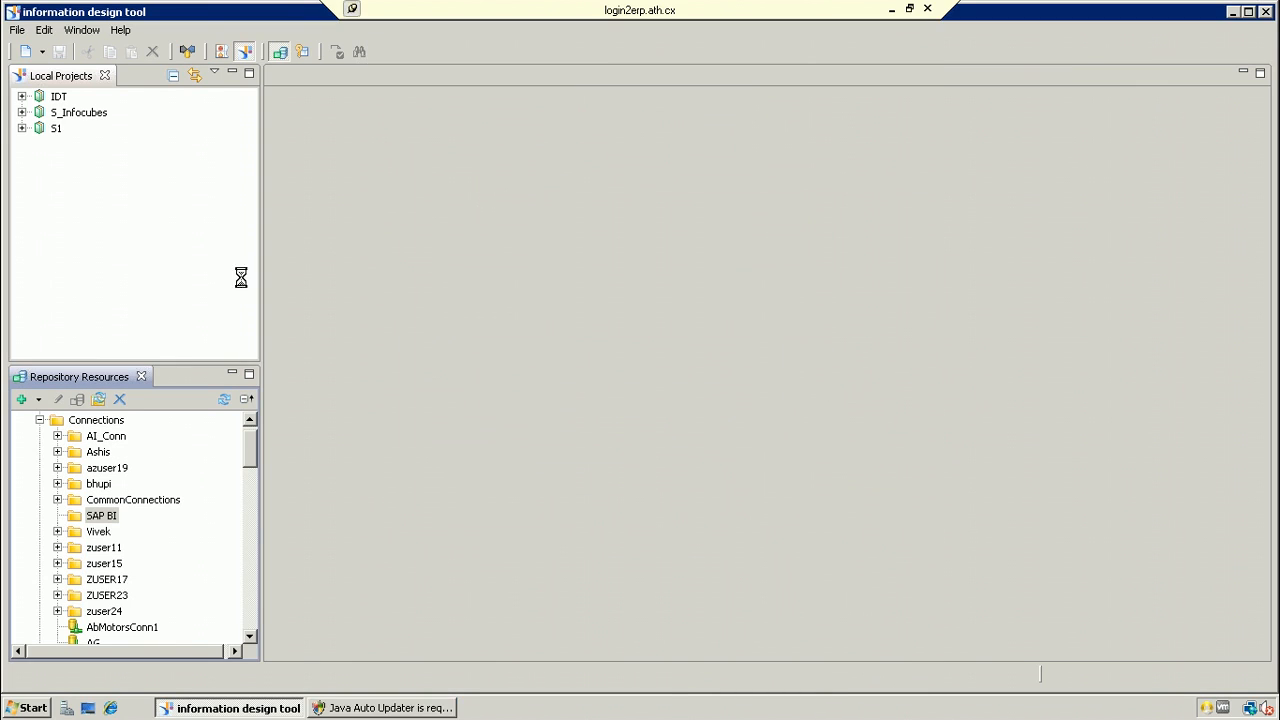
Step: Delete Efashion_DF.dfx, Efashion_Conn.cnx, Efashion_Conn.cns and the Efashion business layer from IDT
click(22, 97)
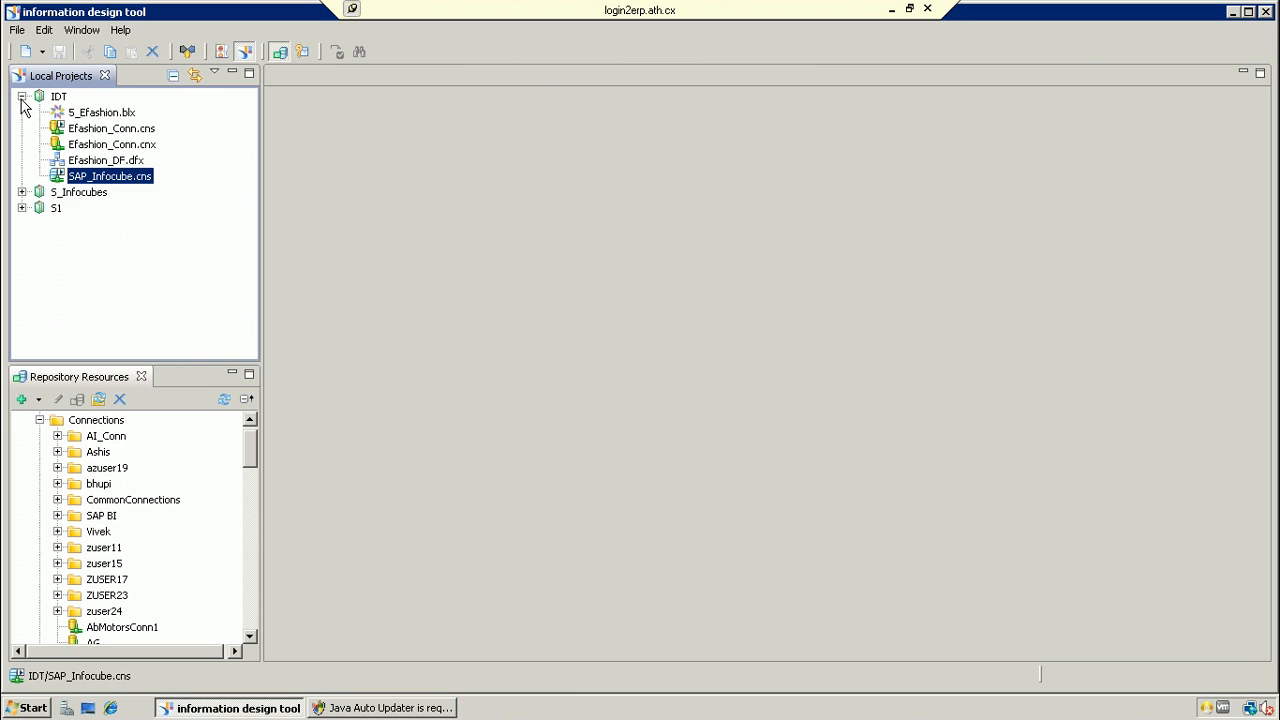
click(131, 162)
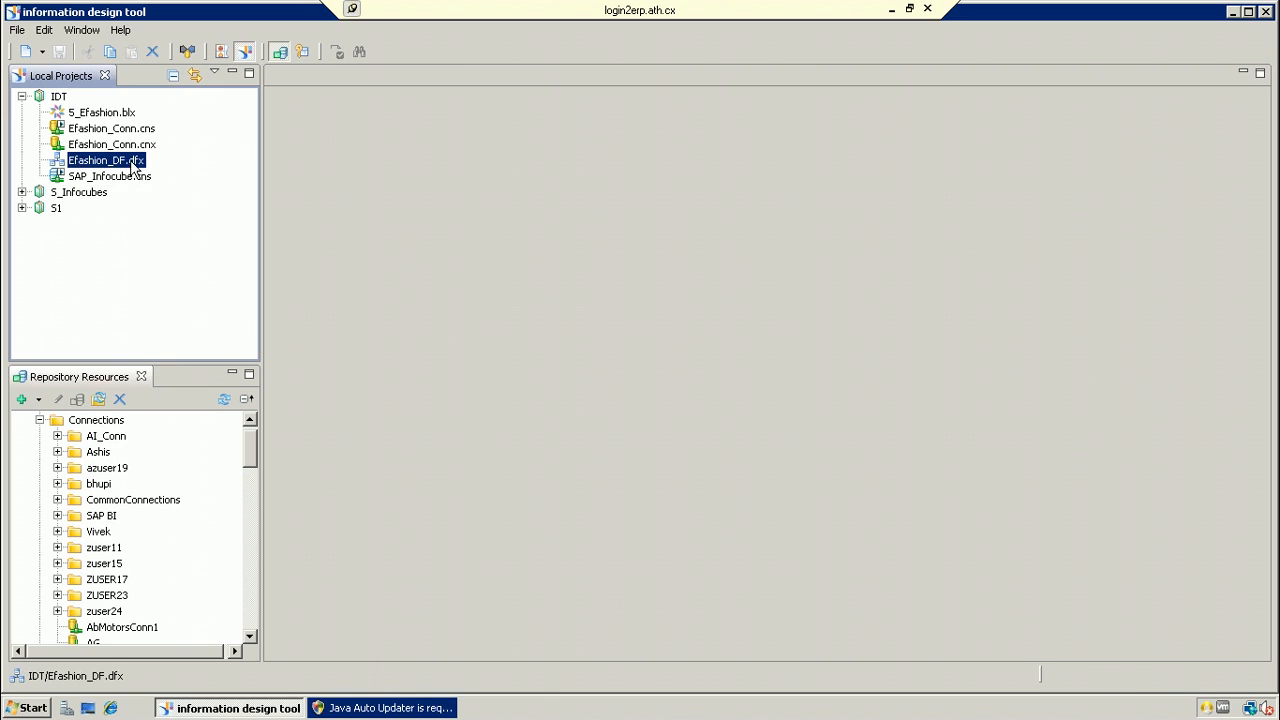
ctrl+click(141, 145)
ctrl+click(146, 129)
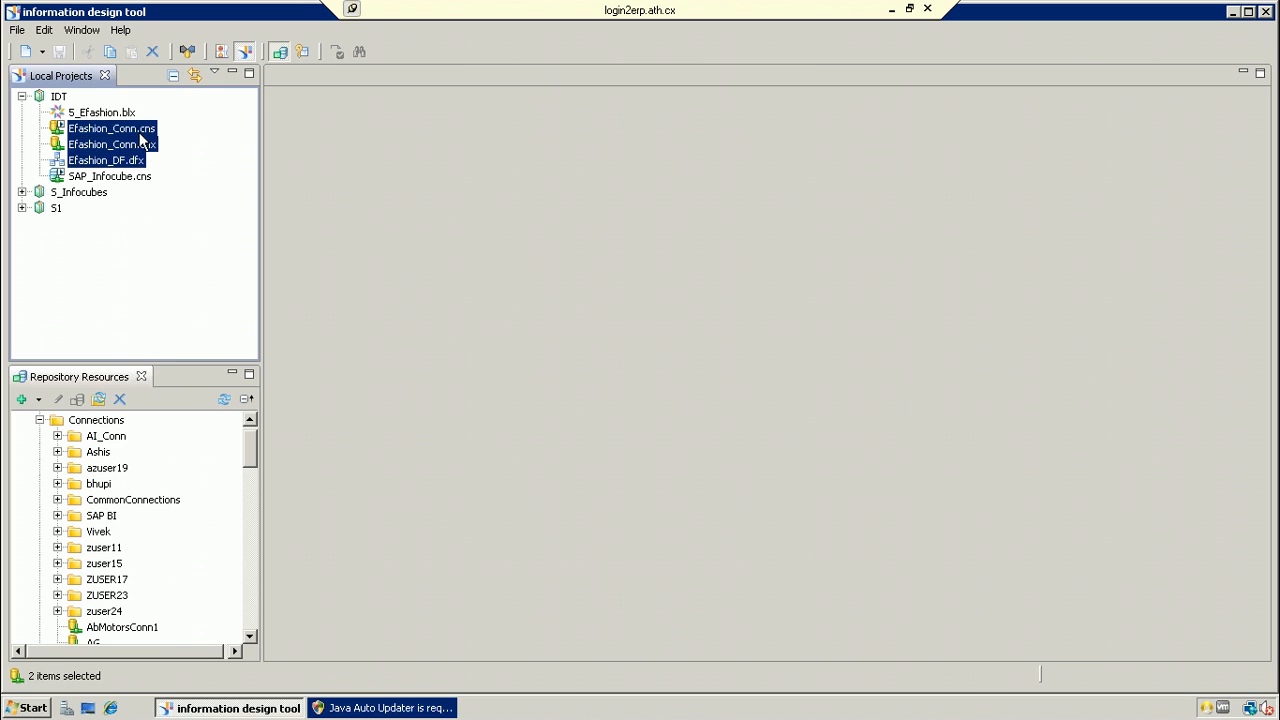
ctrl+click(116, 114)
right_click(116, 116)
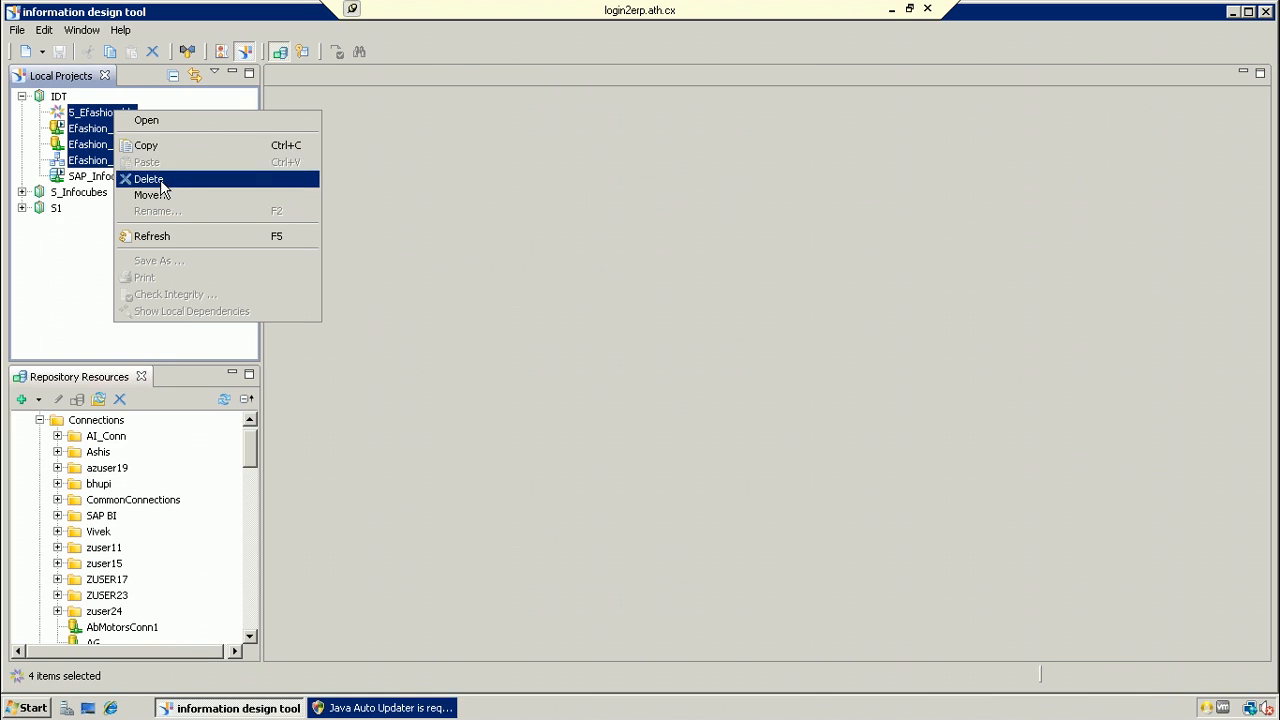
click(150, 179)
click(724, 364)
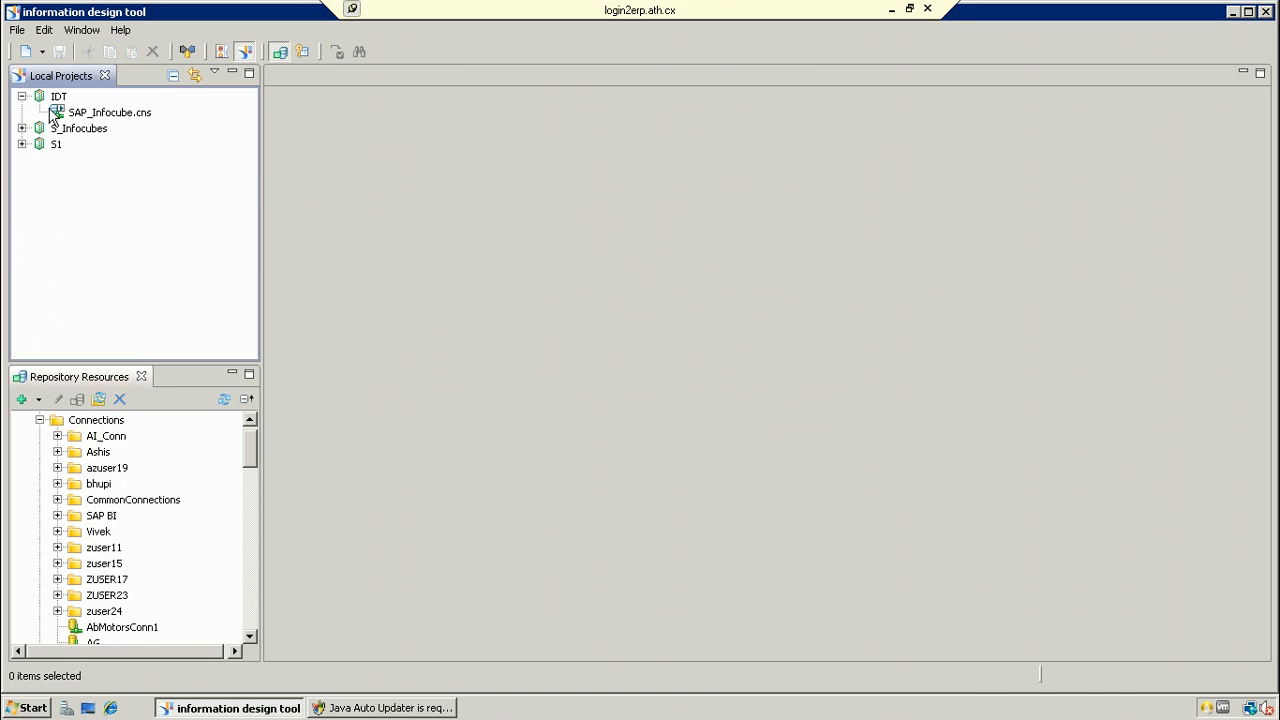
click(248, 459)
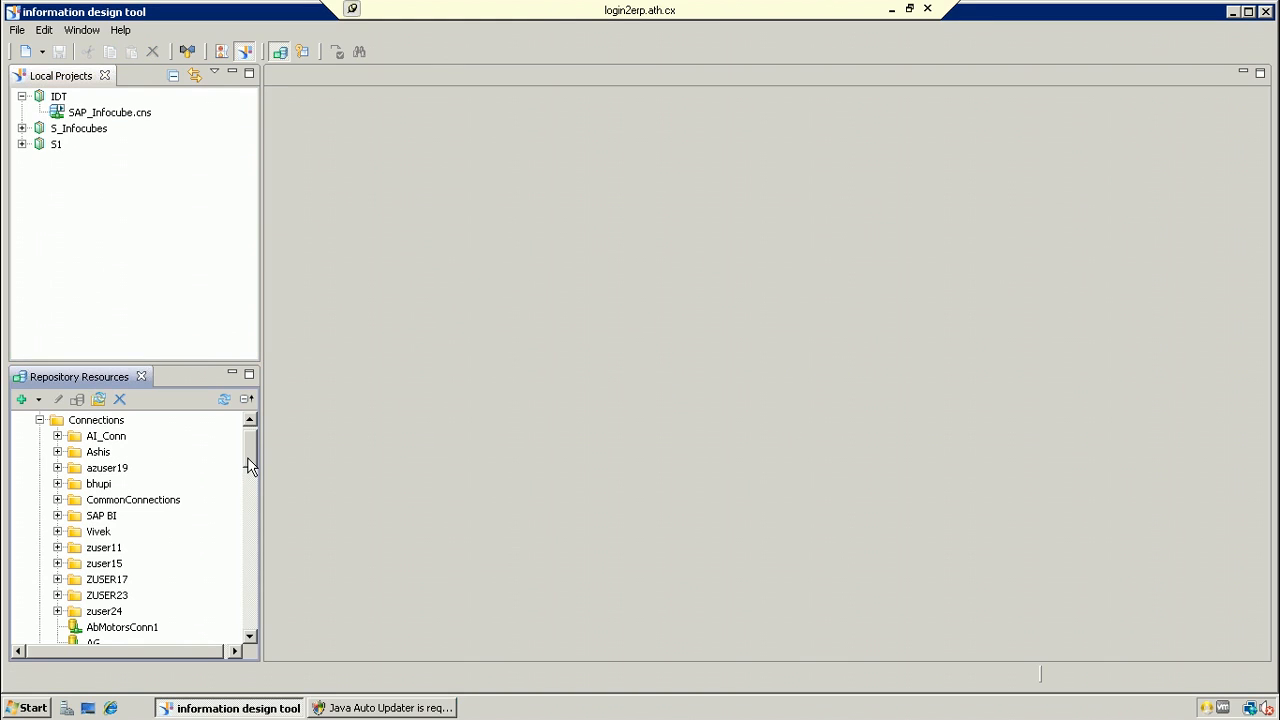
drag(247, 457, 247, 453)
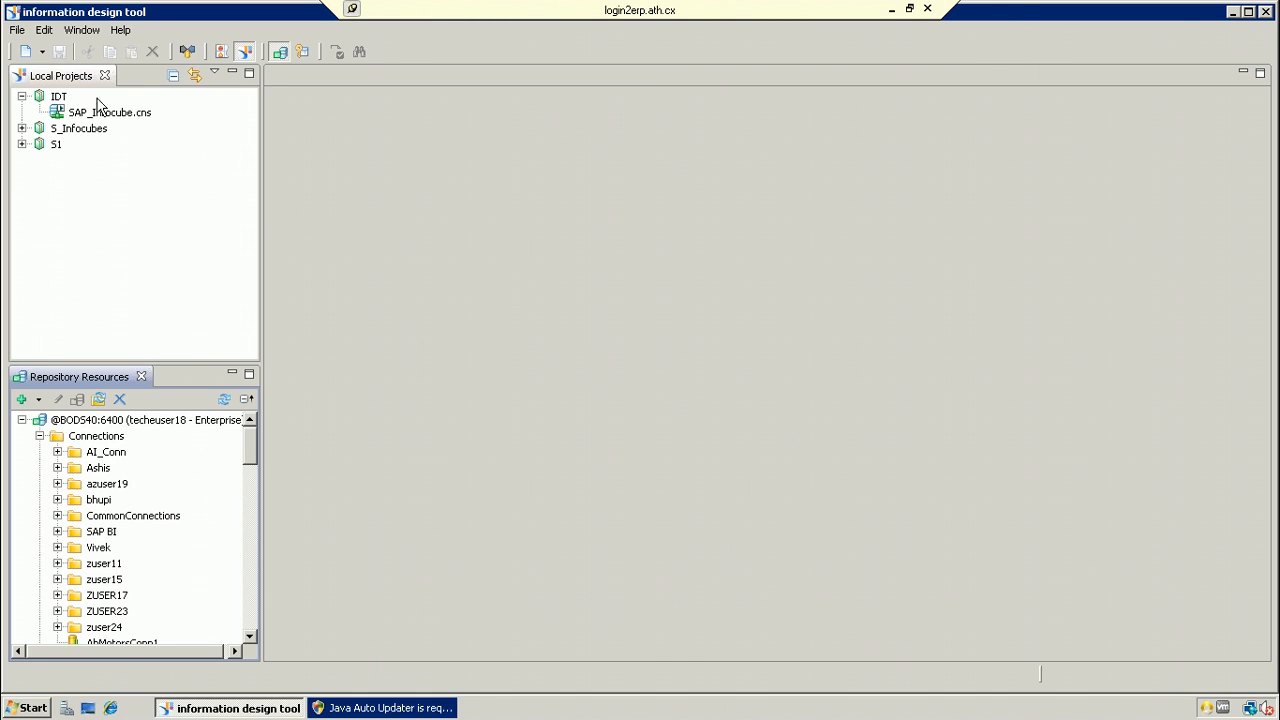
click(62, 98)
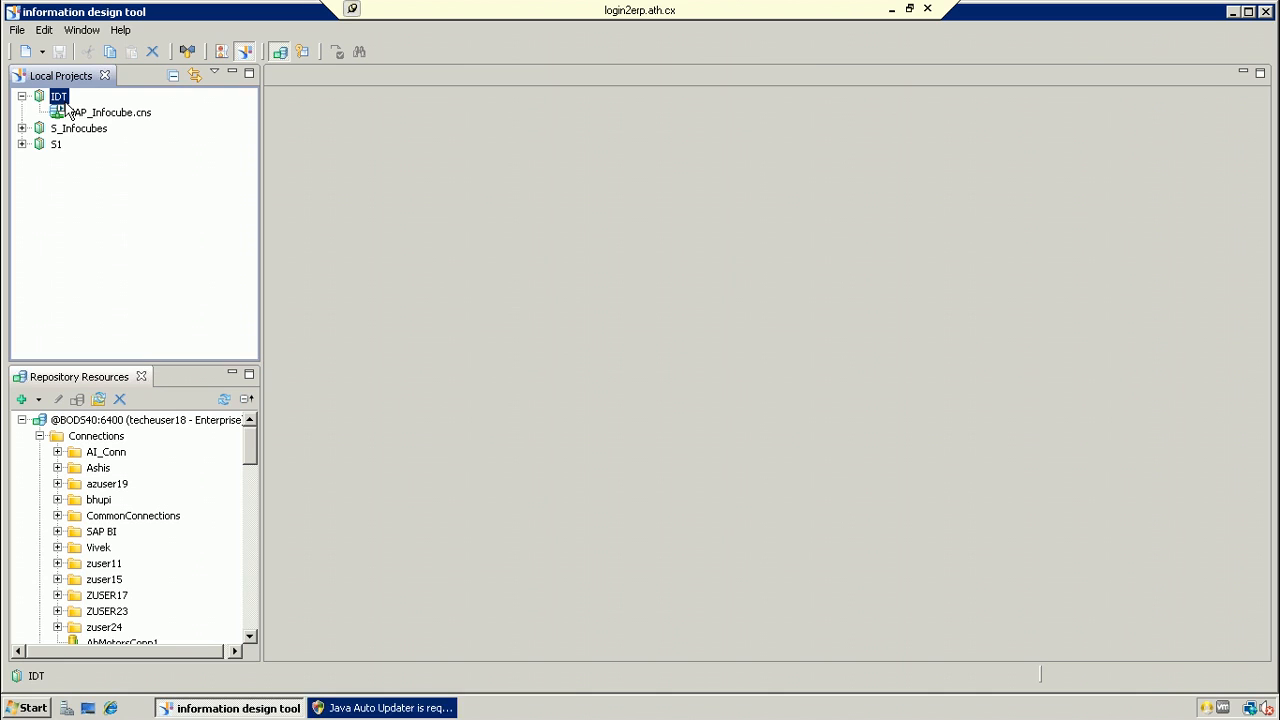
Step: Create a multisource-enabled data foundation Sales_Infocube in the IDT project using the SAP_Infocube.cns connection
right_click(61, 101)
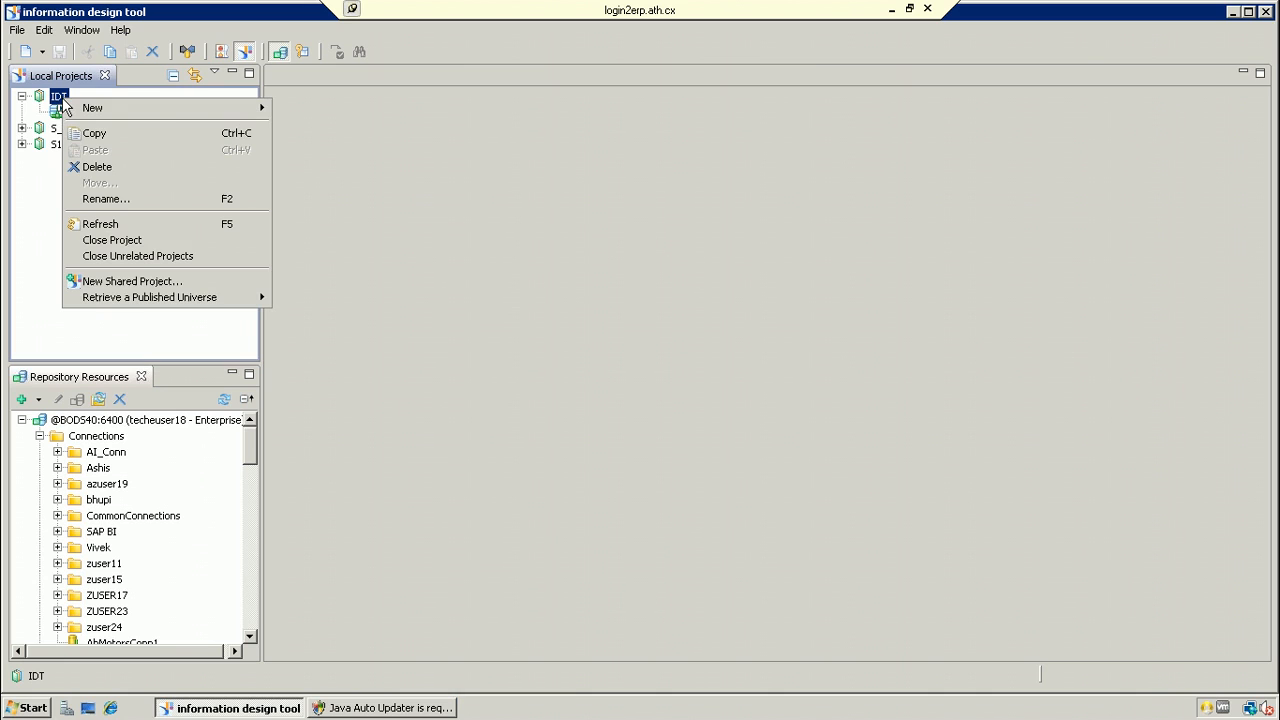
mouse_move(161, 101)
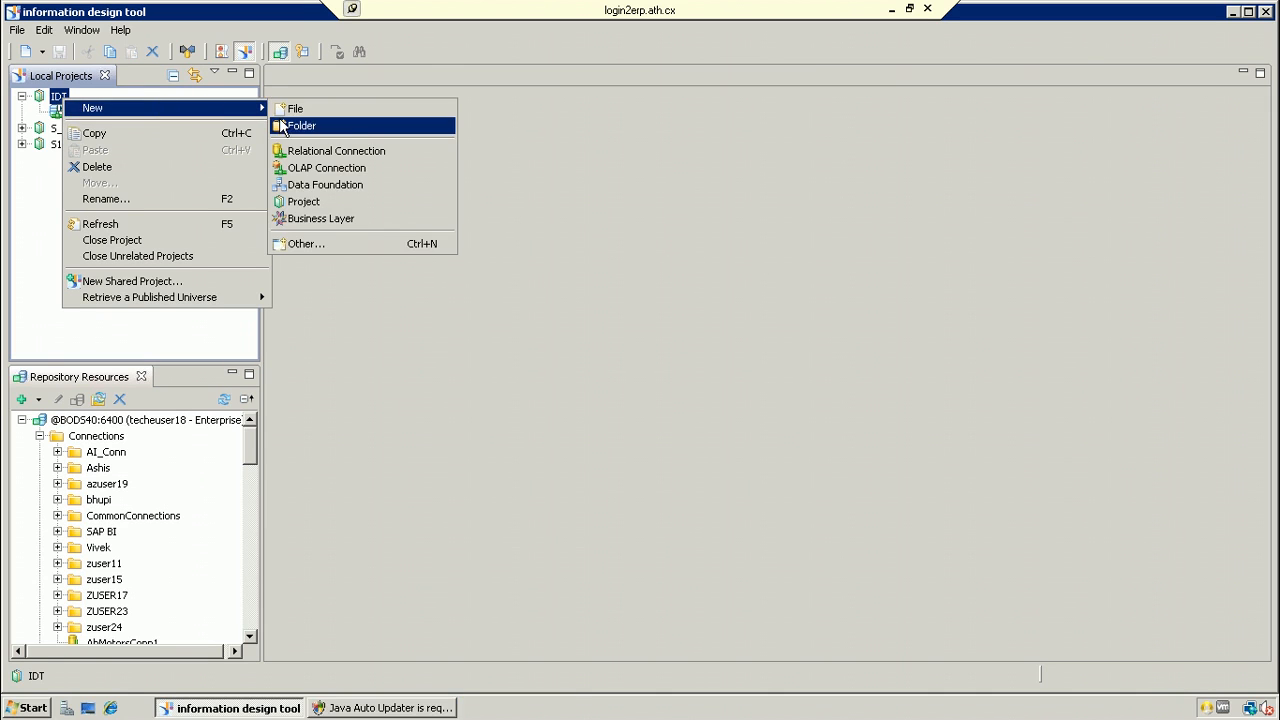
click(325, 185)
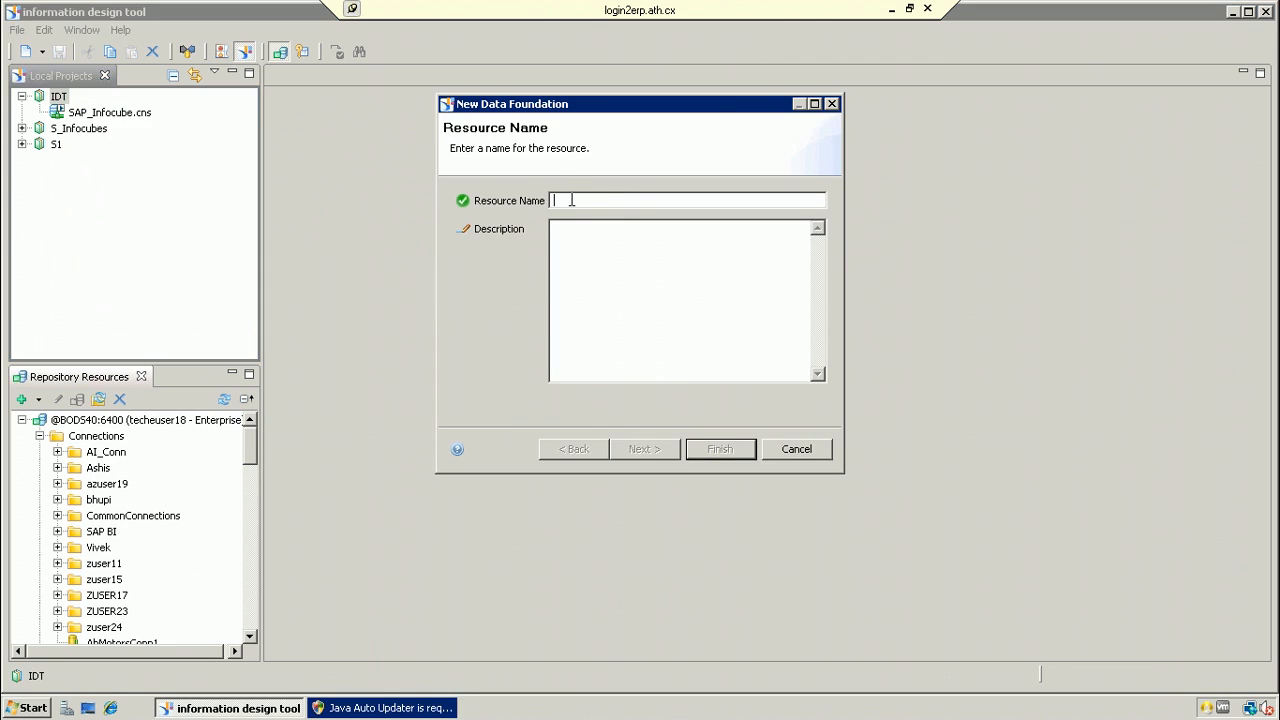
text(Sales)
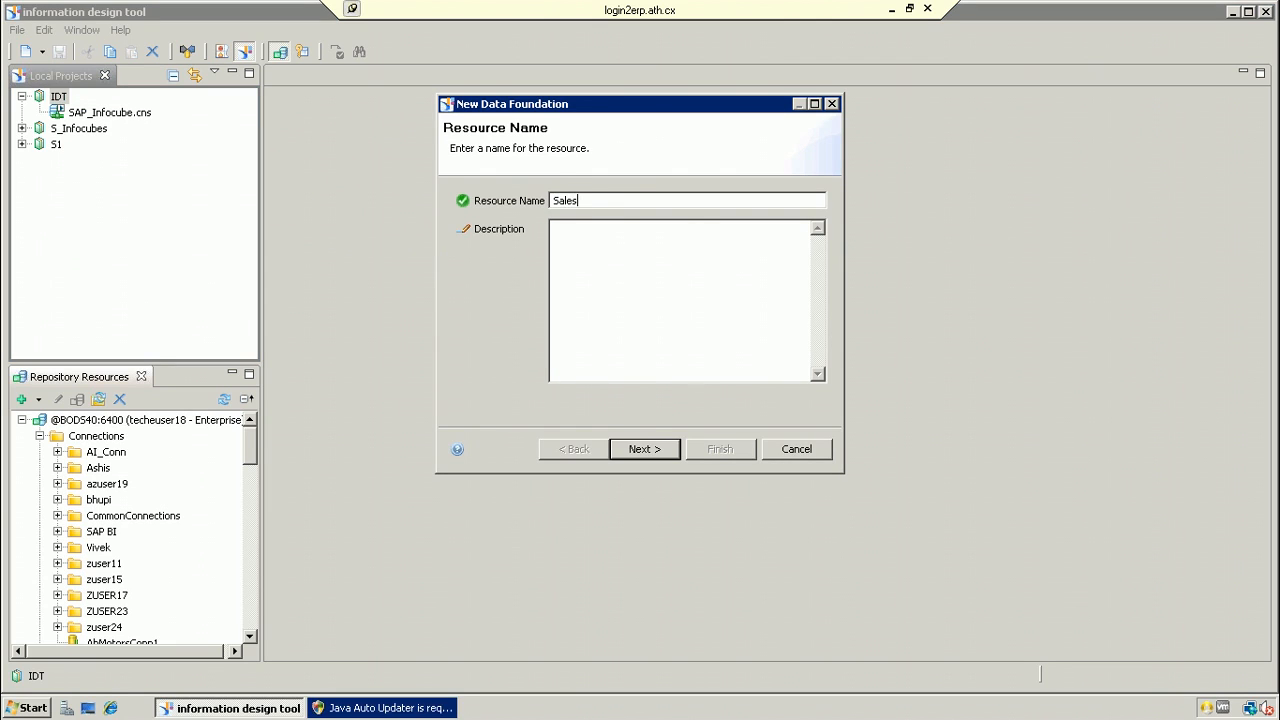
text(_Infocube)
click(638, 453)
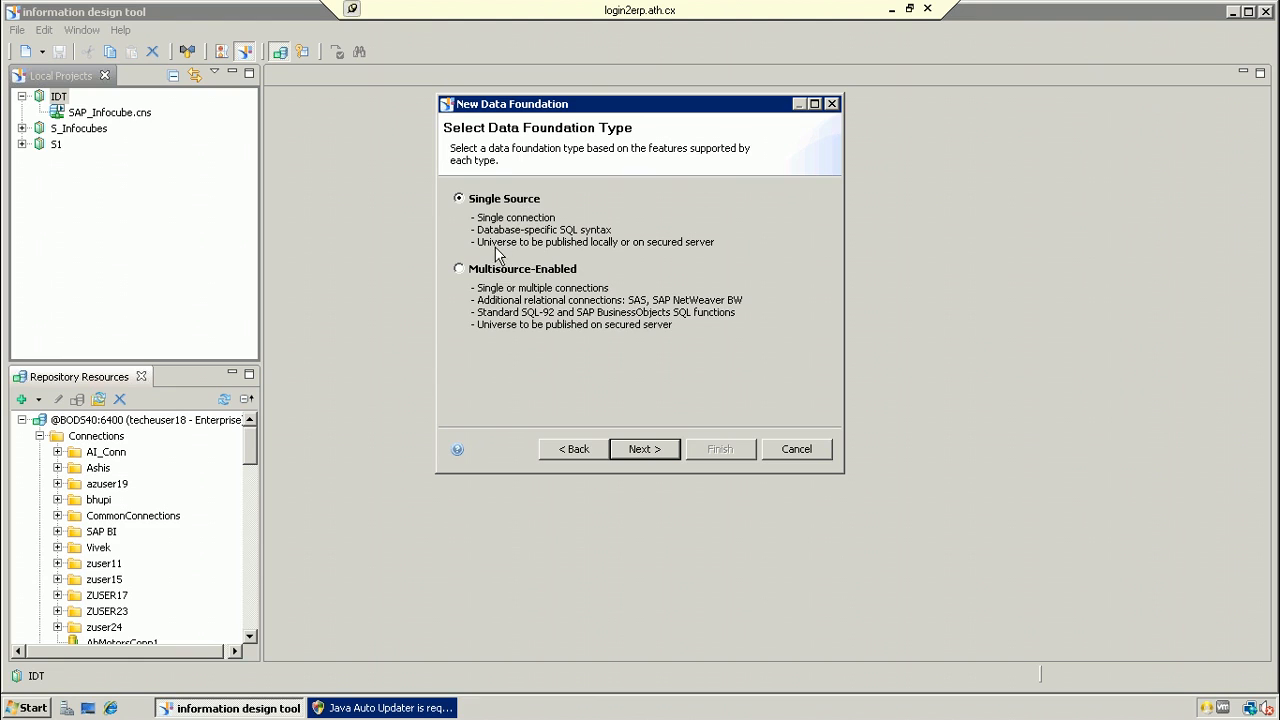
click(459, 270)
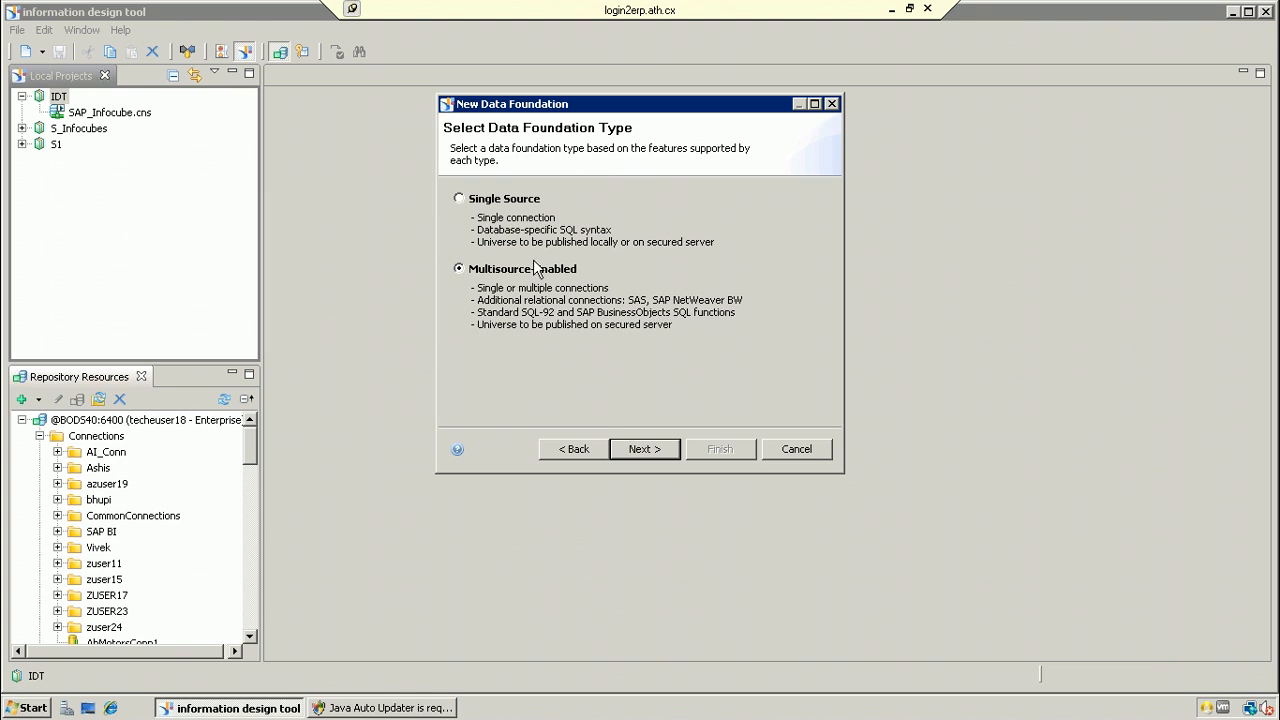
click(643, 449)
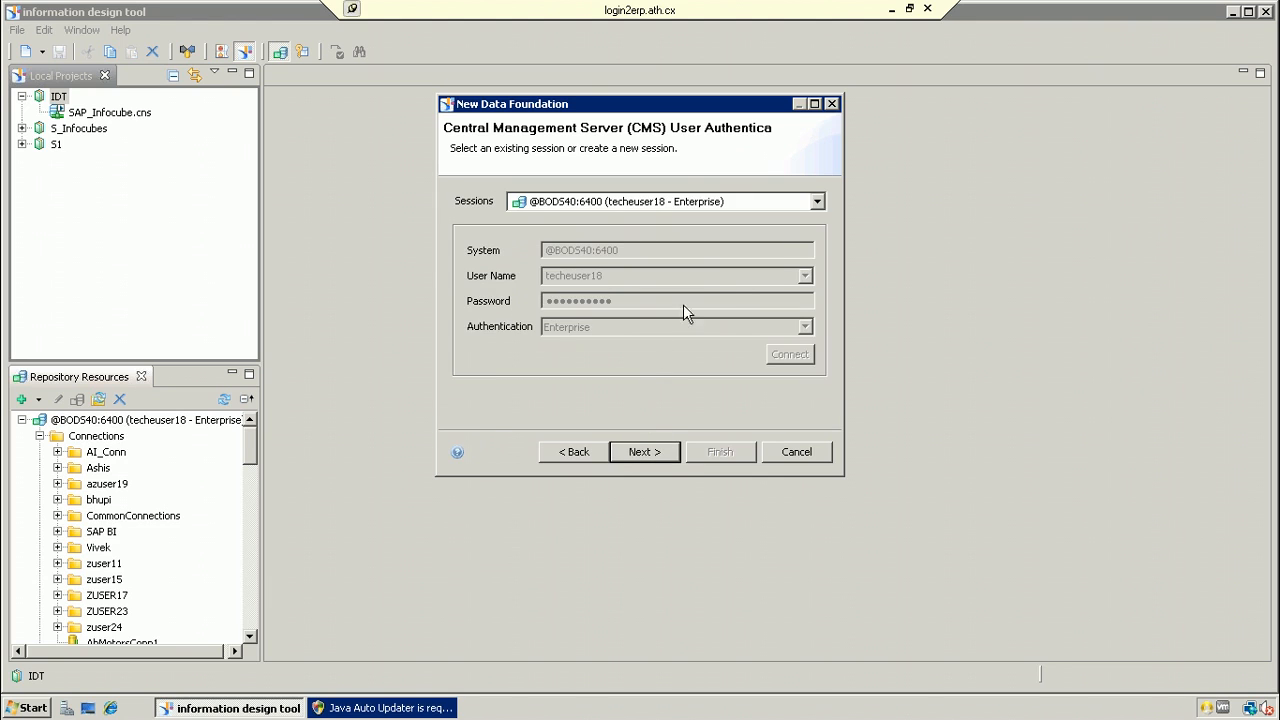
click(655, 452)
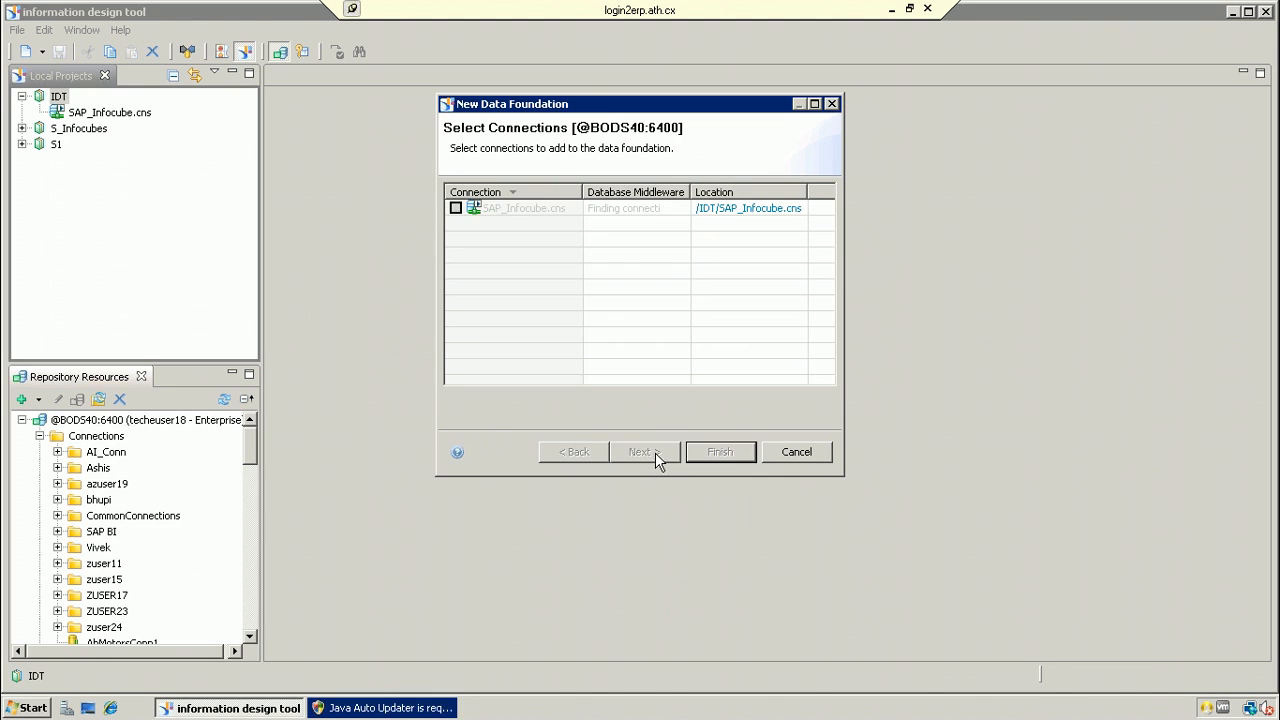
click(456, 208)
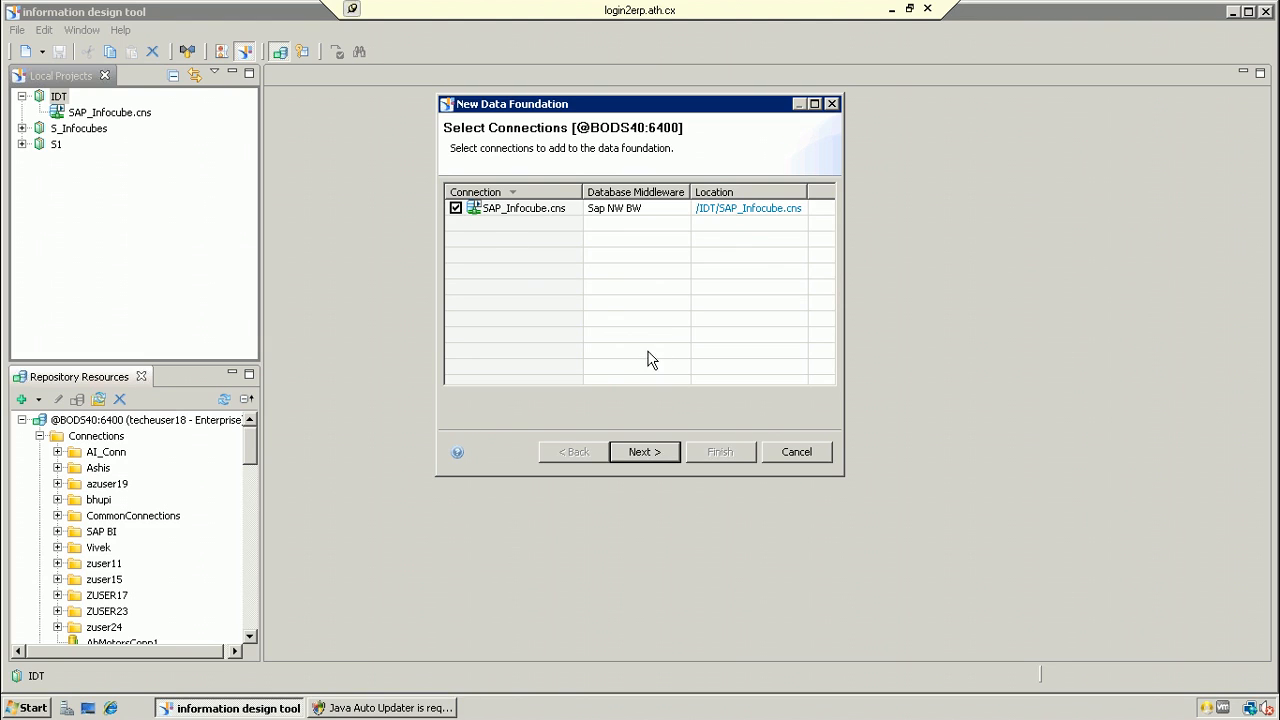
click(653, 453)
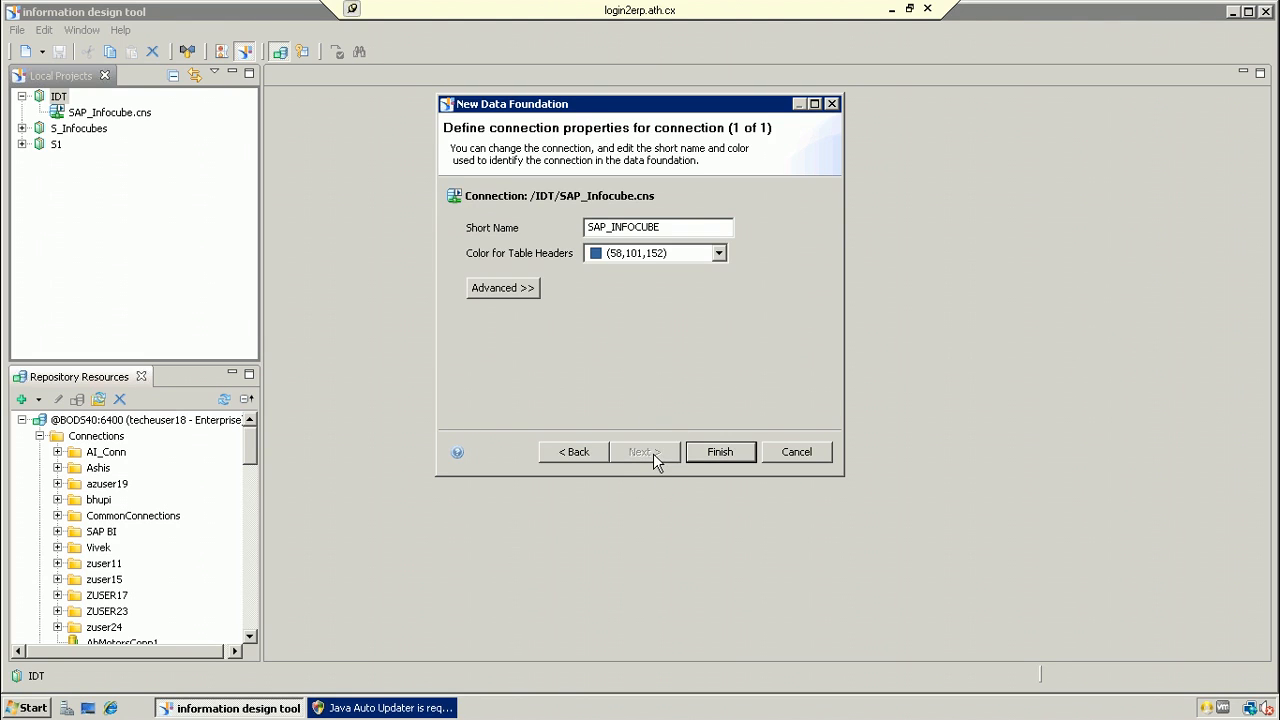
click(716, 446)
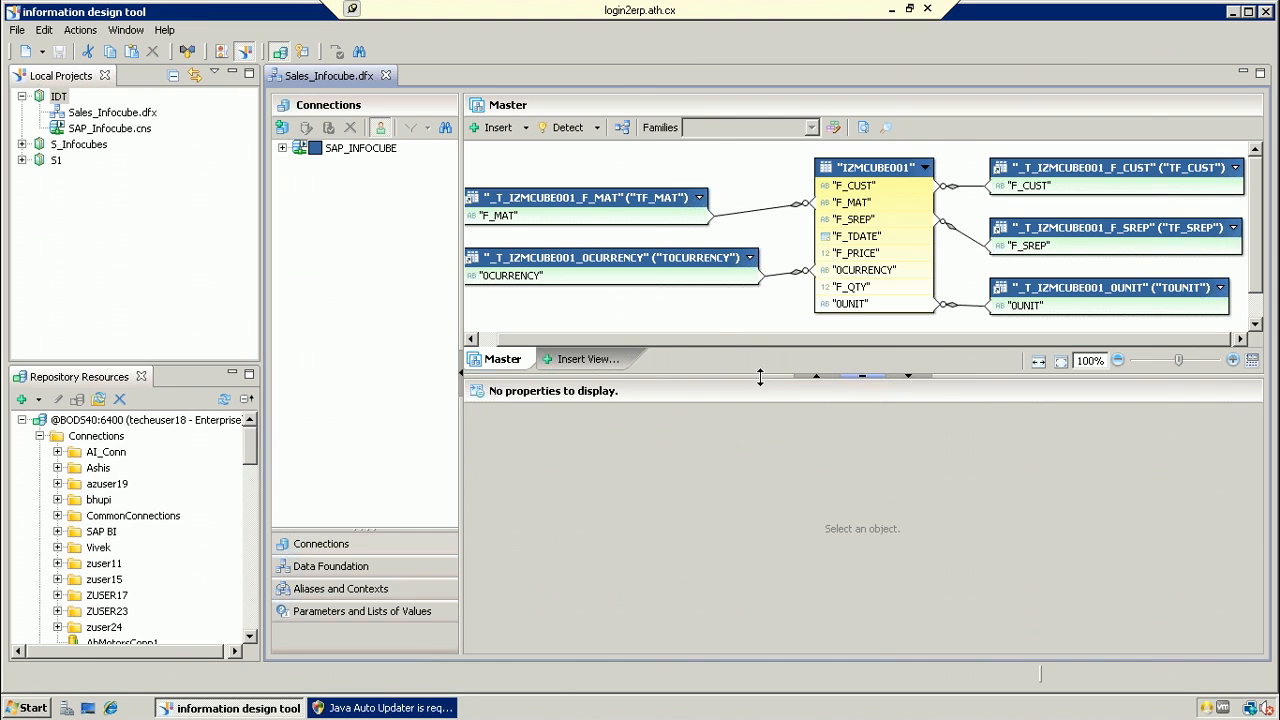
Step: Enlarge the diagram to reveal alias tables TF_CUST, TF_MAT, TF_SREP, TOCURRENCY and TOUNIT
drag(760, 376, 763, 437)
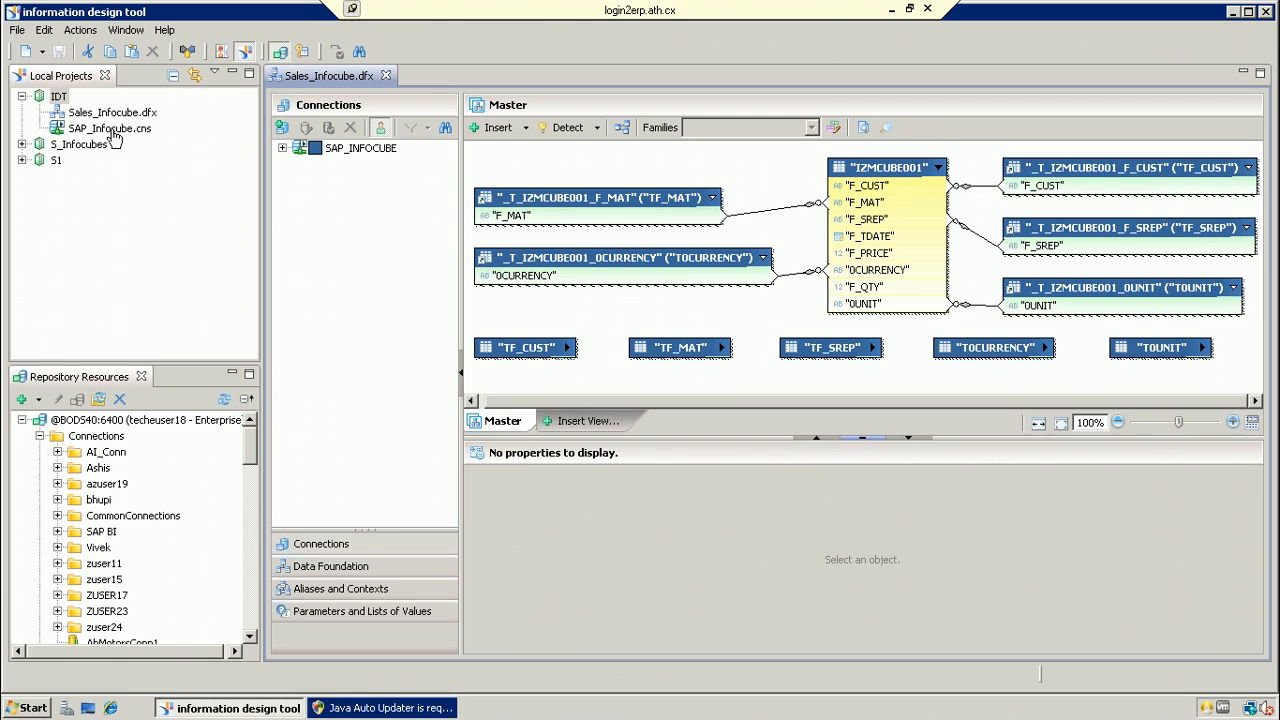
right_click(60, 100)
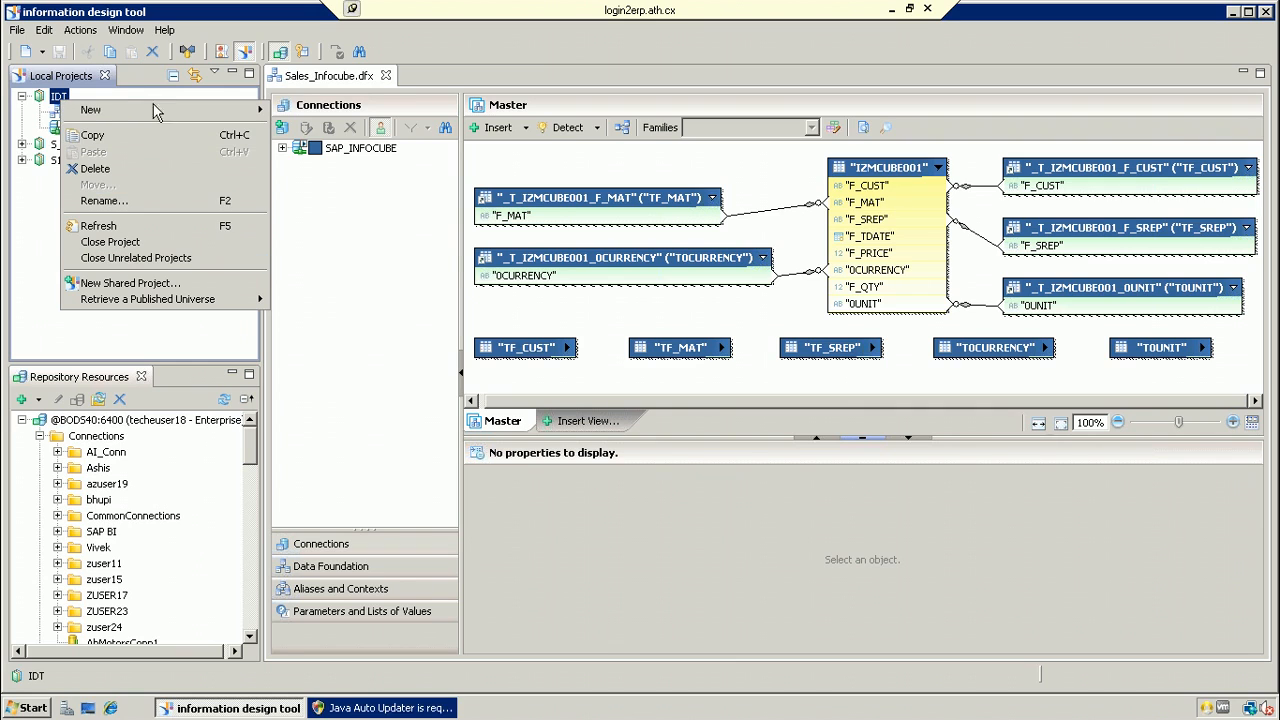
mouse_move(157, 114)
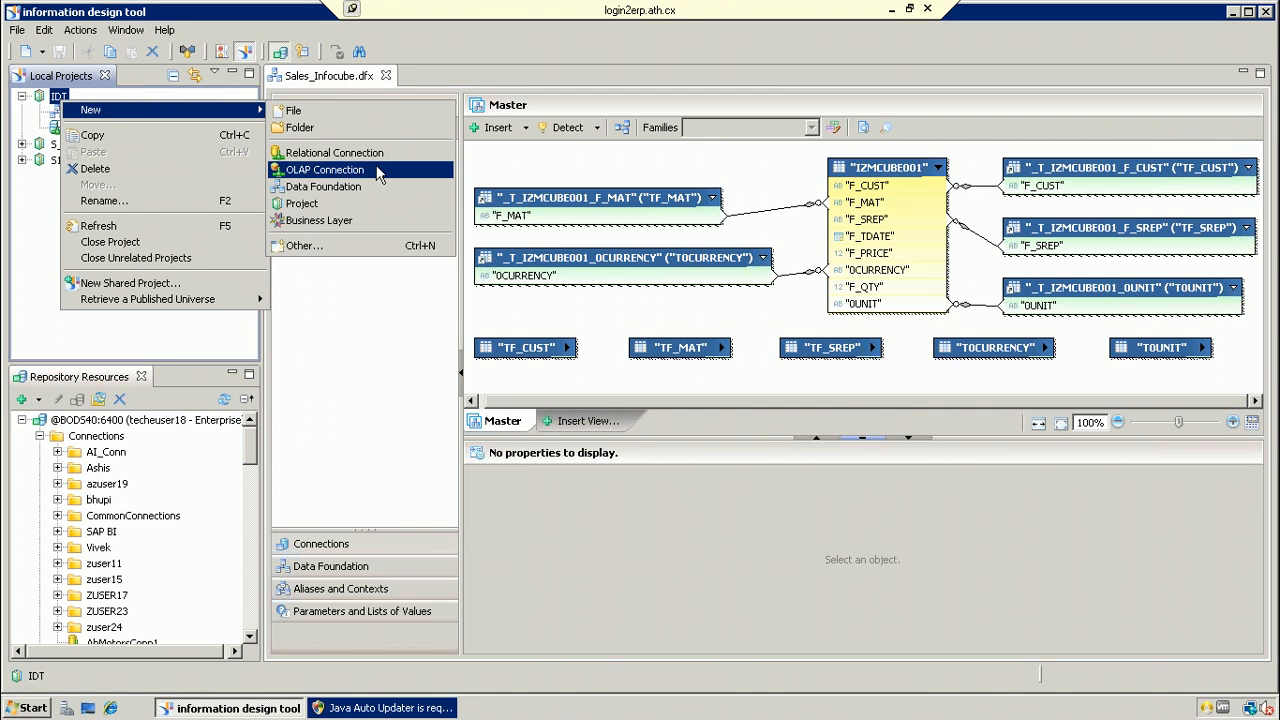
click(345, 187)
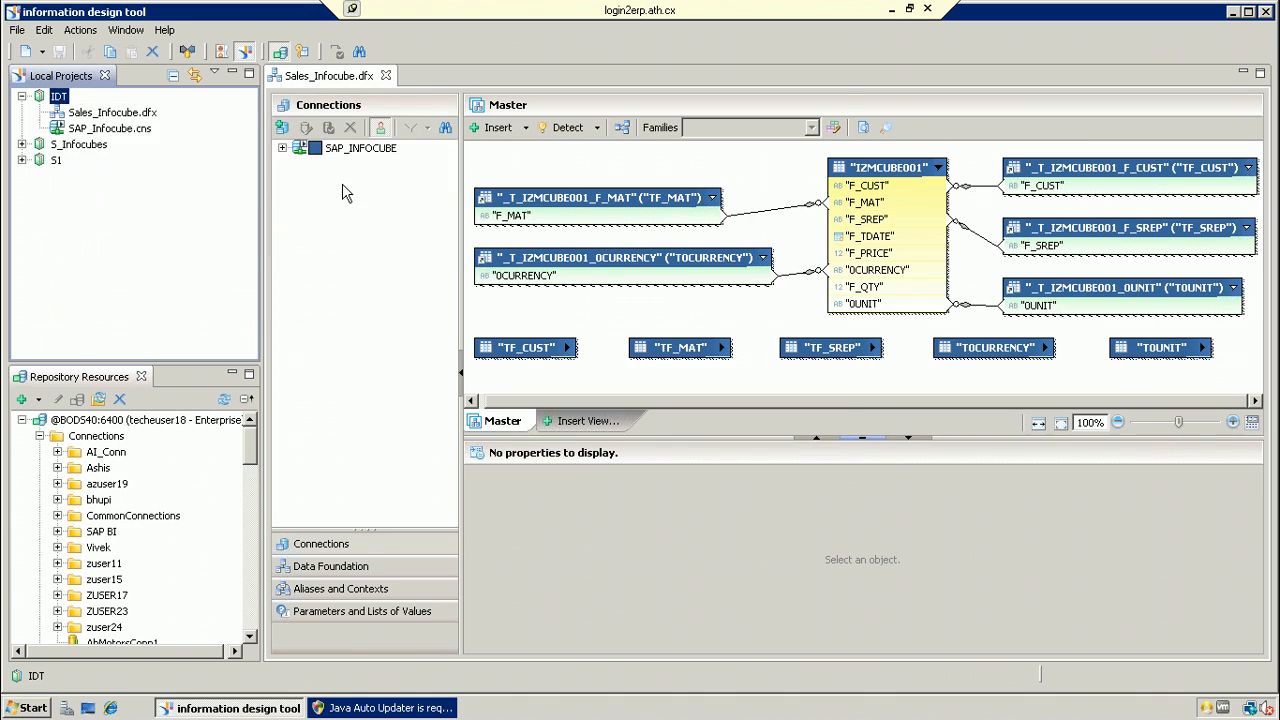
text(SSSS)
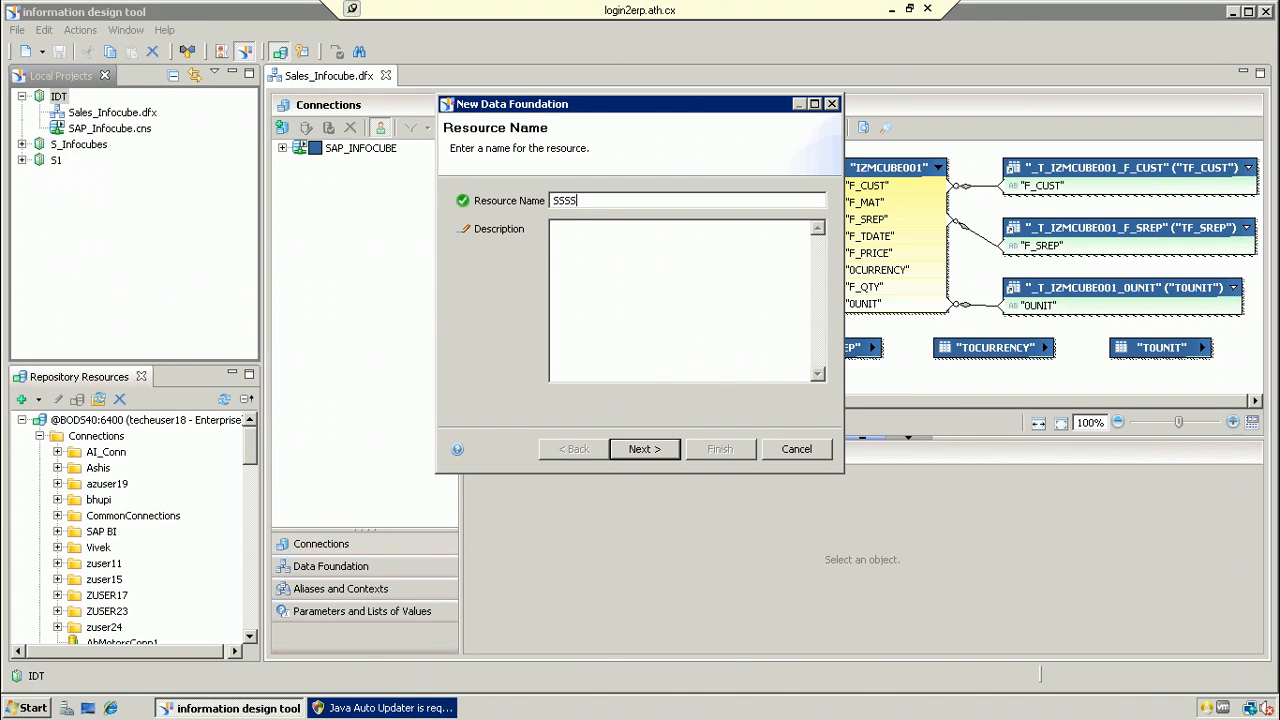
click(660, 449)
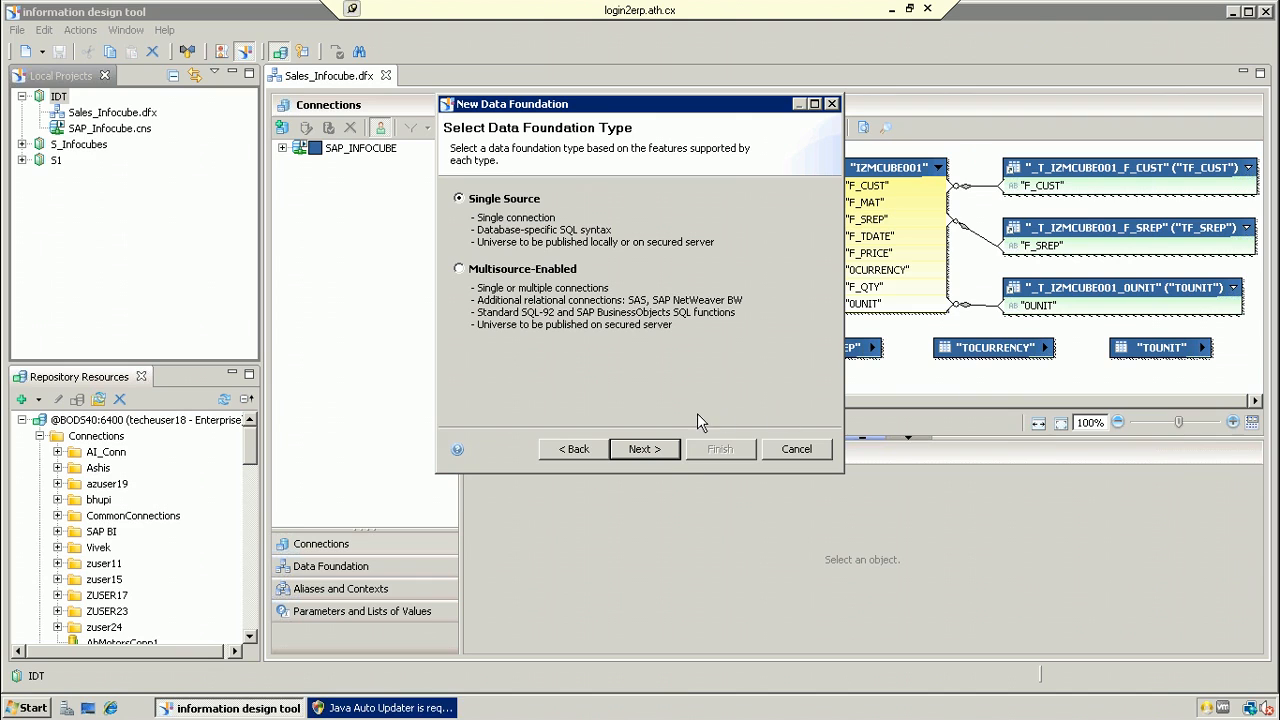
click(792, 449)
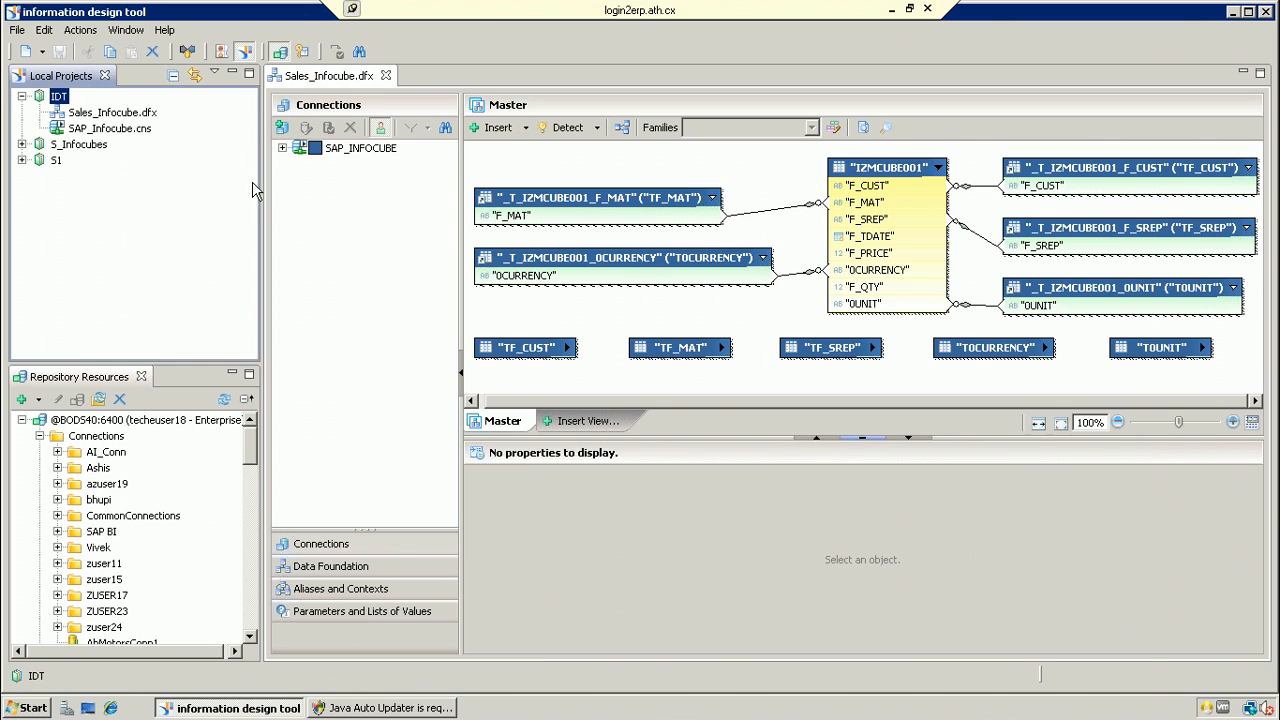
click(735, 438)
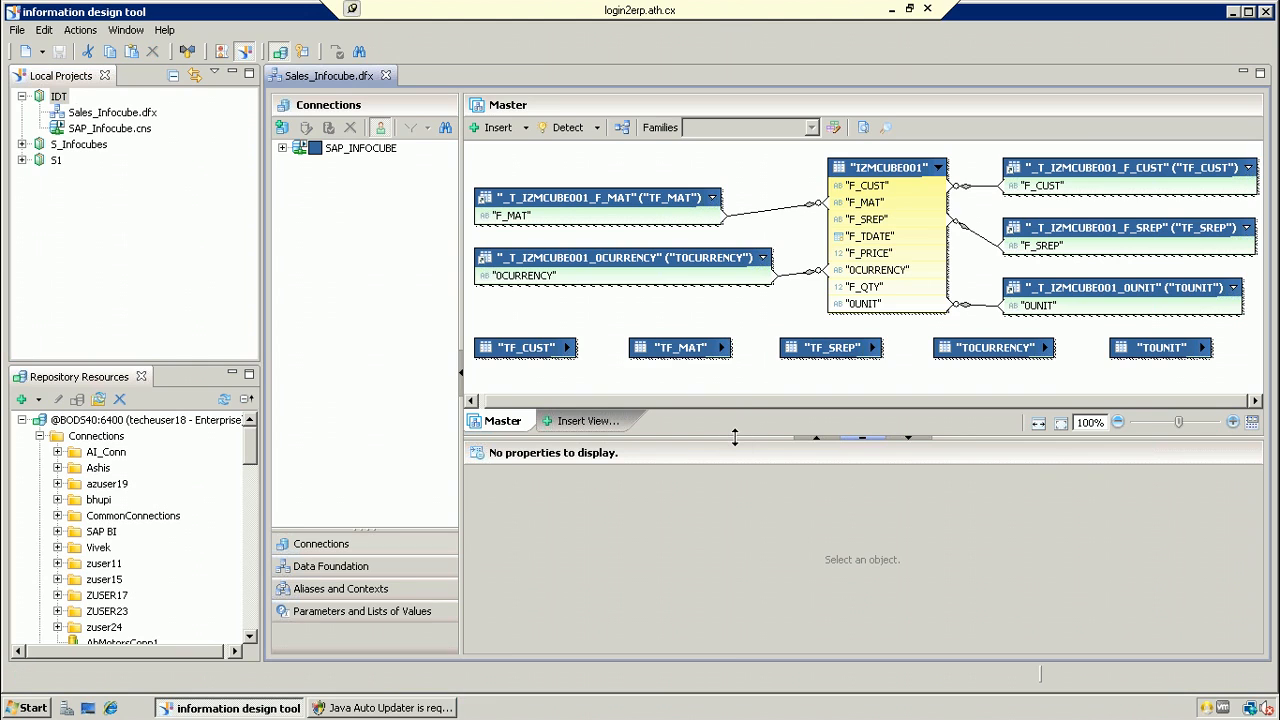
drag(735, 438, 741, 450)
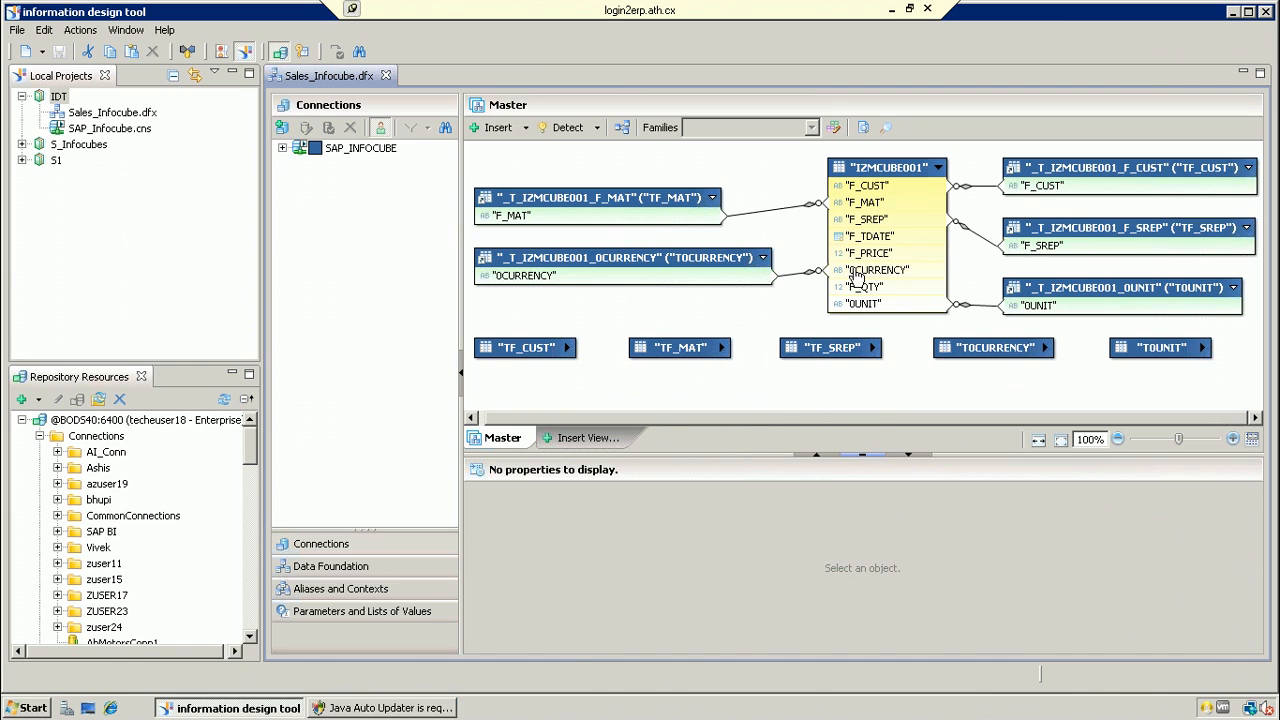
double_click(768, 217)
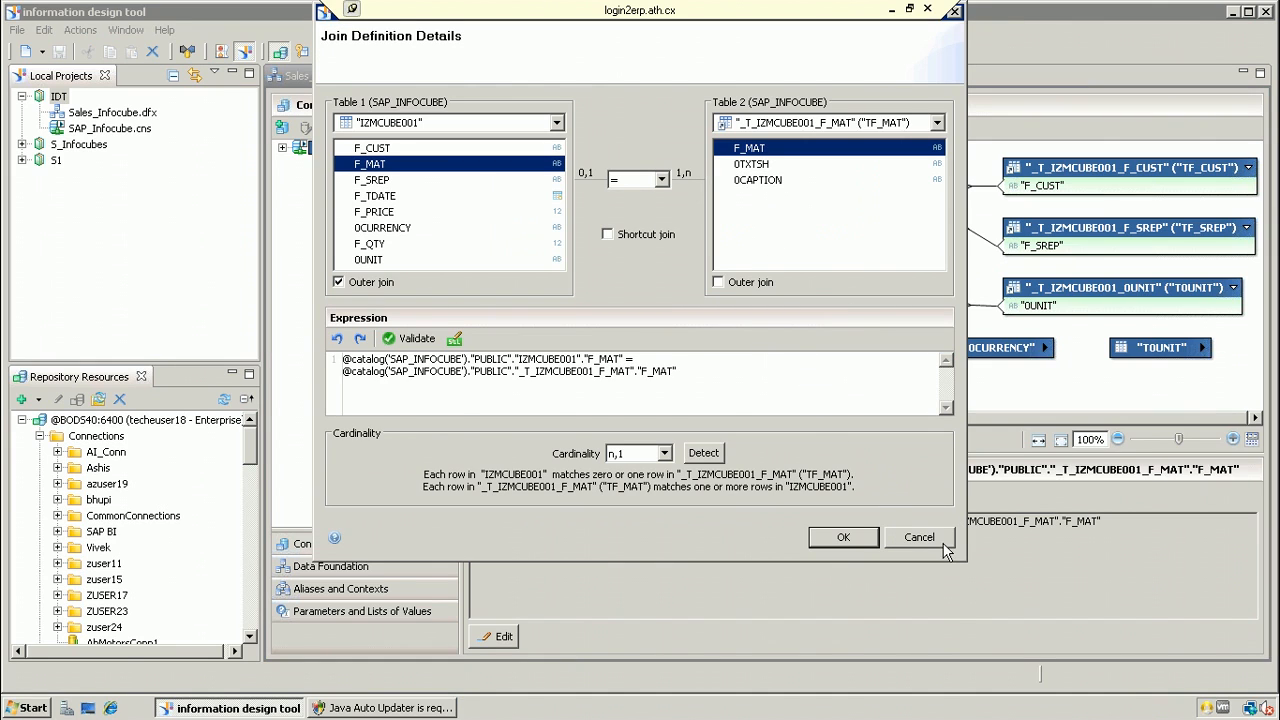
click(912, 537)
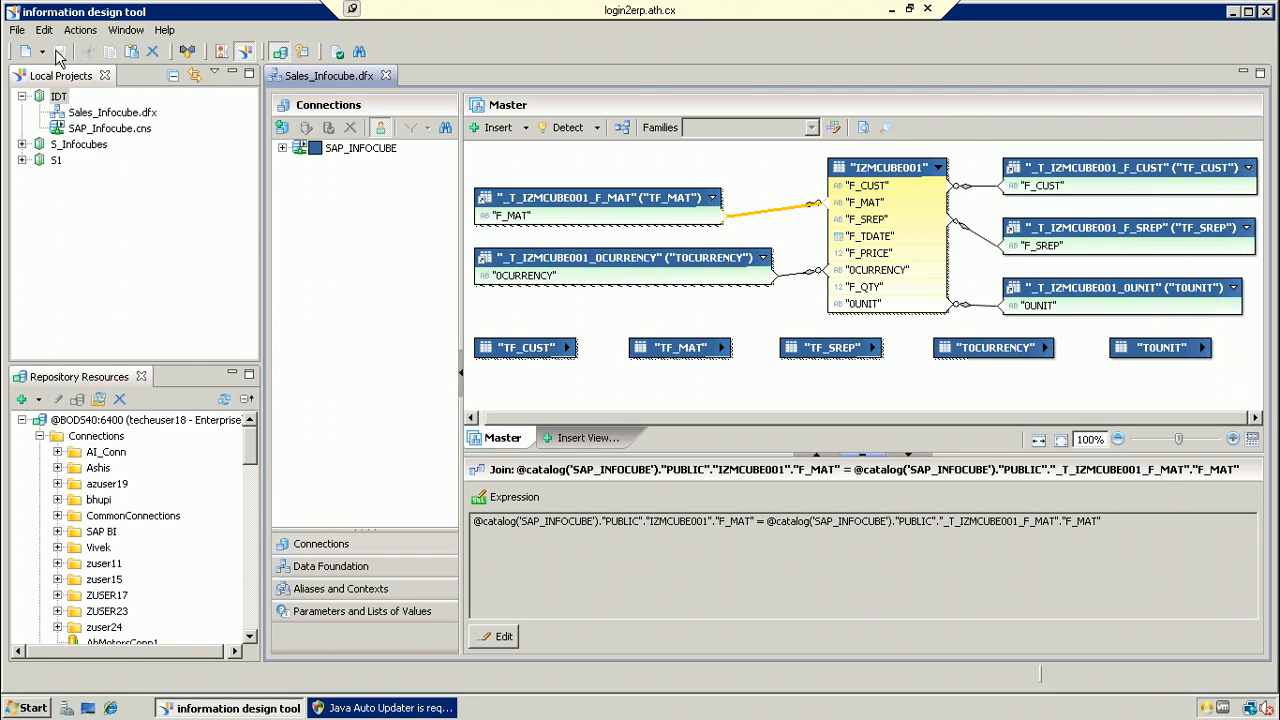
click(58, 102)
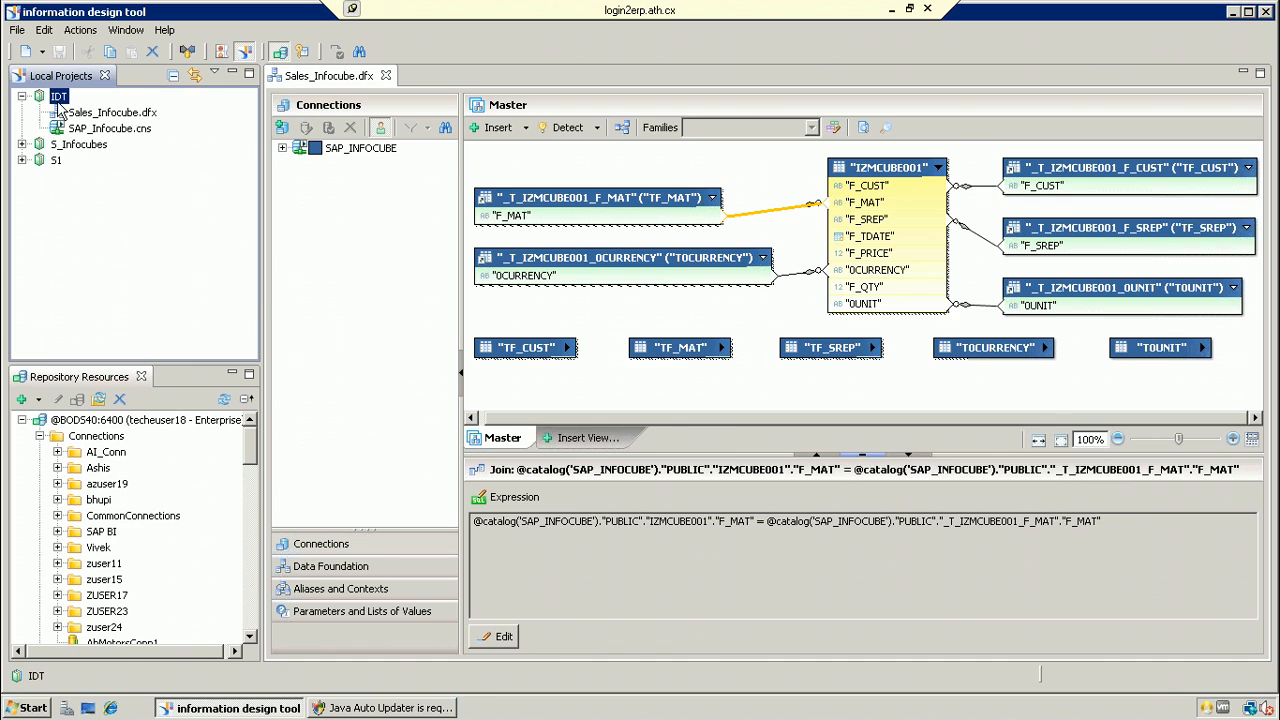
right_click(58, 103)
mouse_move(100, 112)
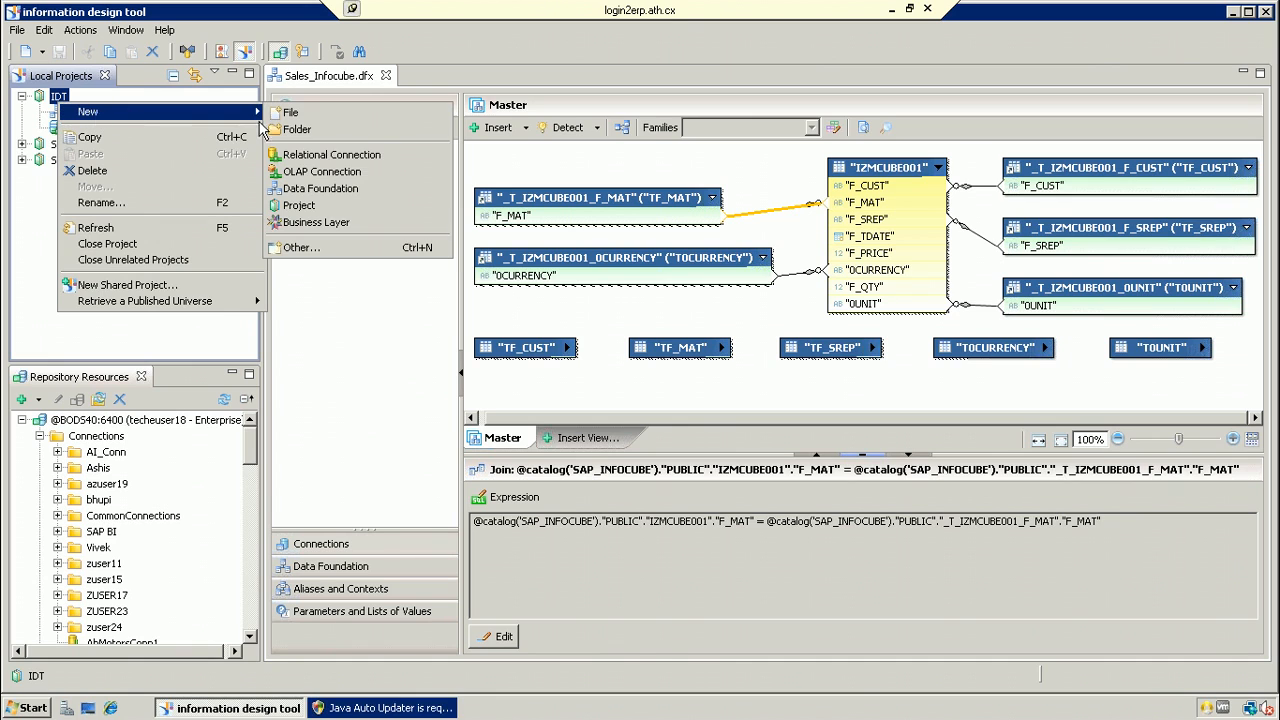
Step: Start a new relational business layer named SAP_Infocube_1
click(327, 220)
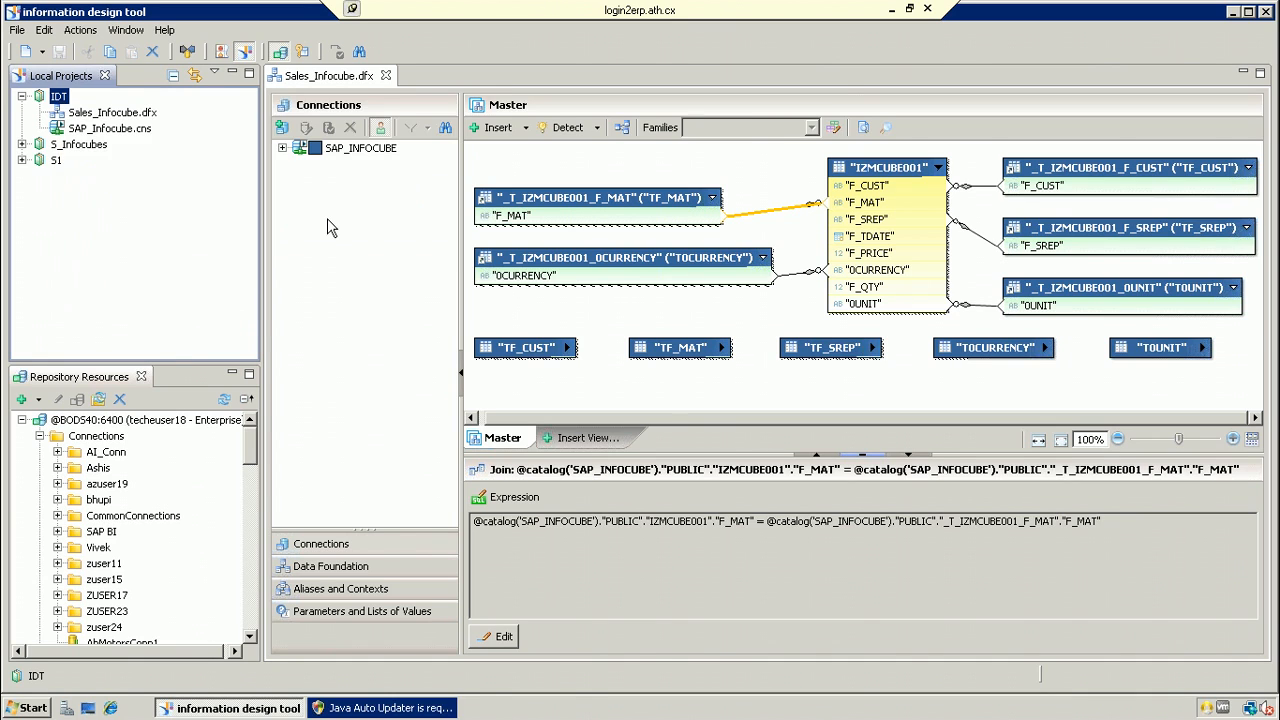
click(543, 204)
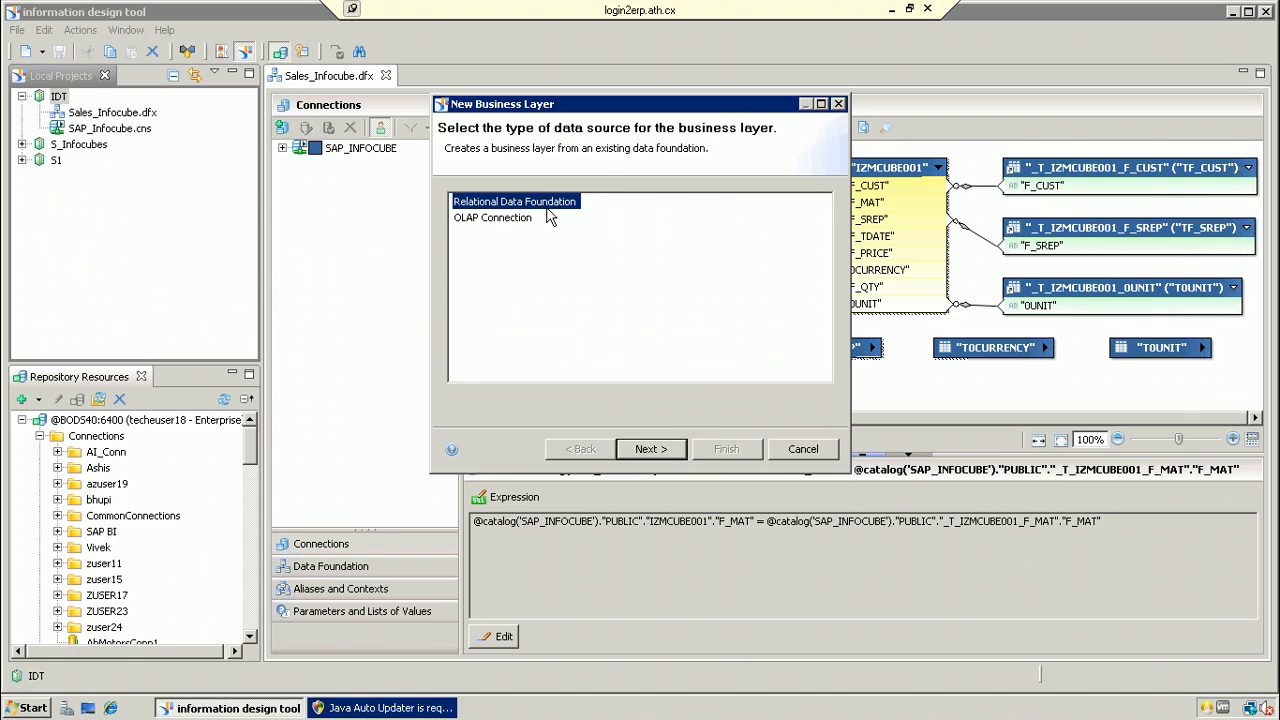
click(651, 449)
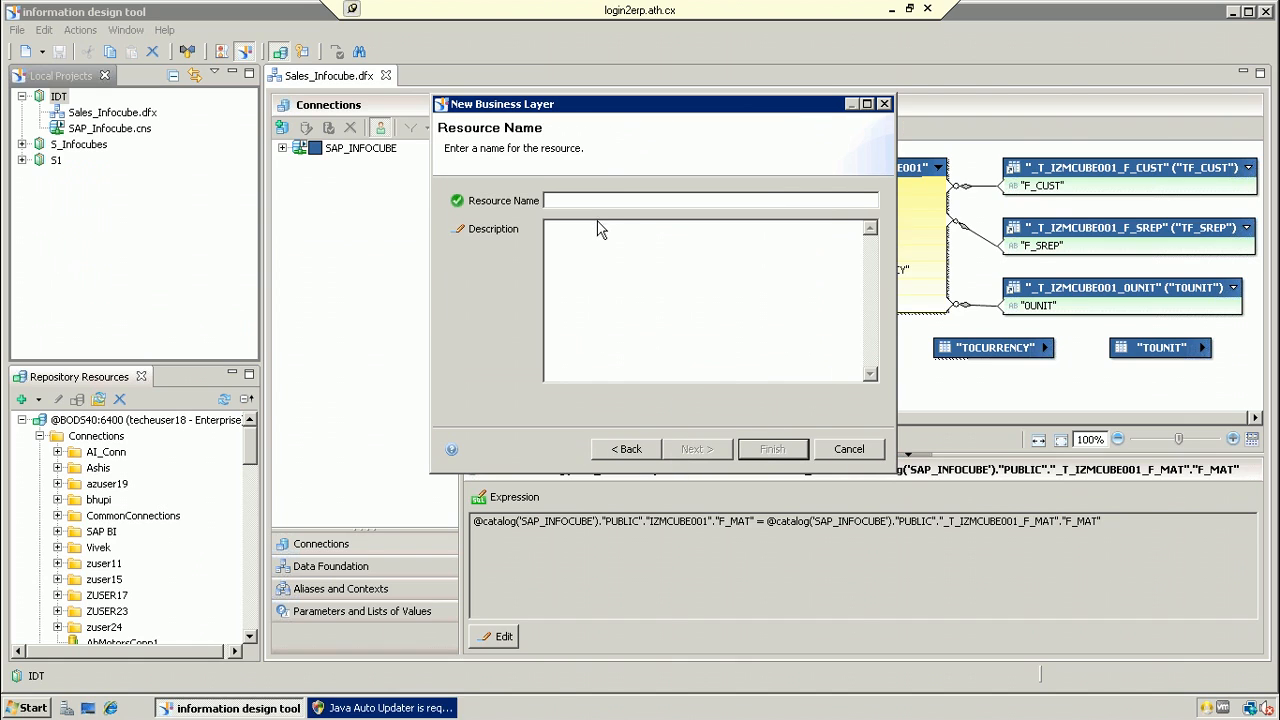
click(596, 202)
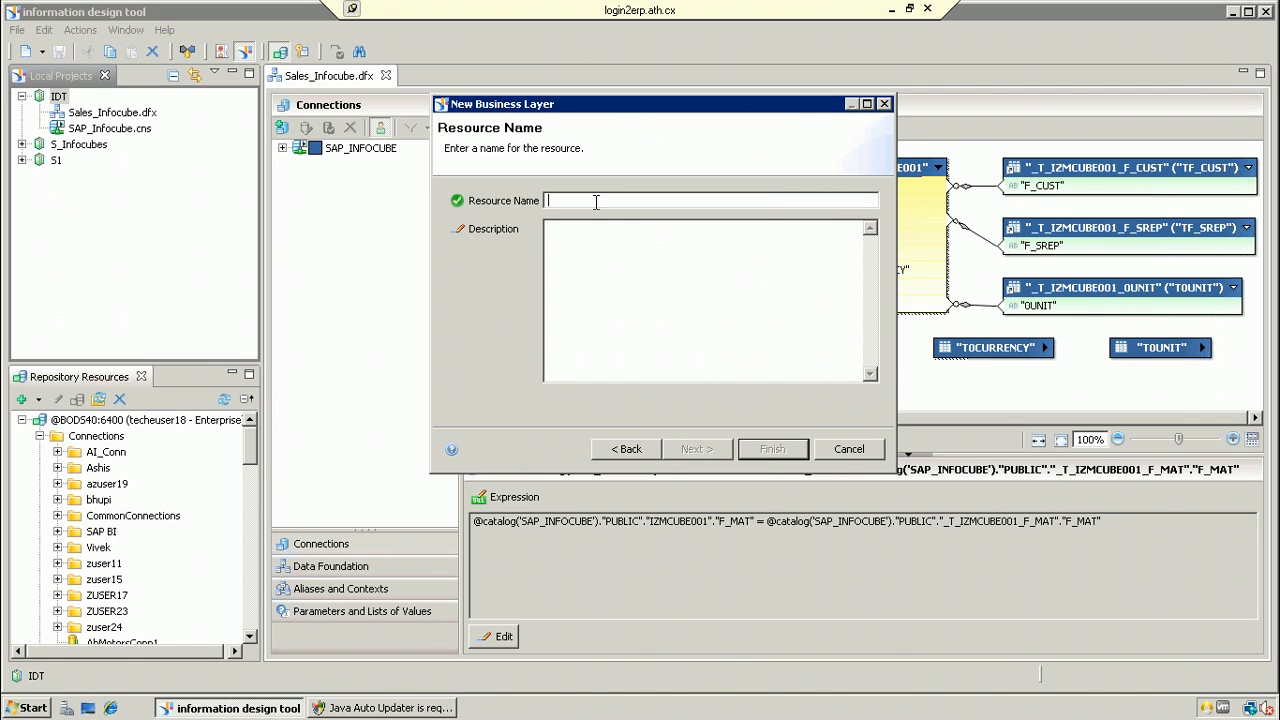
text(SAP)
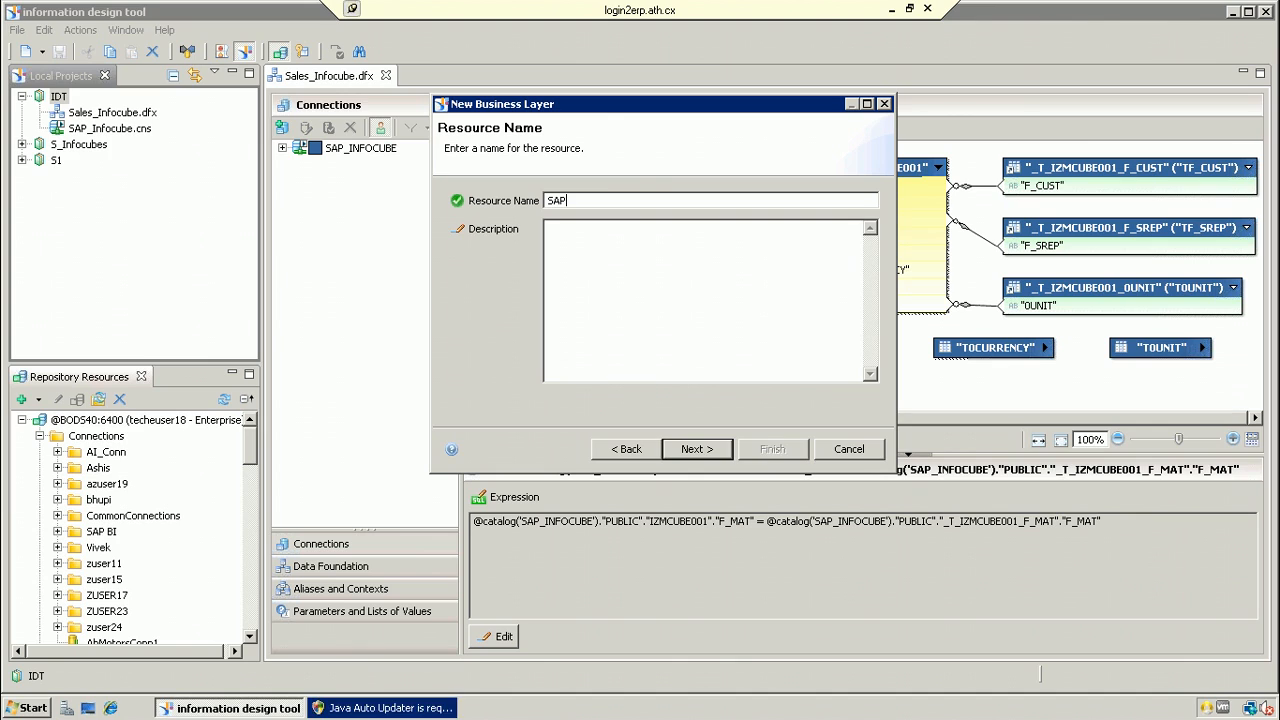
key(BackSpace)
text(_Infocube)
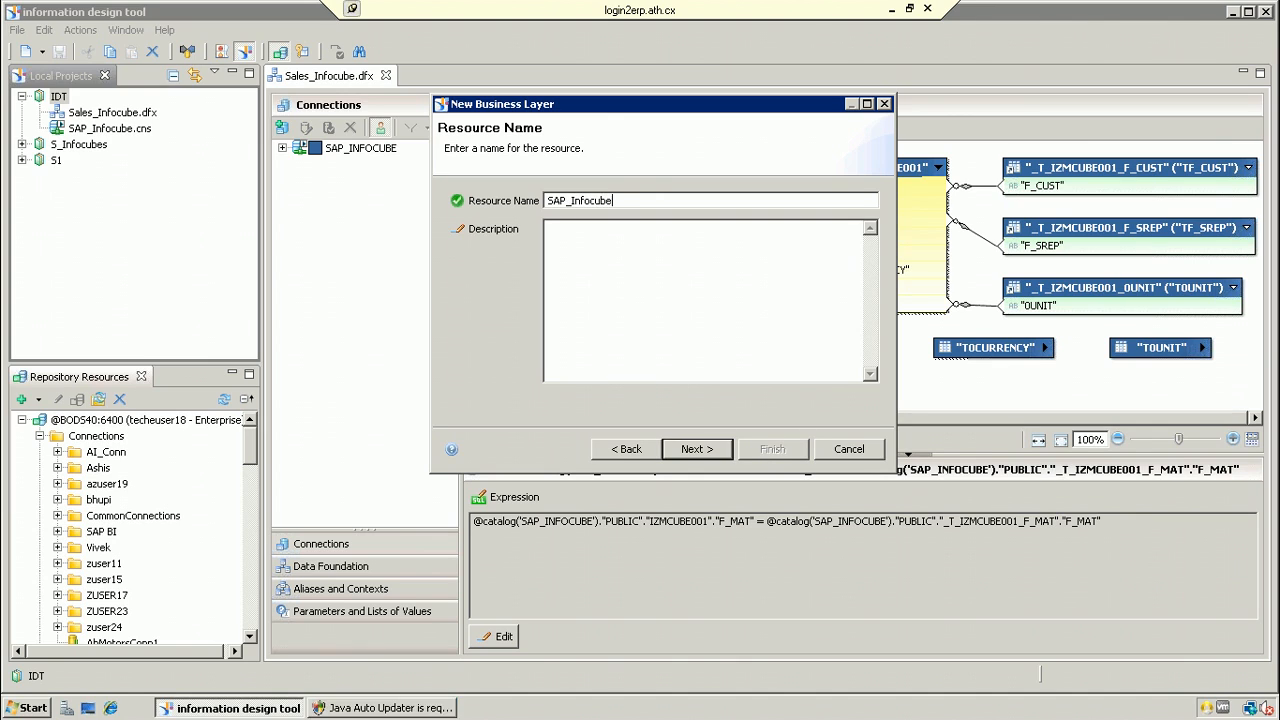
text(_1)
Step: Select \IDT\Sales_Infocube.dfx as the business layer's data foundation
click(699, 449)
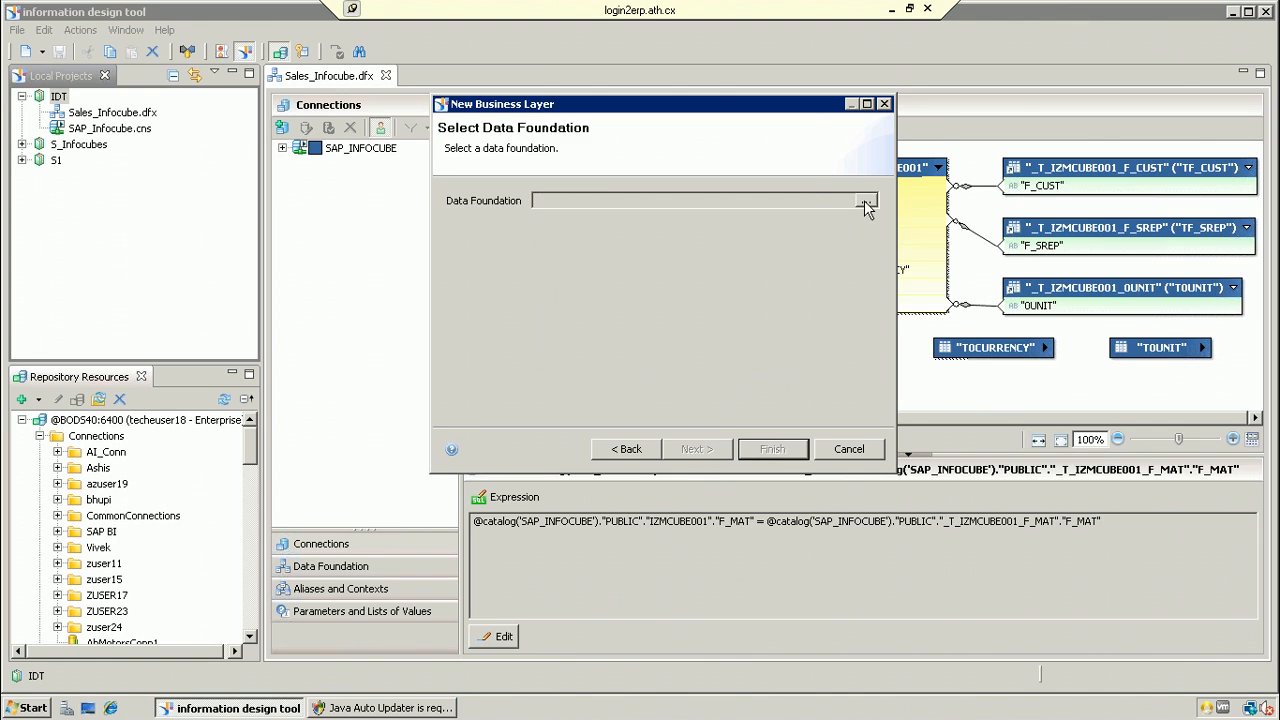
click(866, 201)
click(590, 138)
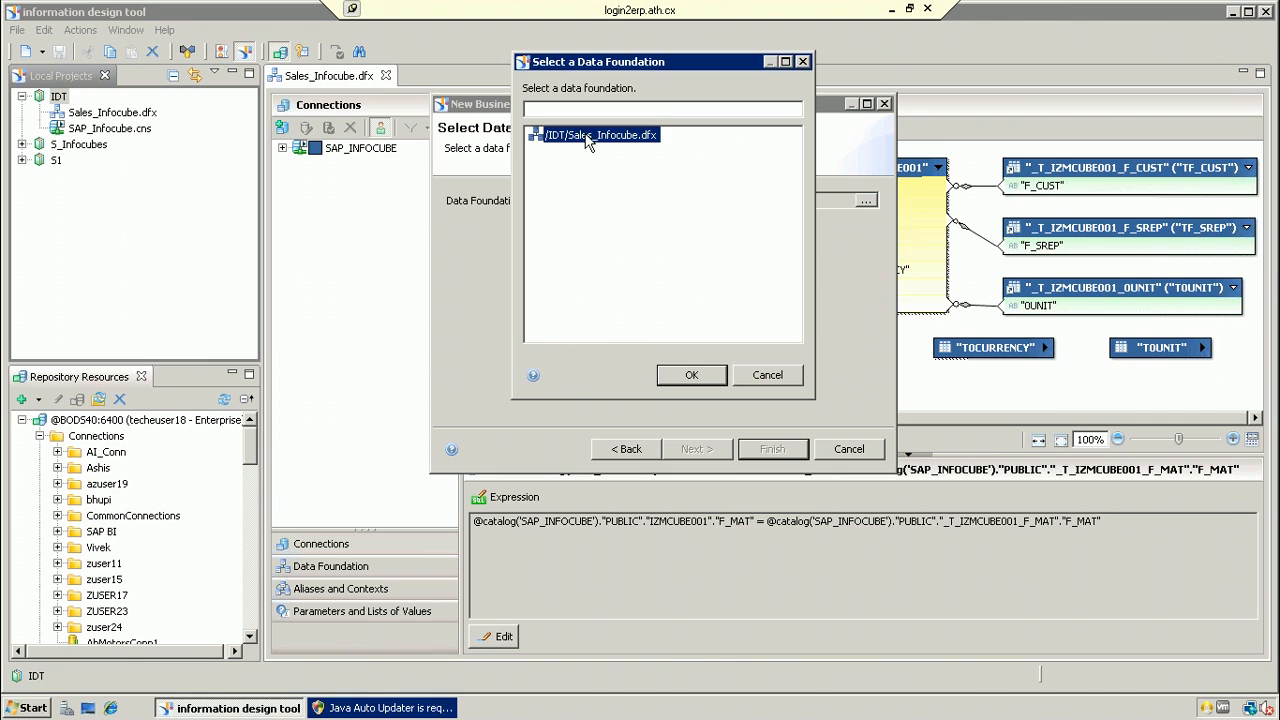
click(692, 376)
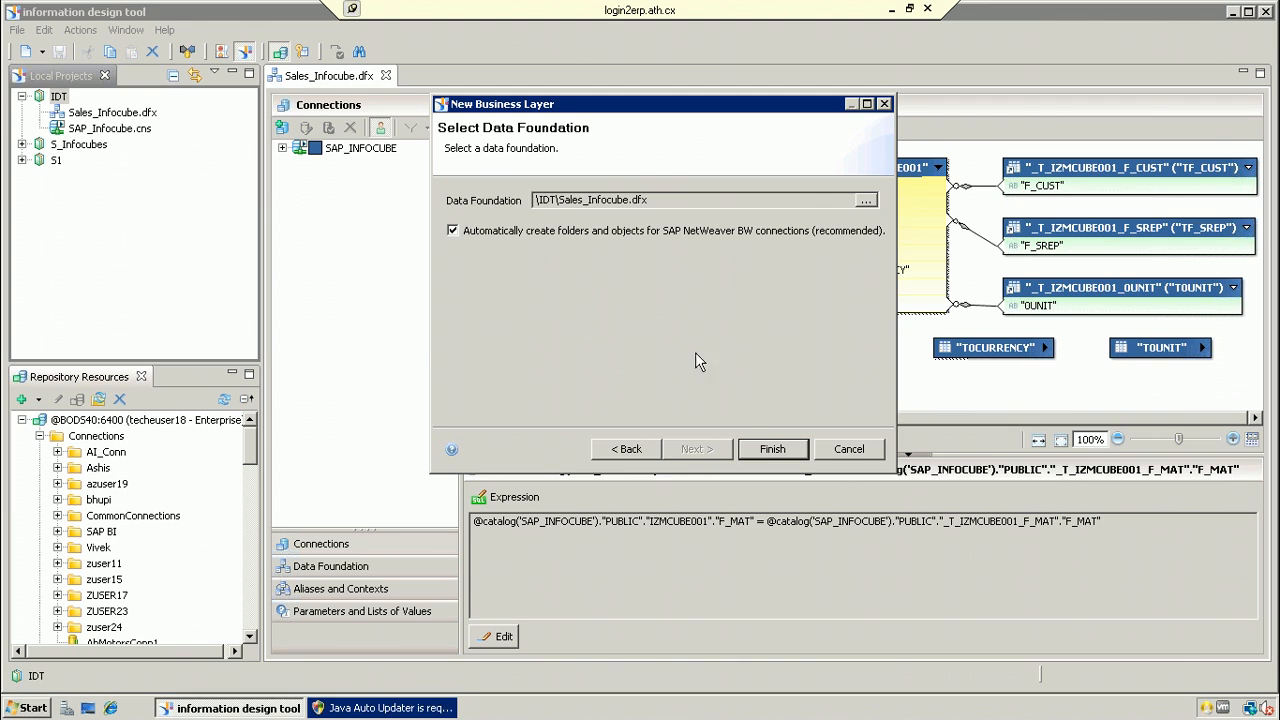
Step: Create SAP_Infocube_1.blx and expand its SAP_INFOCUBE, Measures and dimension folders
click(773, 450)
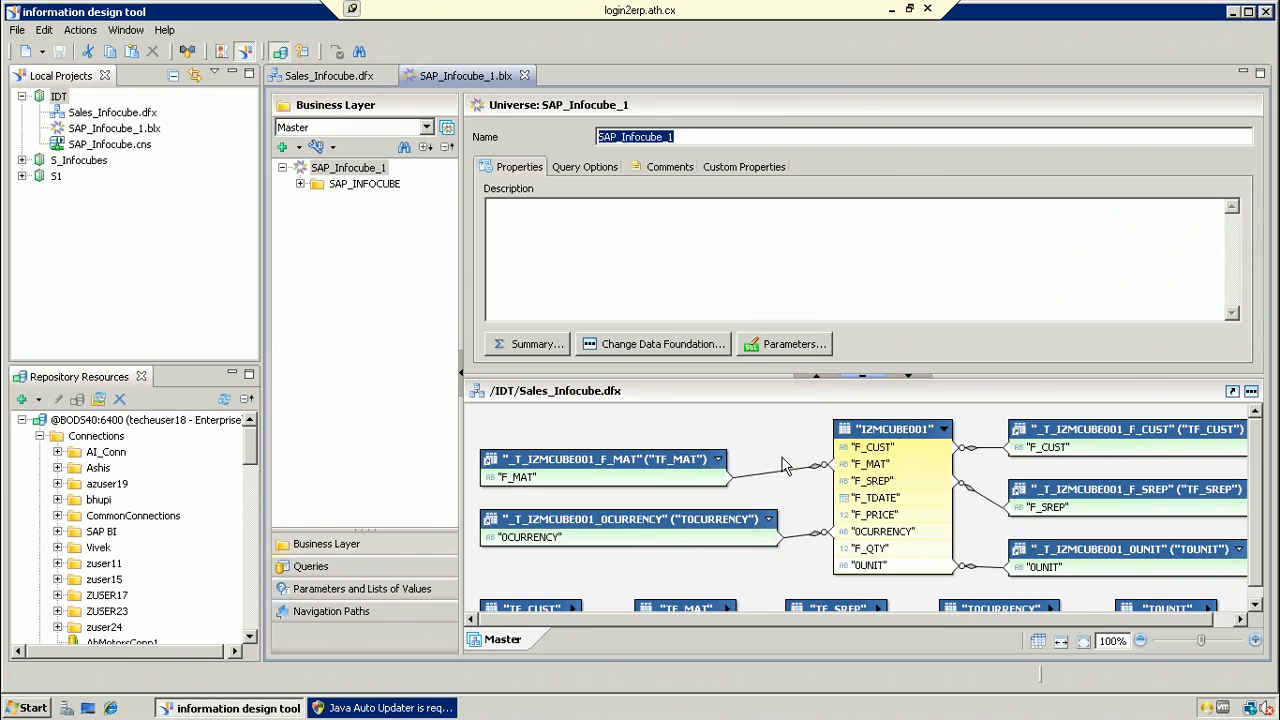
click(300, 185)
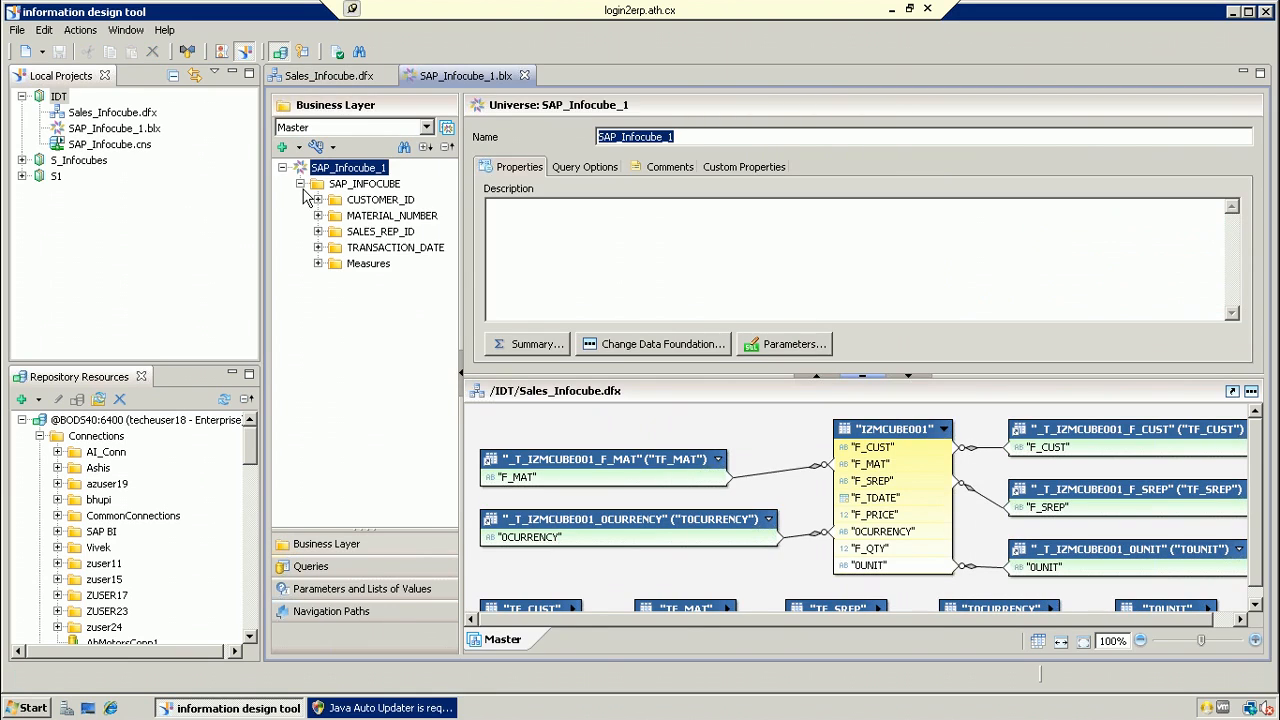
click(318, 263)
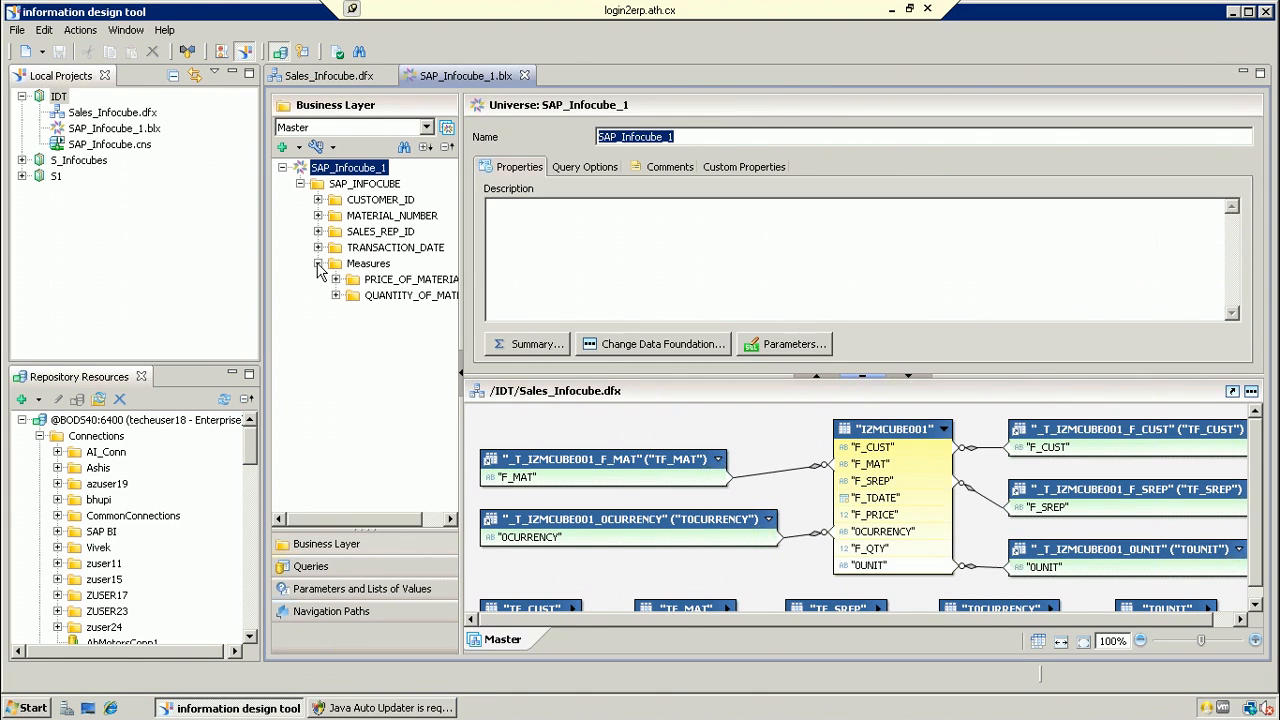
click(336, 280)
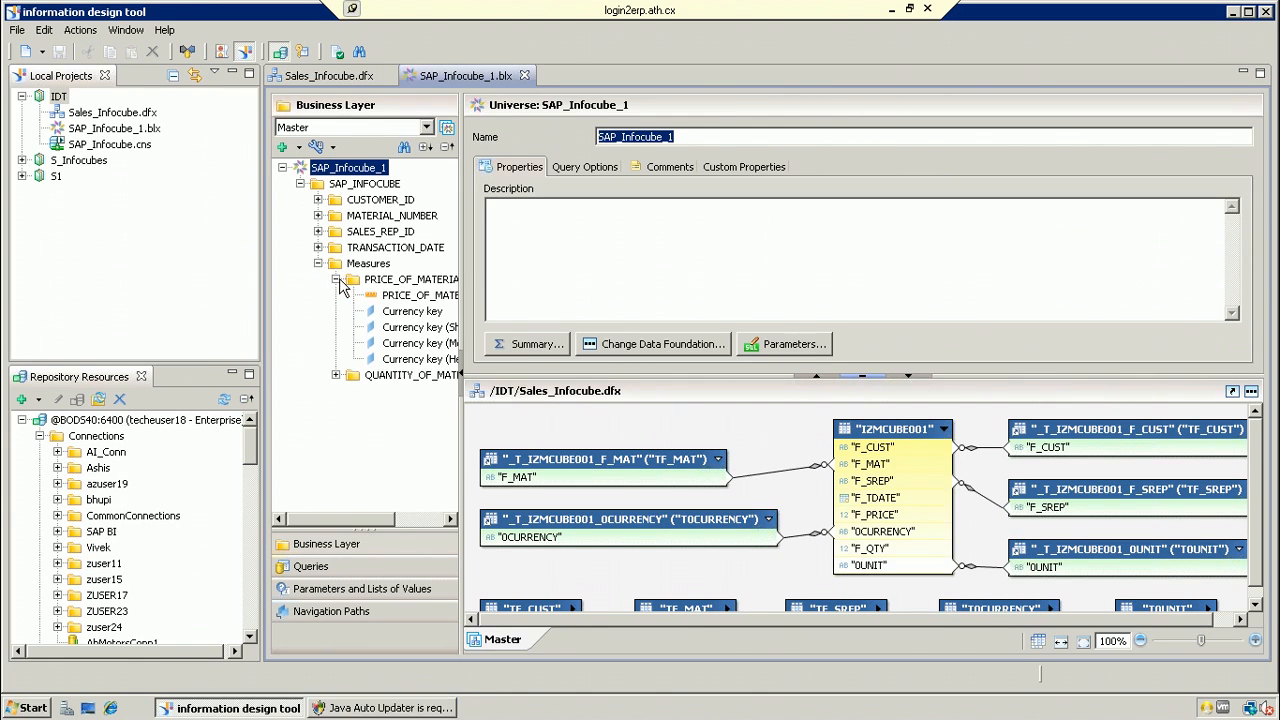
click(337, 375)
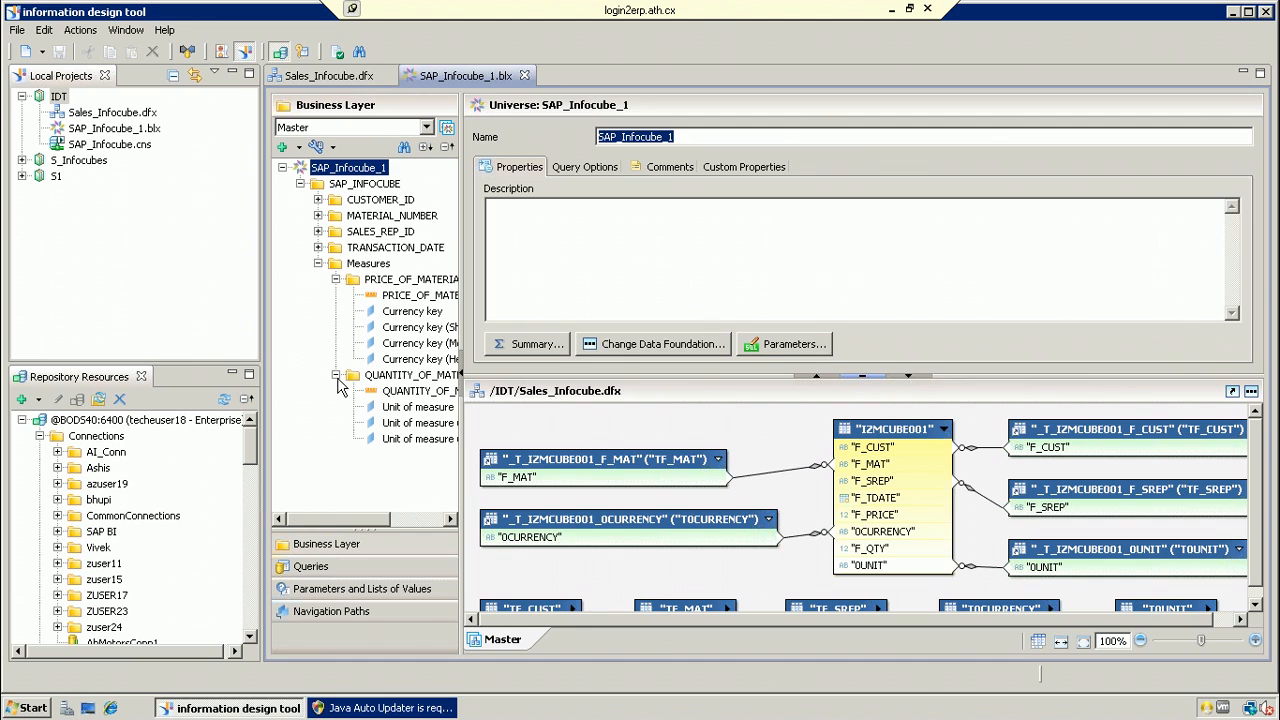
click(318, 248)
click(318, 232)
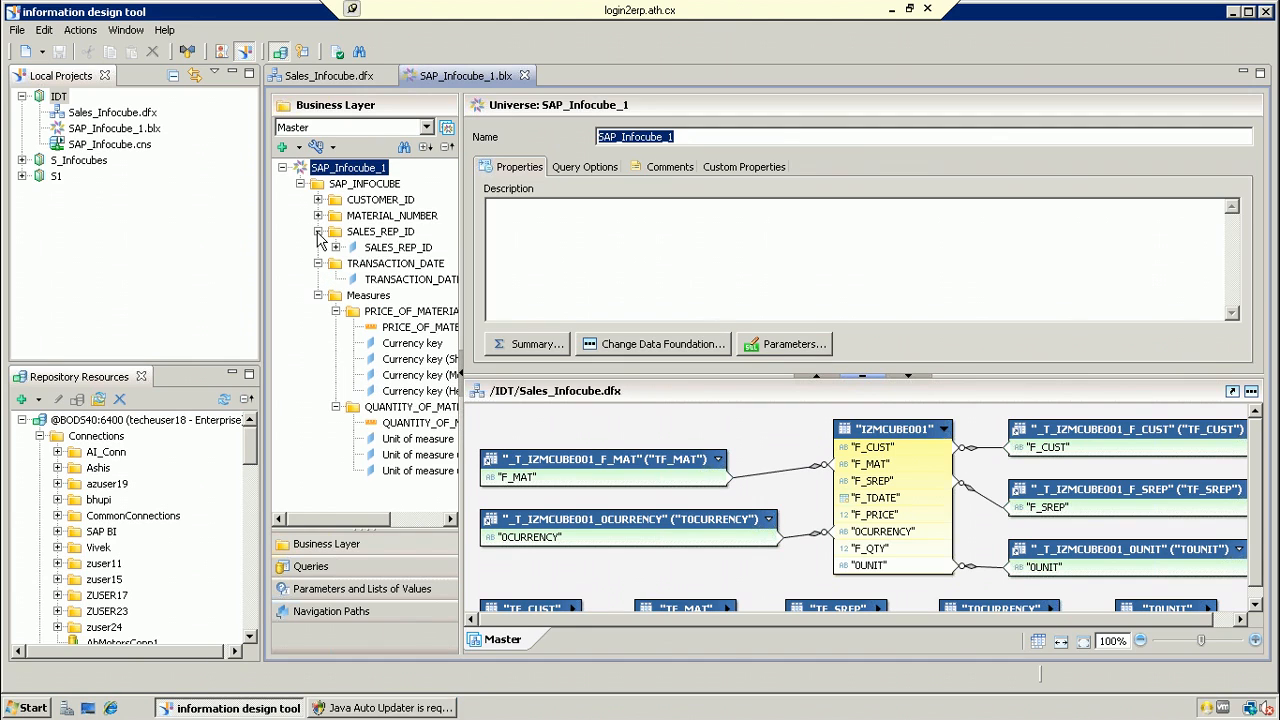
click(318, 216)
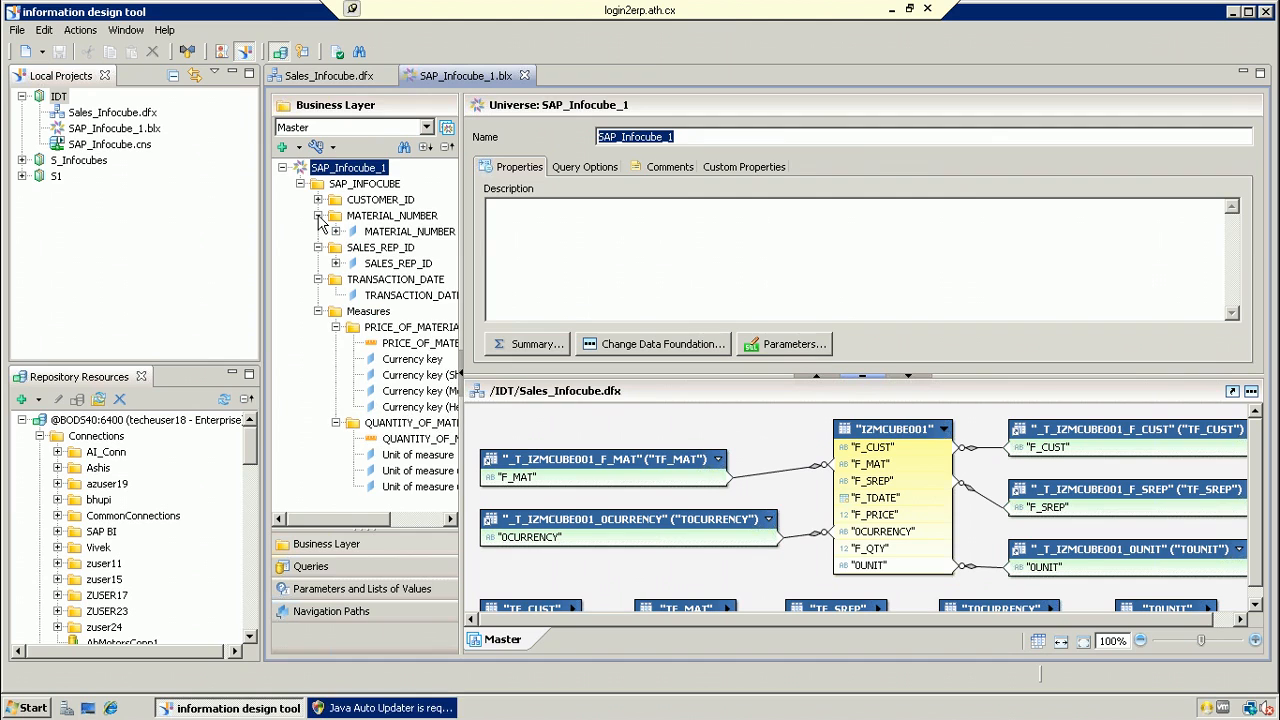
click(318, 200)
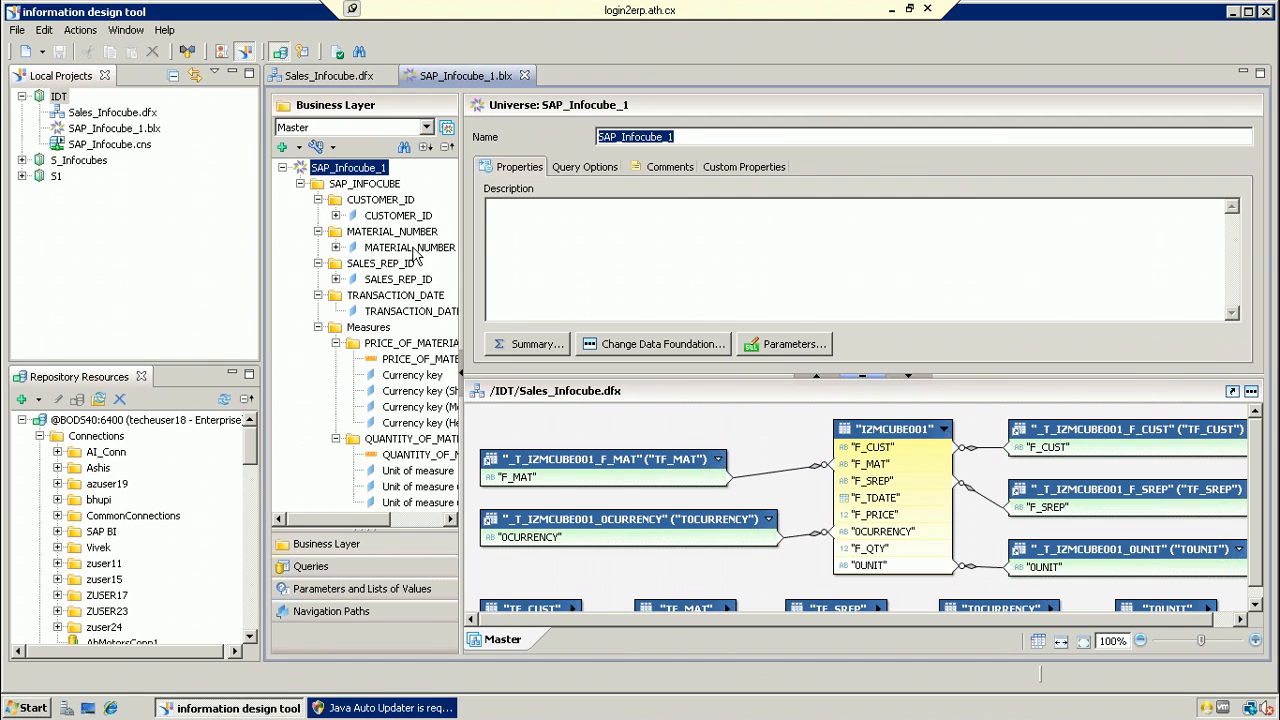
Step: Check the CUSTOMER_ID sub-items, then collapse all the SAP_INFOCUBE folders again
click(337, 216)
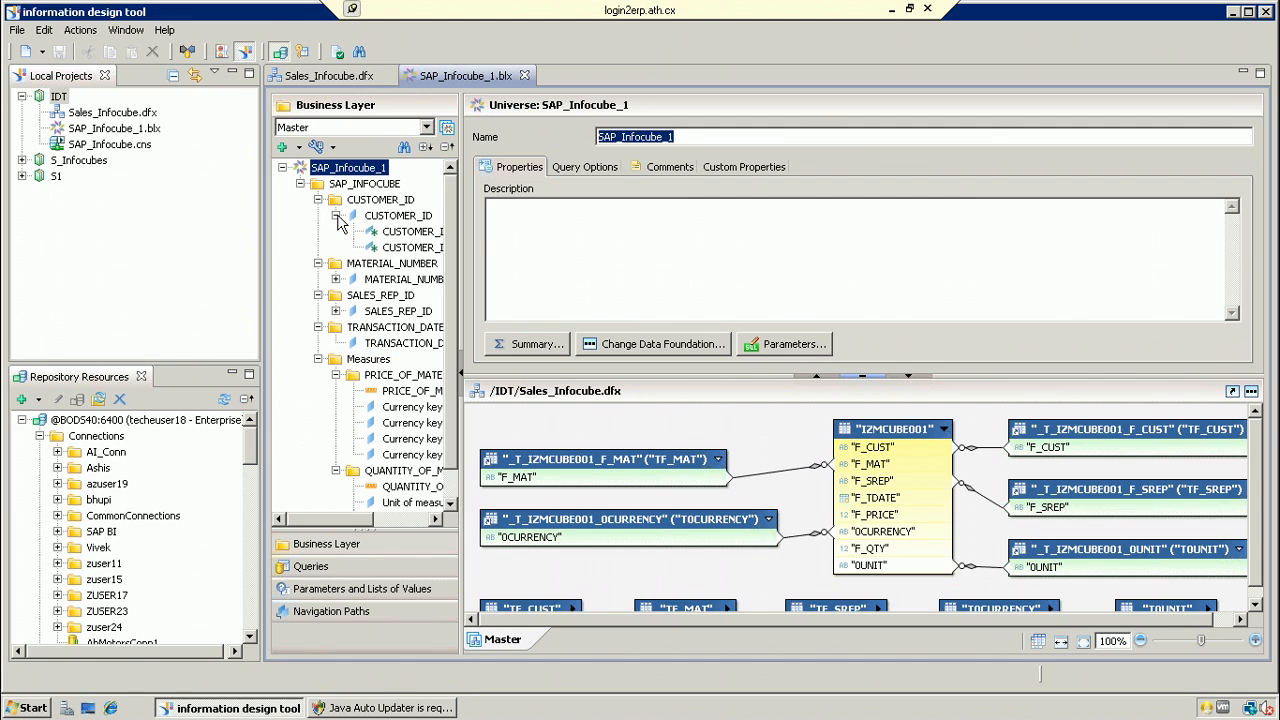
click(337, 216)
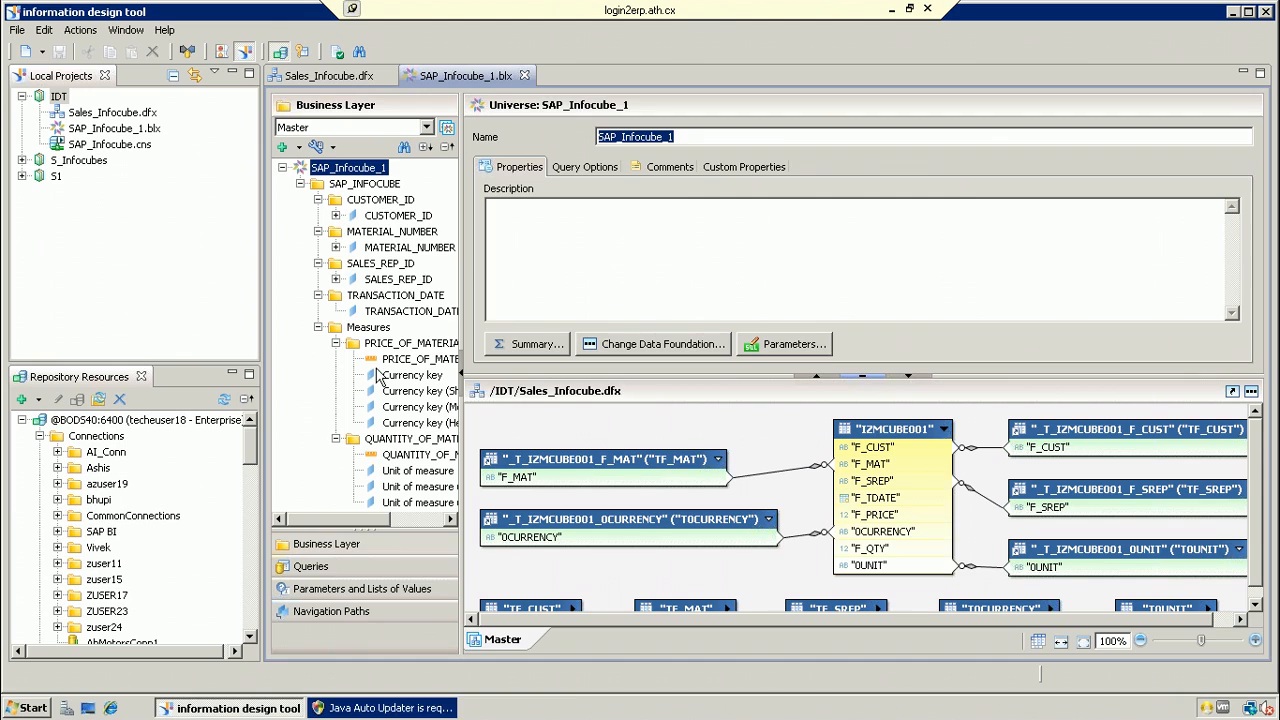
click(336, 344)
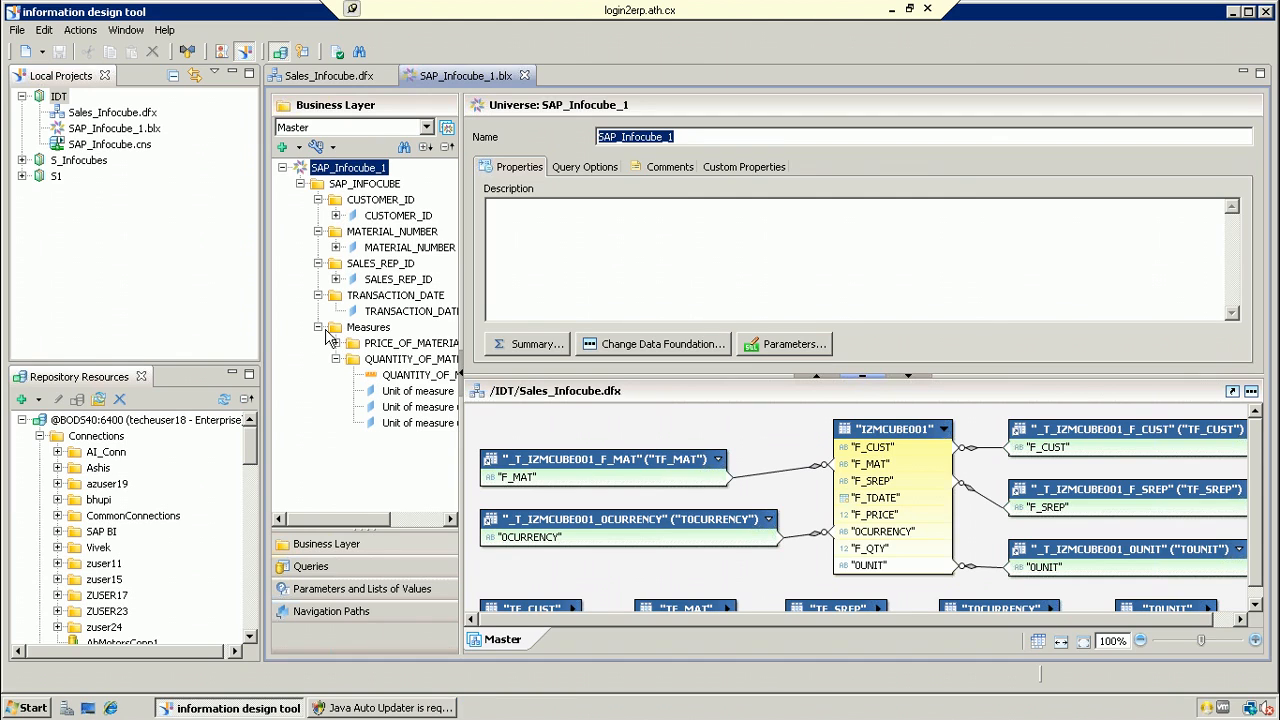
click(318, 200)
click(318, 216)
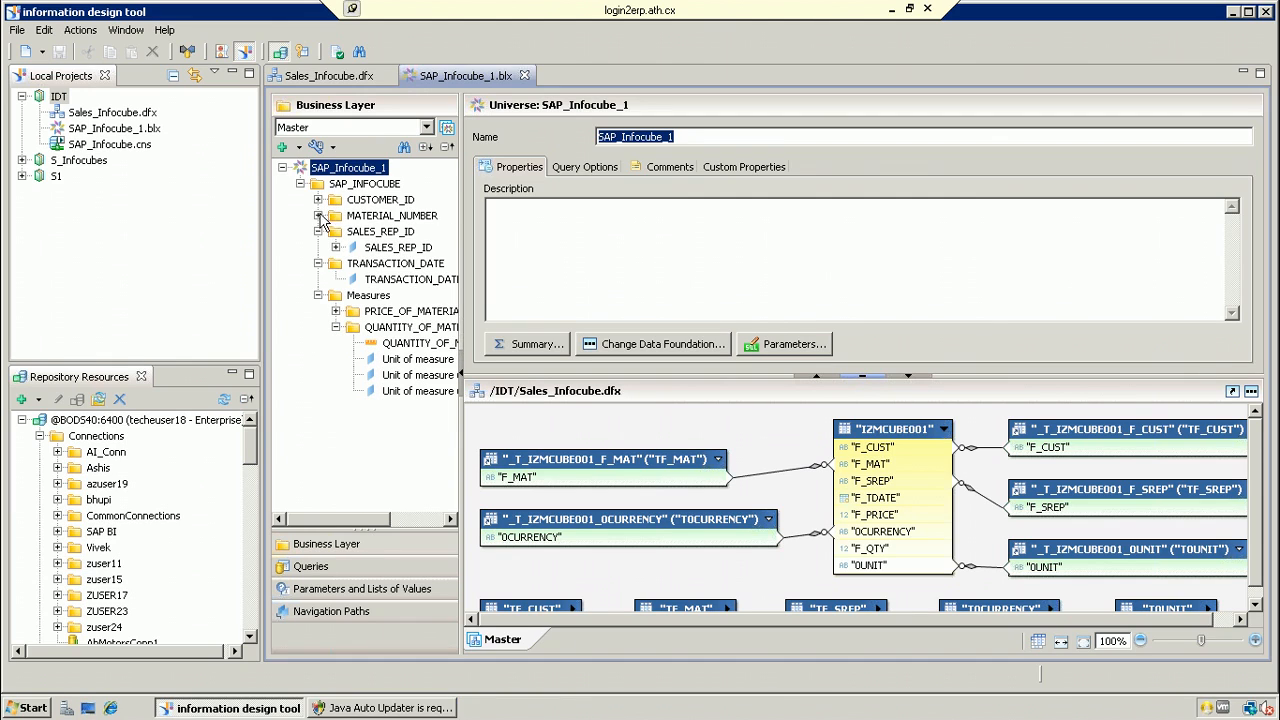
click(318, 232)
click(318, 248)
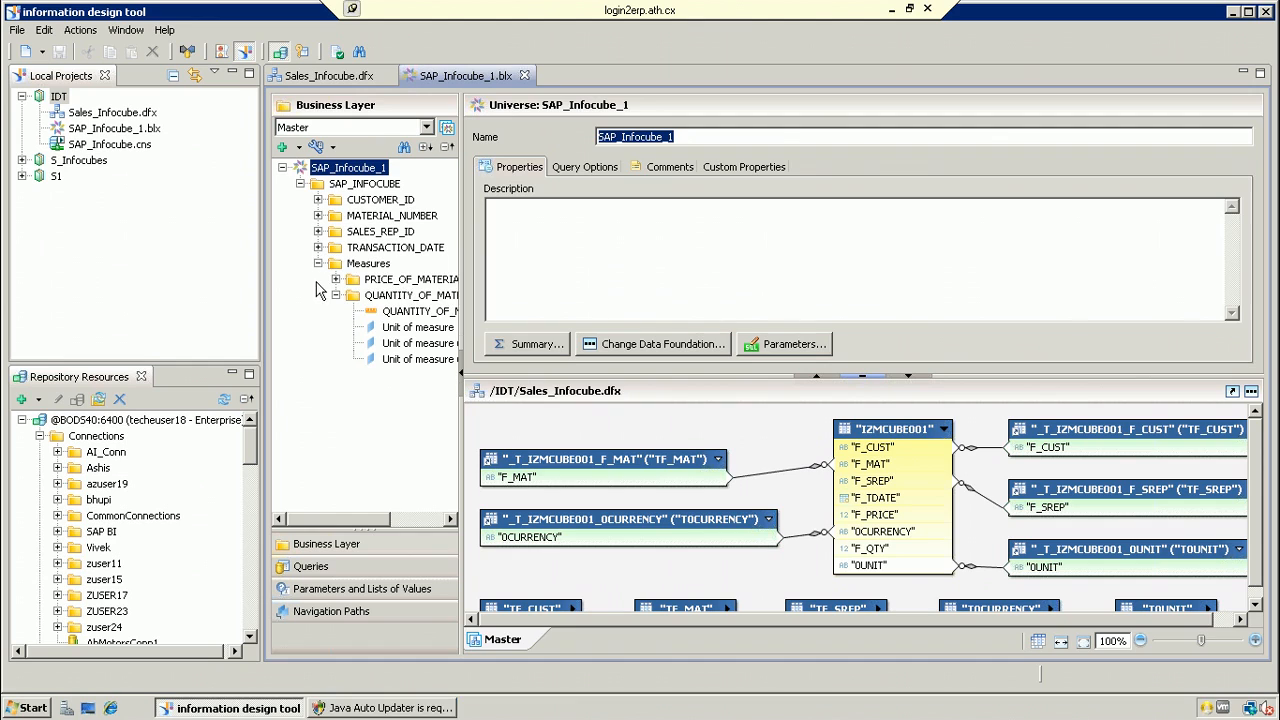
click(318, 264)
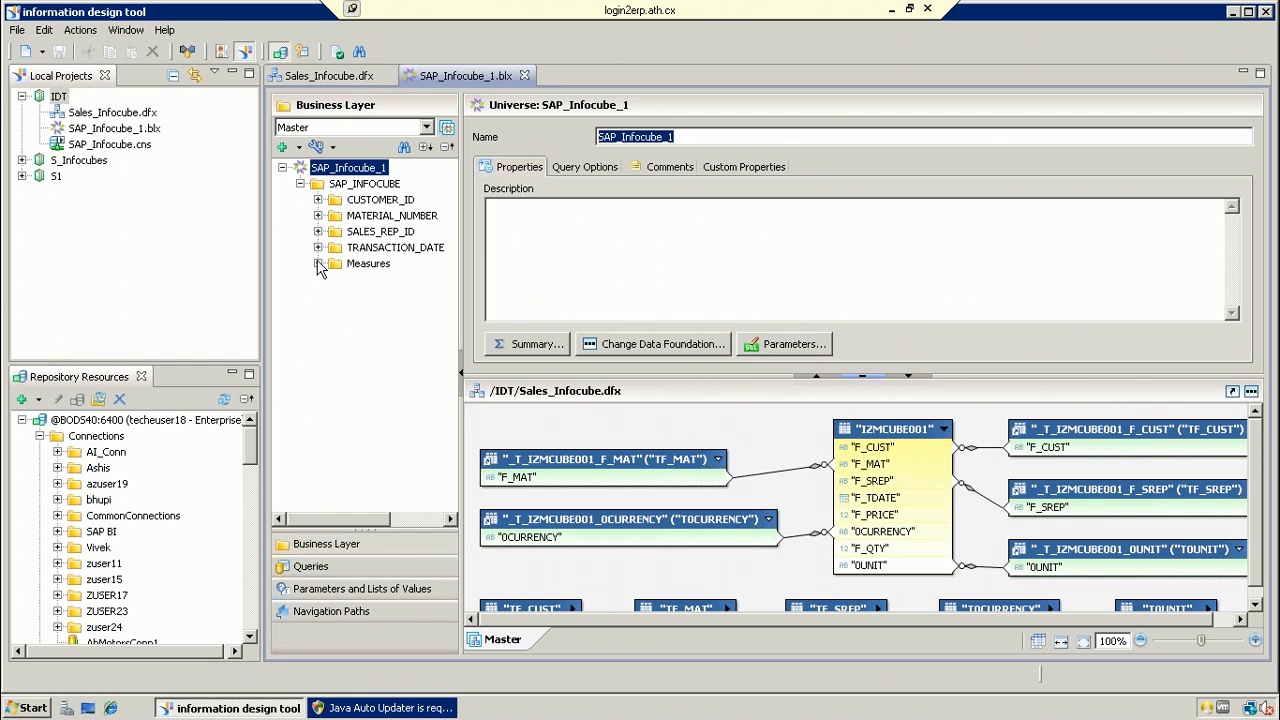
Step: Publish SAP_Infocube_1.blx to the repository's Universes folder and close the success message
click(154, 130)
right_click(156, 134)
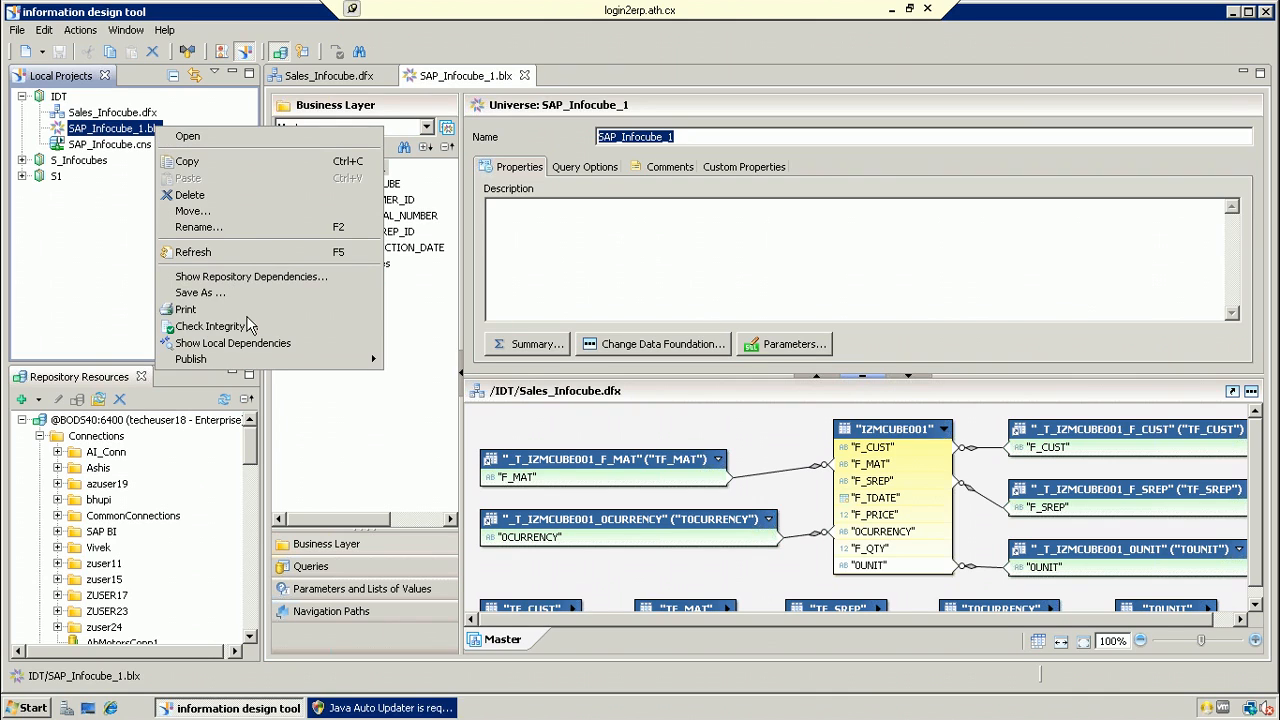
mouse_move(237, 362)
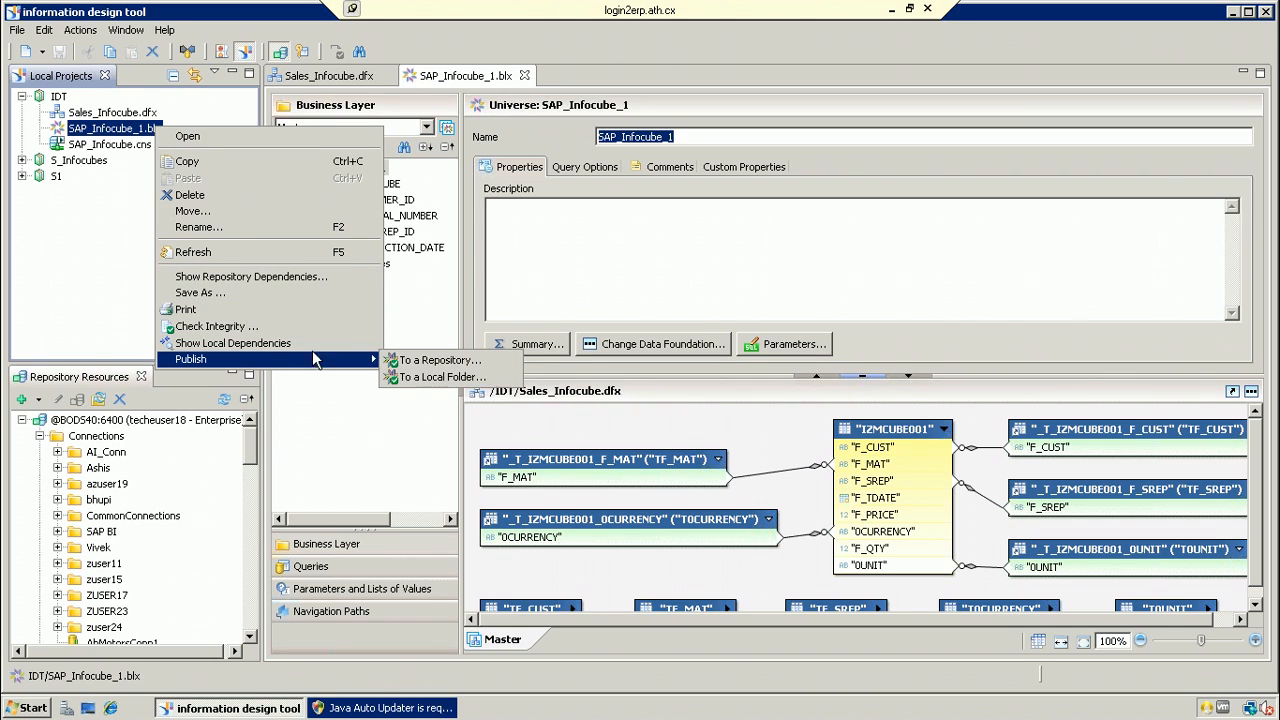
click(438, 362)
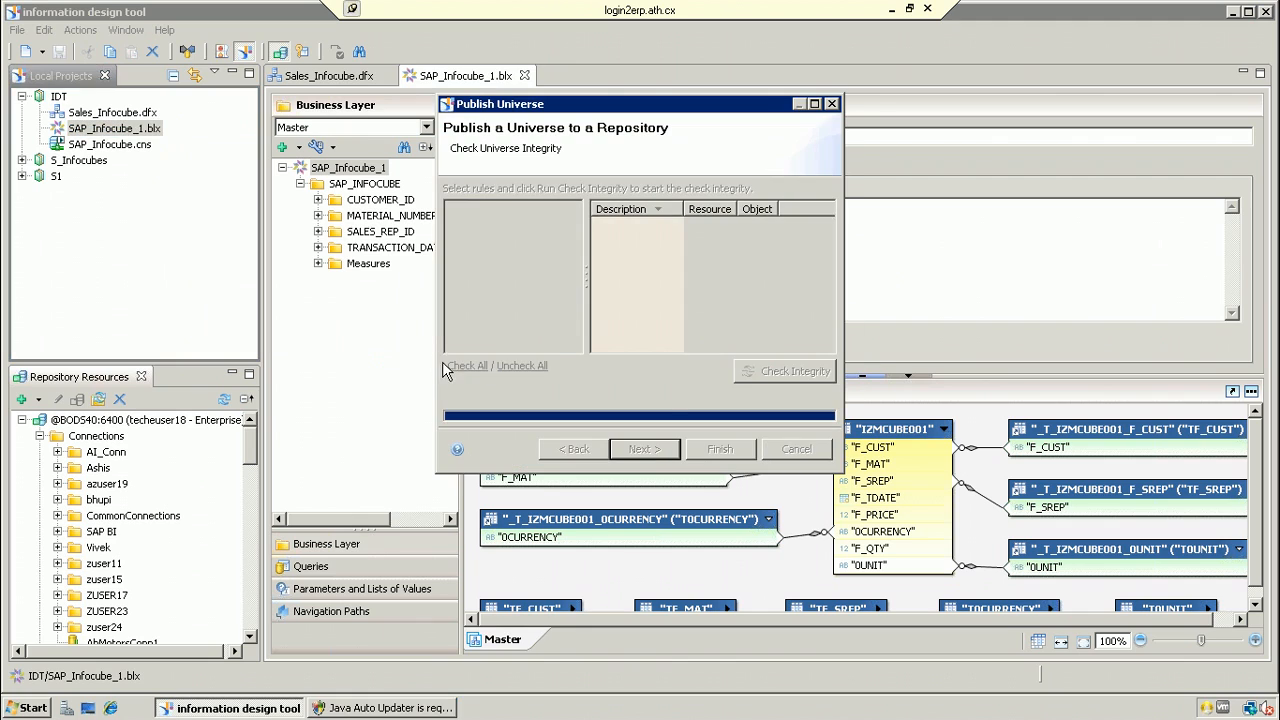
click(660, 448)
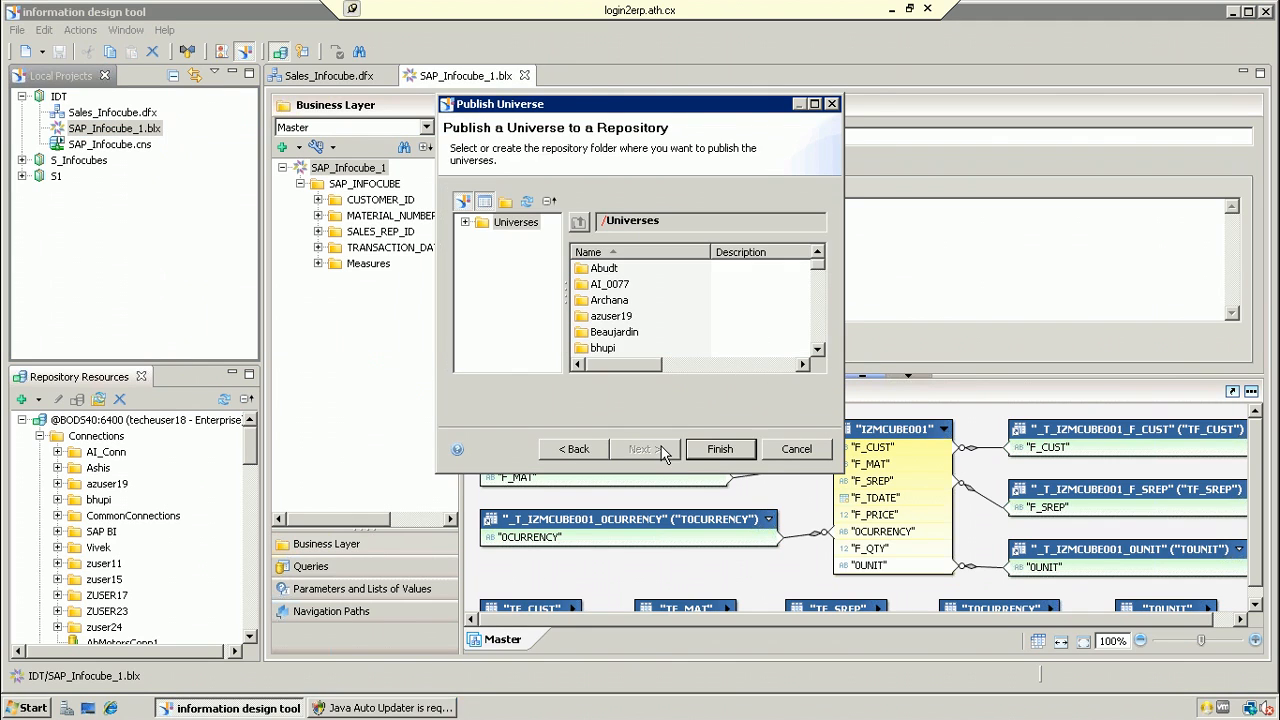
click(713, 450)
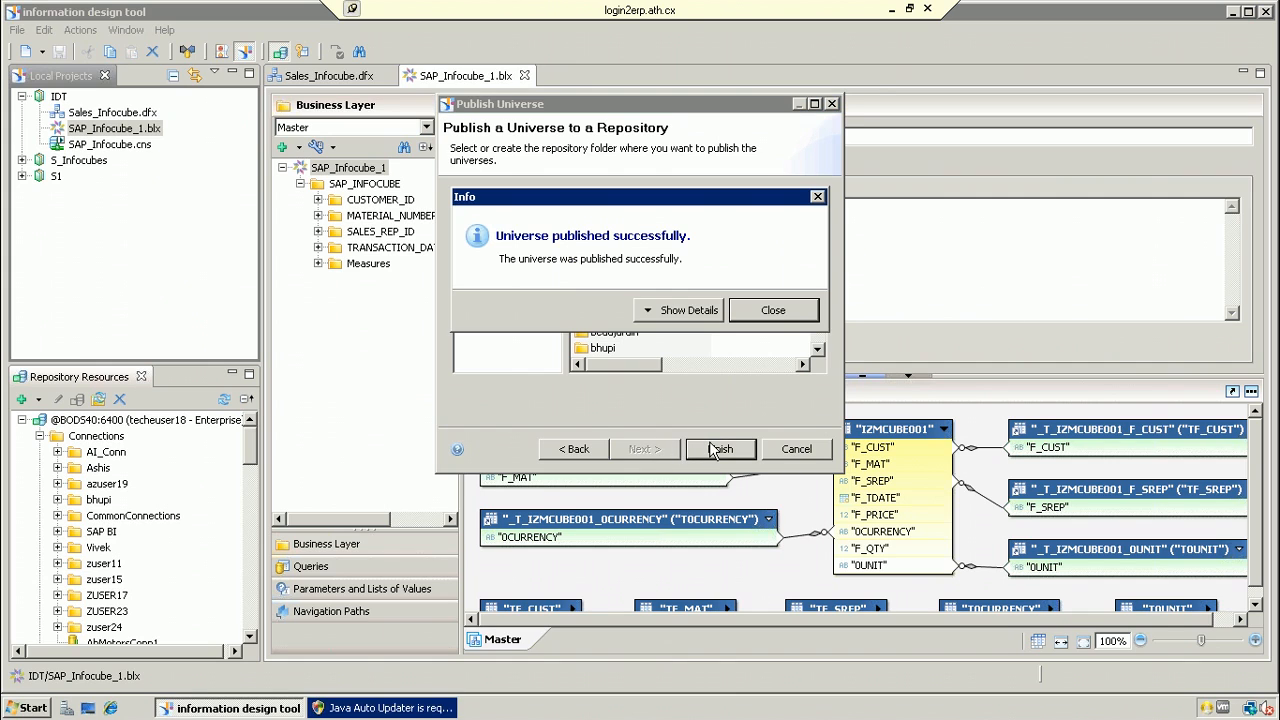
click(791, 311)
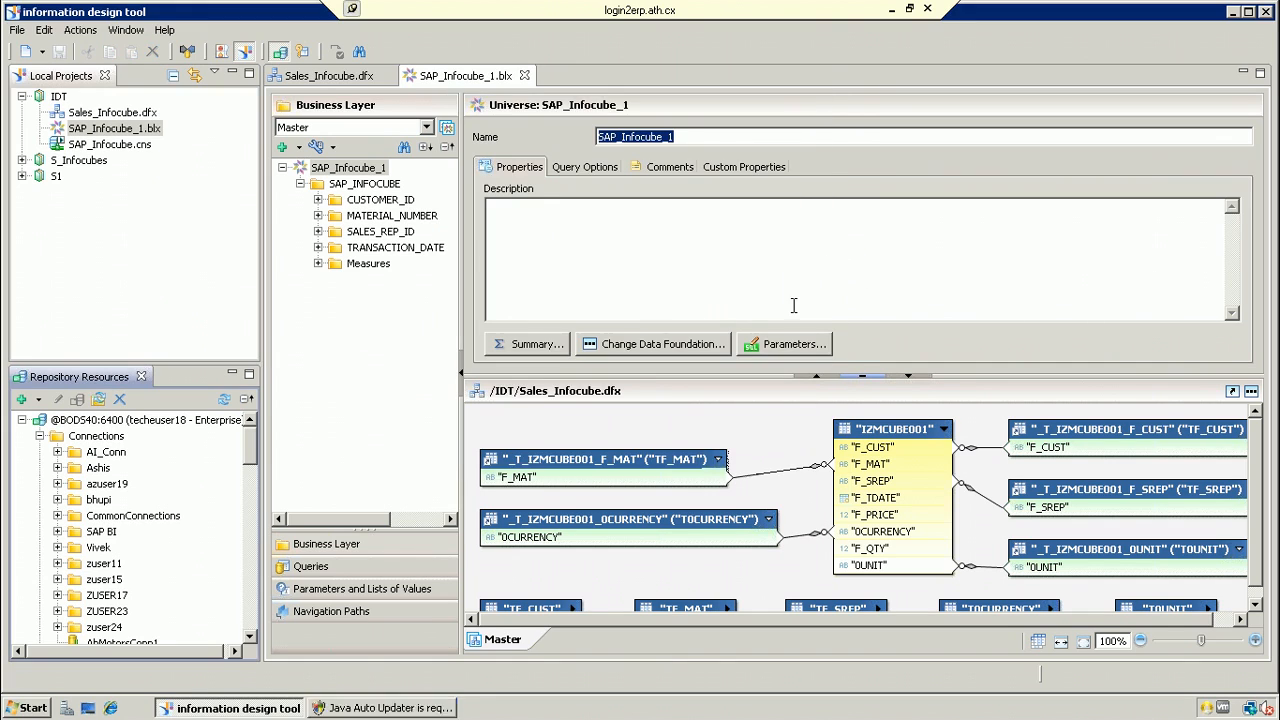
Step: Minimize Information Design Tool, launch Web Intelligence Rich Client, and dismiss the Java updater prompts
click(1232, 12)
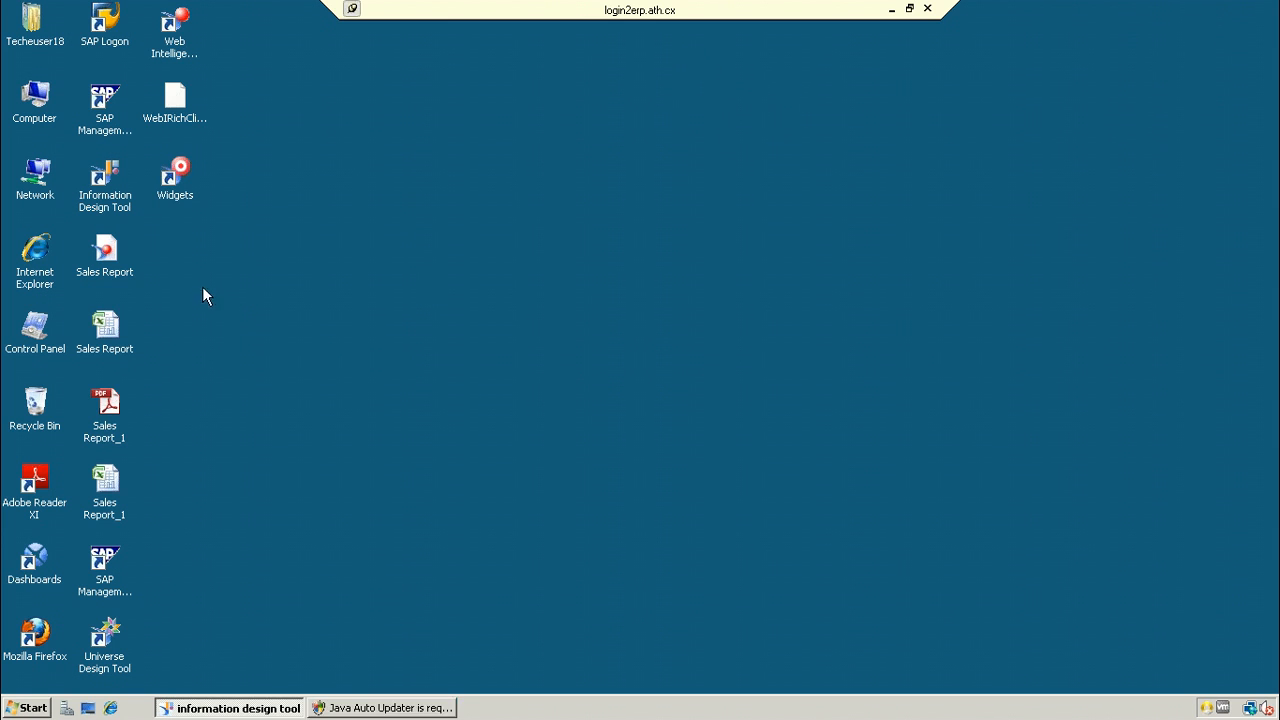
click(186, 58)
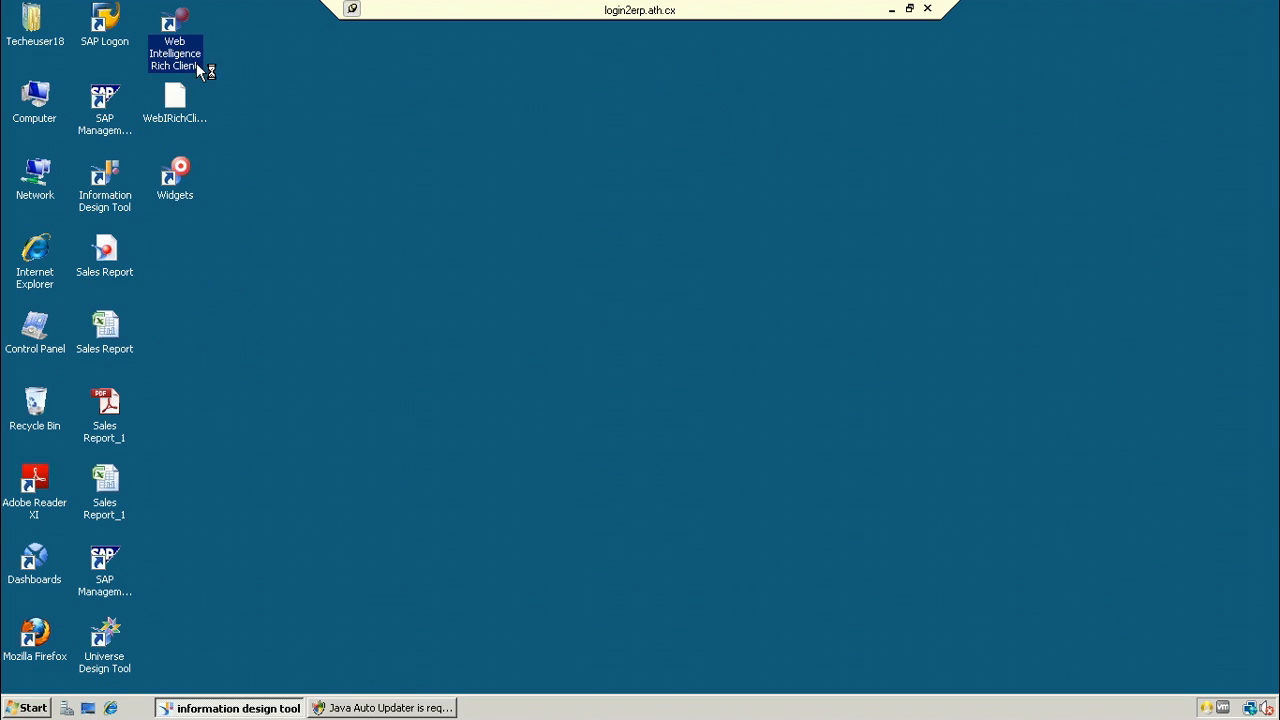
click(437, 711)
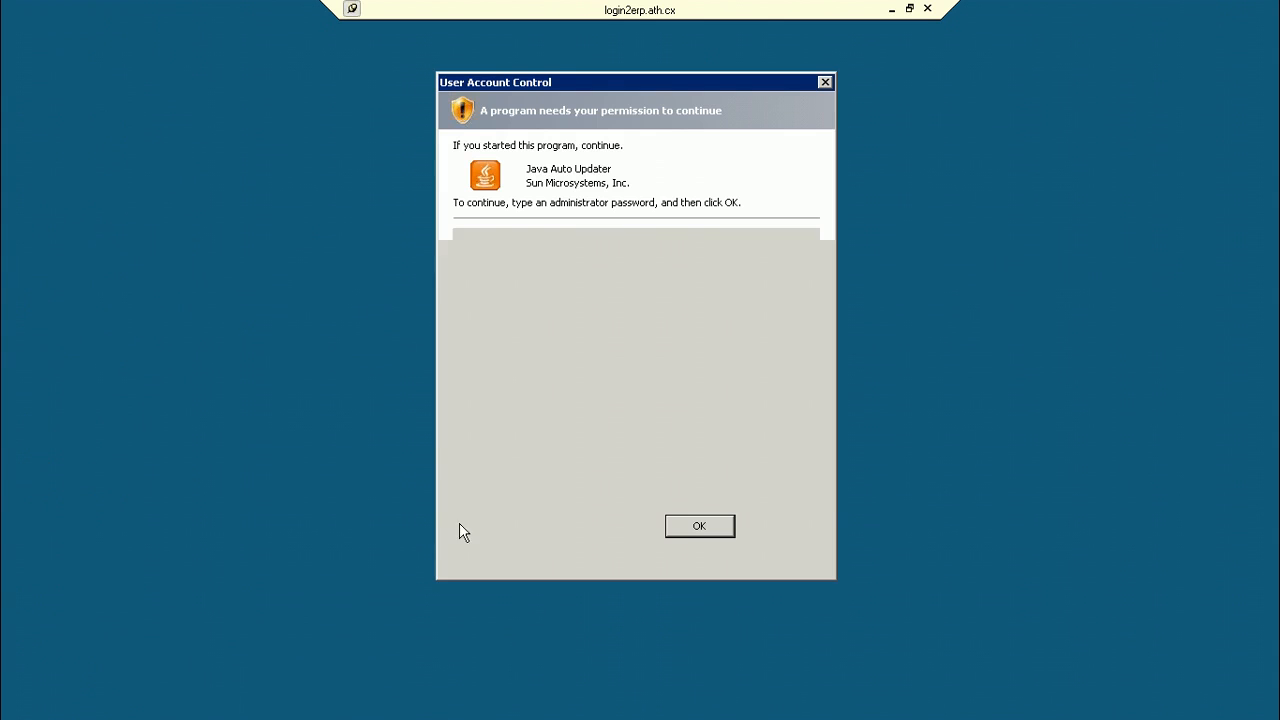
click(777, 525)
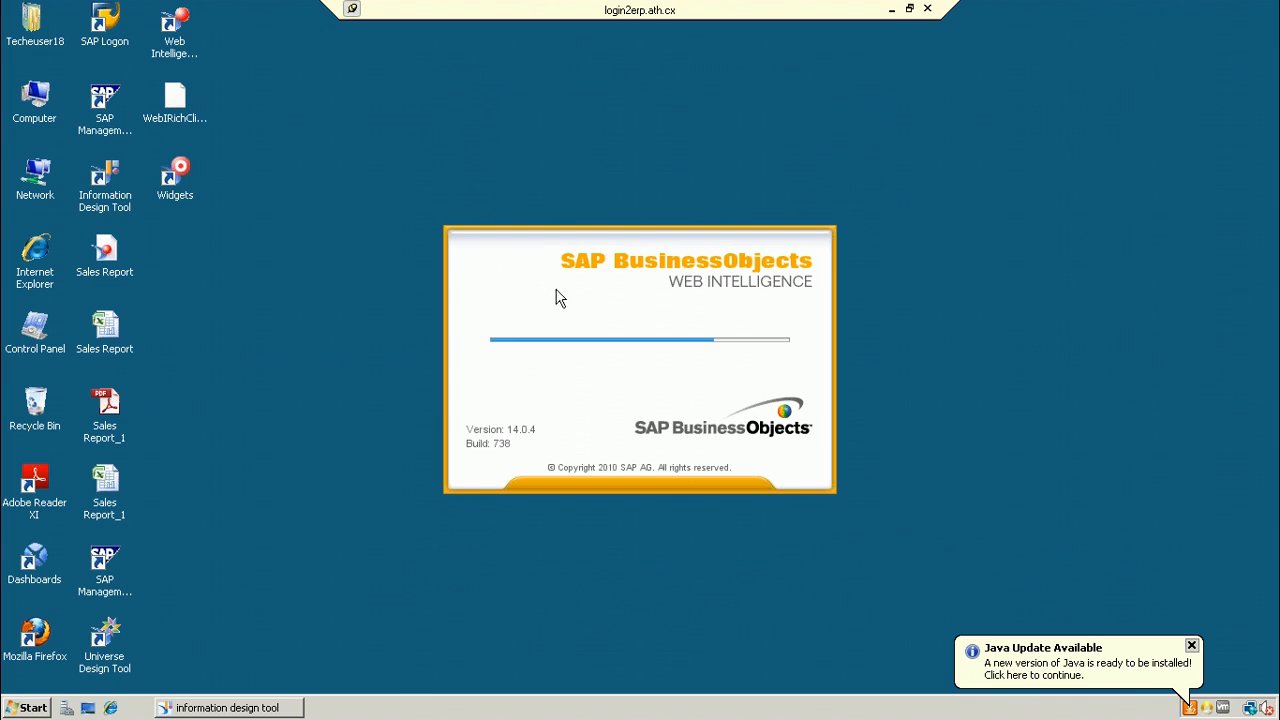
click(1191, 647)
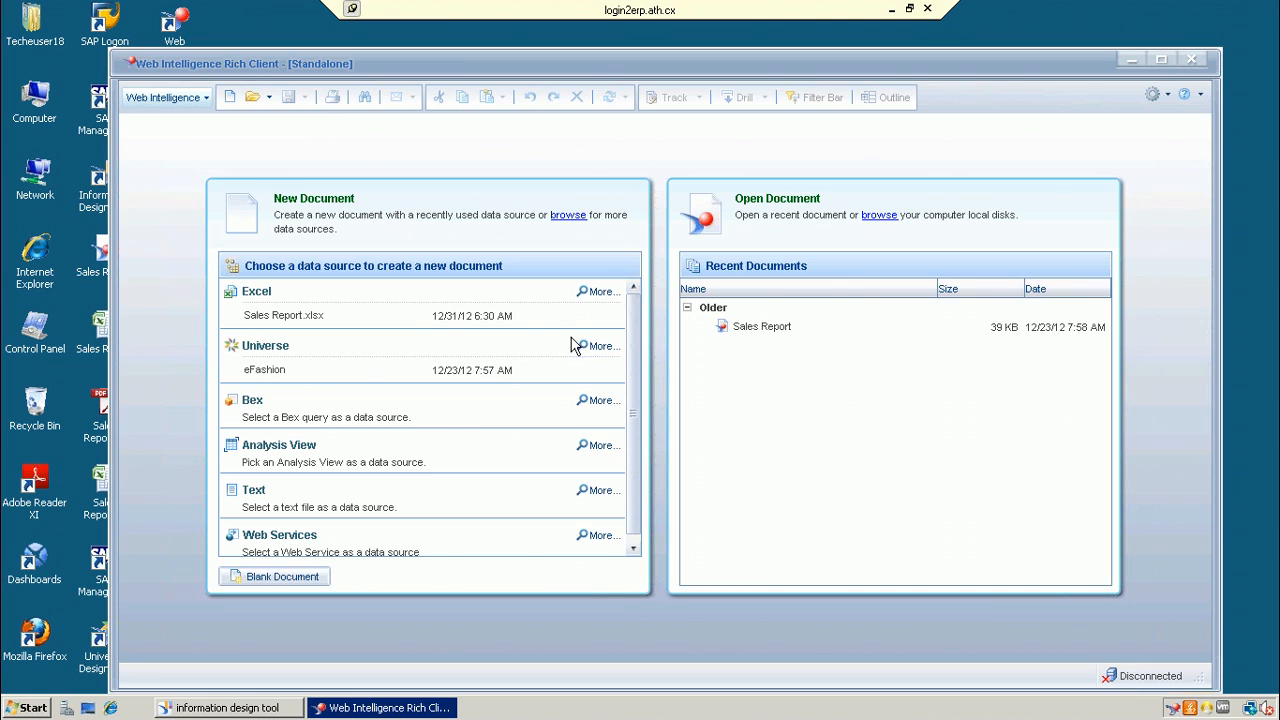
Step: Choose a universe as data source and log on to the BODS40:6400 repository with the account password
click(604, 350)
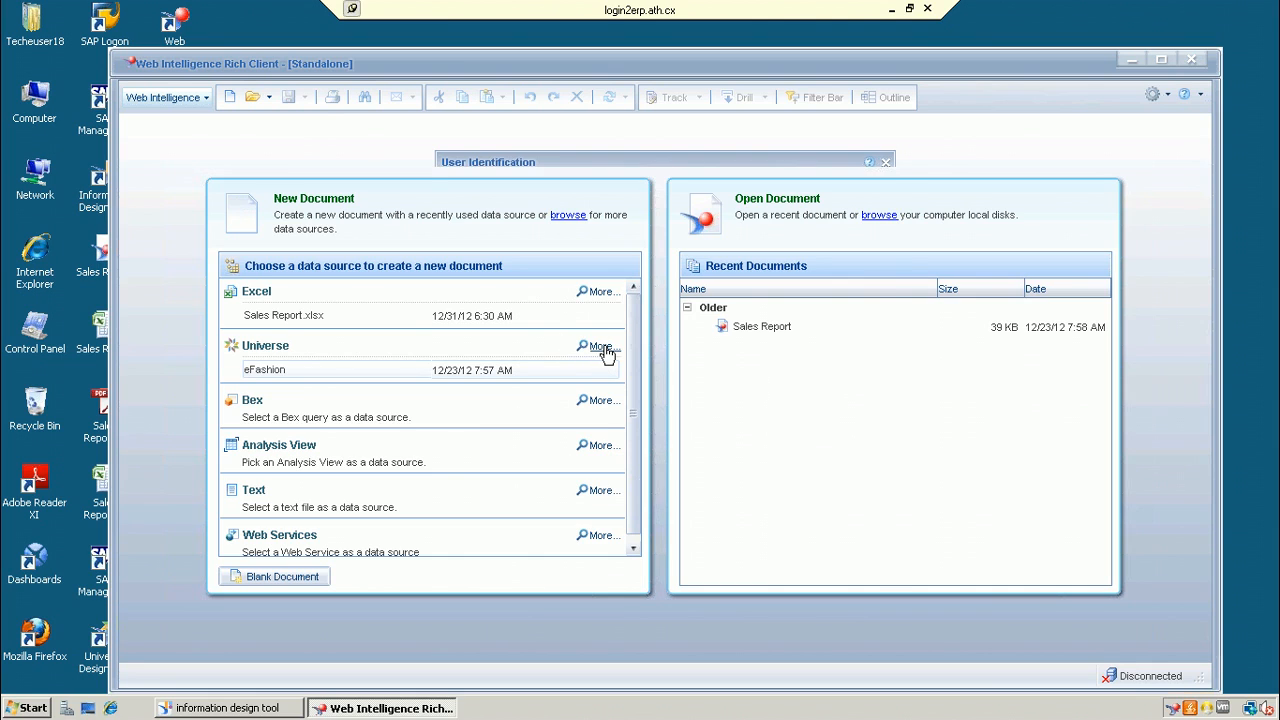
click(676, 401)
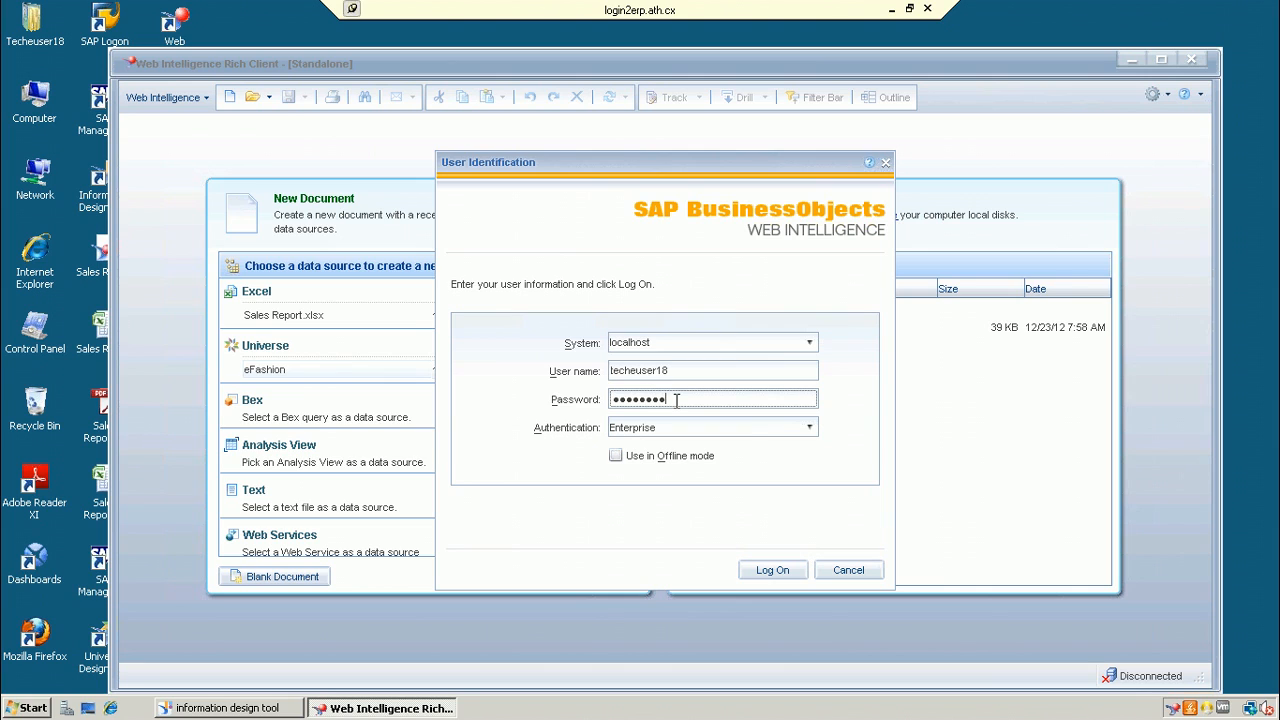
text(1)
click(772, 569)
click(765, 568)
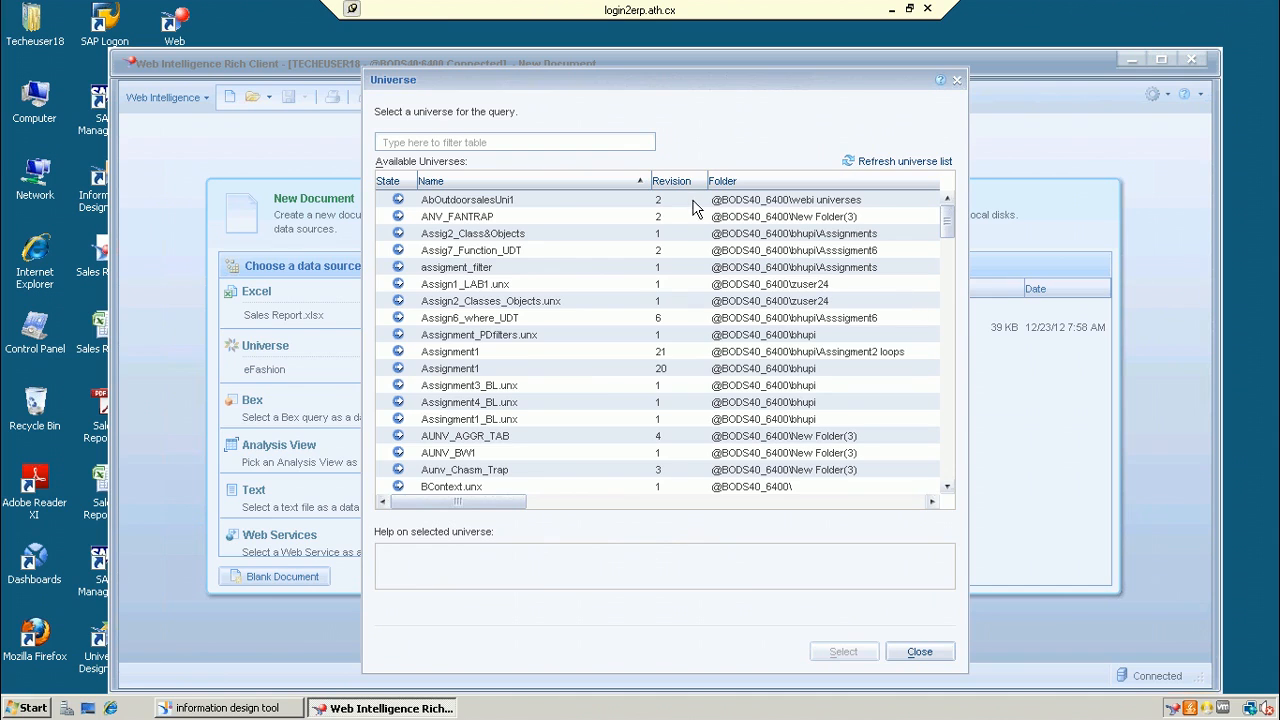
Step: Refresh the universe list, filter by 'SAP', and open SAP_Infocube_1.unx in a new query
click(905, 161)
click(588, 139)
text(SAP)
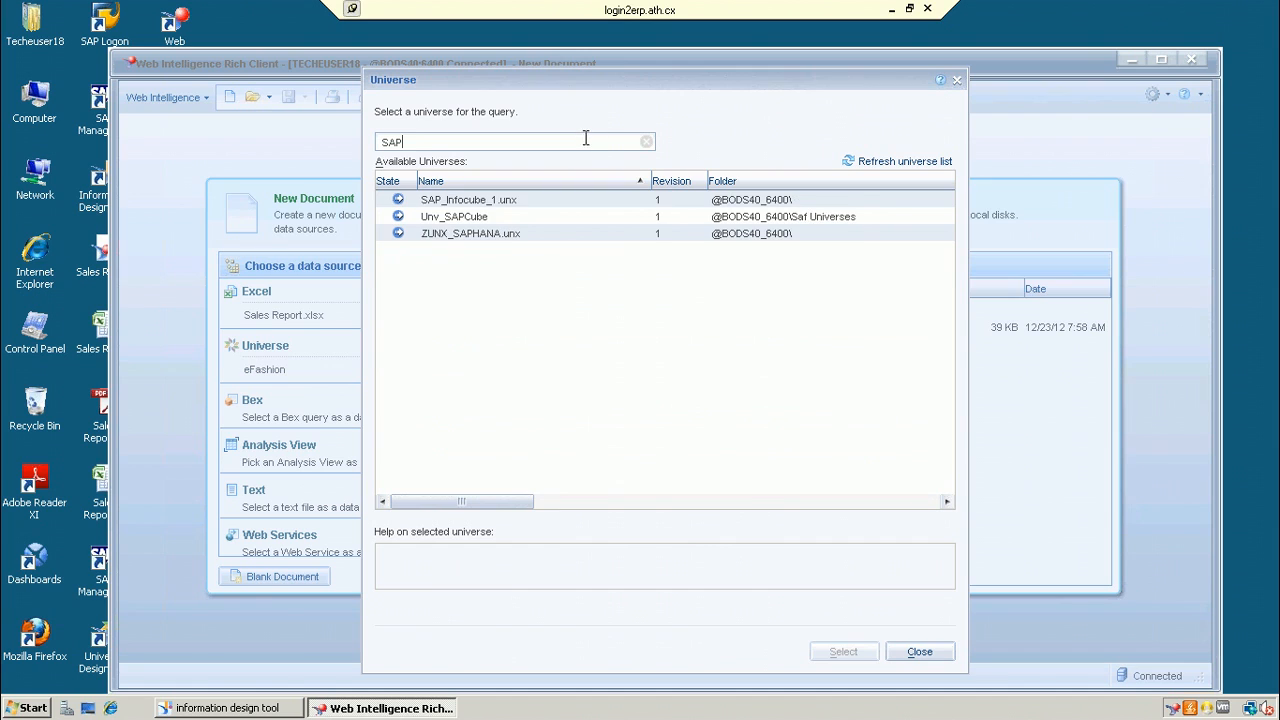
click(491, 203)
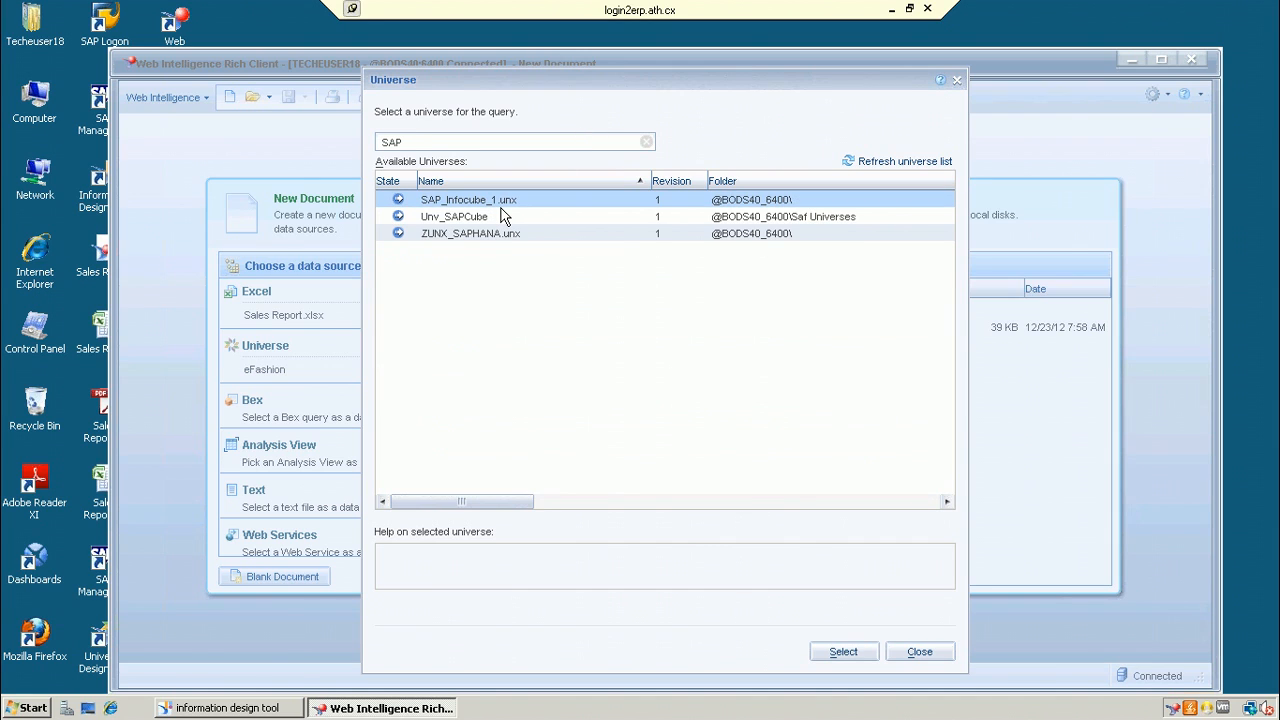
click(845, 650)
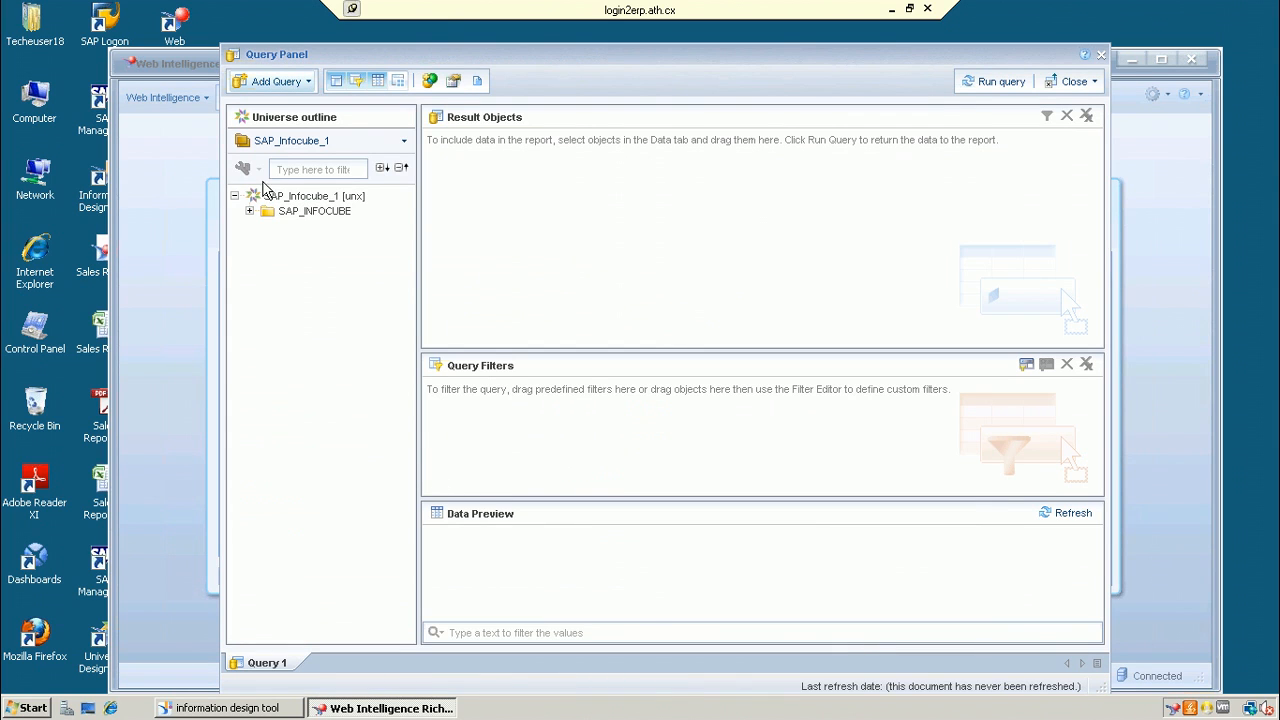
Step: Add CUSTOMER_ID, MATERIAL_NUMBER and TRANSACTION_DATE to the query's result objects
click(250, 212)
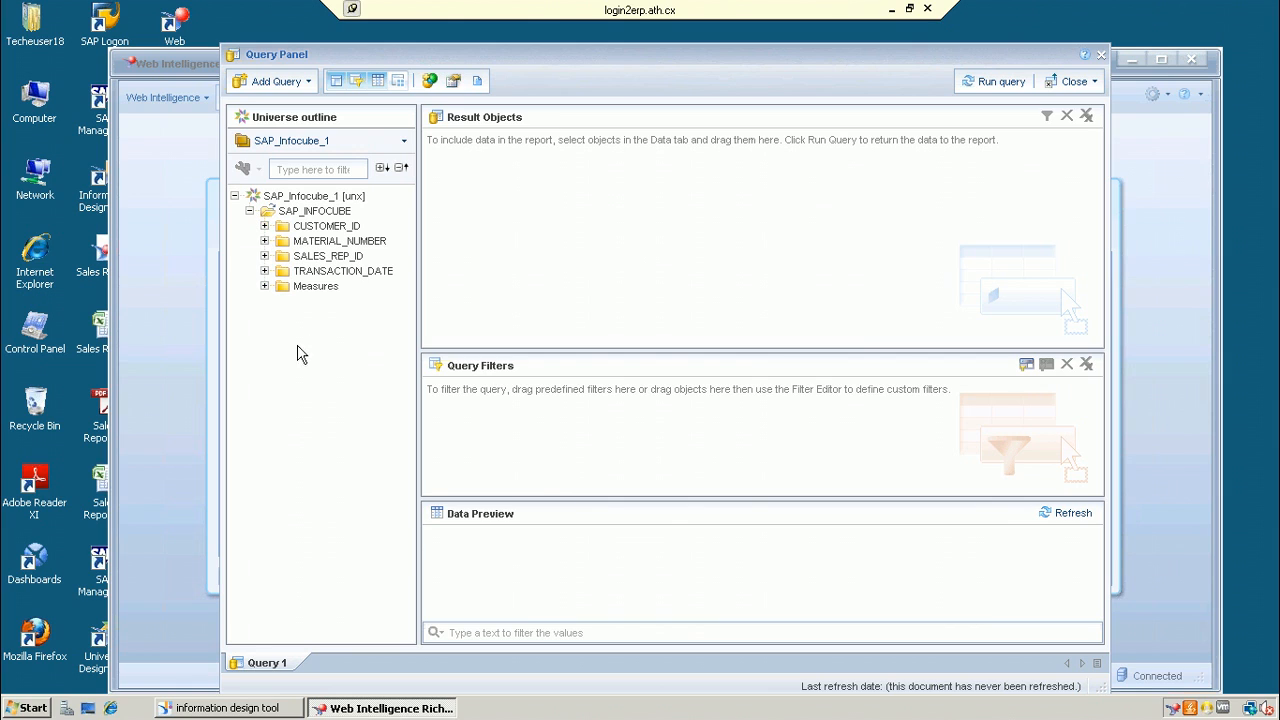
click(265, 226)
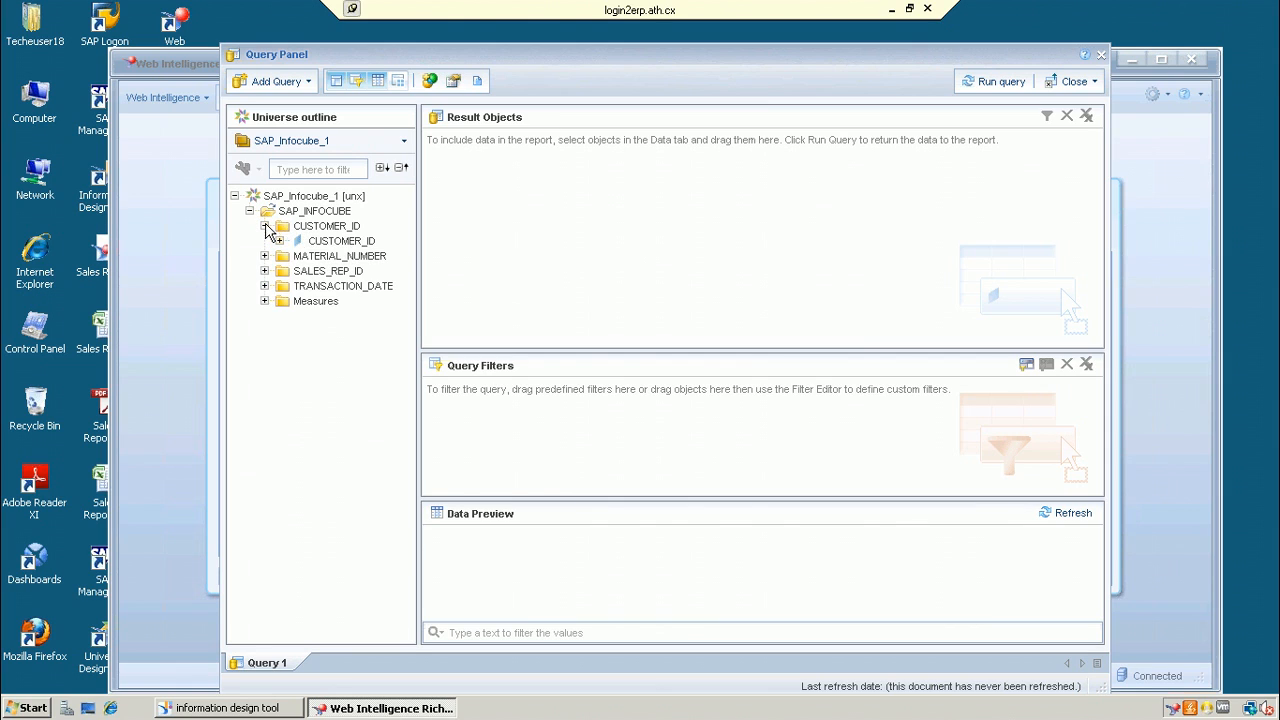
double_click(326, 242)
click(265, 256)
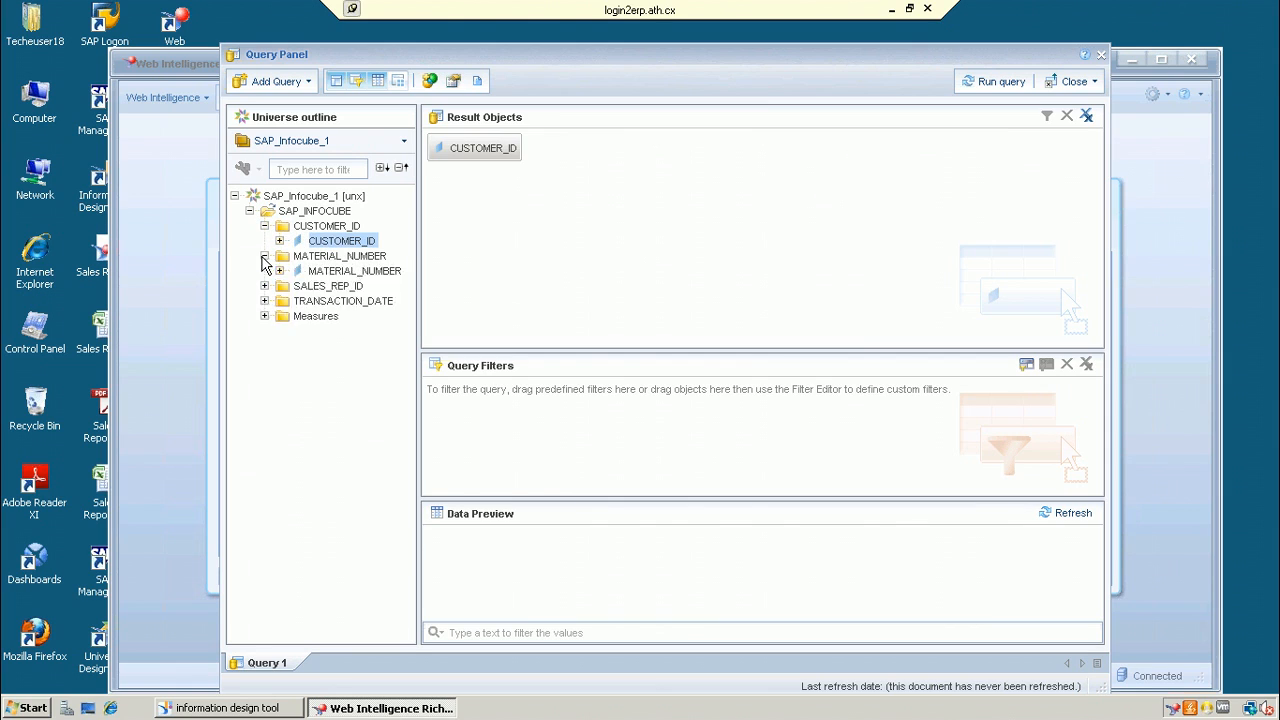
double_click(322, 272)
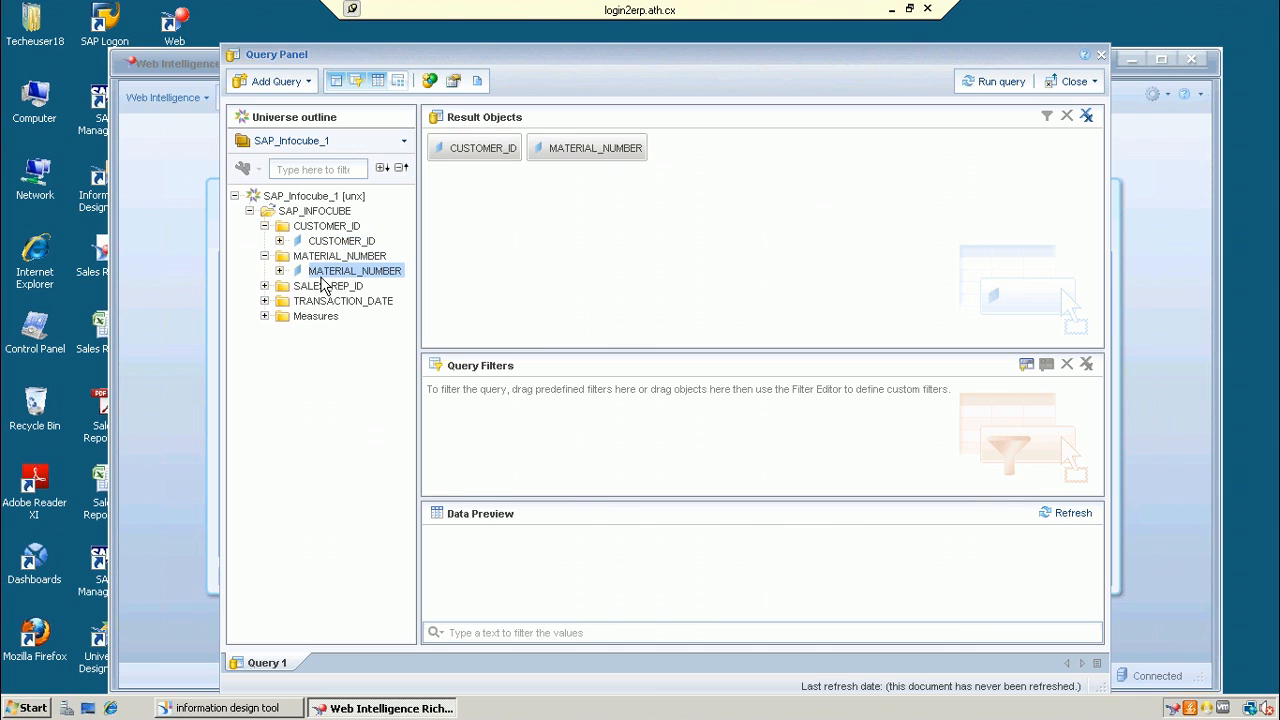
click(265, 301)
double_click(330, 316)
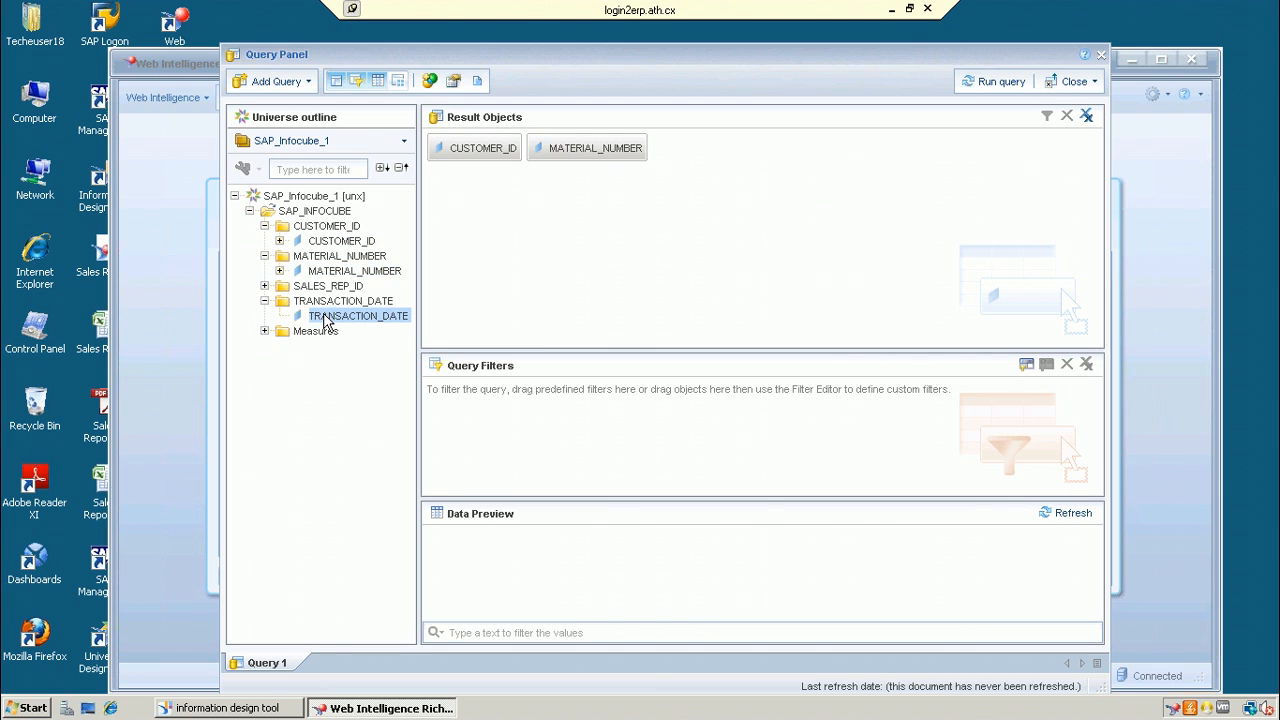
Step: Add the PRICE_OF_MATERIAL and QUANTITY_OF_MATERIAL measures and run the query
click(264, 331)
click(280, 346)
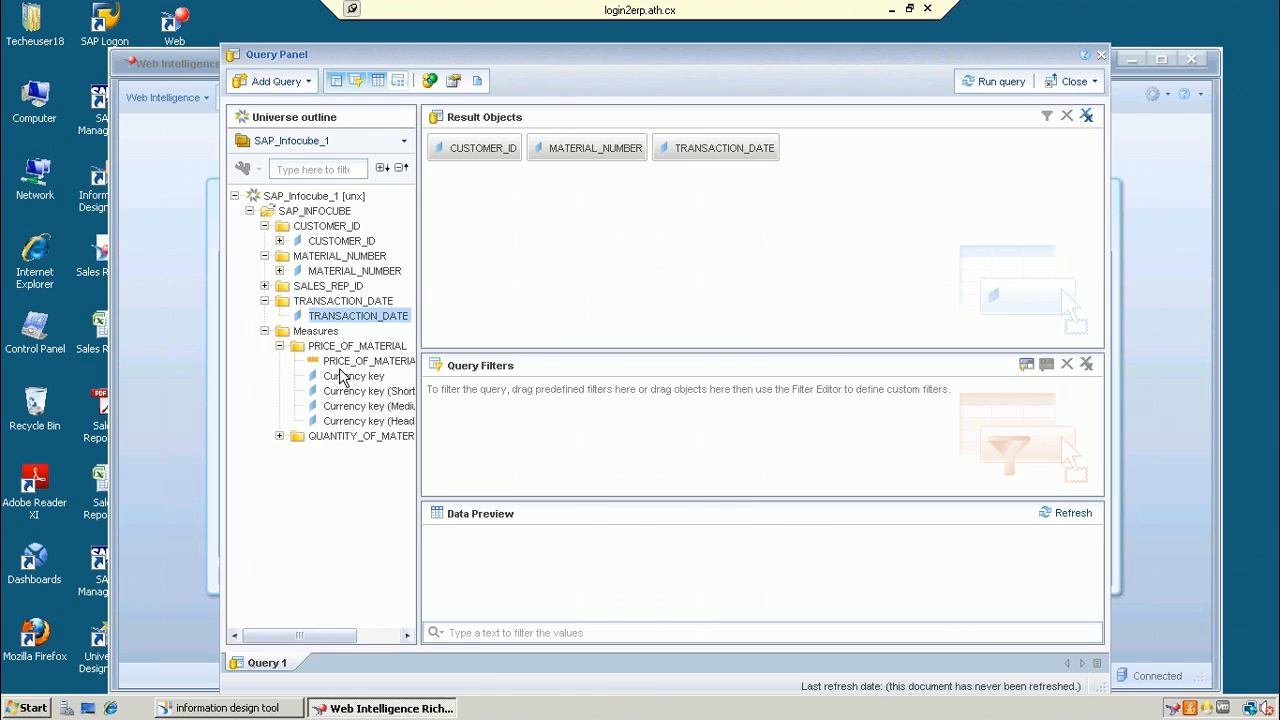
click(346, 363)
double_click(346, 366)
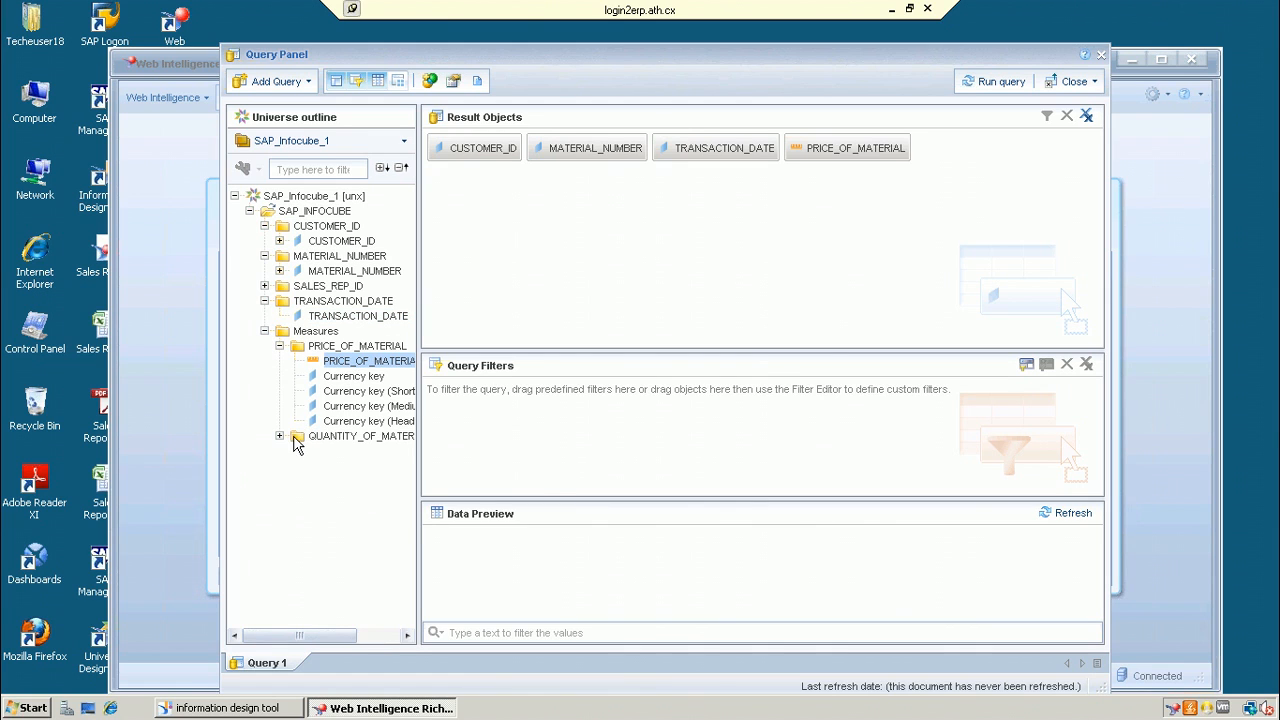
click(282, 437)
double_click(345, 451)
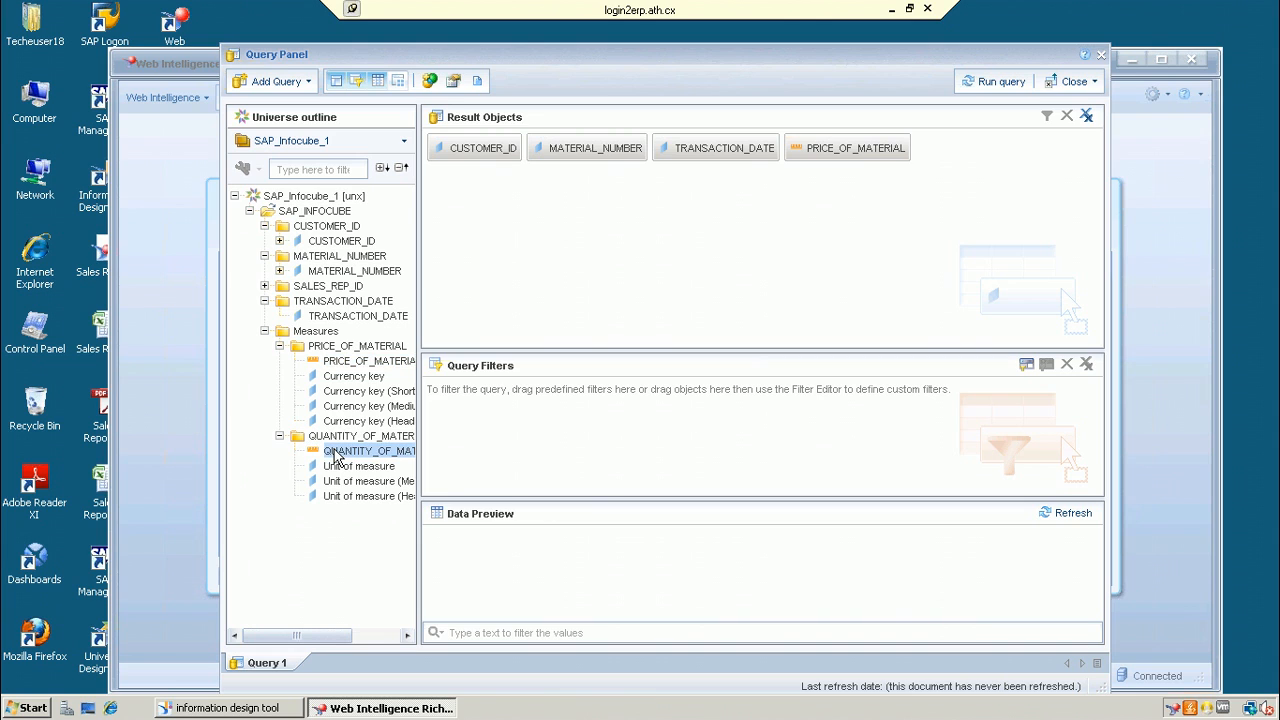
click(985, 81)
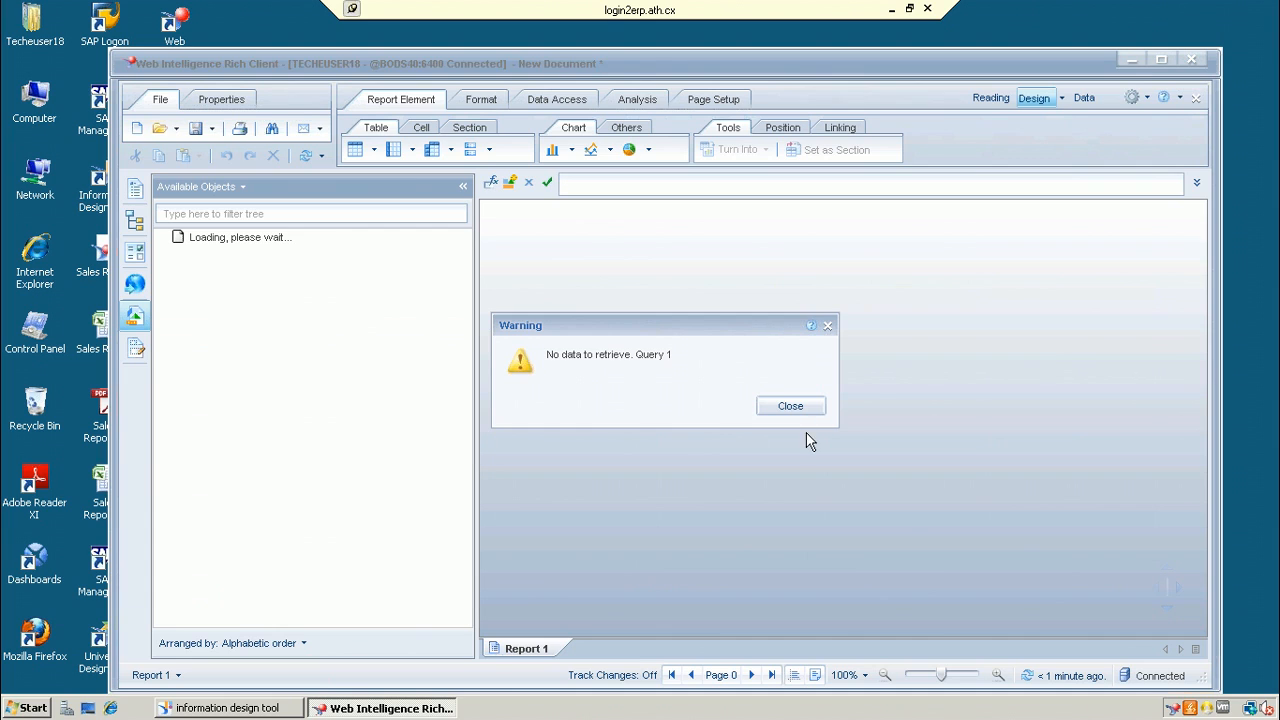
Step: Dismiss the no-data warning and widen the CUSTOMER_ID, TRANSACTION_DATE and QUANTITY_OF_MATERIAL columns
click(790, 406)
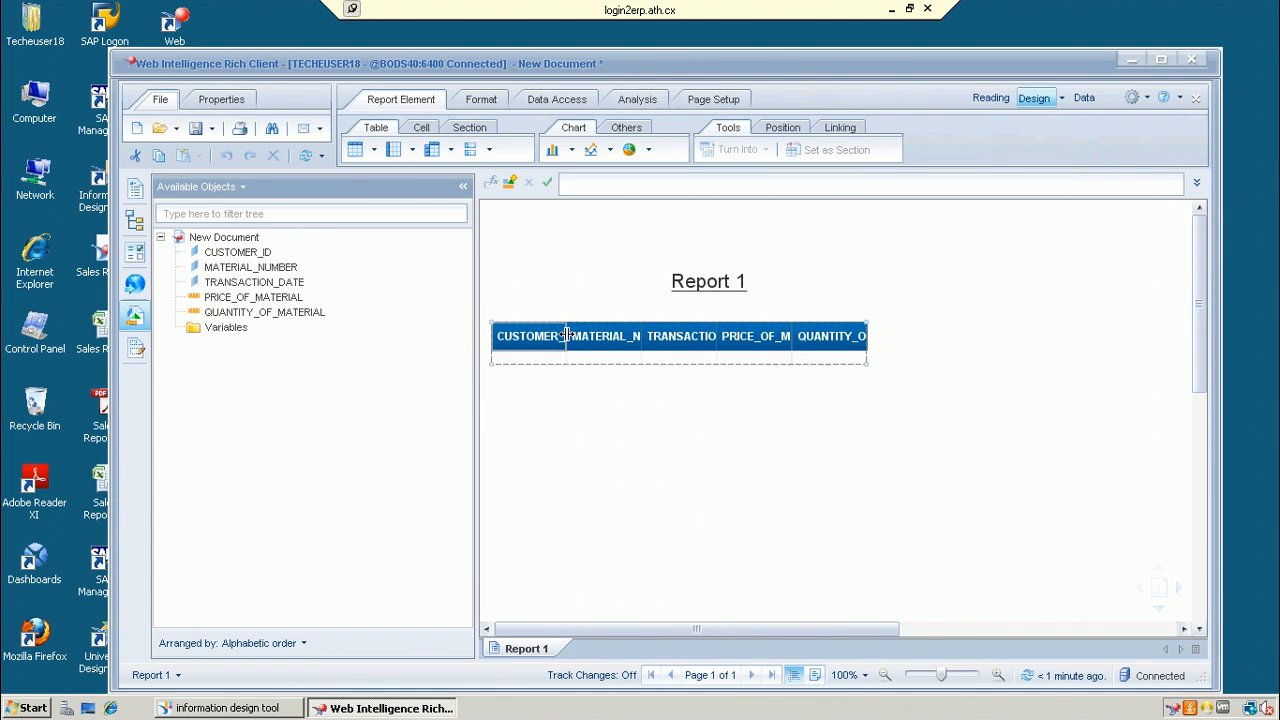
click(562, 336)
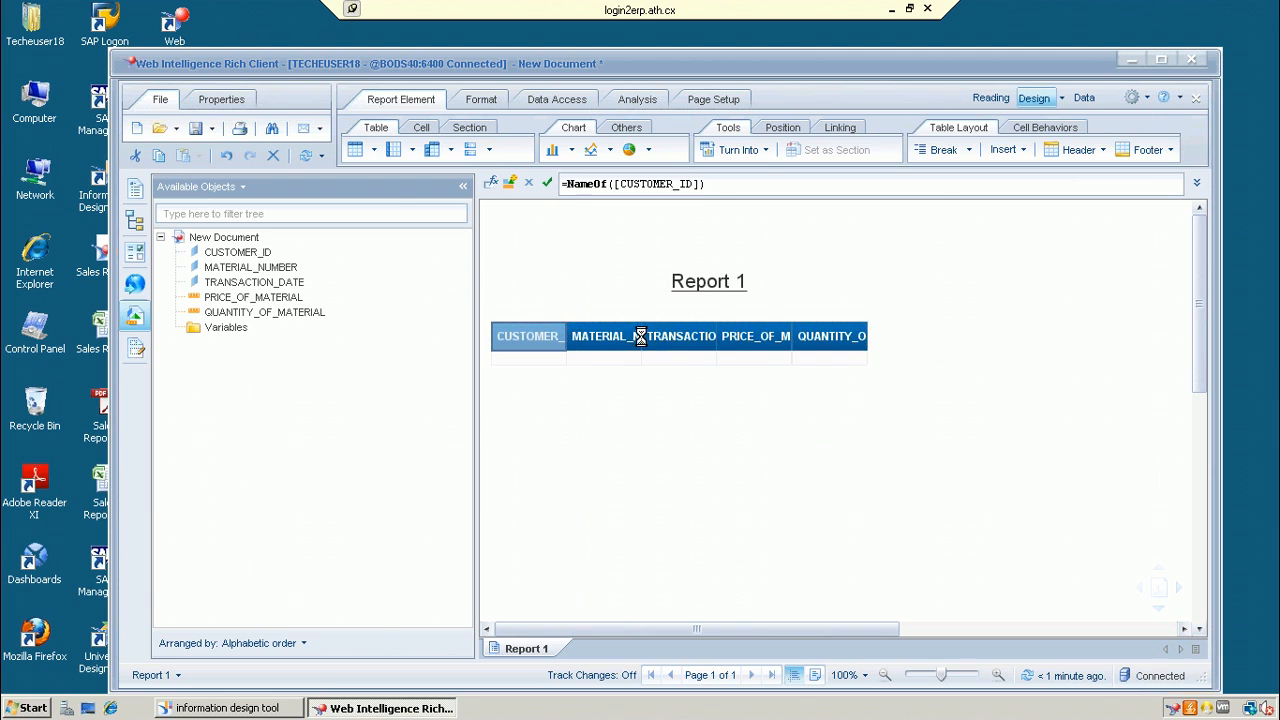
drag(641, 337, 670, 338)
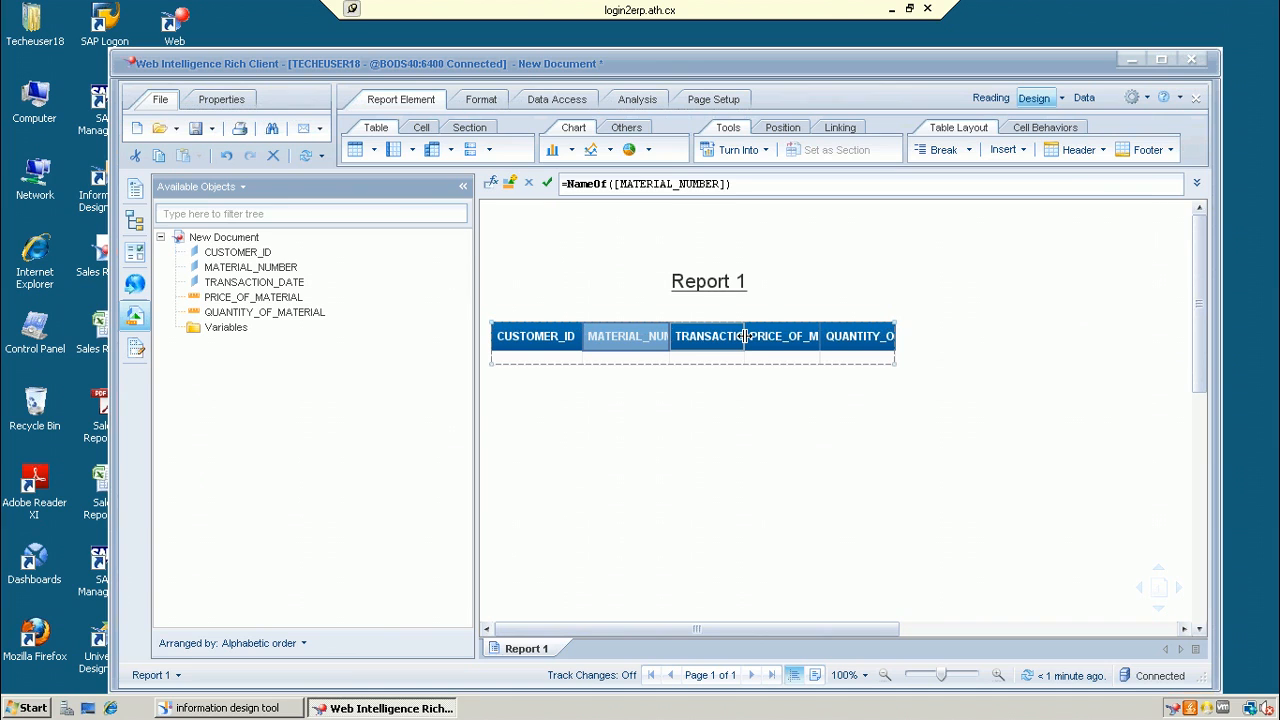
drag(745, 336, 808, 446)
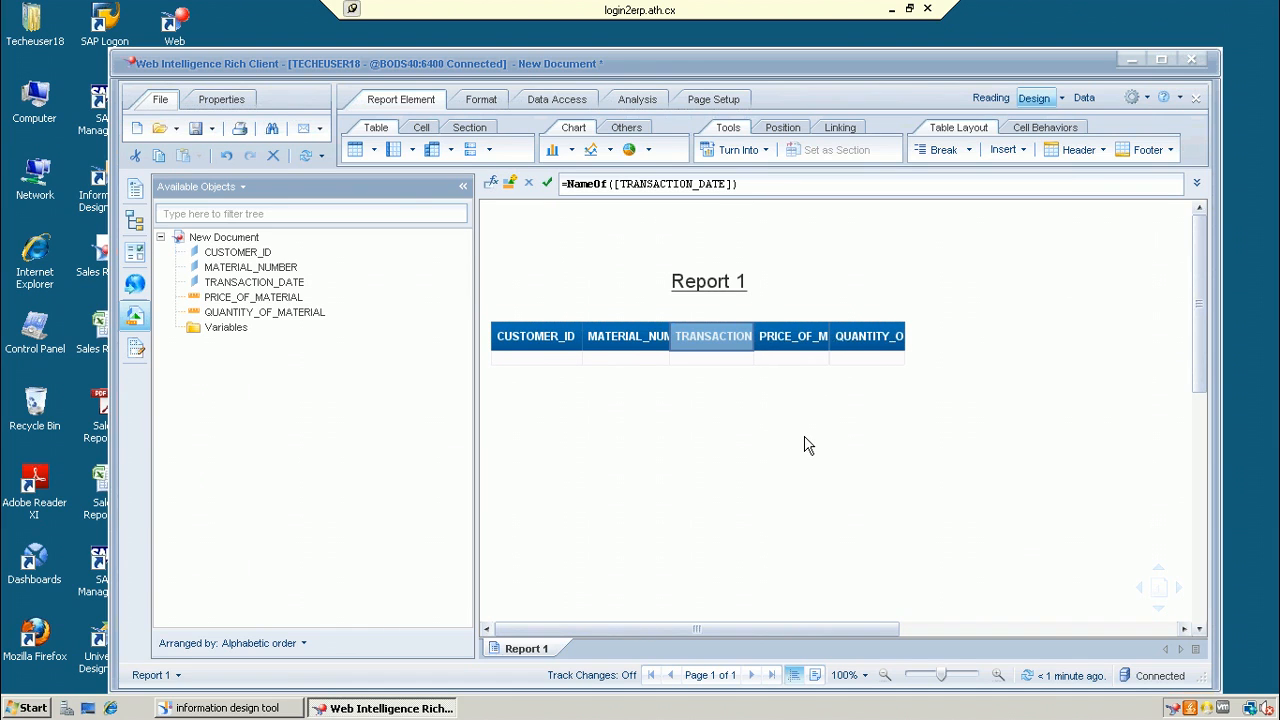
click(808, 446)
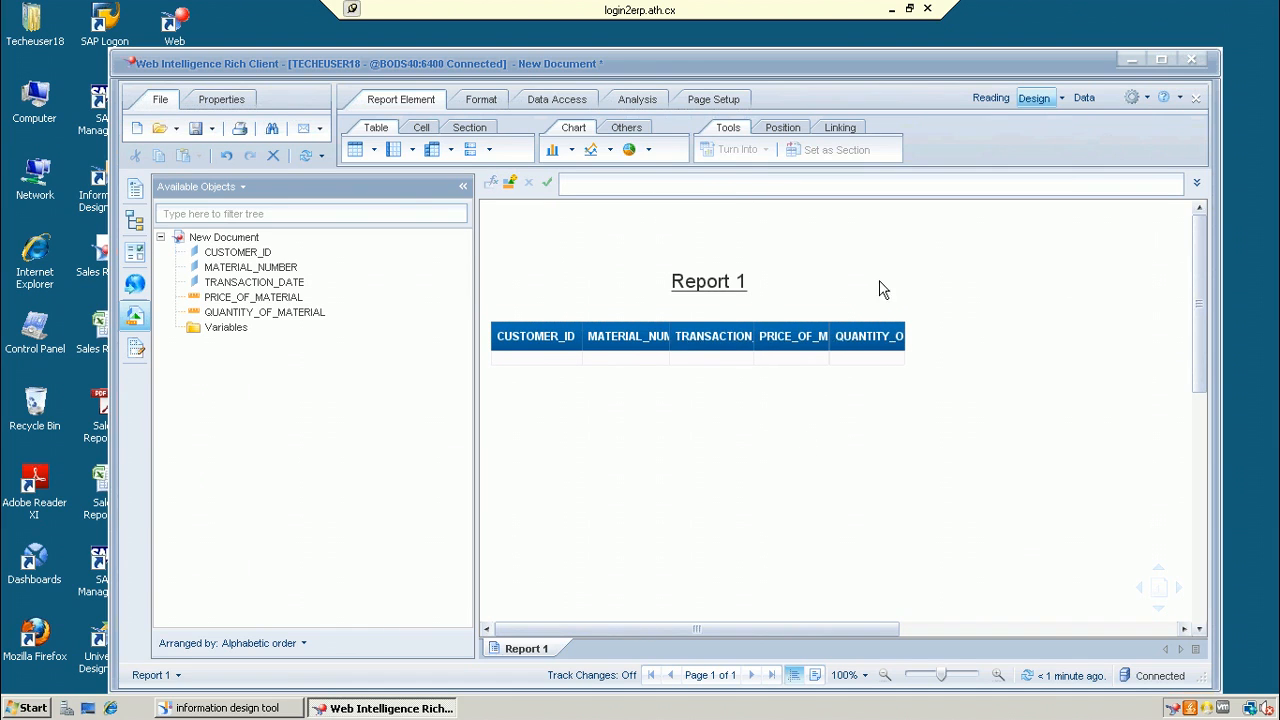
click(900, 337)
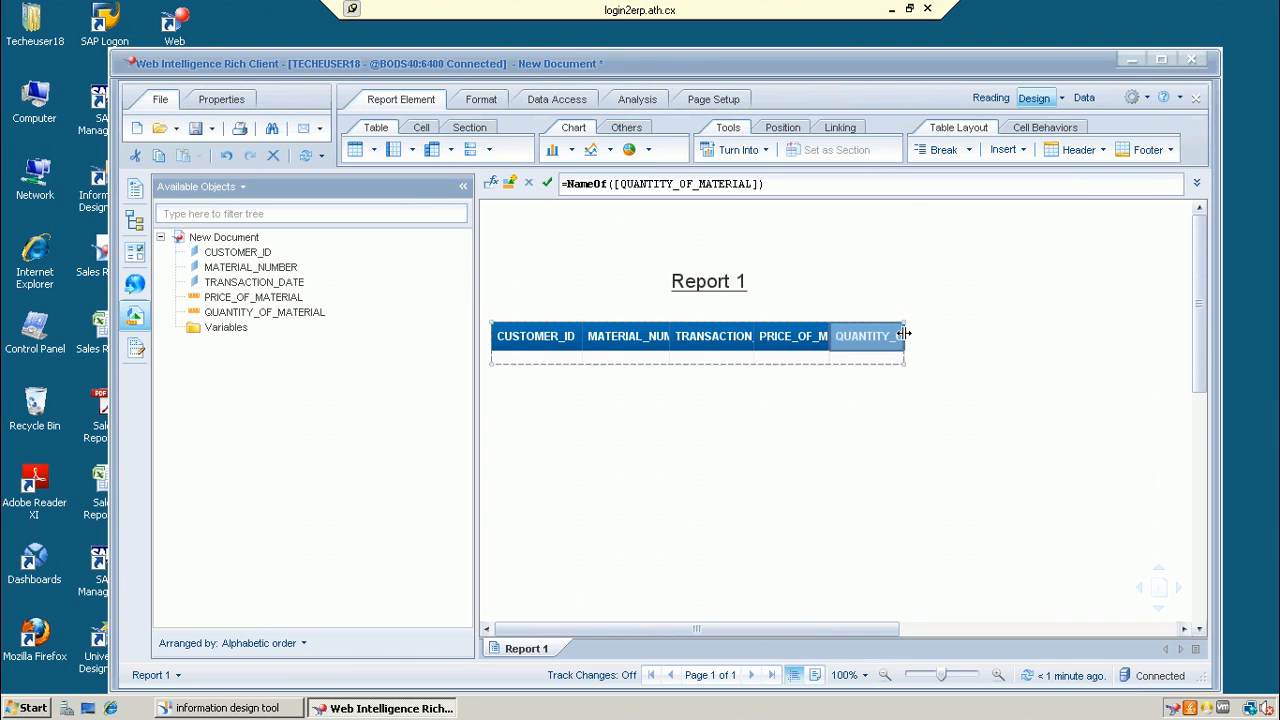
drag(910, 335, 918, 335)
Step: Back in Information Design Tool, expand the repository's SAP BI folder to show SAP_Infocube and list its options
click(263, 710)
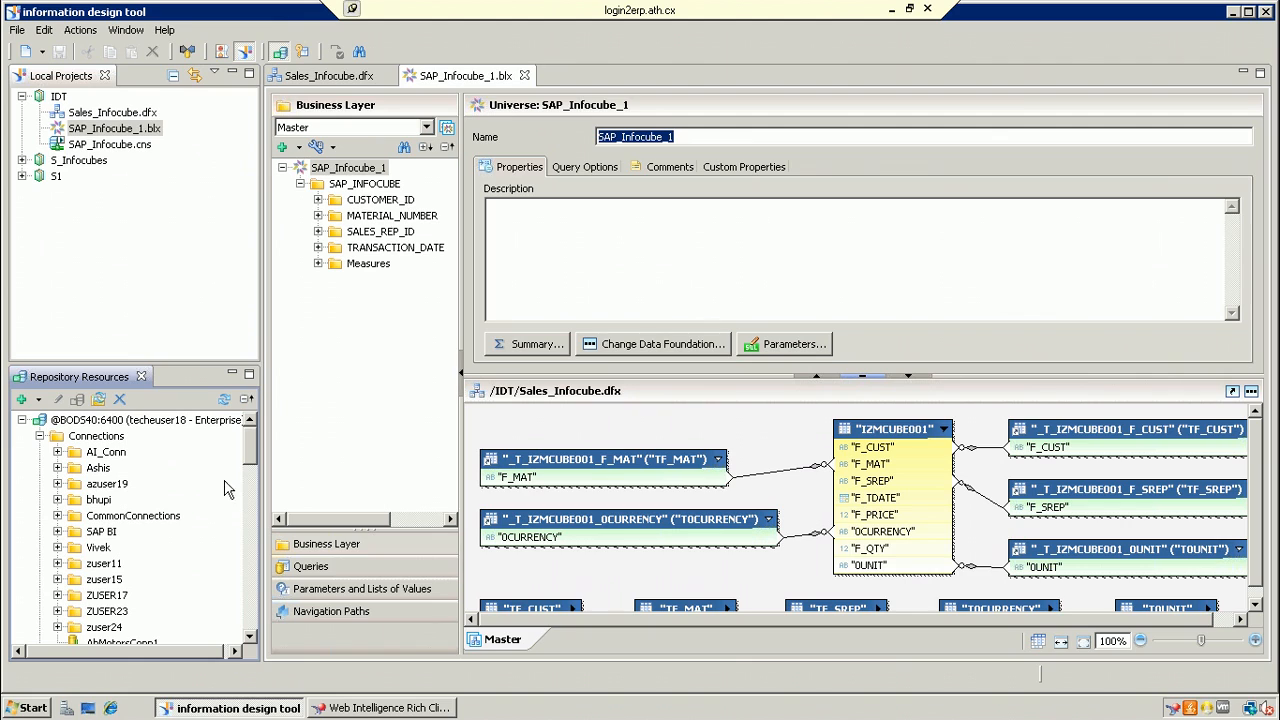
click(248, 636)
click(248, 636)
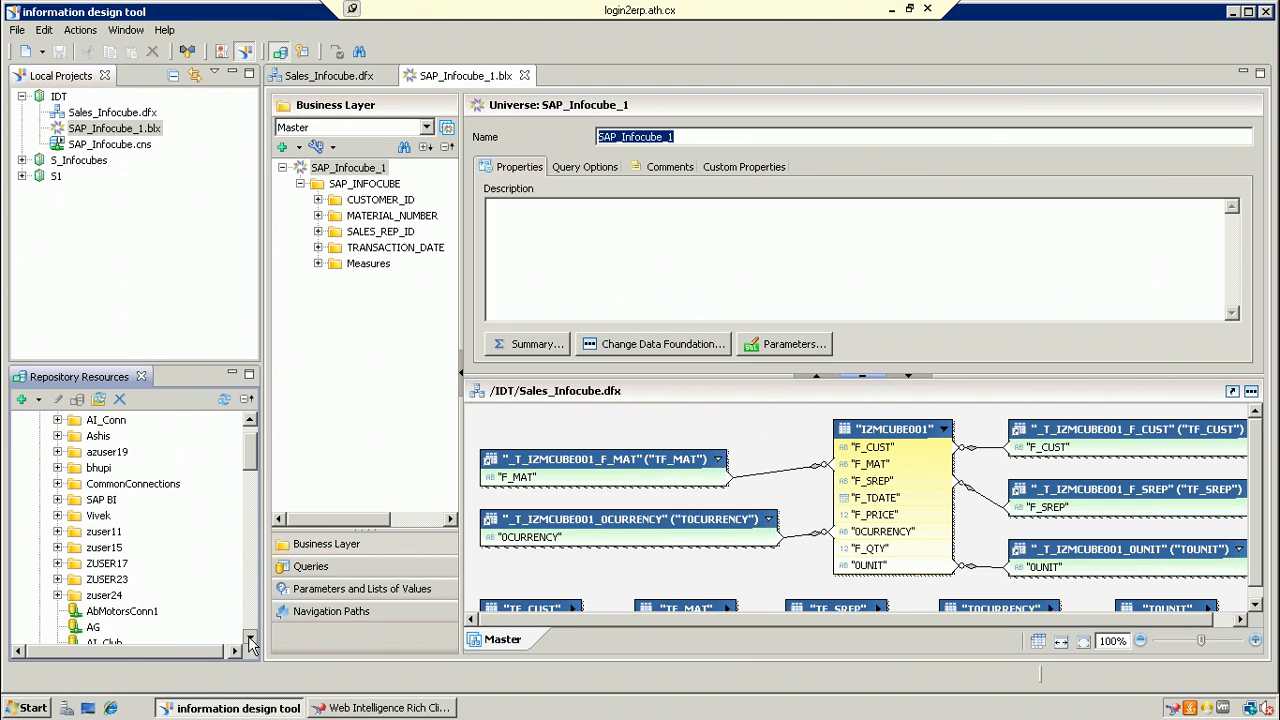
click(248, 636)
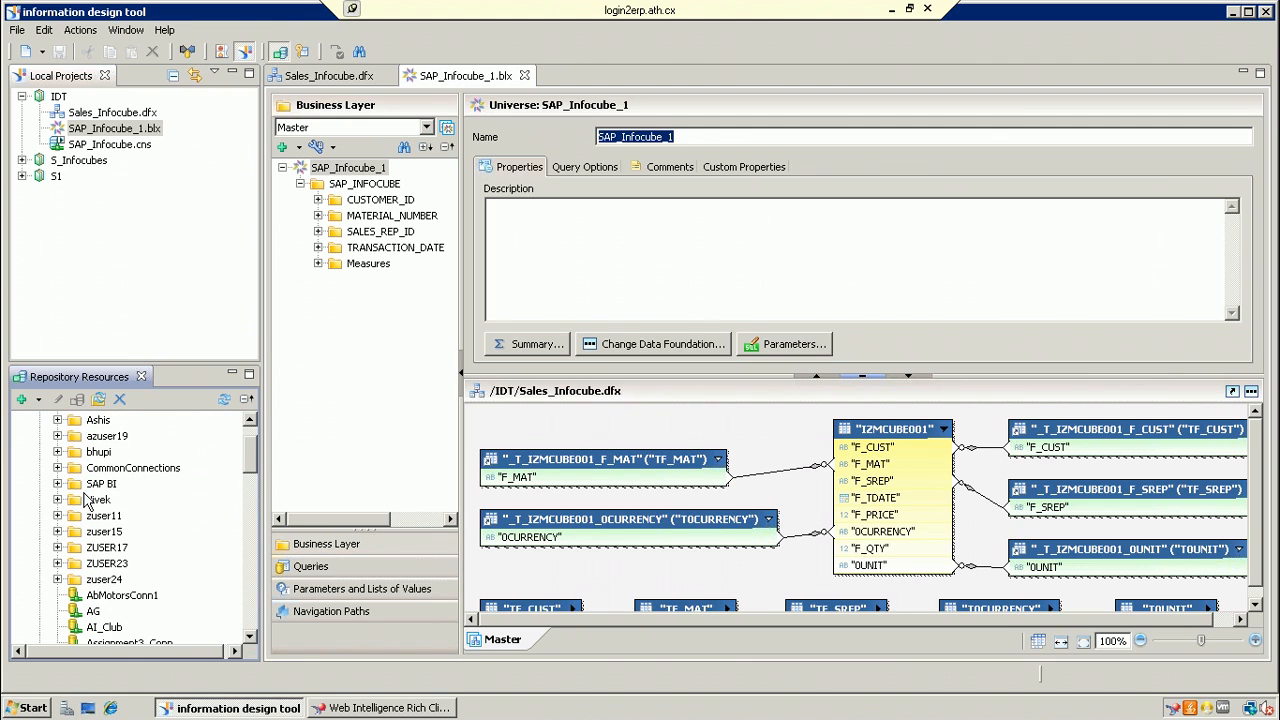
click(57, 483)
click(97, 484)
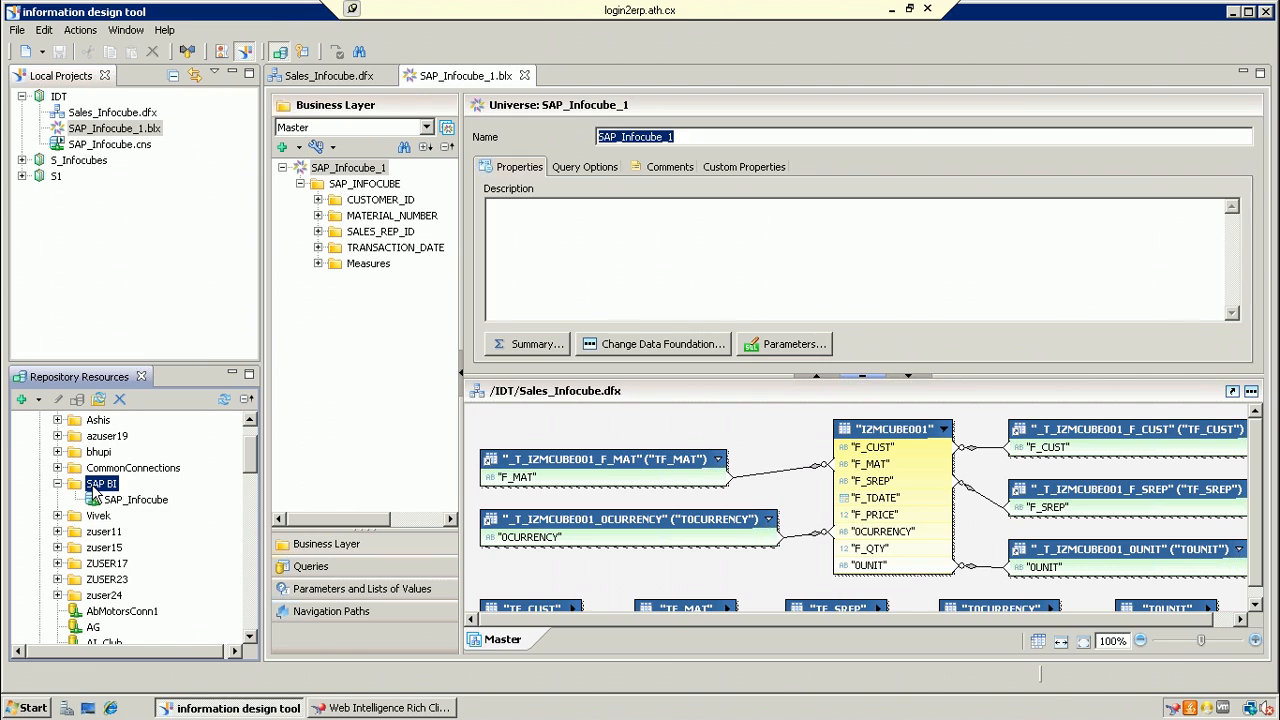
right_click(97, 486)
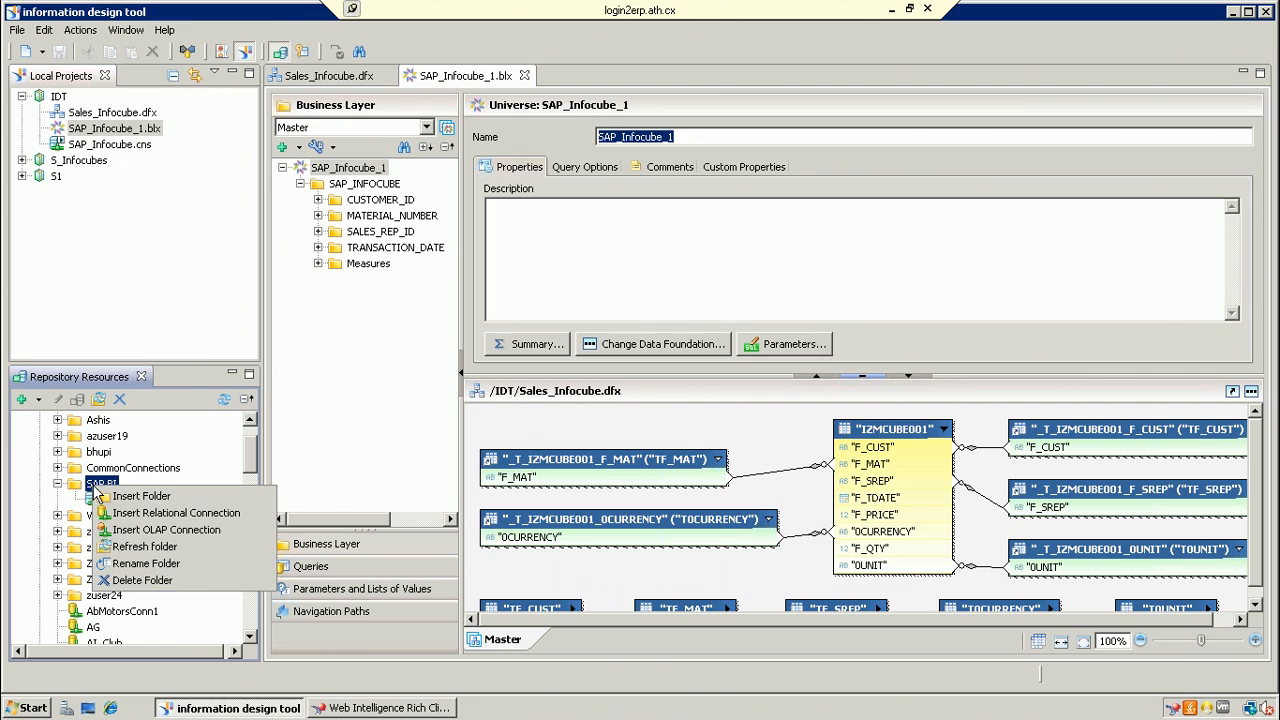
Step: Start a new OLAP connection in SAP BI with resource name SAP_DSO
click(165, 529)
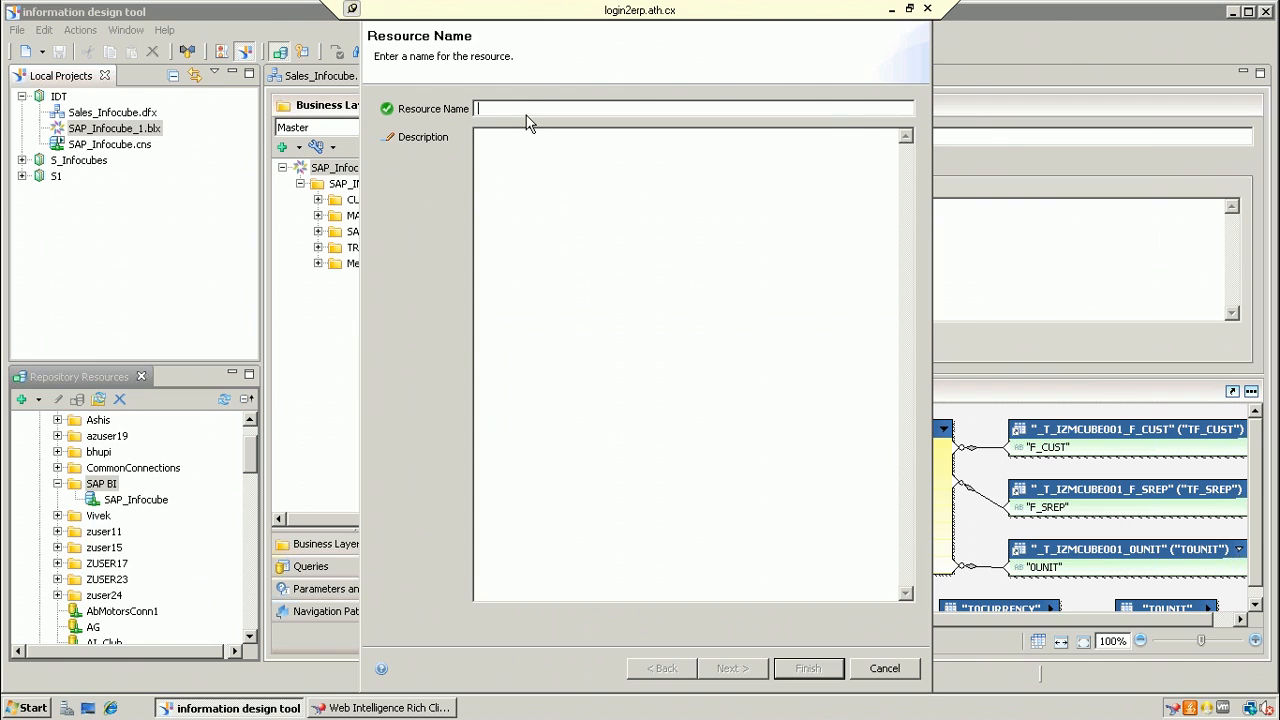
text(SAP_DSO)
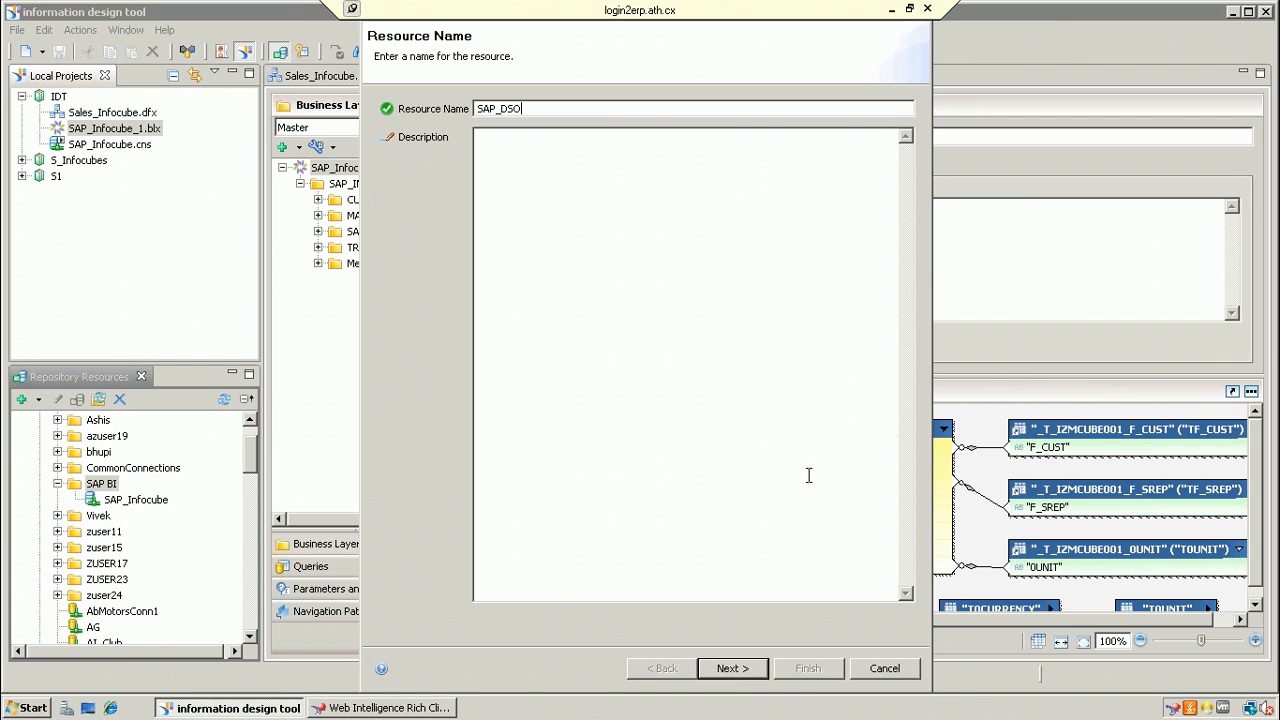
click(731, 668)
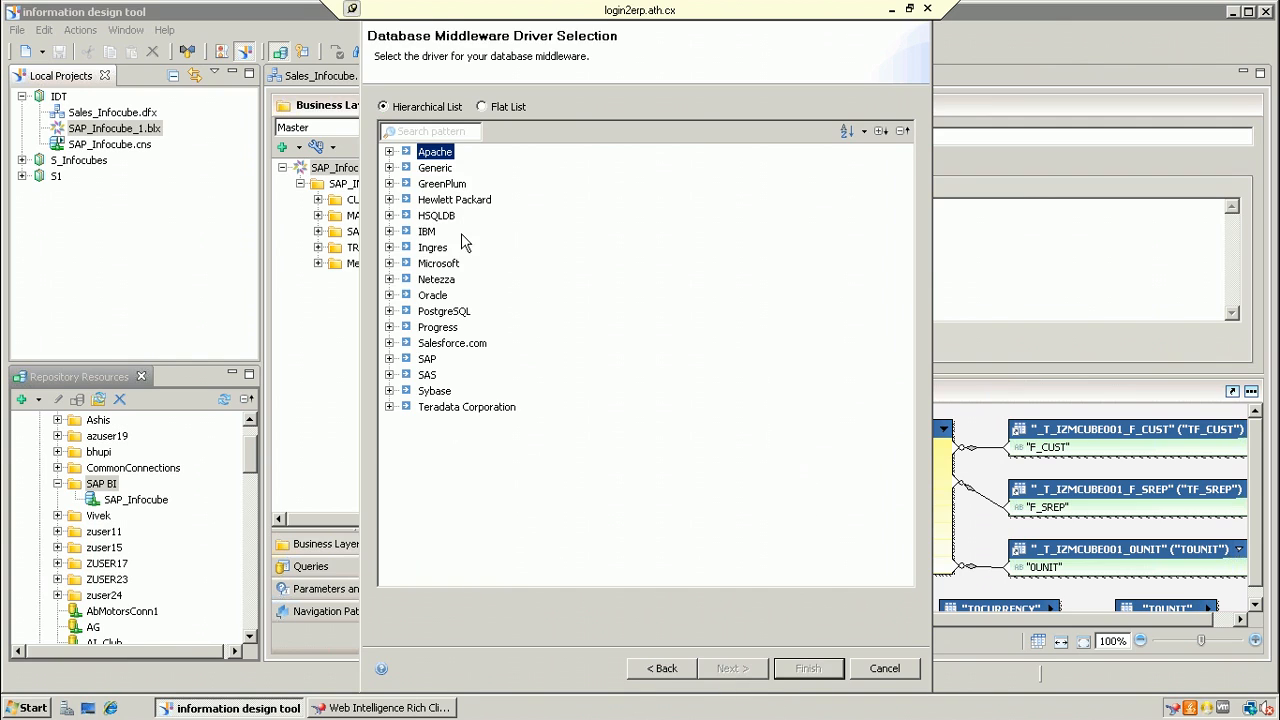
Step: Choose the SAP NetWeaver BW SAP Java Connector driver and proceed to the connection parameters
click(390, 358)
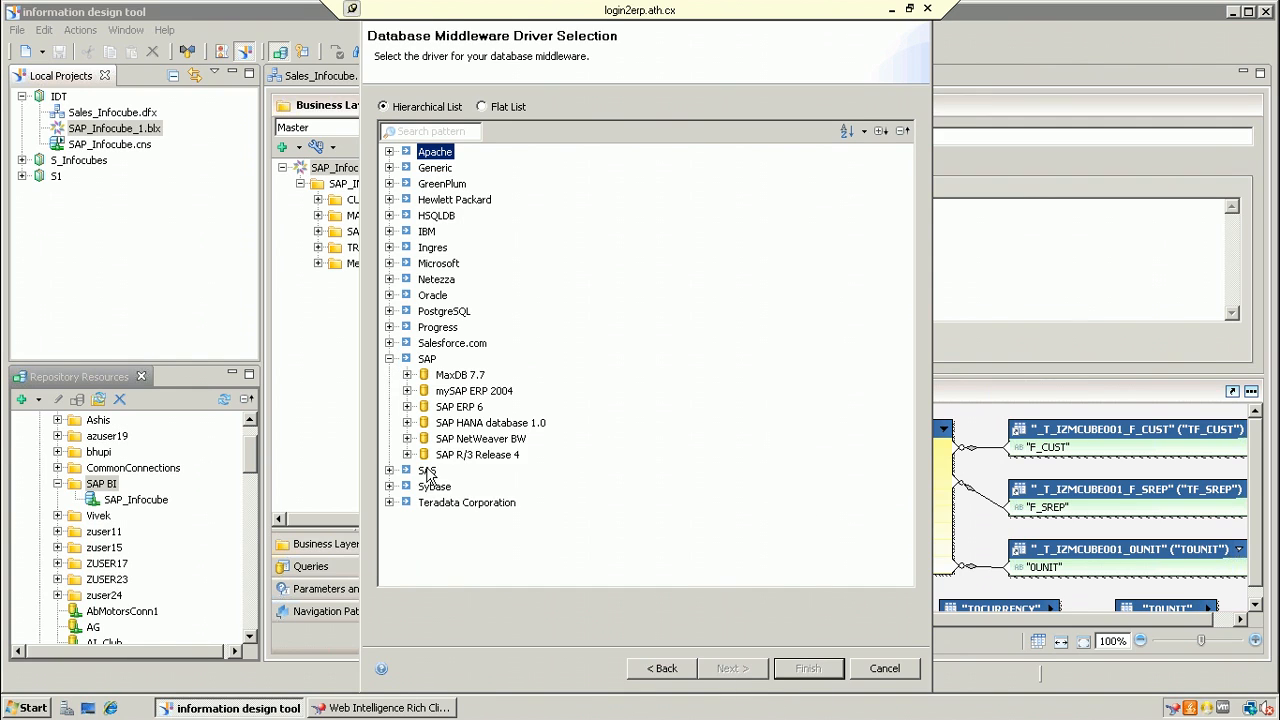
click(407, 439)
click(478, 456)
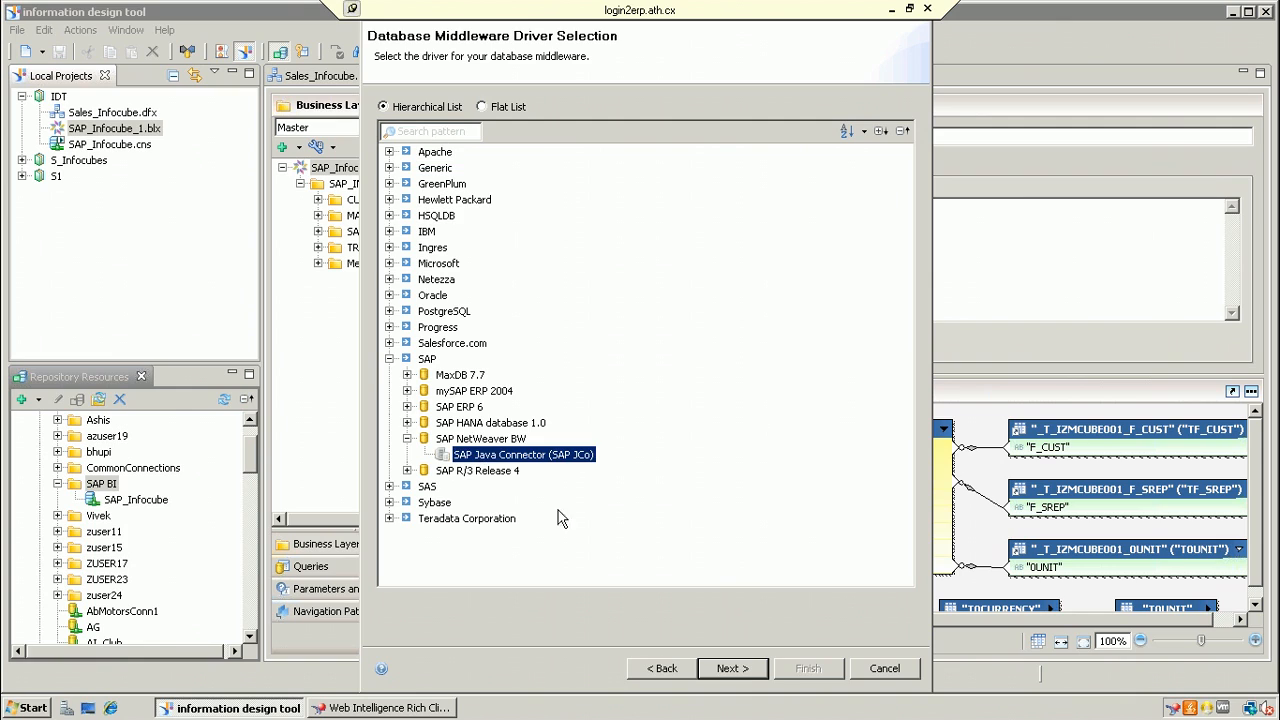
click(738, 668)
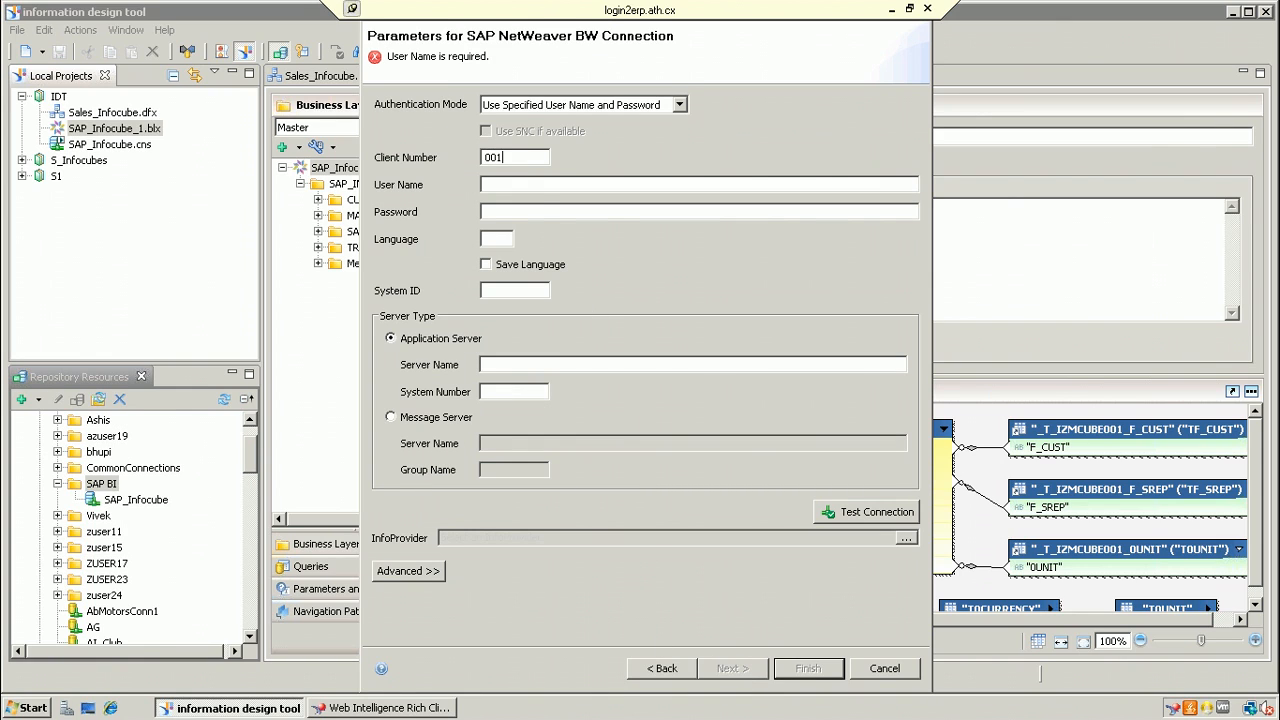
Step: Enter the user name, password, system ID BW7 and server BOD540, then test; the test fails
text(Tehcheuse18)
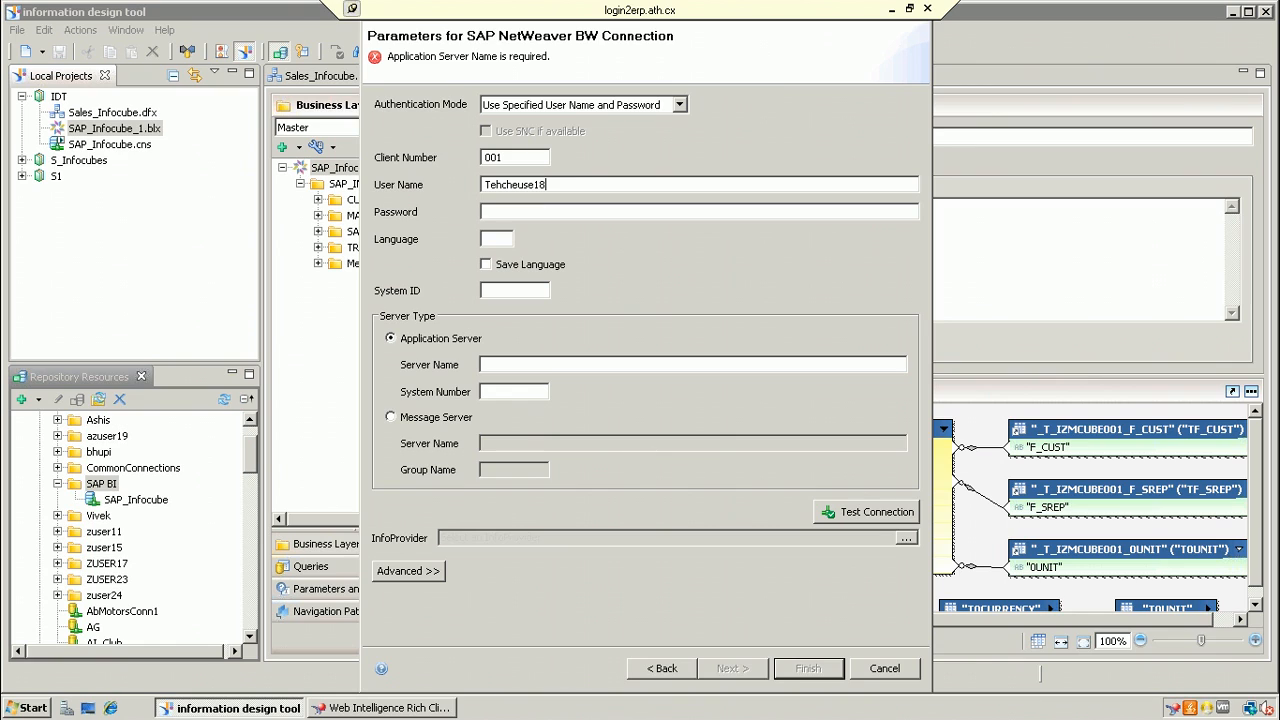
click(503, 213)
click(506, 289)
click(539, 364)
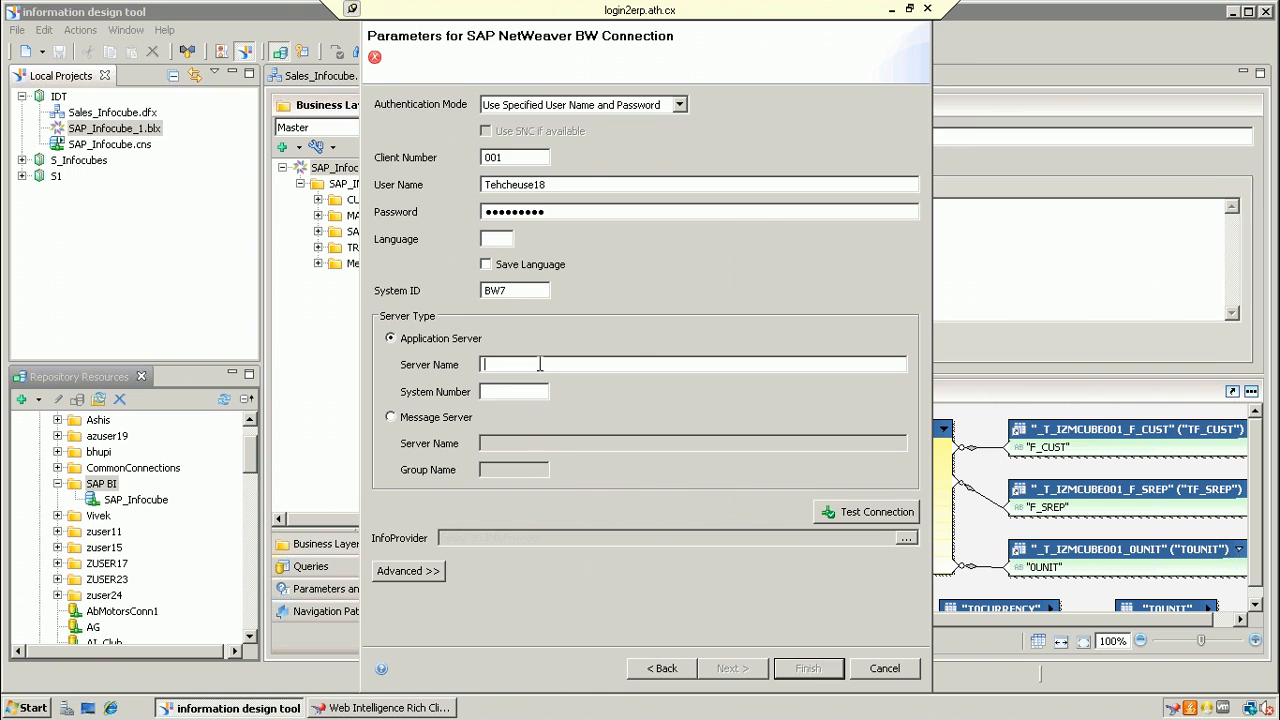
text(BODS40)
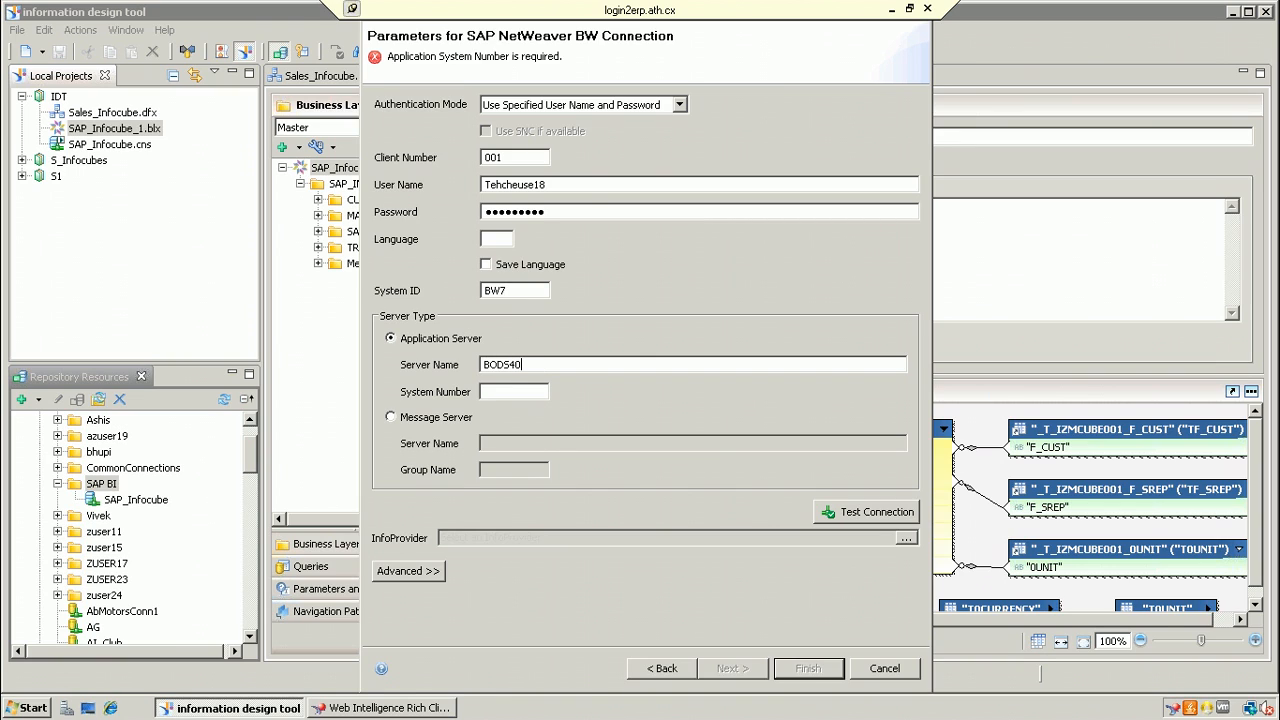
text(25)
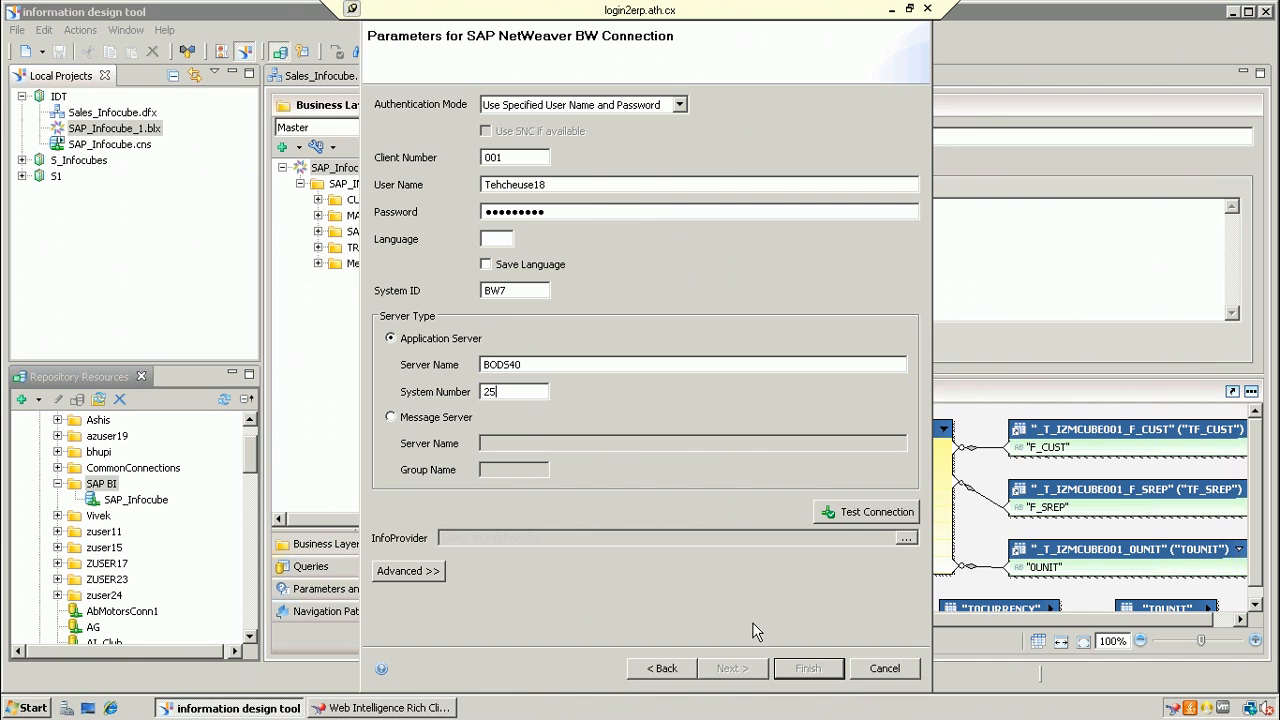
click(873, 514)
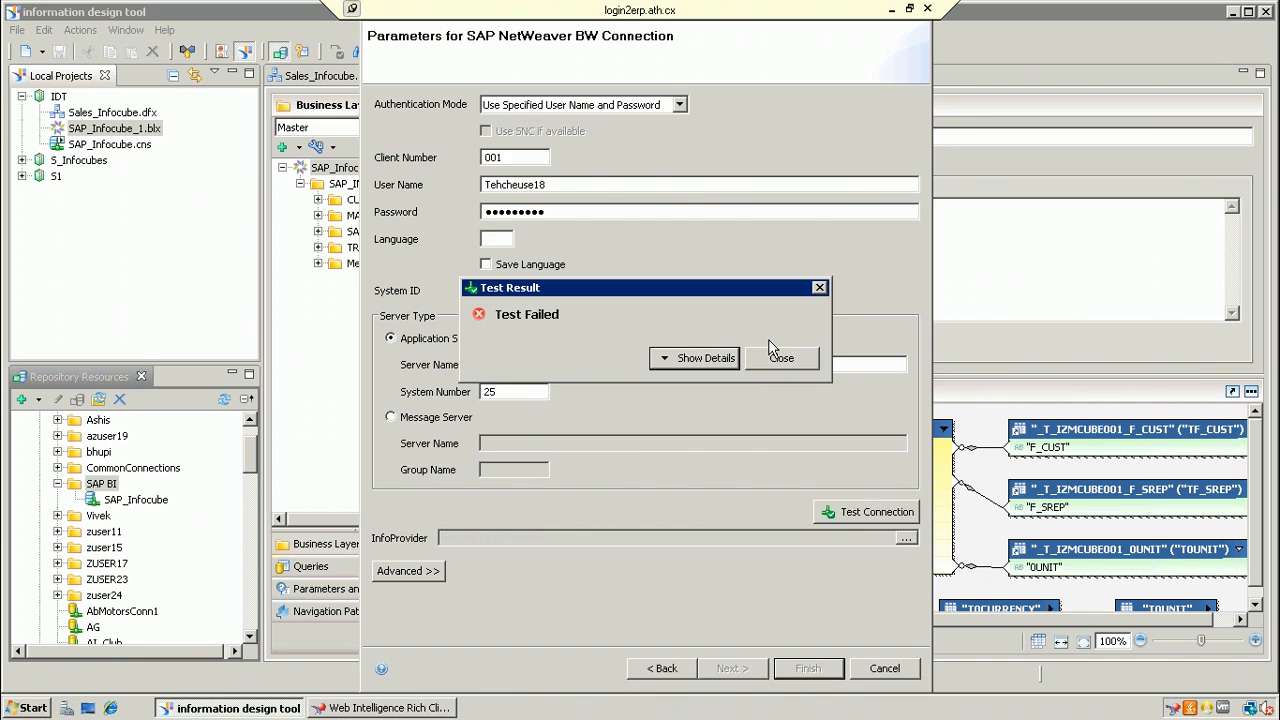
click(805, 364)
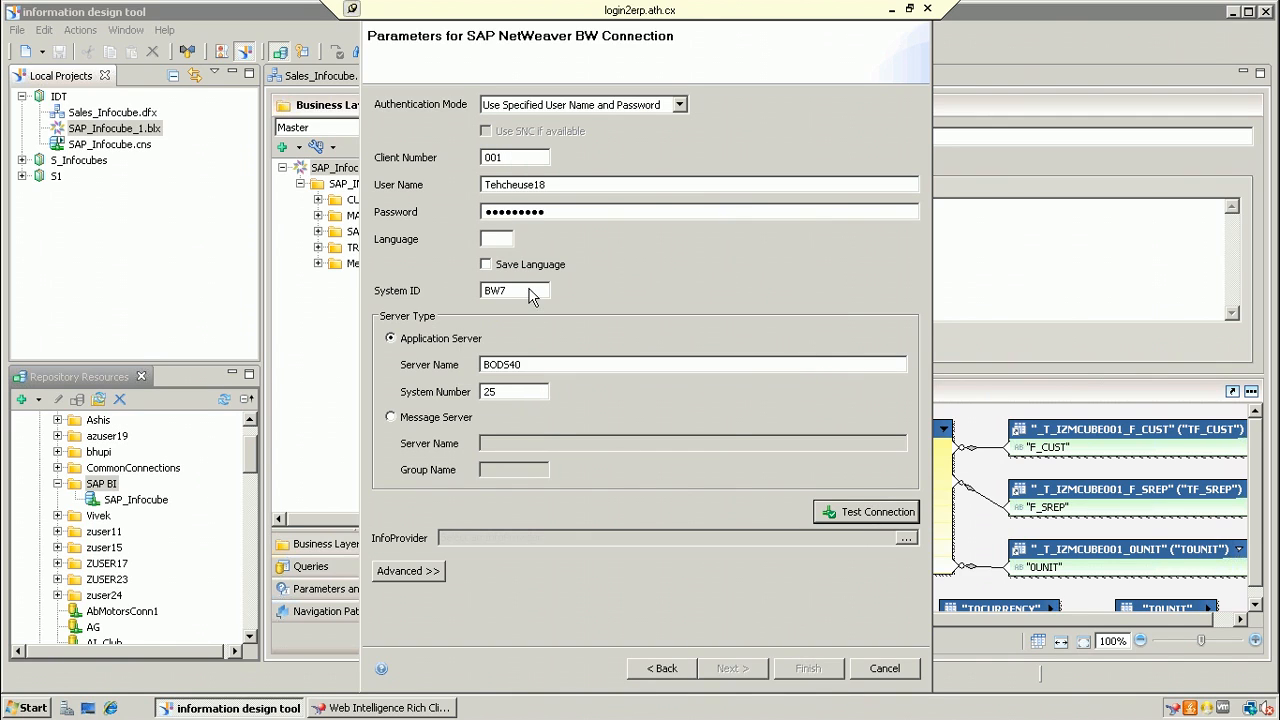
Step: Recheck the password and user name fields and retest; the connection still fails
click(568, 210)
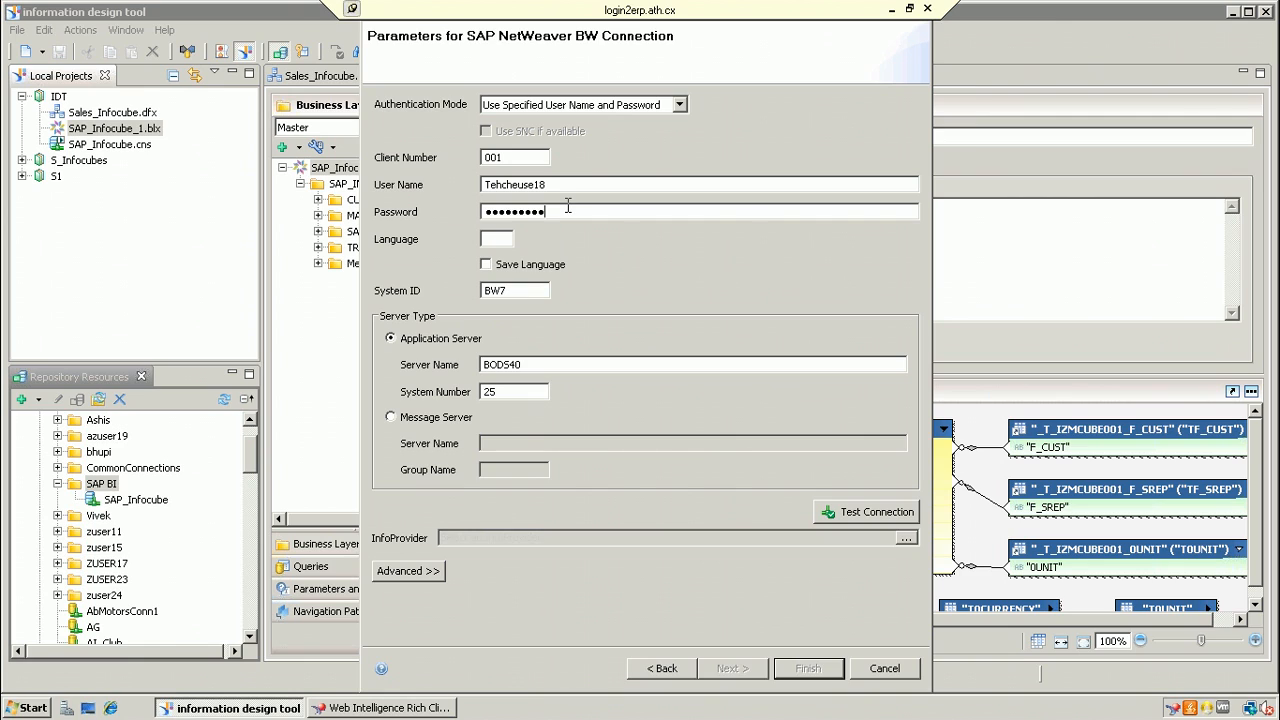
double_click(568, 207)
click(534, 184)
click(902, 513)
click(778, 358)
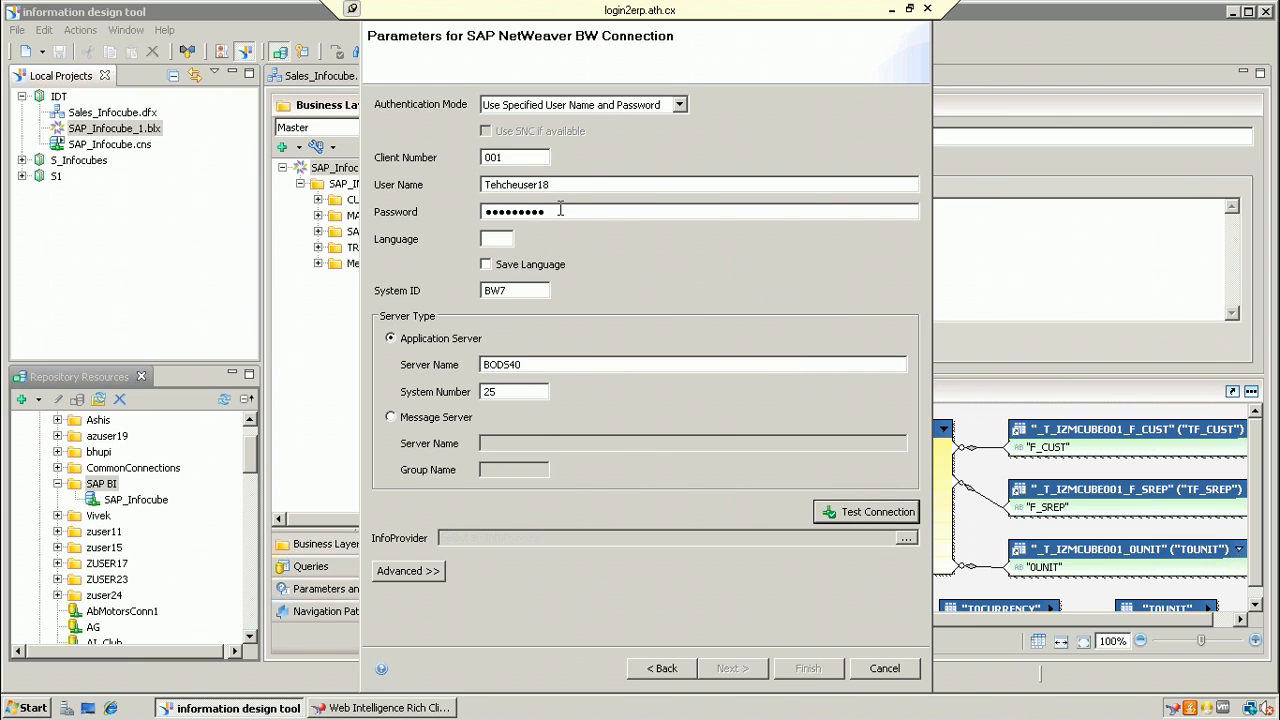
Step: Correct the misspelled user name and rerun the test, which now succeeds
click(581, 183)
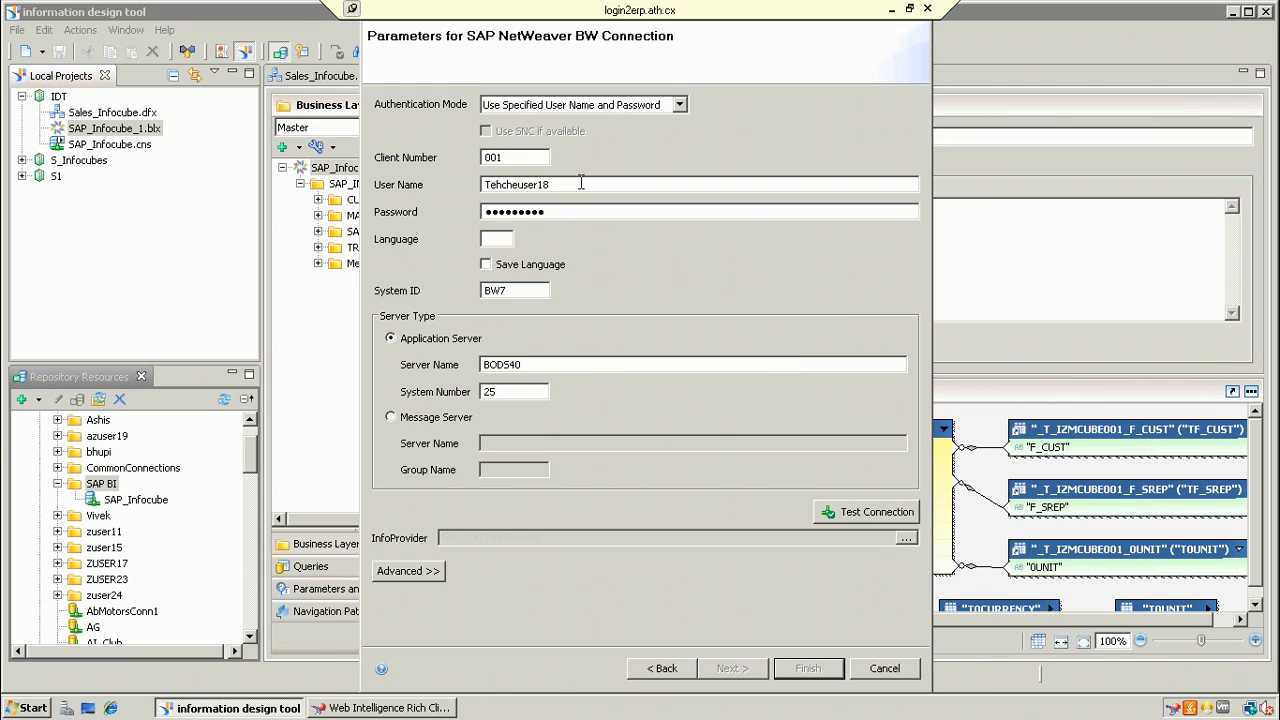
double_click(519, 185)
text(T)
text(echeuser18)
click(836, 508)
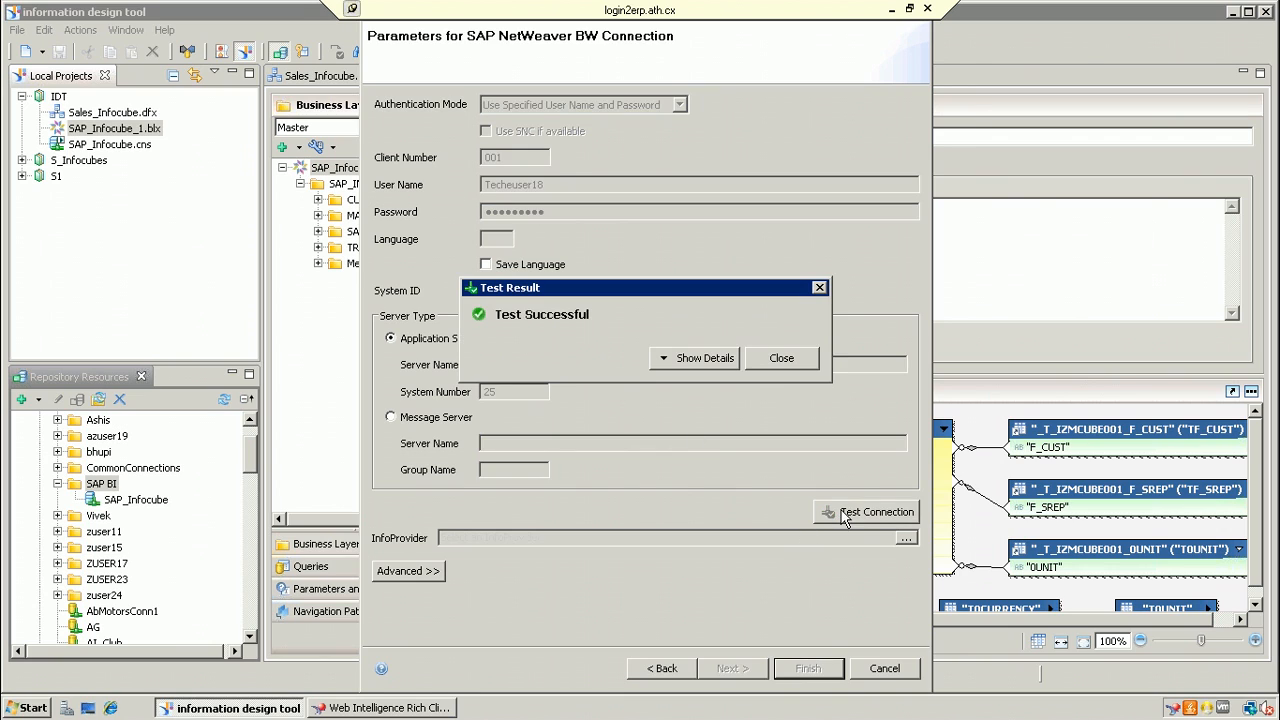
click(782, 358)
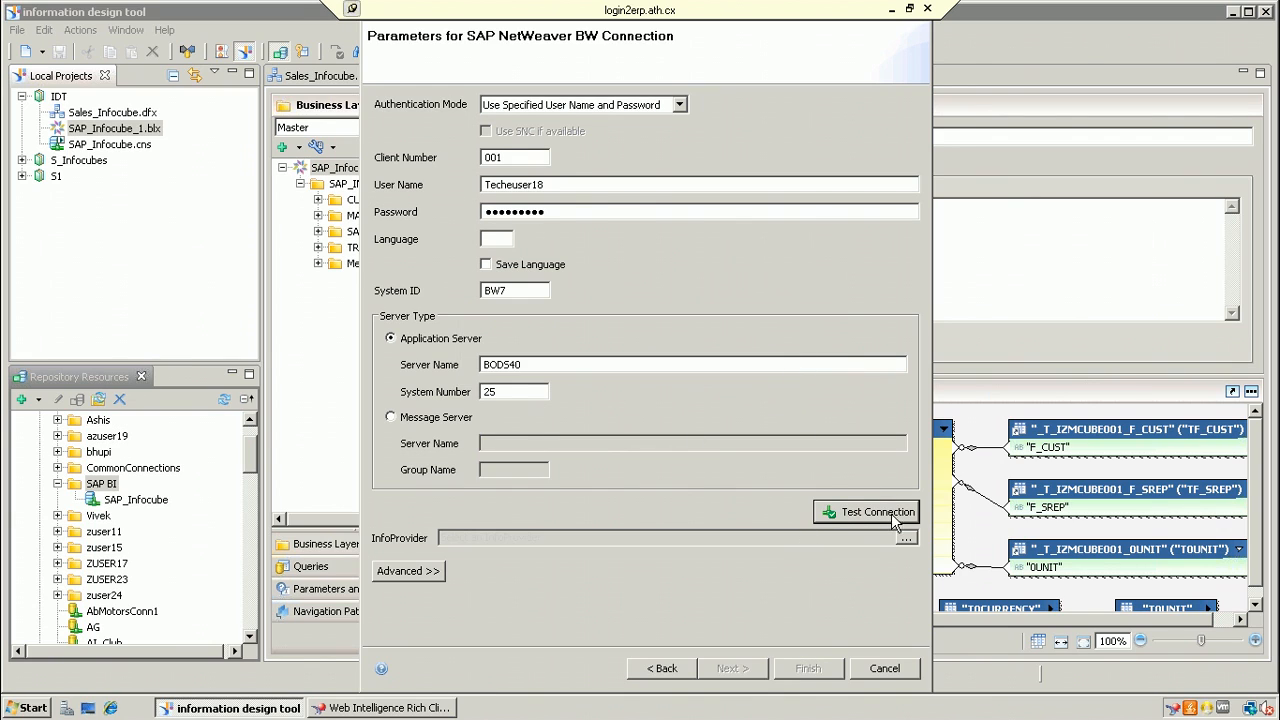
click(906, 540)
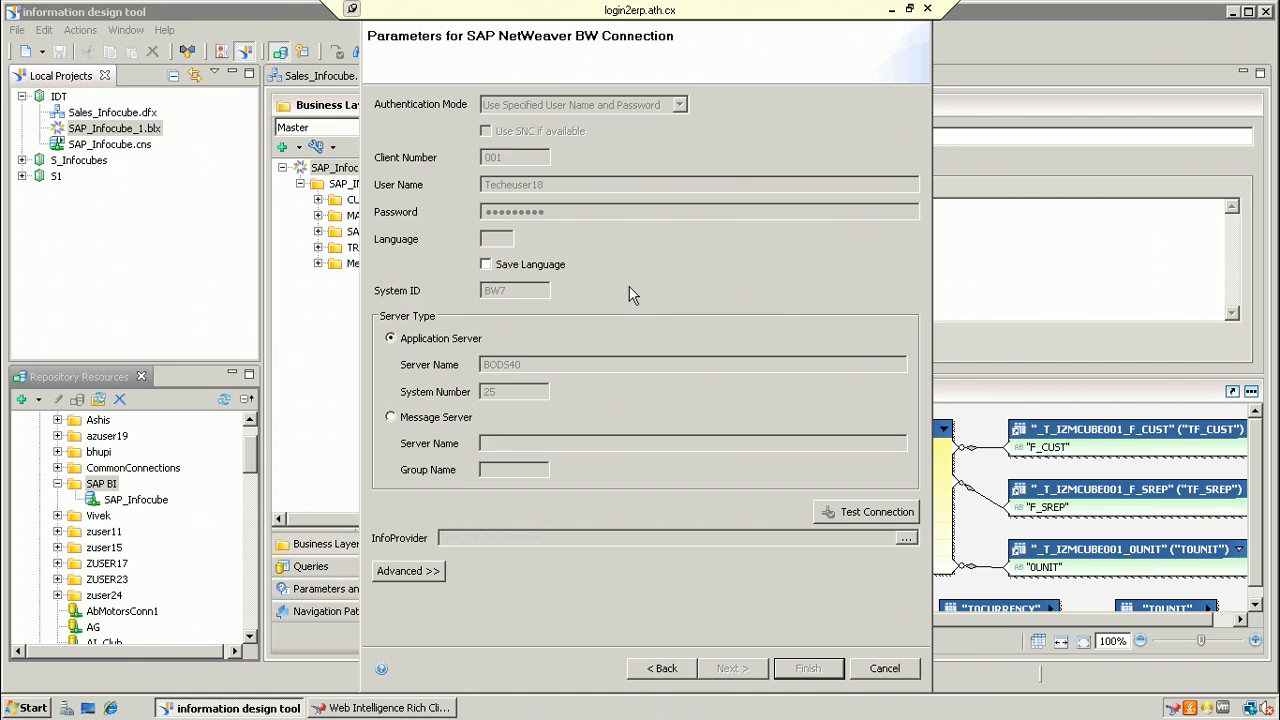
Step: Filter the InfoProvider list to DataStore Object only, hiding Master Data, InfoCube, VirtualProvider, MultiProvider and Hybrid Provider
click(416, 236)
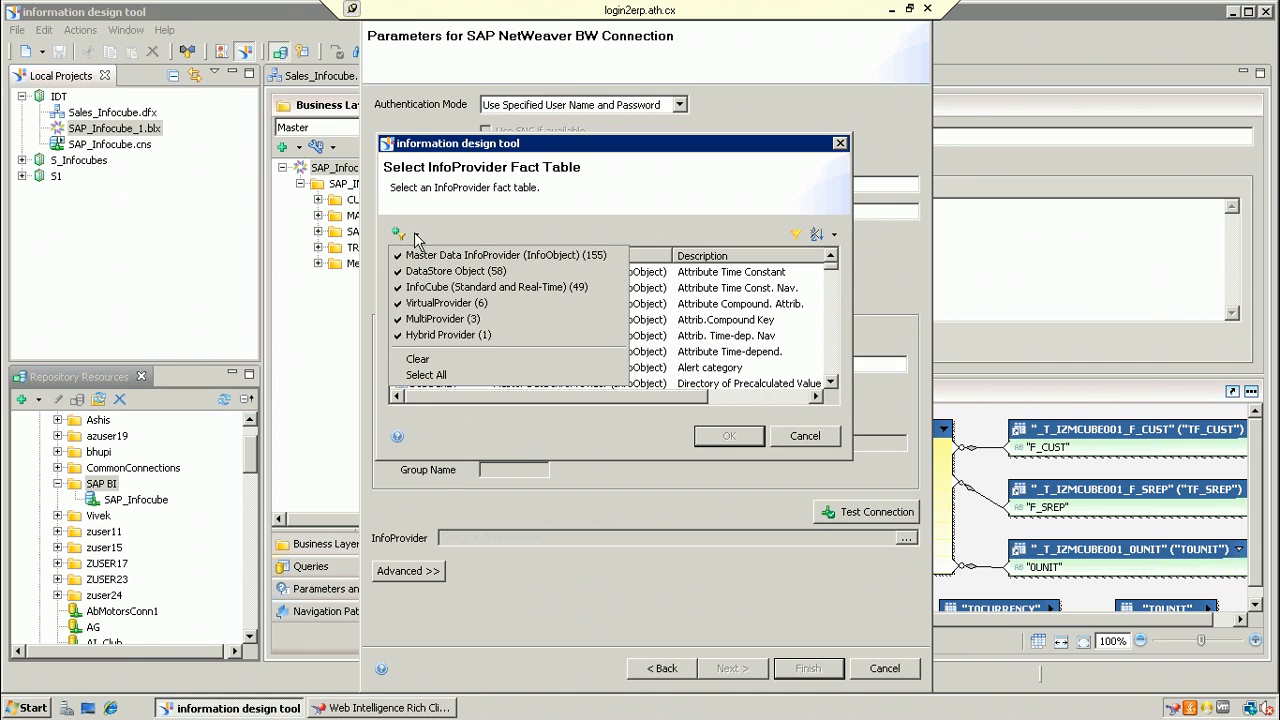
click(425, 256)
click(416, 236)
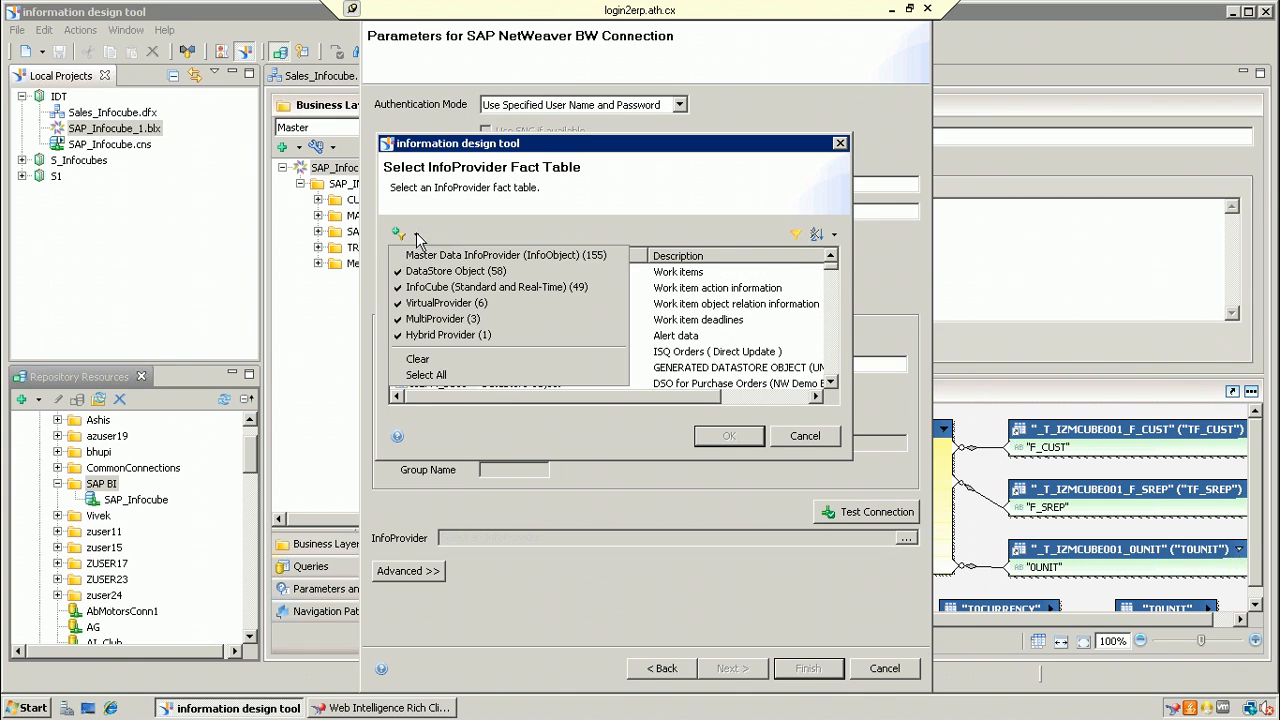
click(436, 287)
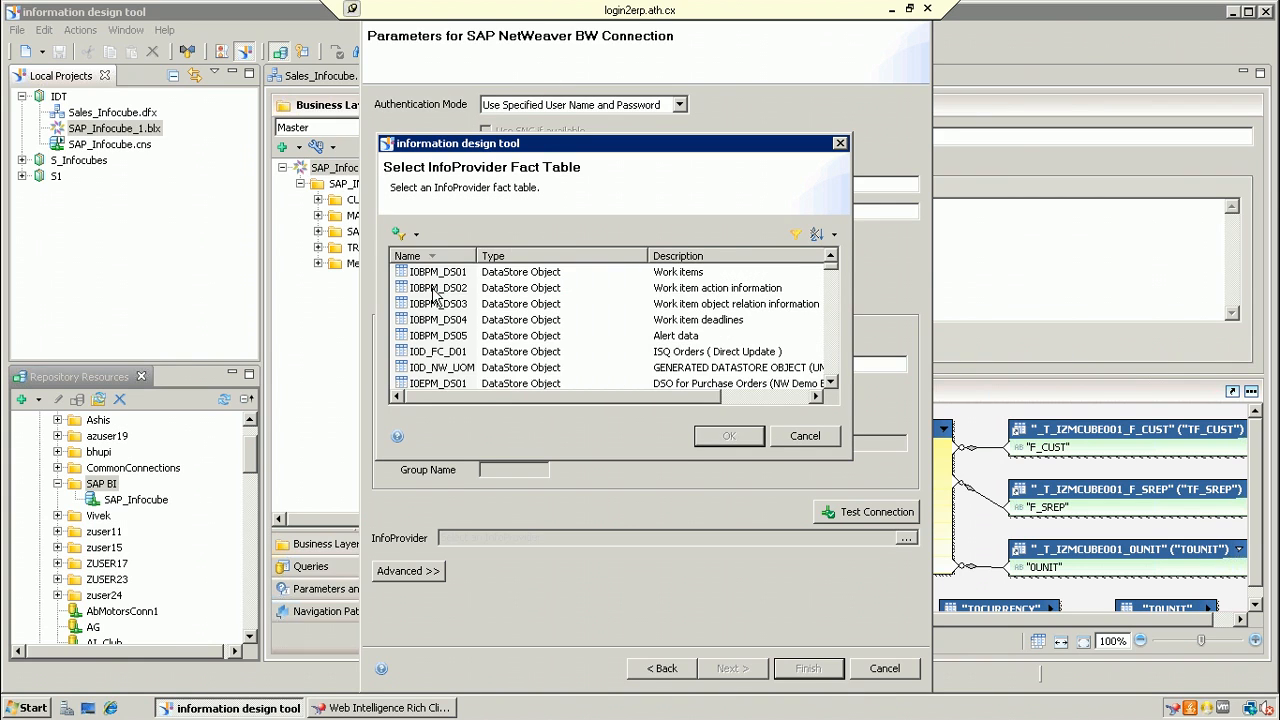
click(416, 236)
click(432, 305)
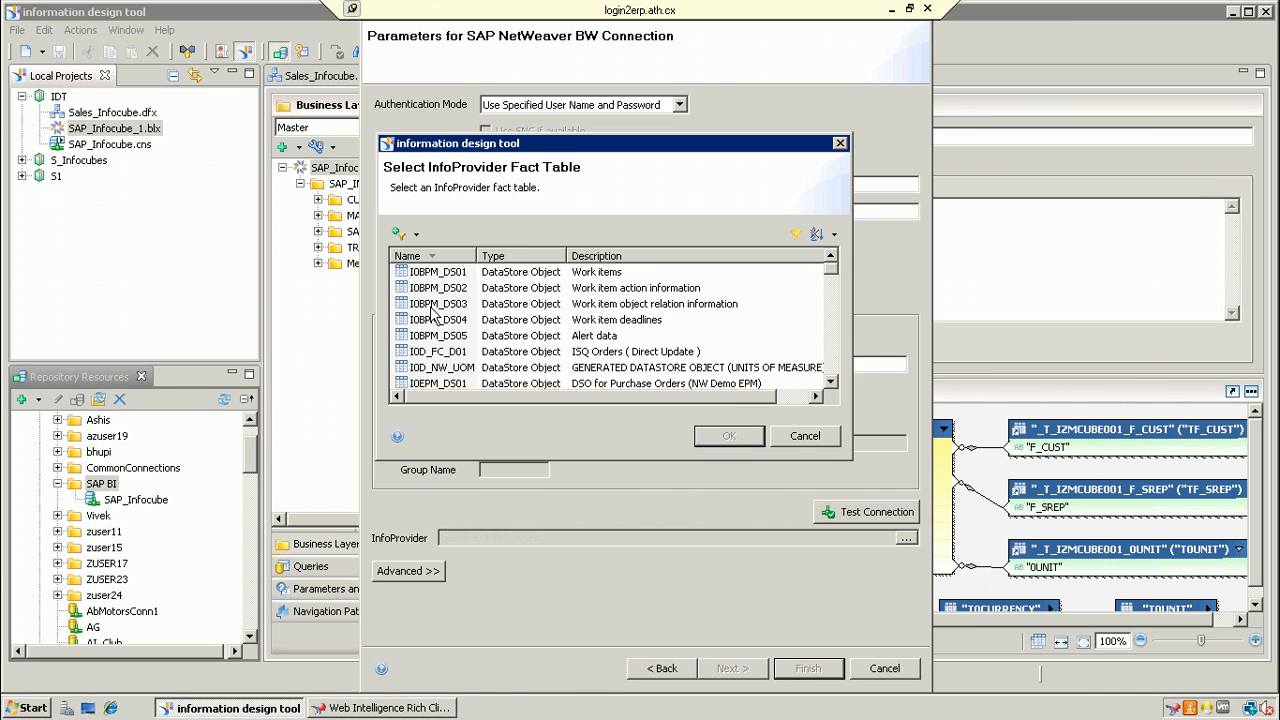
click(416, 236)
click(444, 322)
click(418, 236)
click(447, 336)
click(418, 236)
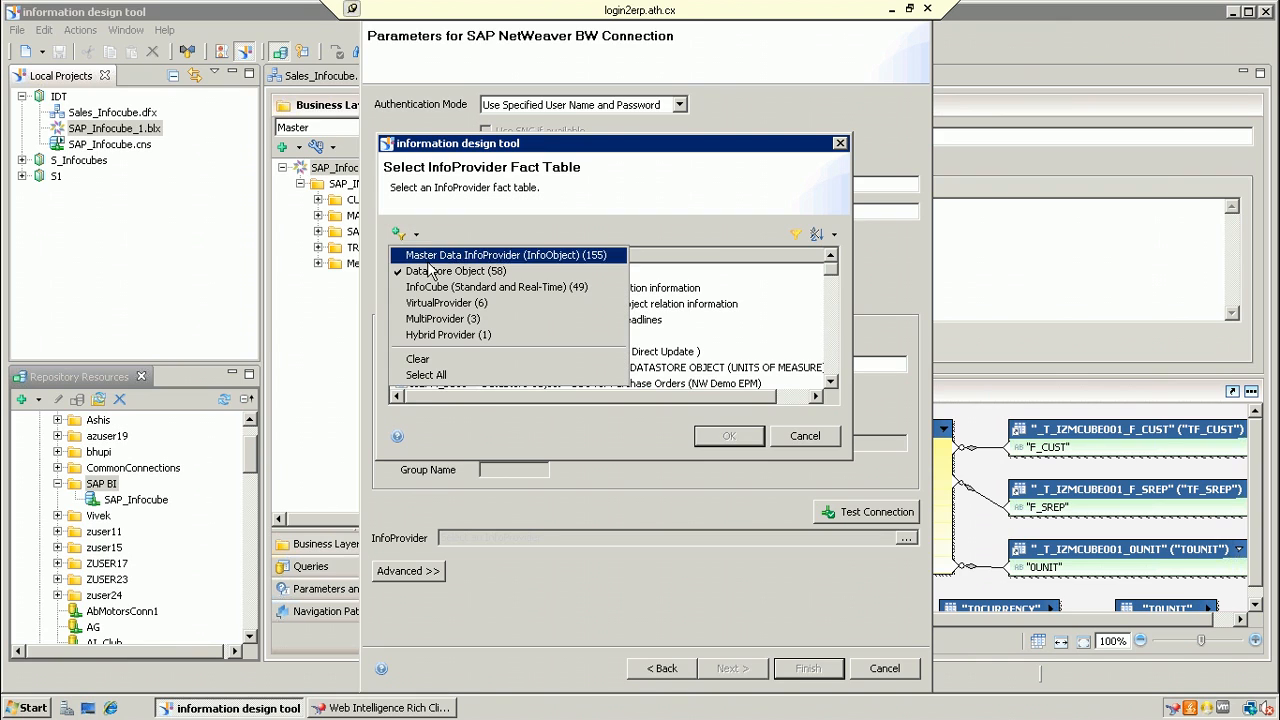
click(755, 275)
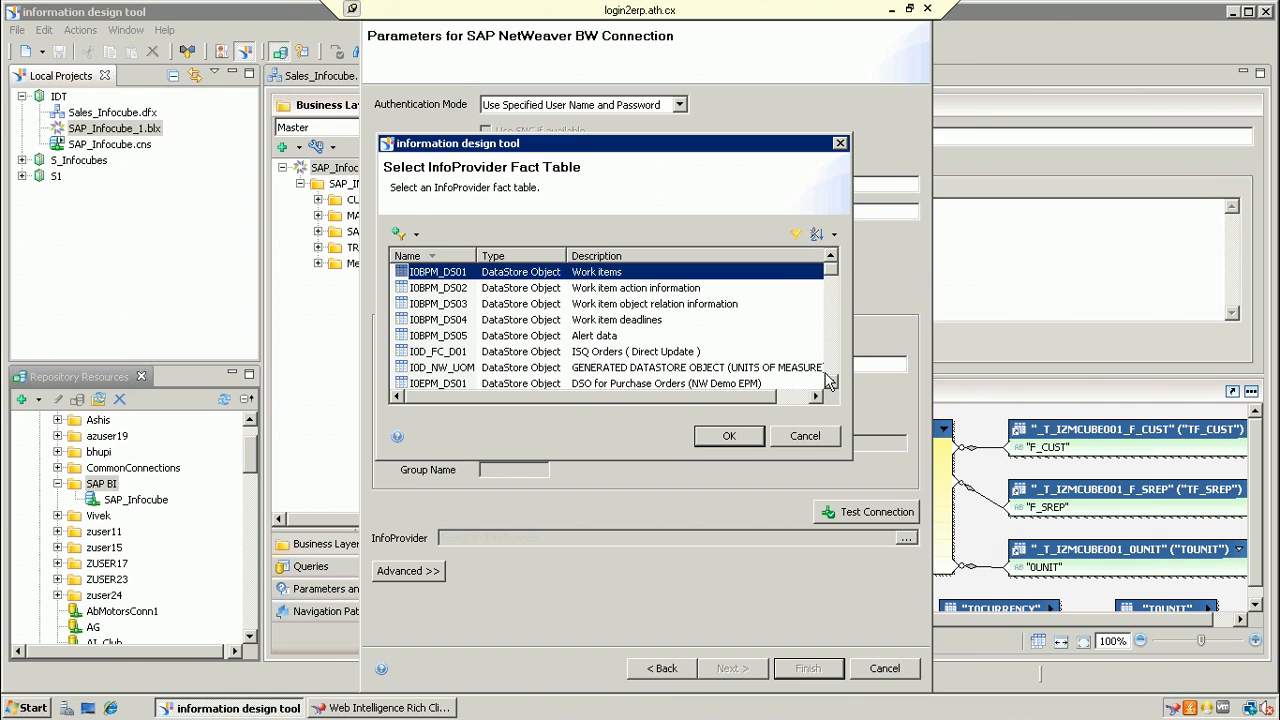
Step: Scroll to the IZDSO_WO1 DataStore object and confirm it as the InfoProvider
click(831, 383)
click(831, 383)
click(831, 383)
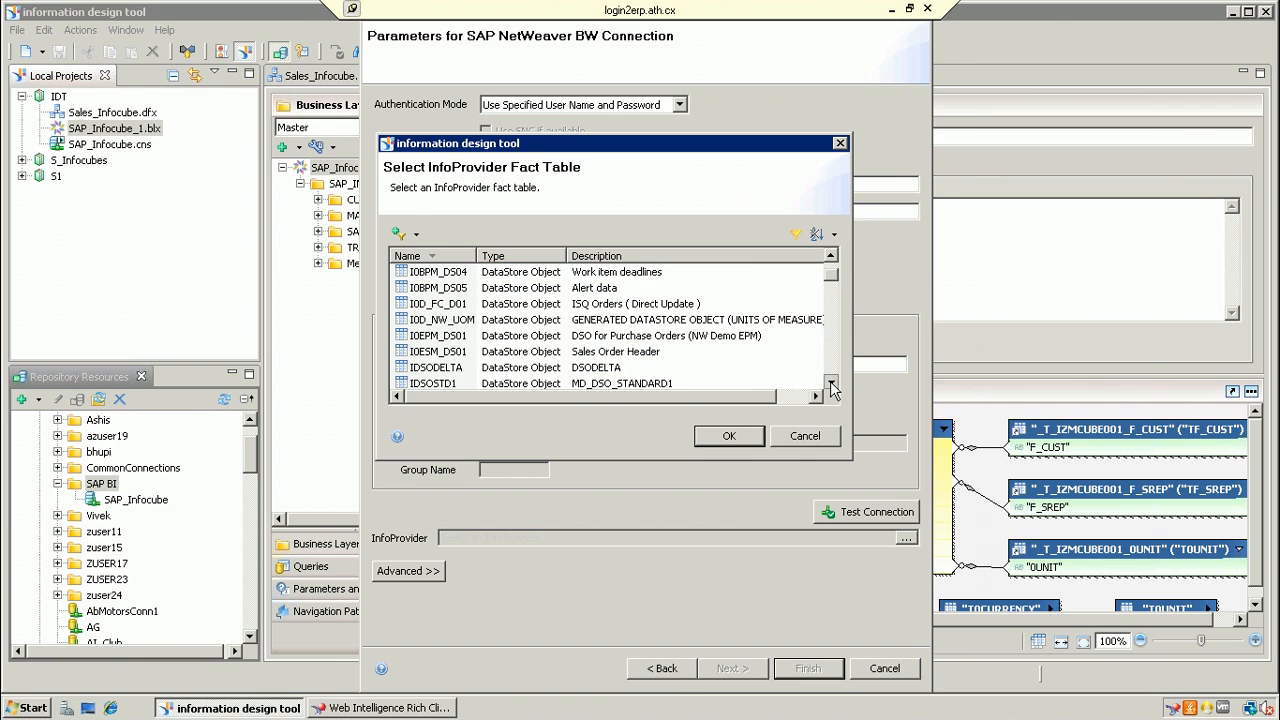
click(831, 383)
click(831, 383)
click(831, 383)
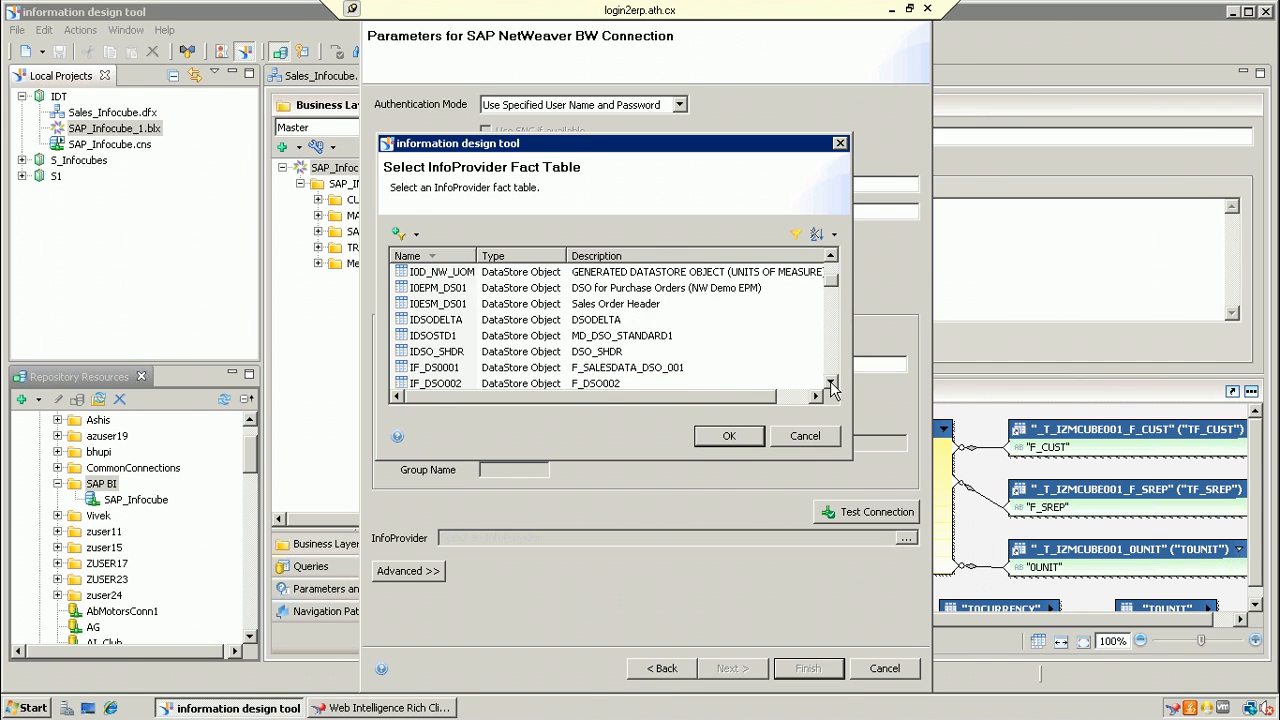
click(831, 383)
click(831, 383)
click(831, 383)
click(831, 383)
click(831, 383)
click(831, 383)
click(831, 383)
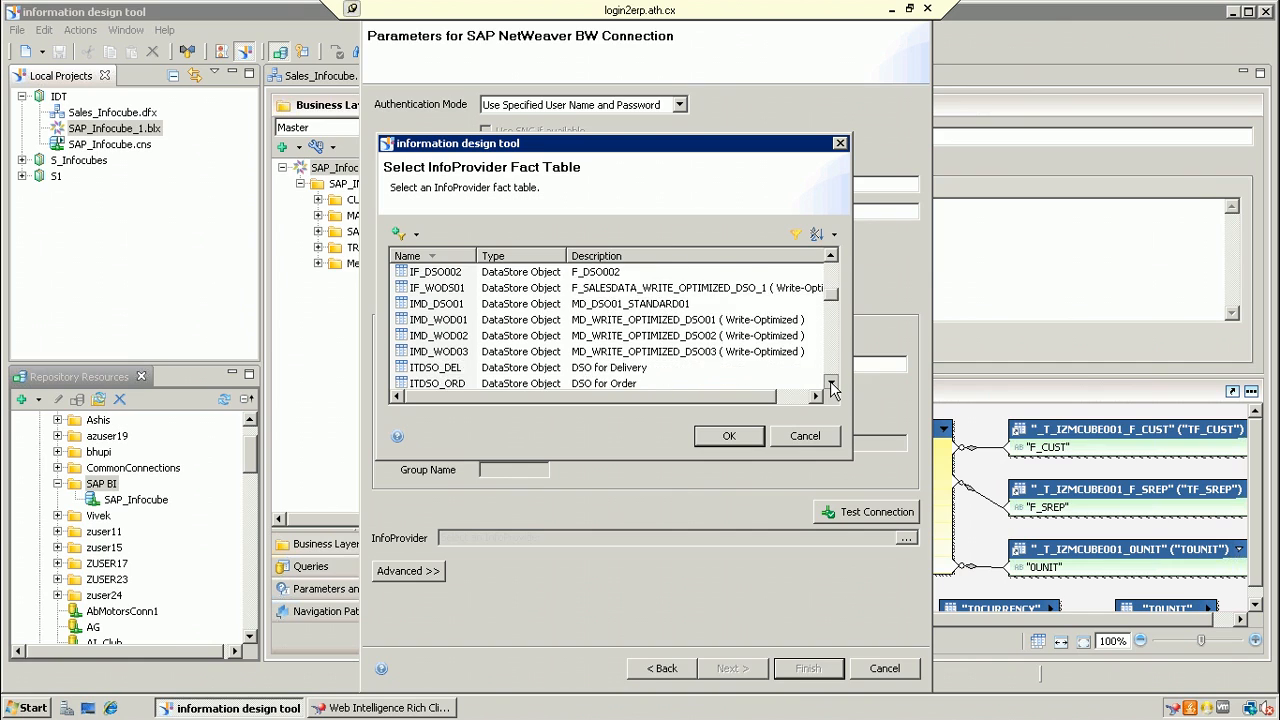
click(831, 383)
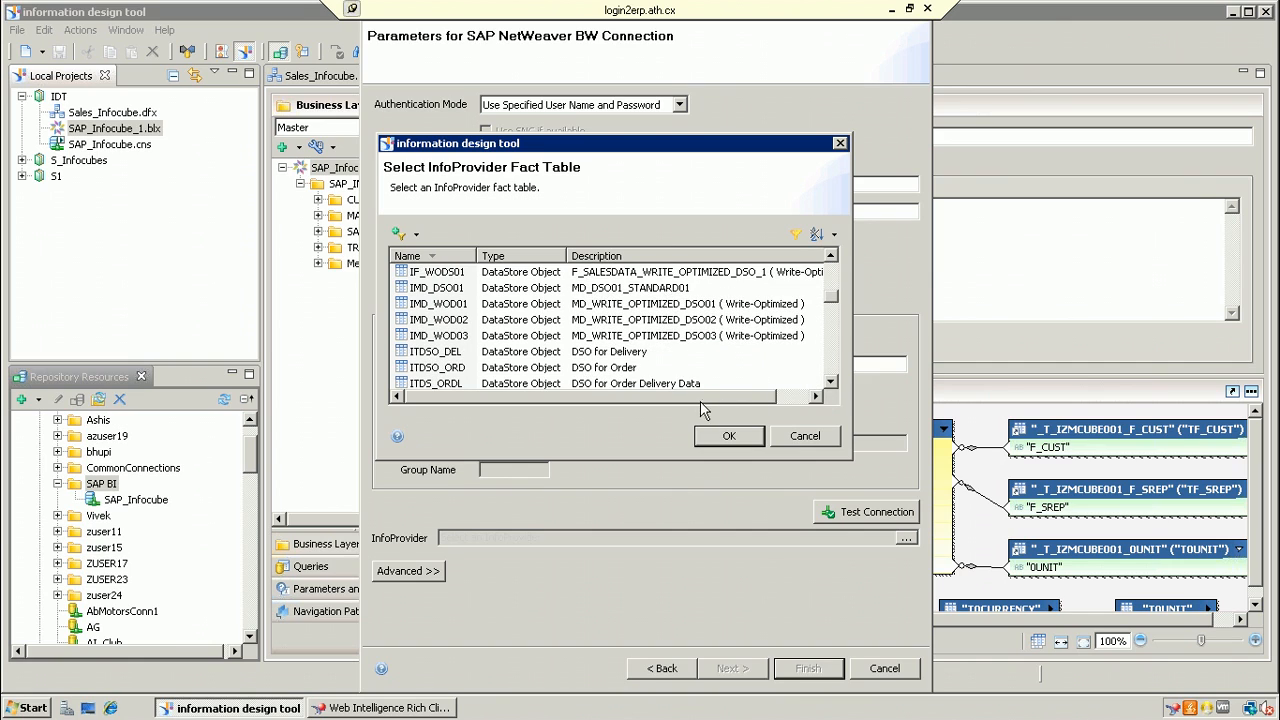
click(831, 383)
click(831, 383)
click(831, 383)
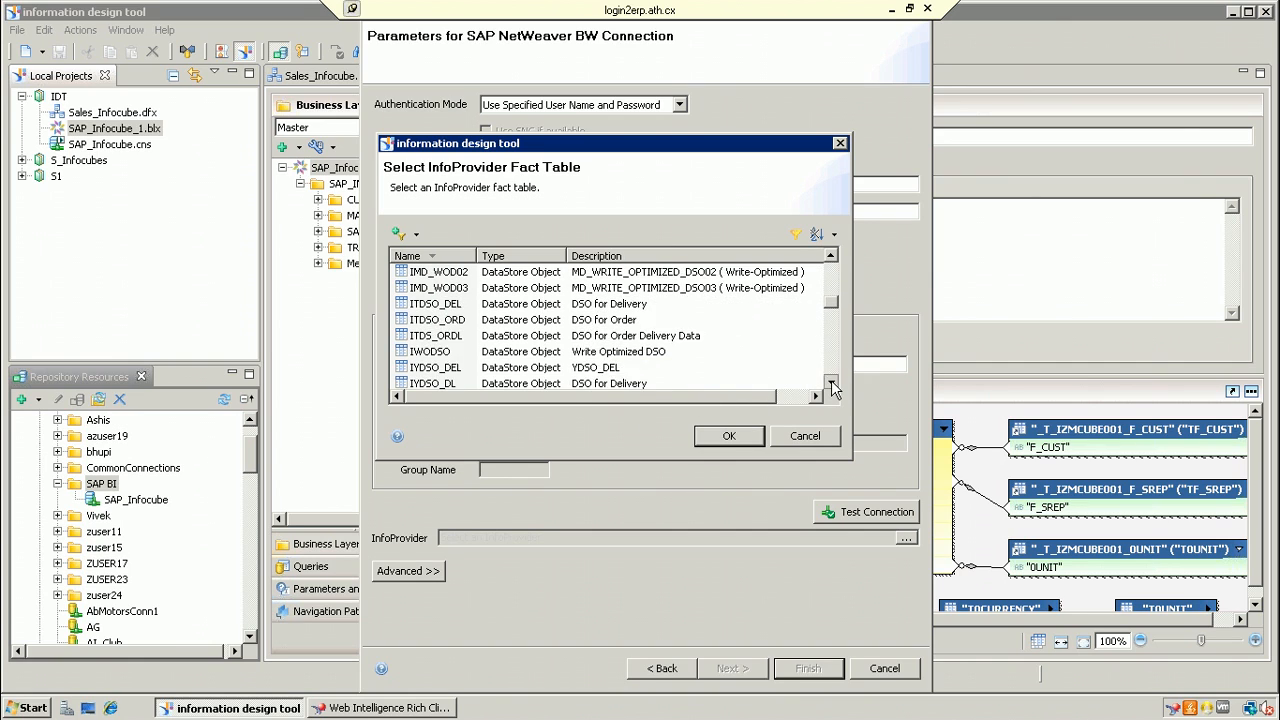
click(831, 383)
click(831, 383)
click(831, 383)
click(831, 383)
click(831, 383)
click(831, 383)
click(831, 383)
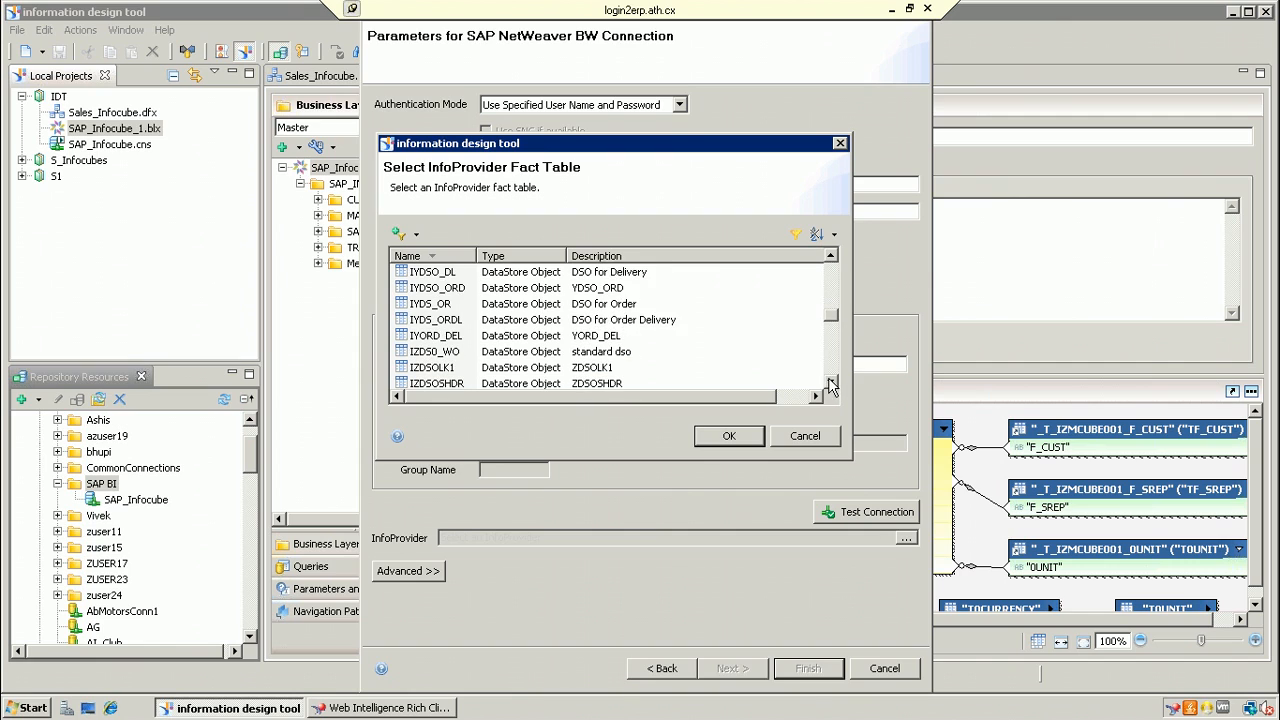
drag(834, 324, 836, 362)
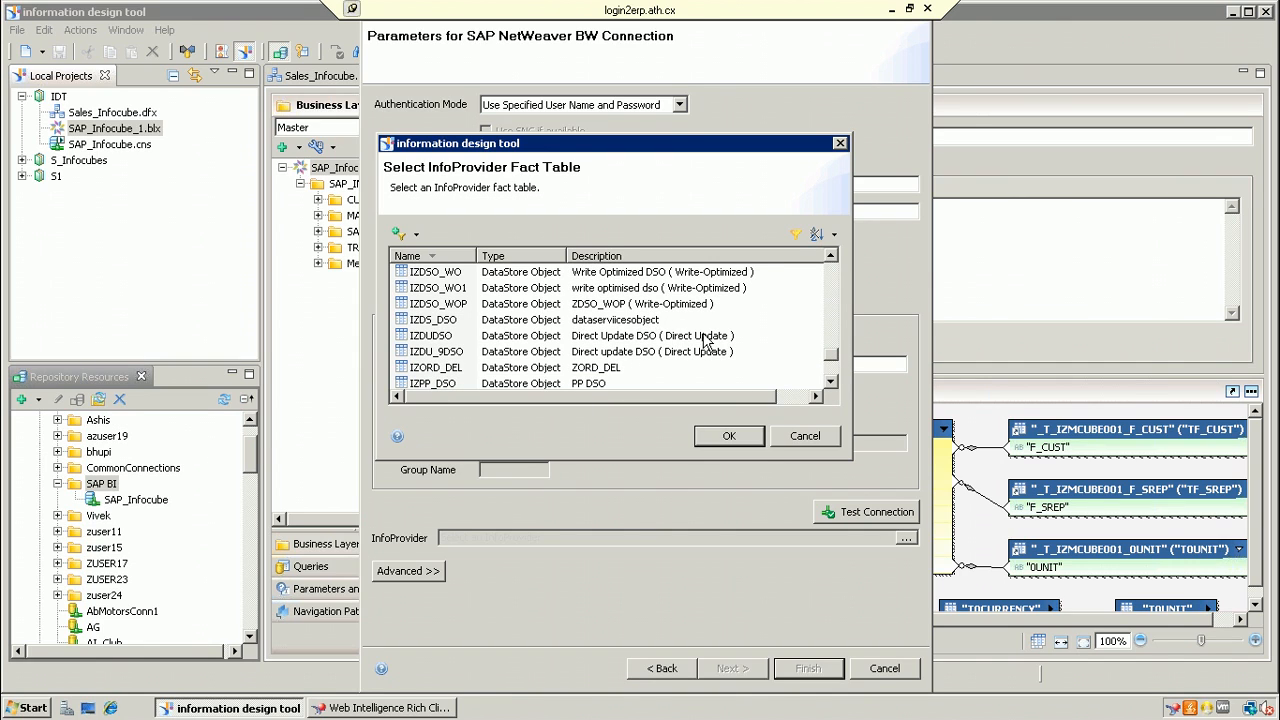
click(687, 291)
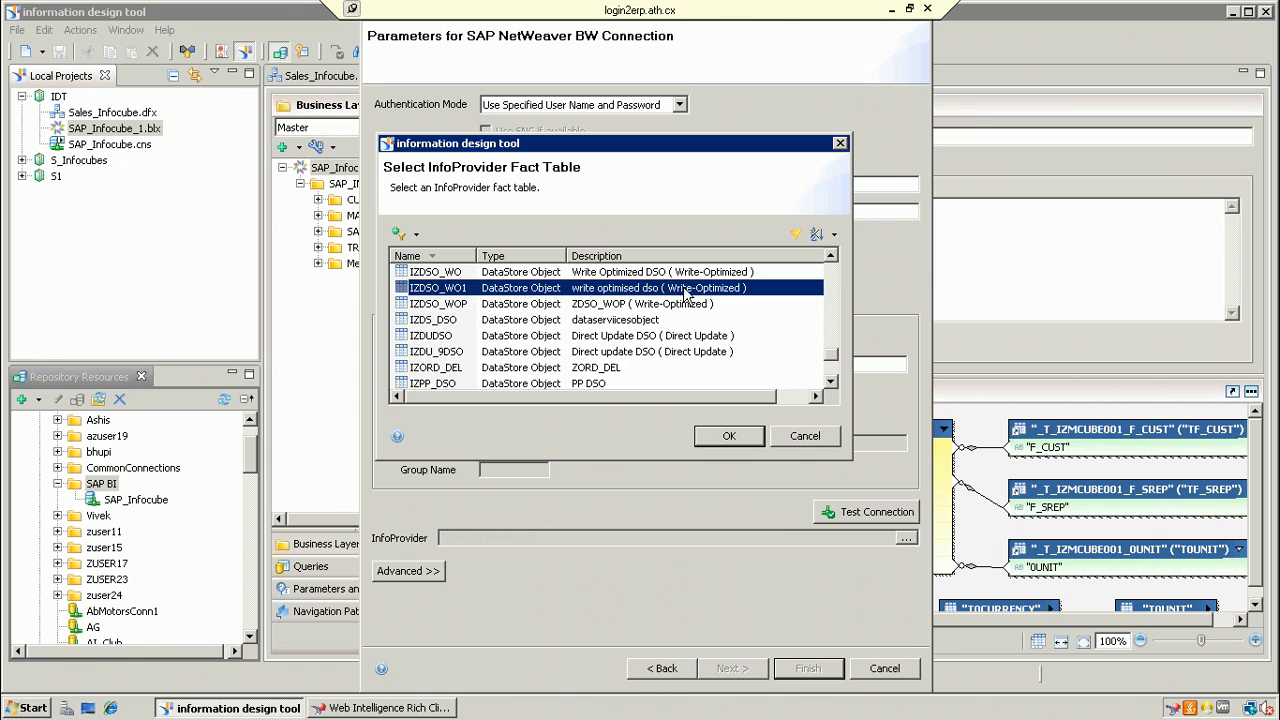
click(741, 440)
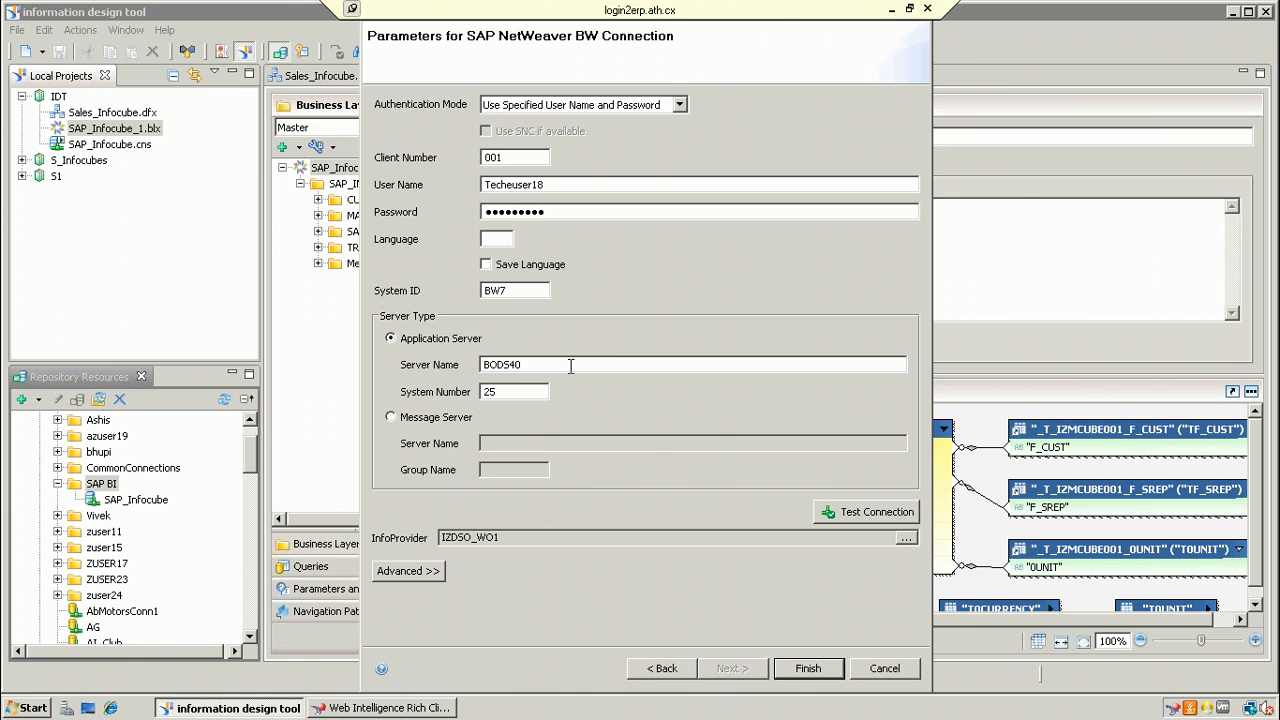
Step: Reopen the InfoProvider browser and cancel it, leaving IZDSO_WO1 unchanged
click(905, 538)
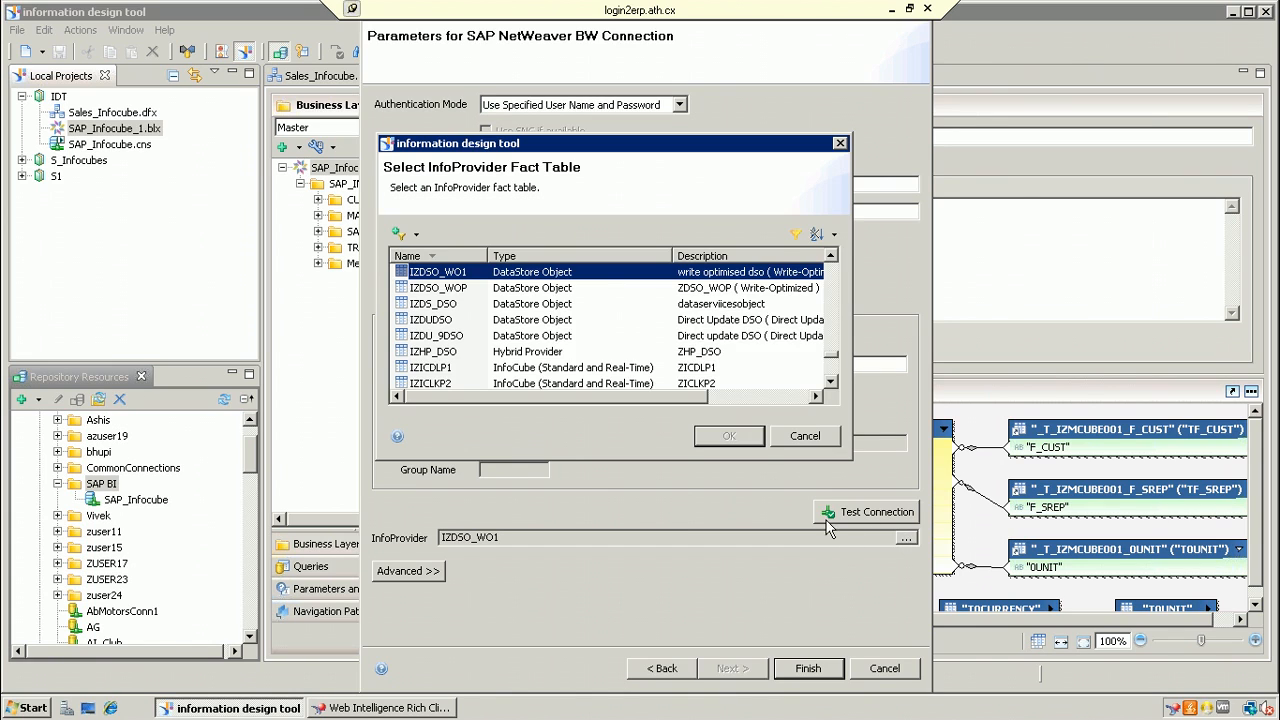
click(418, 236)
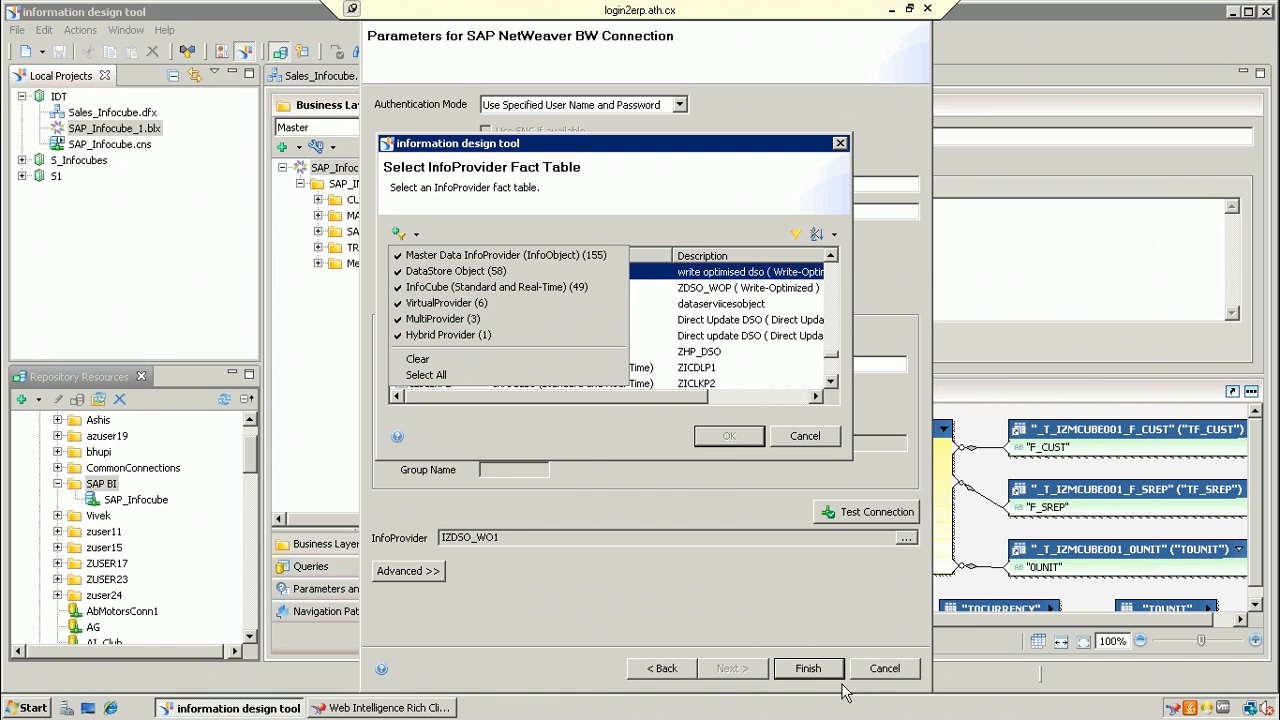
click(888, 666)
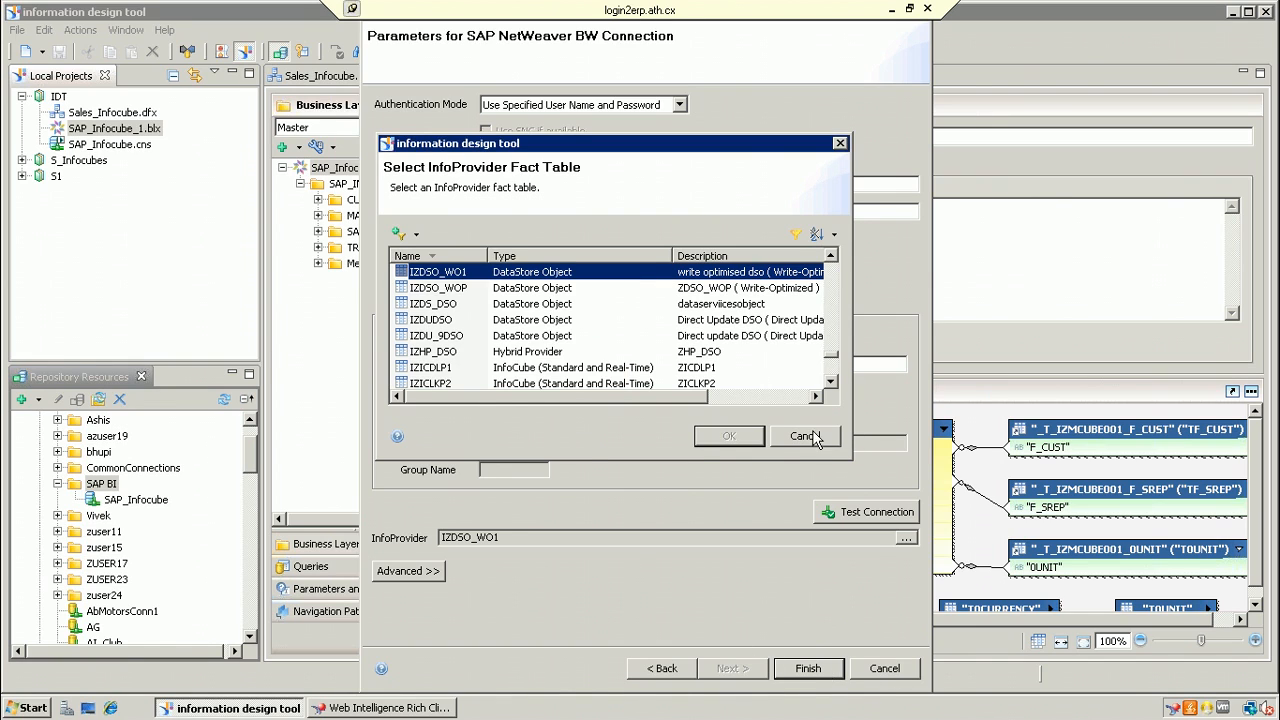
click(808, 436)
Step: Finish publishing SAP_DSO and create its shortcut in the IDT local project
click(810, 678)
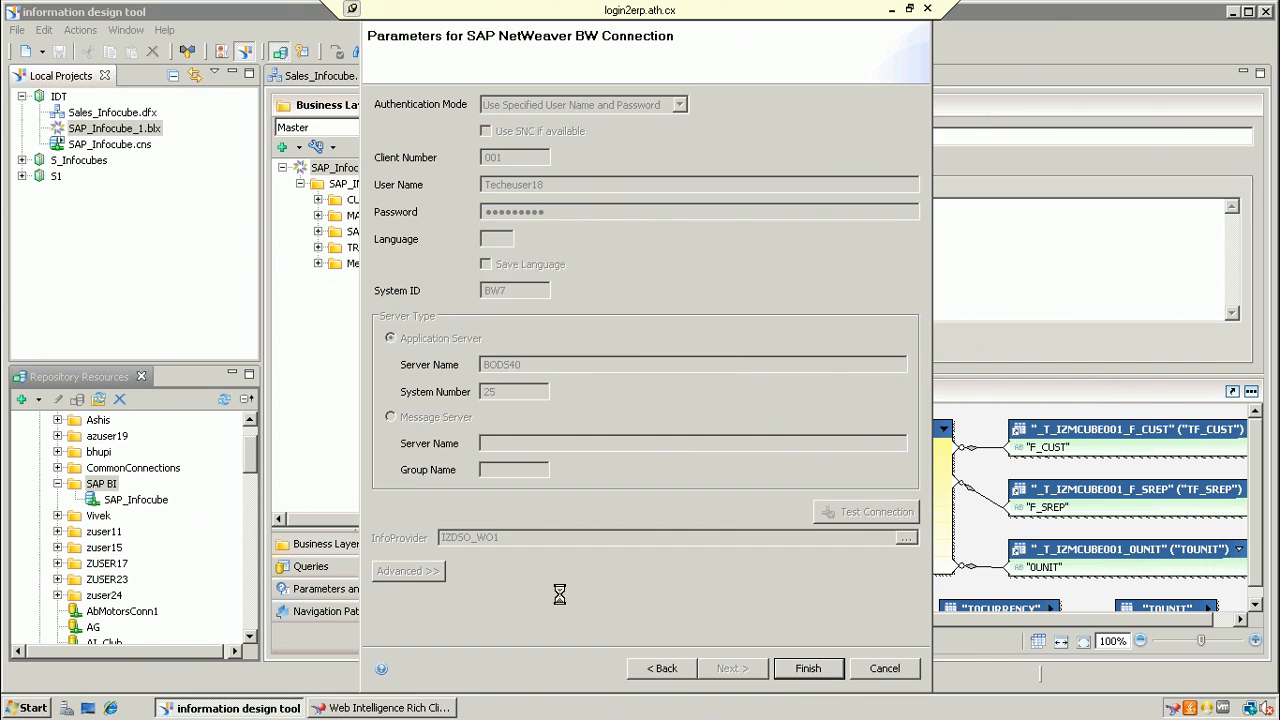
click(663, 378)
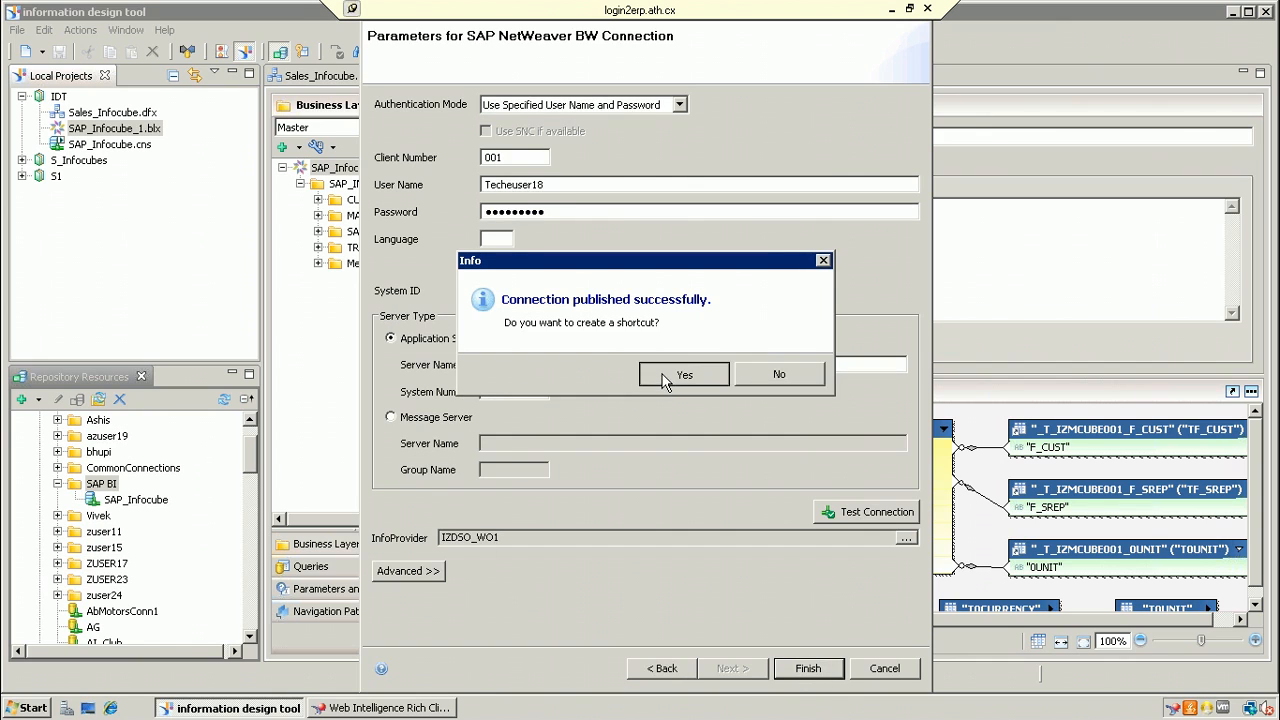
click(559, 161)
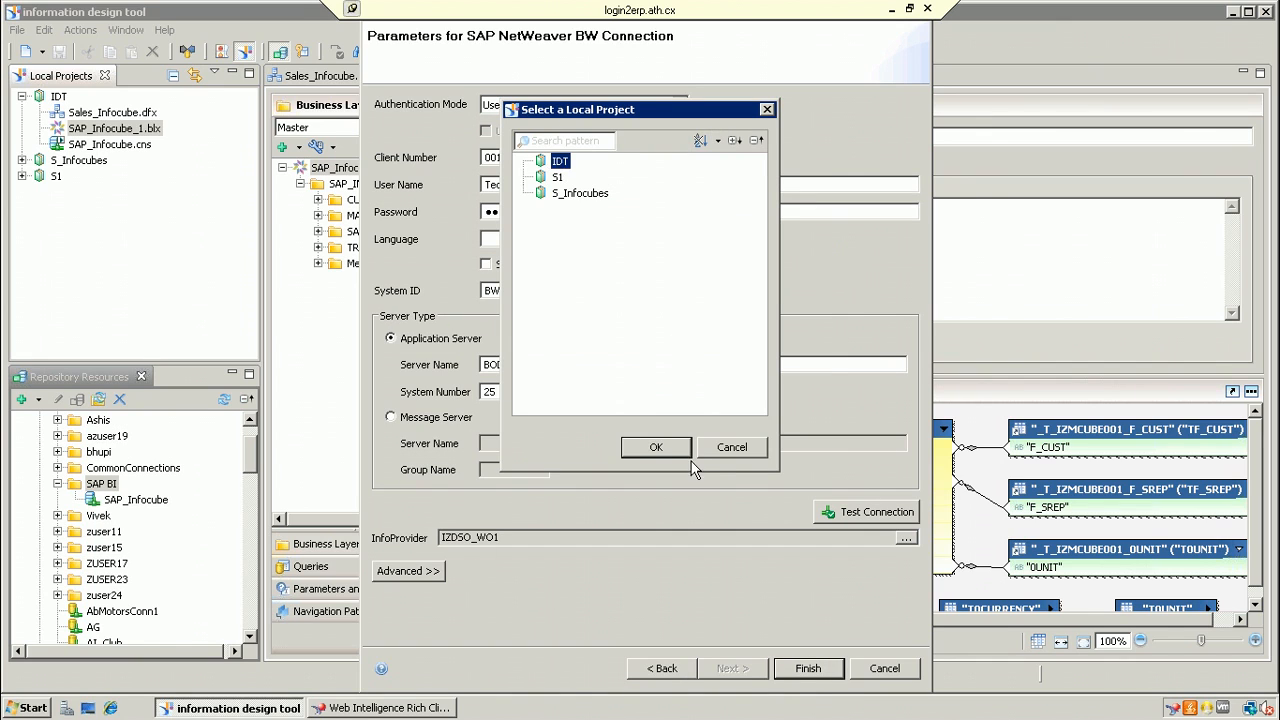
click(683, 451)
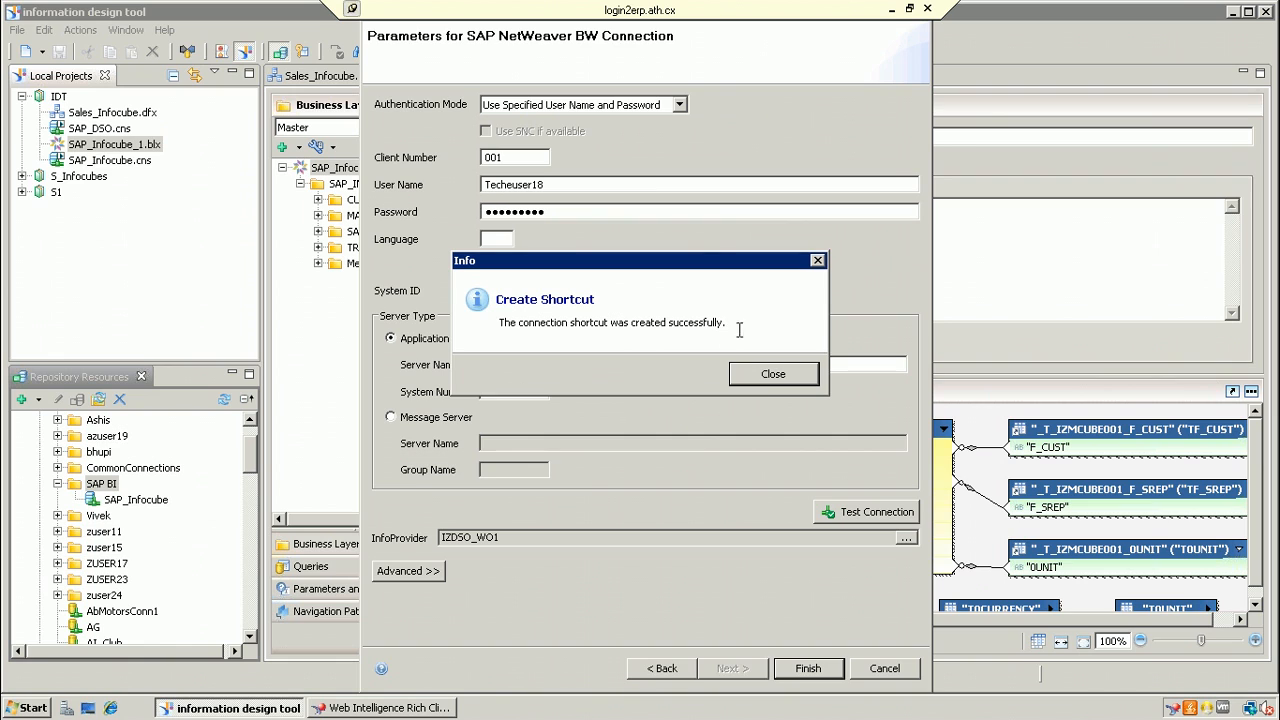
click(773, 374)
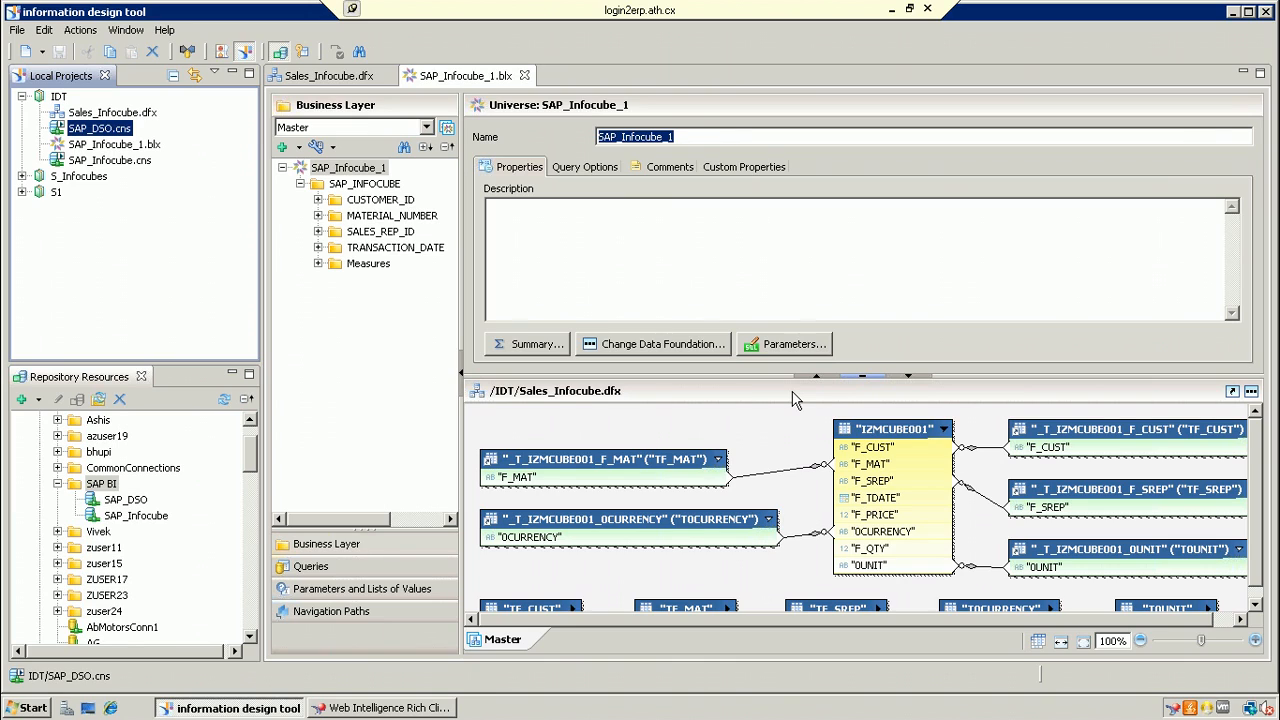
Step: Minimise the remote session and launch Paint with the mspaint Run command
click(891, 9)
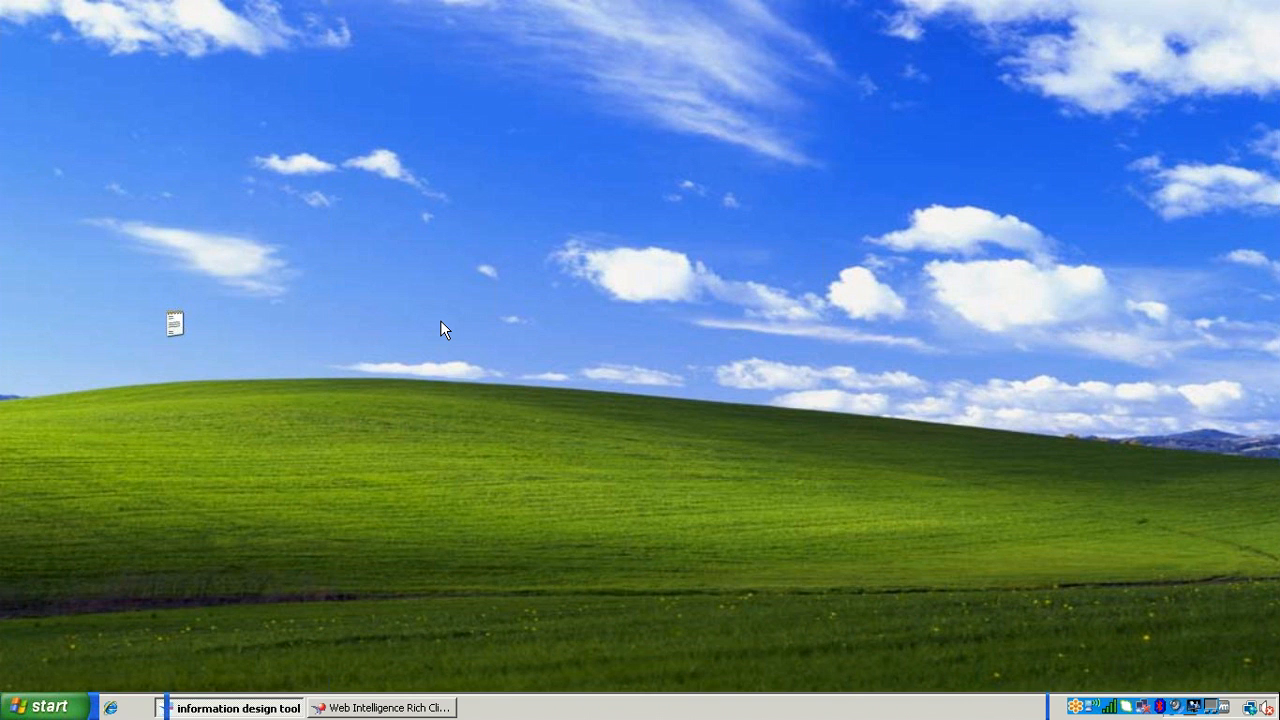
click(45, 706)
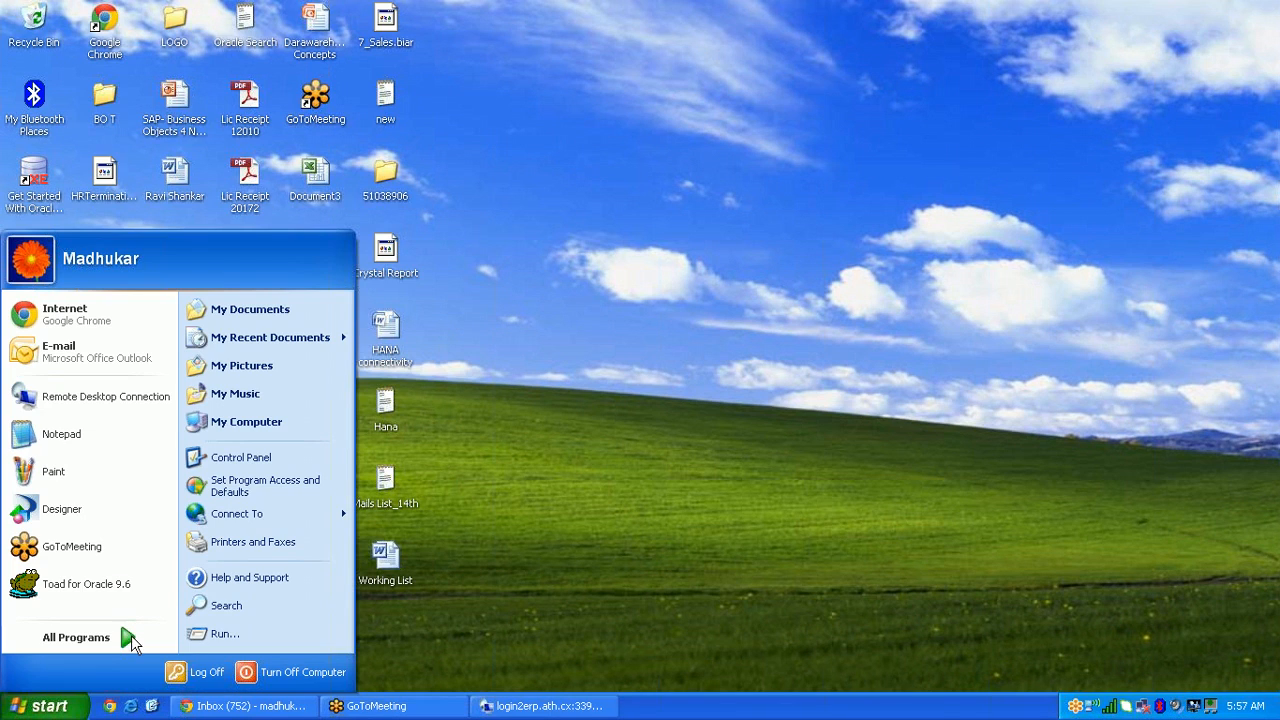
click(197, 634)
click(140, 662)
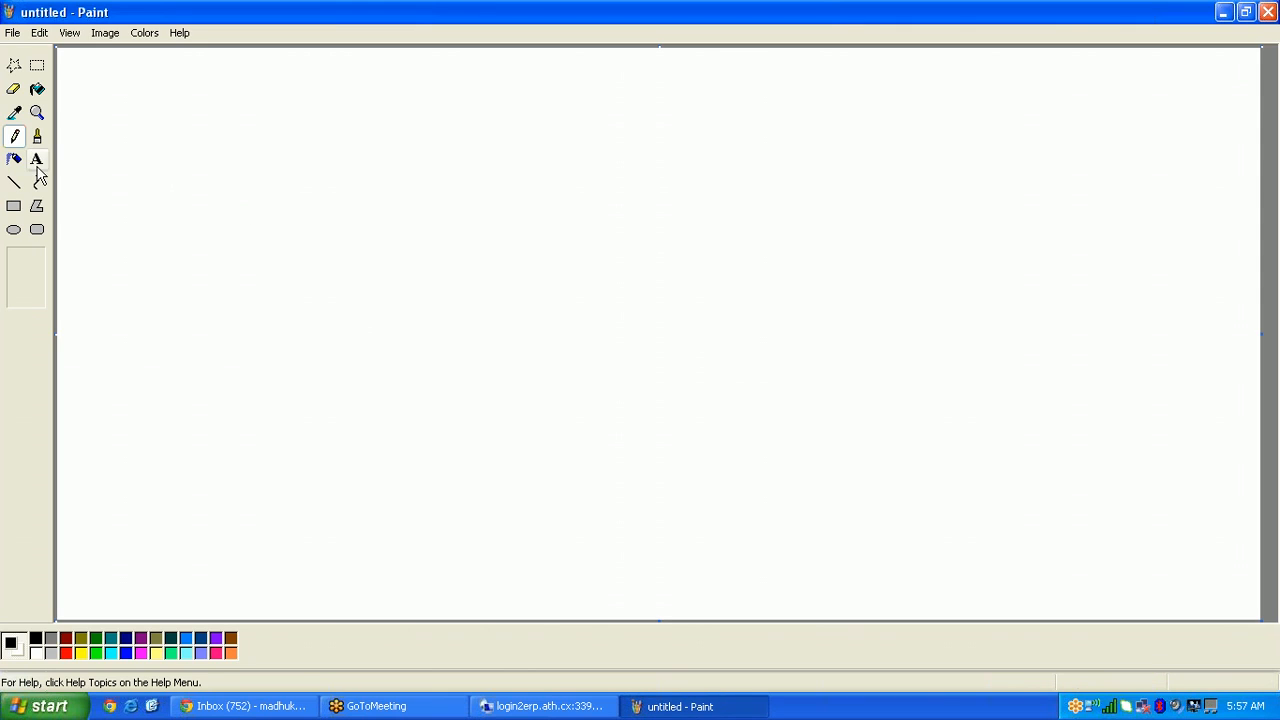
Step: Add the text labels 'BEX De' and 'WAD' side by side on the canvas
click(37, 159)
drag(363, 231, 580, 309)
text(BEX )
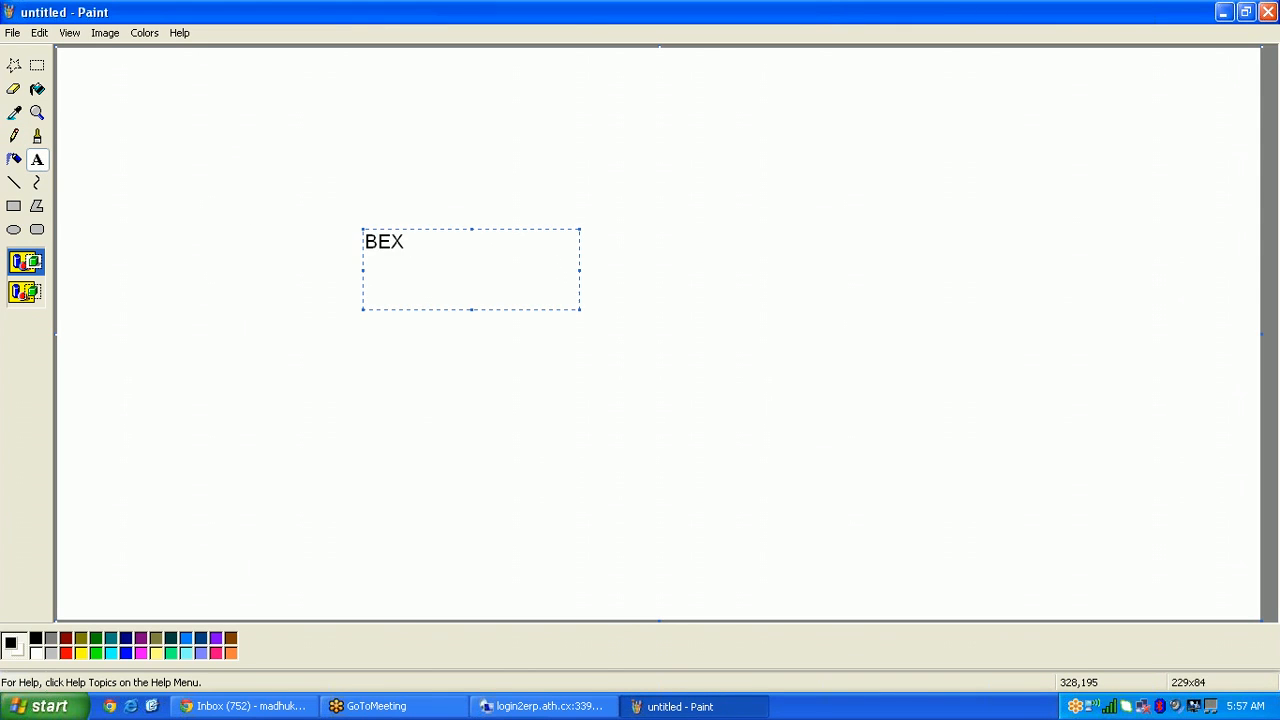
text(De)
click(540, 331)
drag(554, 228, 714, 275)
text(WA)
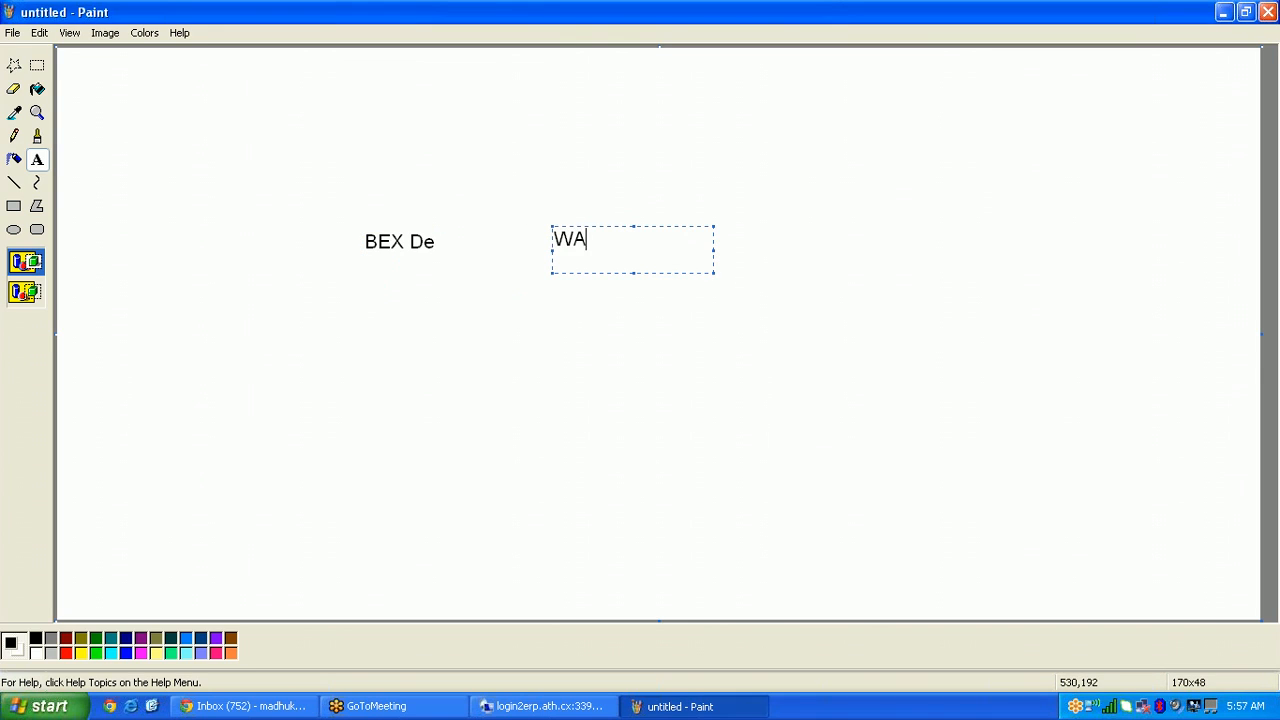
text(D)
click(665, 378)
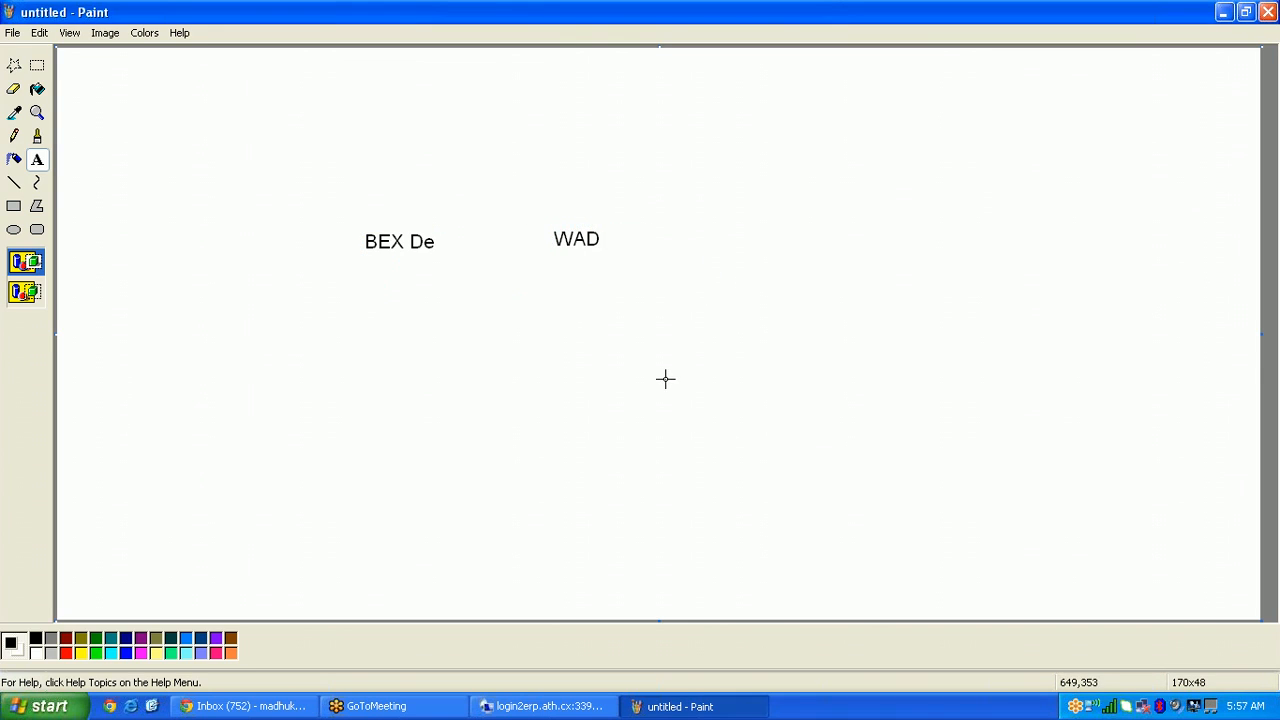
Step: Draw rectangles around BEX De and WAD, plus a large rectangle enclosing both
click(15, 206)
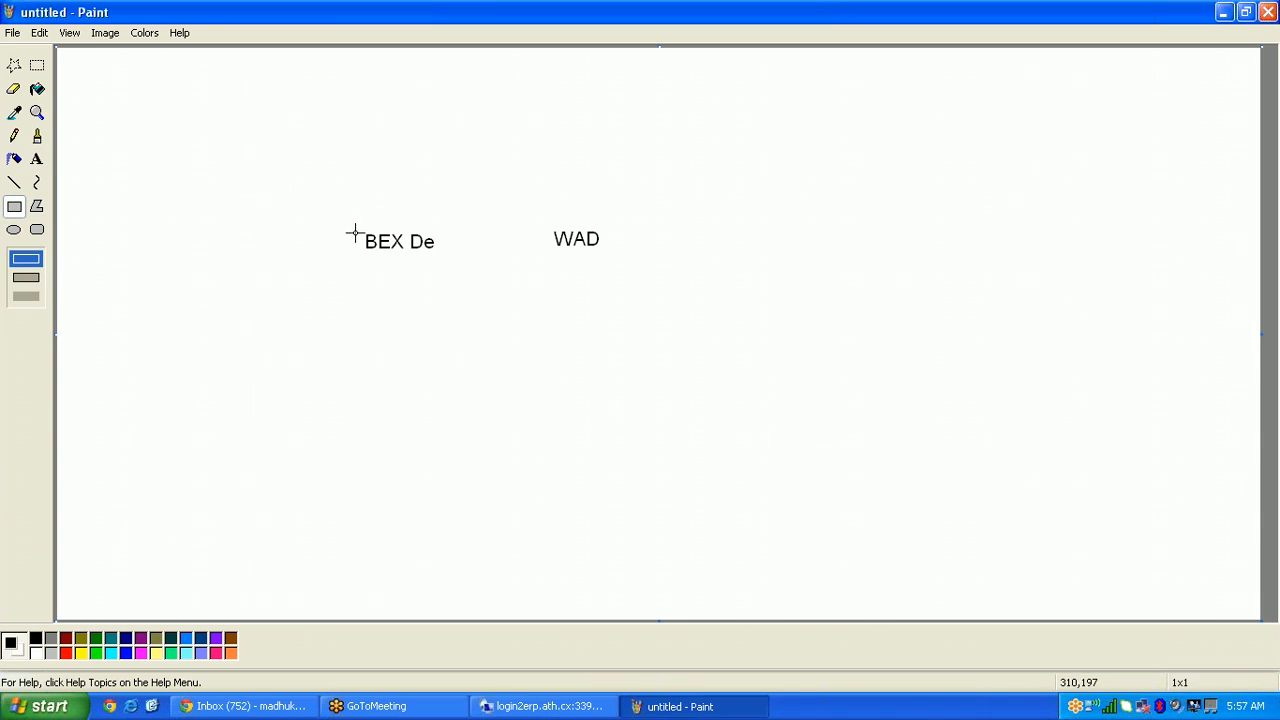
drag(348, 233, 469, 263)
mouse_move(469, 263)
mouse_down()
mouse_move(517, 241)
mouse_move(480, 291)
mouse_move(465, 278)
mouse_up()
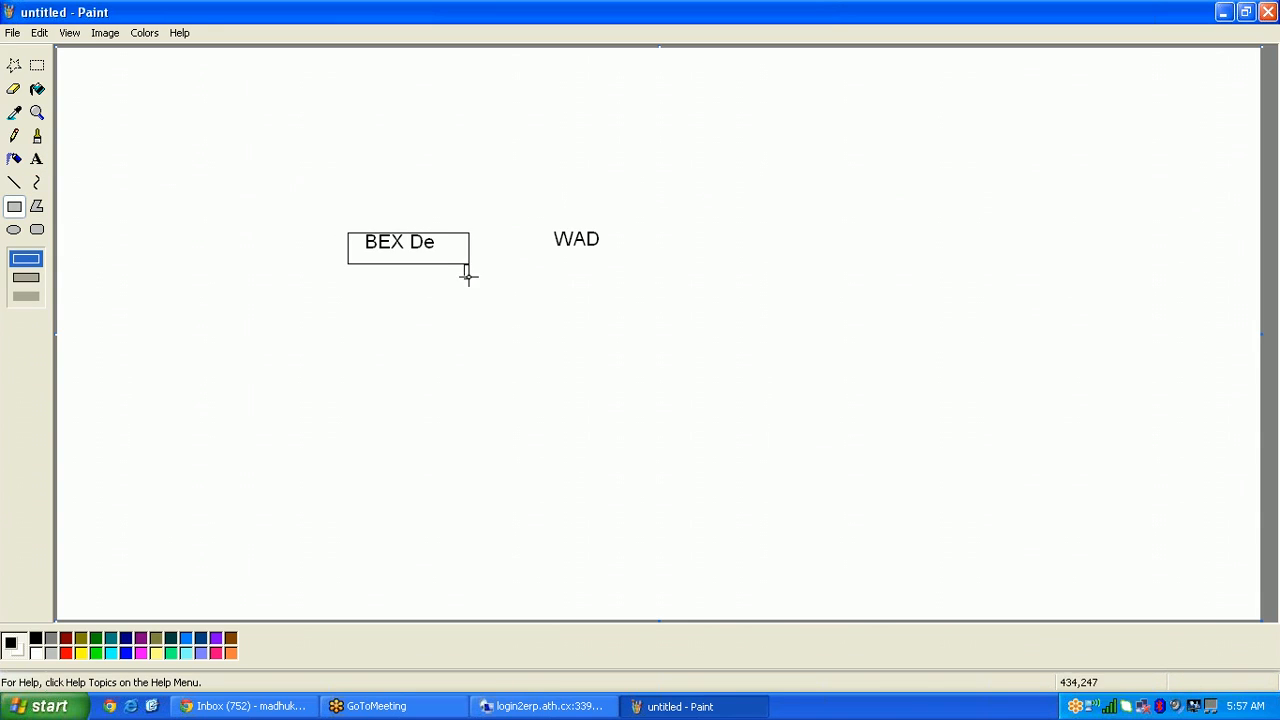
drag(534, 227, 620, 246)
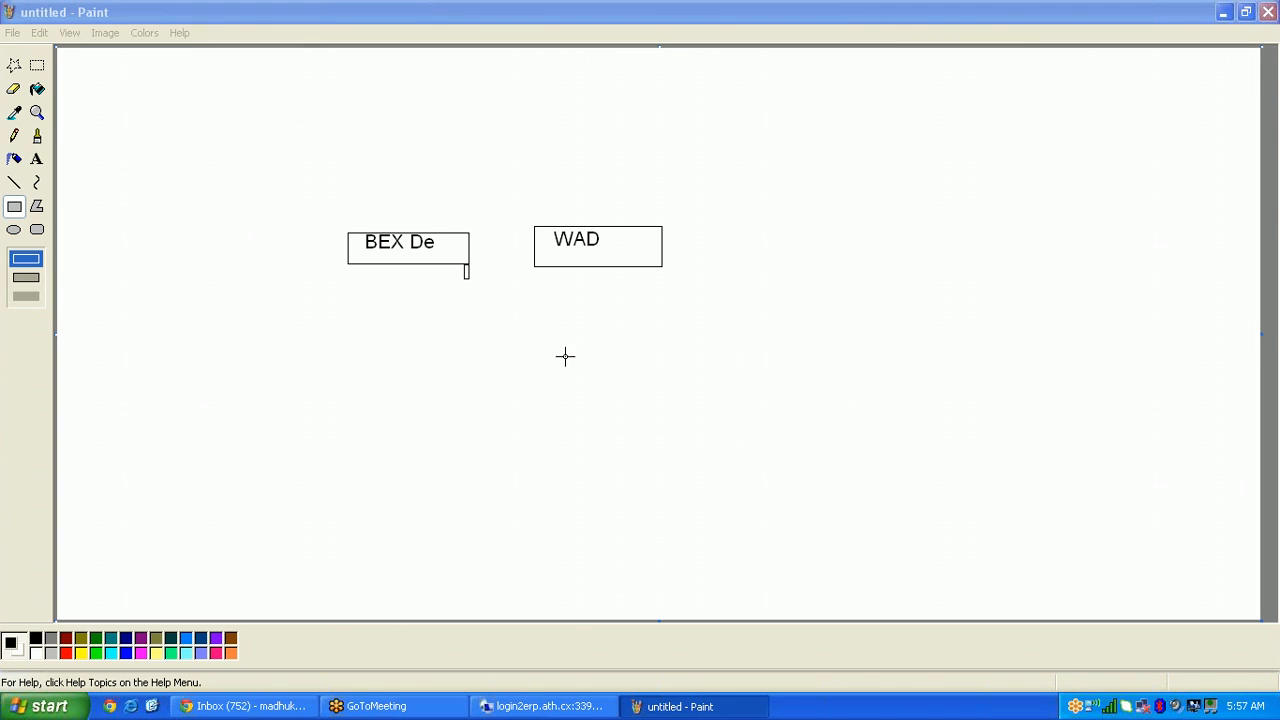
click(14, 208)
drag(316, 204, 695, 330)
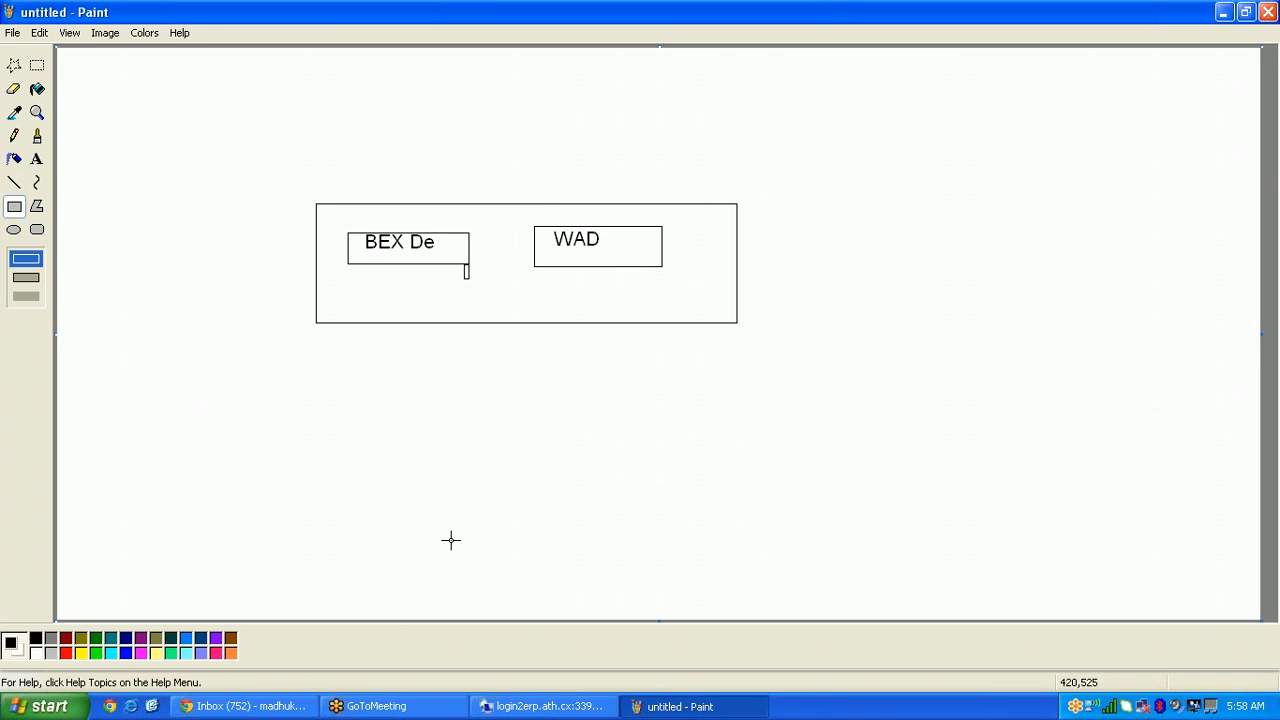
Step: Undo the outer and WAD boxes, and discard a stray box drawn near the top right
key(ctrl+z)
key(ctrl+z)
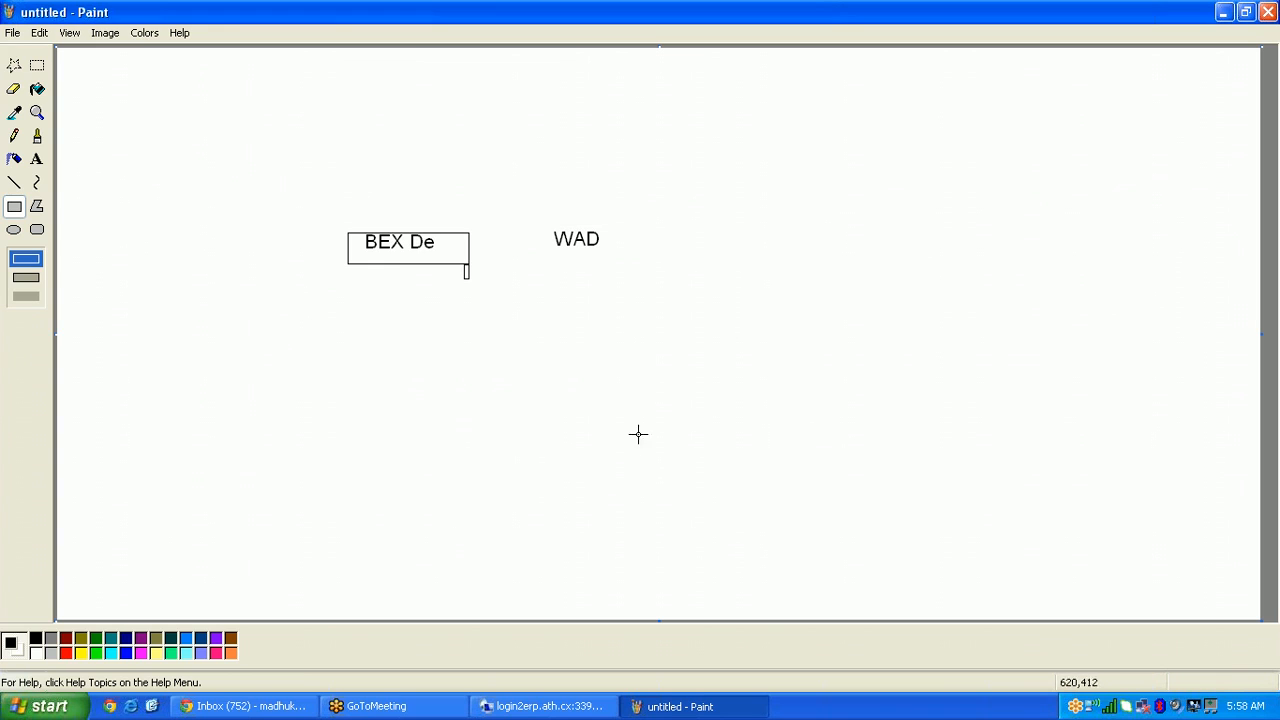
click(1223, 12)
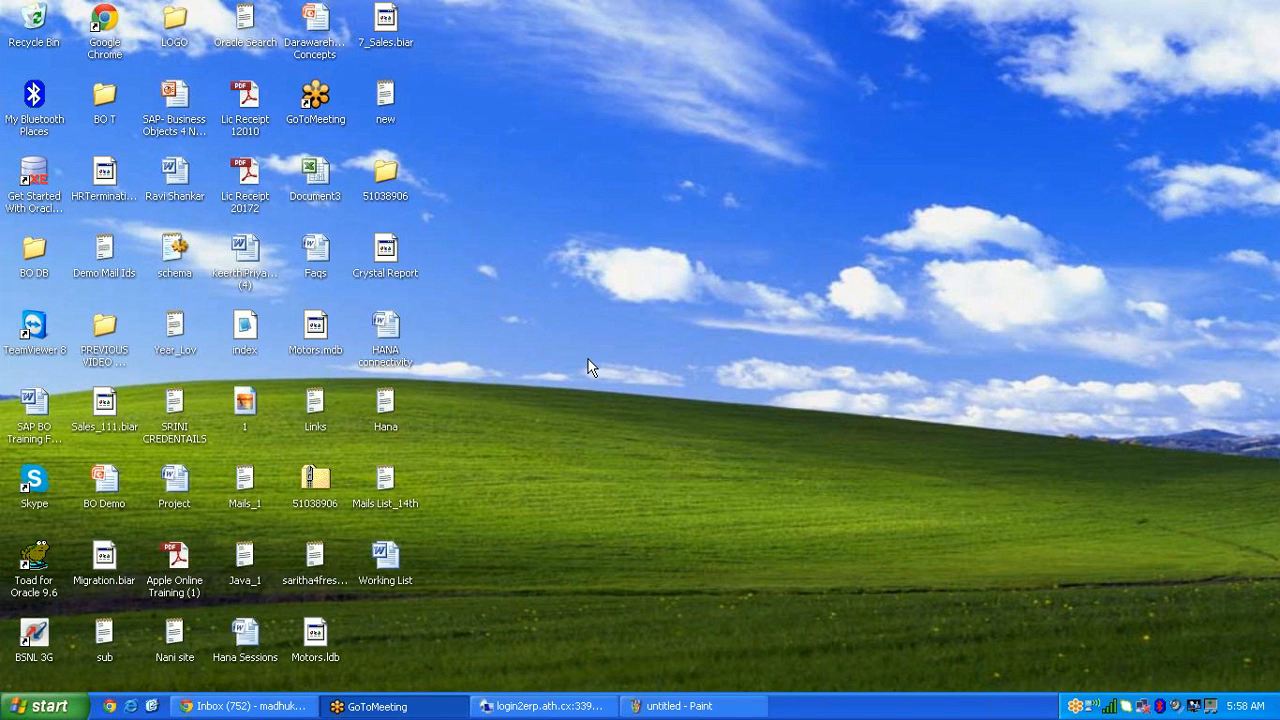
click(706, 706)
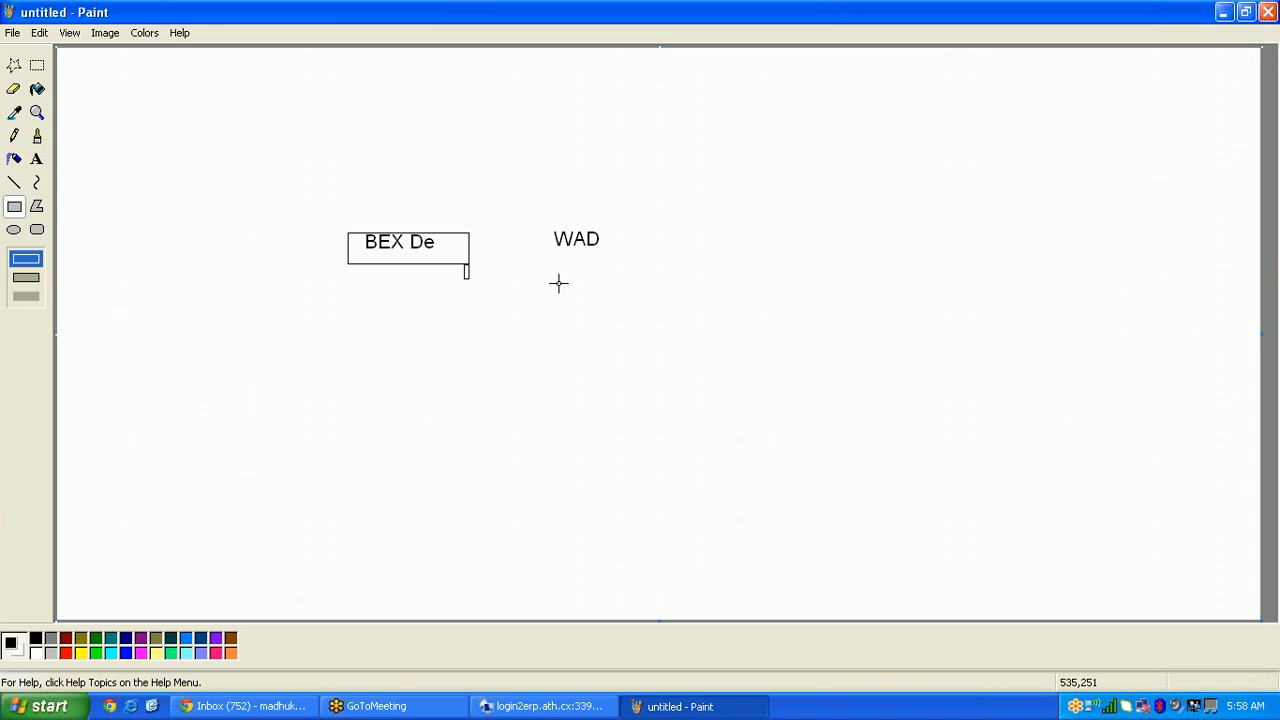
drag(773, 153, 912, 197)
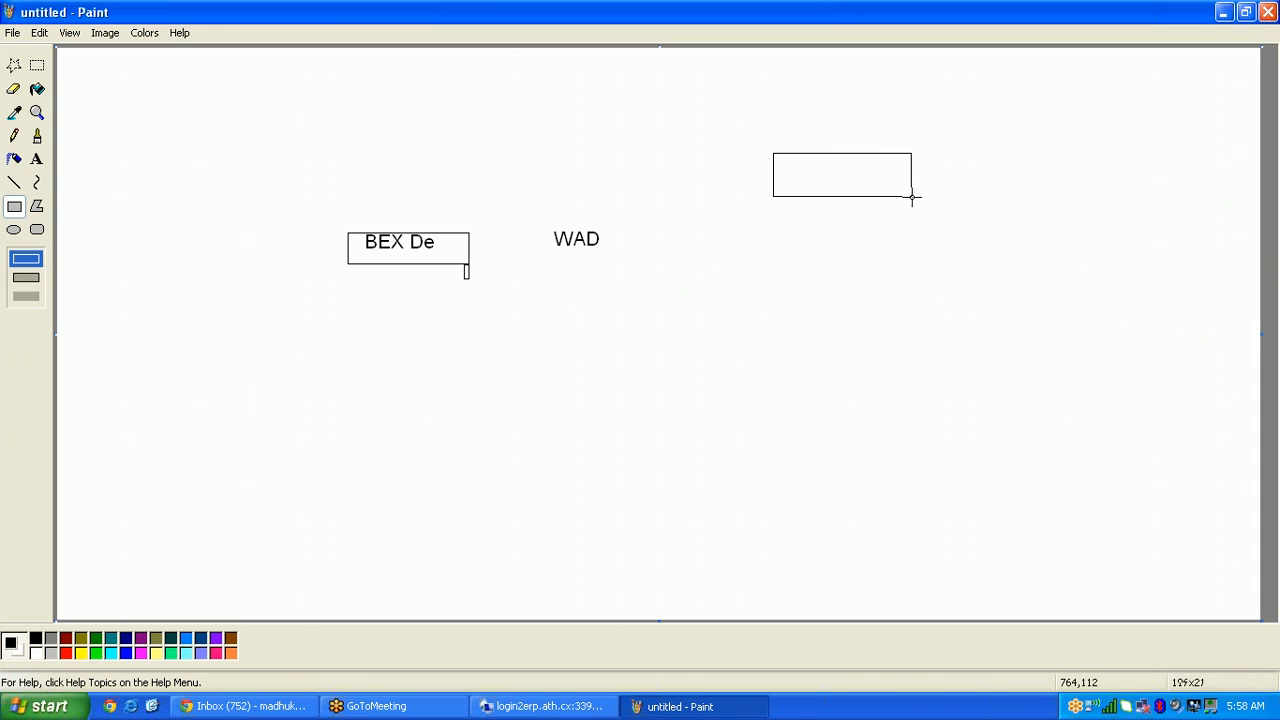
key(ctrl+z)
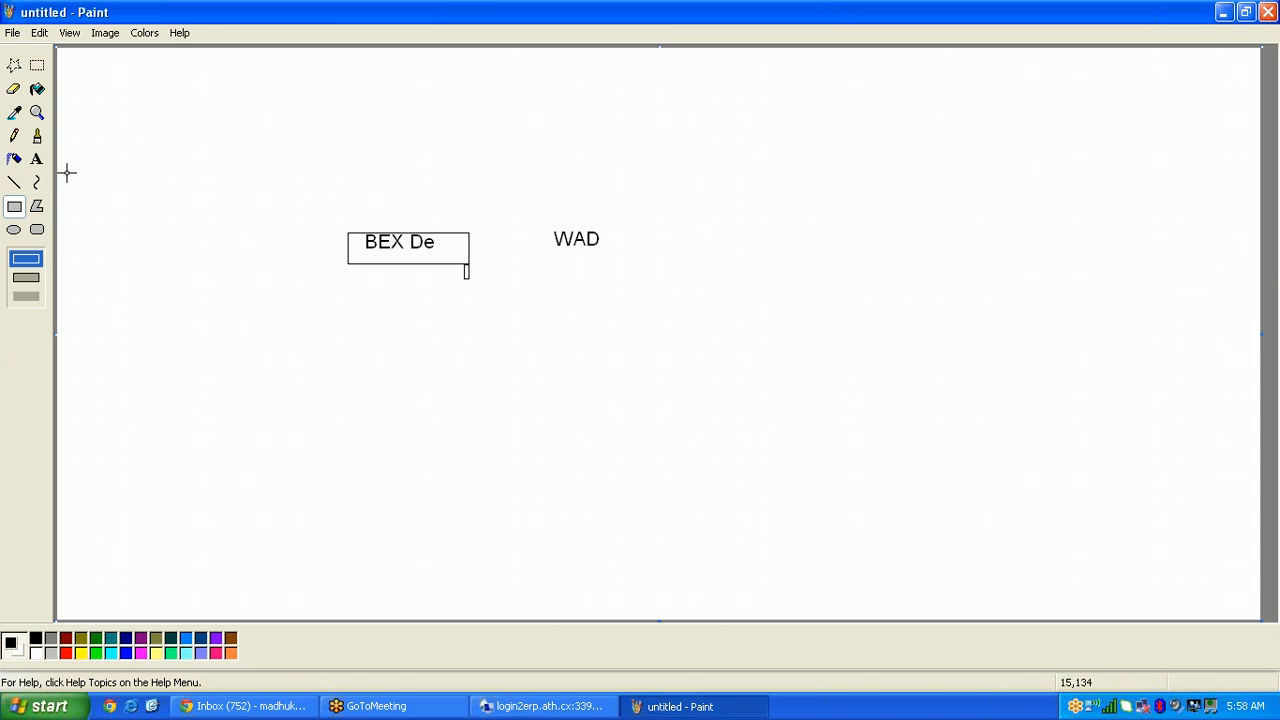
Step: Write 'BI OR SAP BW' near the top right of the canvas, then minimise Paint
click(36, 159)
drag(751, 113, 967, 190)
text(BIO)
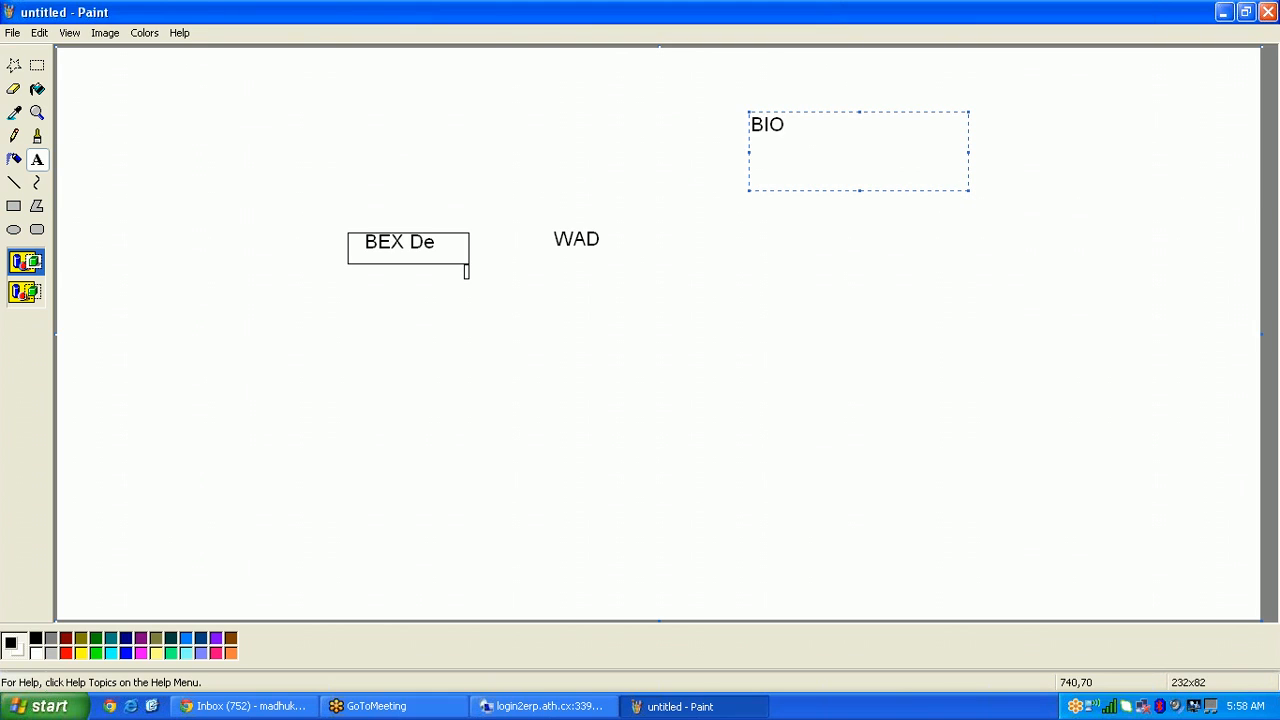
key(BackSpace)
key(BackSpace)
text(I OR SAP BW)
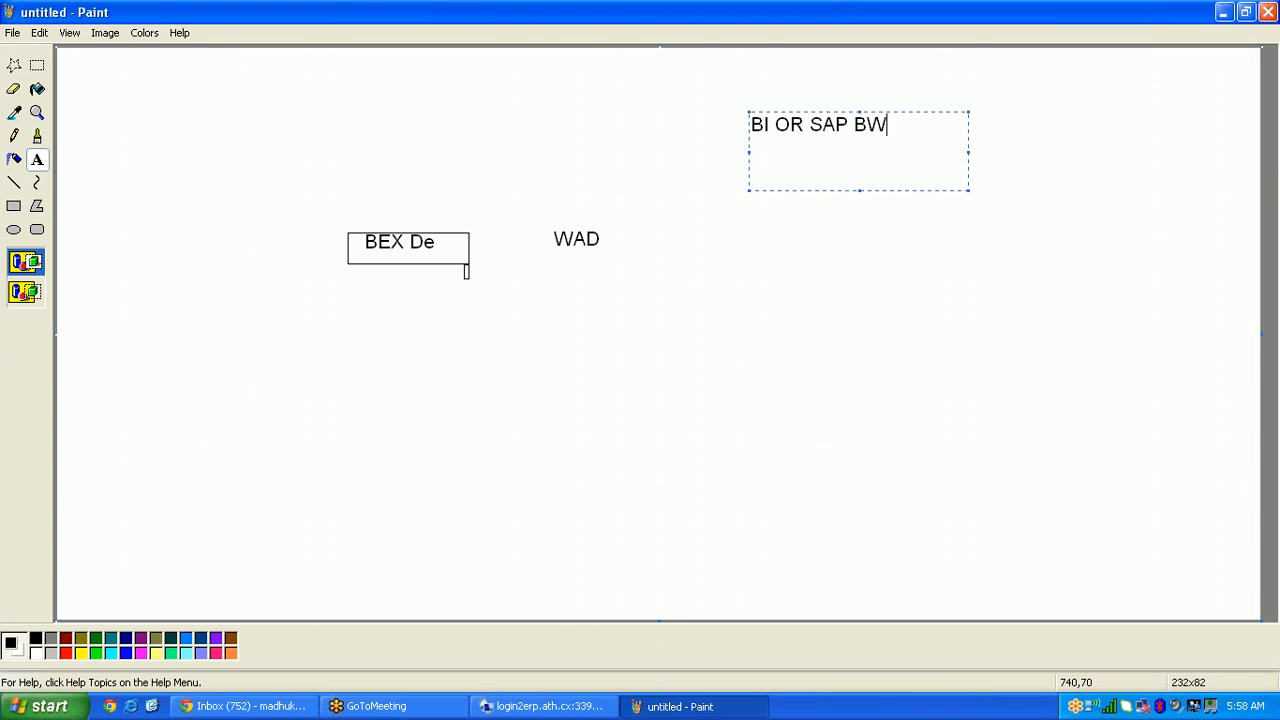
click(860, 237)
drag(741, 109, 766, 134)
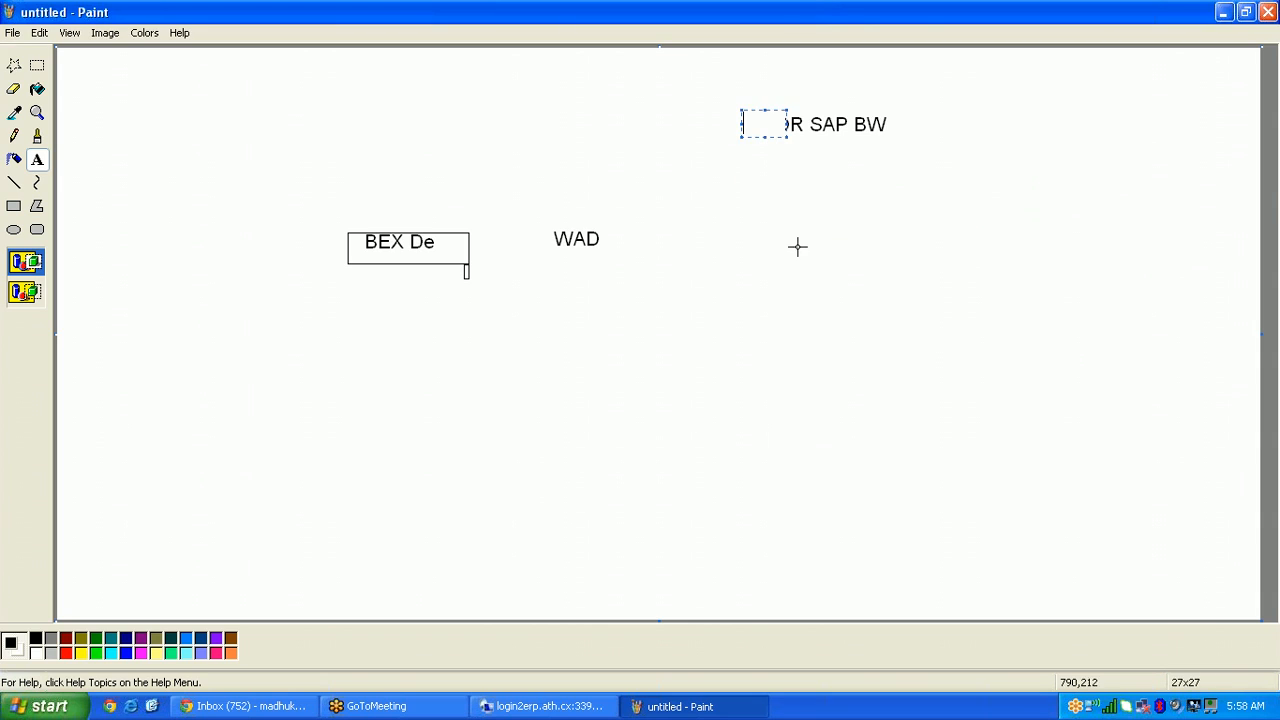
click(797, 246)
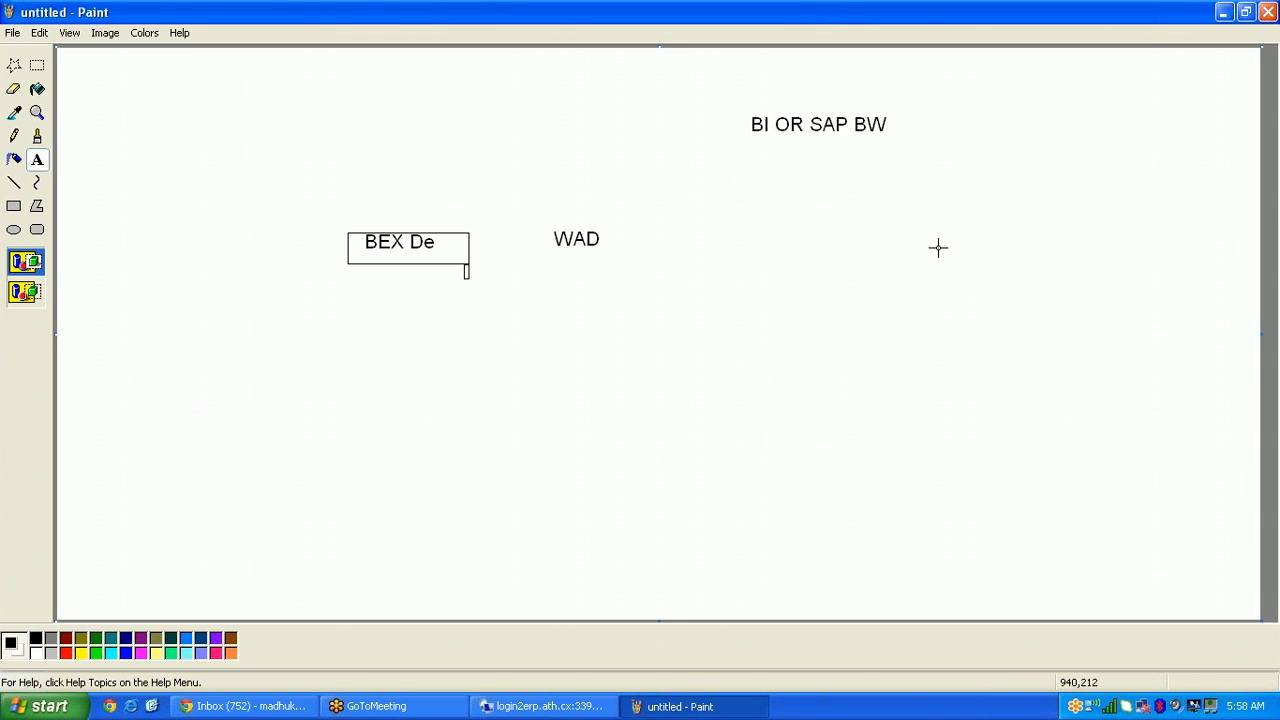
click(1223, 11)
Step: Return to the remote Information Design Tool session and select the SAP BI repository folder
click(545, 706)
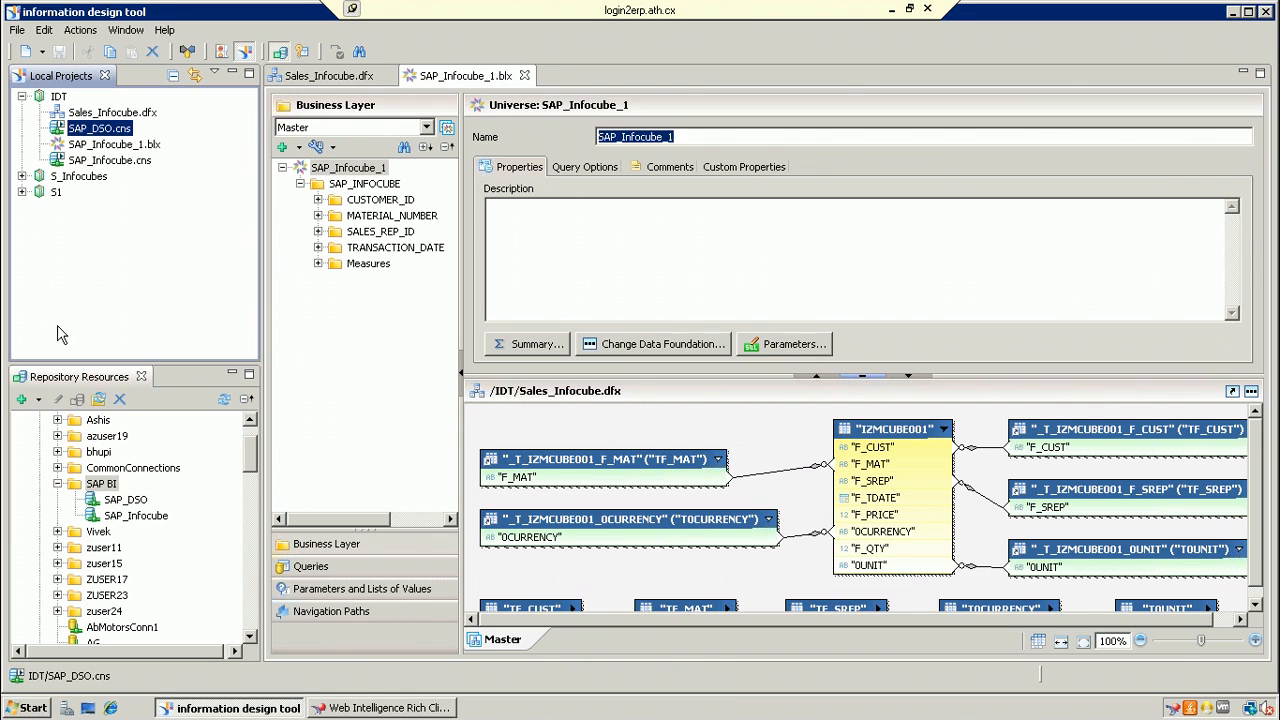
click(104, 488)
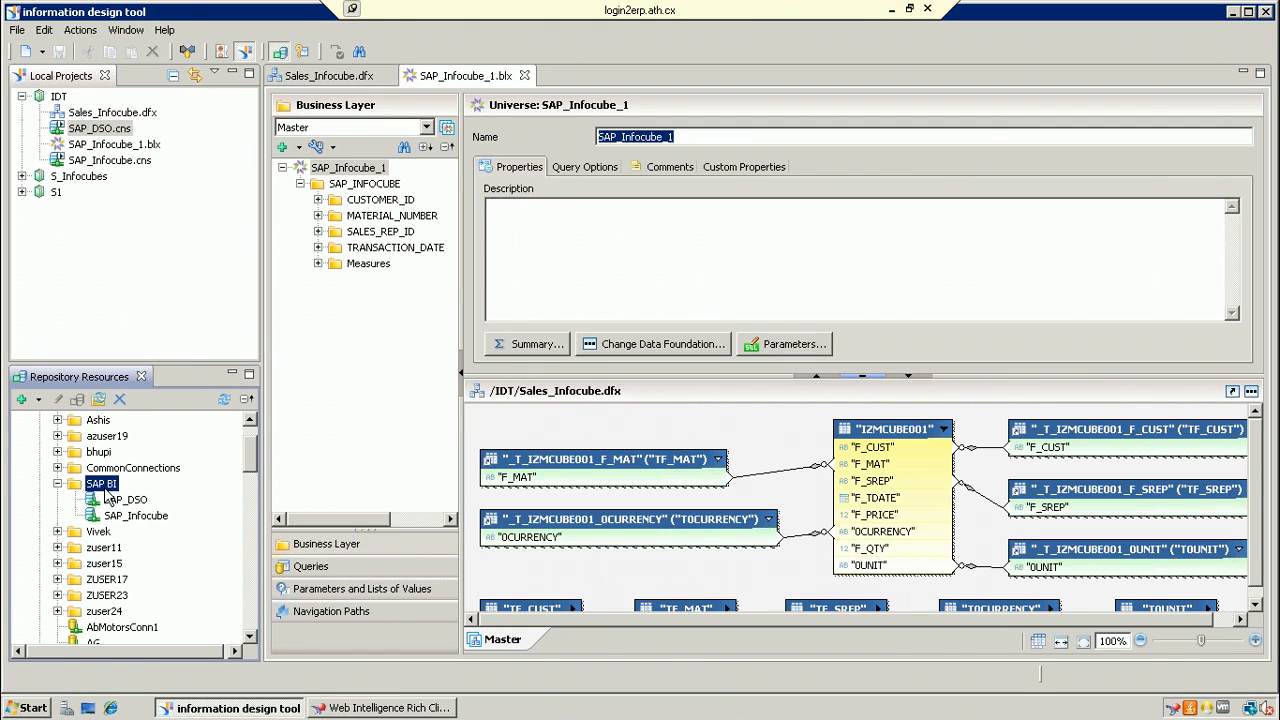
Step: Start a new relational connection in SAP BI named SAP_ECC
right_click(105, 491)
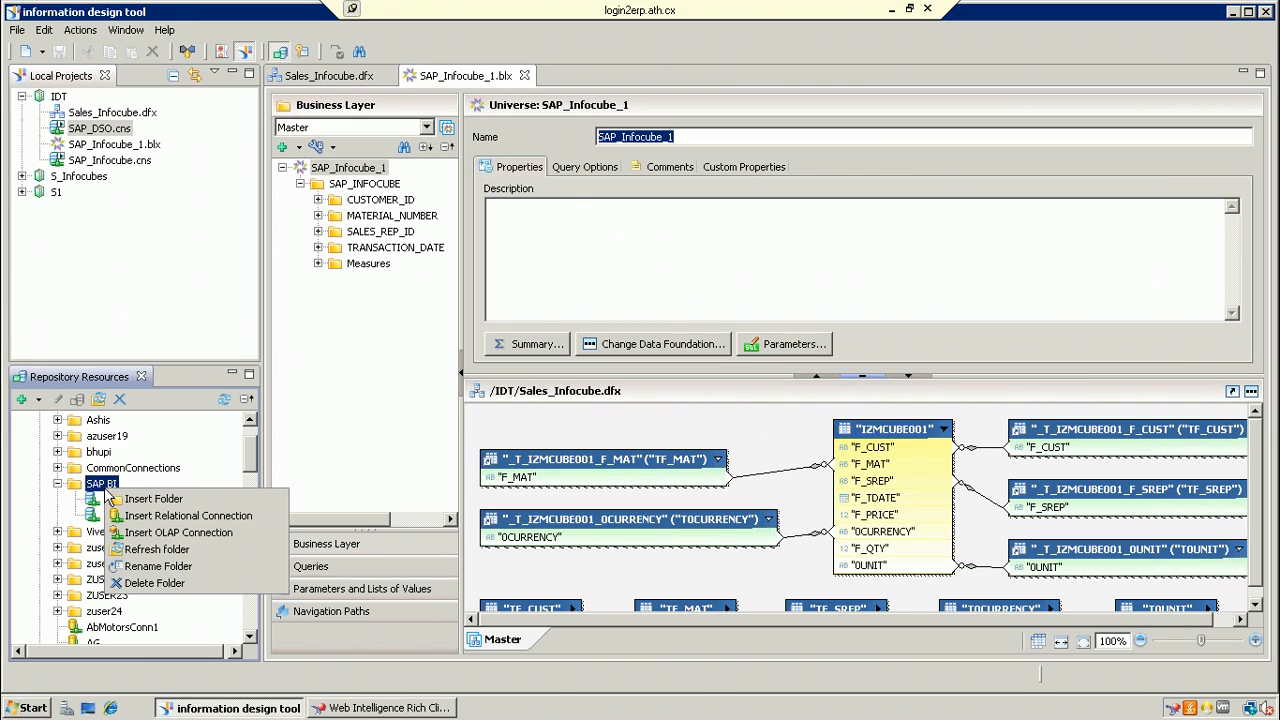
click(178, 516)
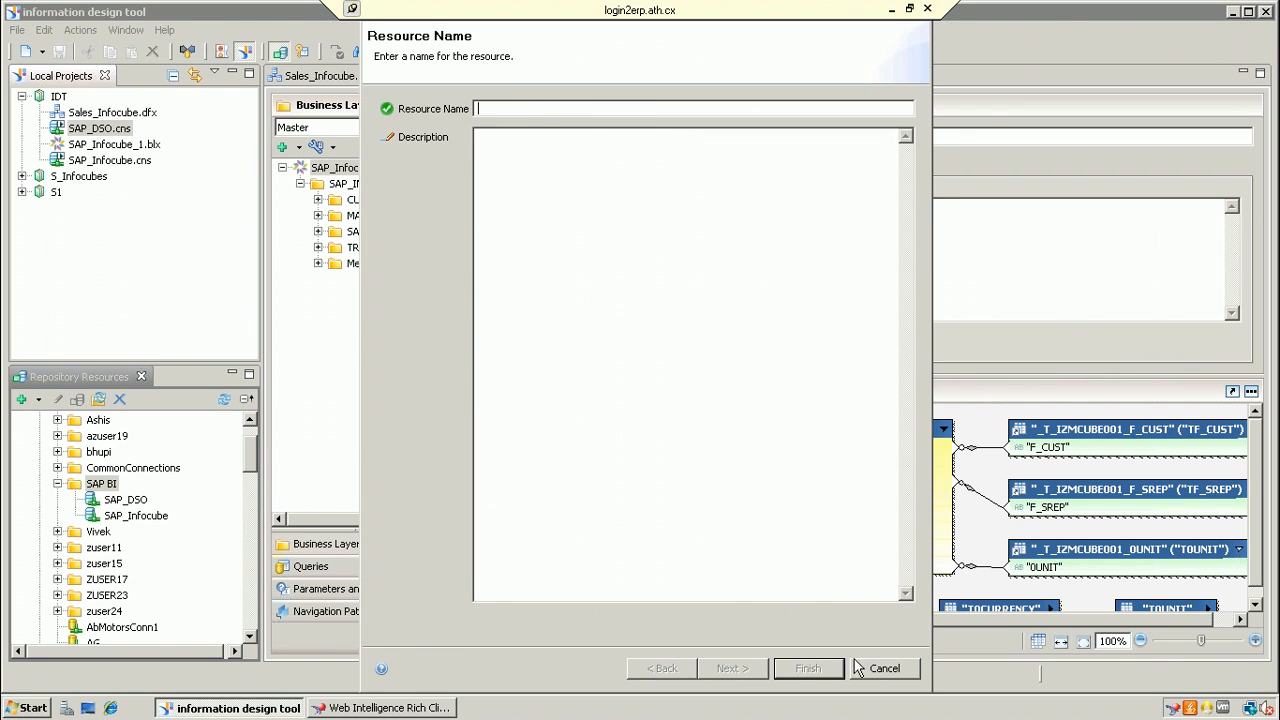
click(884, 668)
right_click(94, 488)
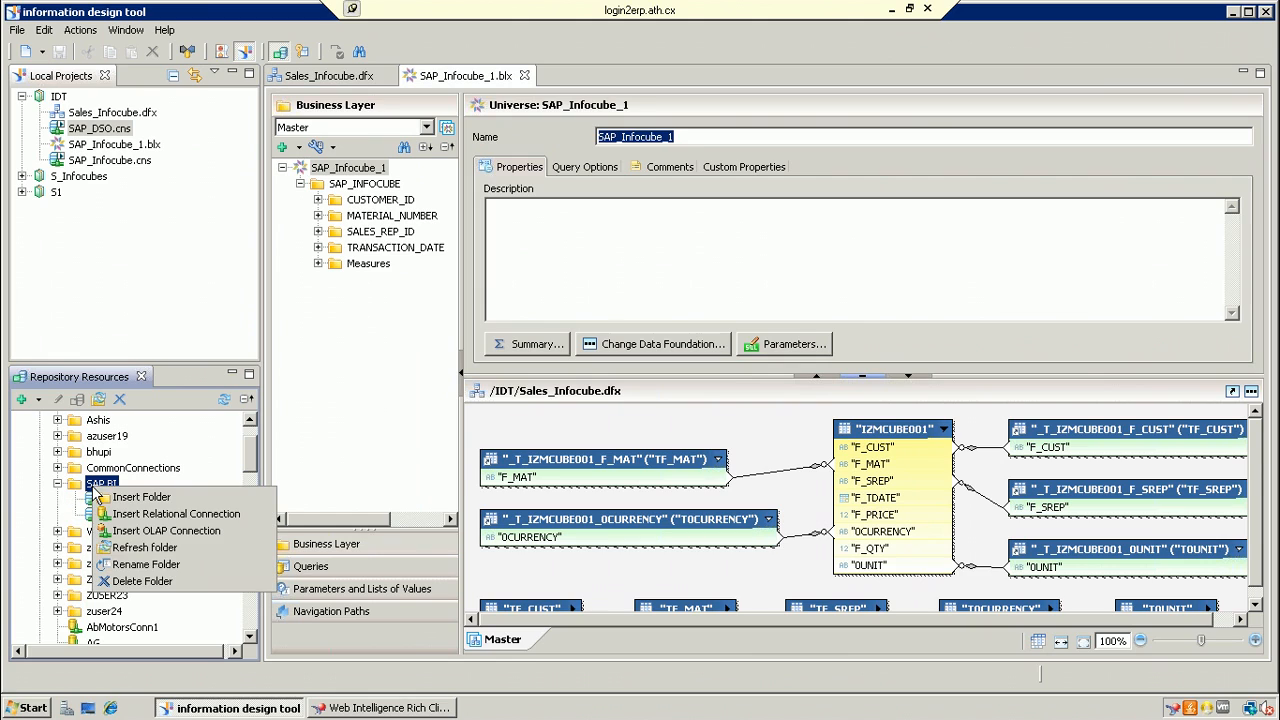
click(148, 514)
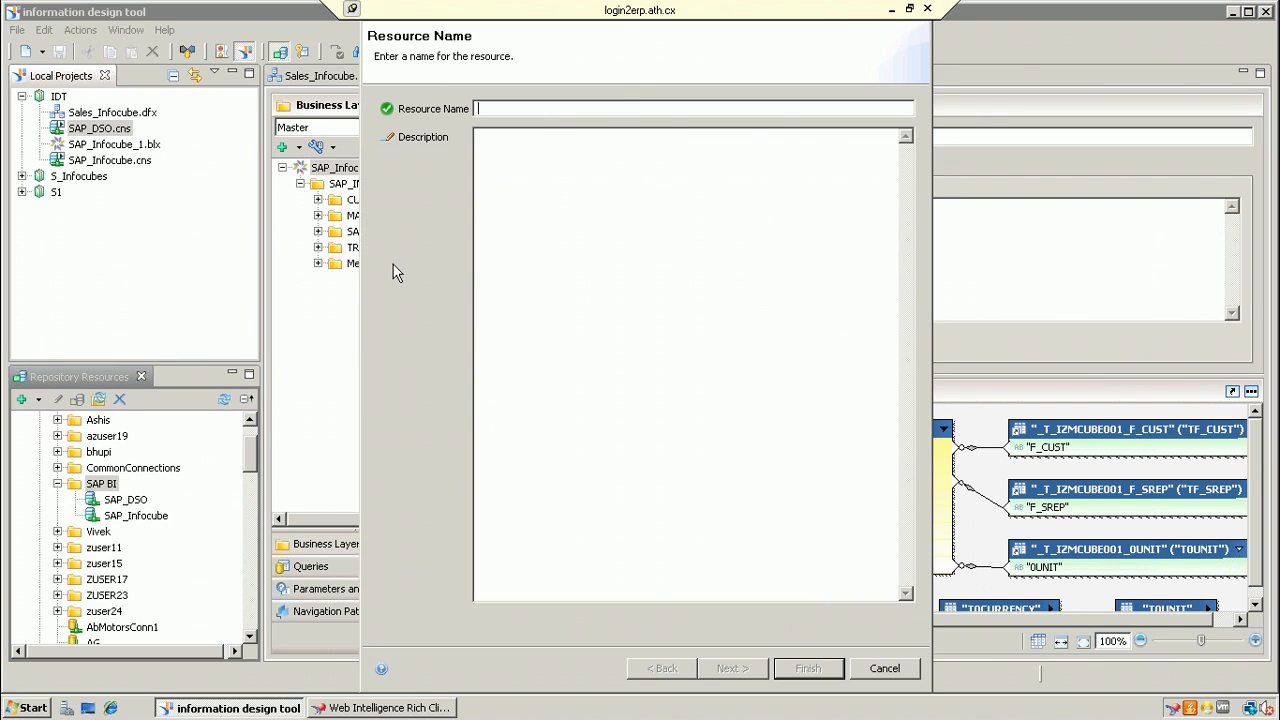
text(SAP_)
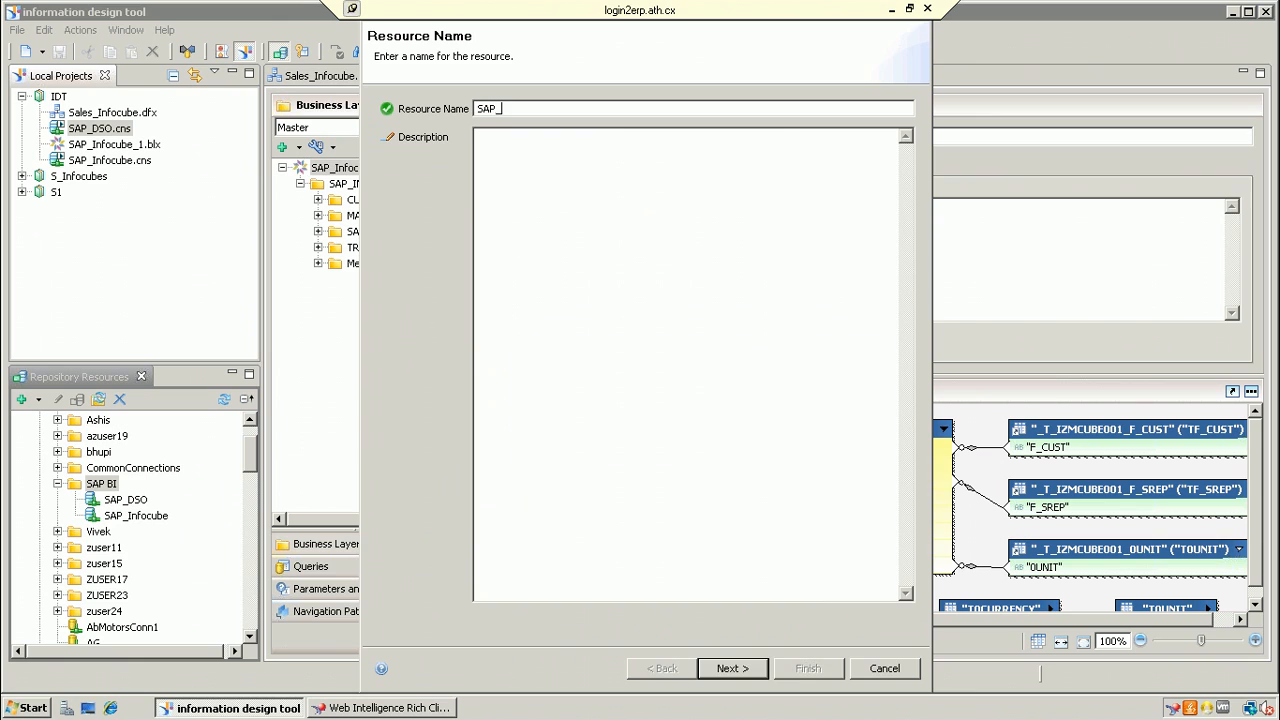
text(ECC)
click(733, 666)
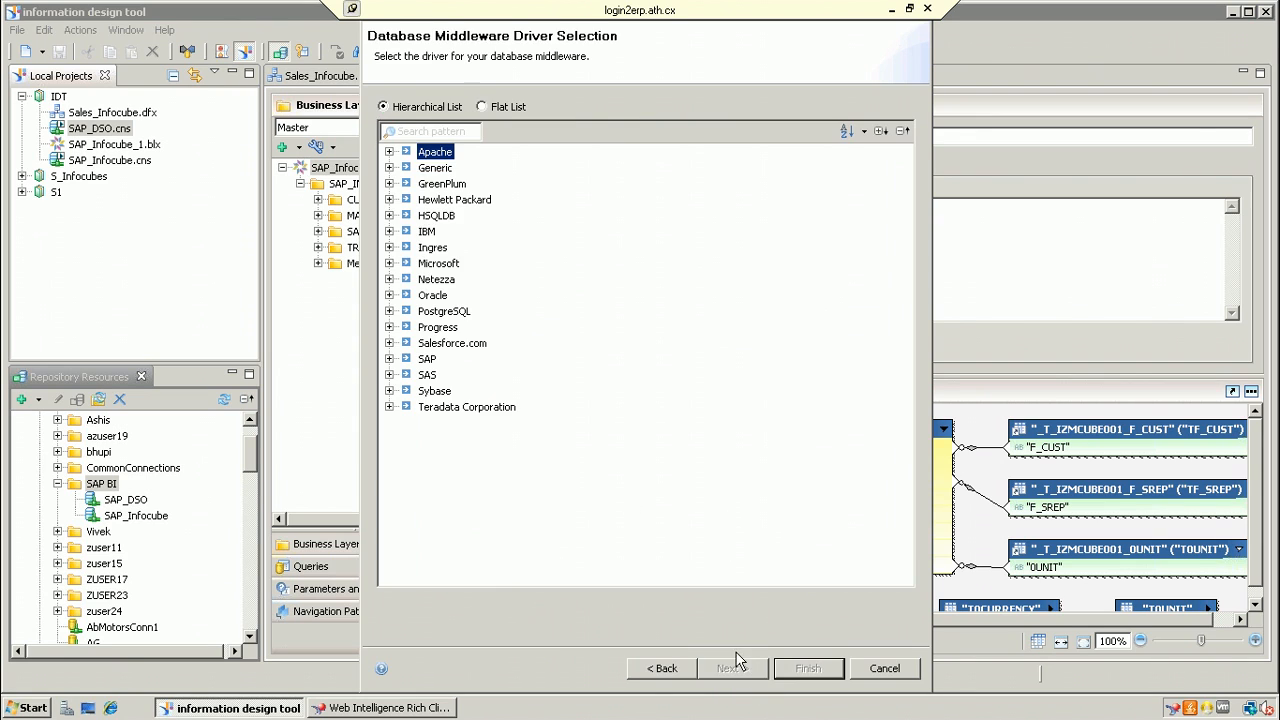
Step: Choose the SAP ERP 6 SAP Java Connector (SAP JCo) driver and proceed to parameters
click(389, 358)
click(408, 407)
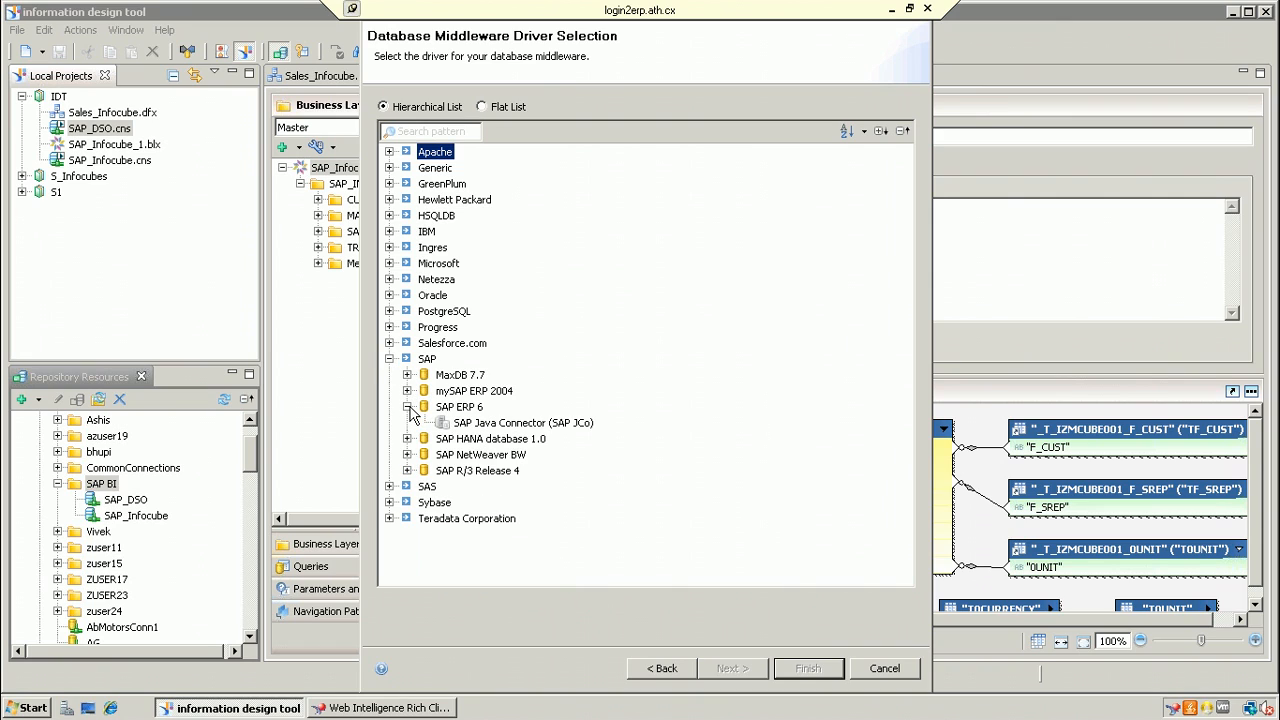
click(478, 424)
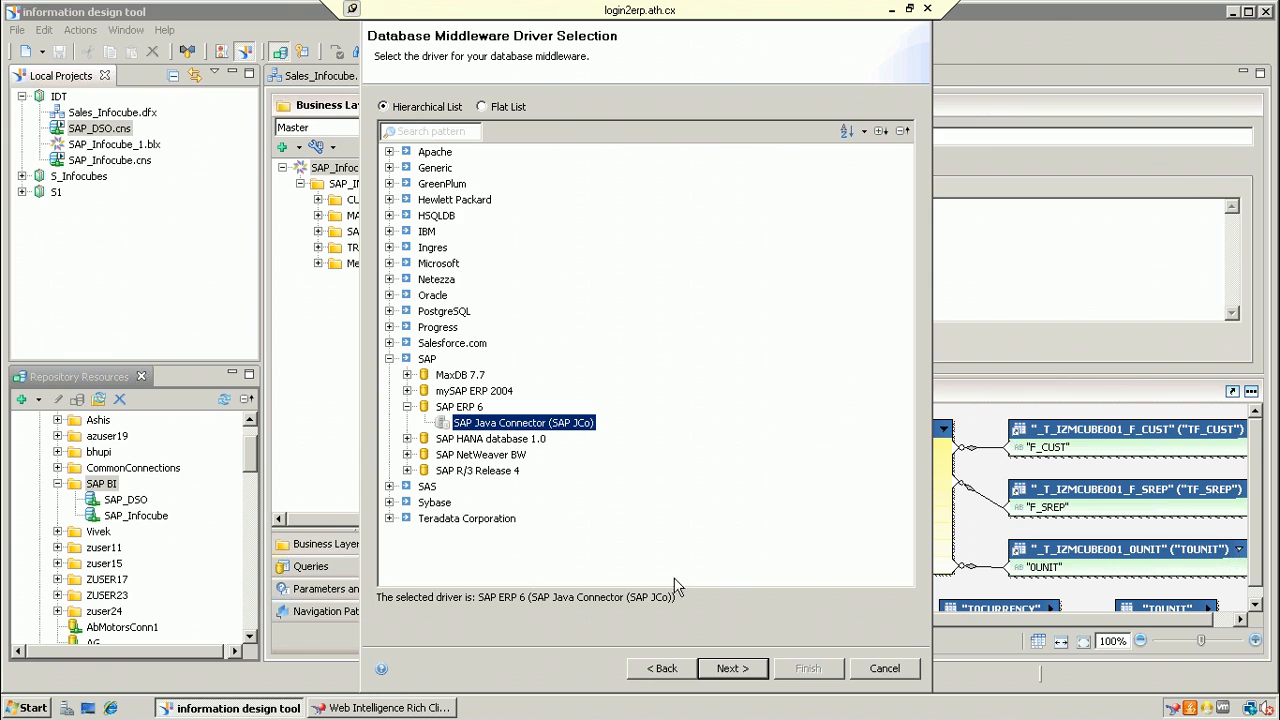
click(758, 678)
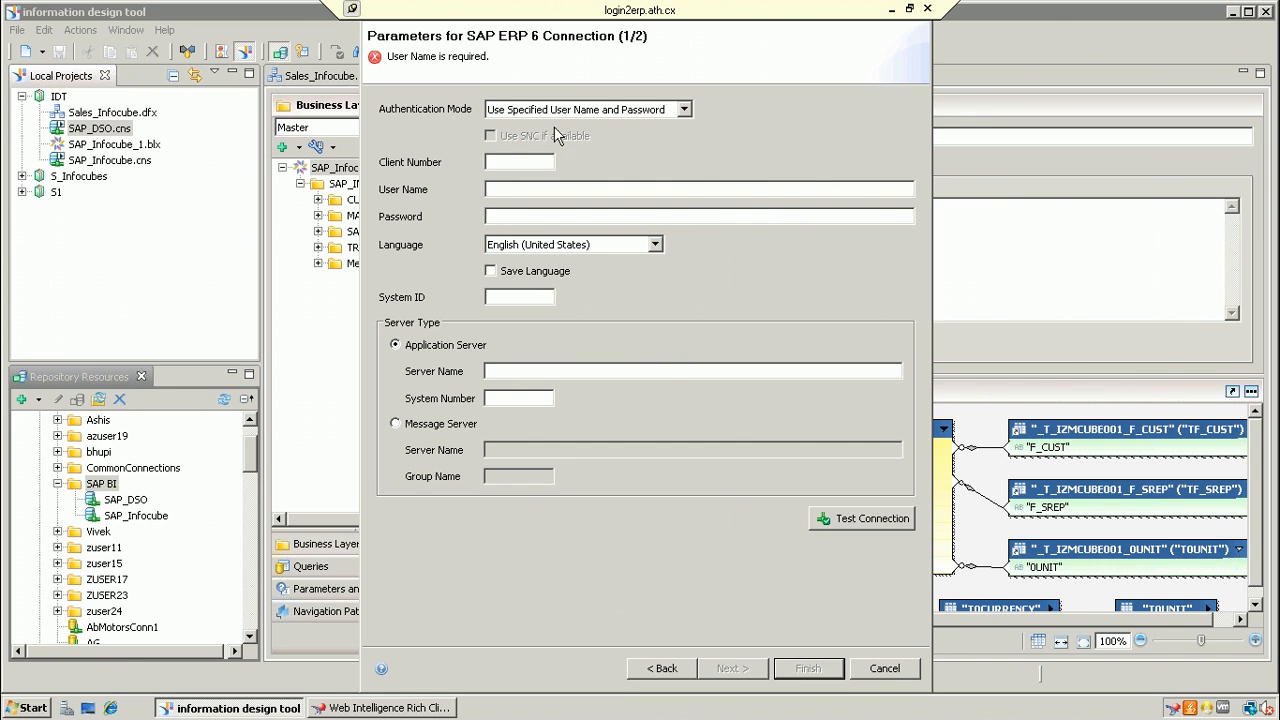
Step: Enter client 001, the user name, password, system ID, server BODS40 and system number 25
click(522, 166)
text(001)
click(547, 190)
text(Techeuser18)
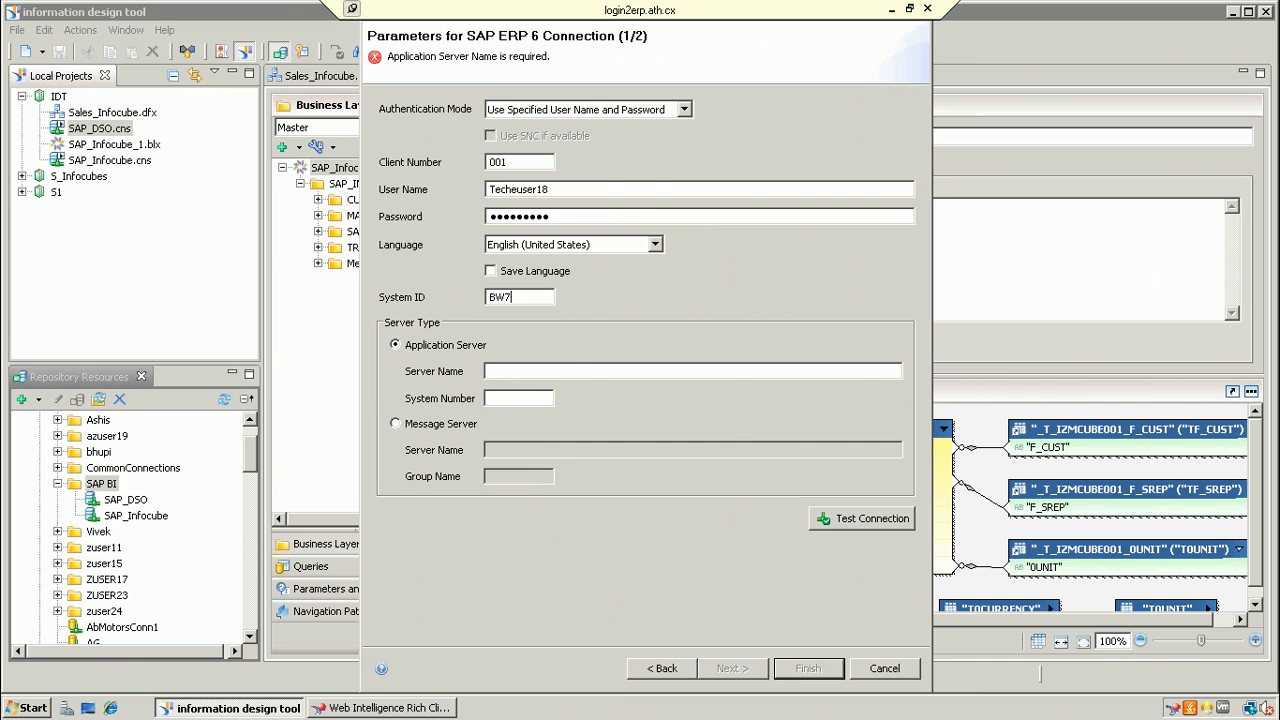
text(BODS40)
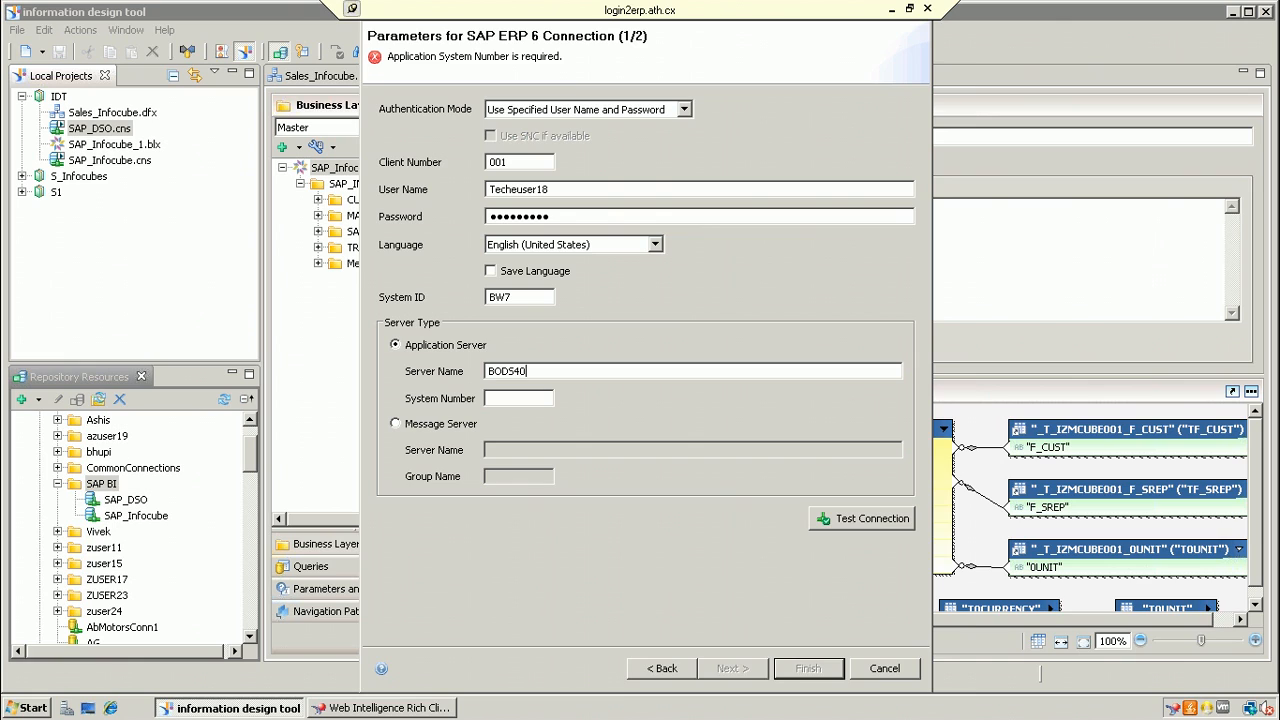
click(545, 398)
text(2)
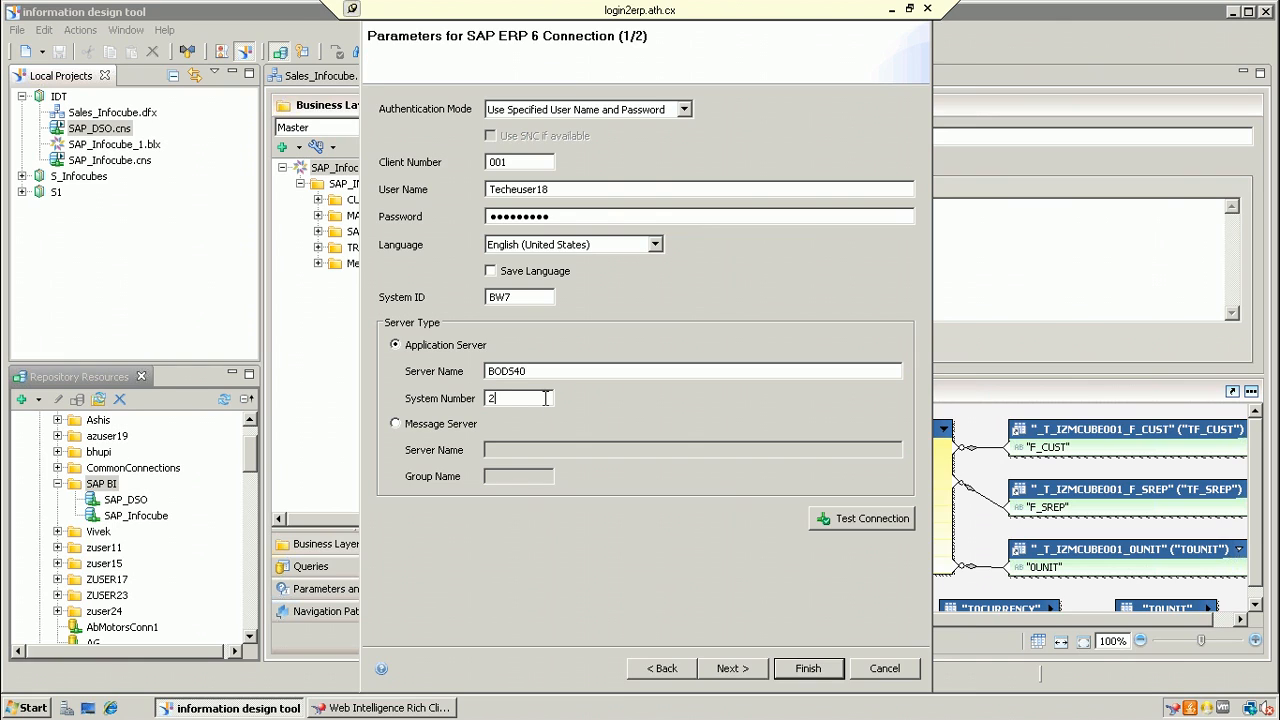
text(5)
Step: Test the connection successfully, then finish creating the SAP_ECC connection
click(902, 522)
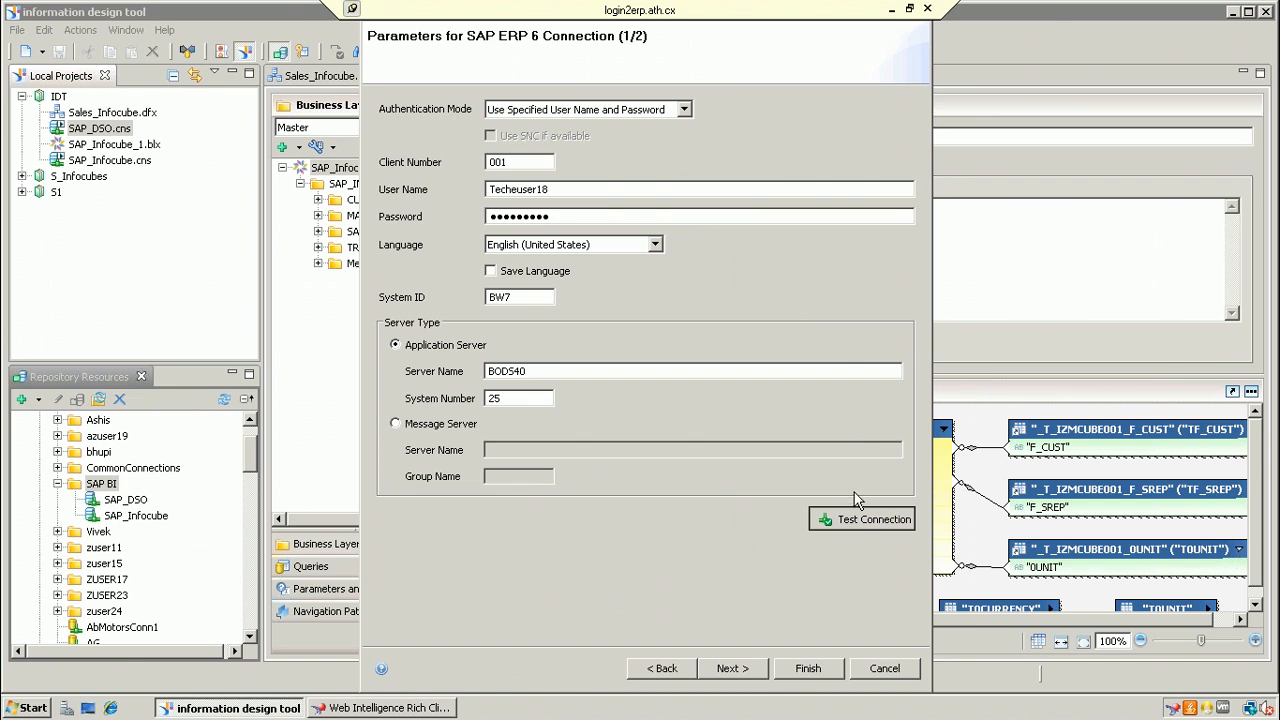
click(863, 522)
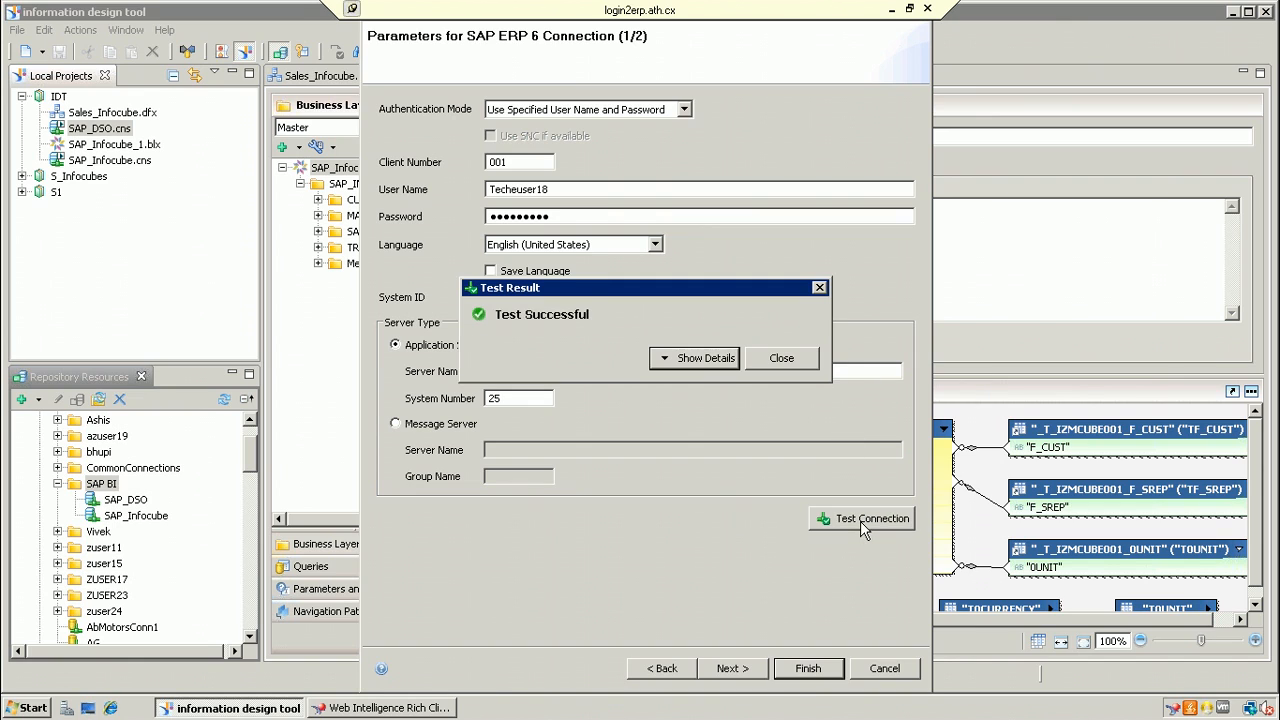
click(778, 359)
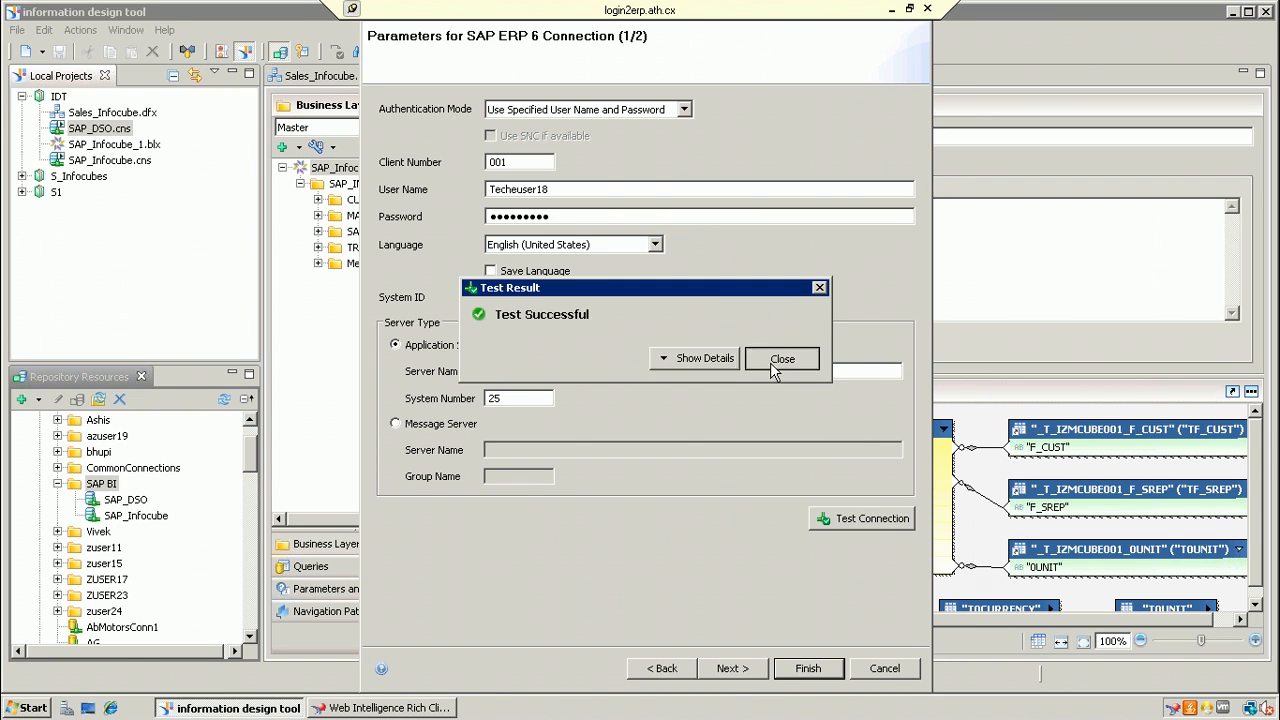
click(740, 668)
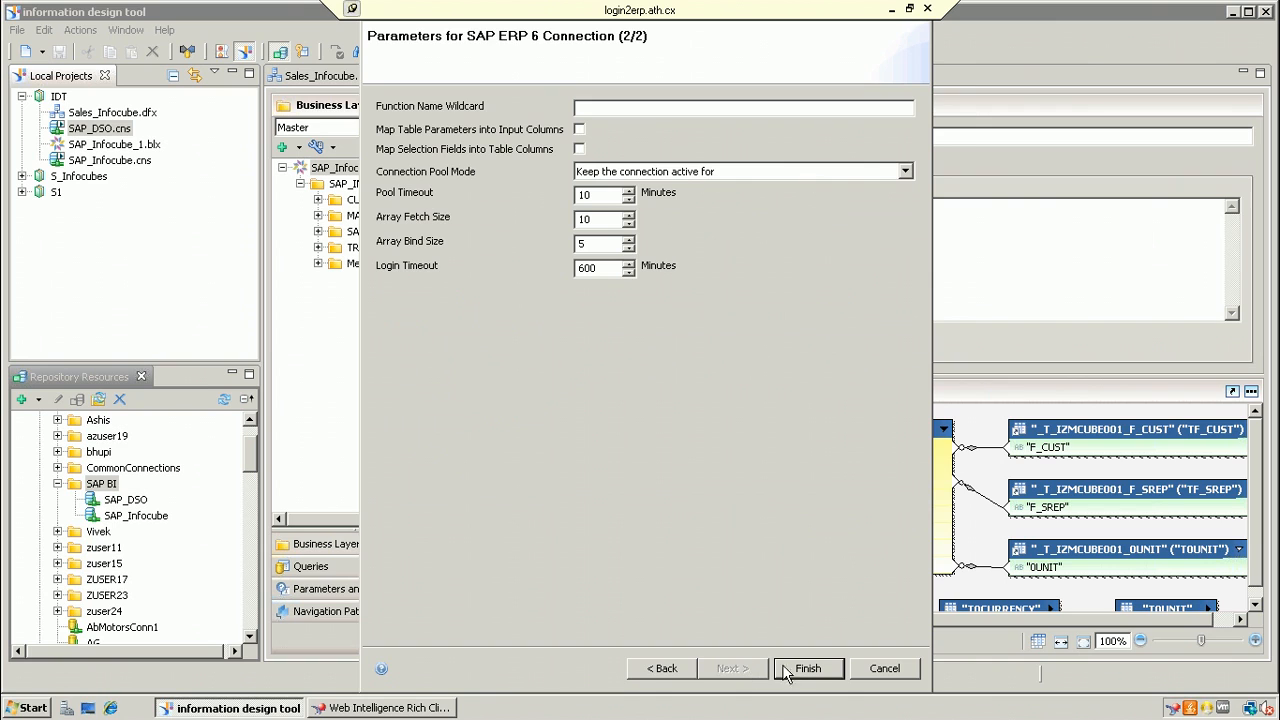
click(795, 668)
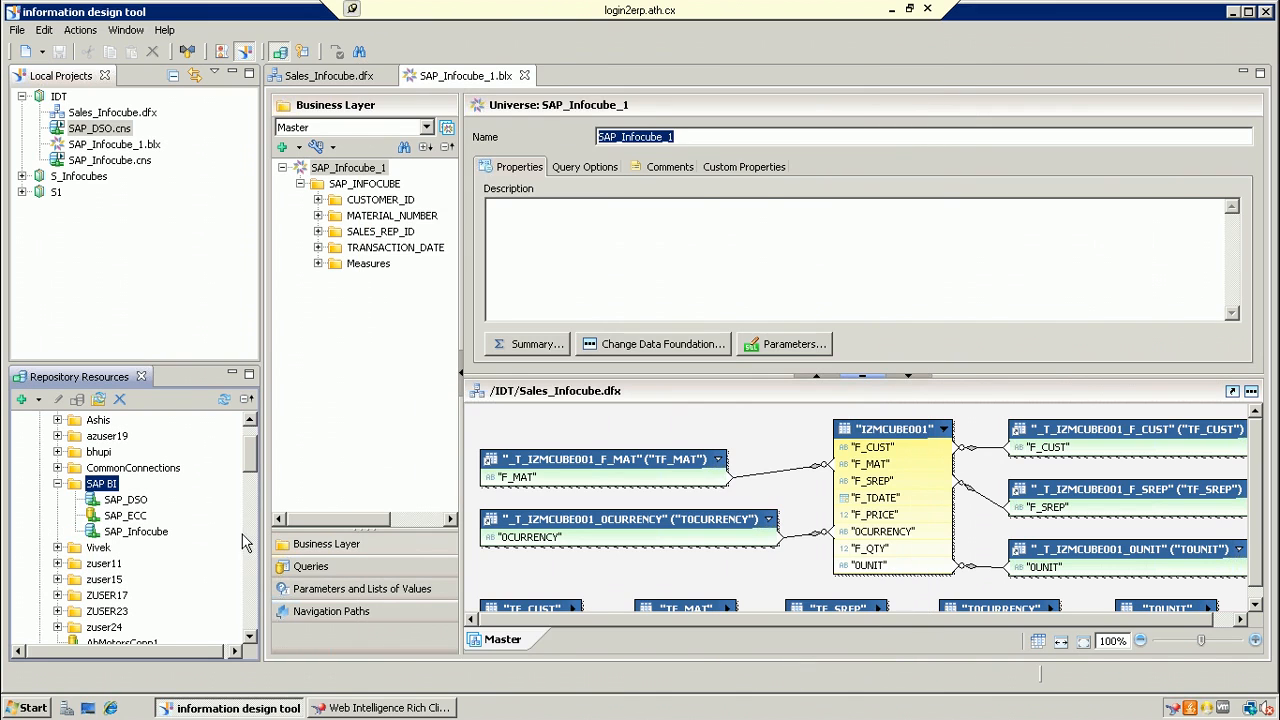
Step: Create a relational connection shortcut SAP_ECC.cns for the SAP_ECC connection in the IDT project
click(138, 502)
right_click(143, 510)
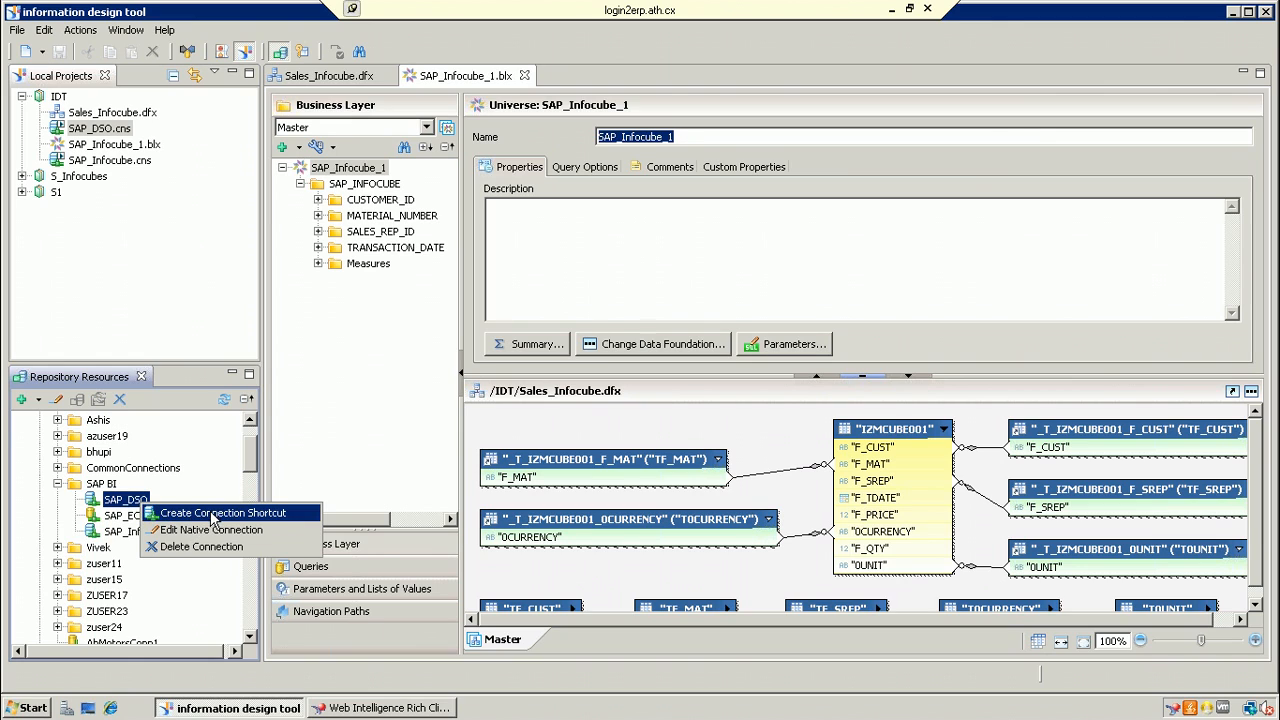
click(112, 517)
right_click(120, 519)
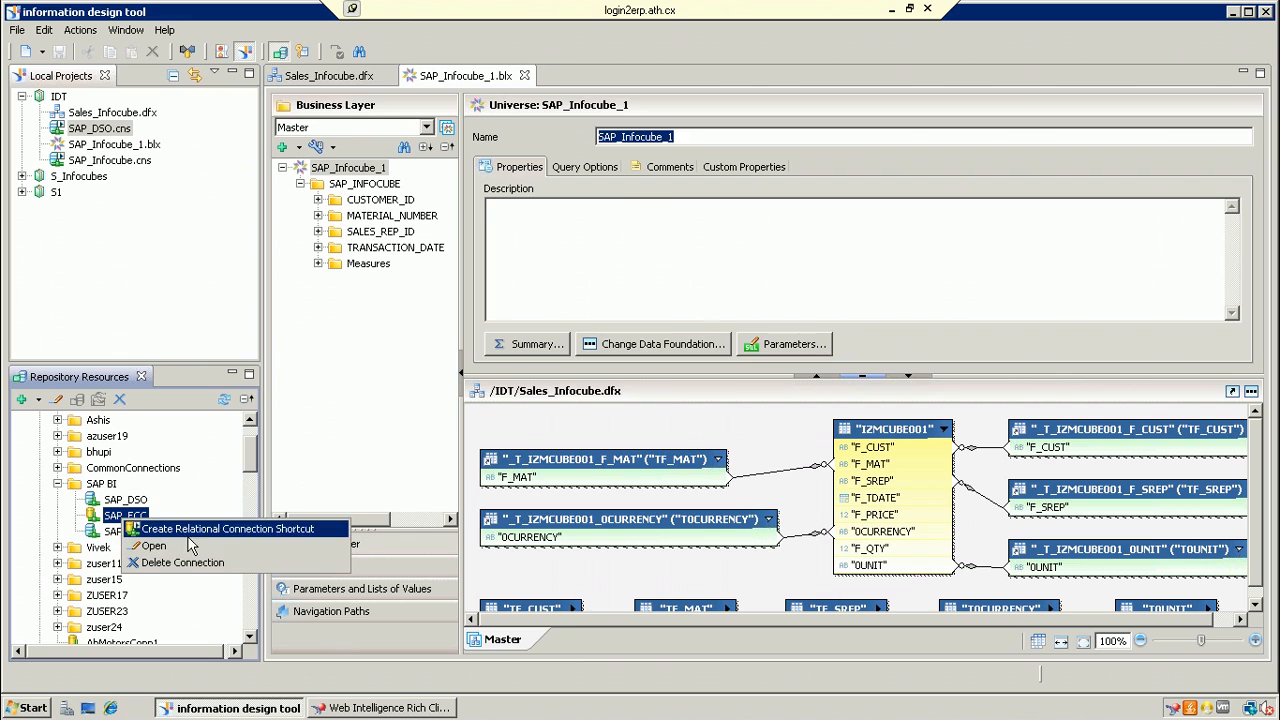
click(222, 529)
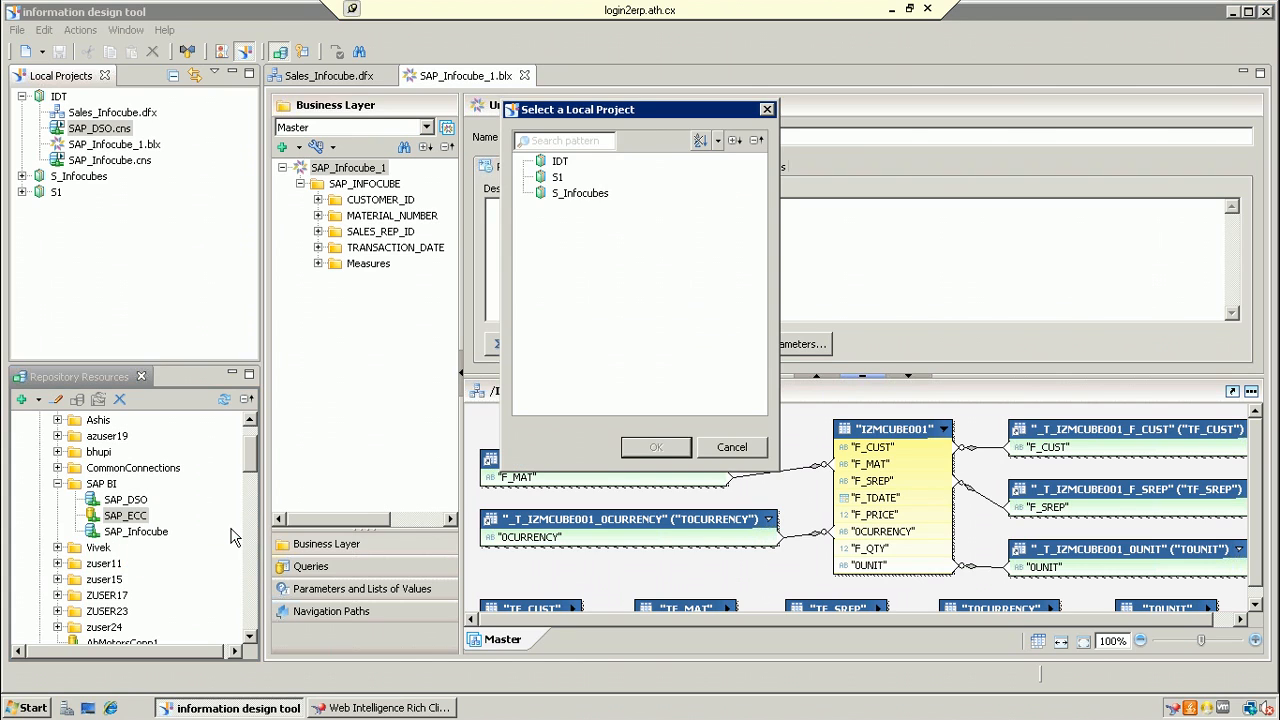
click(560, 162)
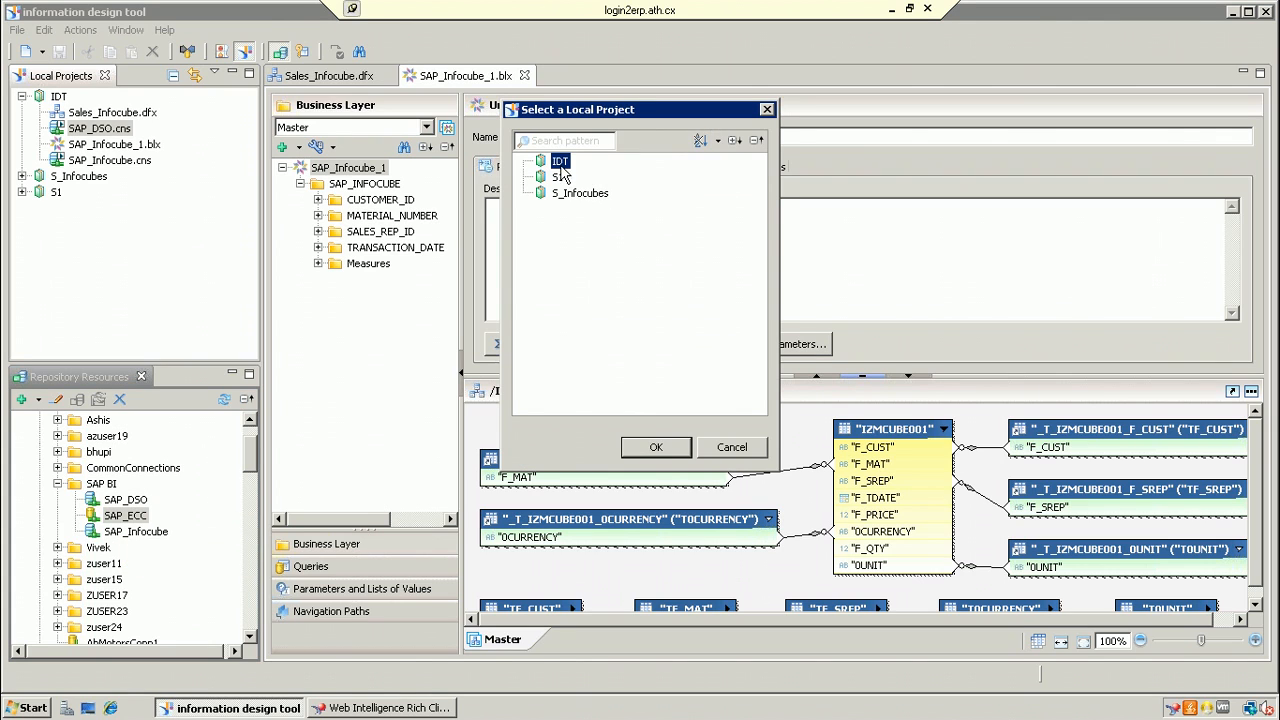
click(656, 447)
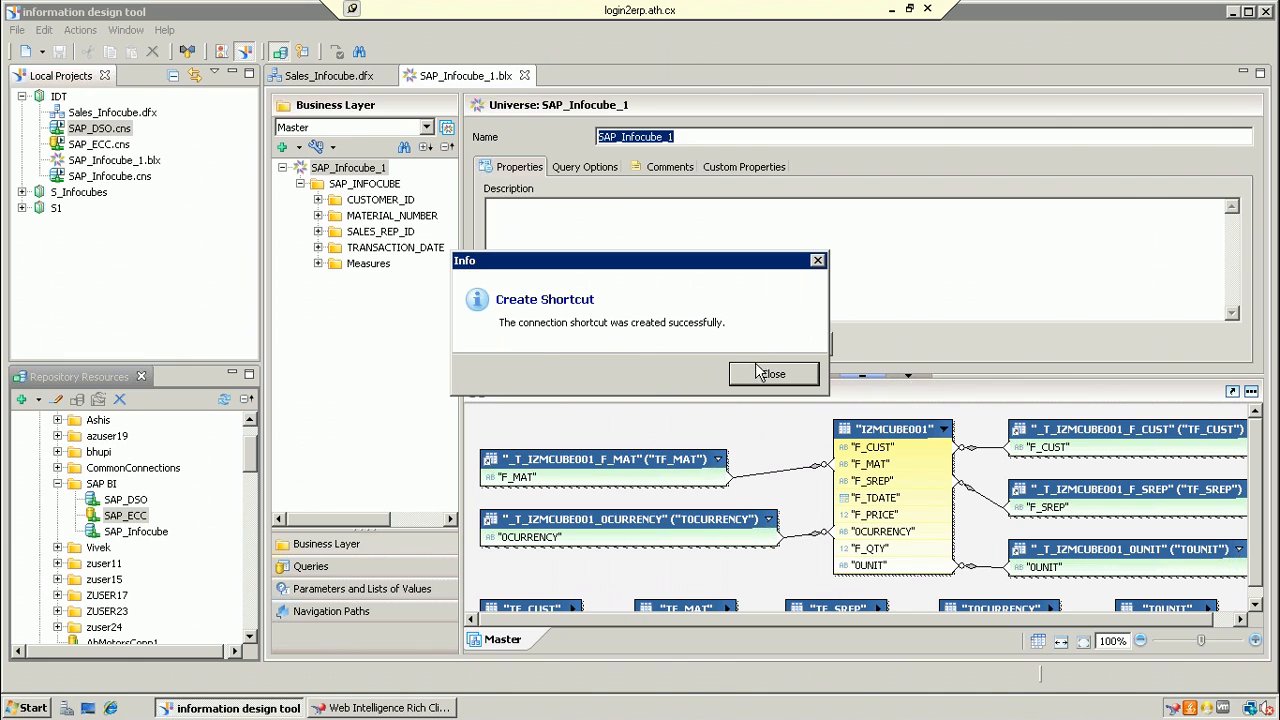
click(763, 370)
Step: Create the multisource-enabled data foundation SAP_ECC_1 in IDT, using the SAP_ECC.cns connection
right_click(62, 100)
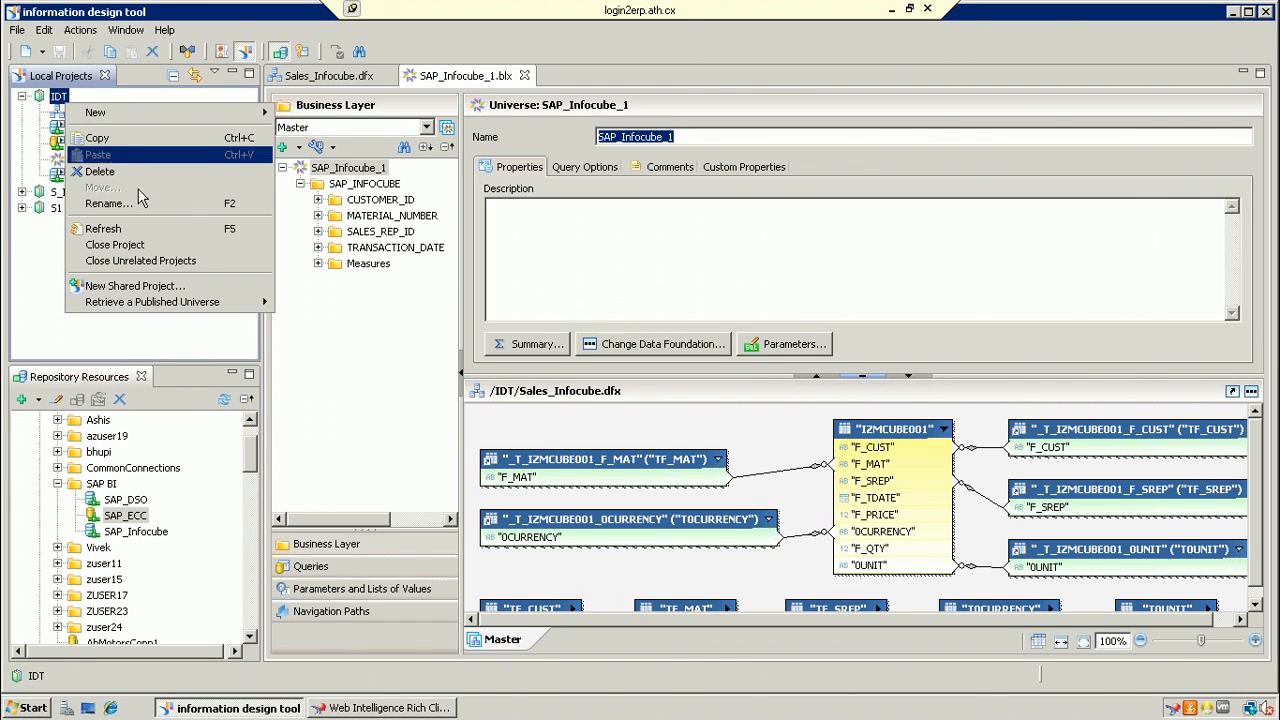
mouse_move(243, 115)
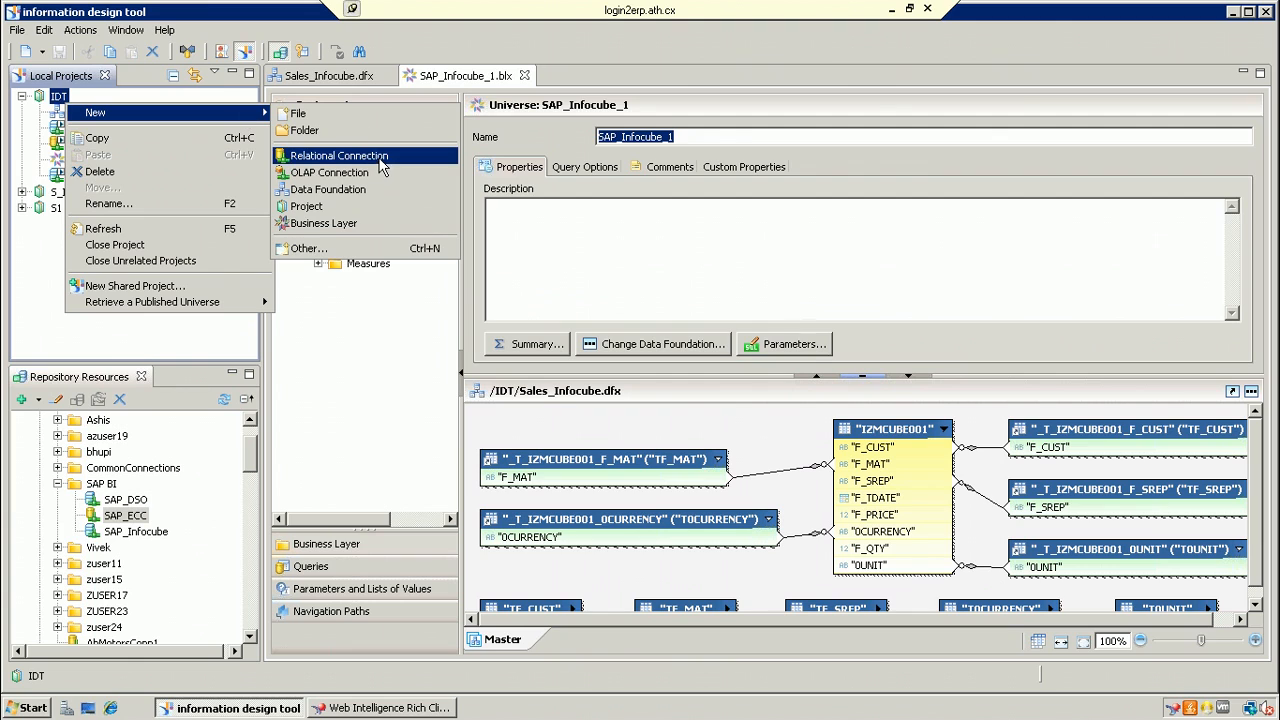
click(371, 189)
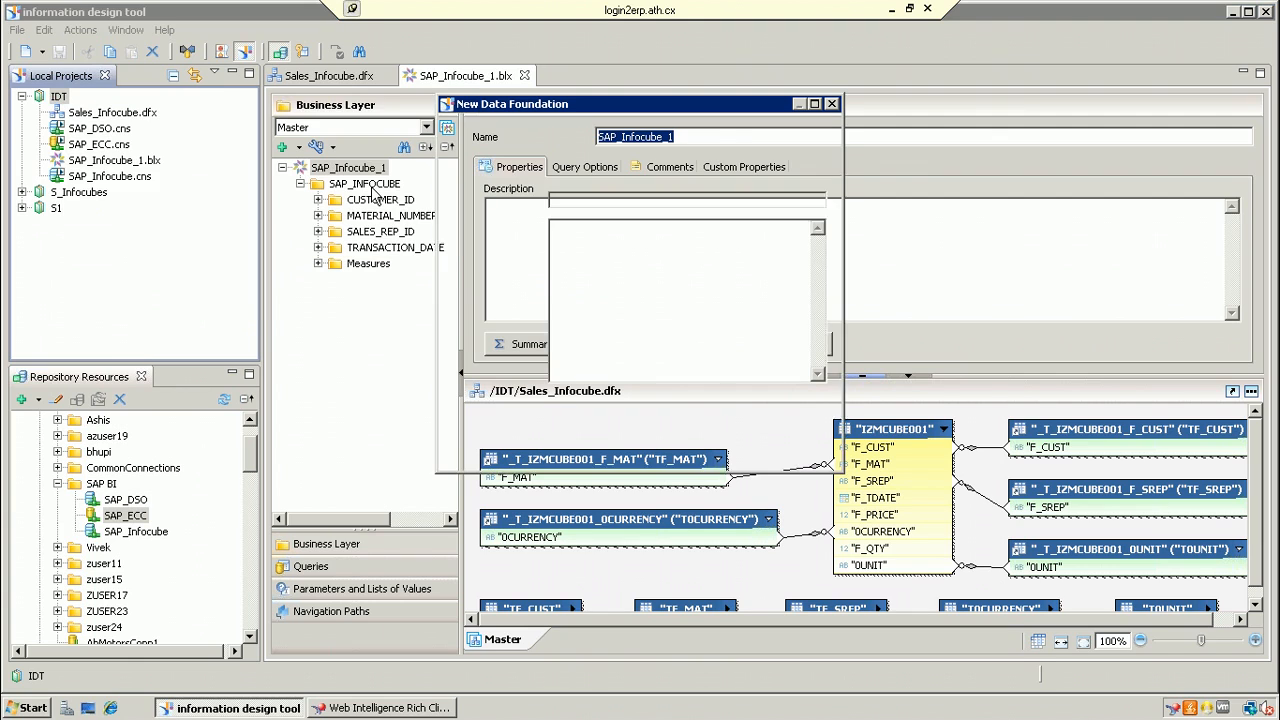
text(SAP_ECC_1)
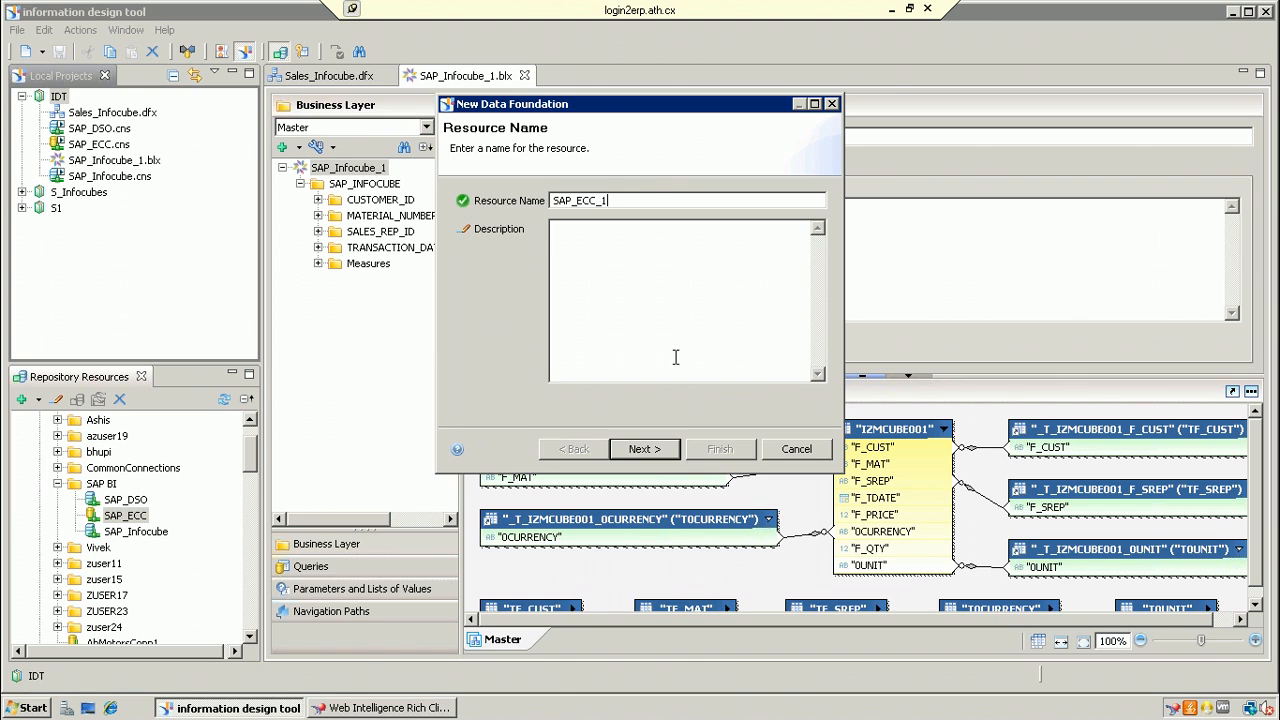
click(668, 451)
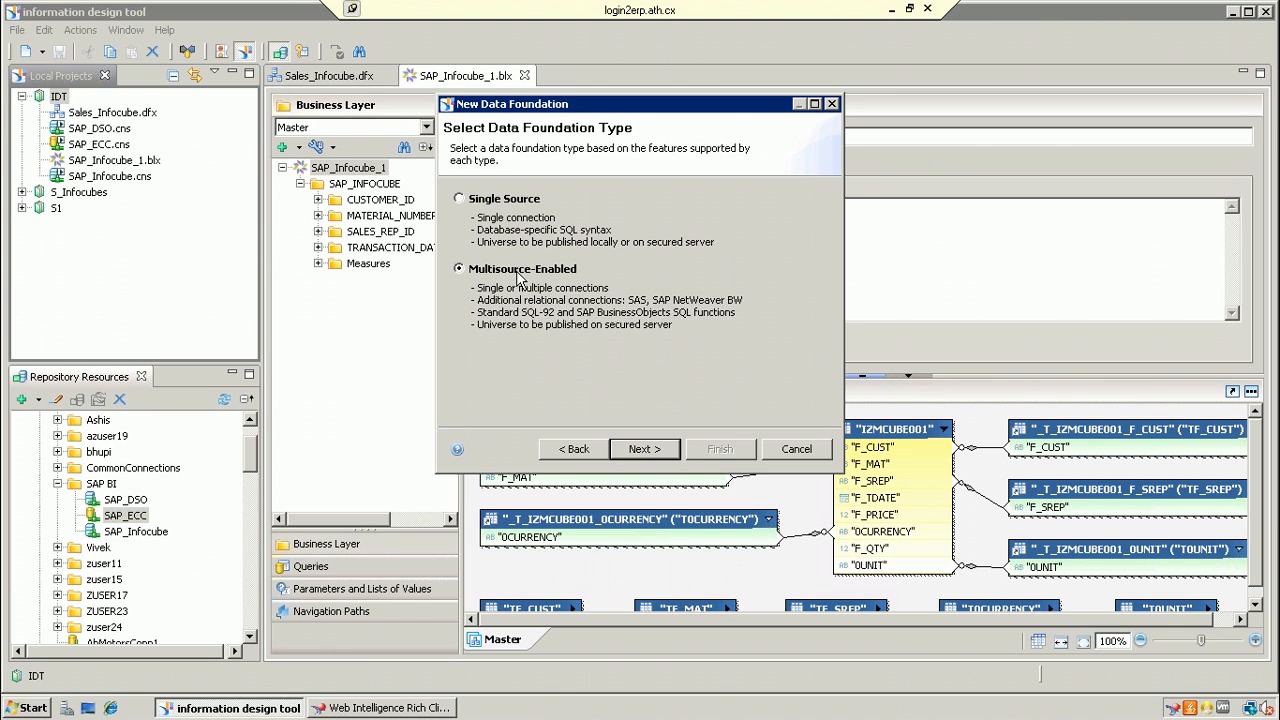
click(657, 447)
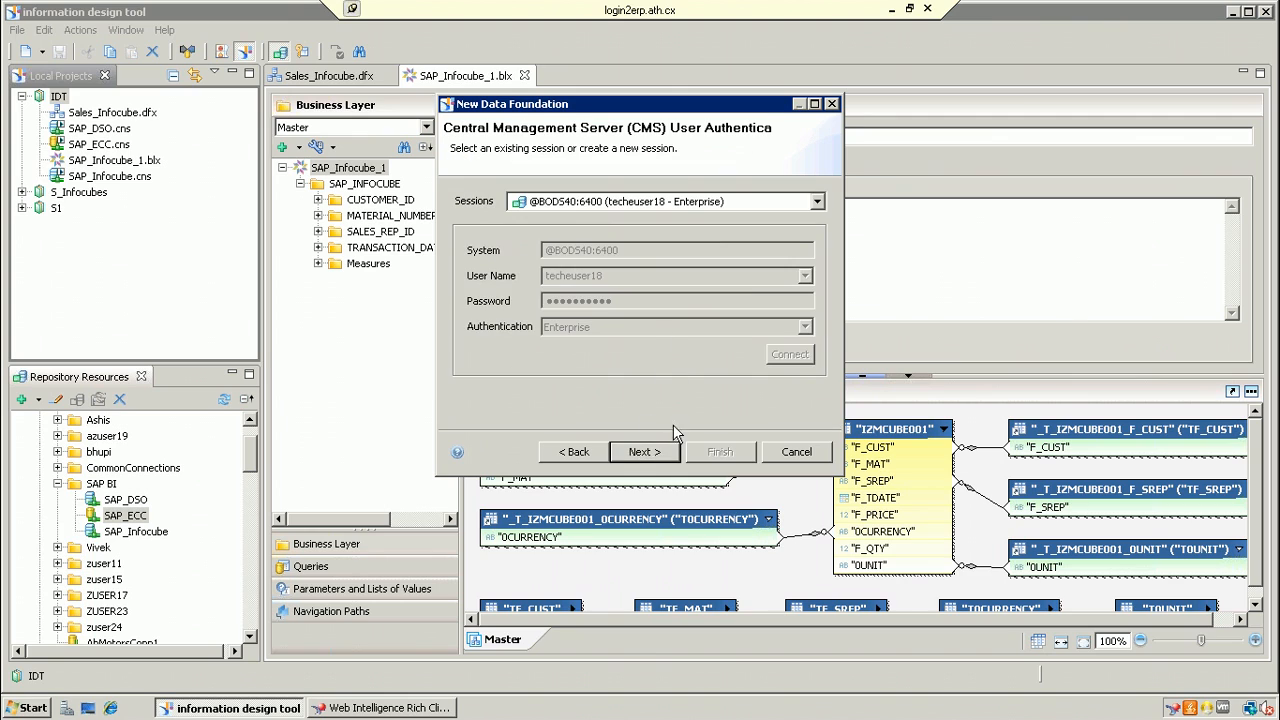
click(648, 453)
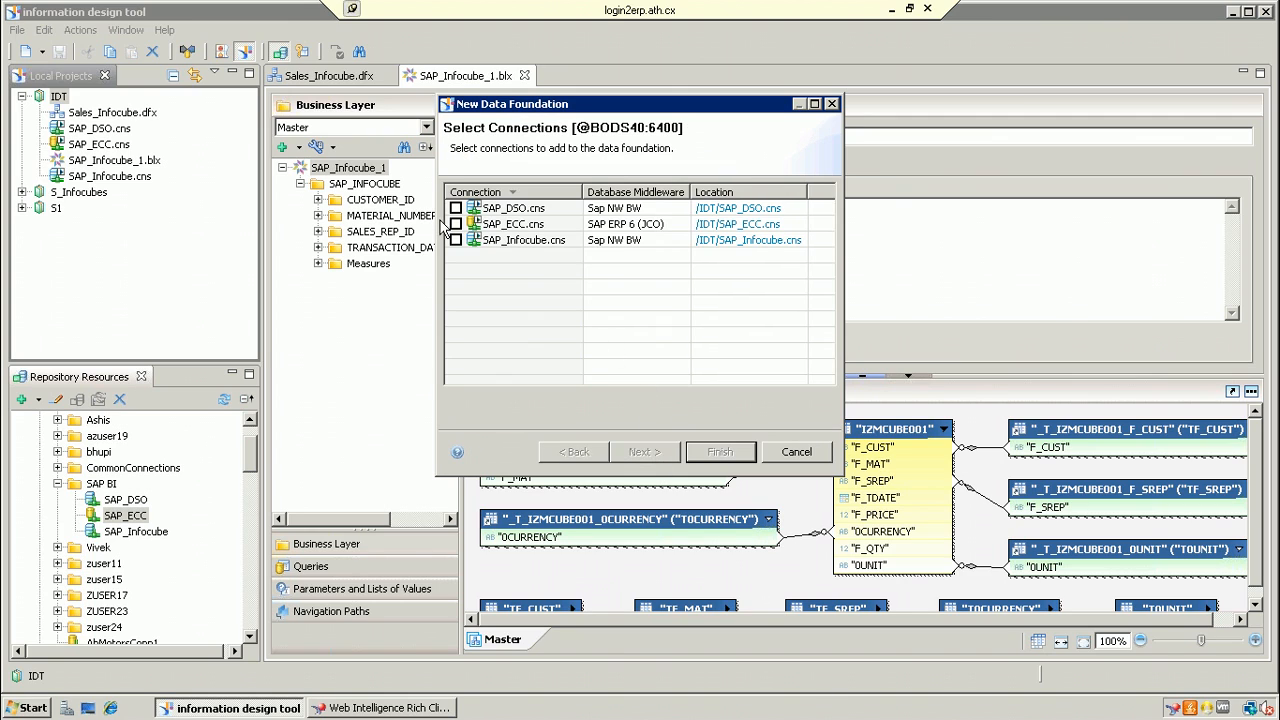
click(455, 224)
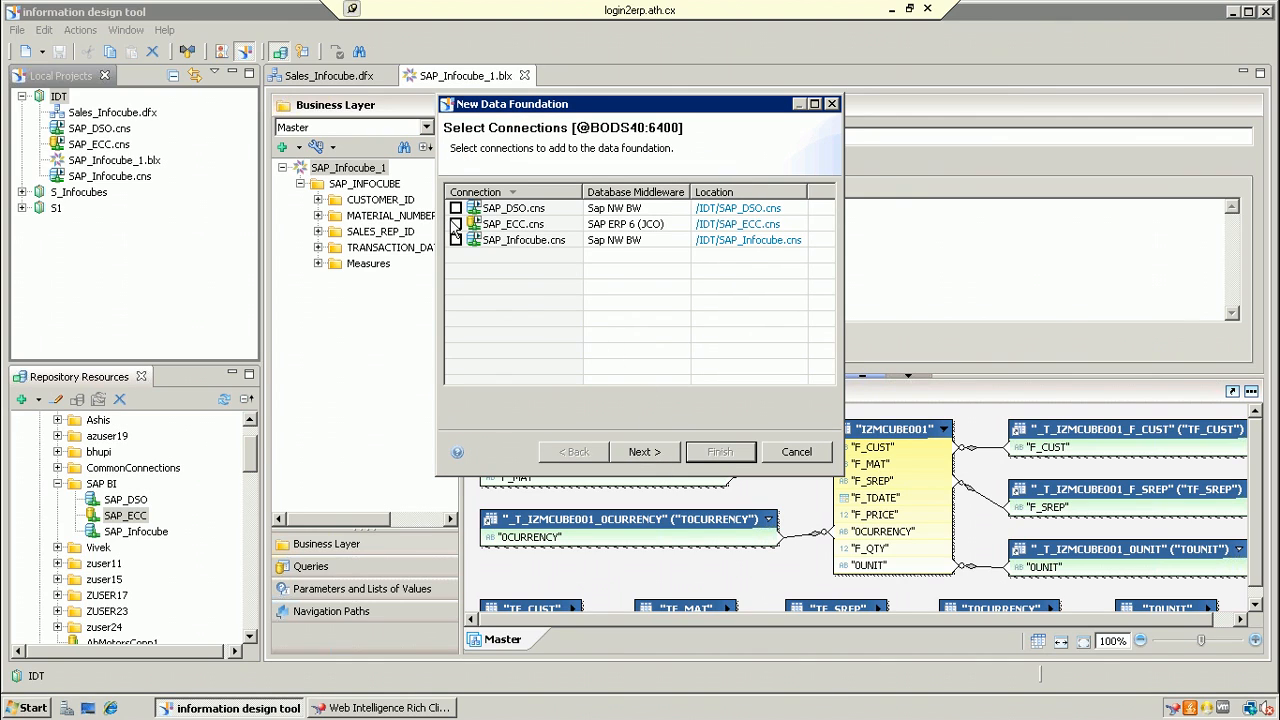
click(655, 451)
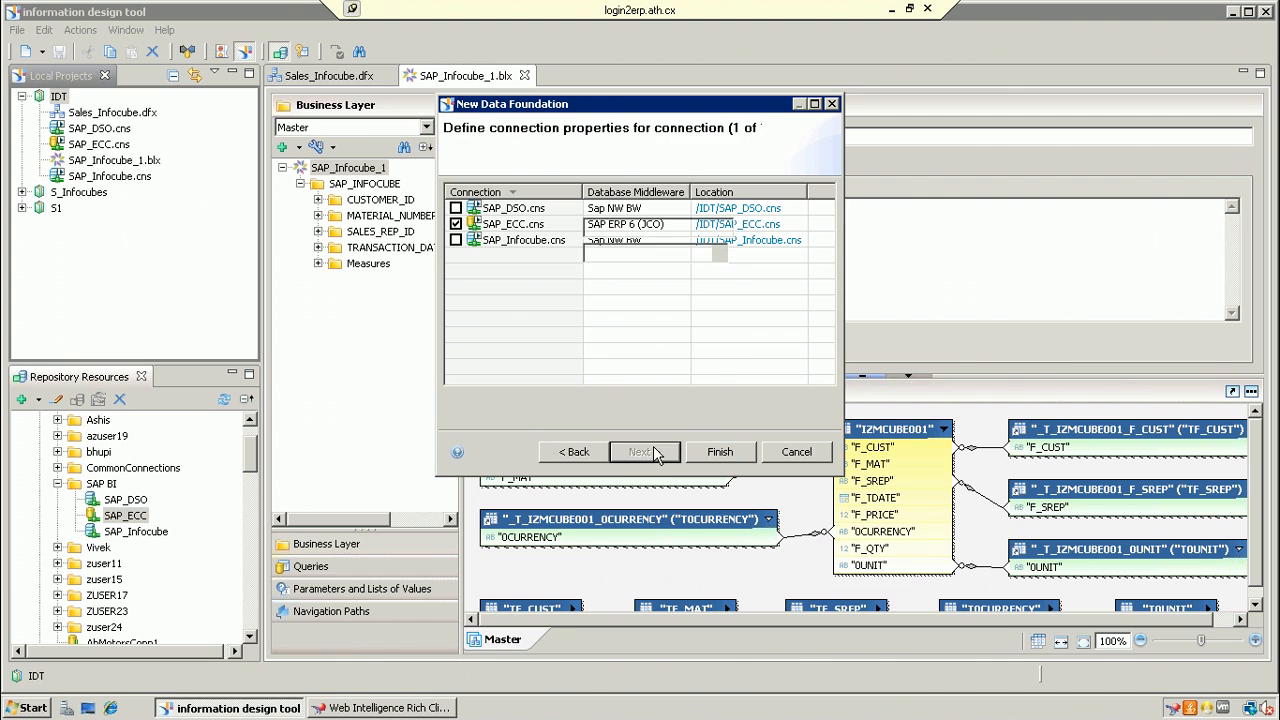
click(712, 453)
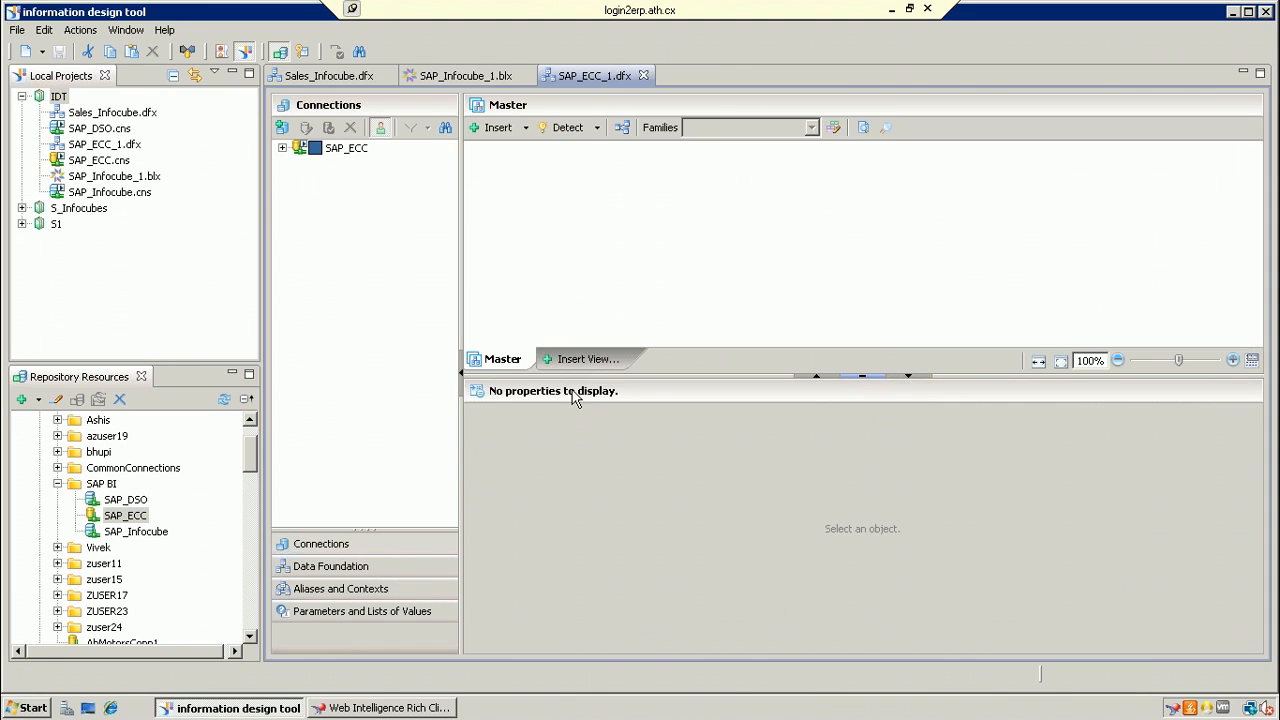
Step: Browse the SAP_ECC connection's ABAP functions and add DEQUEUE_/BDL/ENQ_TASK to the Master view
click(282, 148)
click(352, 150)
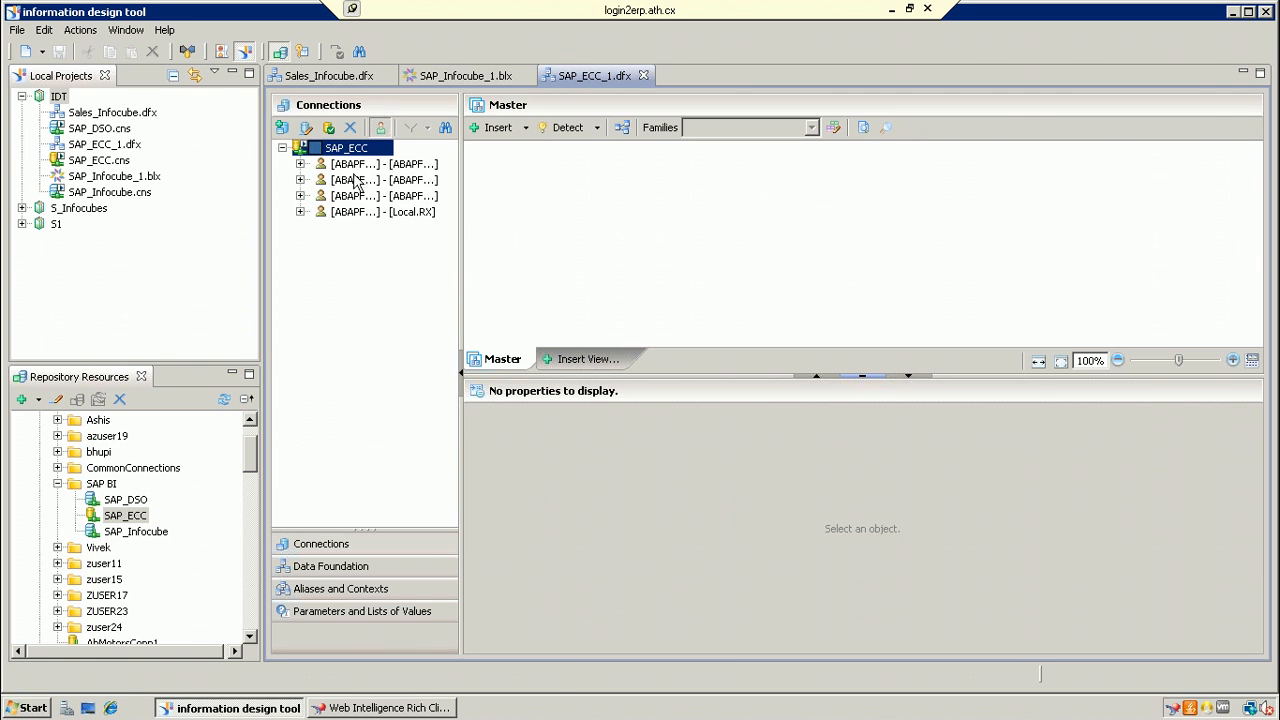
click(300, 164)
click(318, 164)
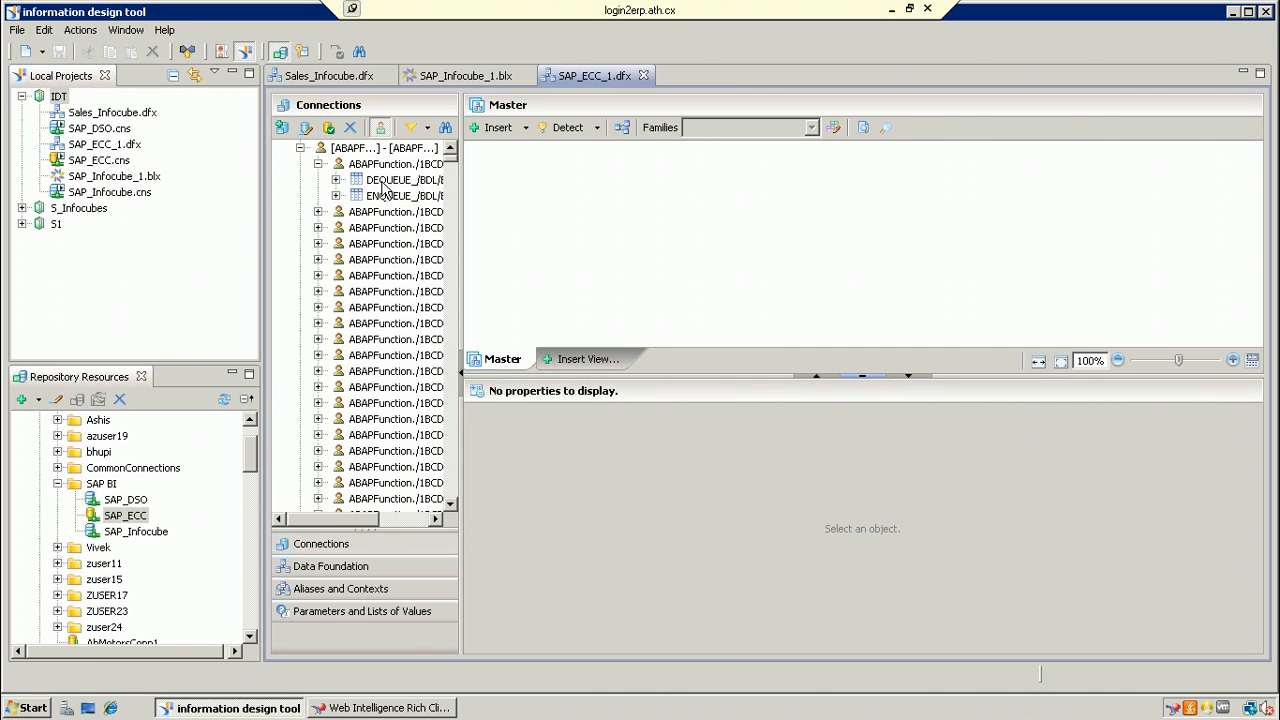
click(395, 181)
drag(397, 182, 542, 172)
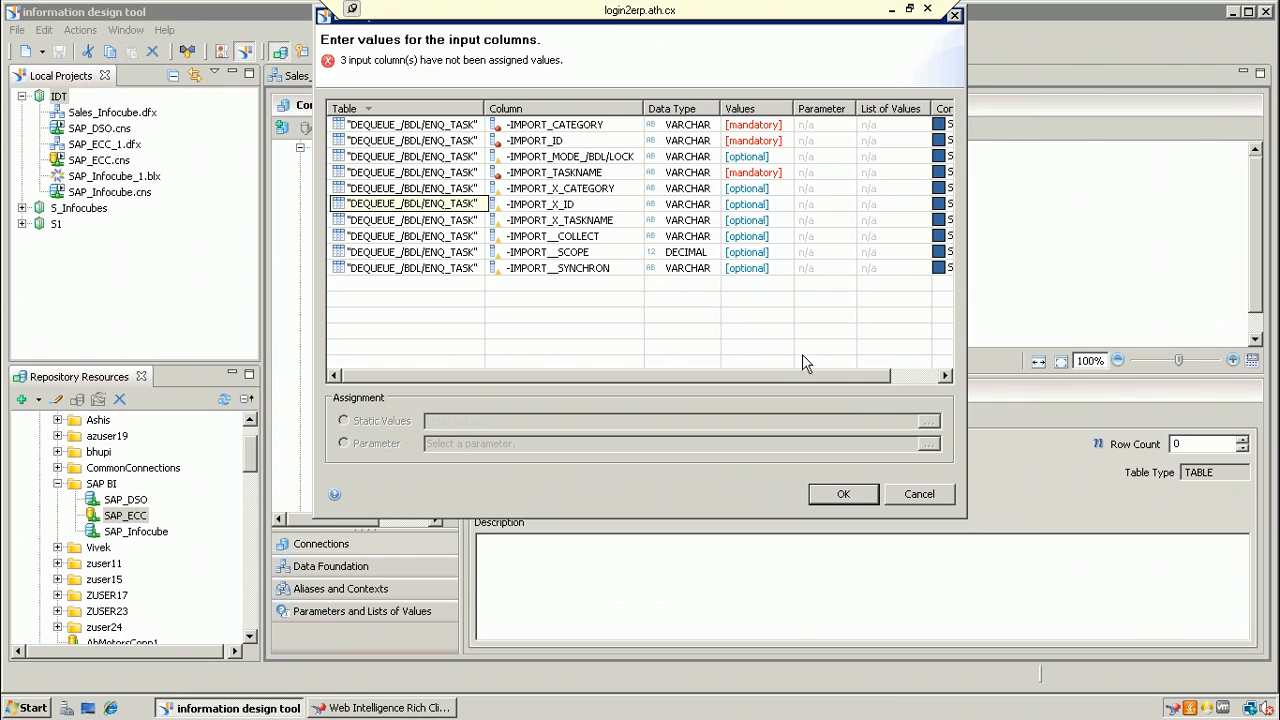
click(941, 492)
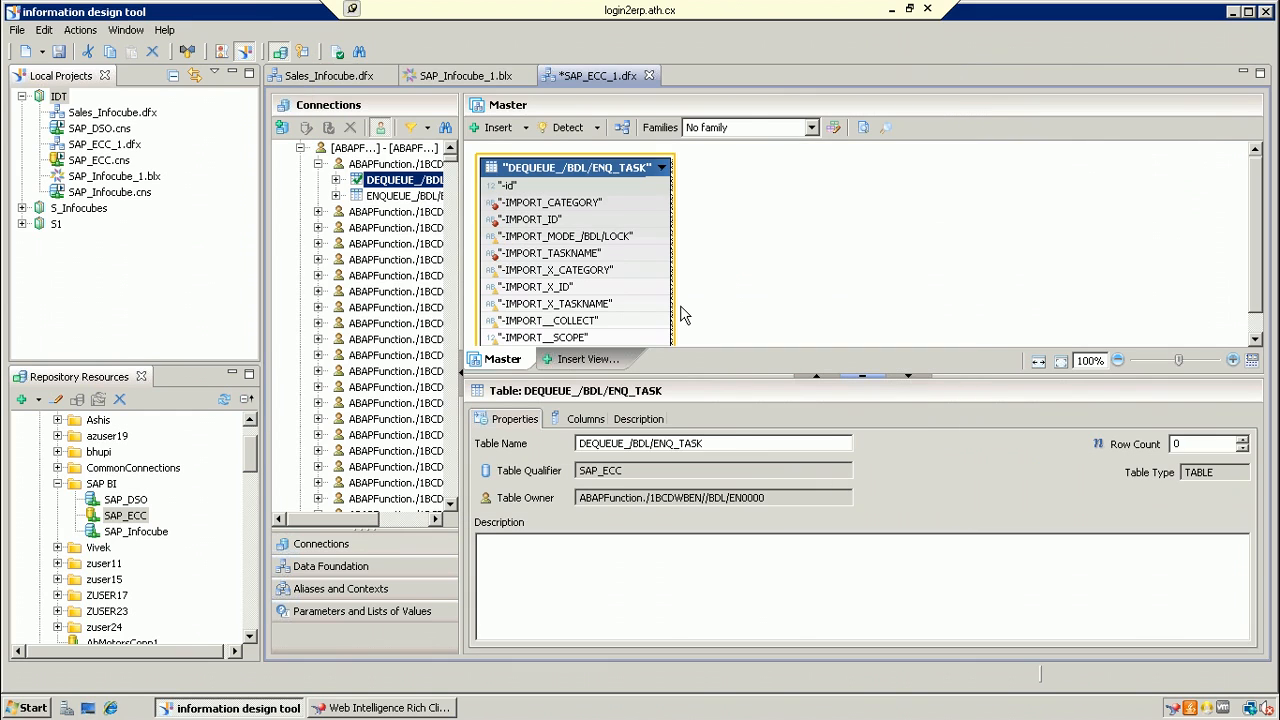
Step: Add ENQUEUE_/BDL/ENQ_TASK beside it and join the two tables on IMPORT_ID
drag(400, 197, 816, 193)
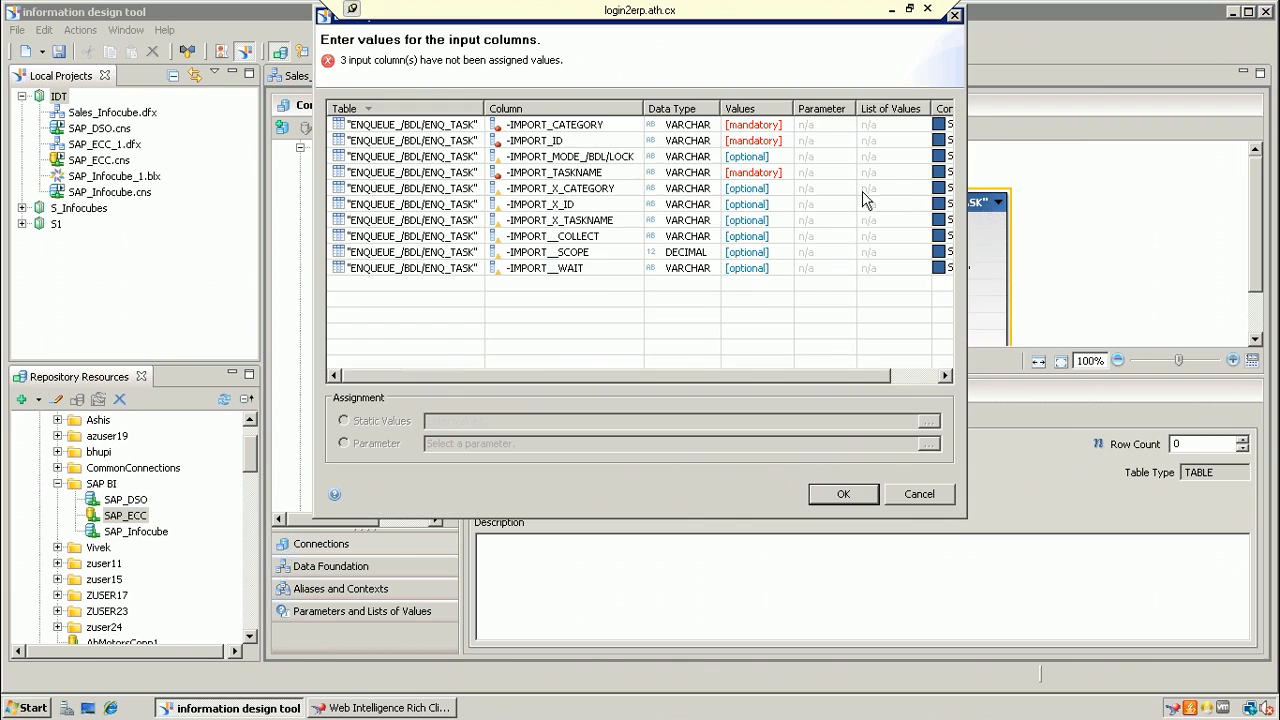
click(864, 503)
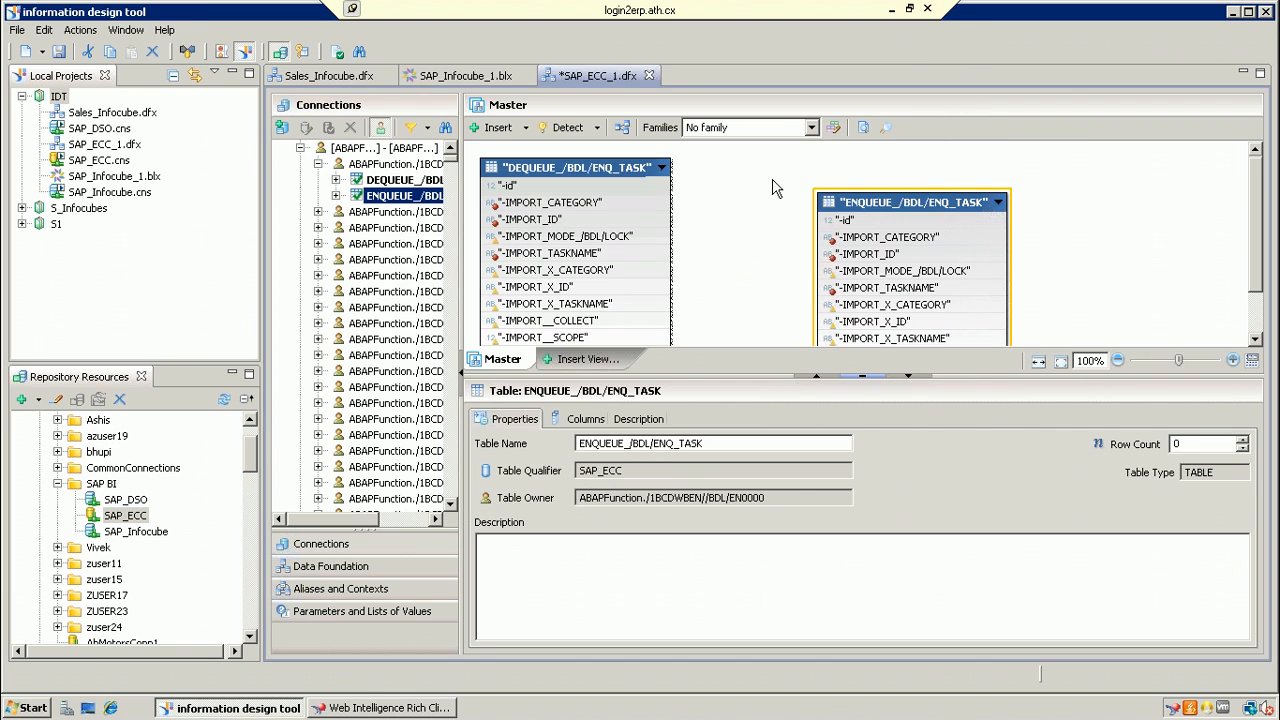
drag(889, 202, 907, 198)
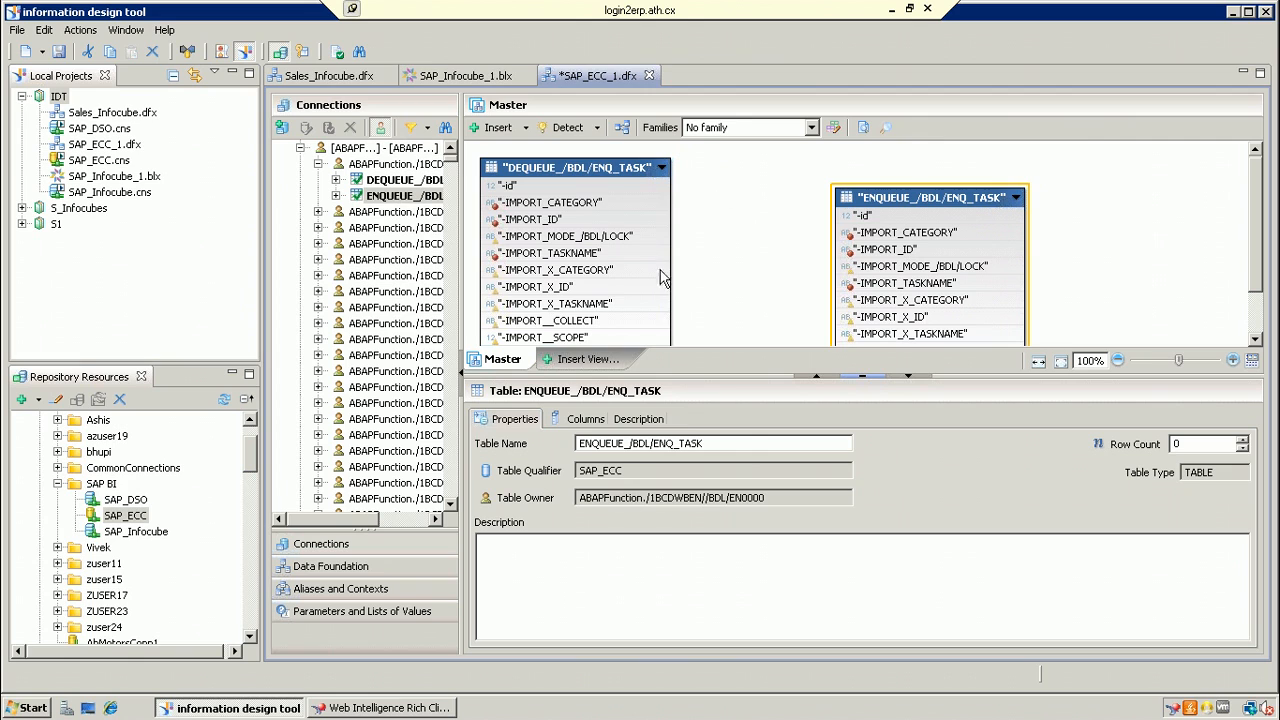
mouse_move(597, 234)
drag(540, 219, 857, 250)
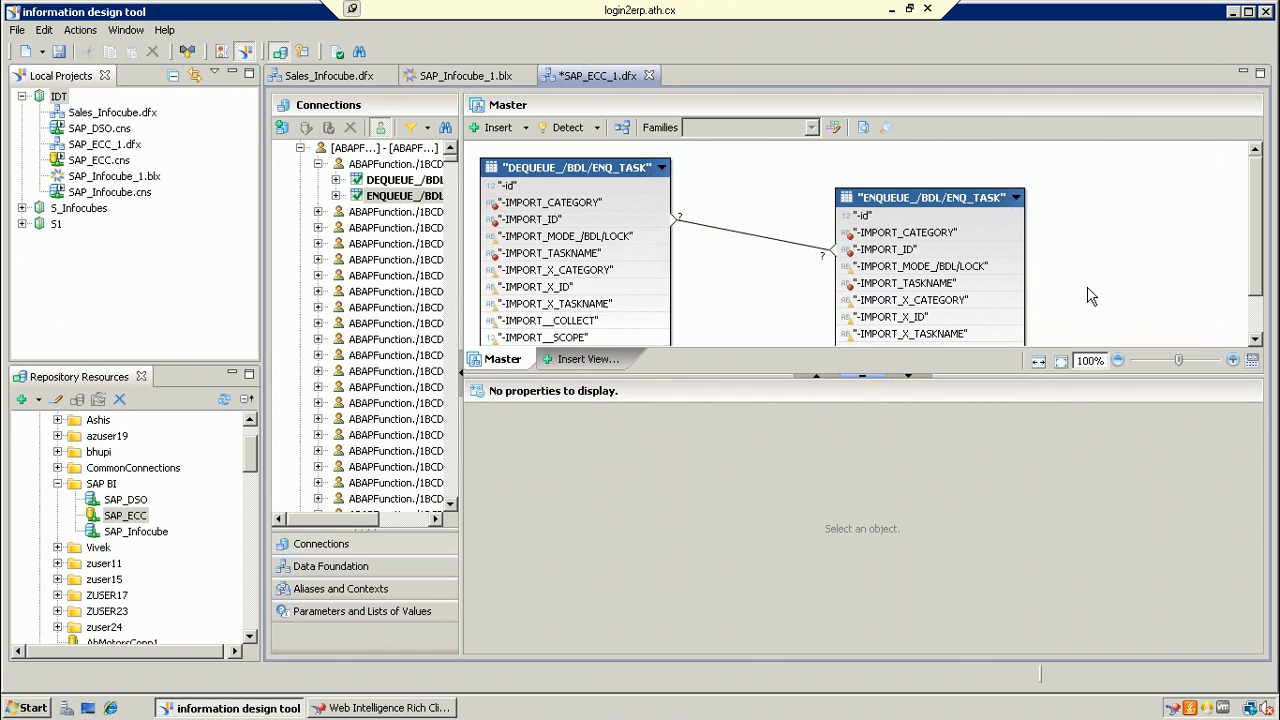
Step: Switch to the local Paint diagram and add a boxed BEX label below the sketch
click(899, 14)
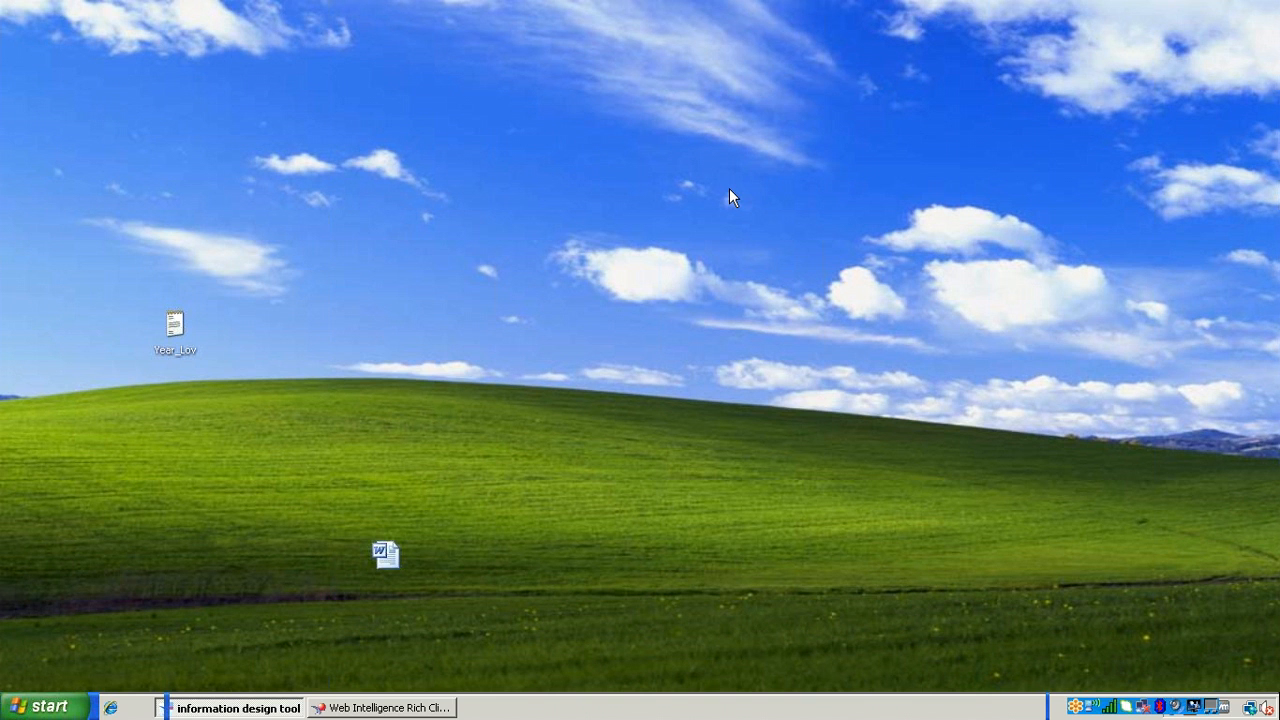
click(686, 705)
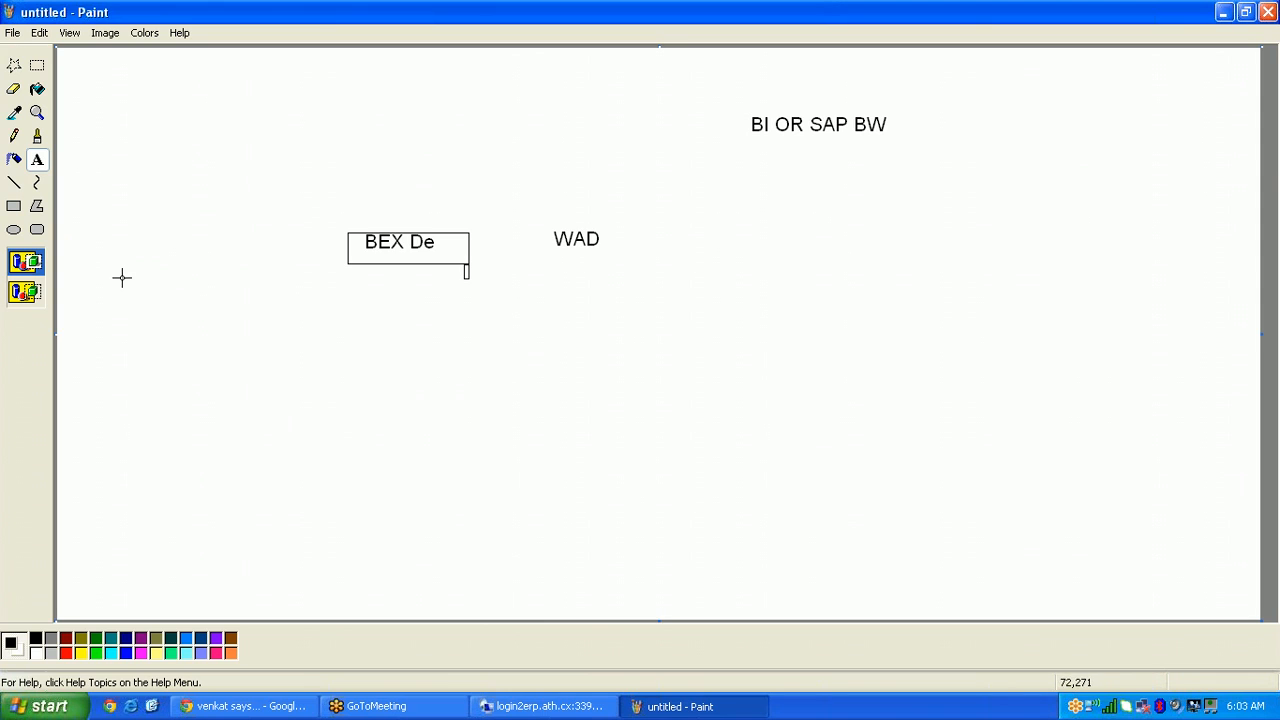
click(38, 160)
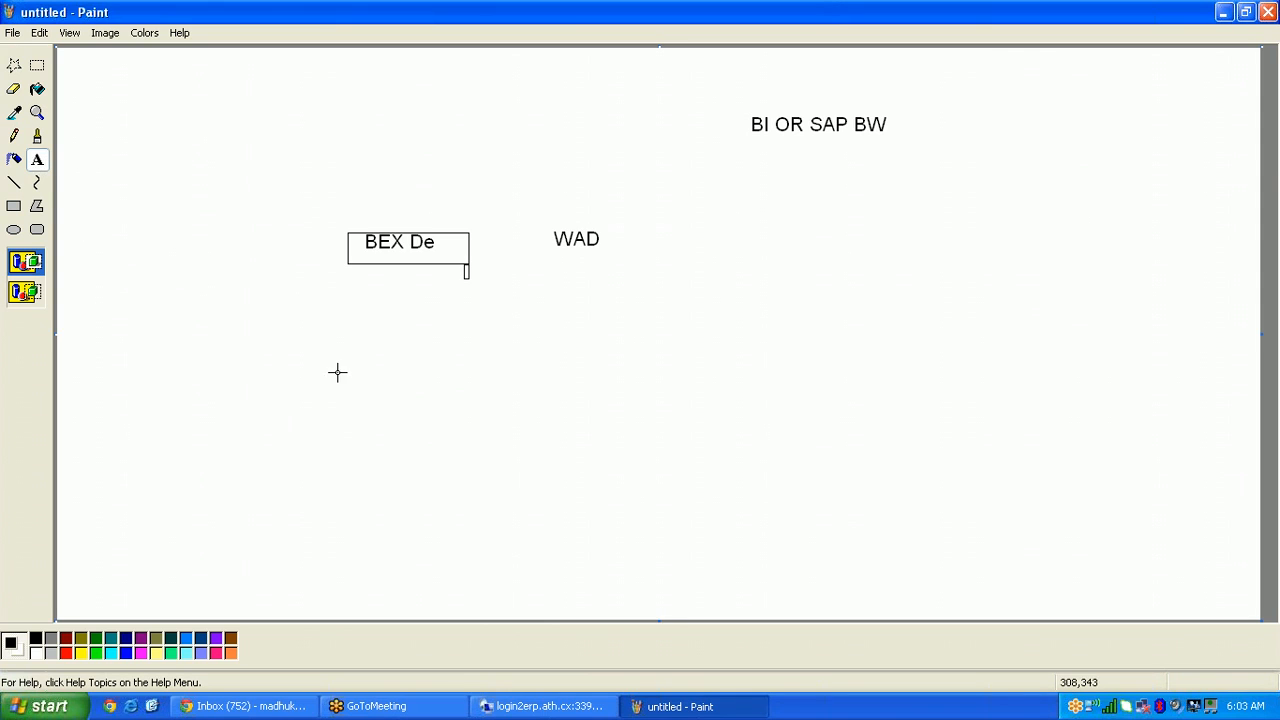
drag(326, 372, 535, 428)
text(BEX)
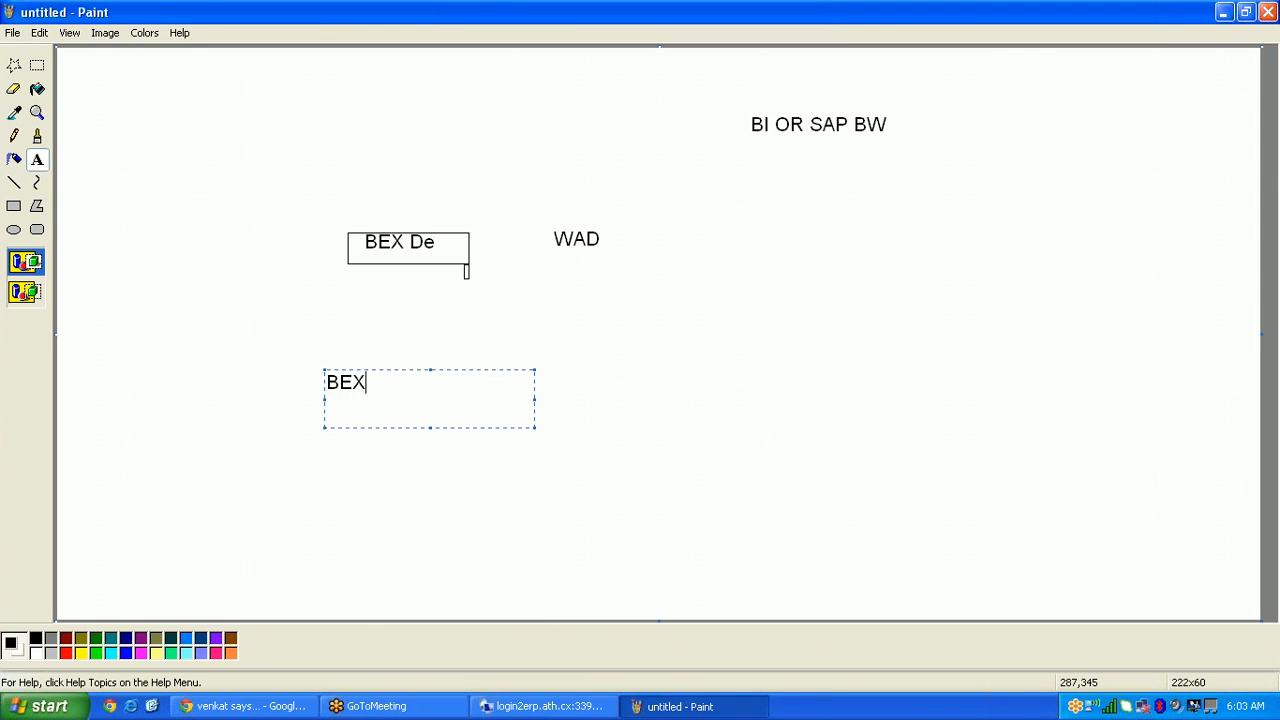
click(617, 489)
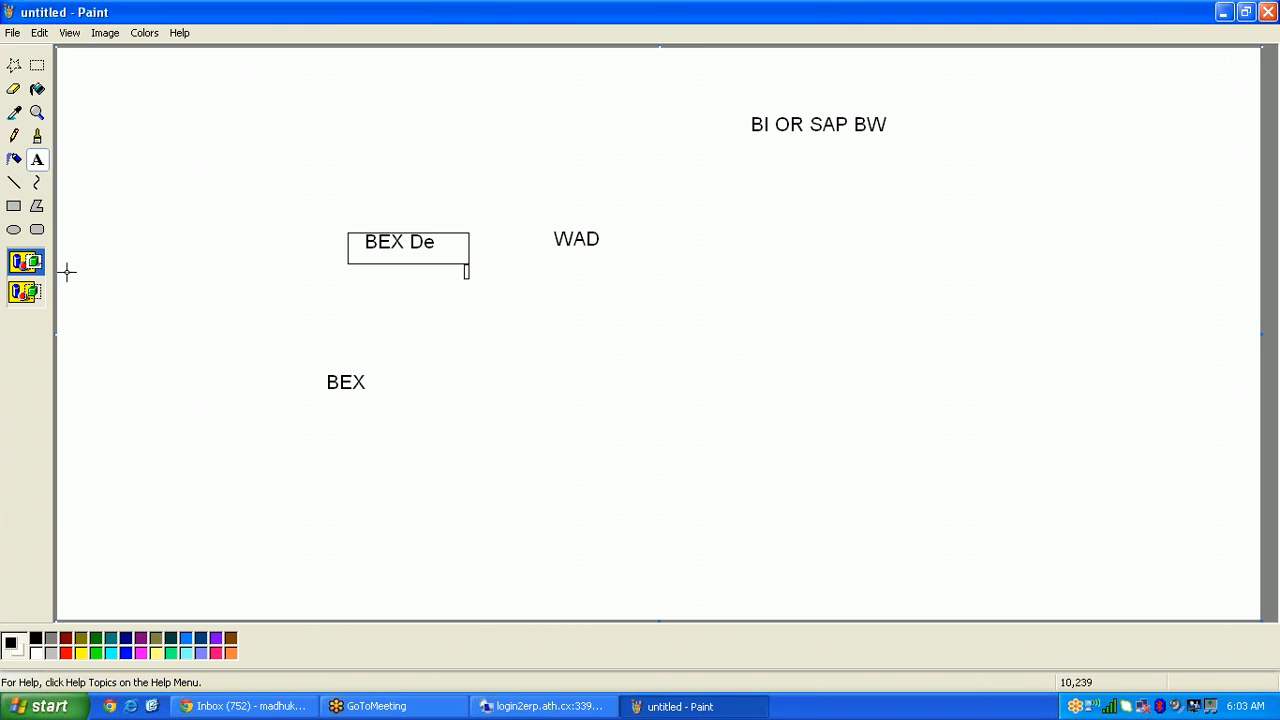
click(14, 207)
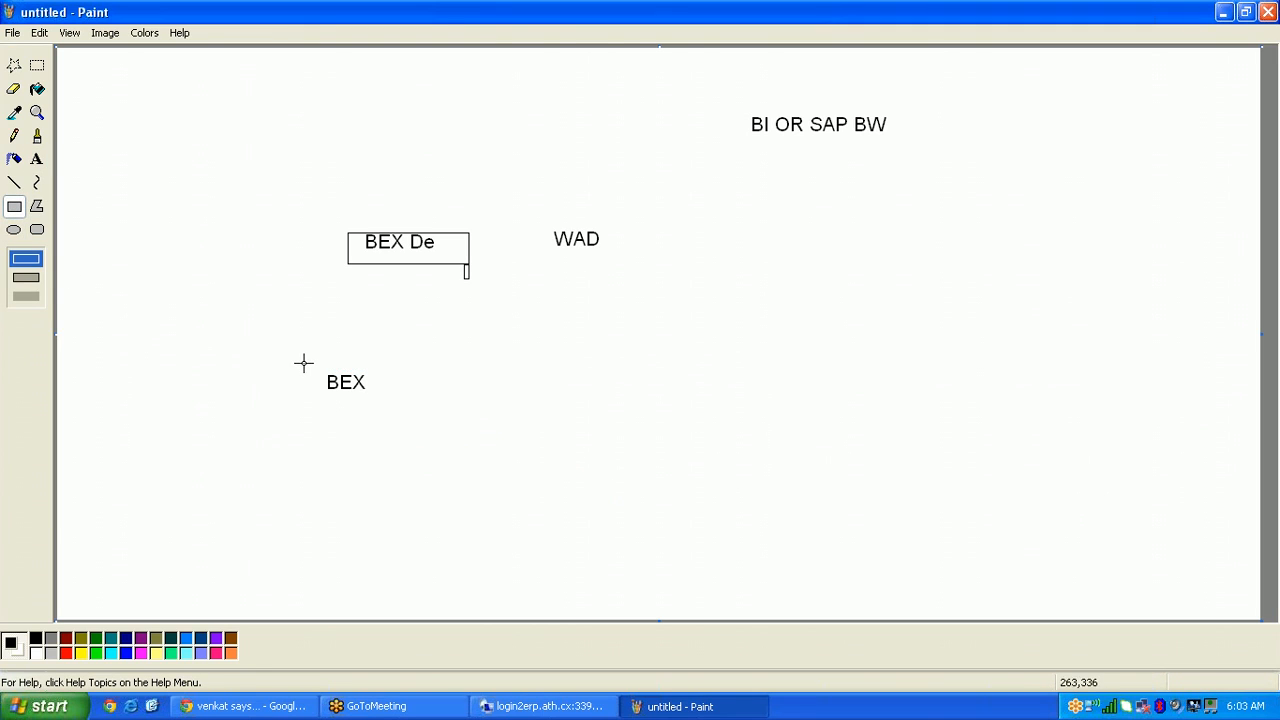
drag(295, 362, 399, 399)
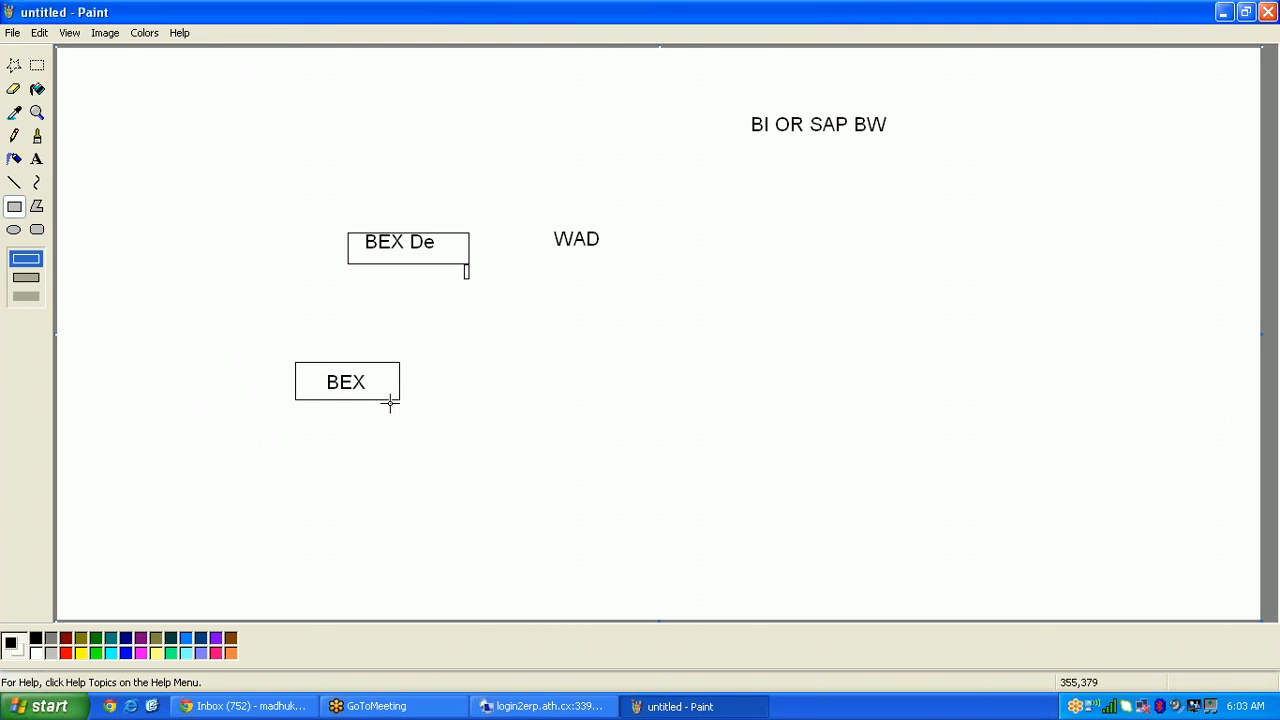
Step: Add a boxed WEBI label to the right and draw an arrow from BEX to WEBI
click(37, 160)
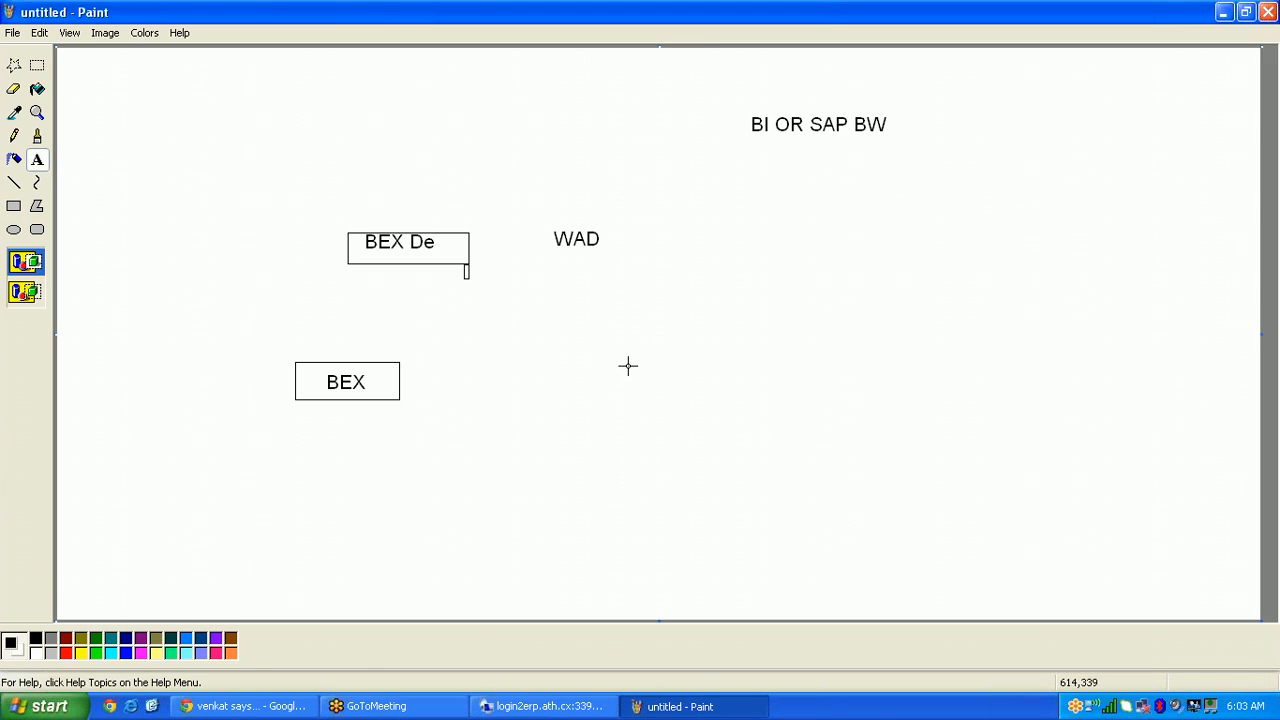
drag(622, 359, 794, 415)
text(WEBI)
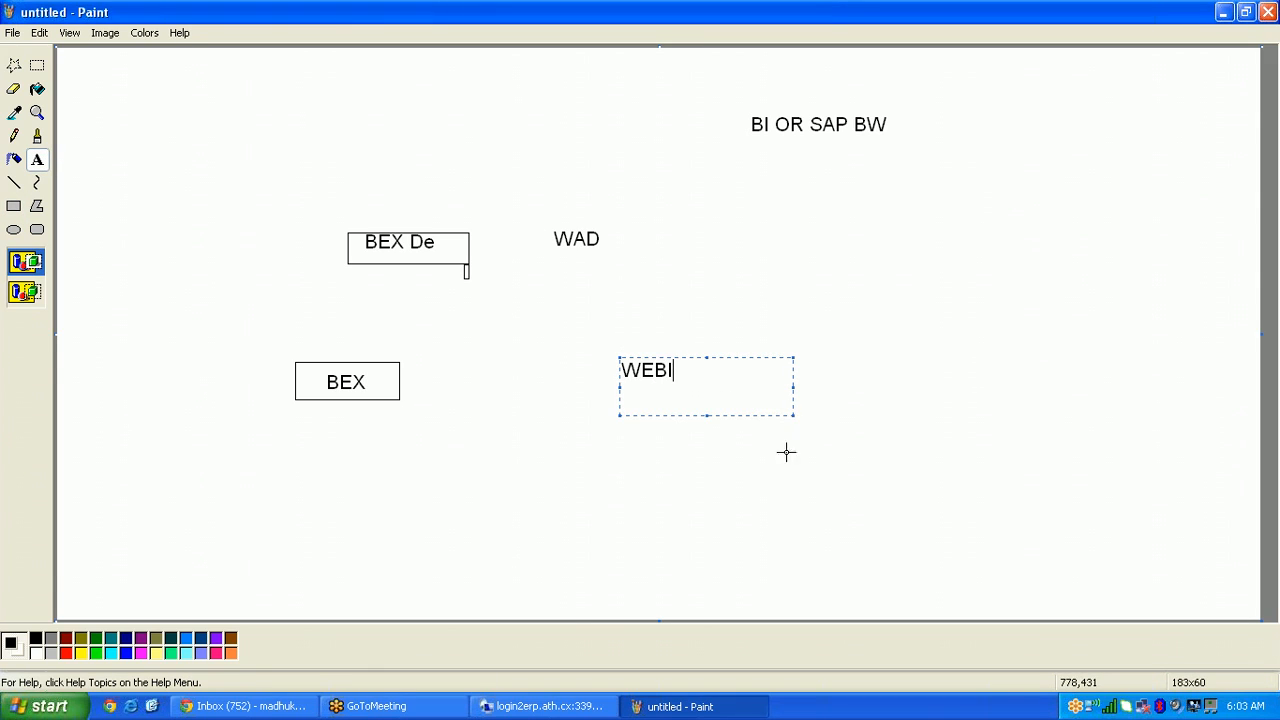
click(600, 437)
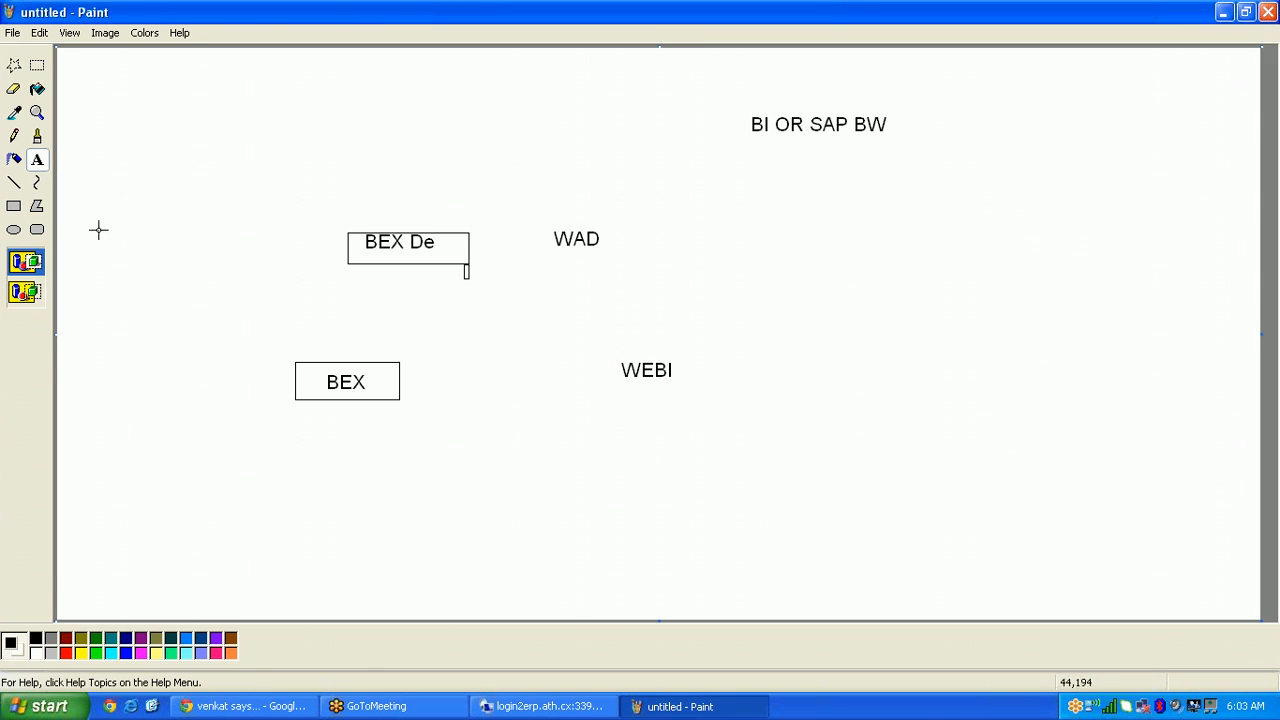
click(14, 206)
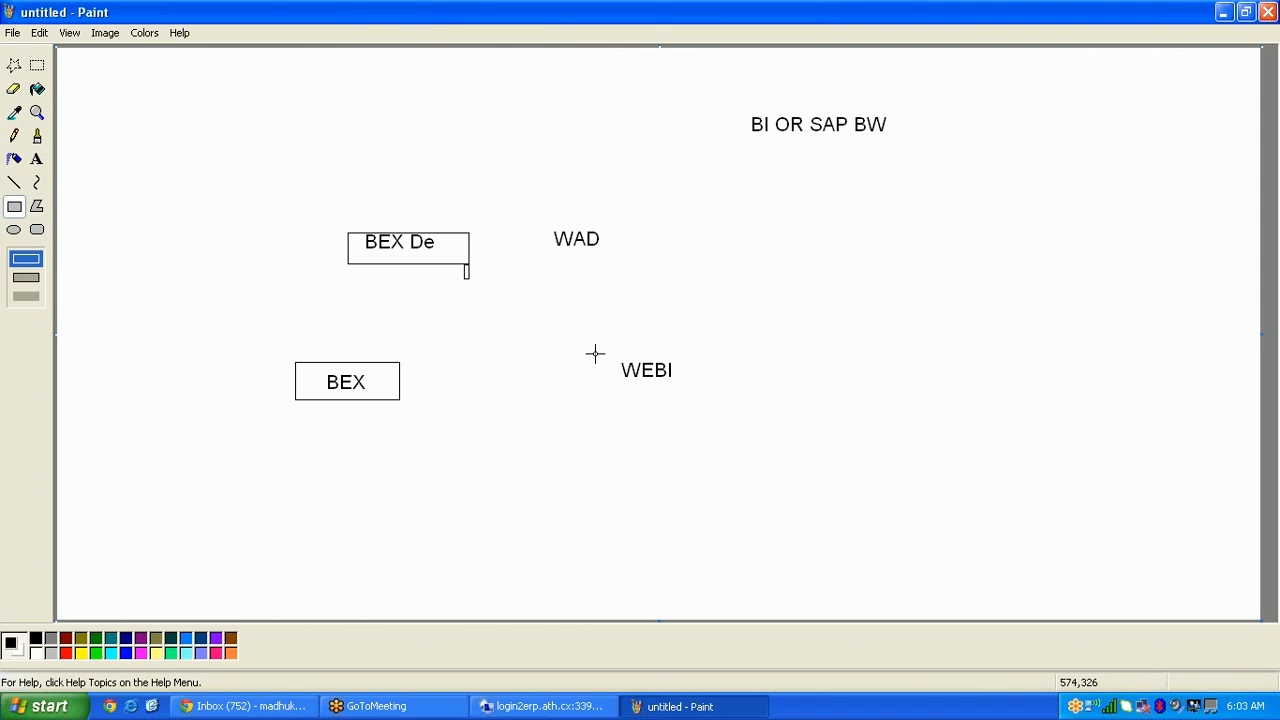
drag(595, 353, 730, 395)
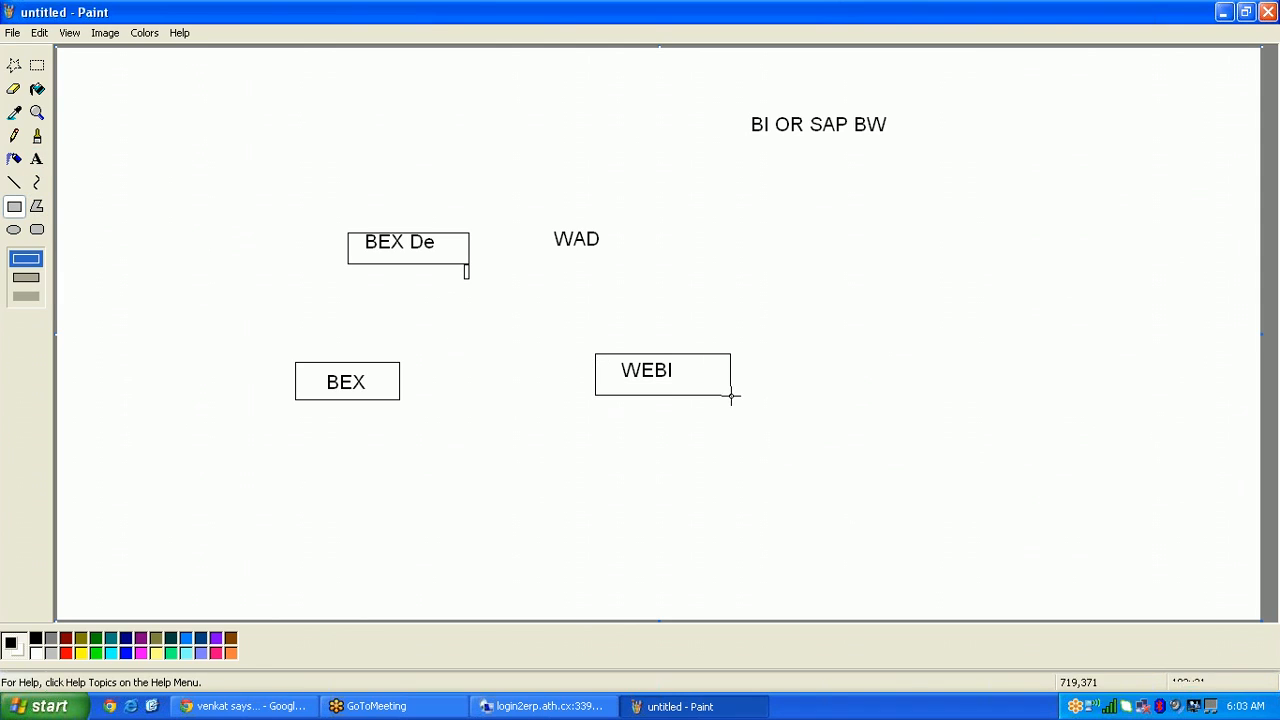
click(14, 182)
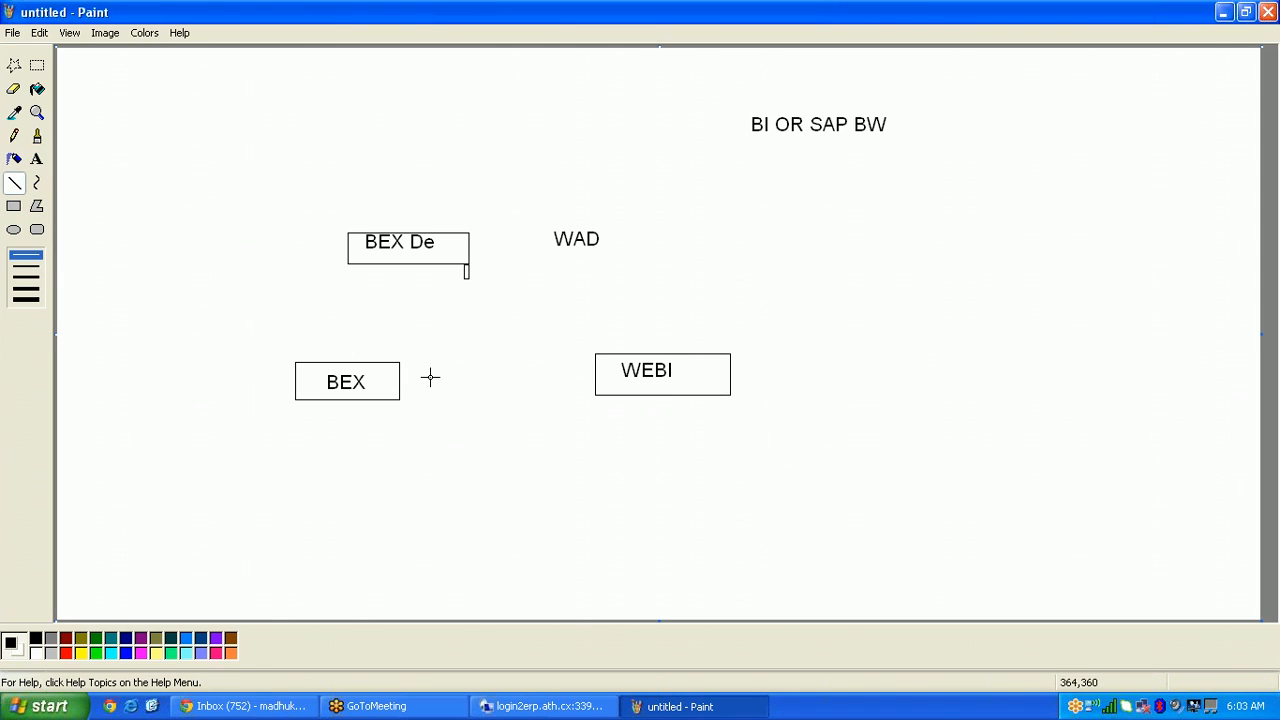
mouse_move(399, 385)
mouse_down()
mouse_move(596, 376)
mouse_move(590, 395)
mouse_up()
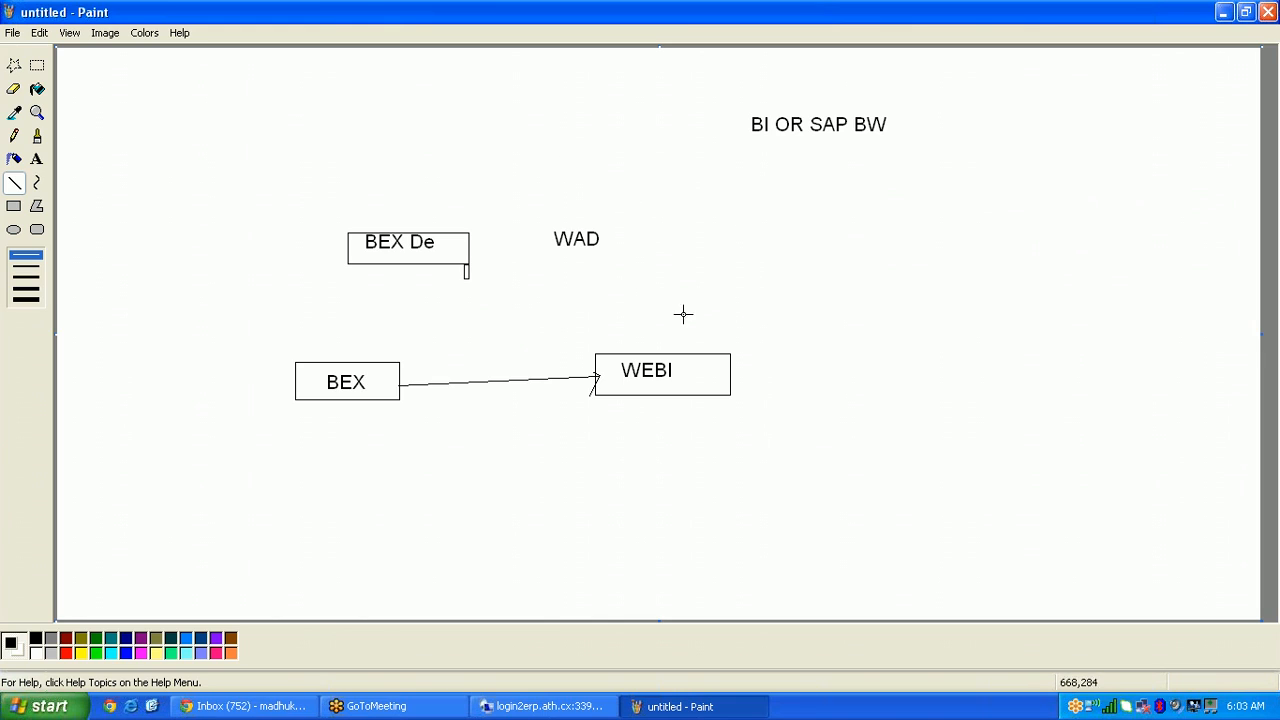
Step: Return to Information Design Tool and make the data foundation diagram area slightly taller
click(590, 706)
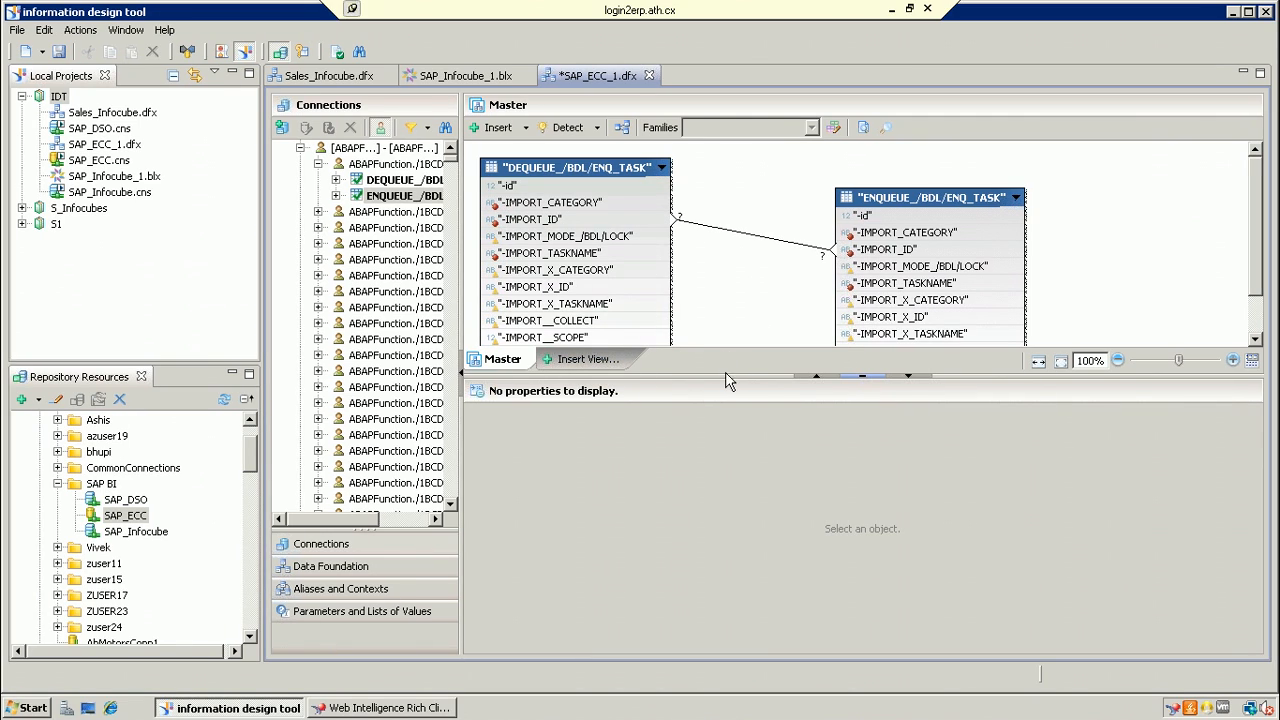
drag(740, 377, 740, 399)
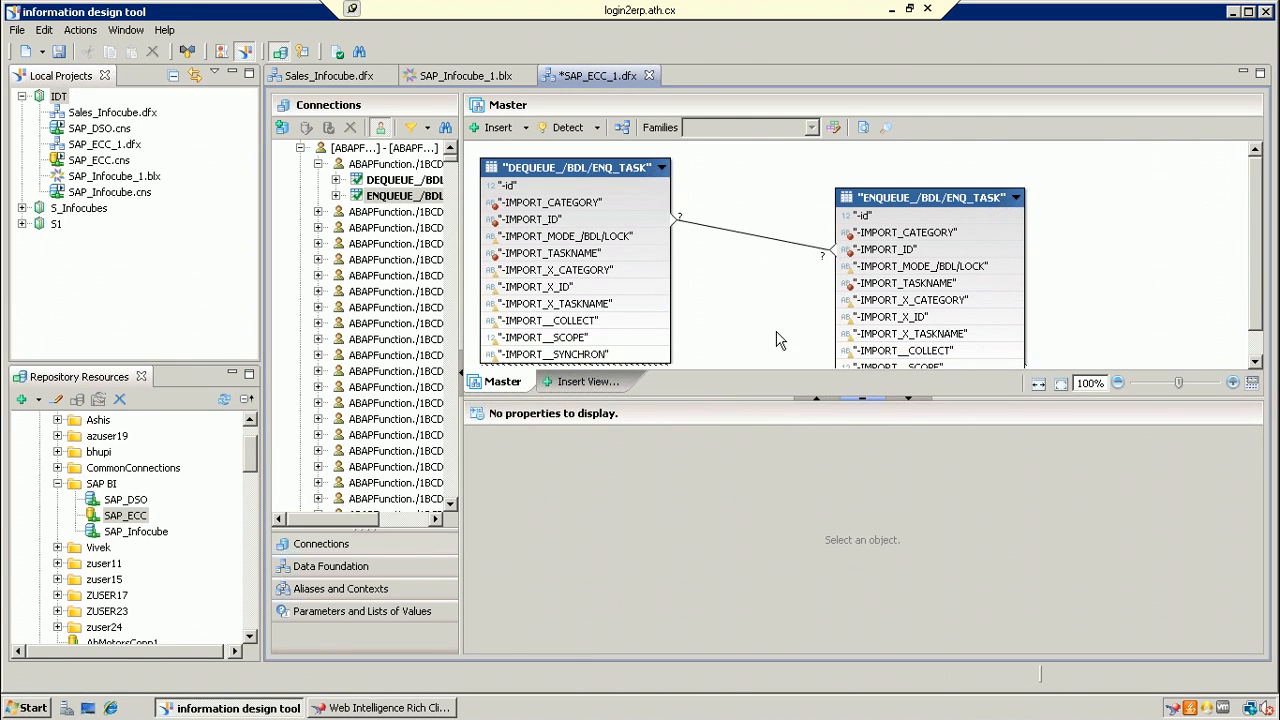
mouse_move(627, 253)
Step: Minimize the Information Design Tool and Web Intelligence windows, then the remote session, revealing Paint
click(1233, 12)
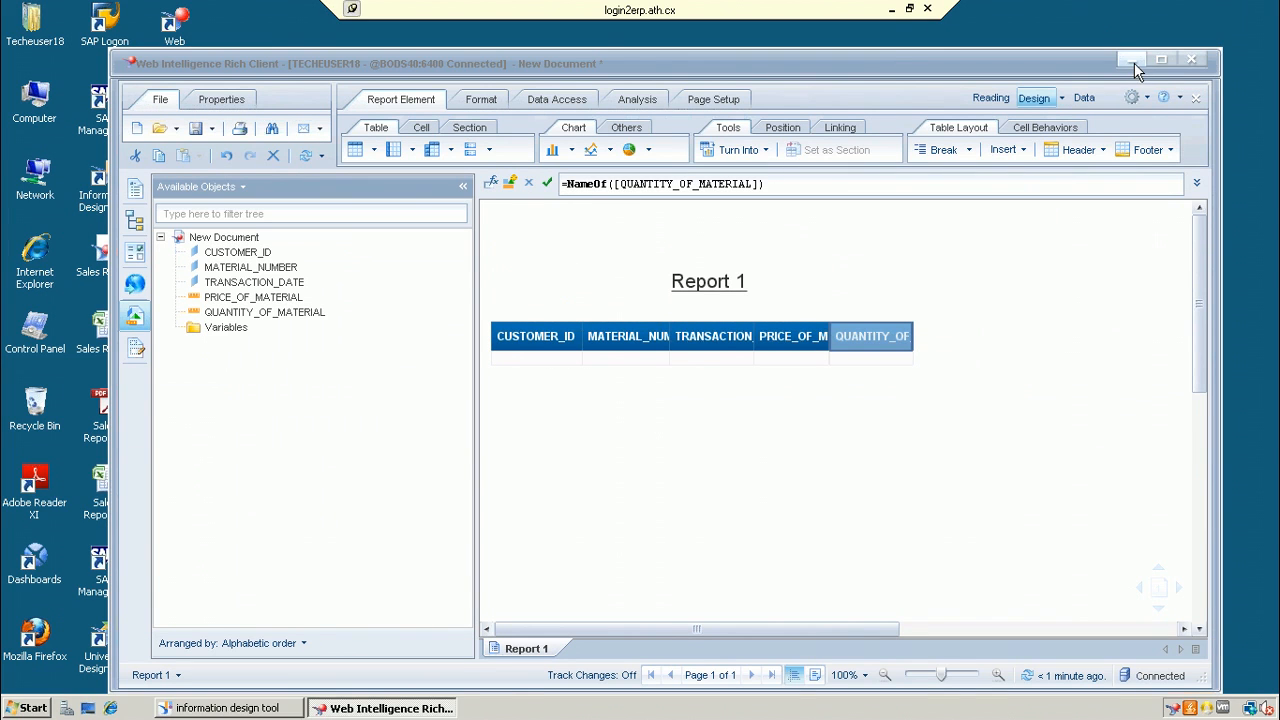
click(1135, 64)
click(253, 710)
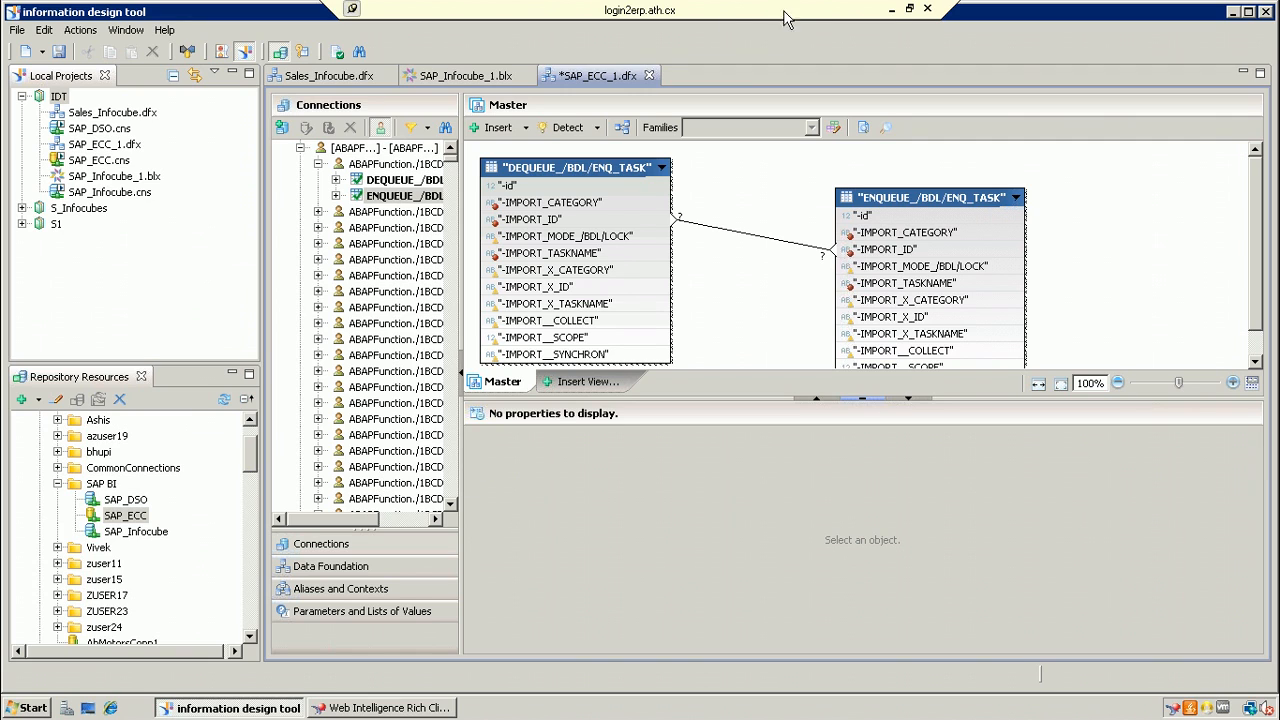
click(893, 9)
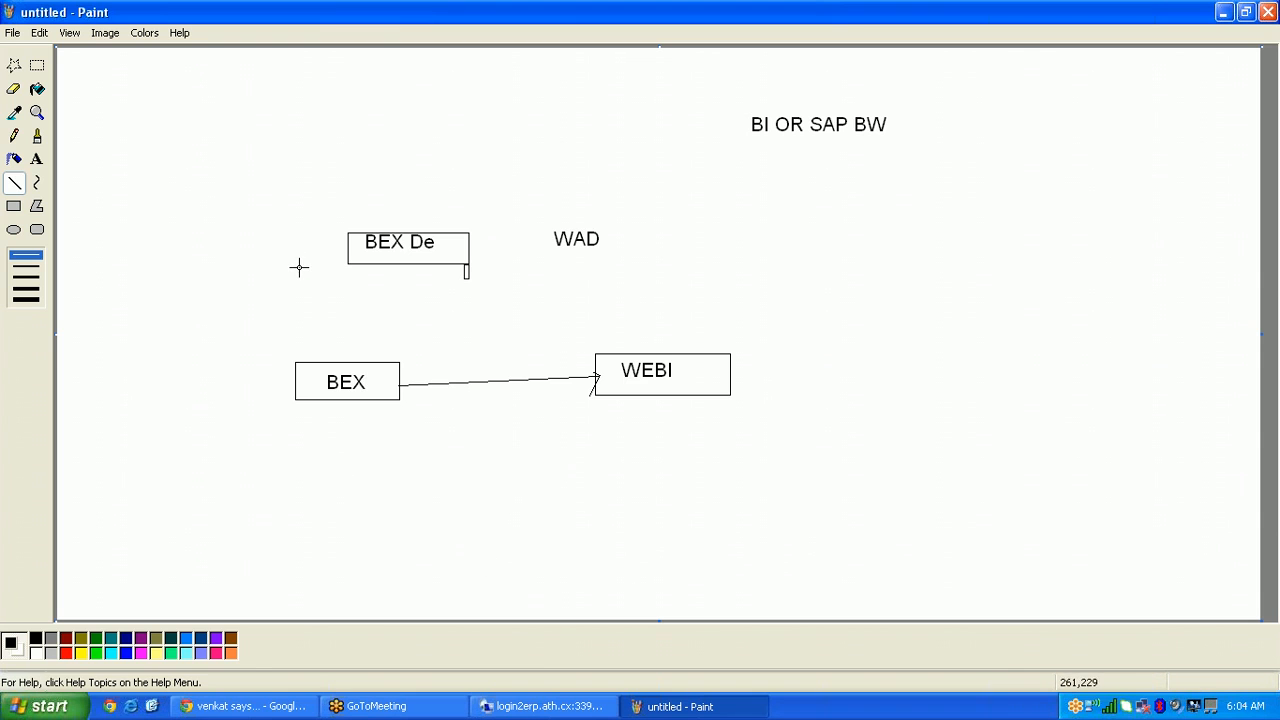
Step: Bring the remote Information Design Tool session back to the front
click(1263, 47)
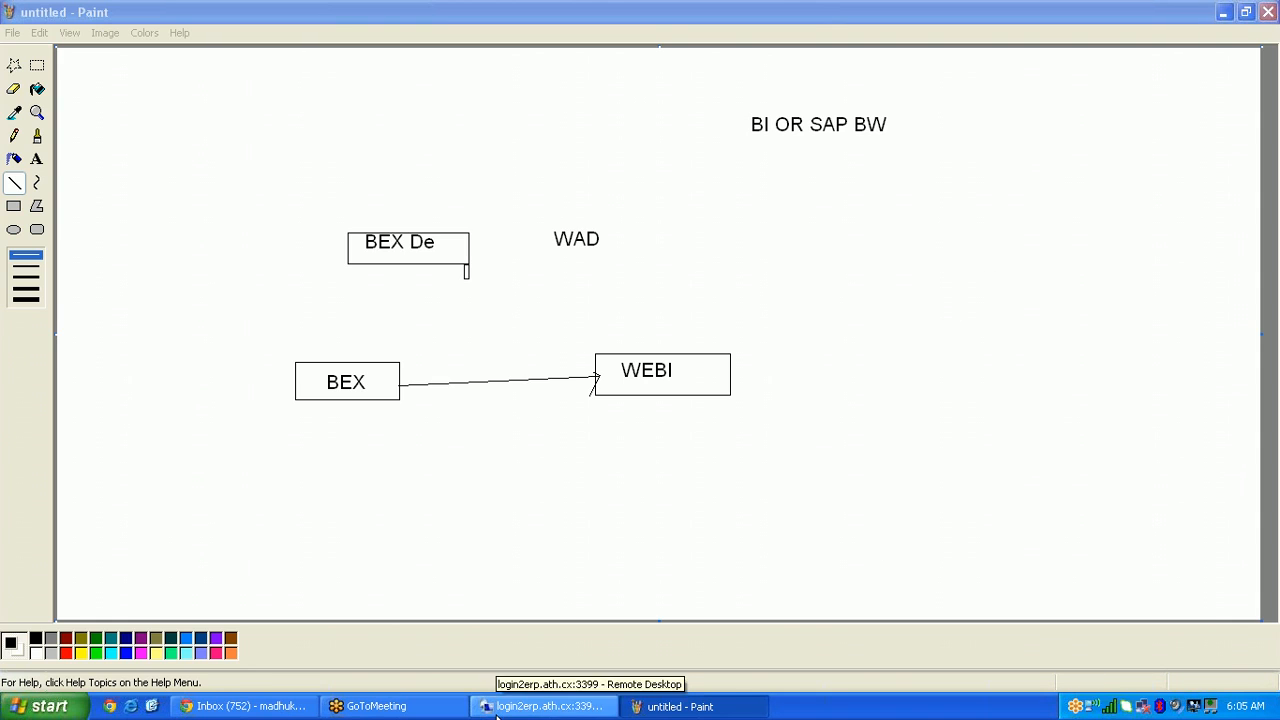
click(540, 706)
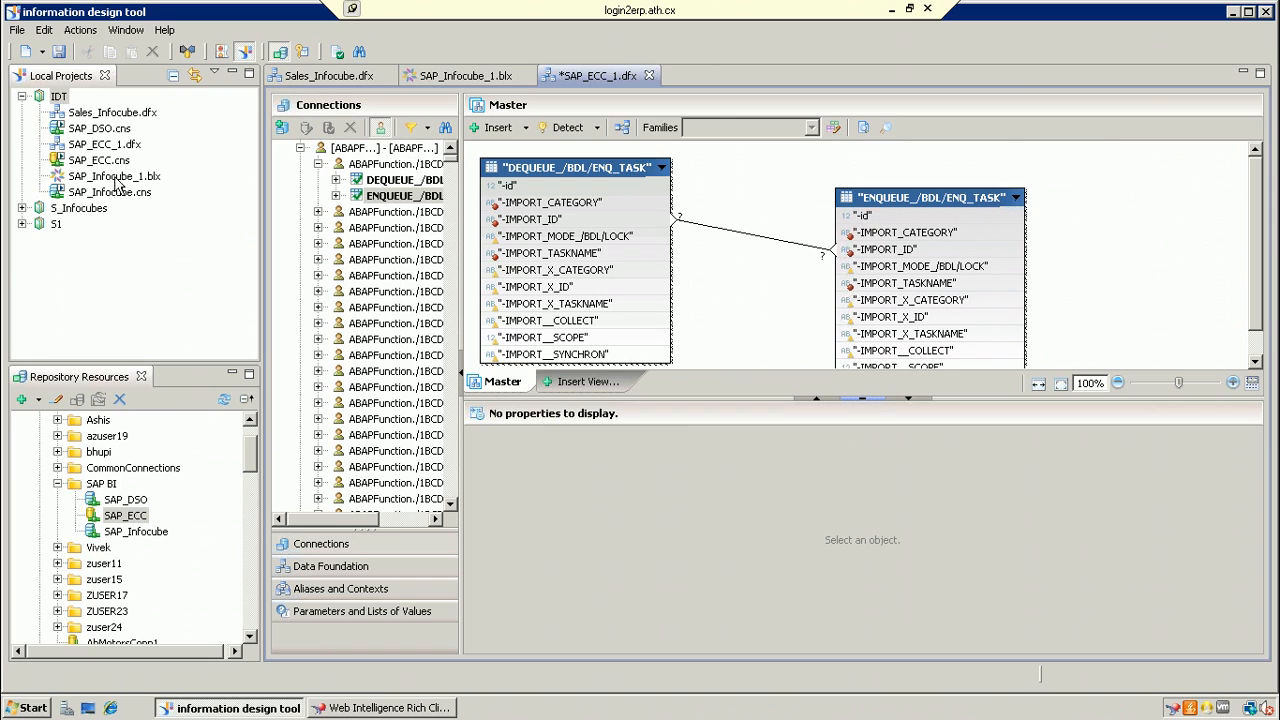
Step: Open the SAP_Infocube_1 business layer and add a new measure under the CUSTOMER_ID folder
double_click(113, 177)
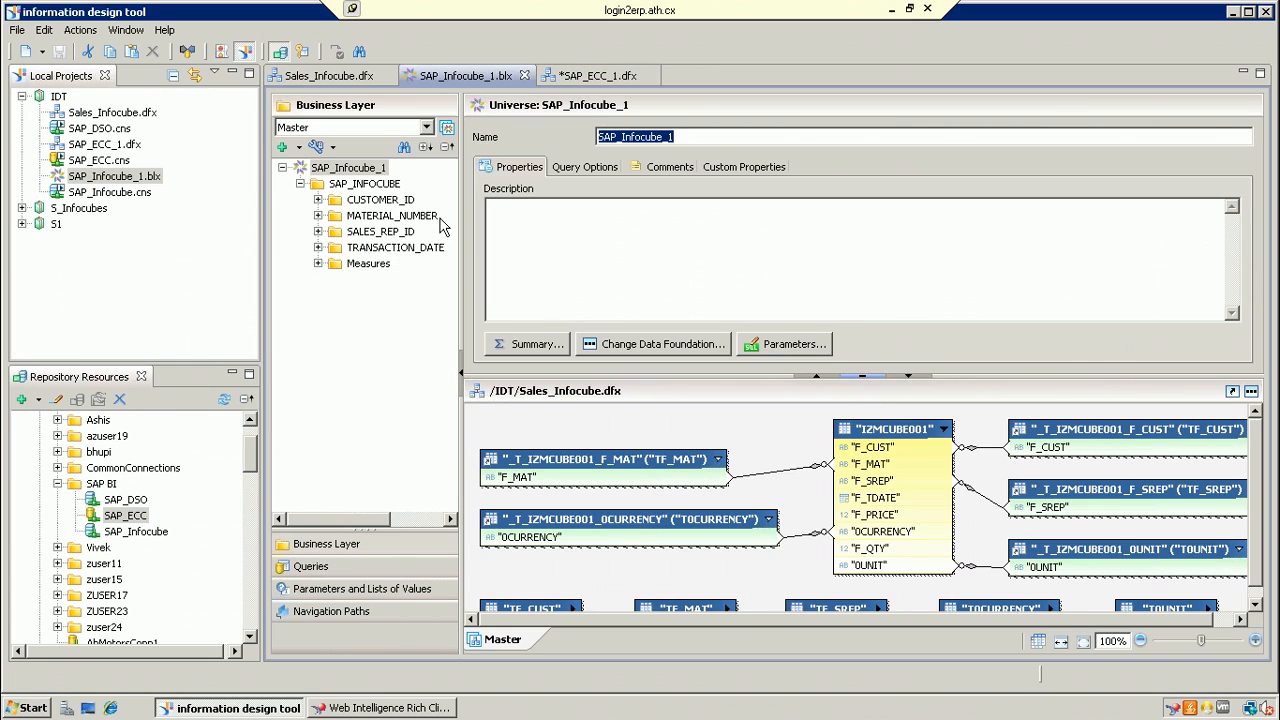
click(317, 264)
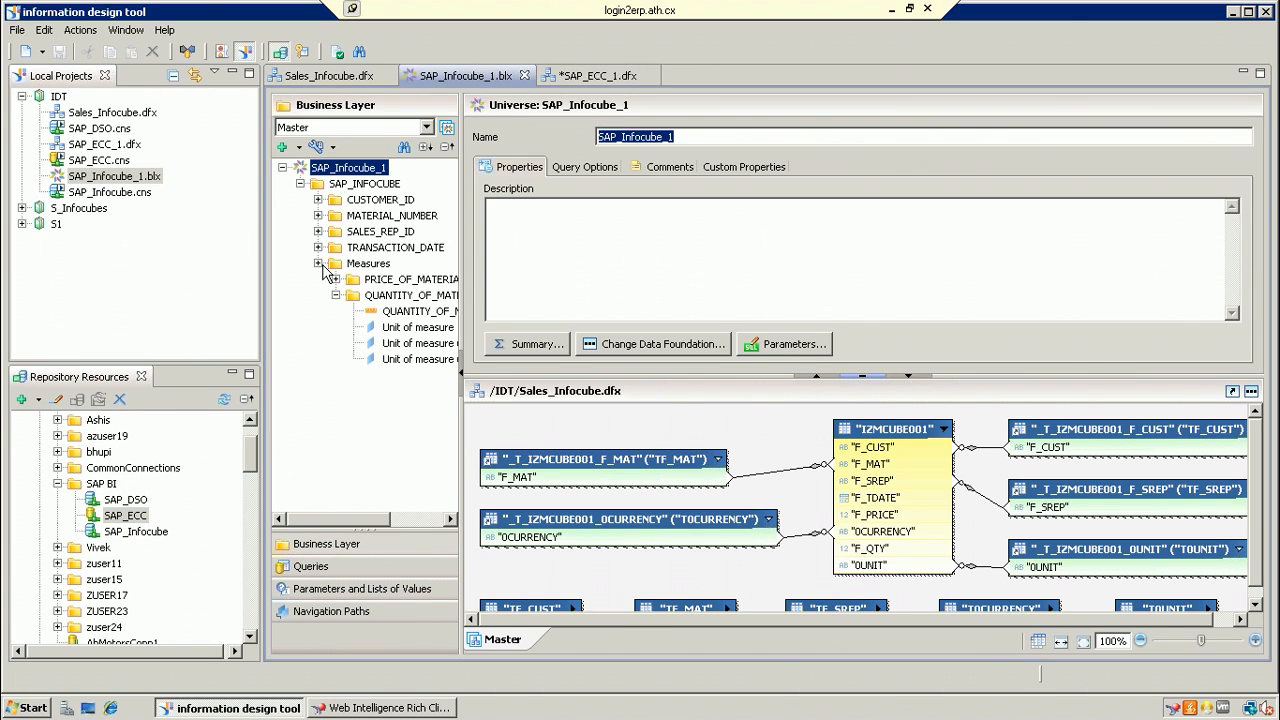
click(318, 200)
click(368, 202)
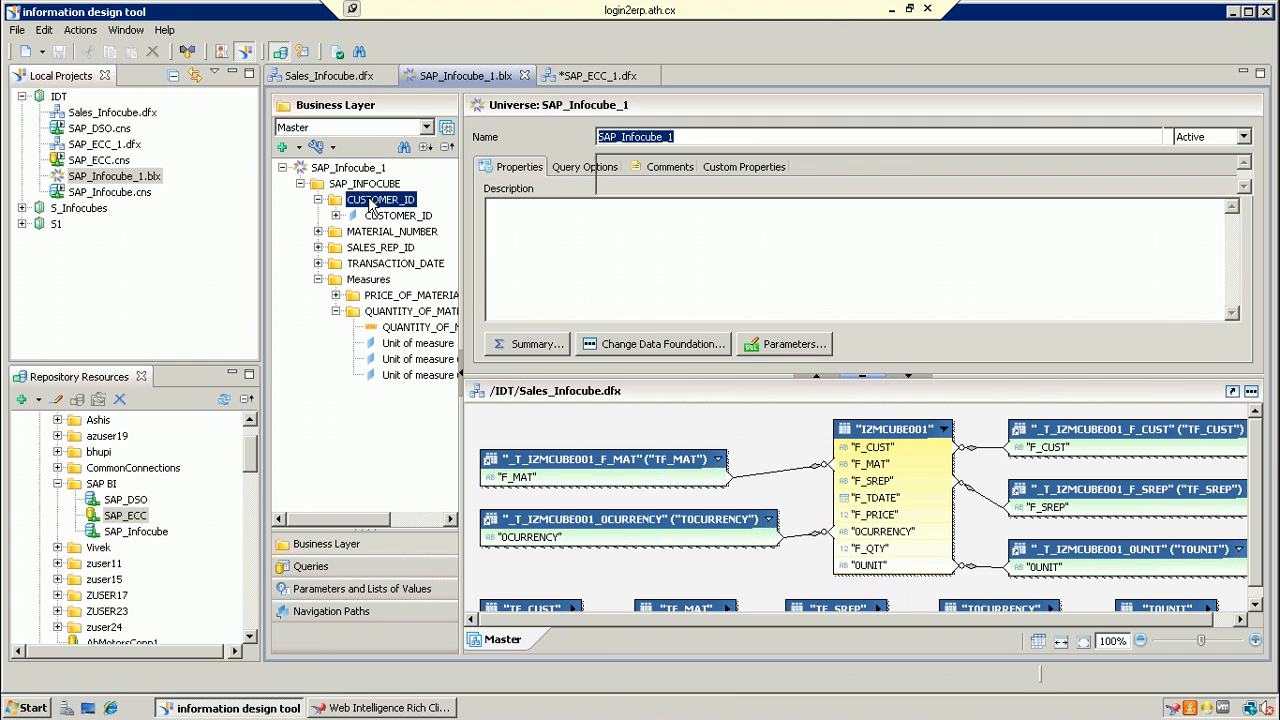
right_click(370, 202)
mouse_move(412, 212)
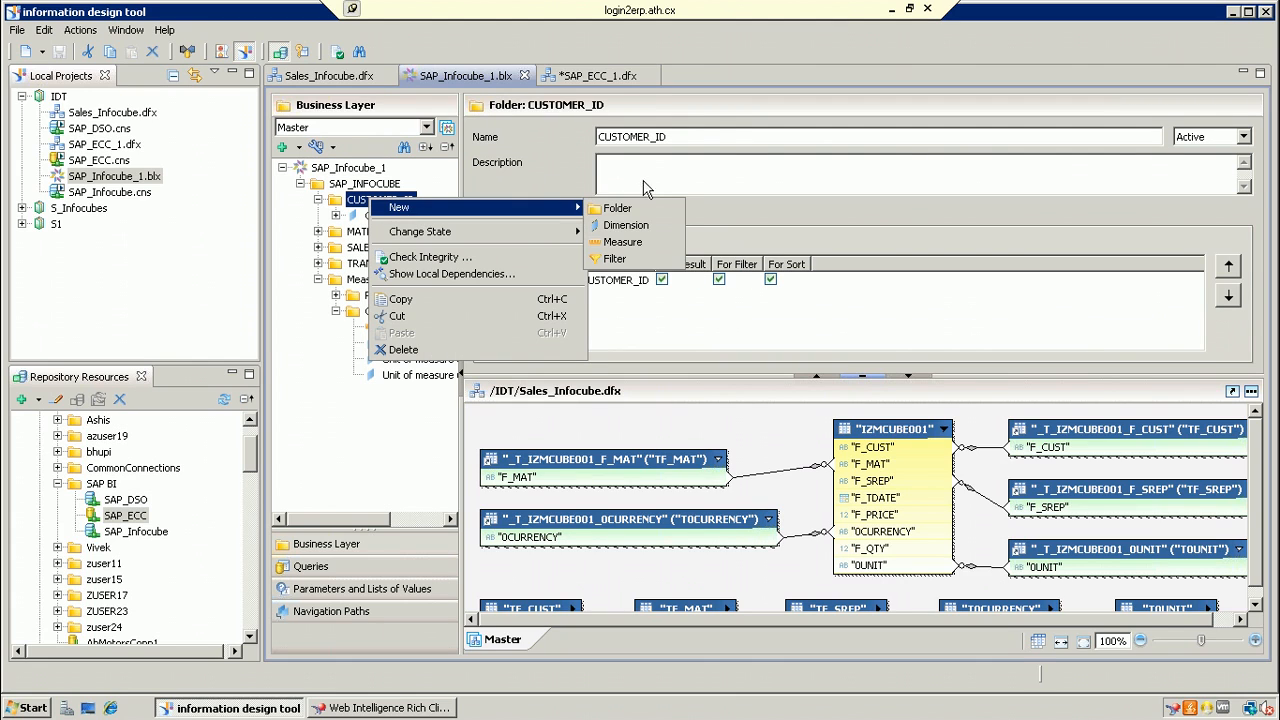
click(636, 244)
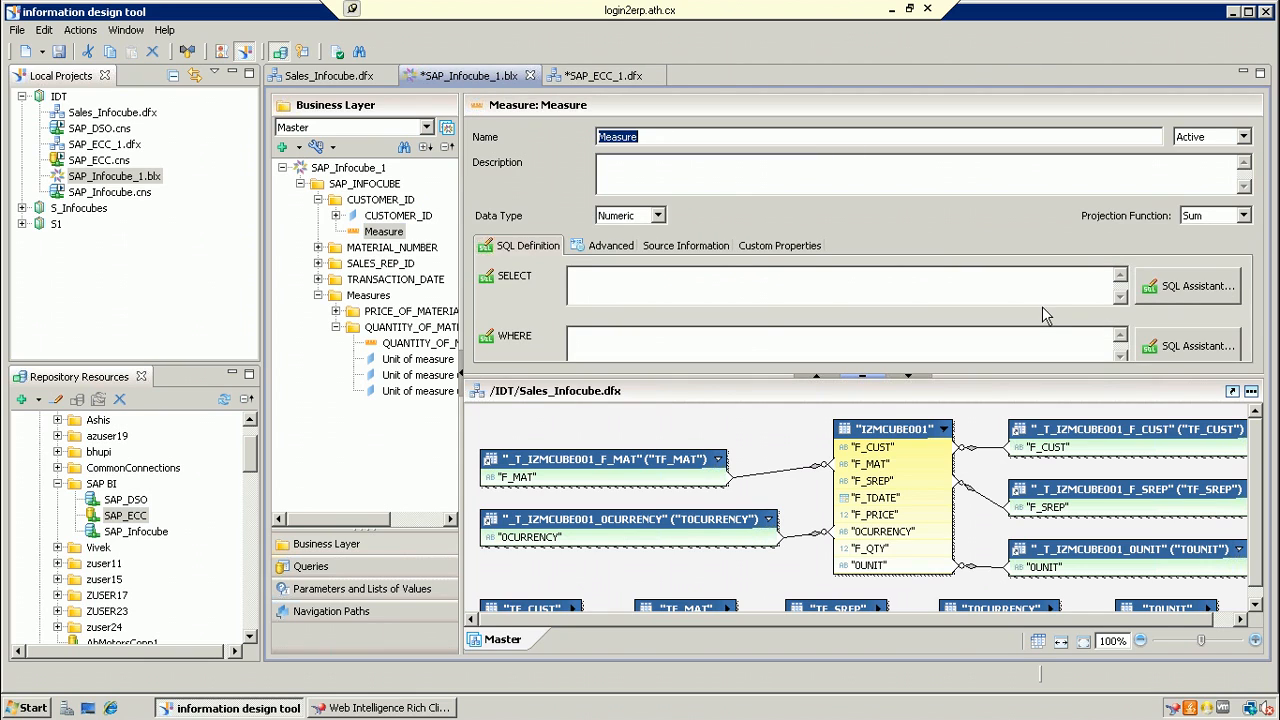
click(1195, 287)
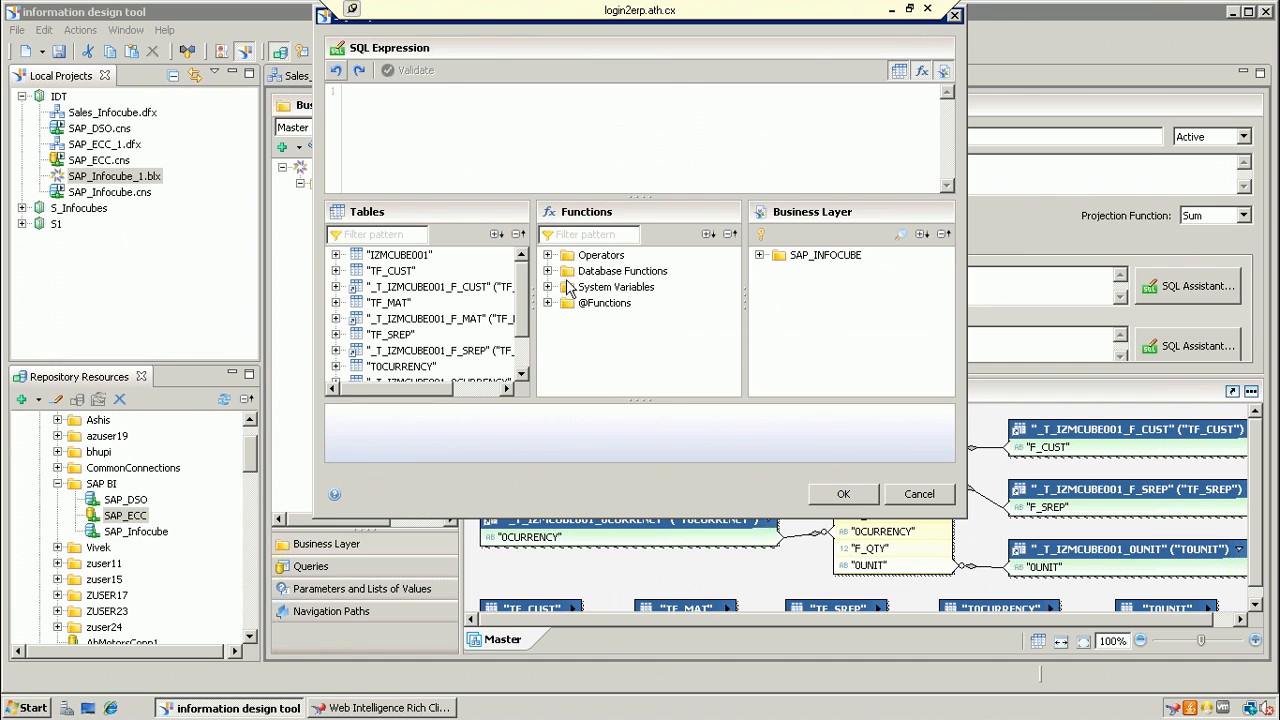
Step: Set the measure's SELECT to the PRICE_OF_MATERIAL measure times 10, validate it, and apply
click(759, 256)
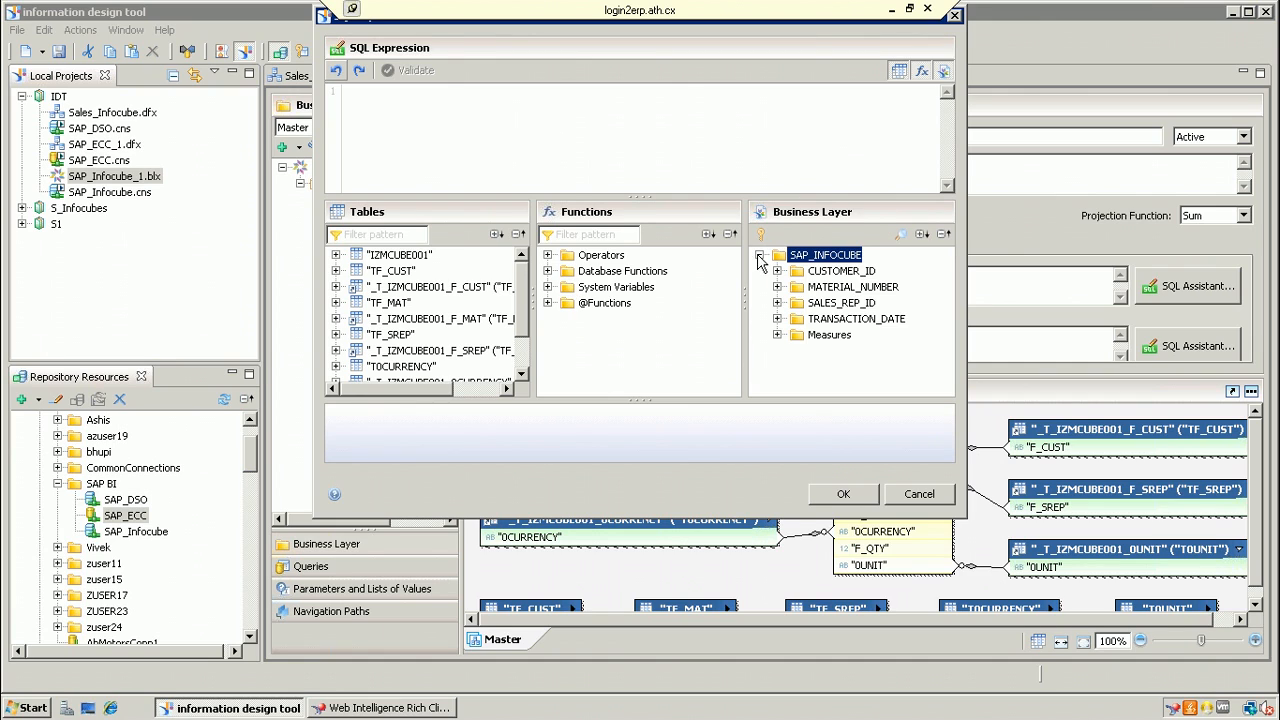
click(778, 336)
click(795, 351)
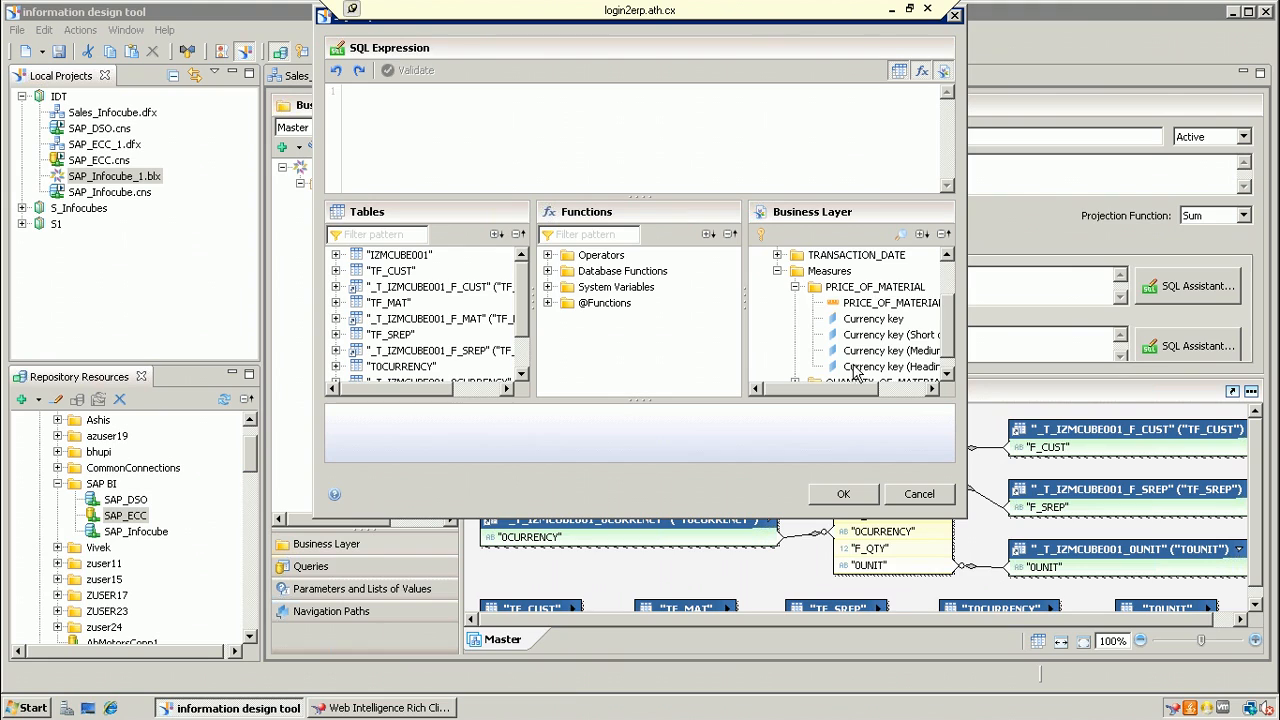
double_click(900, 306)
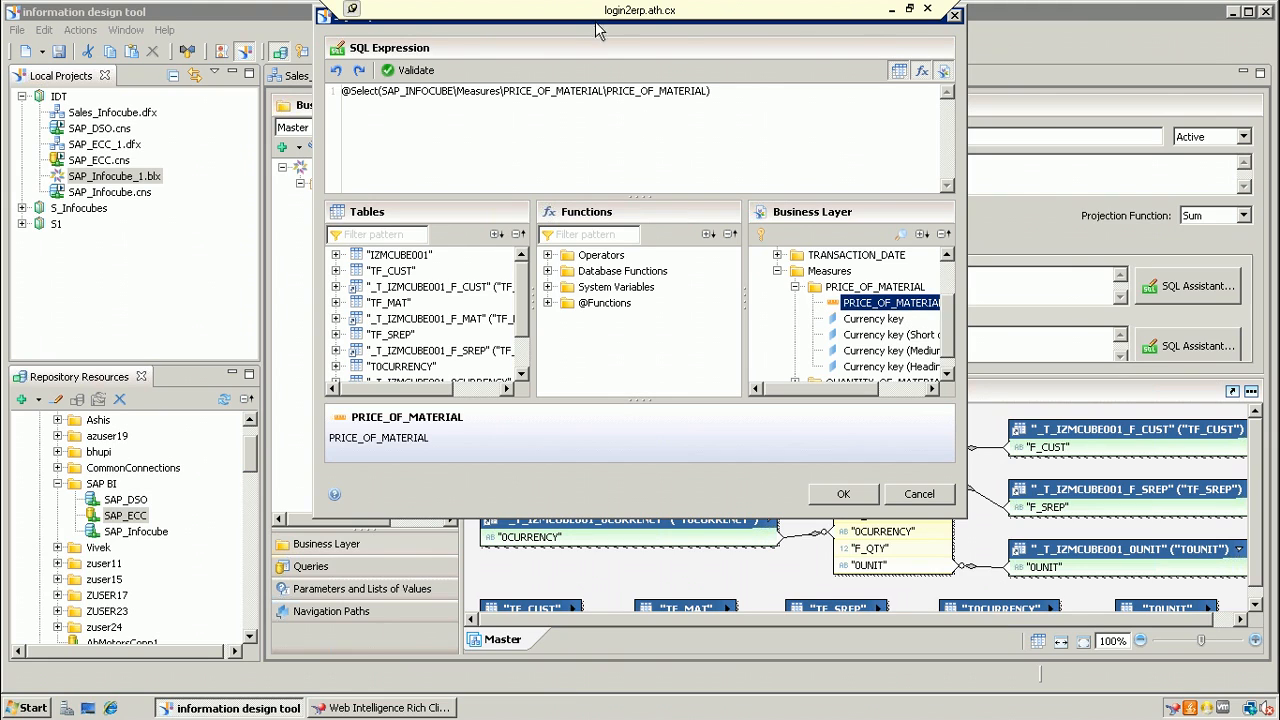
click(745, 90)
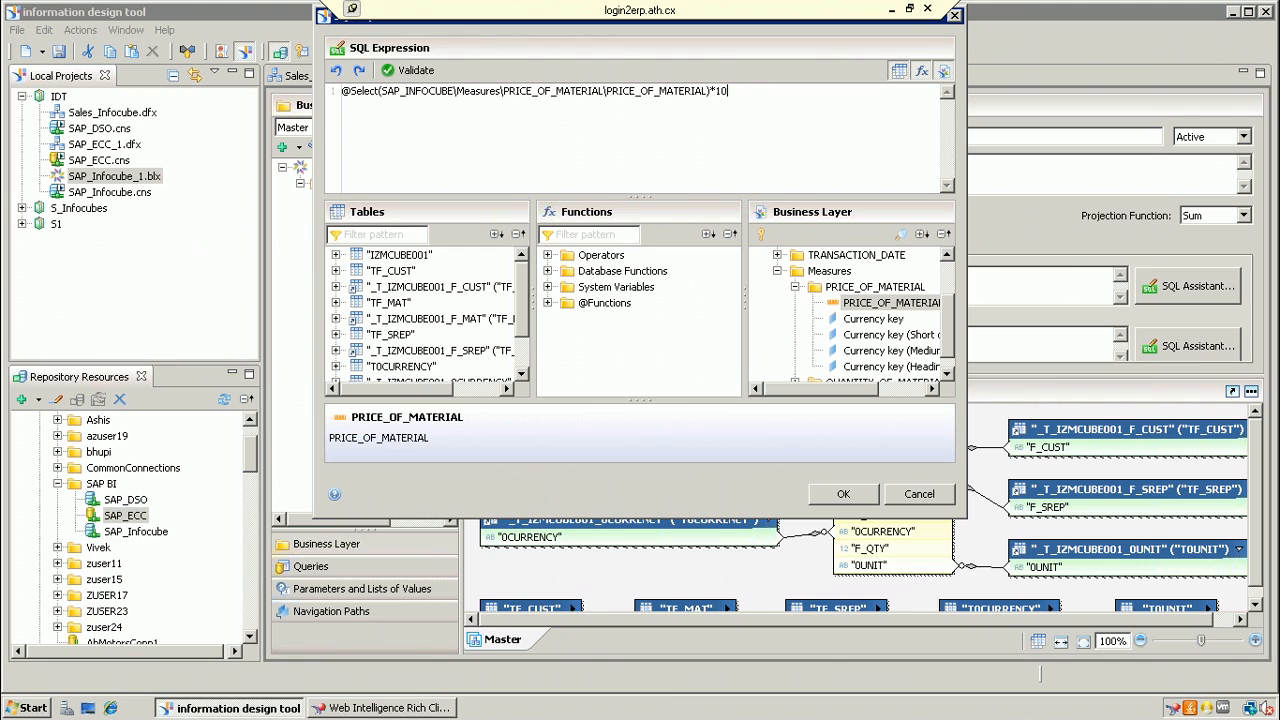
click(434, 73)
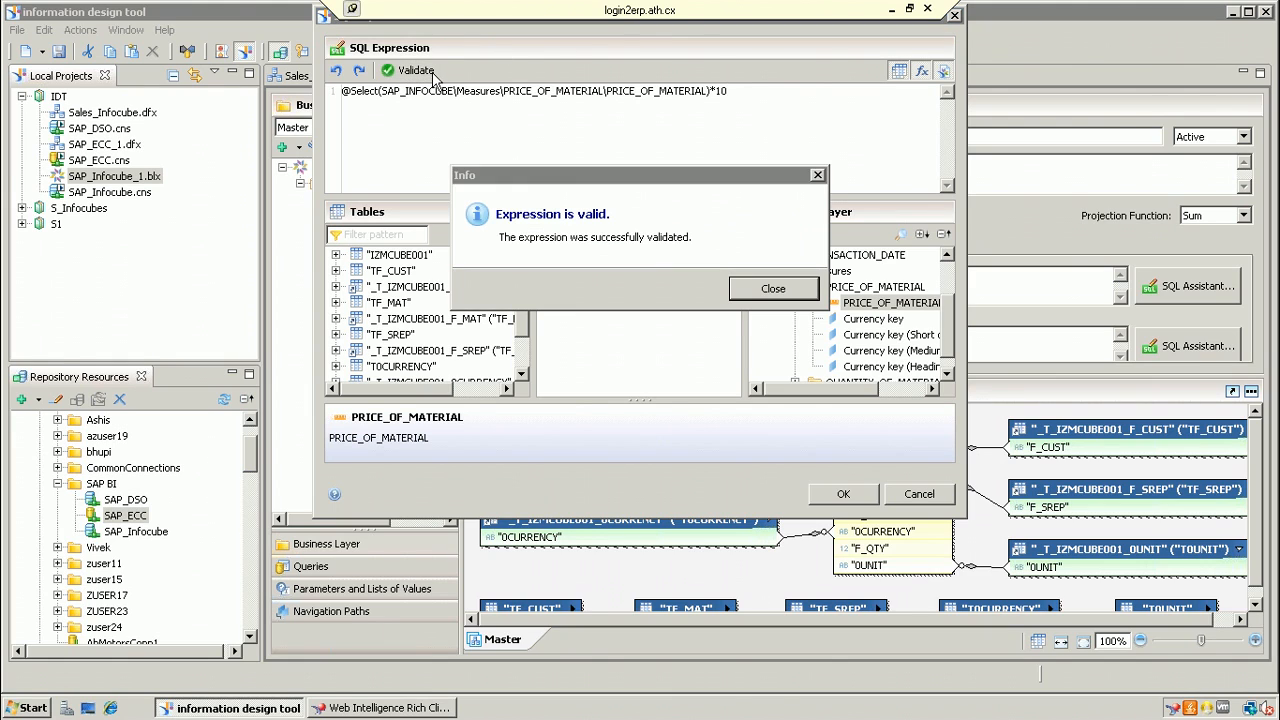
click(773, 289)
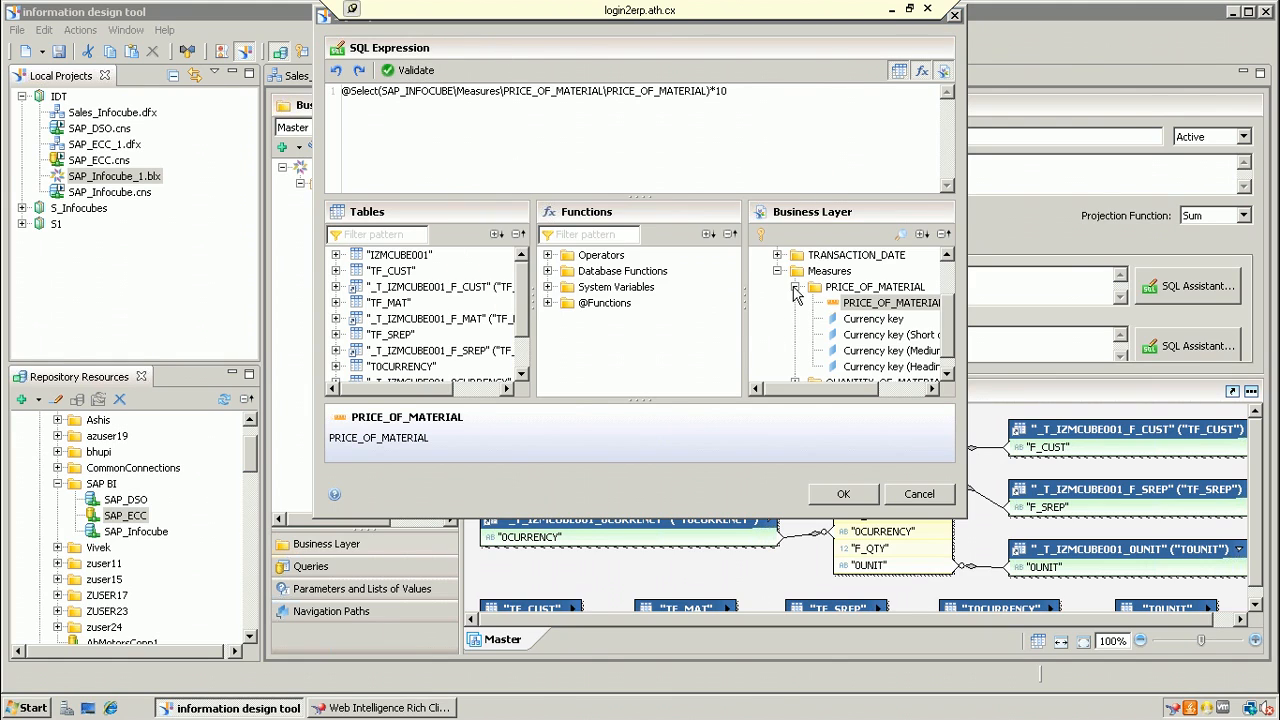
click(840, 494)
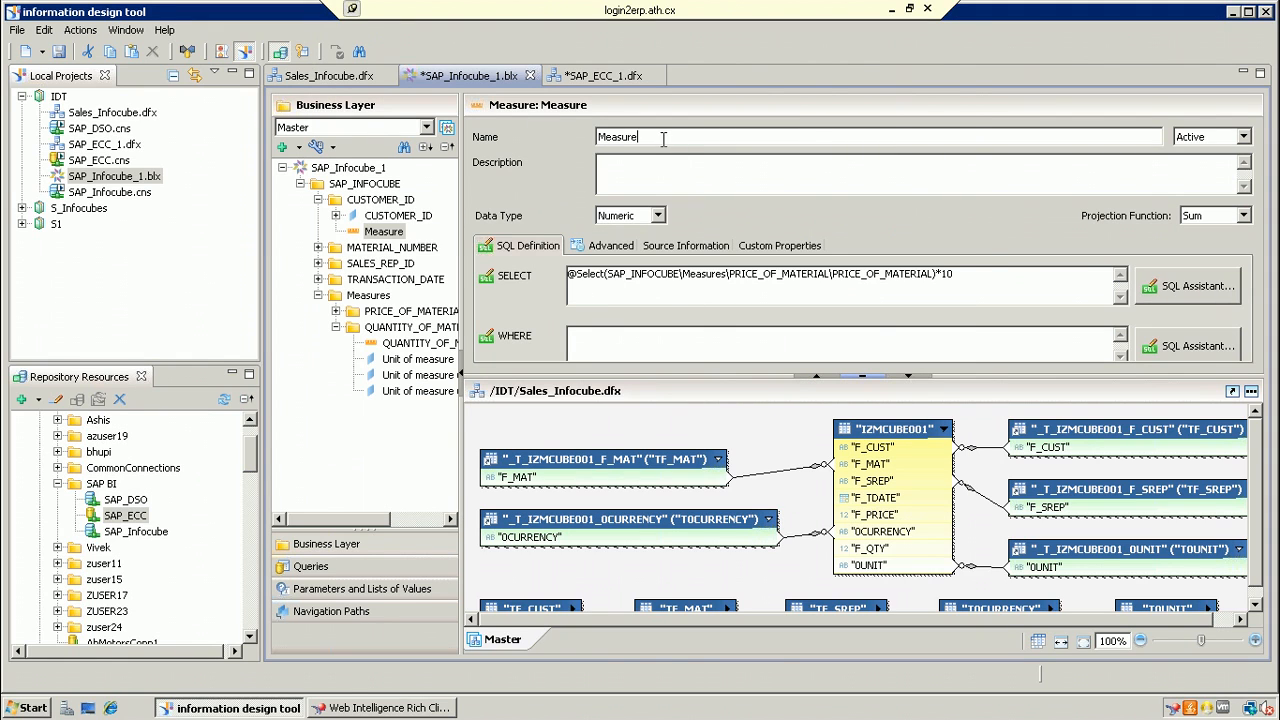
Step: Rename the measure to Sales_1
drag(665, 138, 586, 130)
text(Sales_1)
click(442, 440)
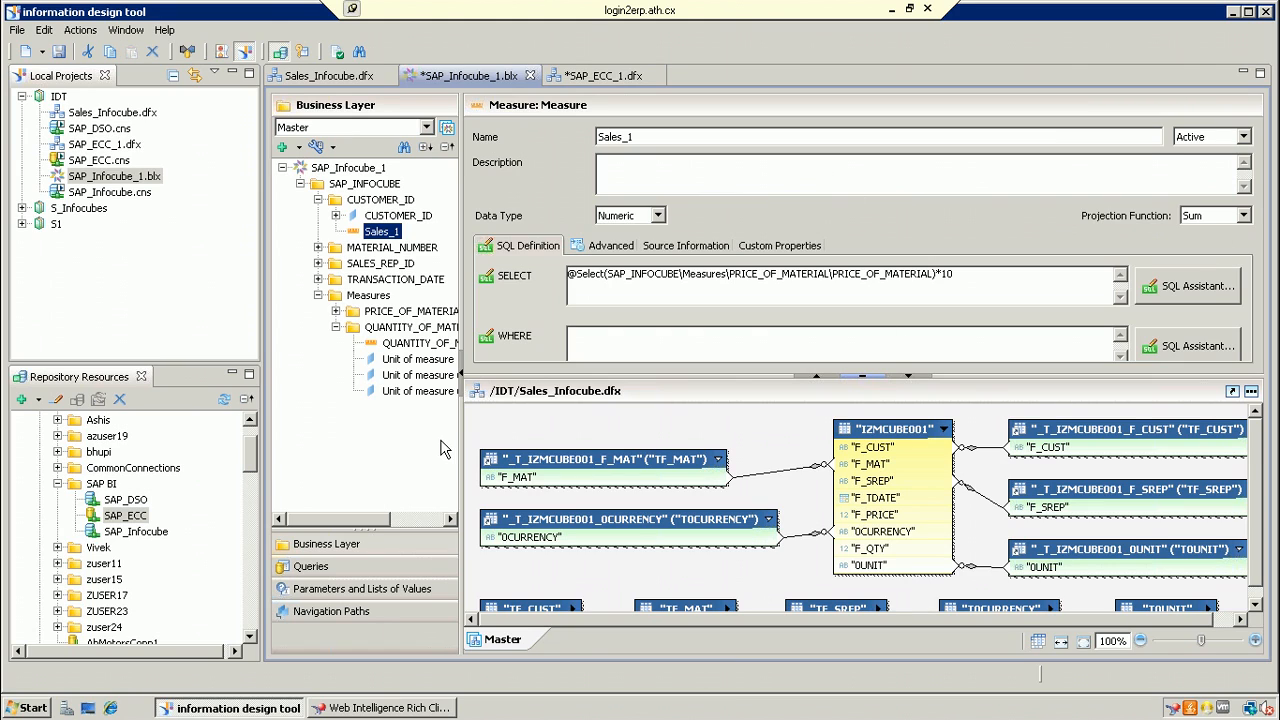
Step: Collapse the SAP_INFOCUBE business layer folder and minimize the remote session
click(390, 236)
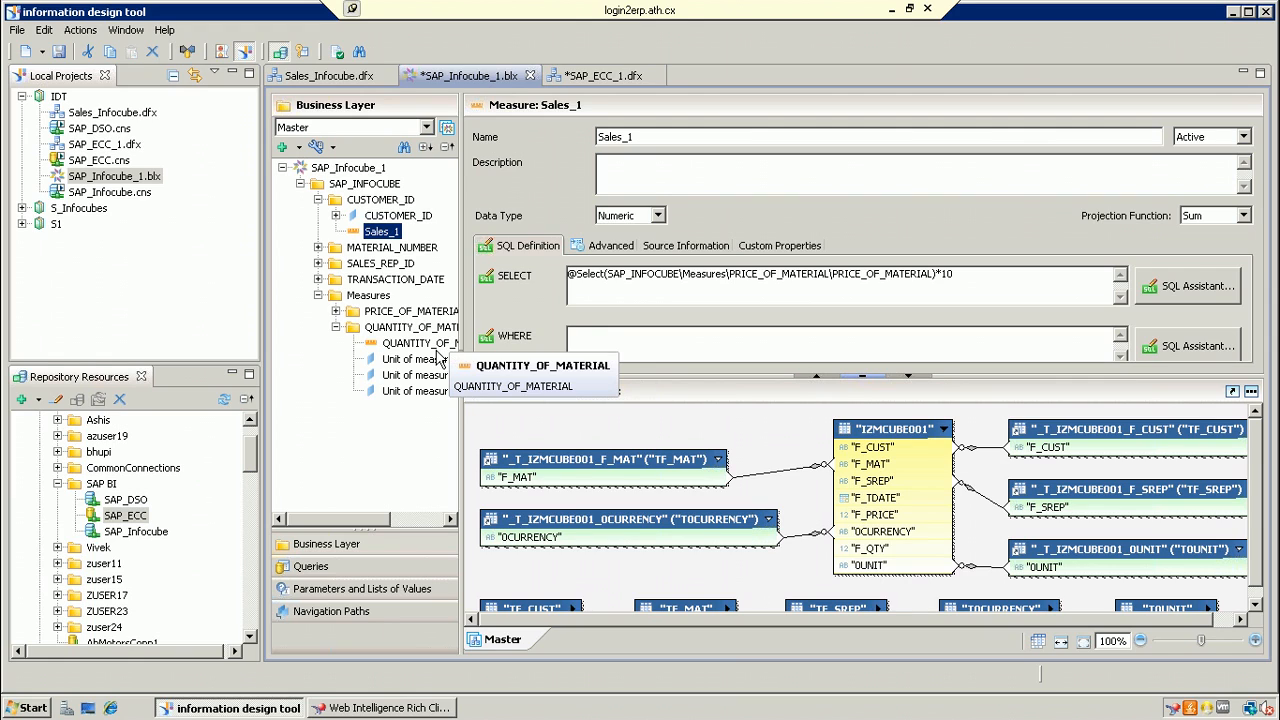
click(299, 185)
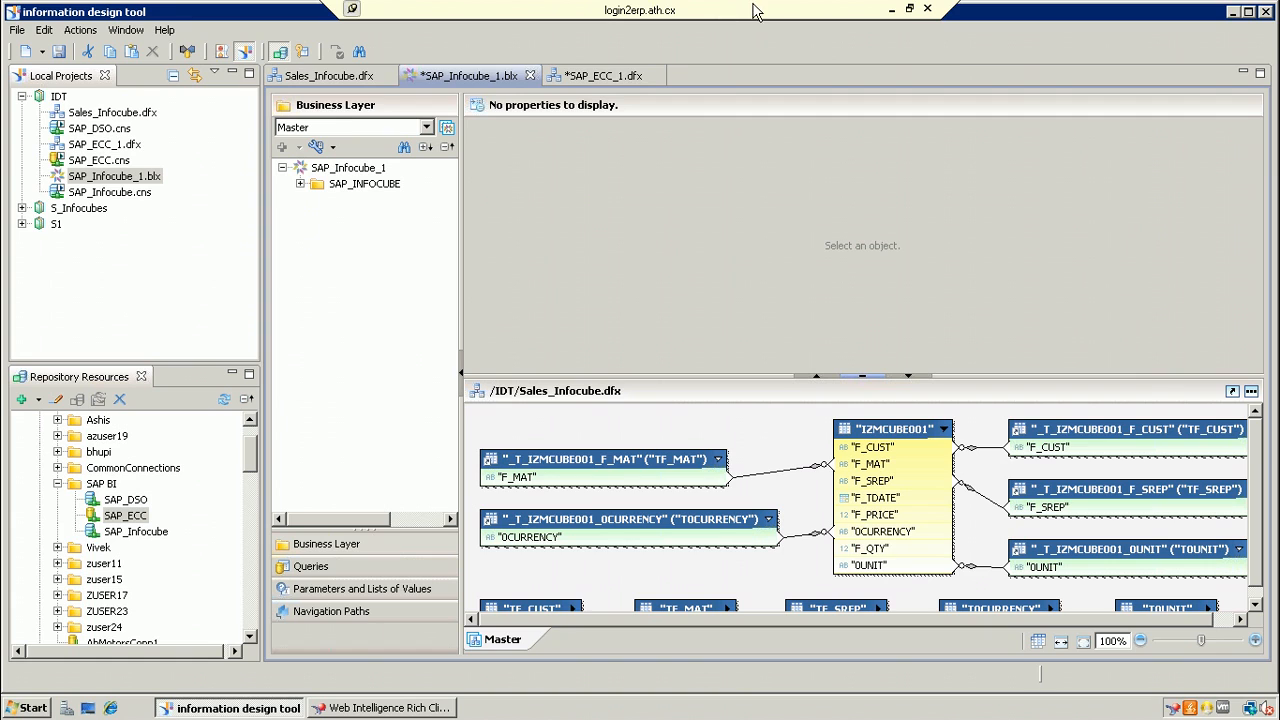
click(892, 12)
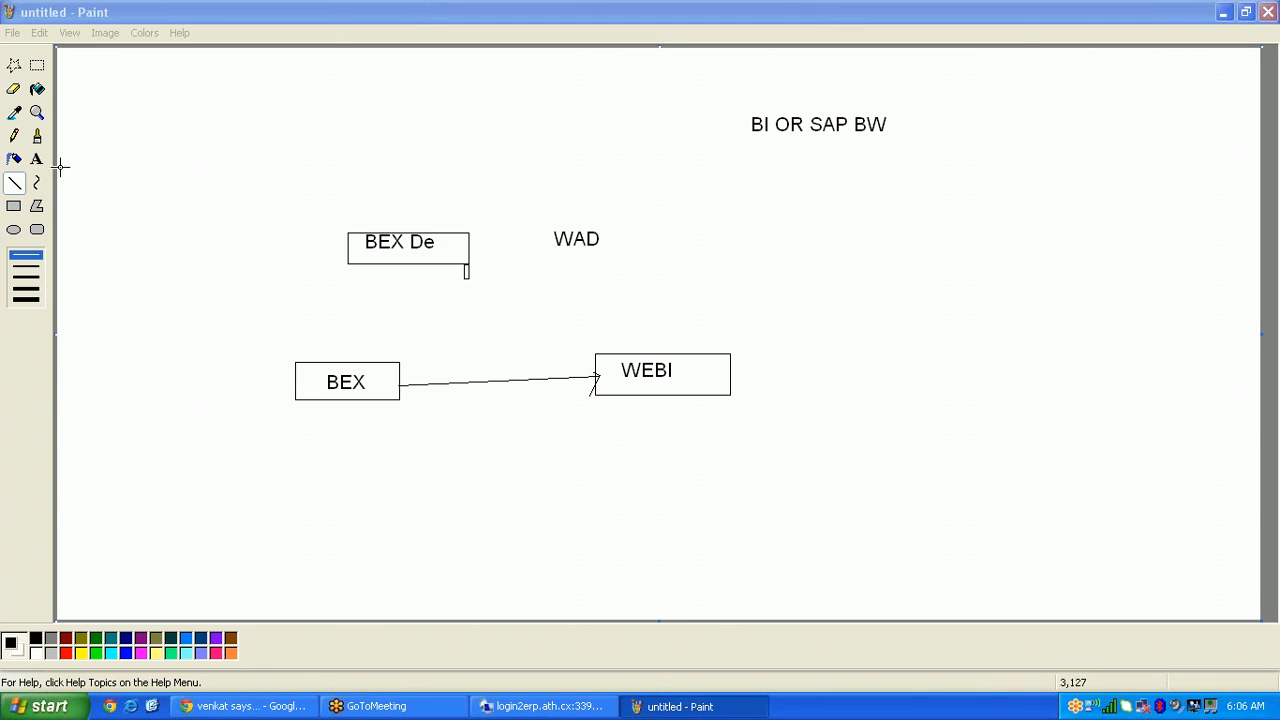
Step: Add an 'OLAP COnnection' label below the BEX-to-WEBI arrow, then return to the remote session
click(30, 163)
click(37, 160)
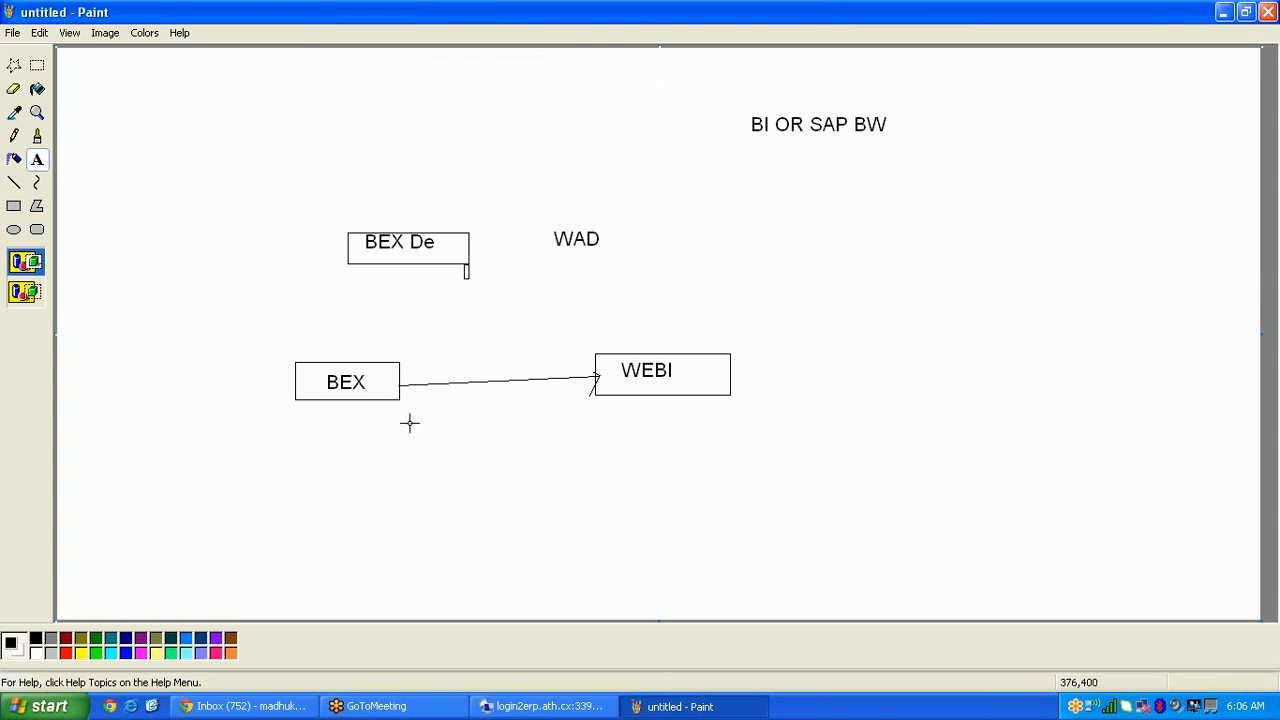
drag(433, 410, 546, 466)
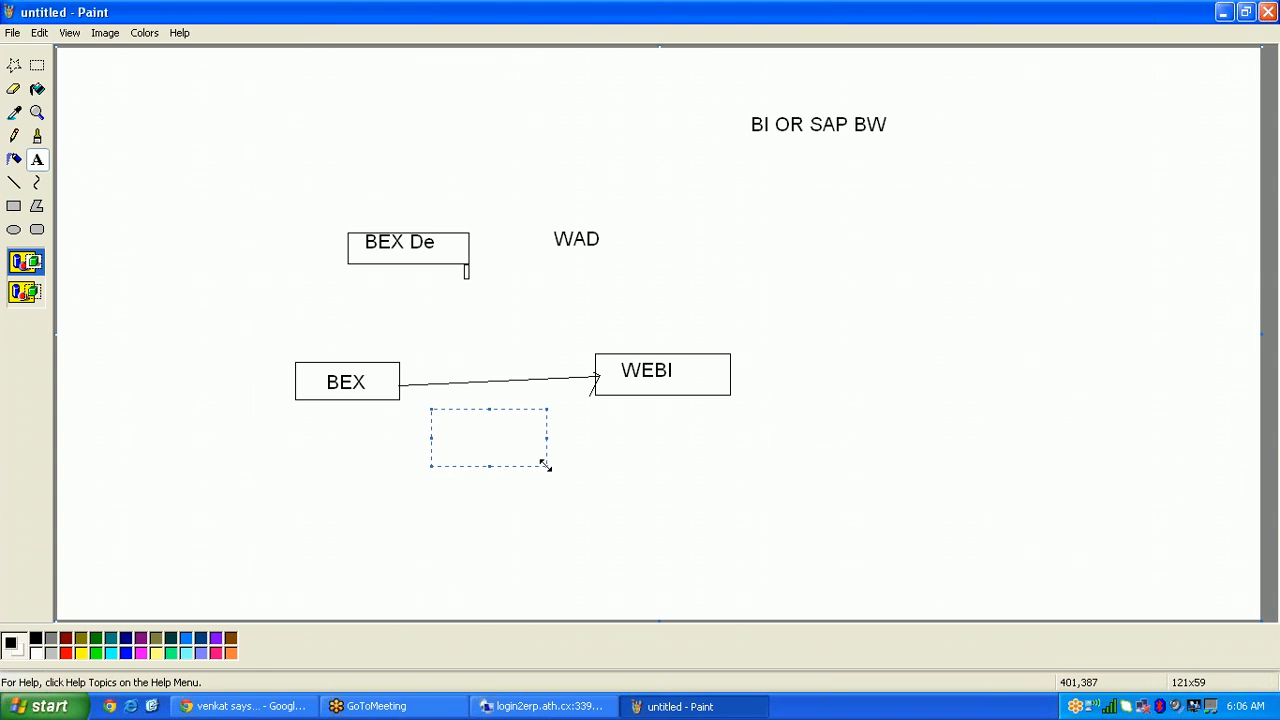
text(OLPA)
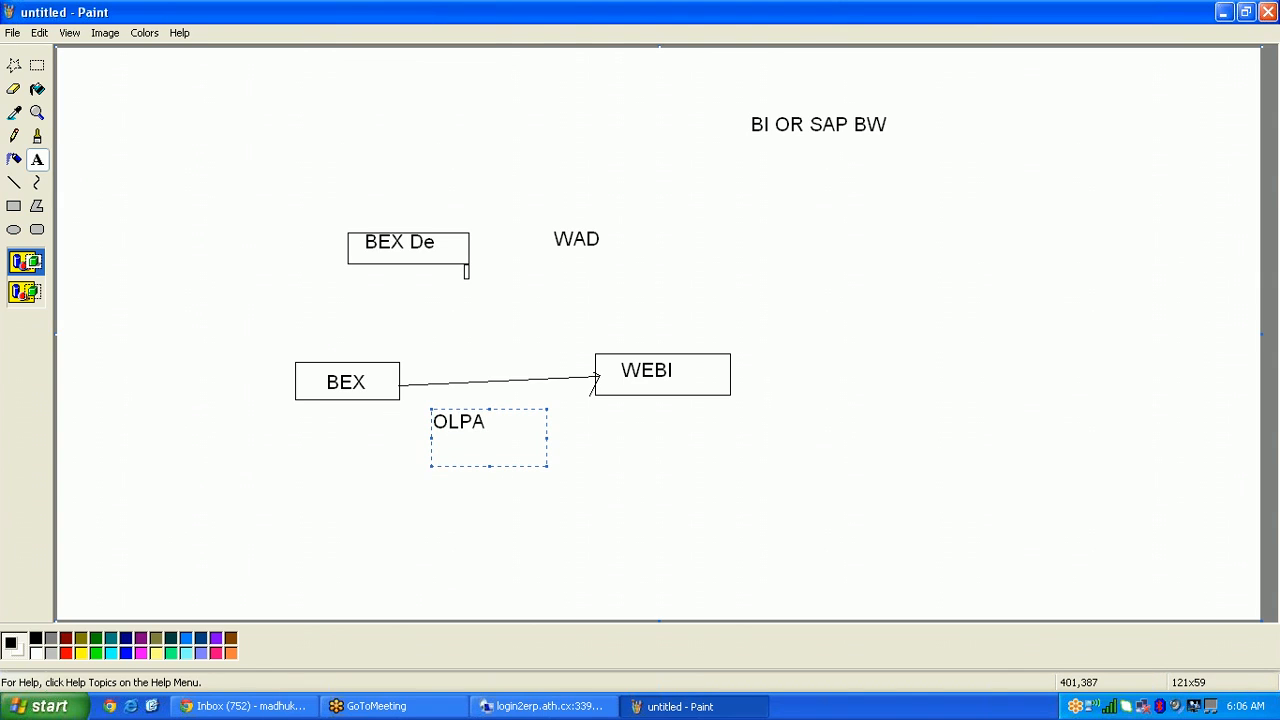
key(BackSpace)
key(BackSpace)
text(AP COnne)
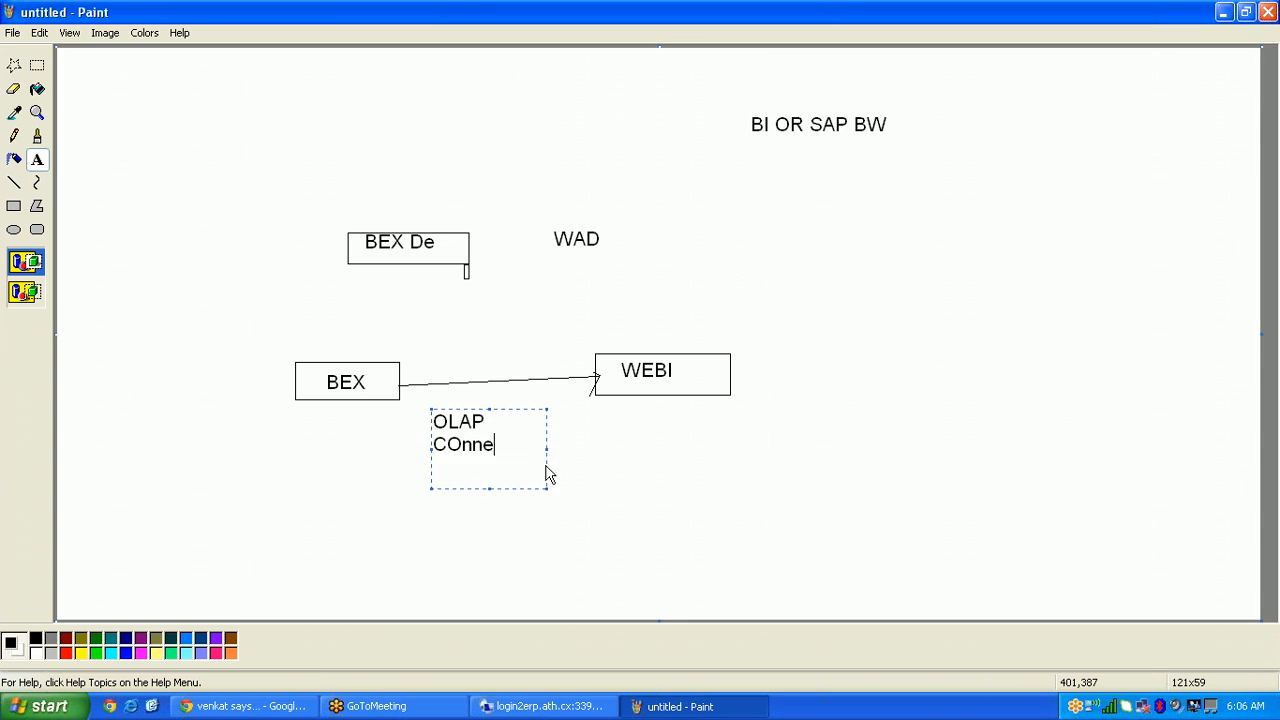
text(ction)
click(578, 478)
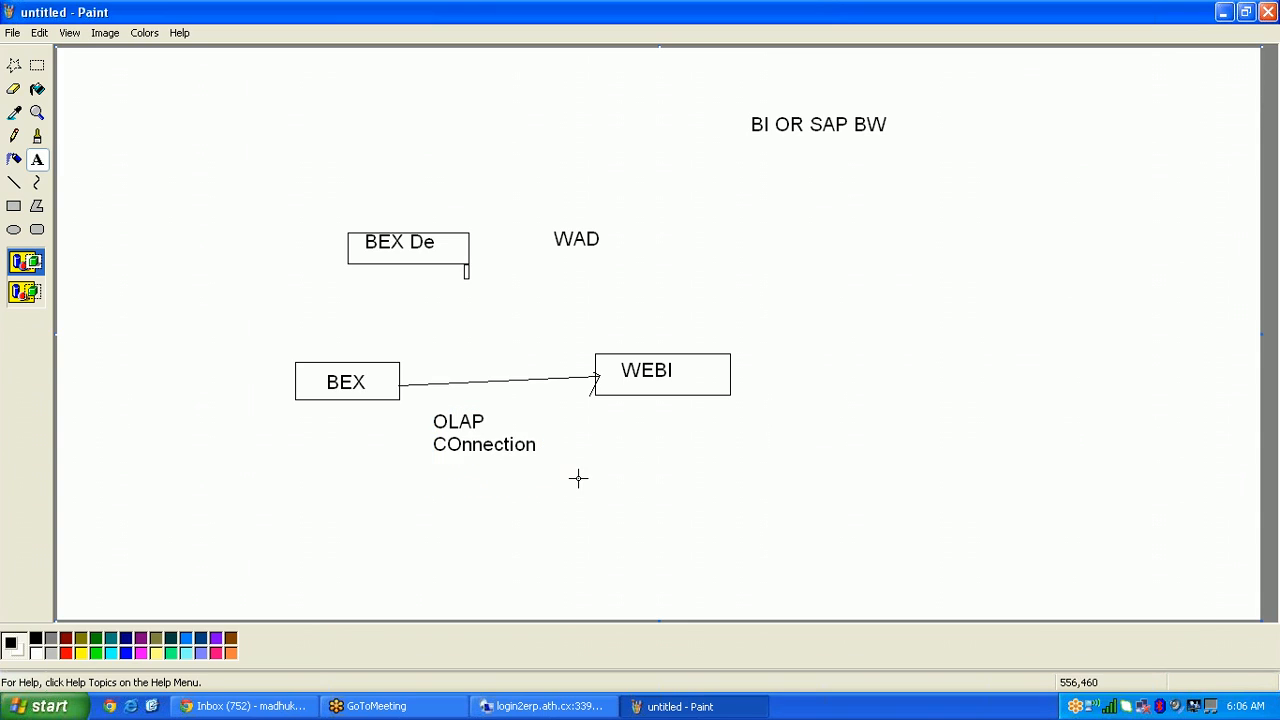
click(584, 710)
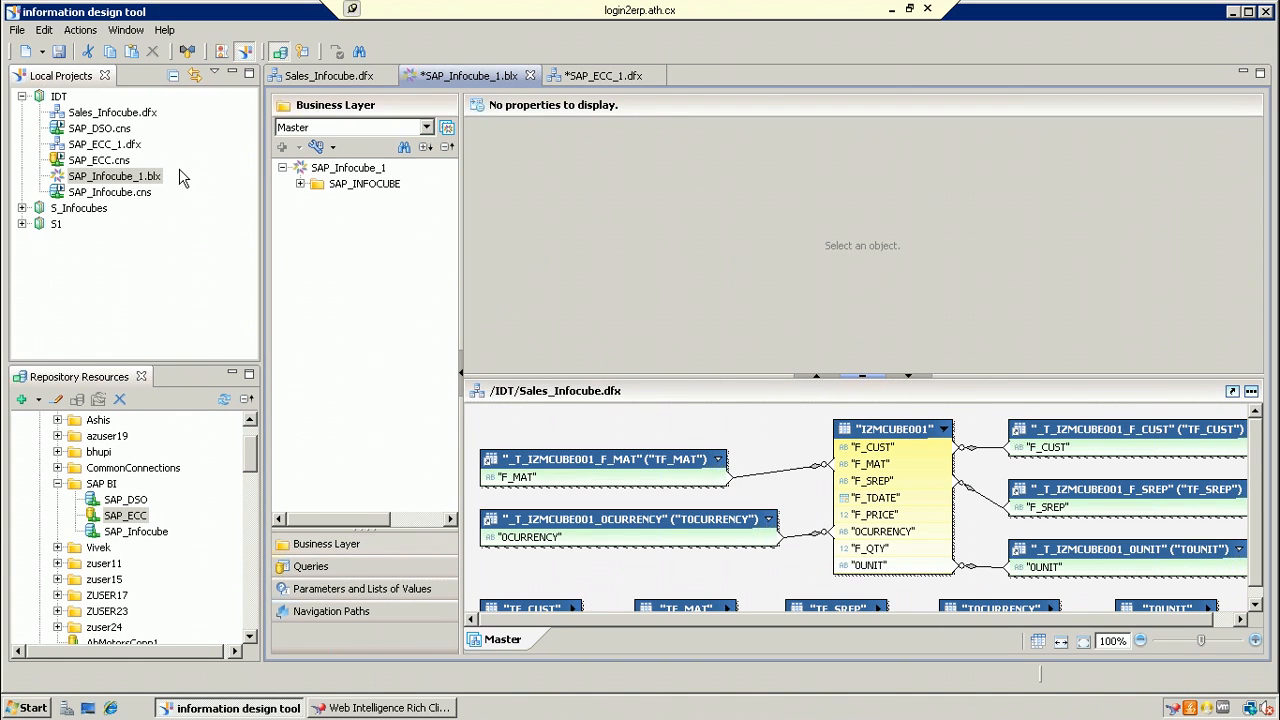
Step: Insert a new OLAP connection named SAP_BEX in SAP BI using the SAP BICS Client driver
click(101, 484)
right_click(101, 484)
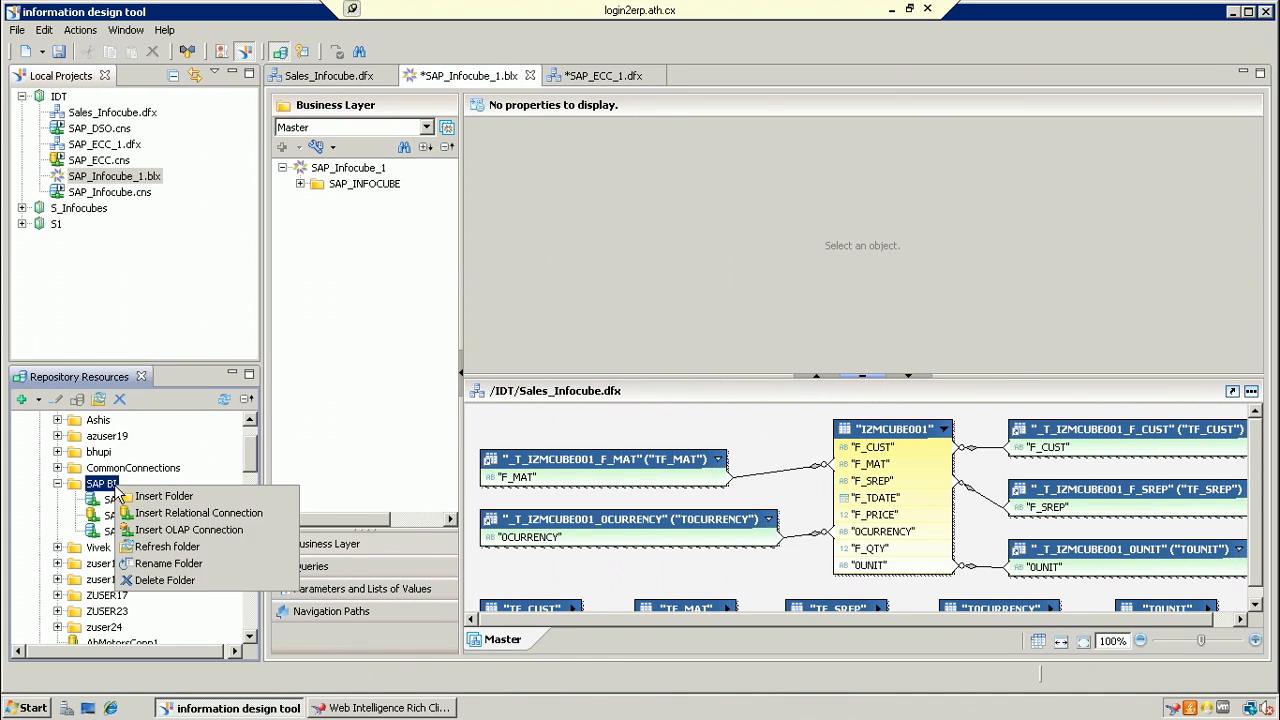
click(190, 530)
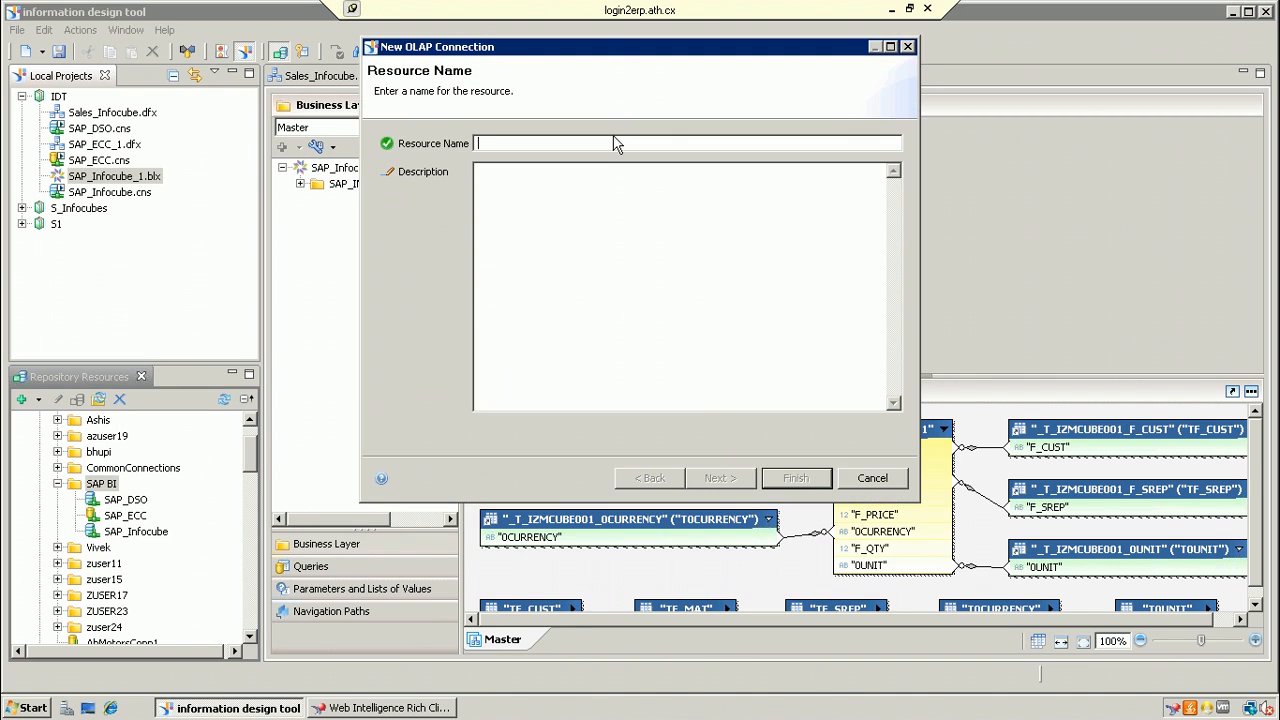
text(SAP BEX)
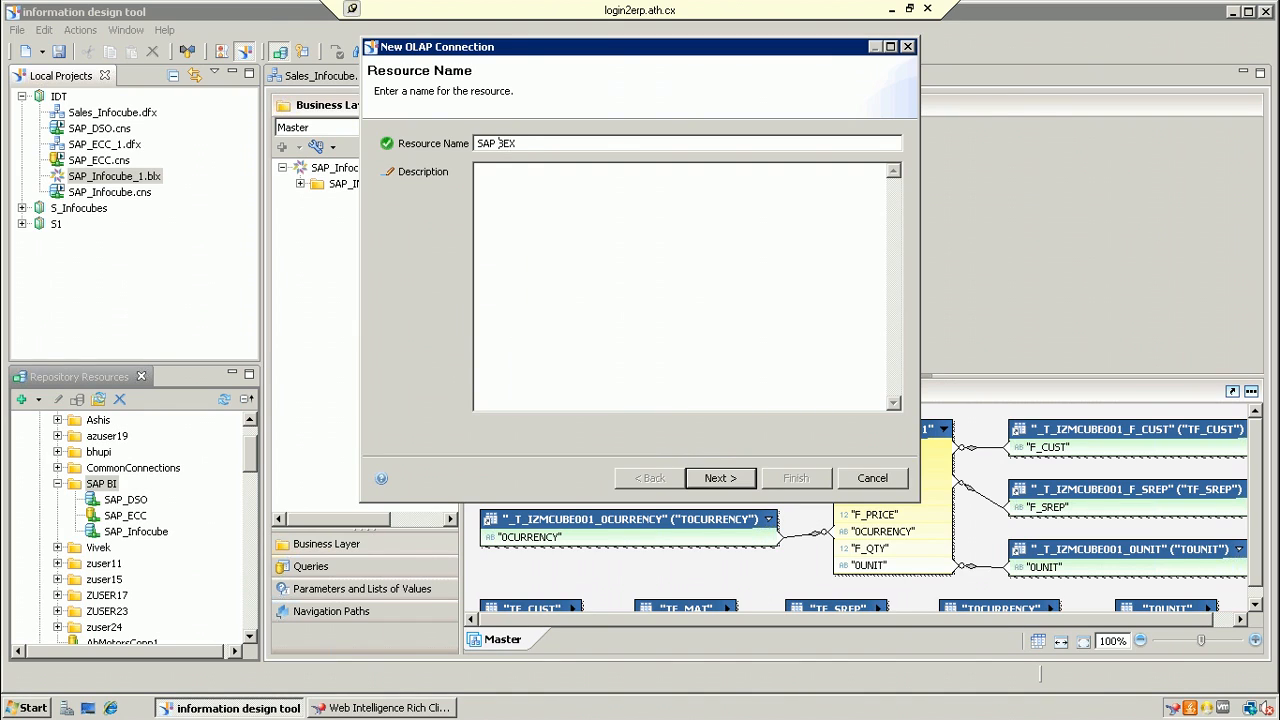
key(BackSpace)
text(_)
click(752, 482)
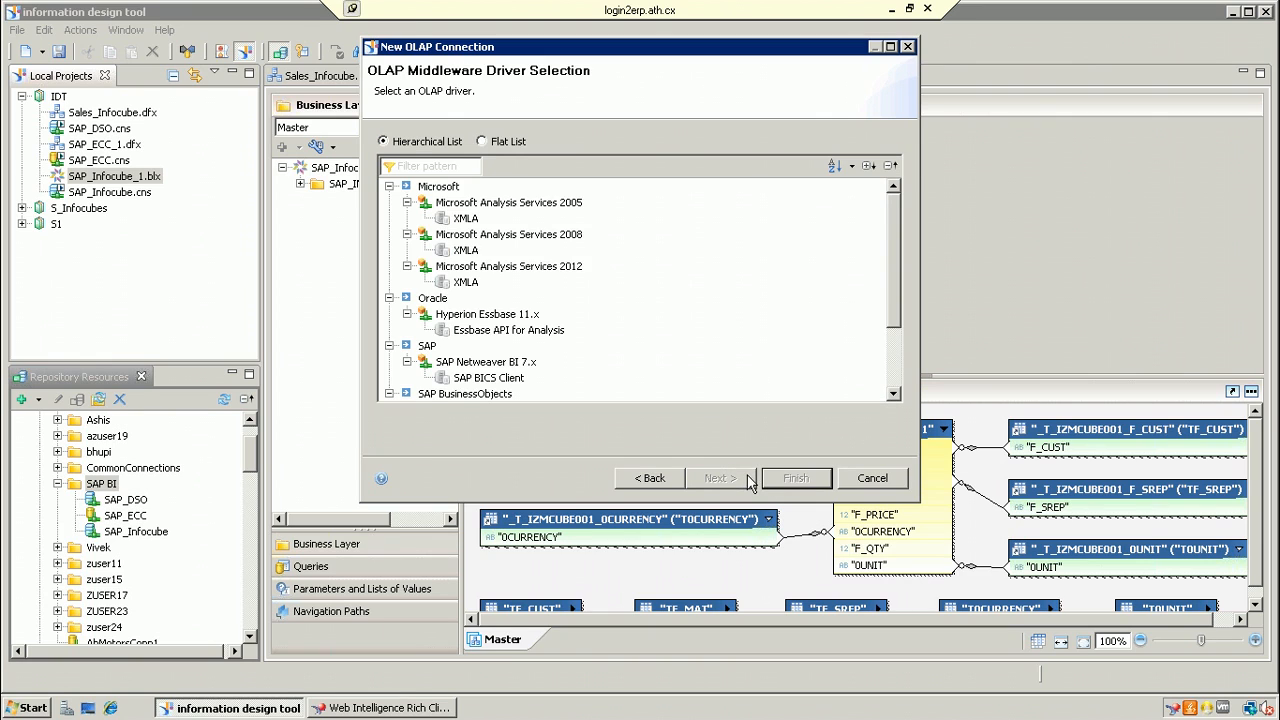
click(505, 381)
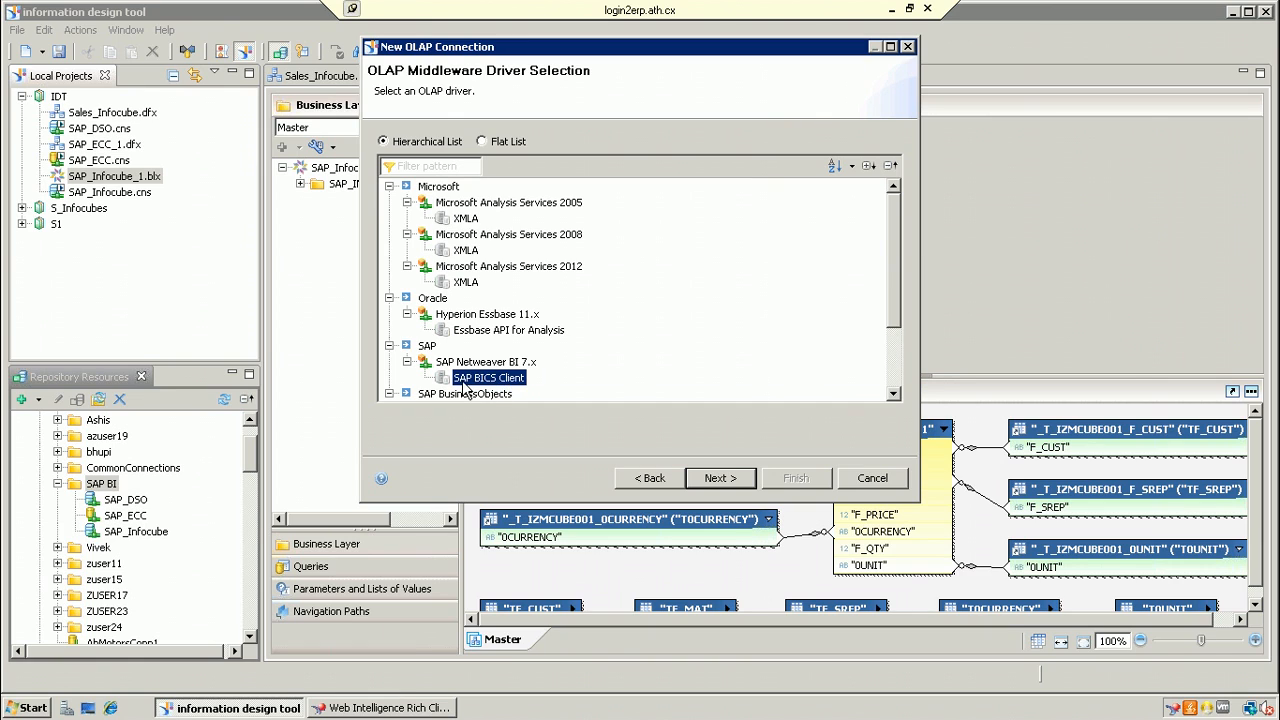
click(742, 480)
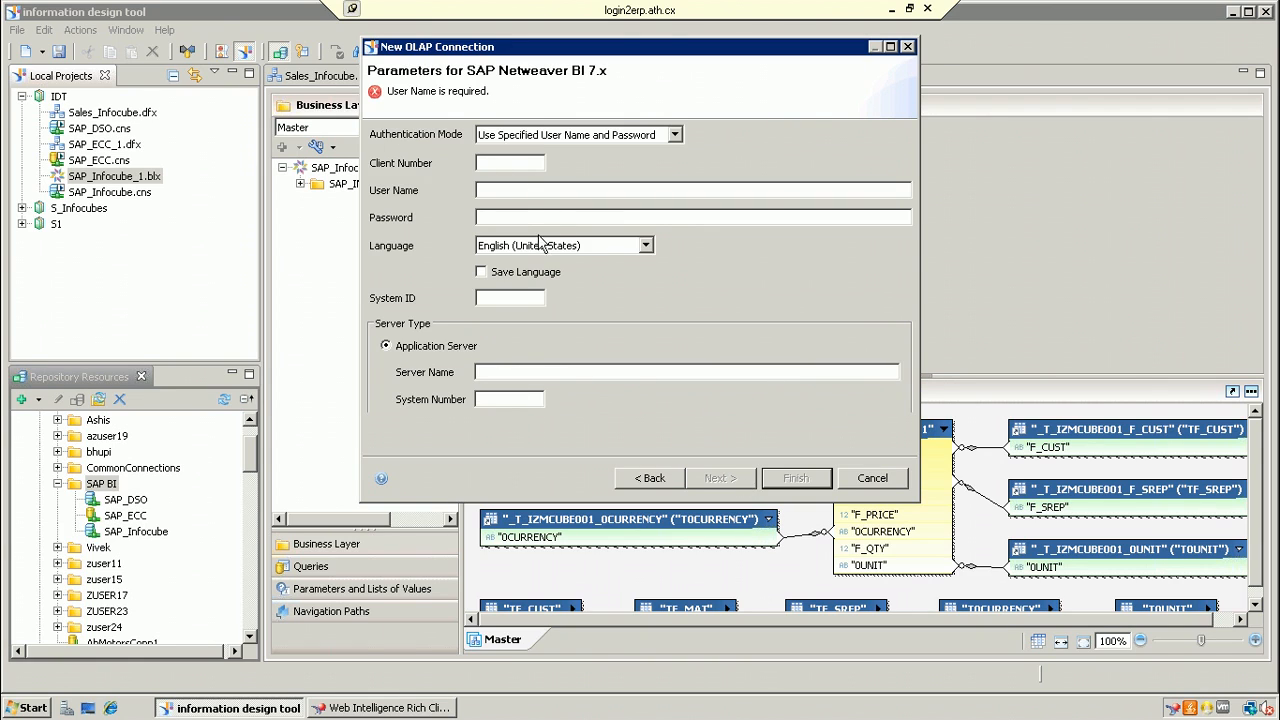
Step: Enter client 001, the user name and password, system ID BW7, server BODS40, system number 25
click(511, 163)
text(001)
click(511, 190)
text(T)
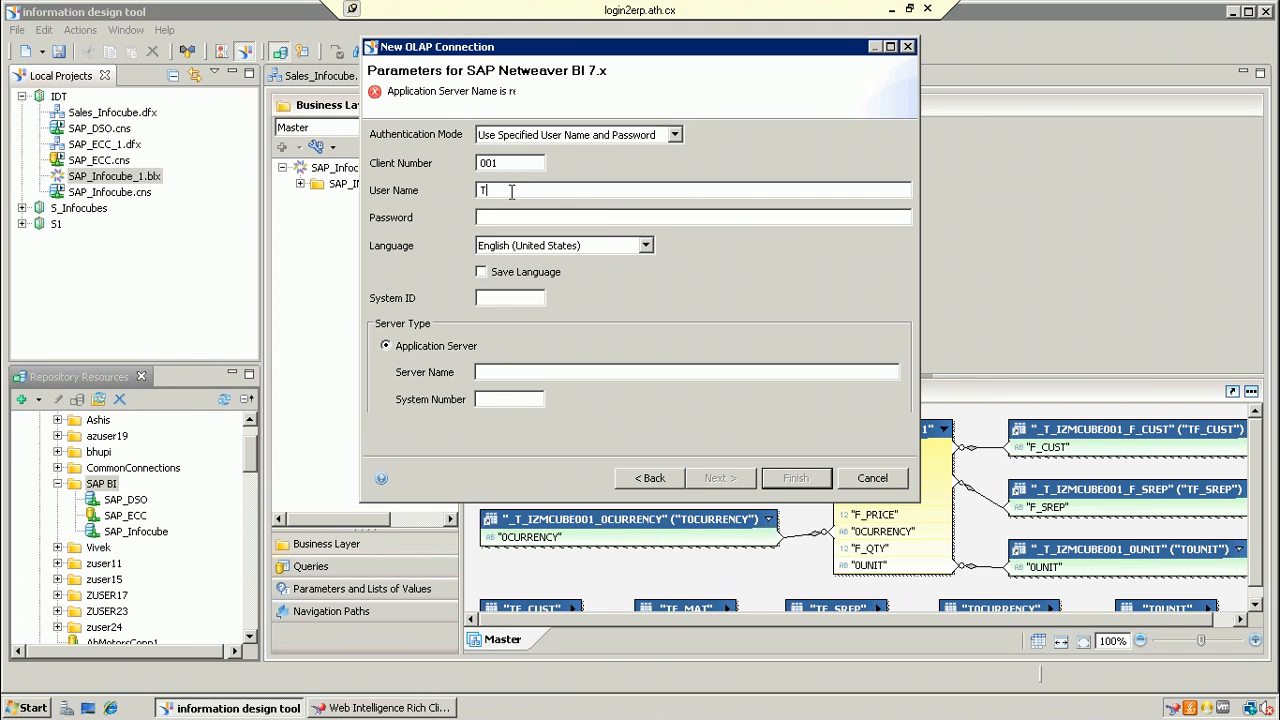
text(echeuser18)
click(521, 218)
text(a********)
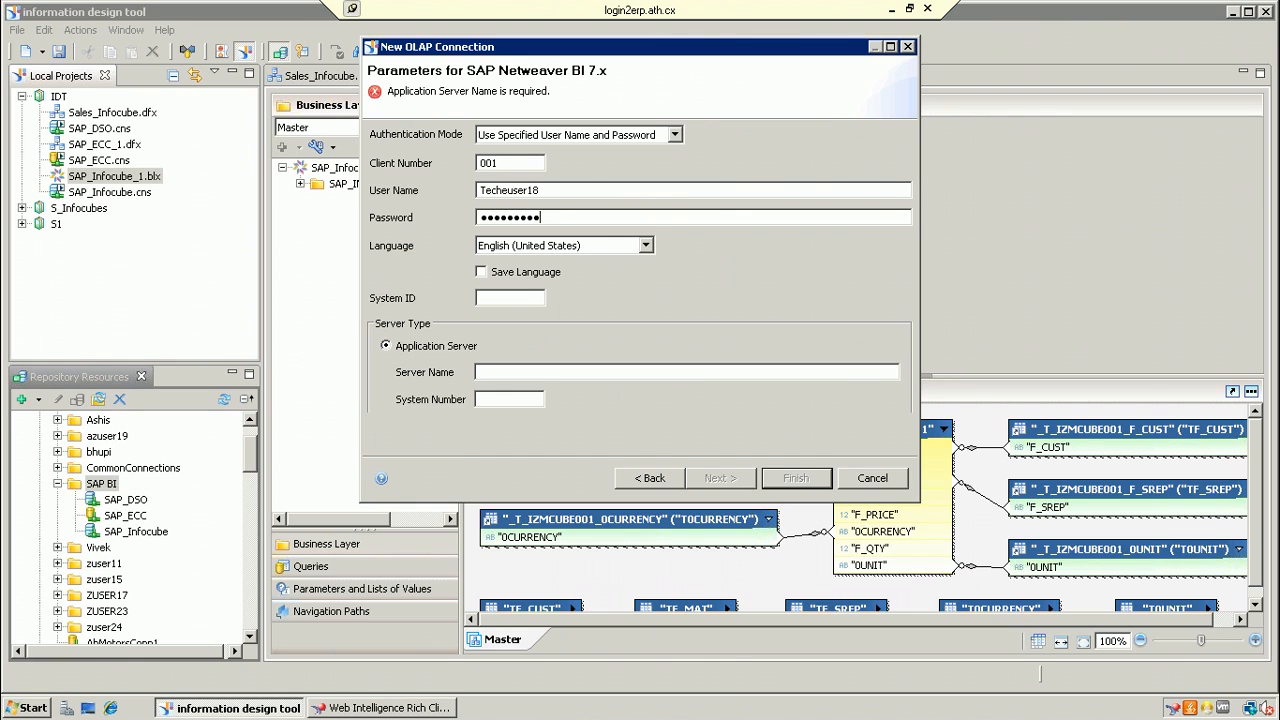
click(513, 297)
text(BW7)
click(509, 371)
text(B)
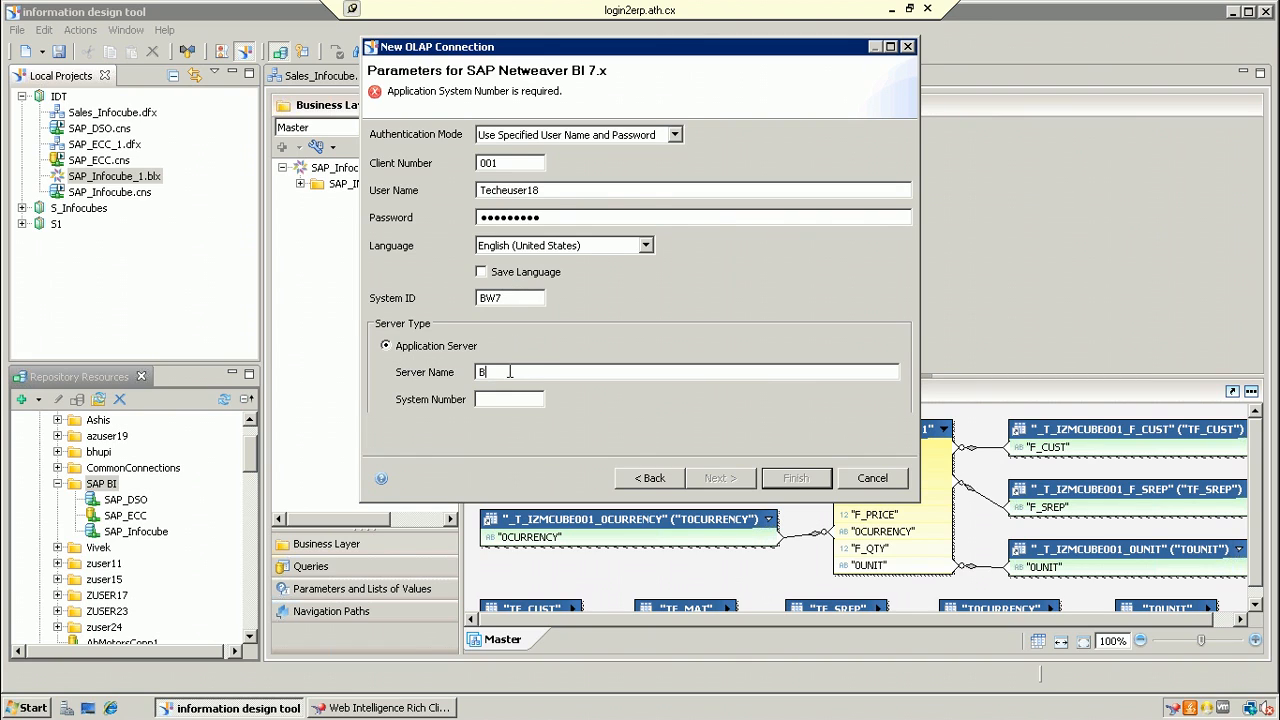
text(ODS40)
click(522, 398)
text(25)
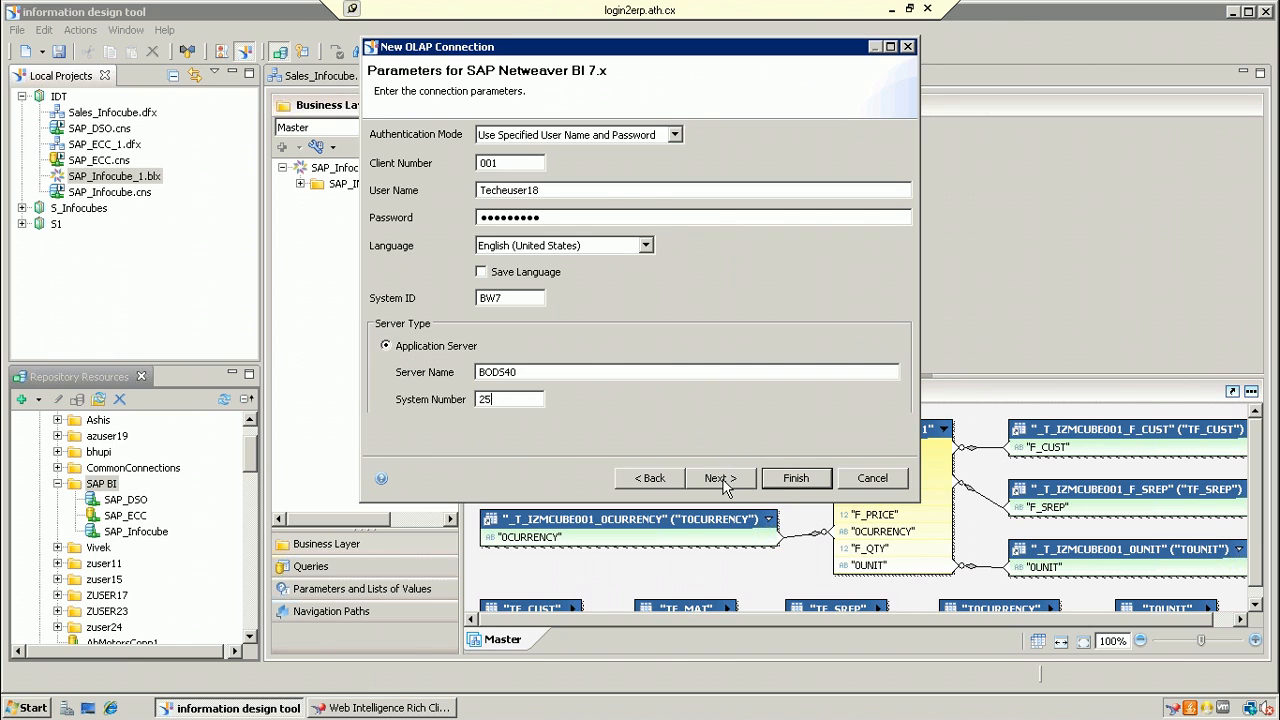
Step: Point the SAP_BEX connection at the BOTest query in Test Sales Orders > sales order infocube and finish
click(720, 478)
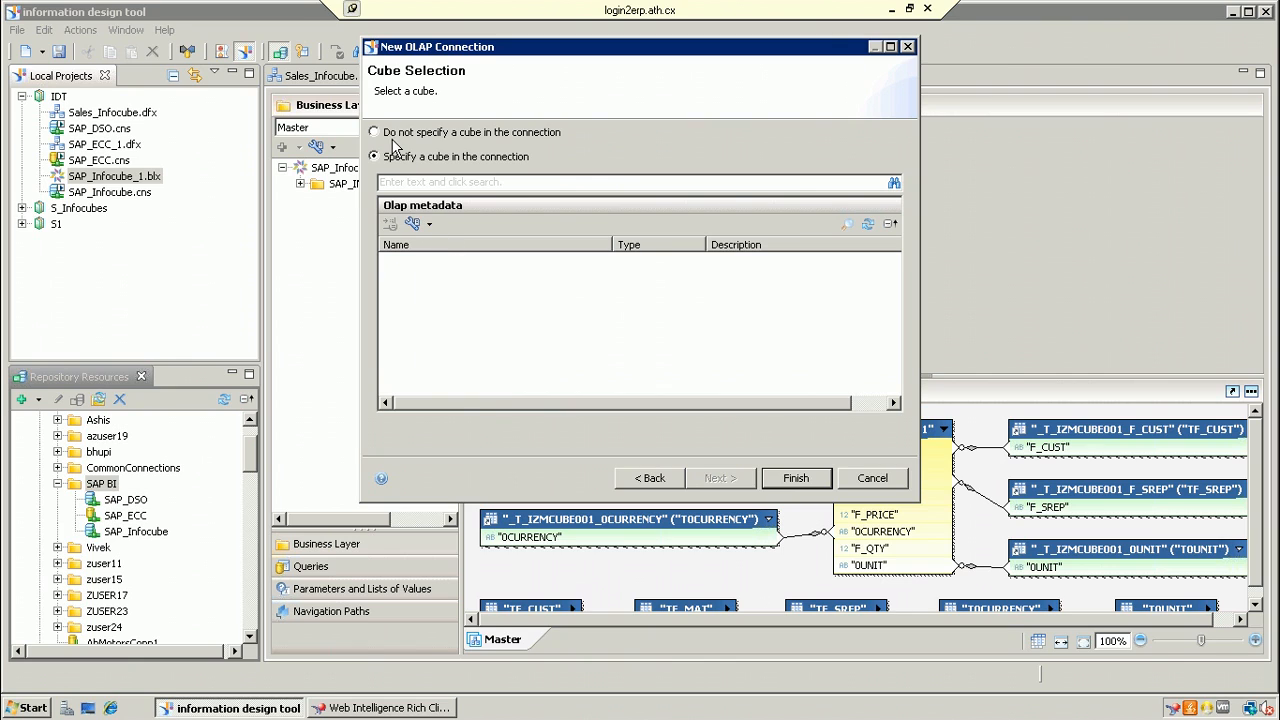
click(372, 130)
click(377, 158)
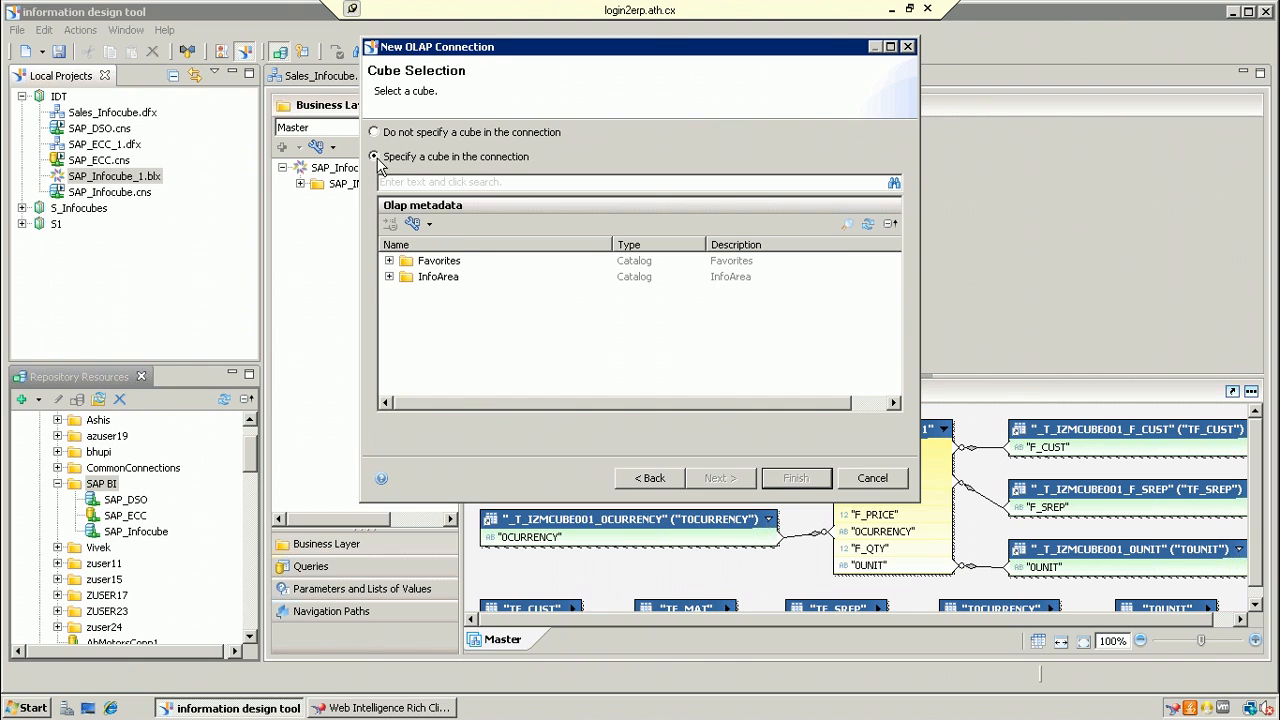
click(389, 277)
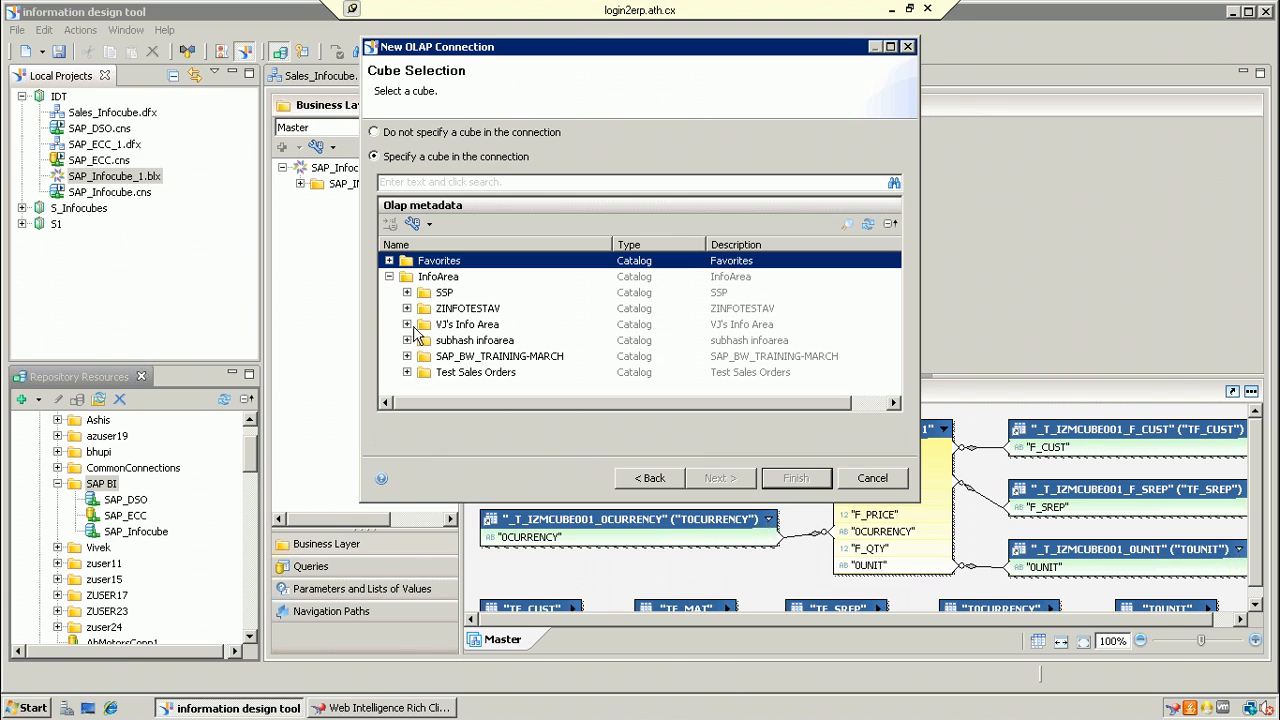
click(407, 357)
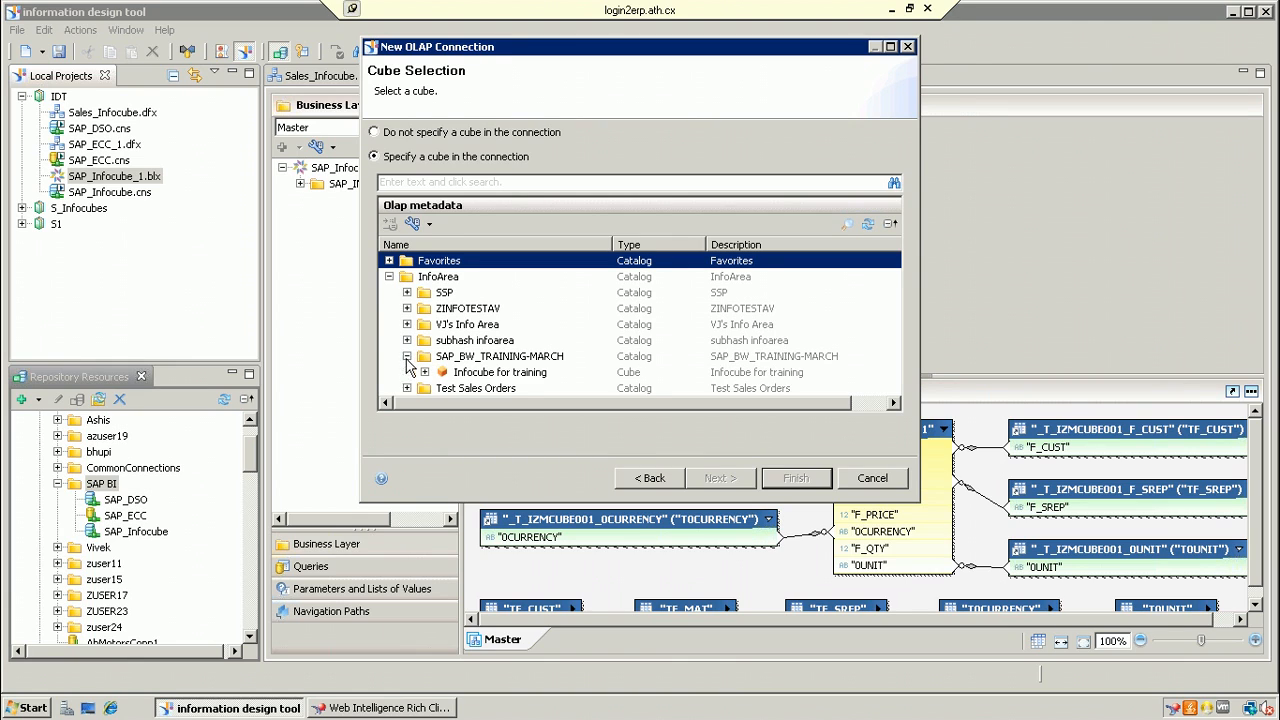
click(407, 389)
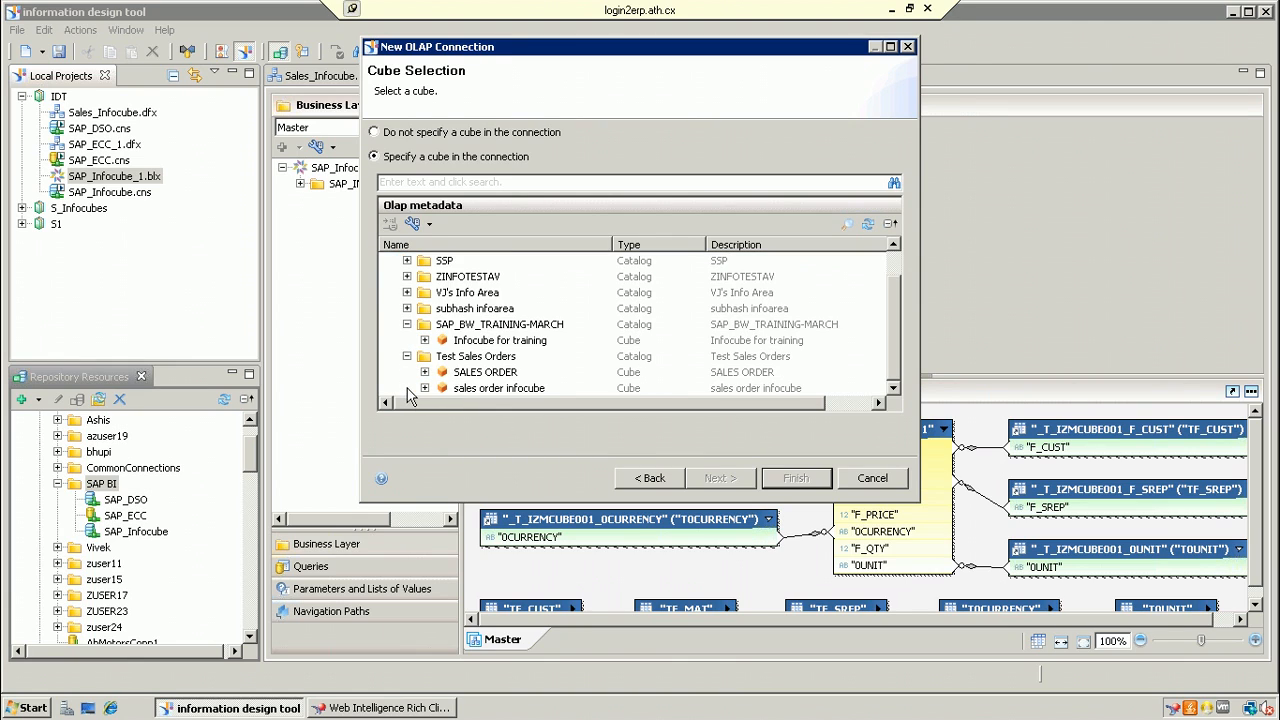
click(425, 372)
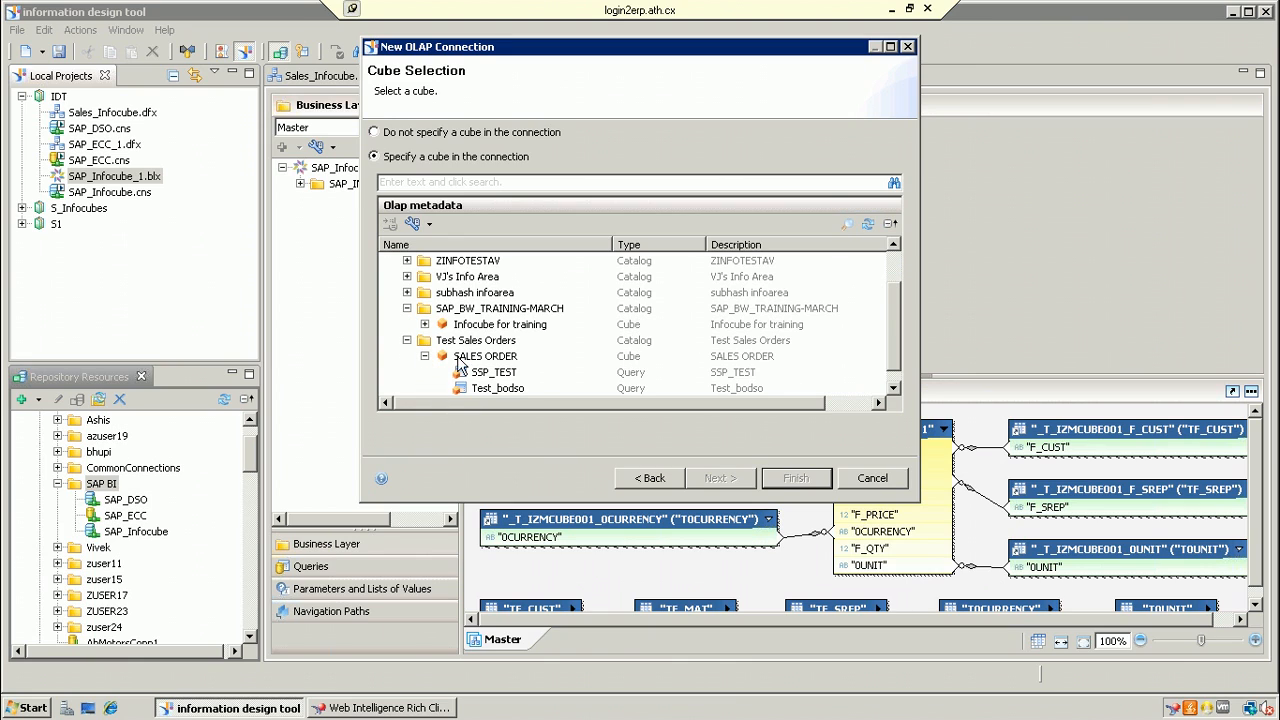
click(893, 388)
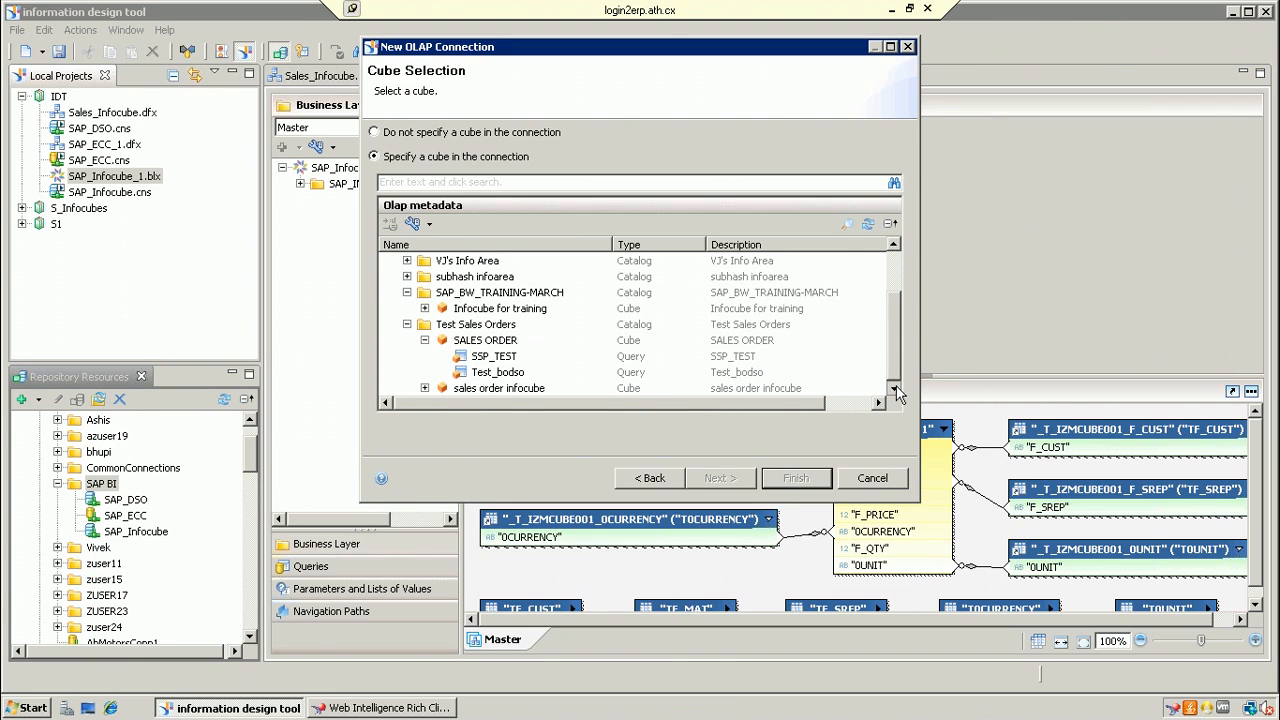
click(425, 388)
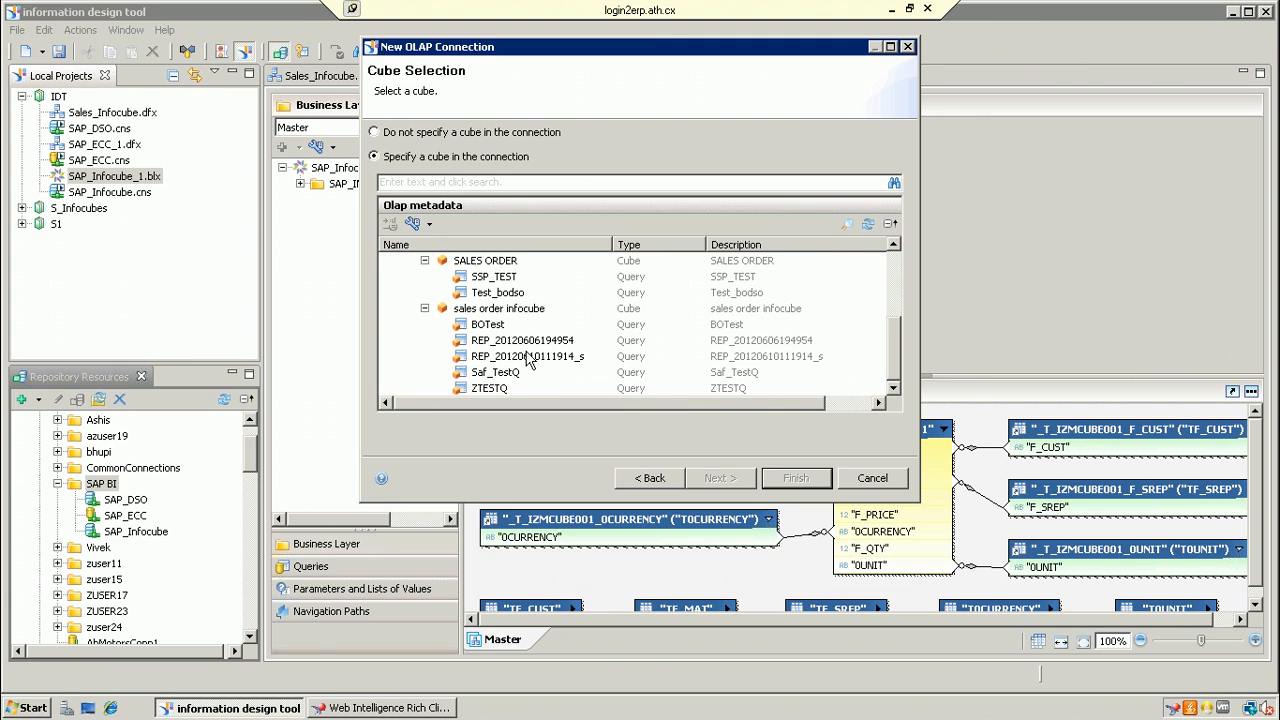
click(494, 326)
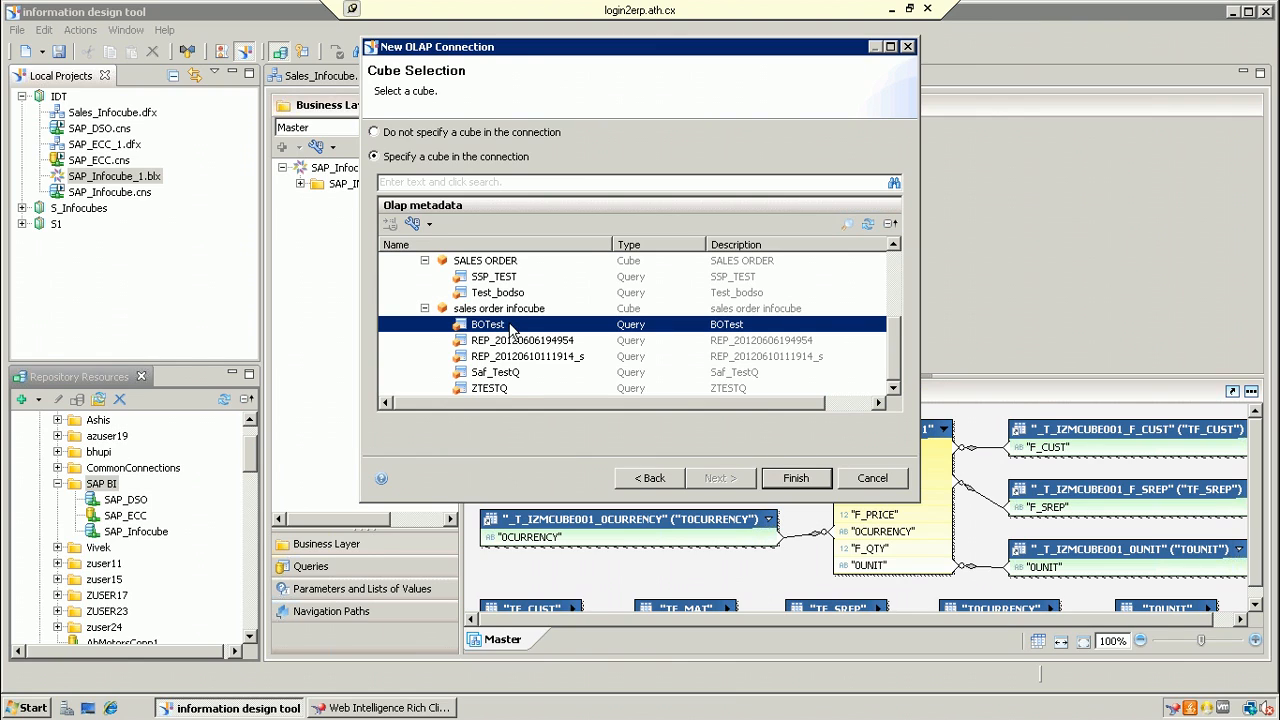
click(789, 479)
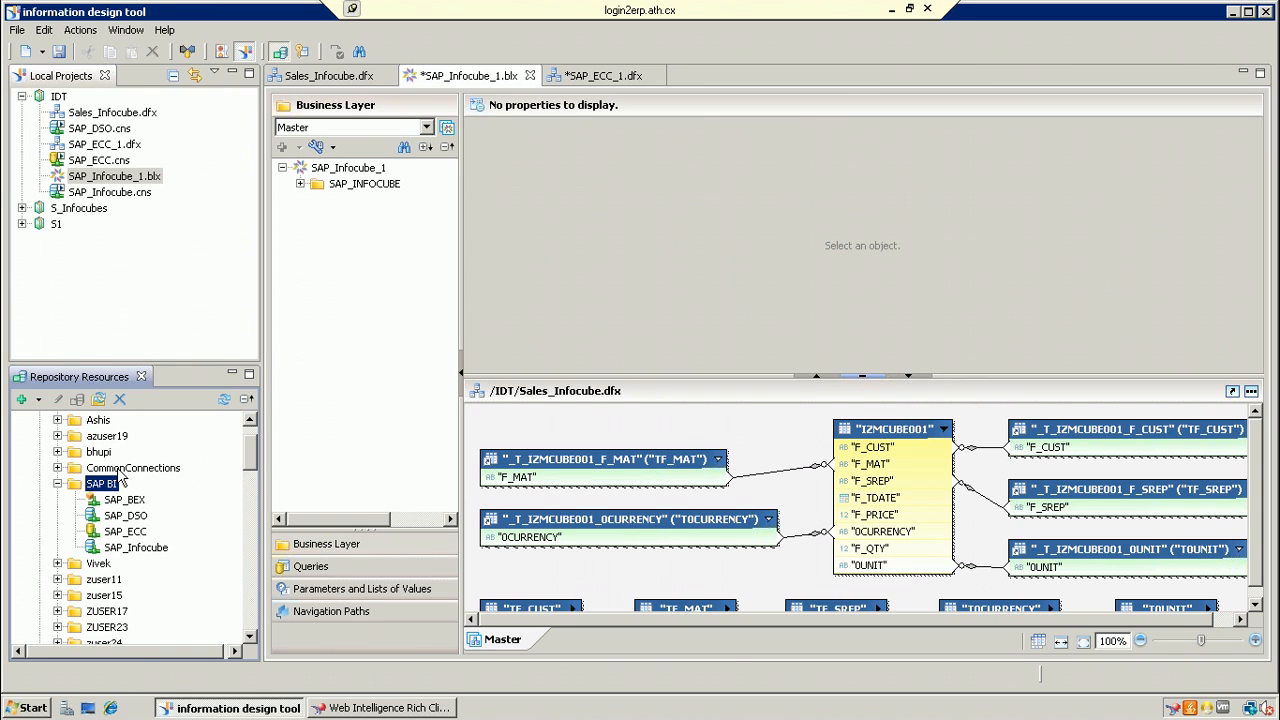
Step: Launch BEx Query Designer from Start > Programs > Business Explorer
click(30, 706)
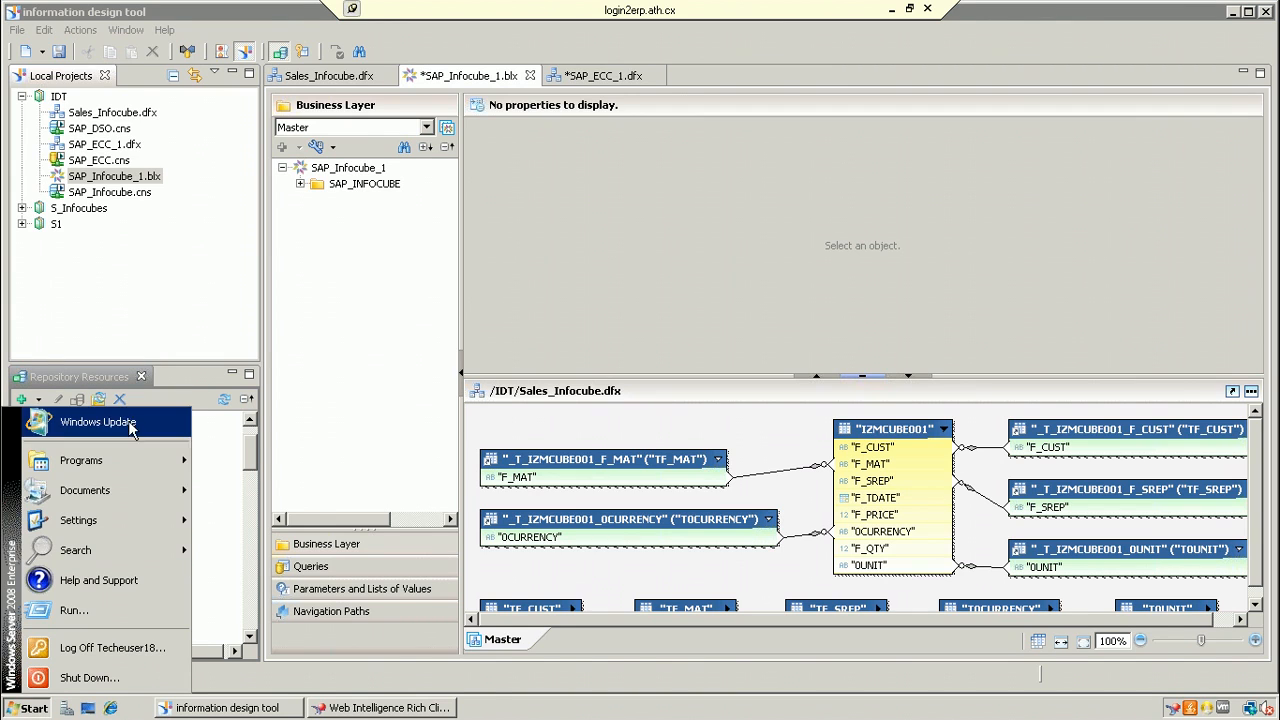
mouse_move(112, 462)
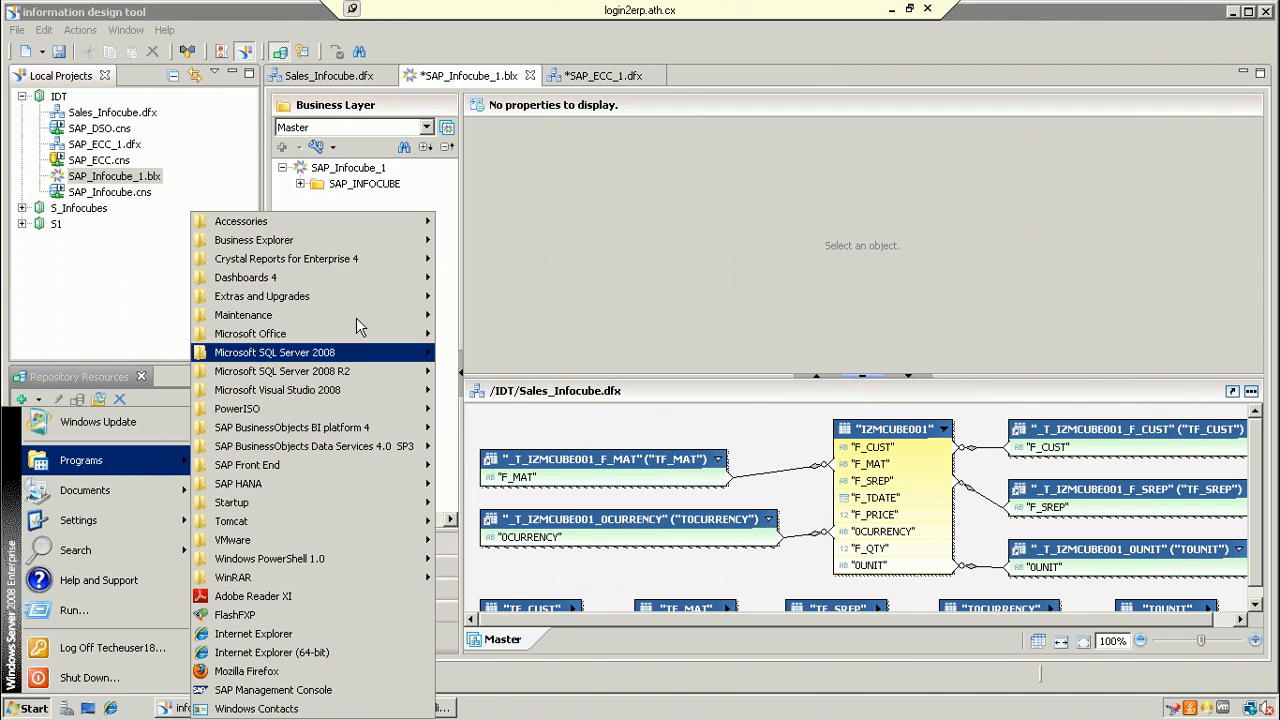
mouse_move(285, 247)
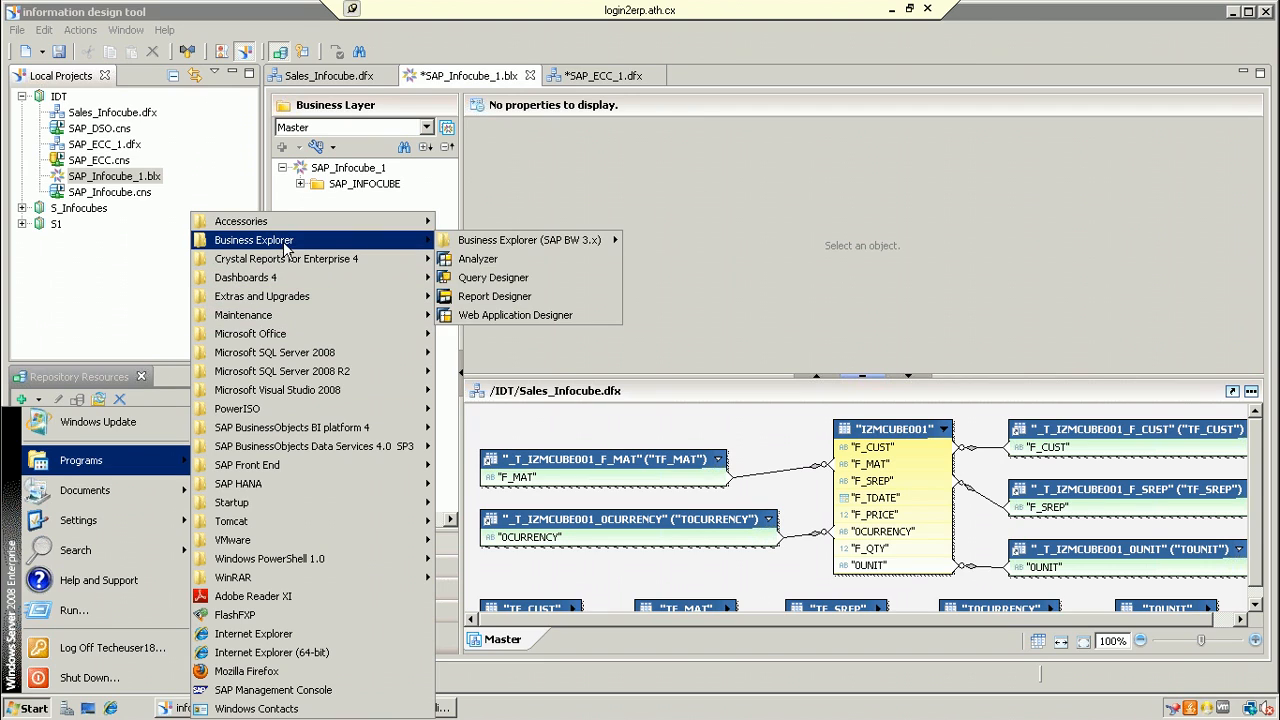
click(518, 277)
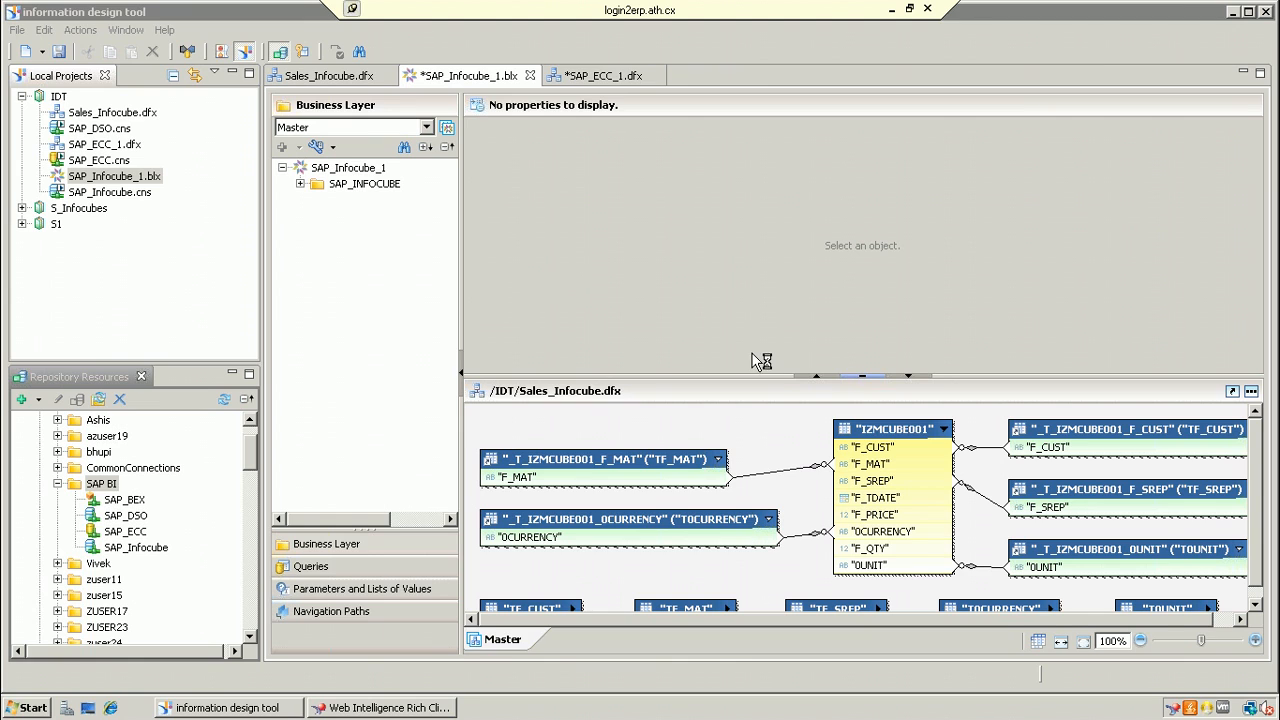
click(30, 707)
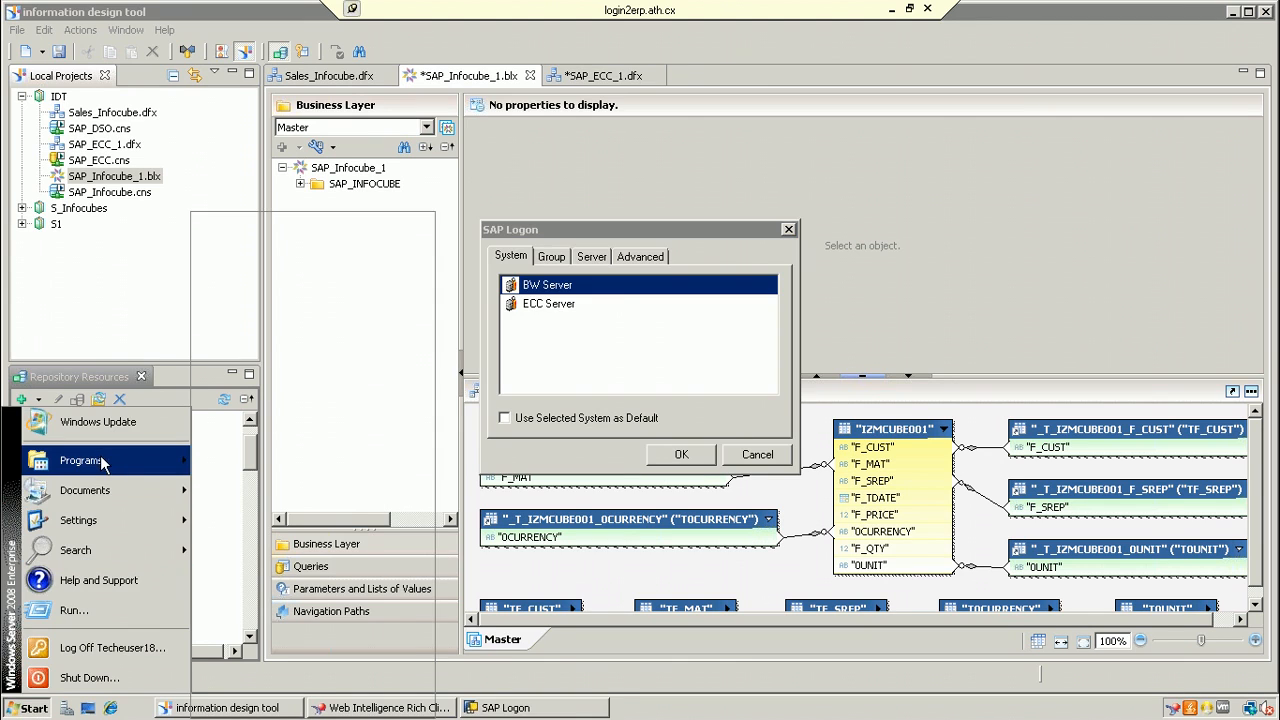
mouse_move(95, 460)
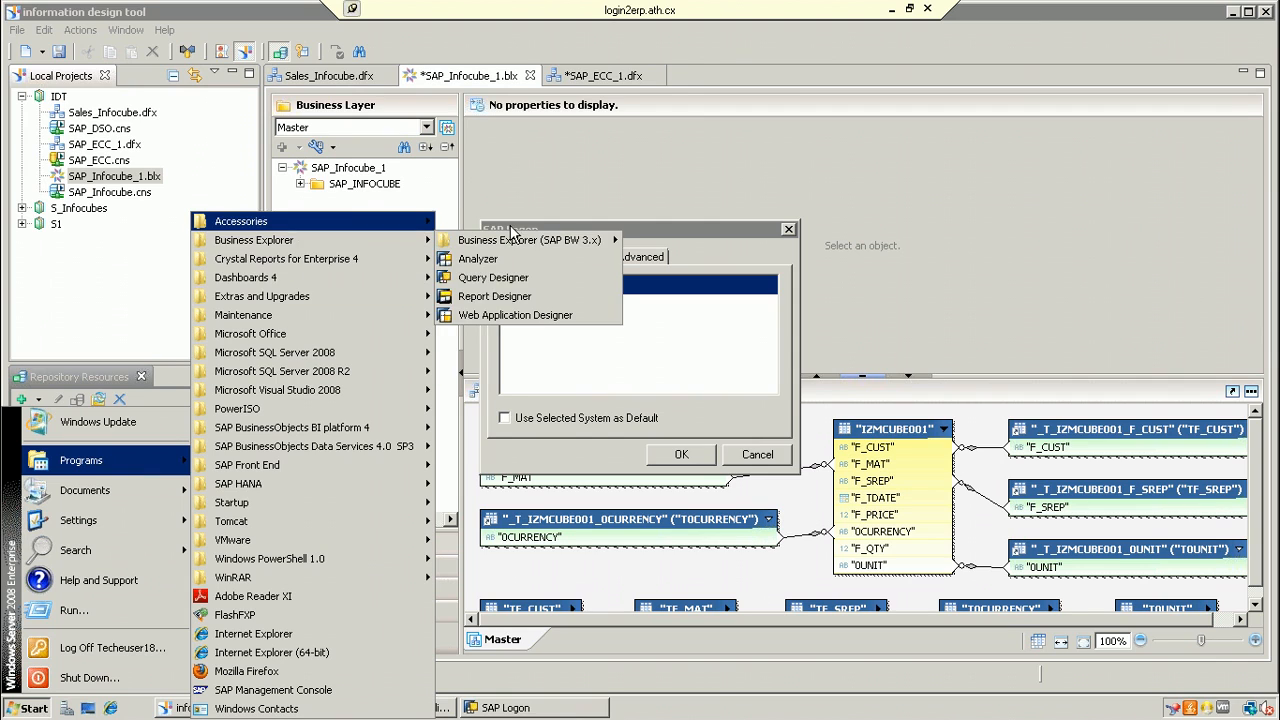
mouse_move(380, 243)
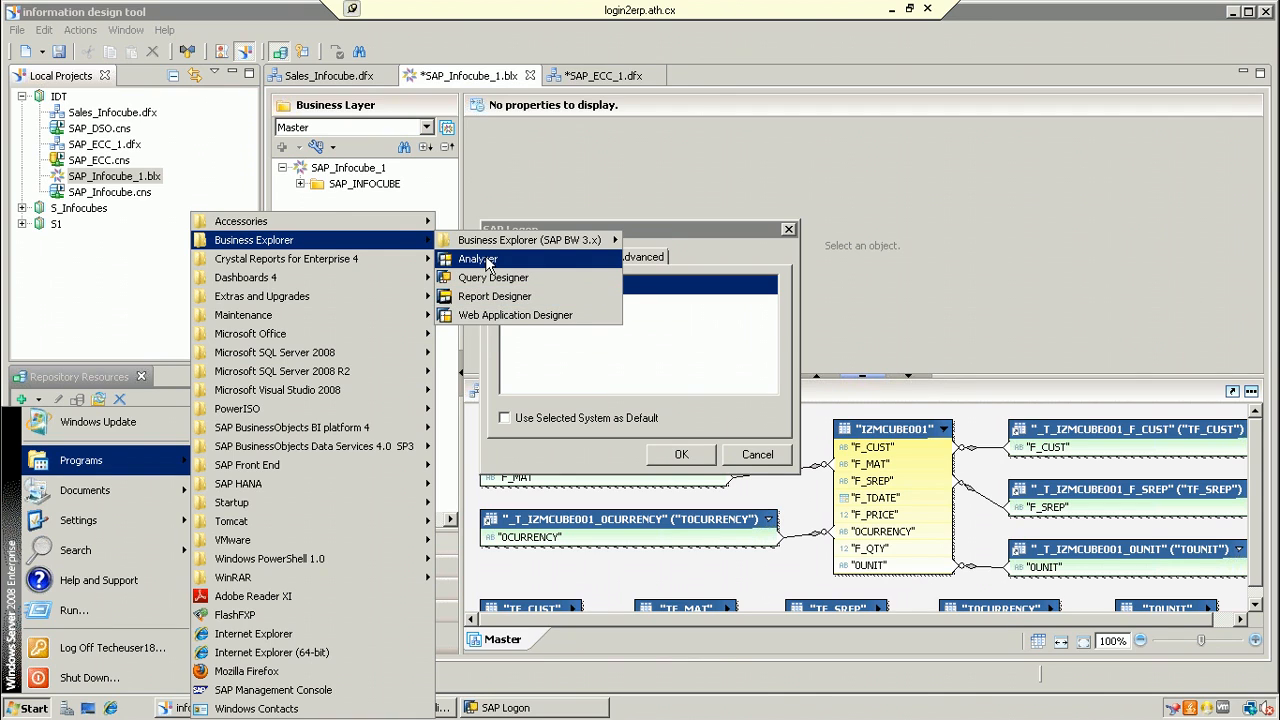
click(703, 336)
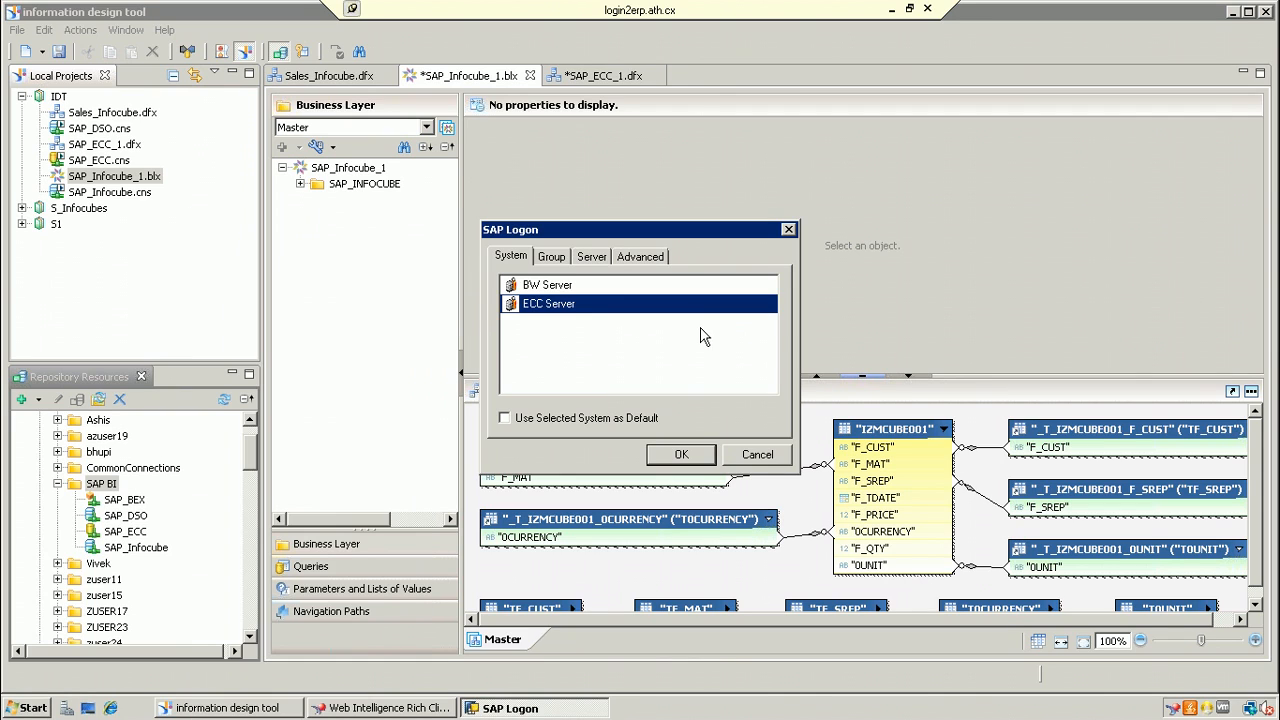
Step: Log on to BW Server with the password and minimize the Information Design Tool
click(571, 288)
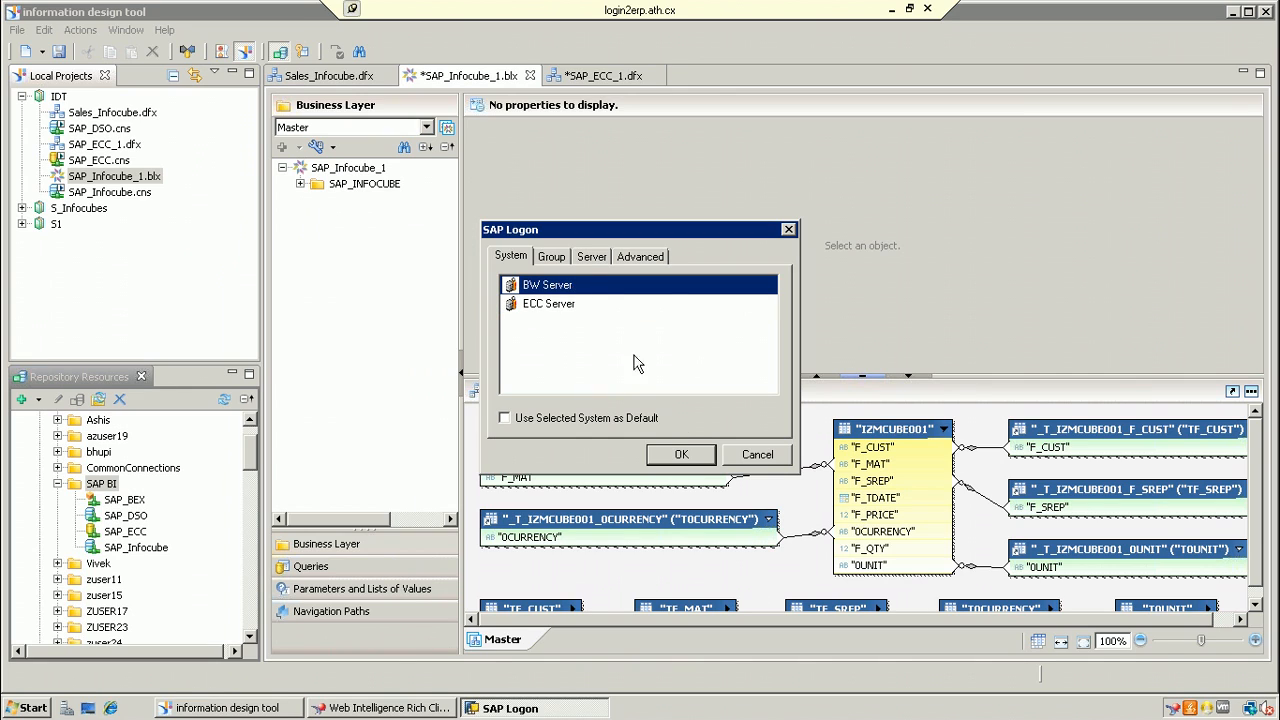
click(679, 456)
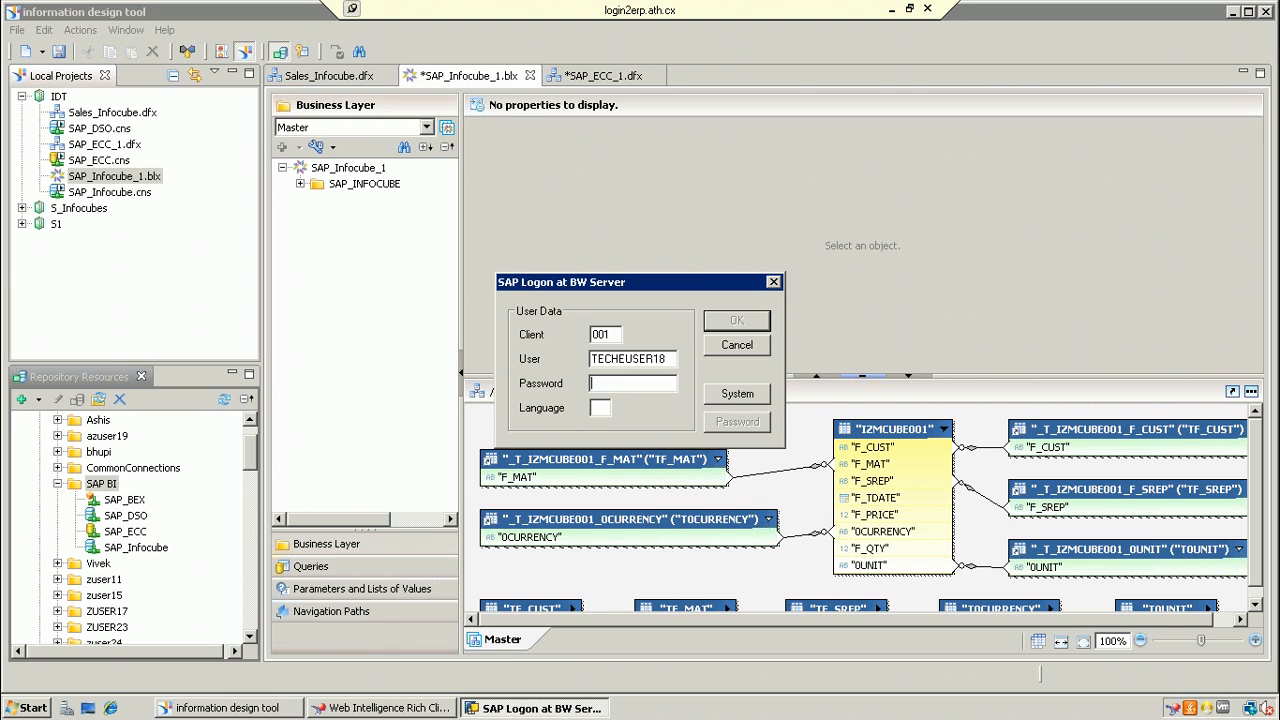
text(*********)
click(737, 321)
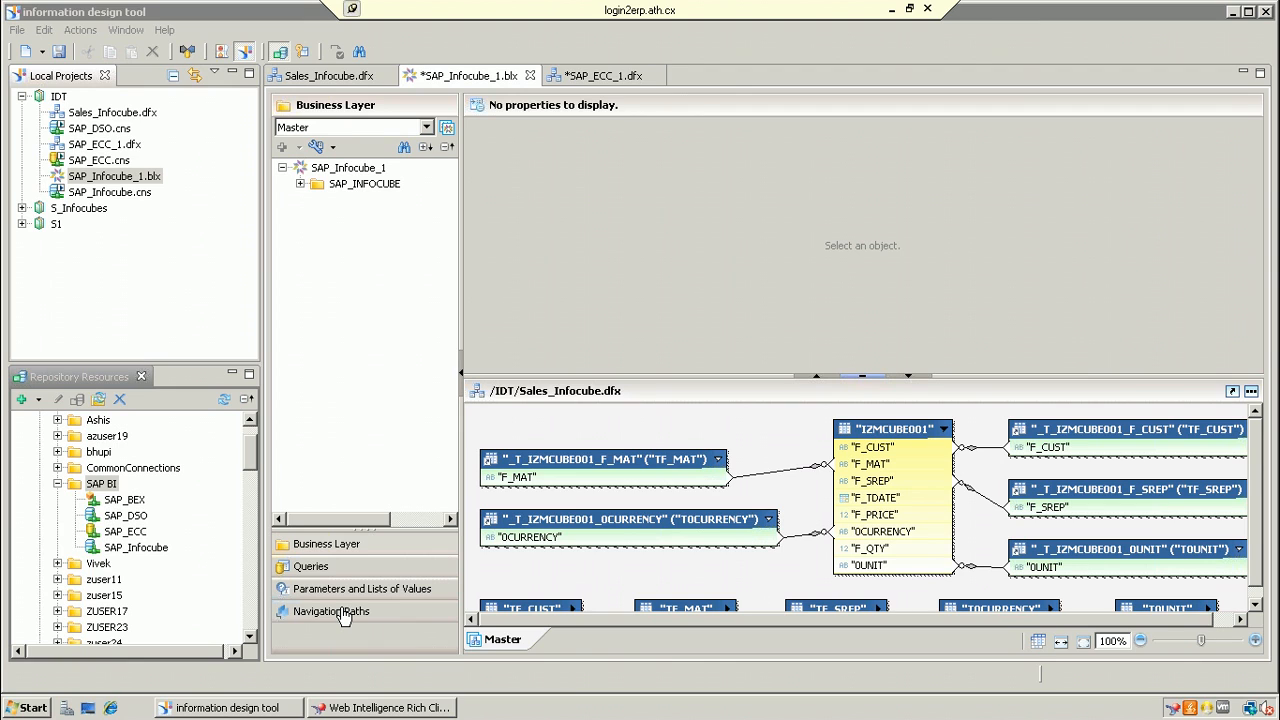
click(1233, 12)
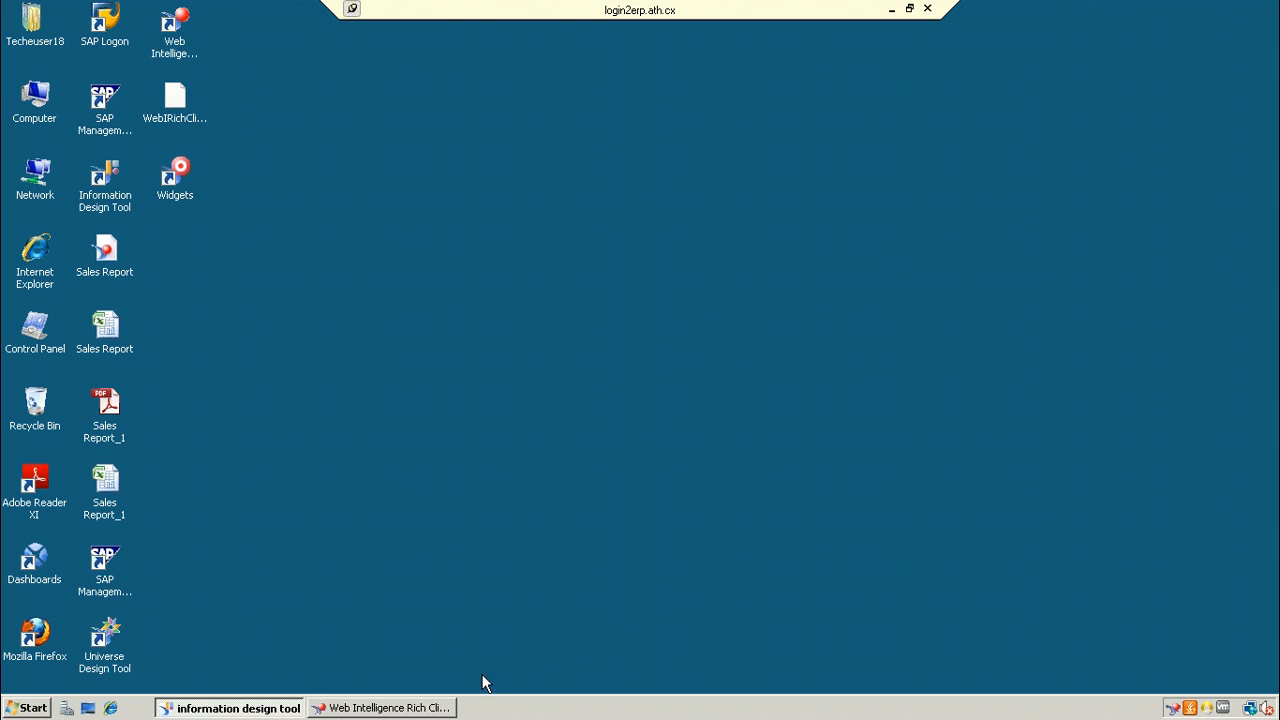
Step: Launch BEx Query Designer from Start > Programs > Business Explorer again
click(18, 711)
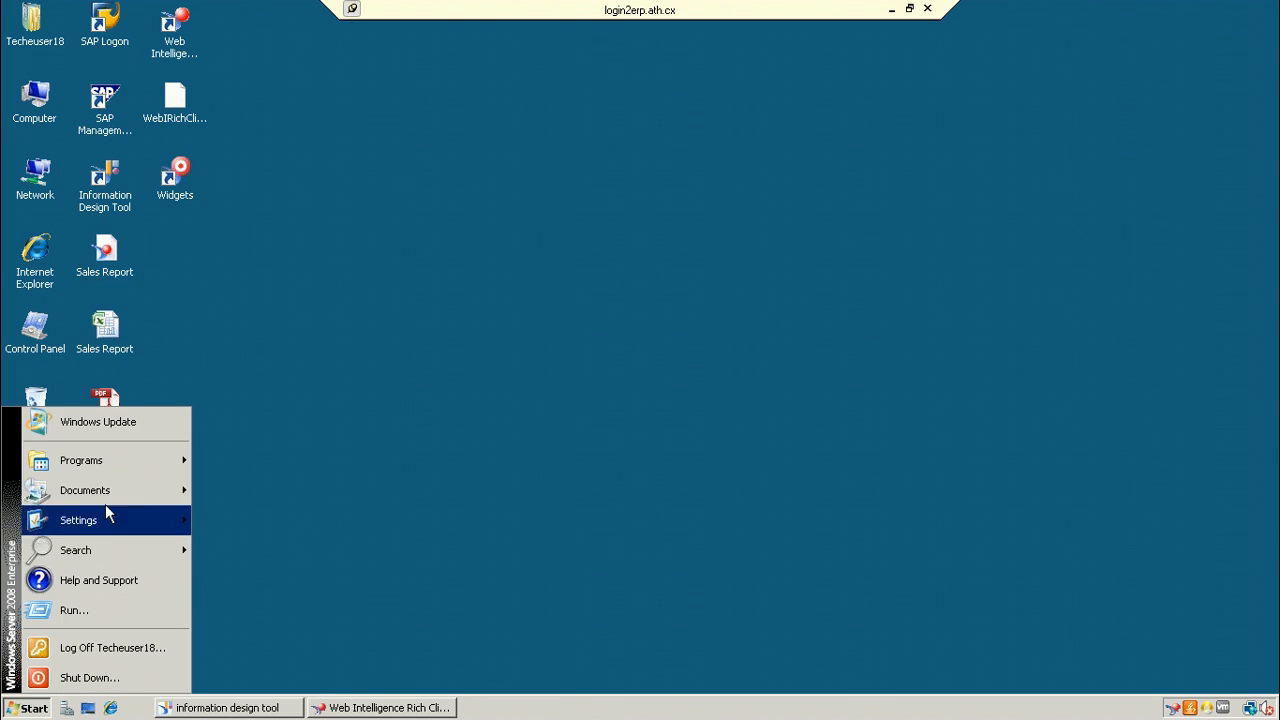
mouse_move(143, 465)
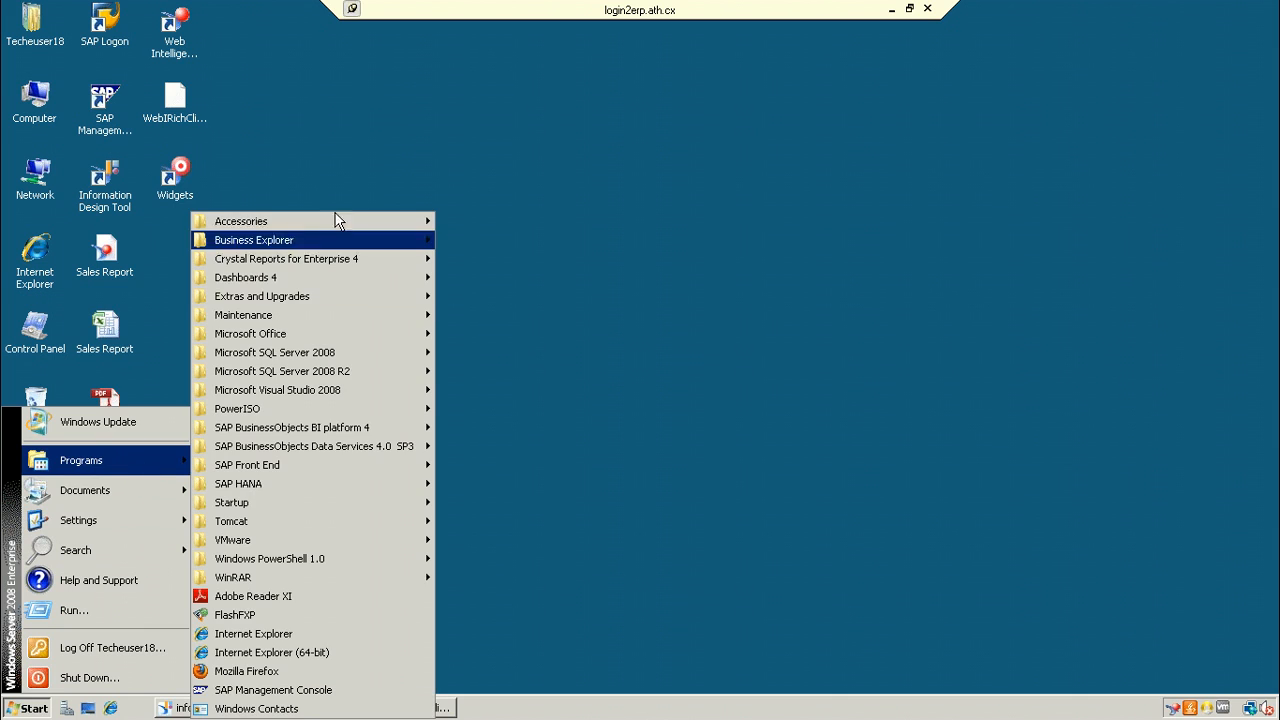
mouse_move(312, 238)
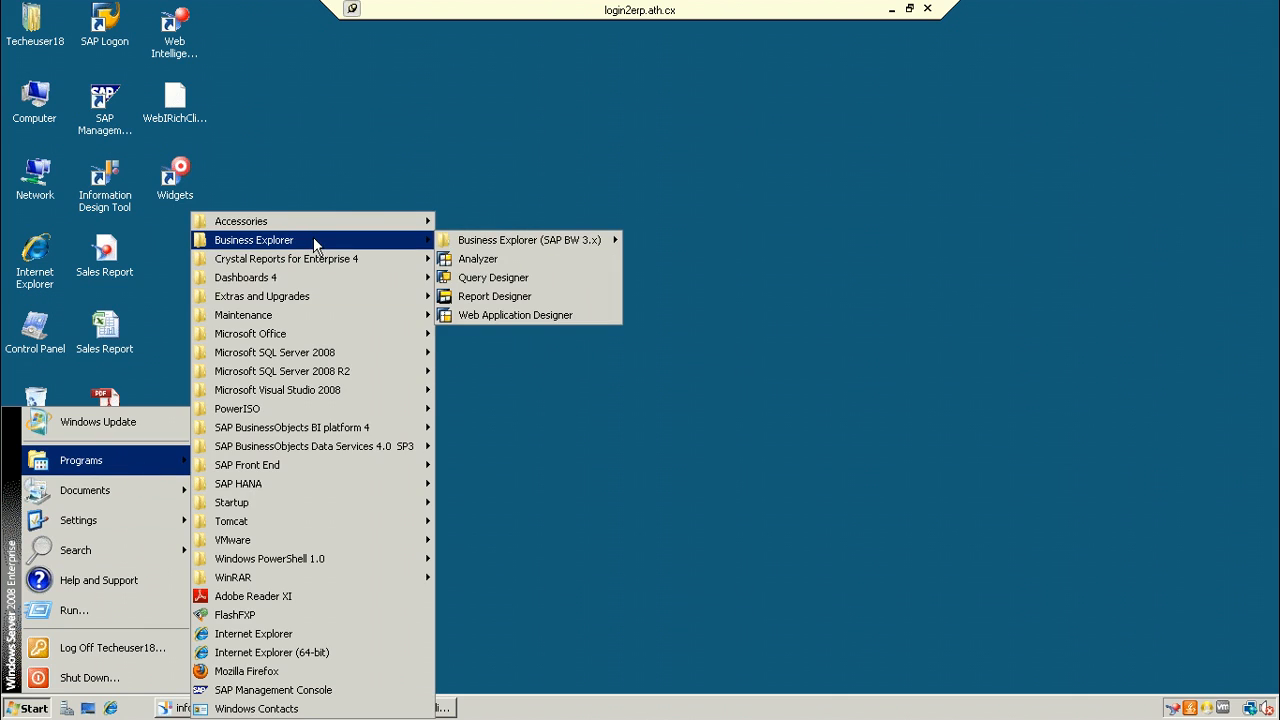
click(511, 280)
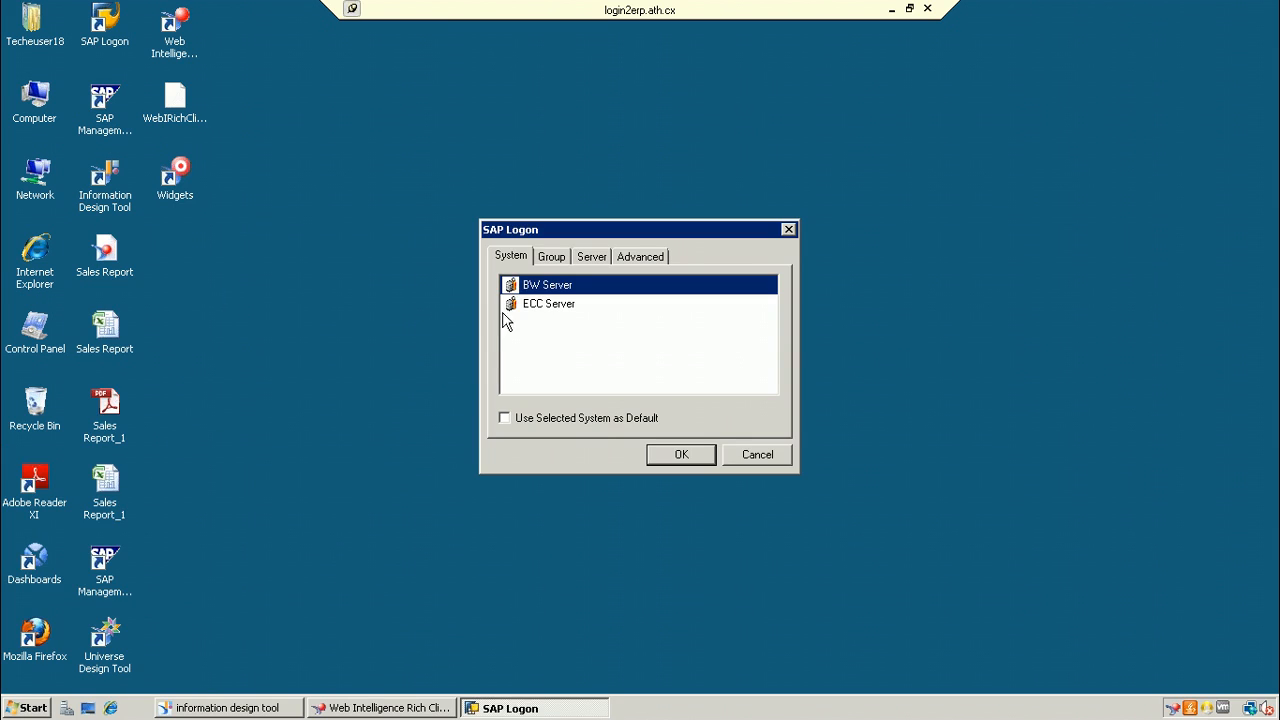
Step: Review the Server and Group tabs, then log on to BW Server with the password
click(596, 258)
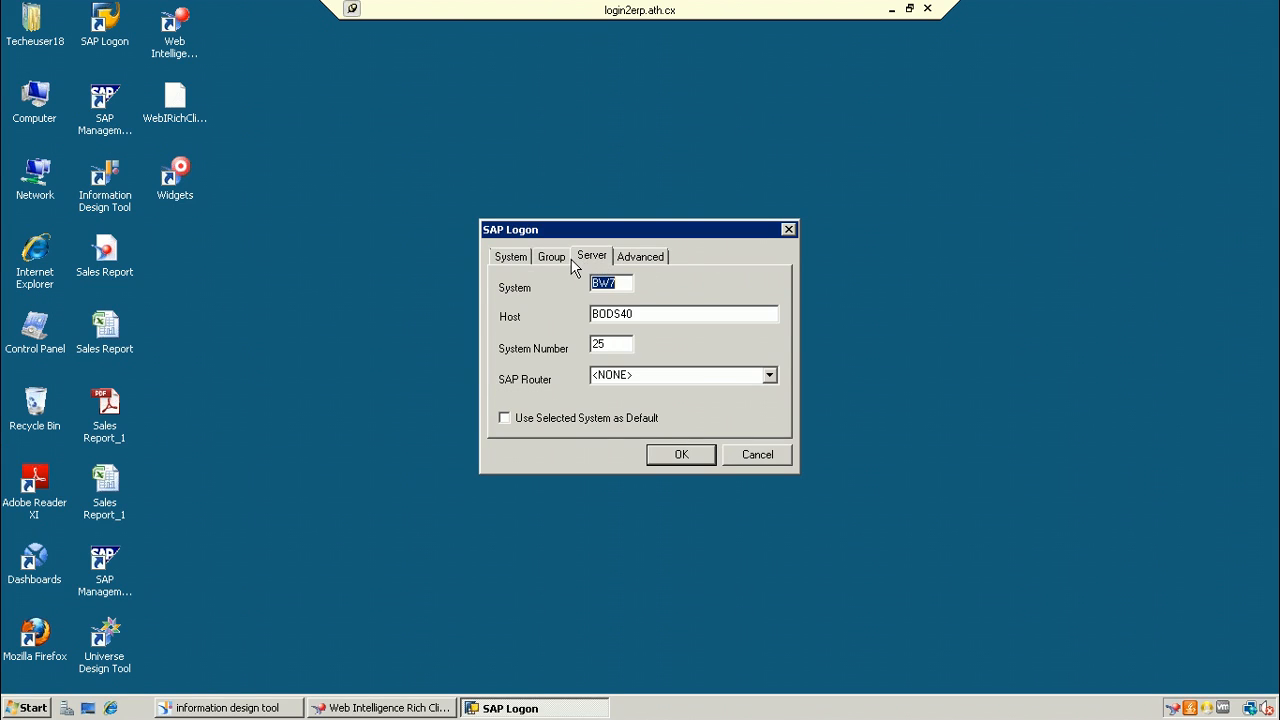
click(561, 262)
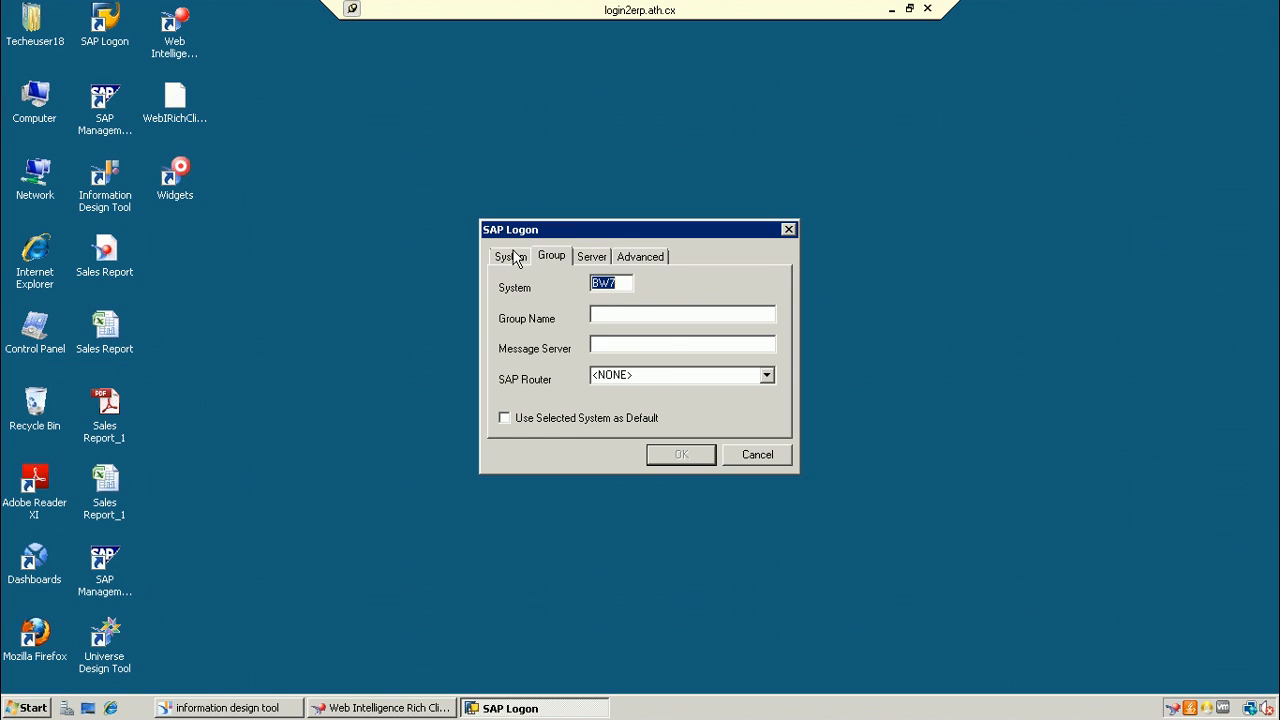
click(513, 258)
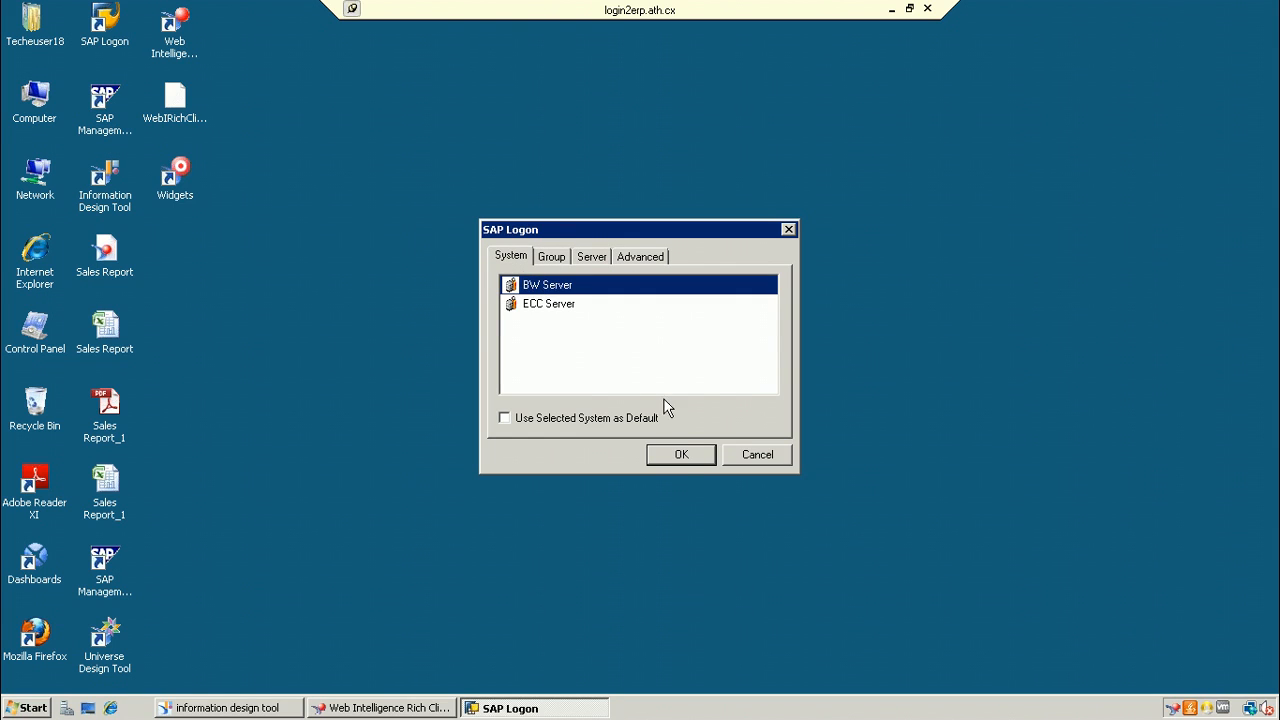
click(682, 456)
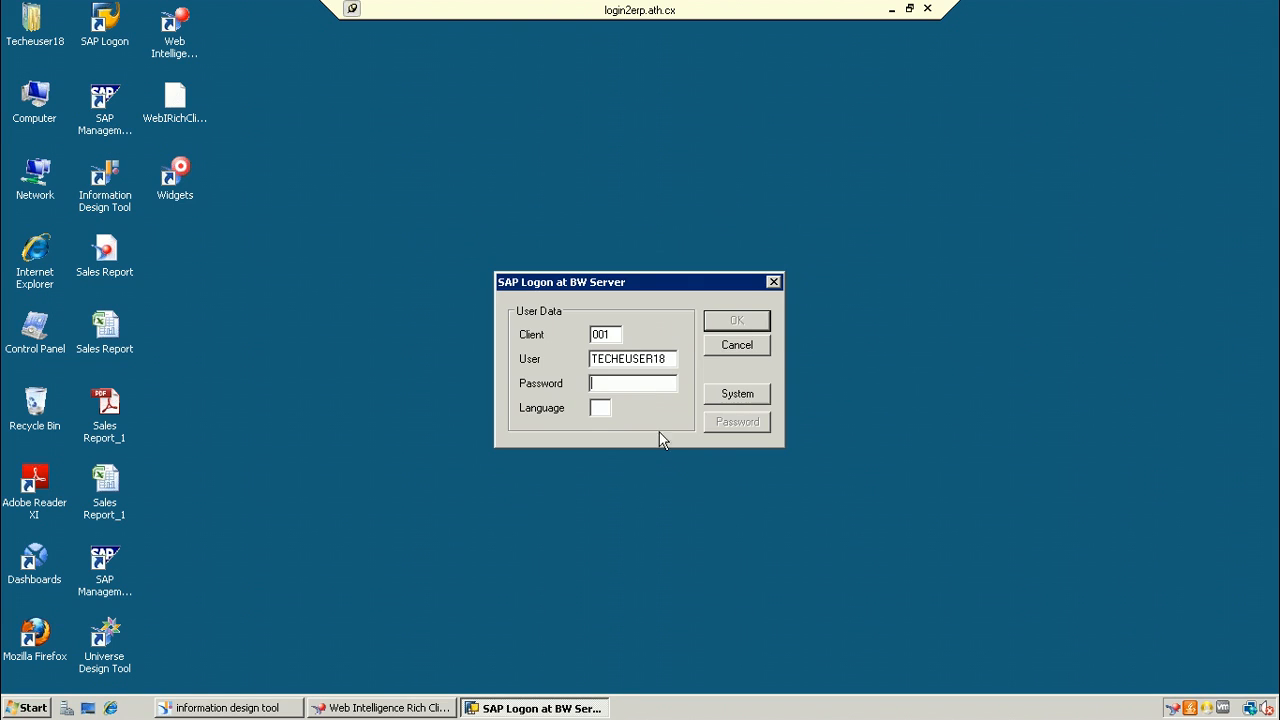
text(•••••••••)
click(737, 321)
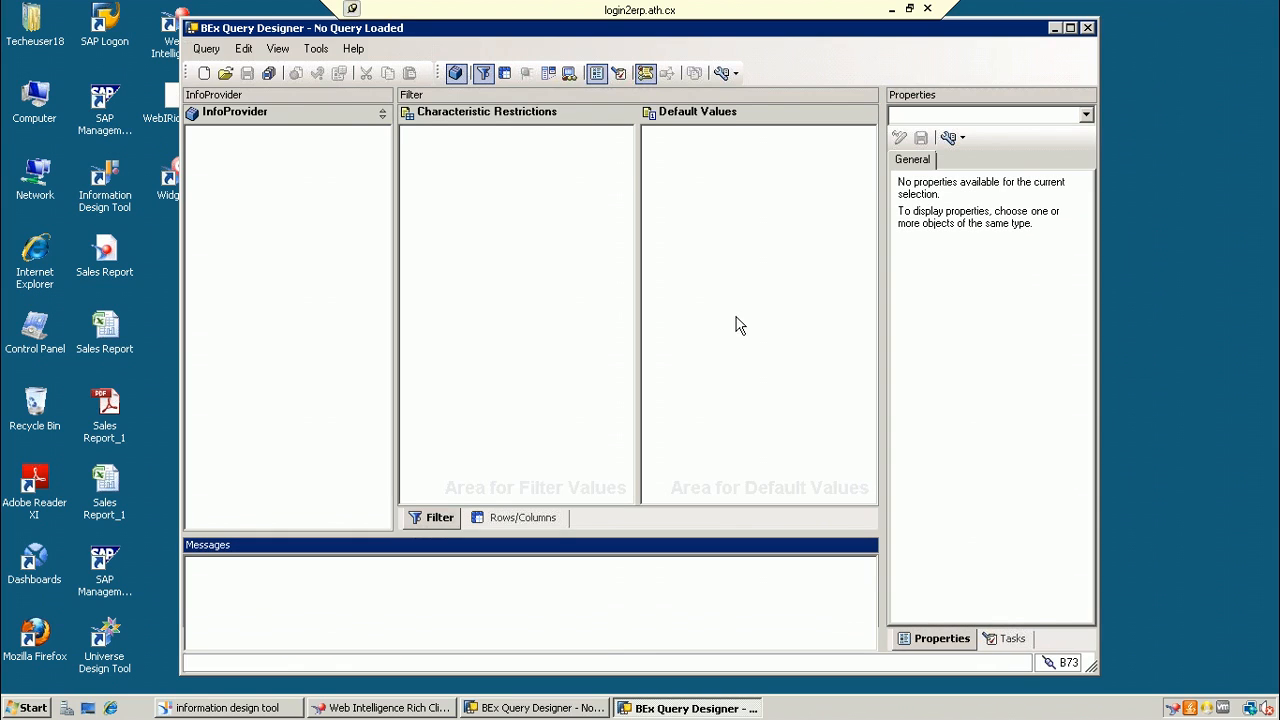
Step: Search the Open Query dialog for BOtest and open the BOTest query
click(225, 74)
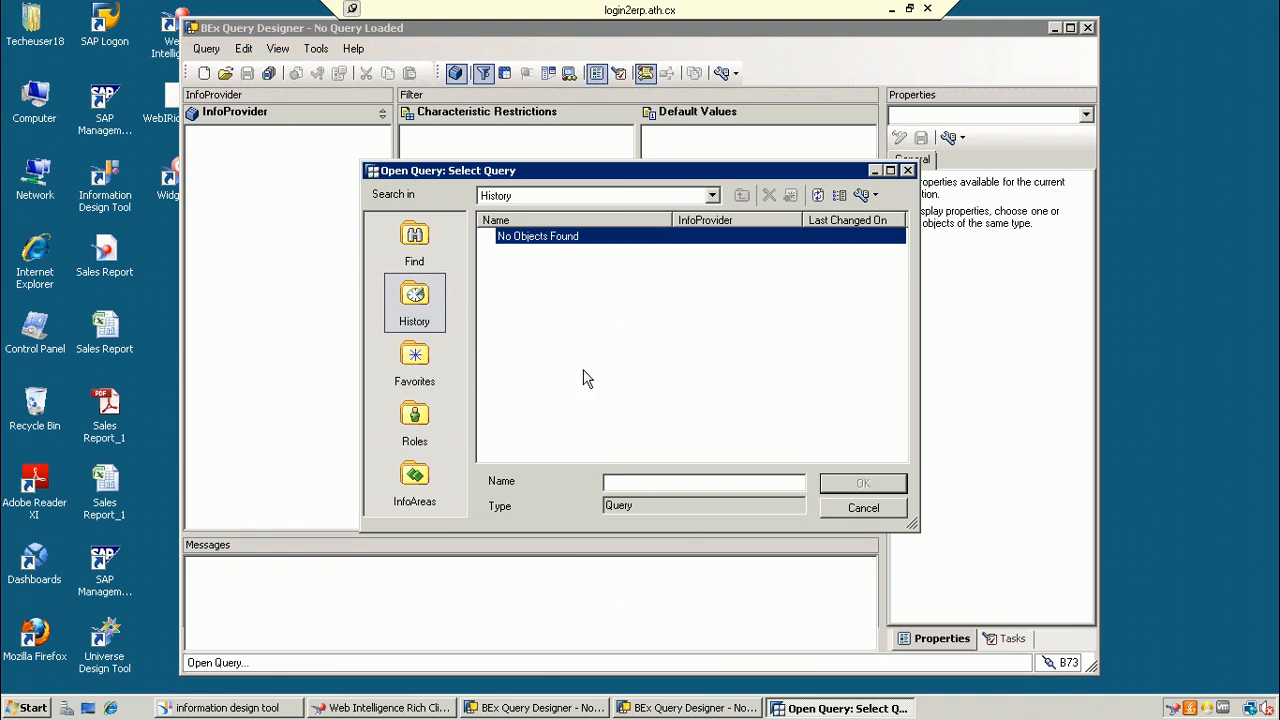
click(412, 262)
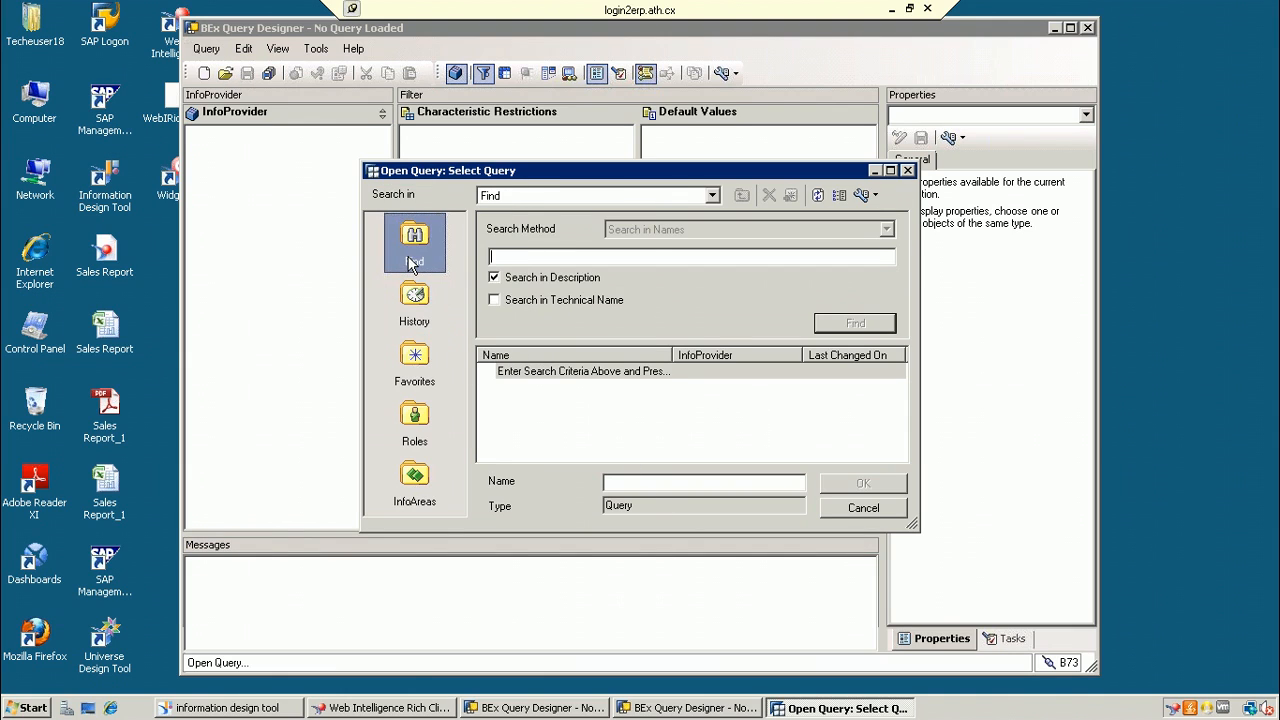
text(BOtest)
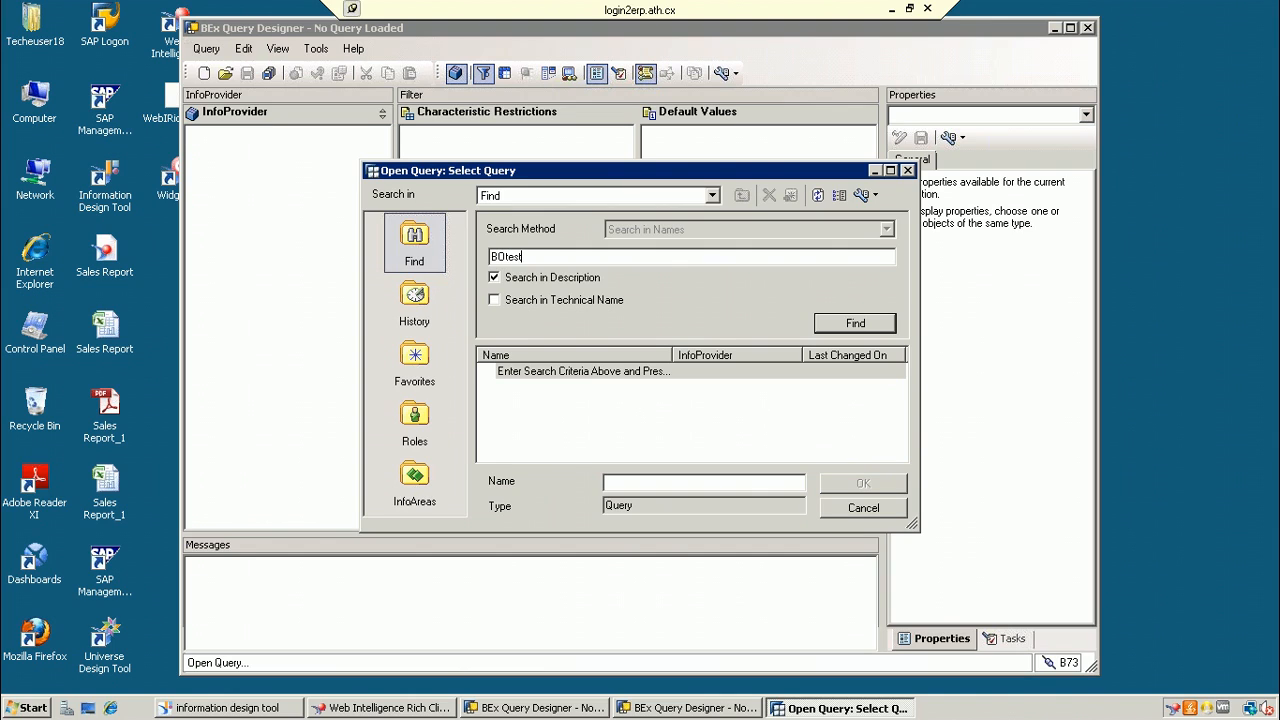
click(886, 324)
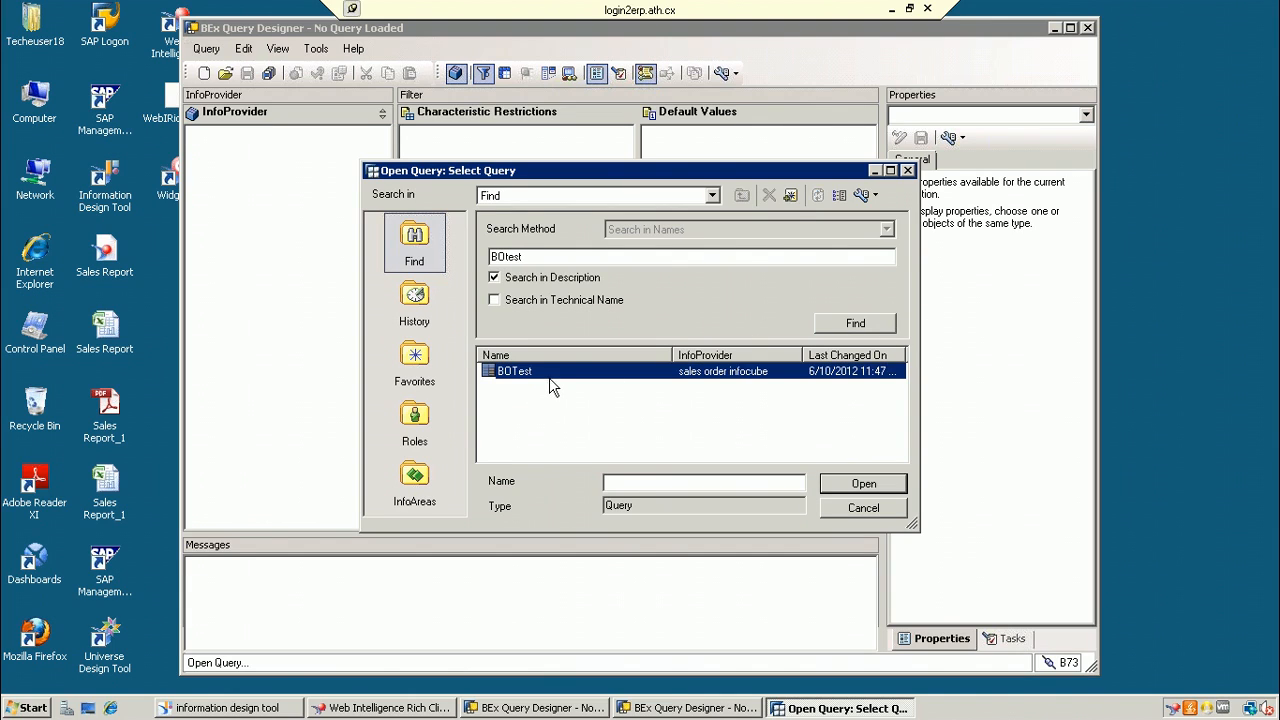
click(894, 485)
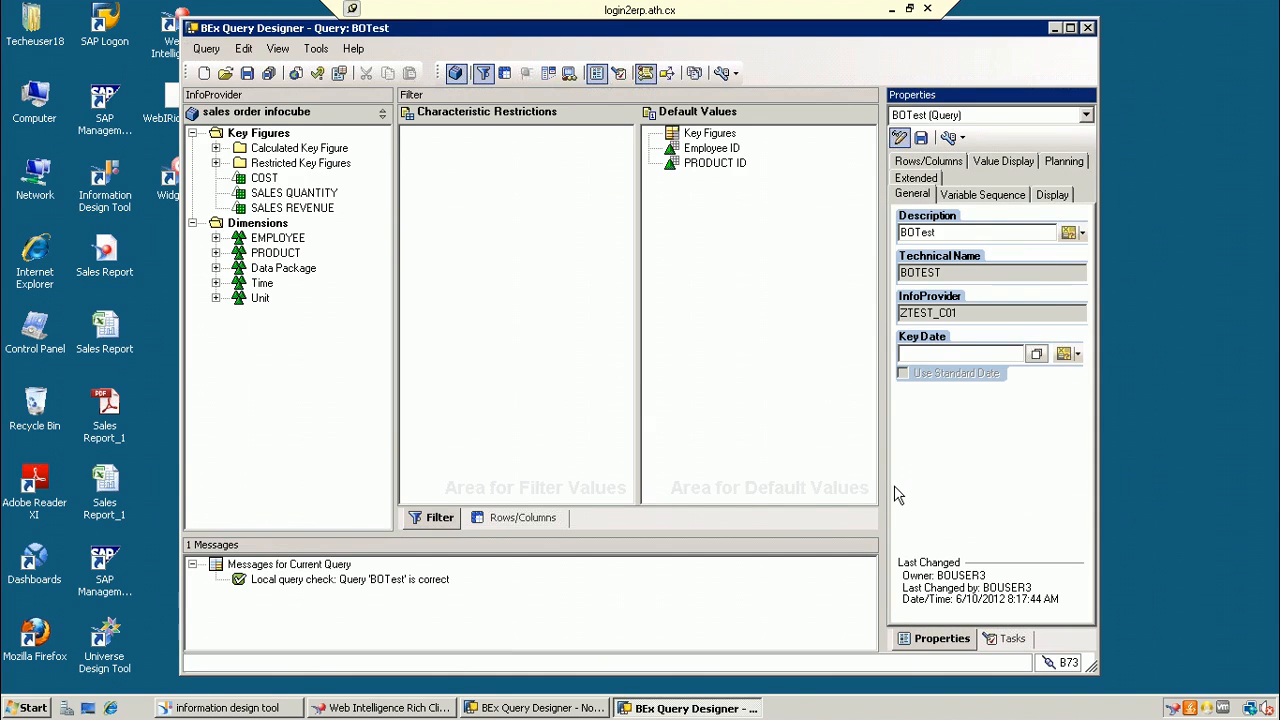
Step: Maximize Query Designer and show BOTest's Rows/Columns layout
click(1008, 116)
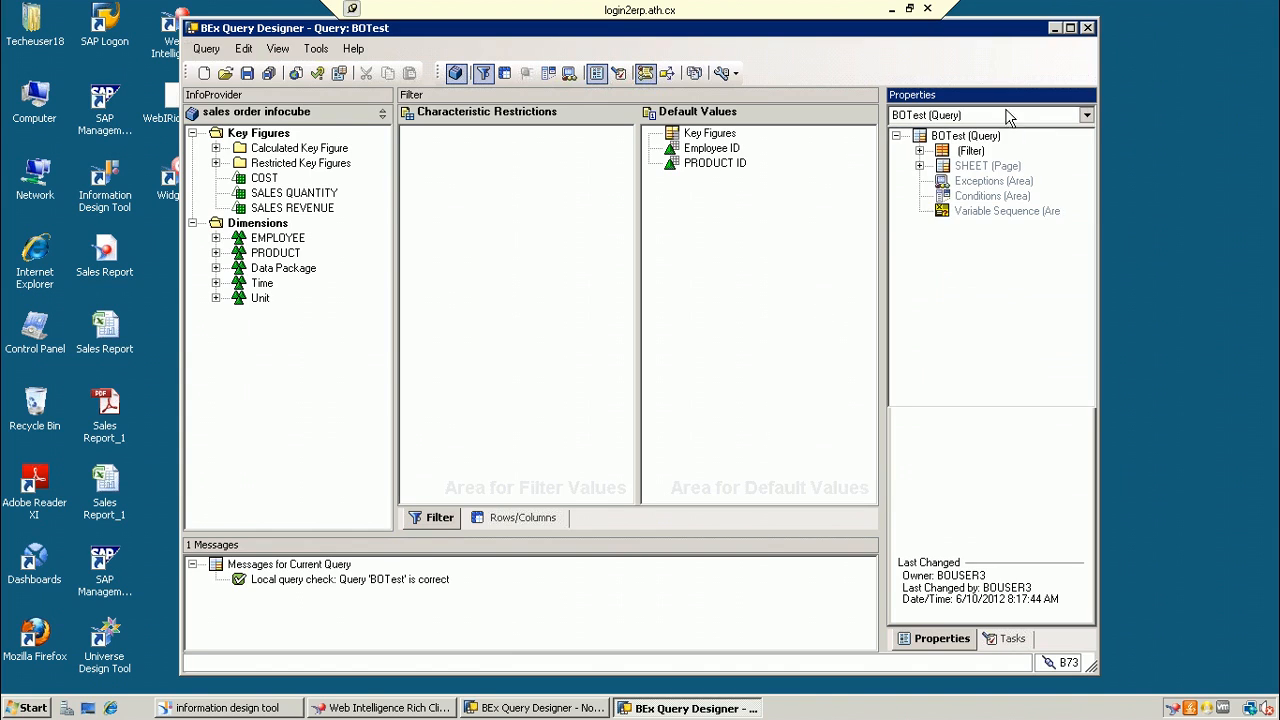
click(1070, 28)
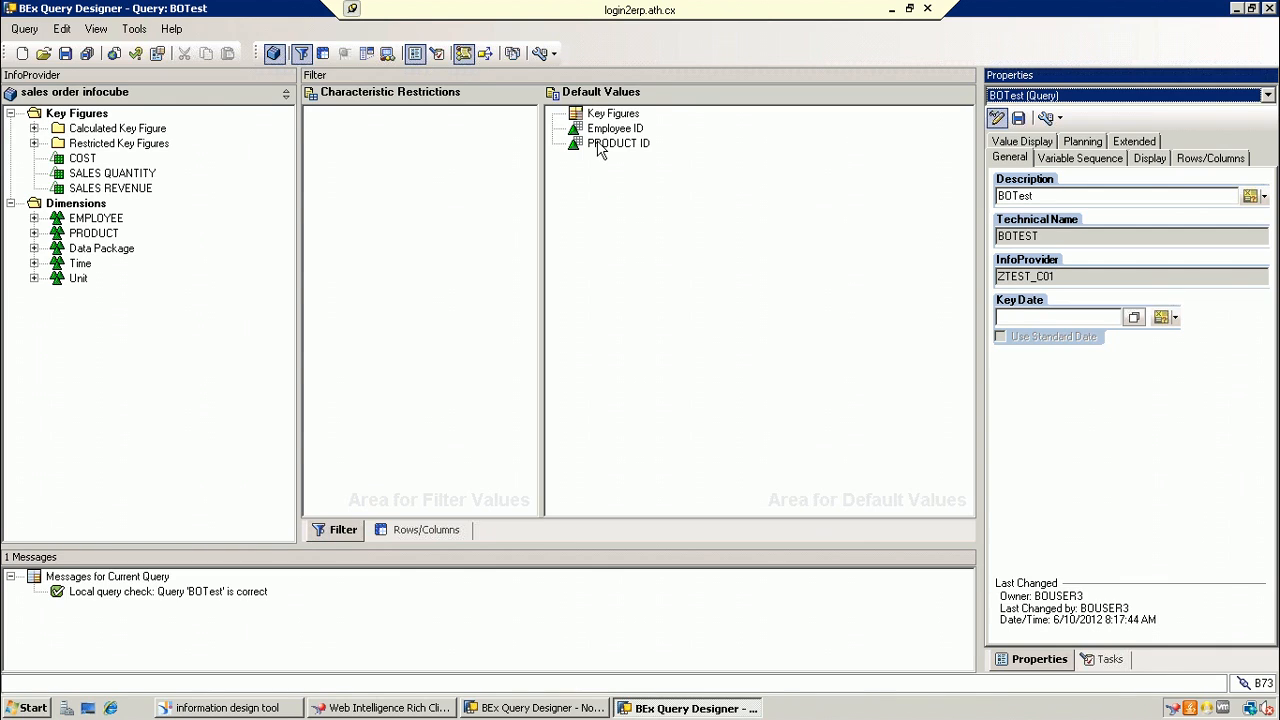
click(410, 531)
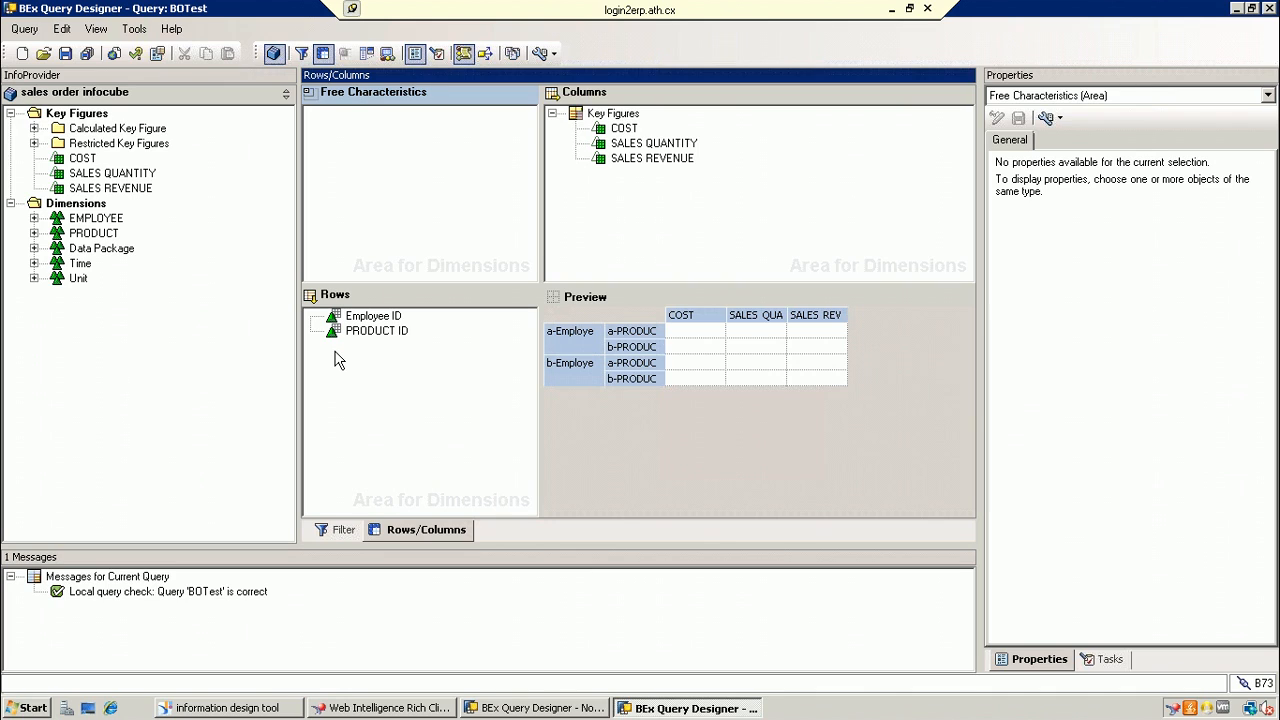
Step: Expand EMPLOYEE to reveal Employee ID, then switch to Information Design Tool
click(32, 220)
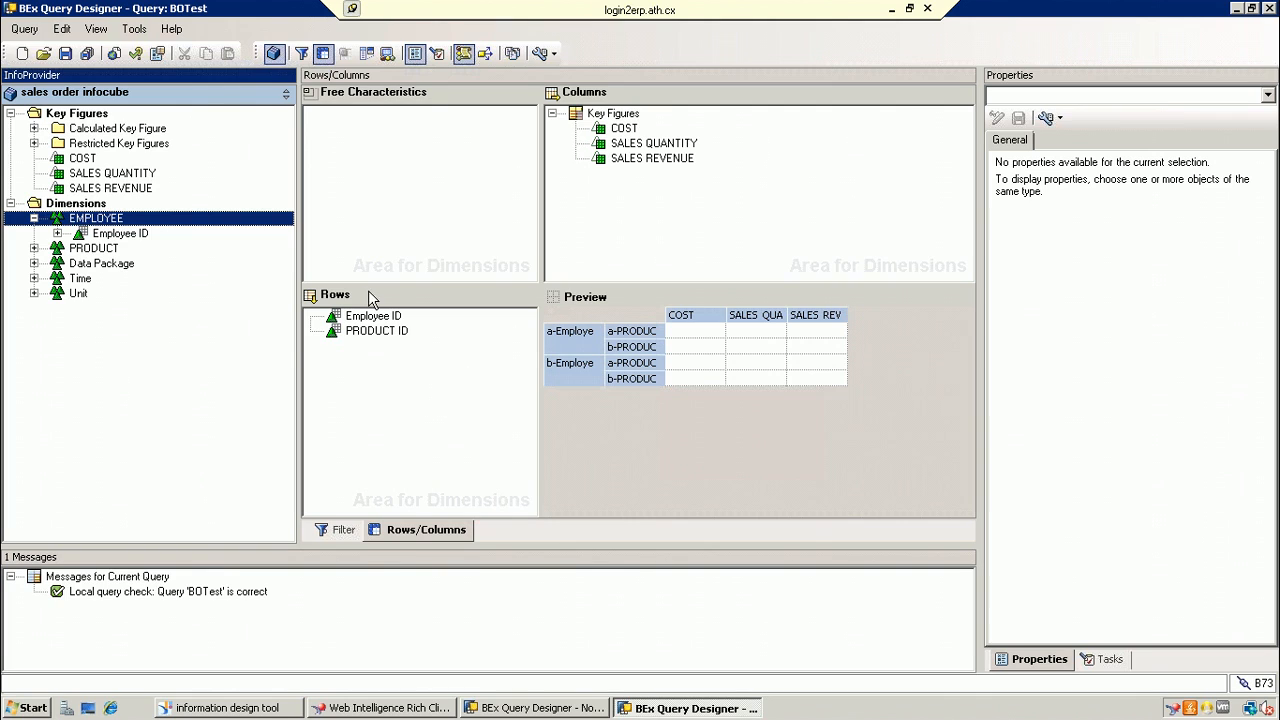
click(230, 708)
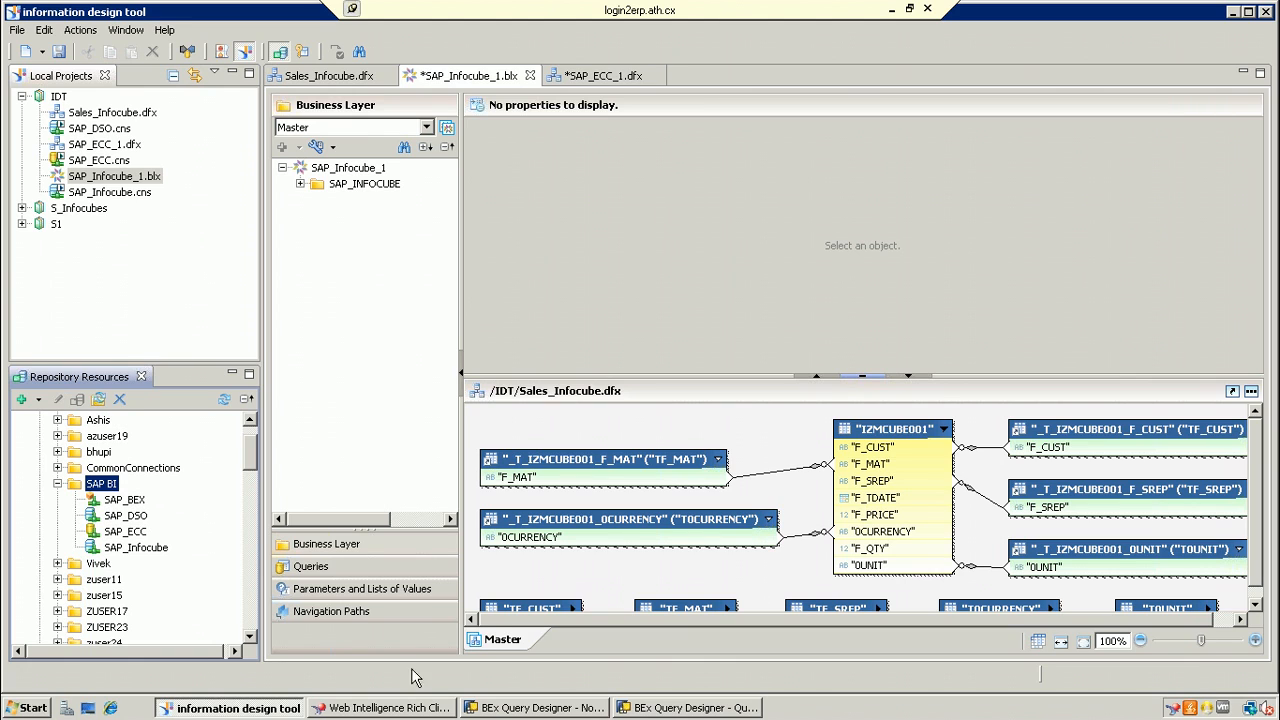
Step: Close the Web Intelligence report without saving the New Document
click(426, 706)
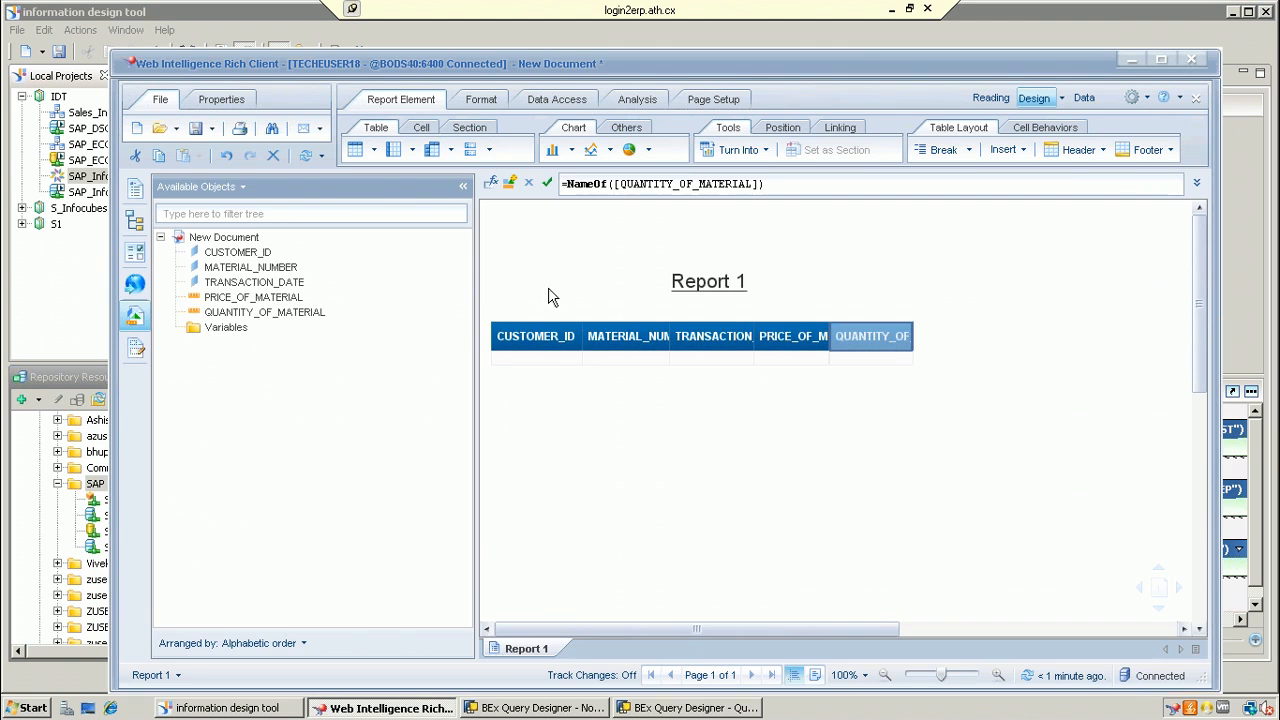
click(1191, 59)
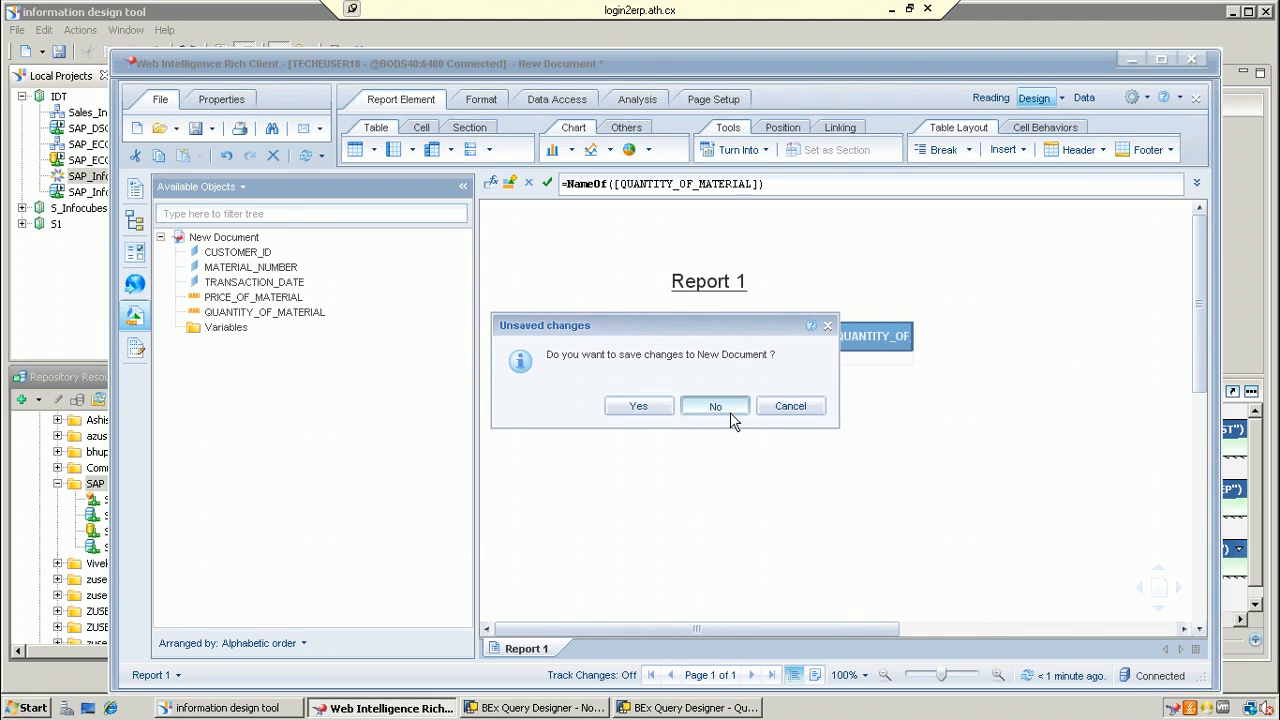
click(731, 418)
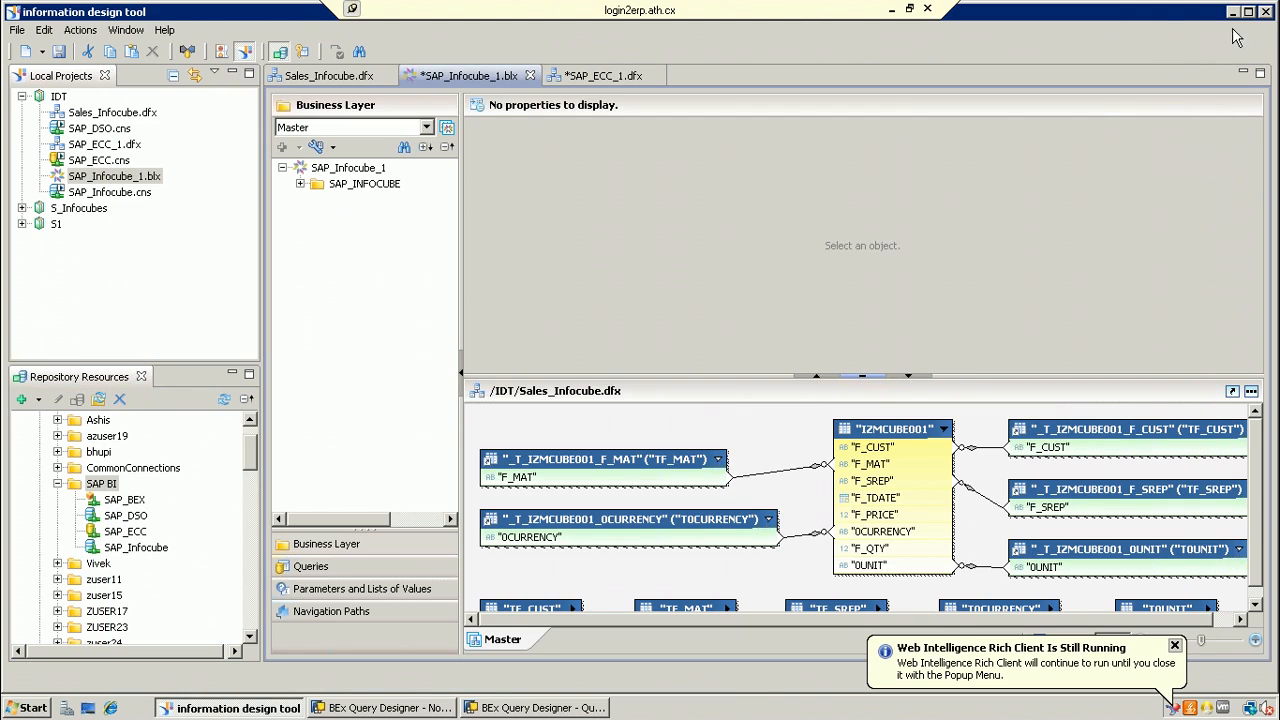
Step: Clear the other windows, relaunch Web Intelligence and browse the BW BEx query list
click(1234, 13)
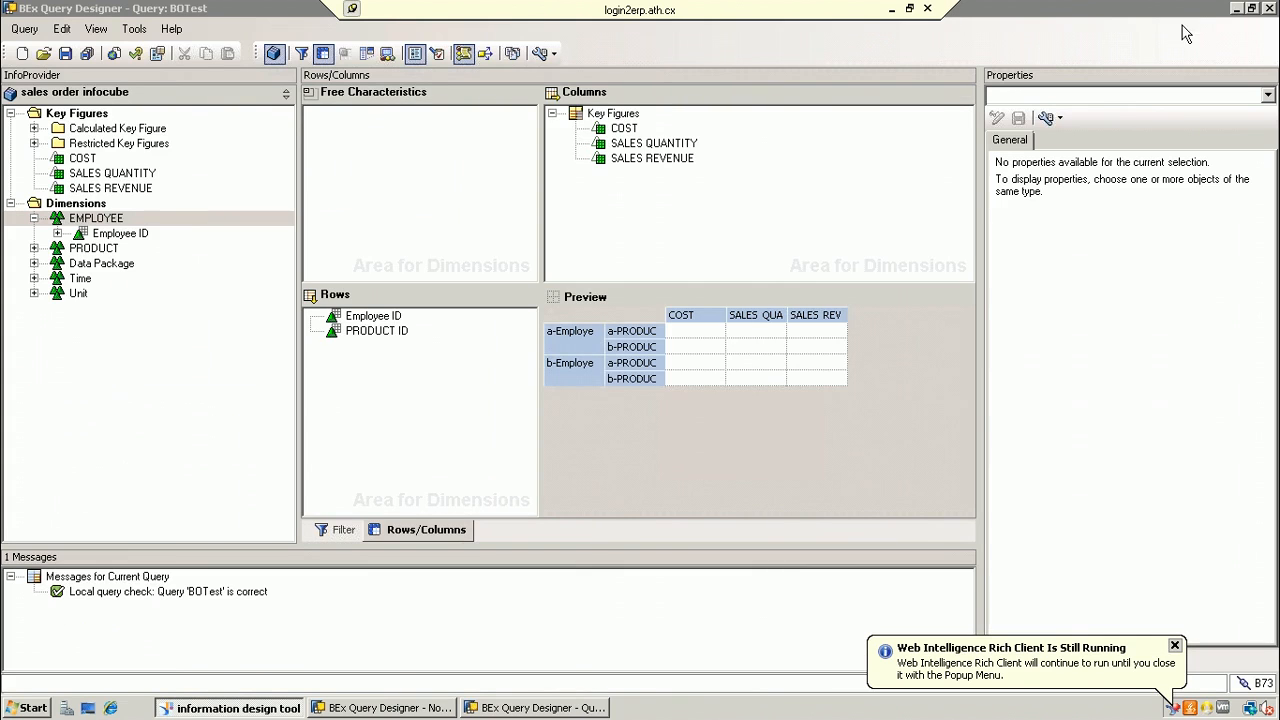
click(1238, 9)
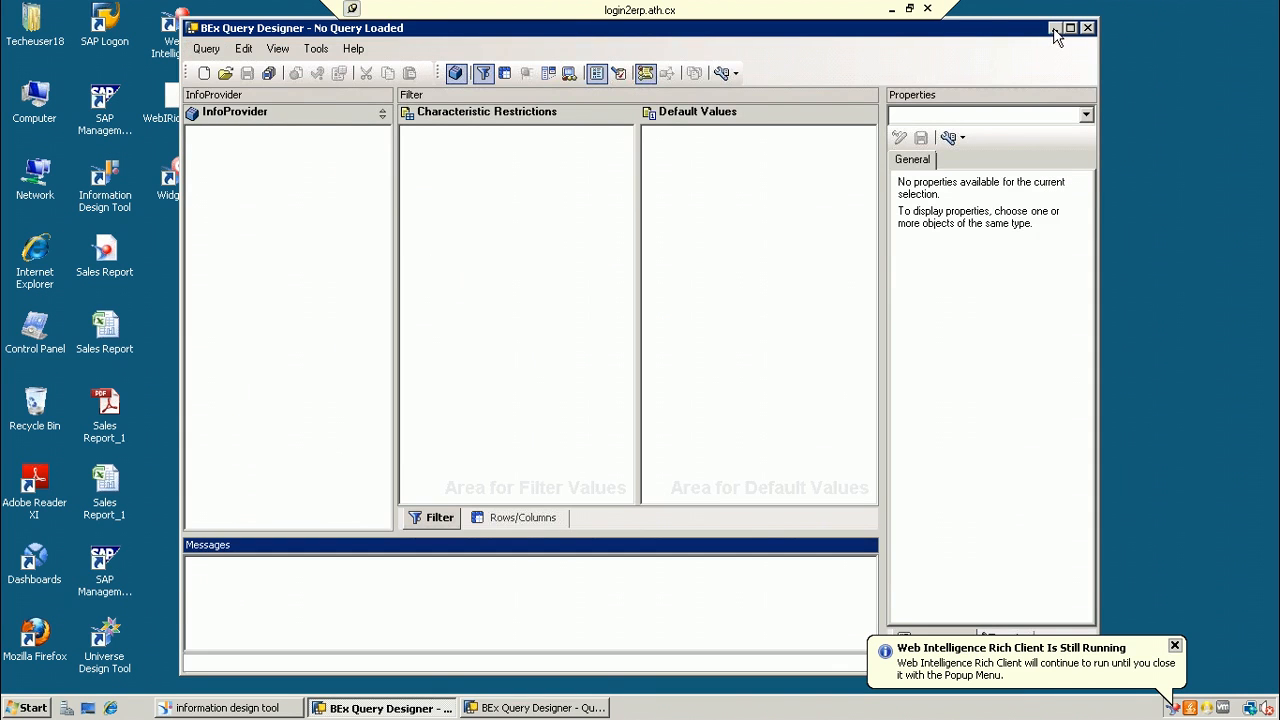
click(1088, 29)
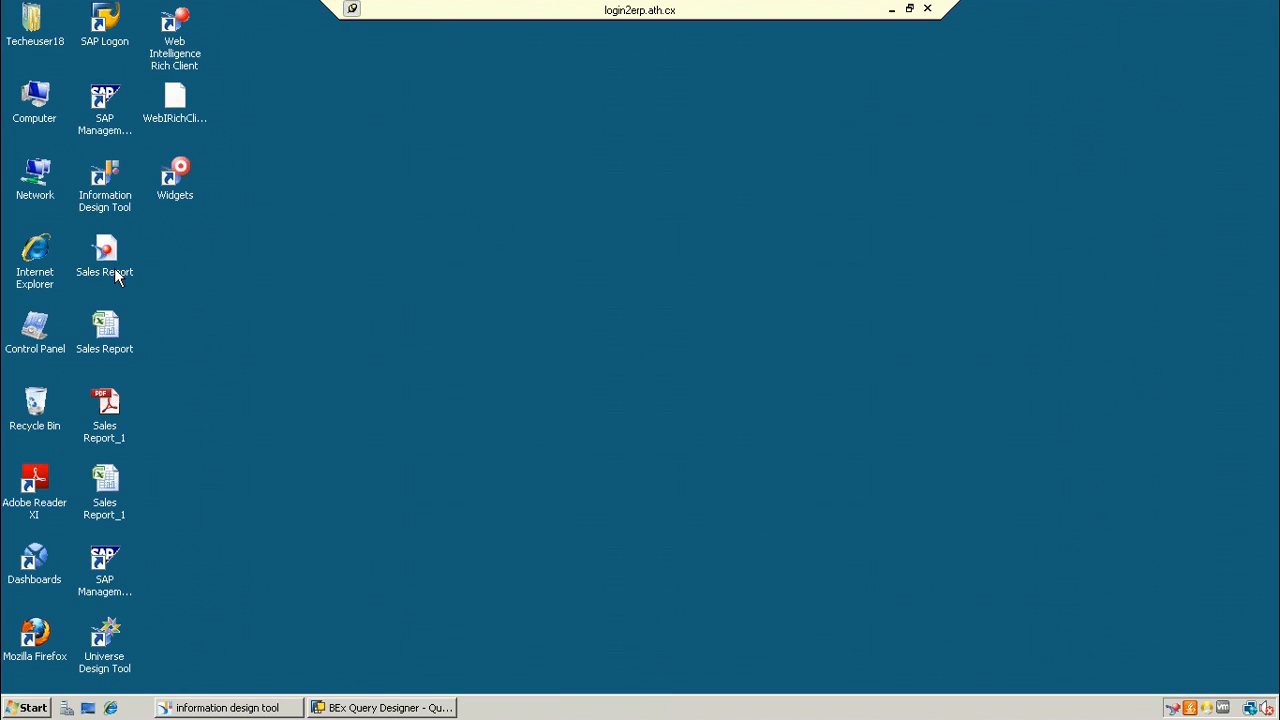
click(180, 28)
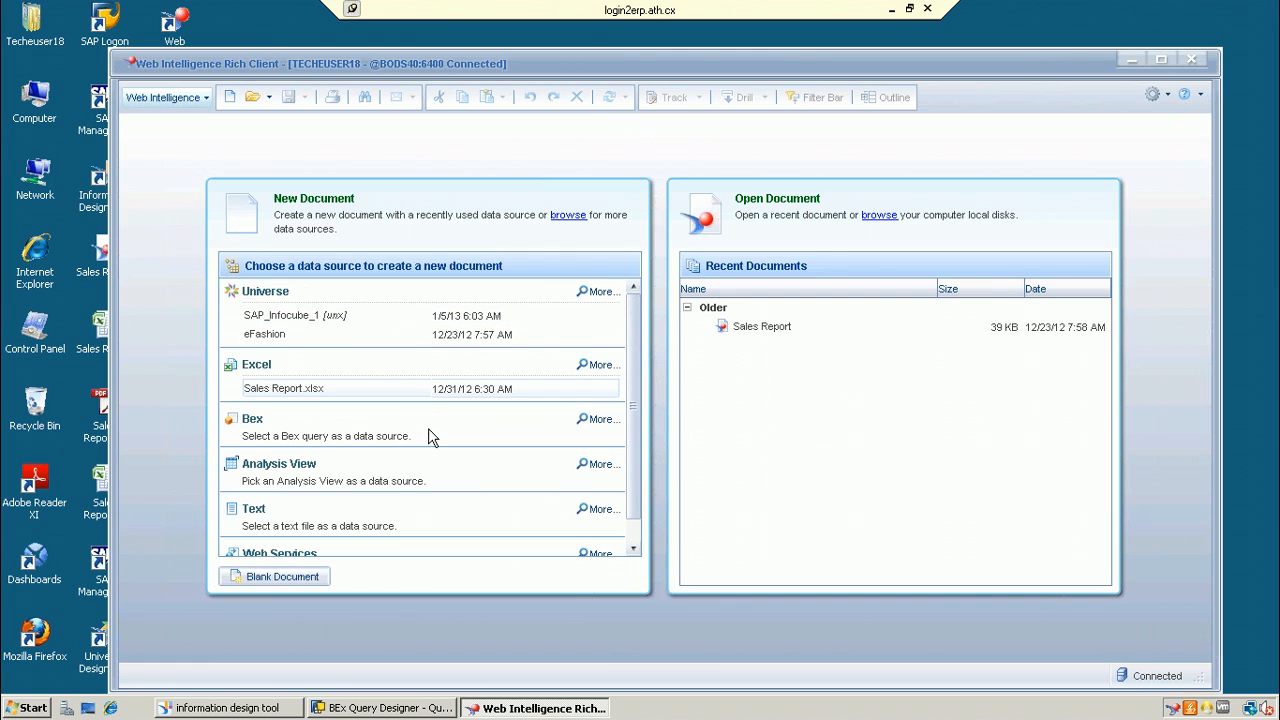
click(594, 420)
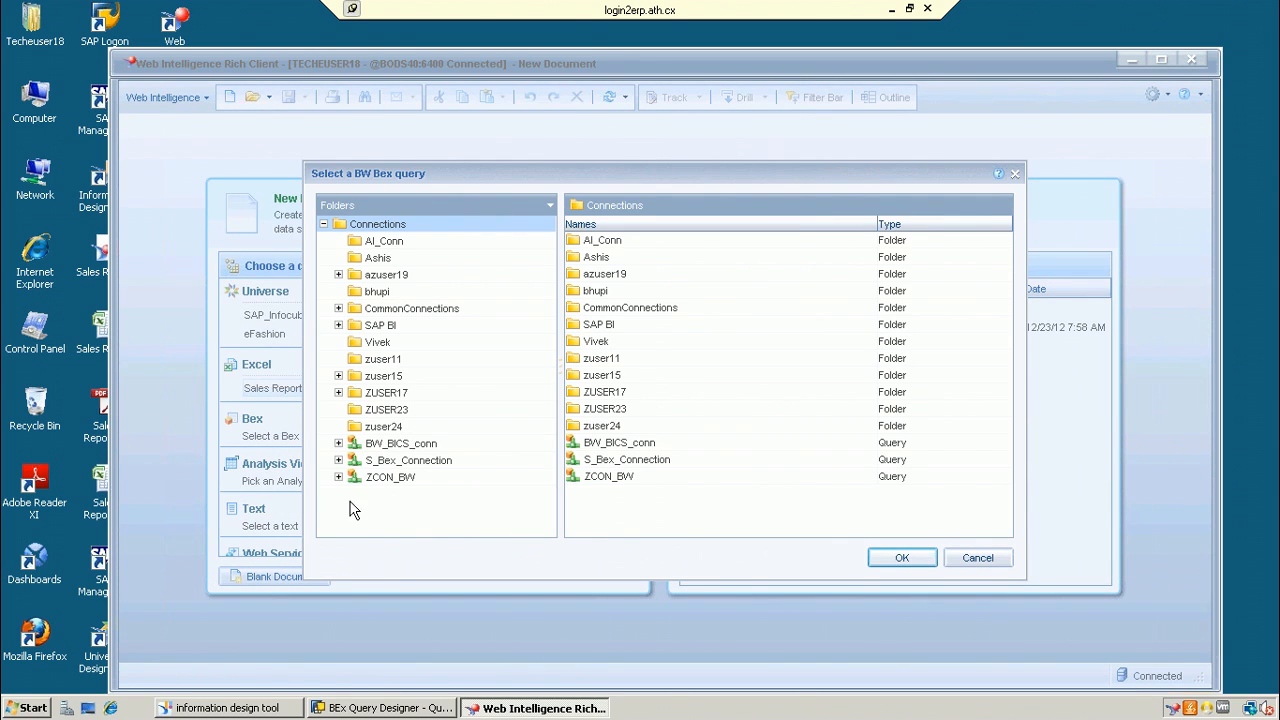
Step: Pick the BOTest query under SAP BI > SAP_BEX as the new query's data source
click(262, 708)
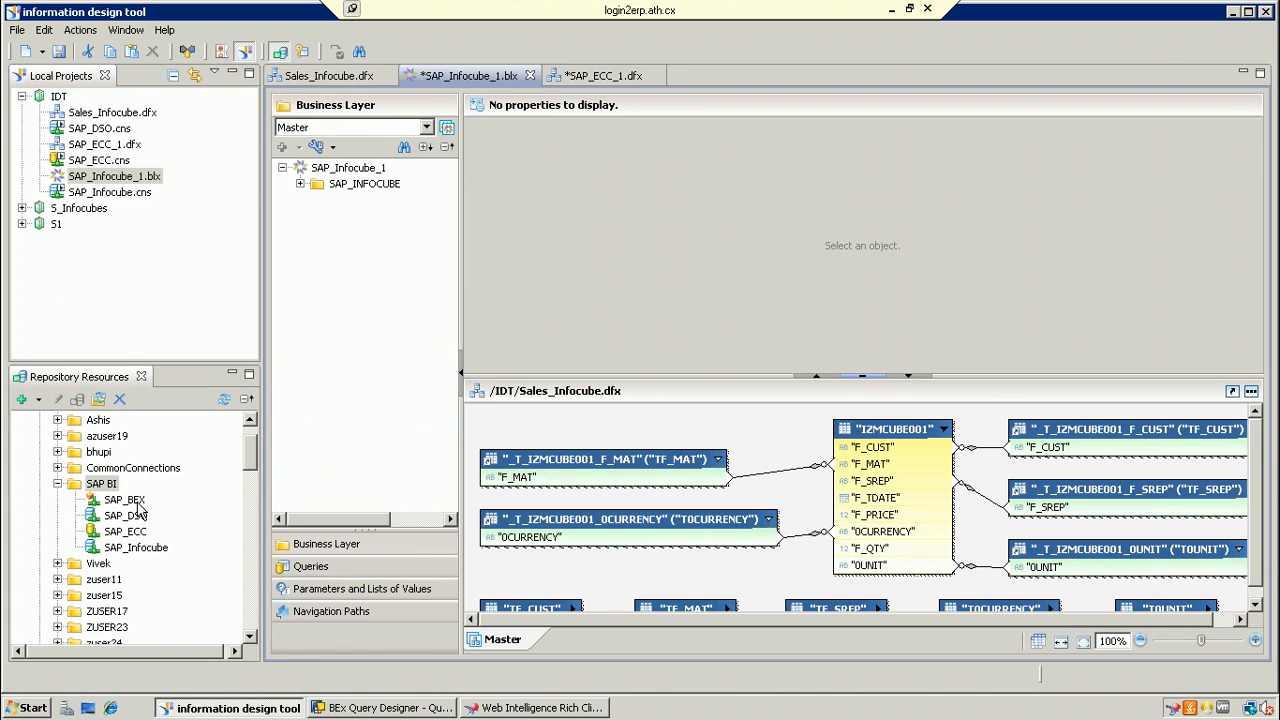
click(533, 708)
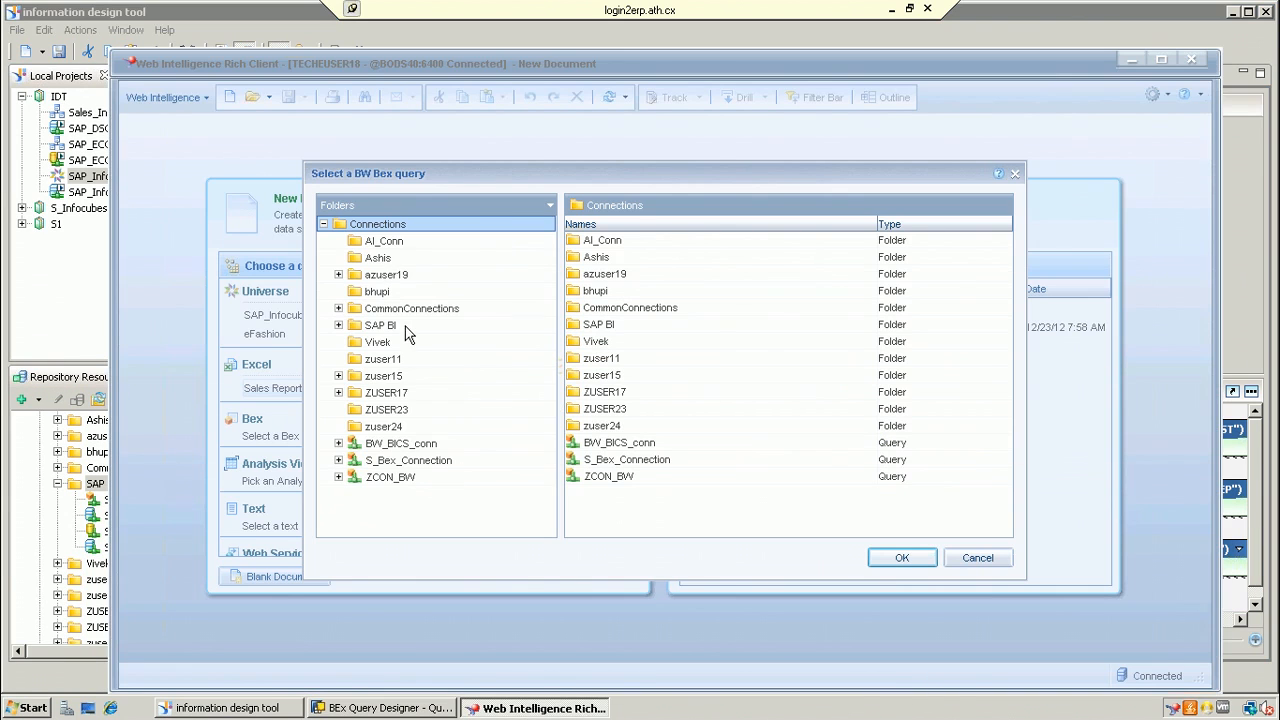
click(339, 326)
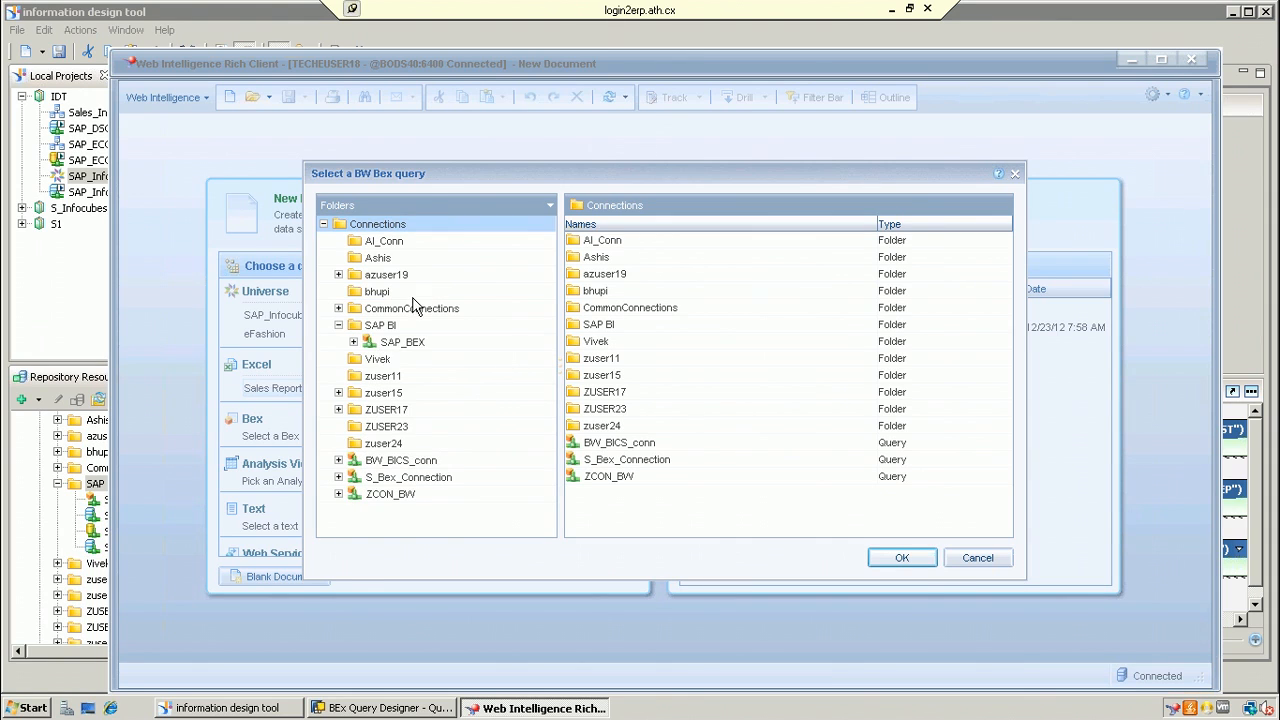
click(354, 342)
click(411, 342)
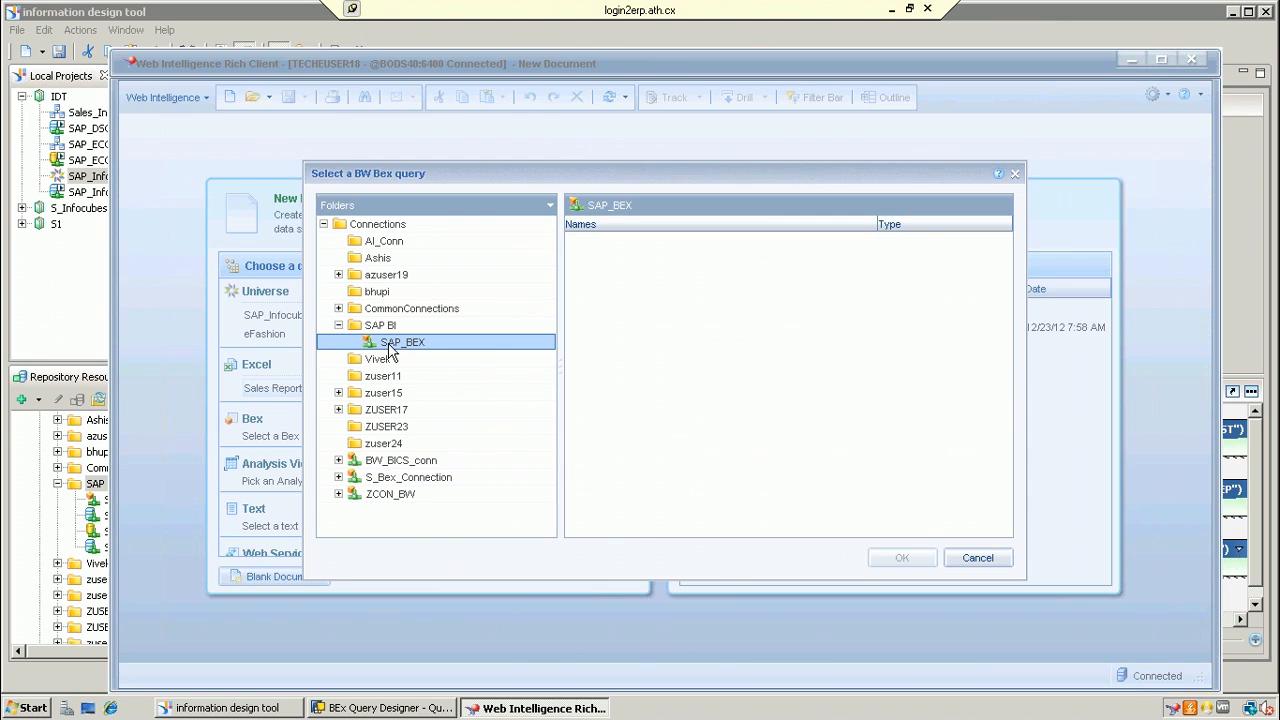
click(392, 345)
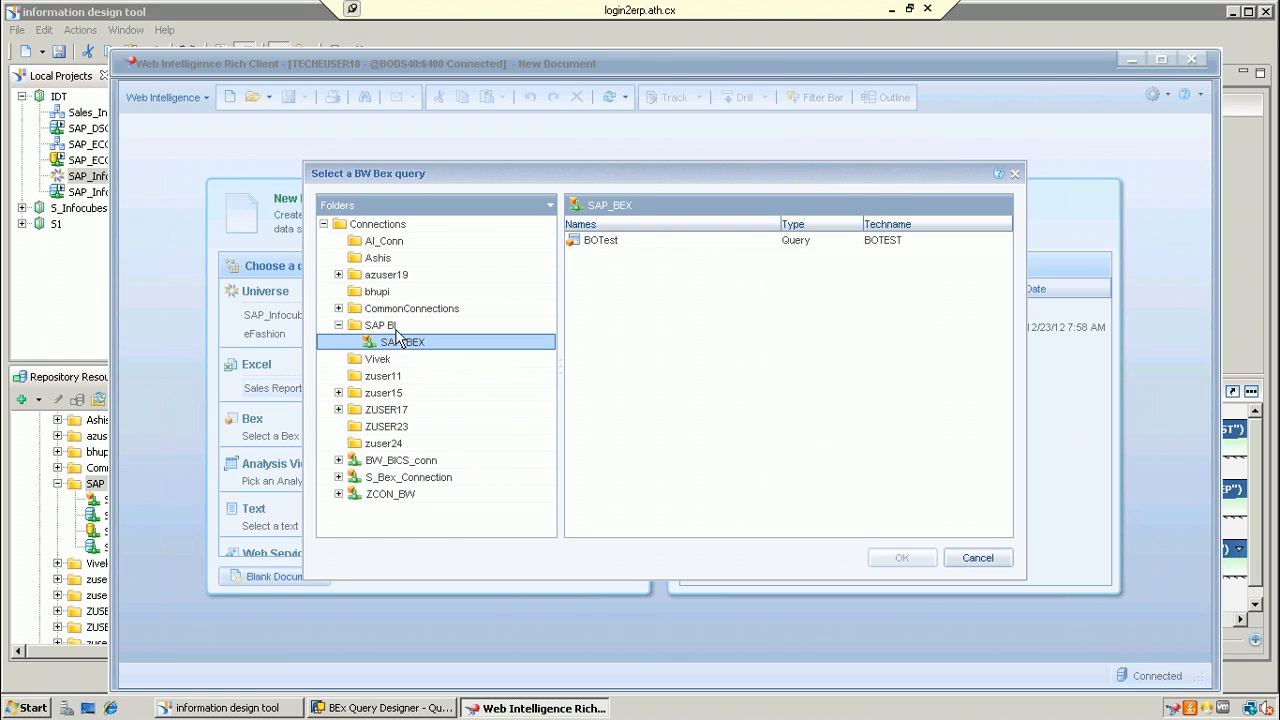
click(632, 241)
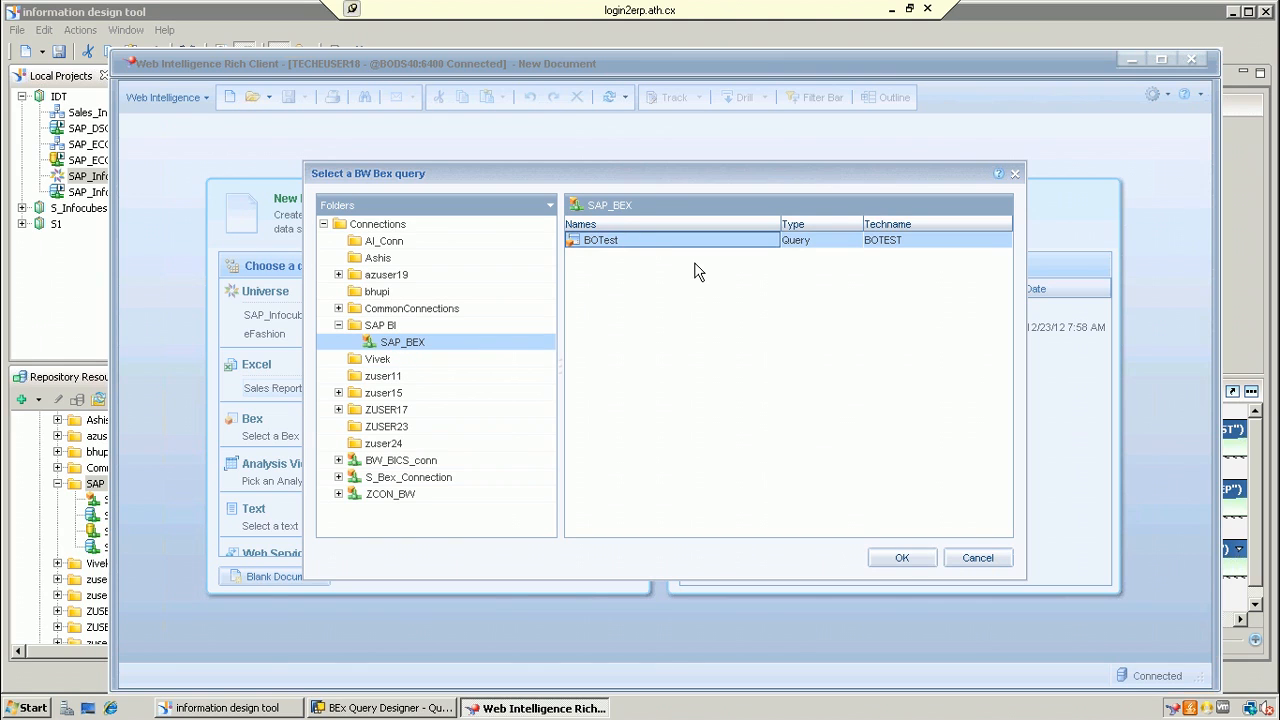
click(904, 558)
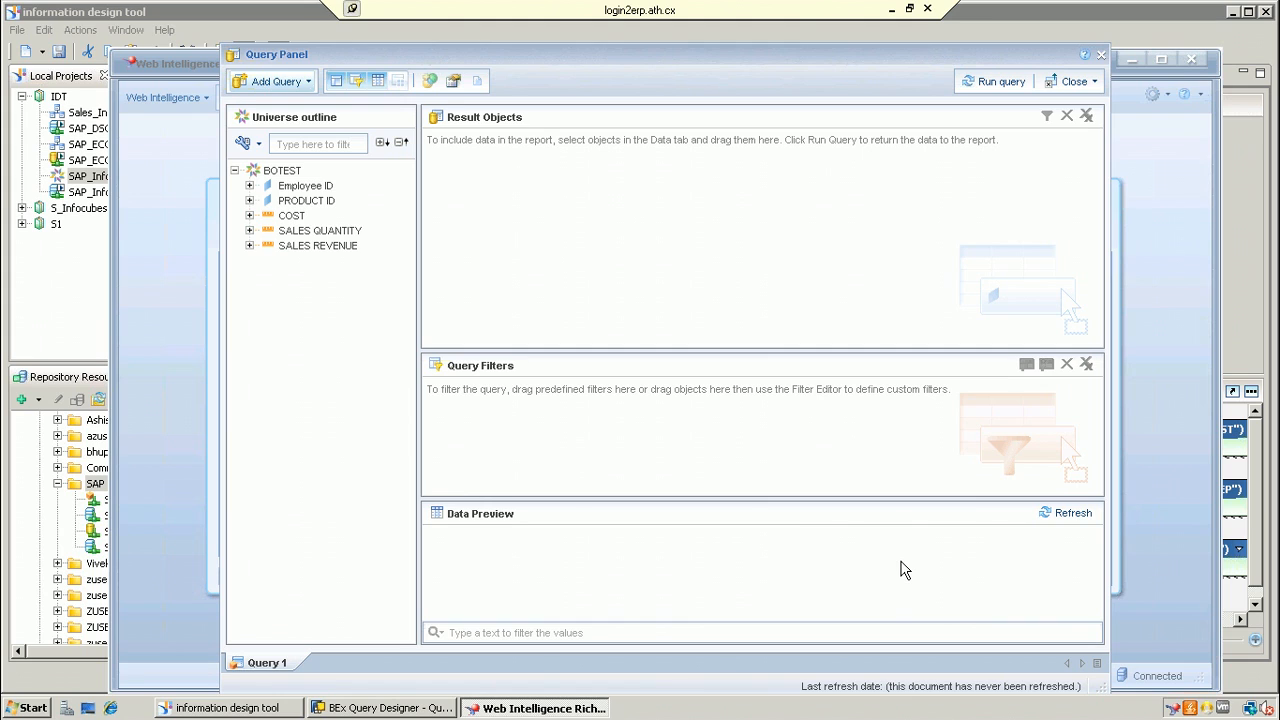
Step: Compare the BEx Query Designer definition with the Web Intelligence query panel
click(406, 710)
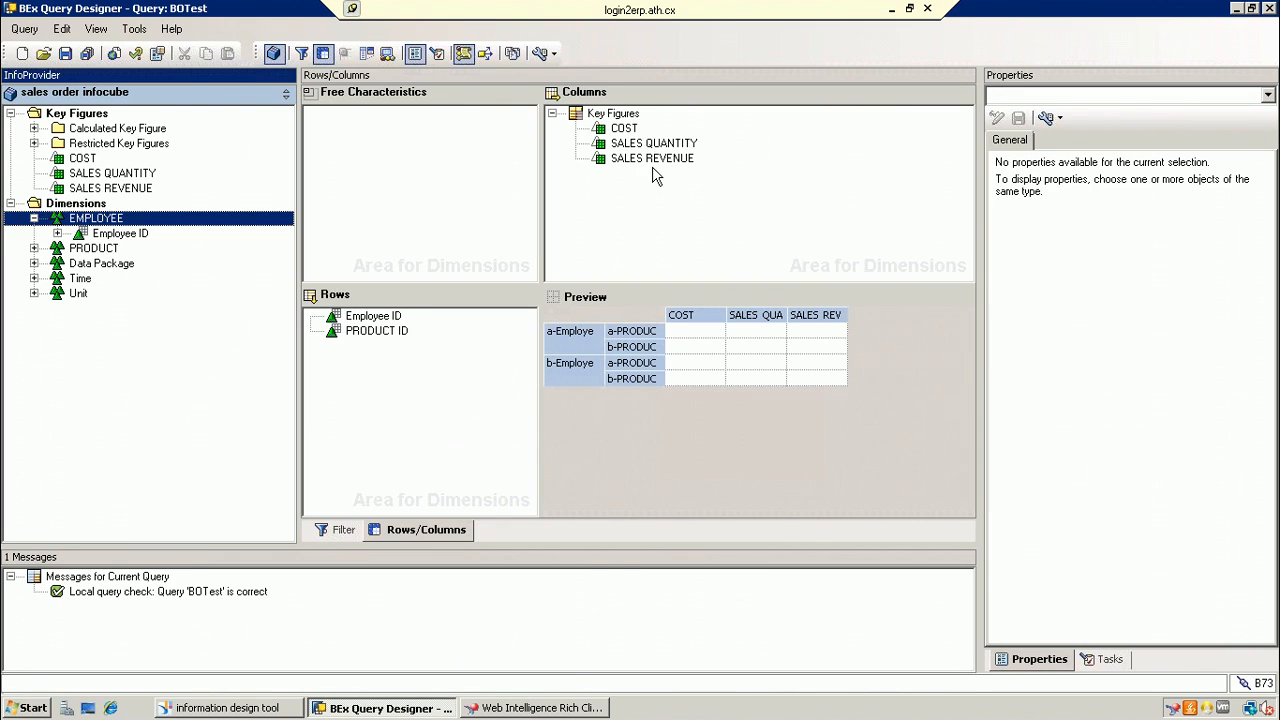
click(524, 710)
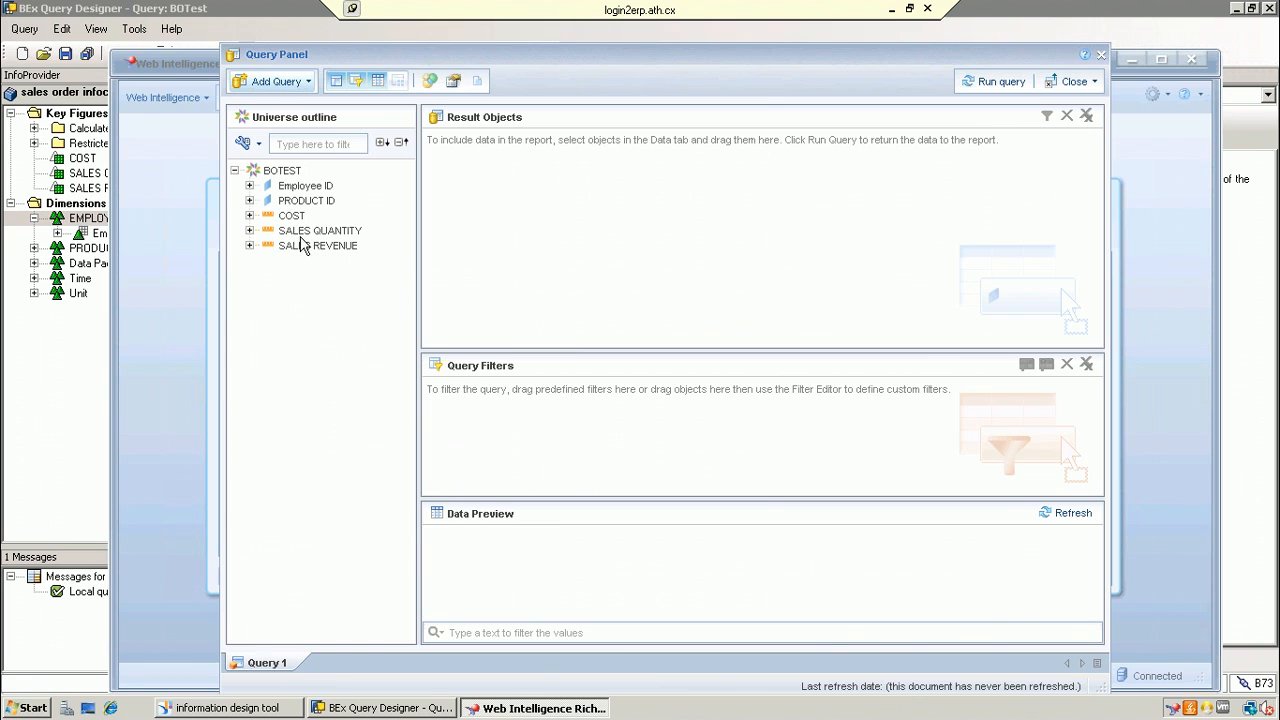
click(432, 707)
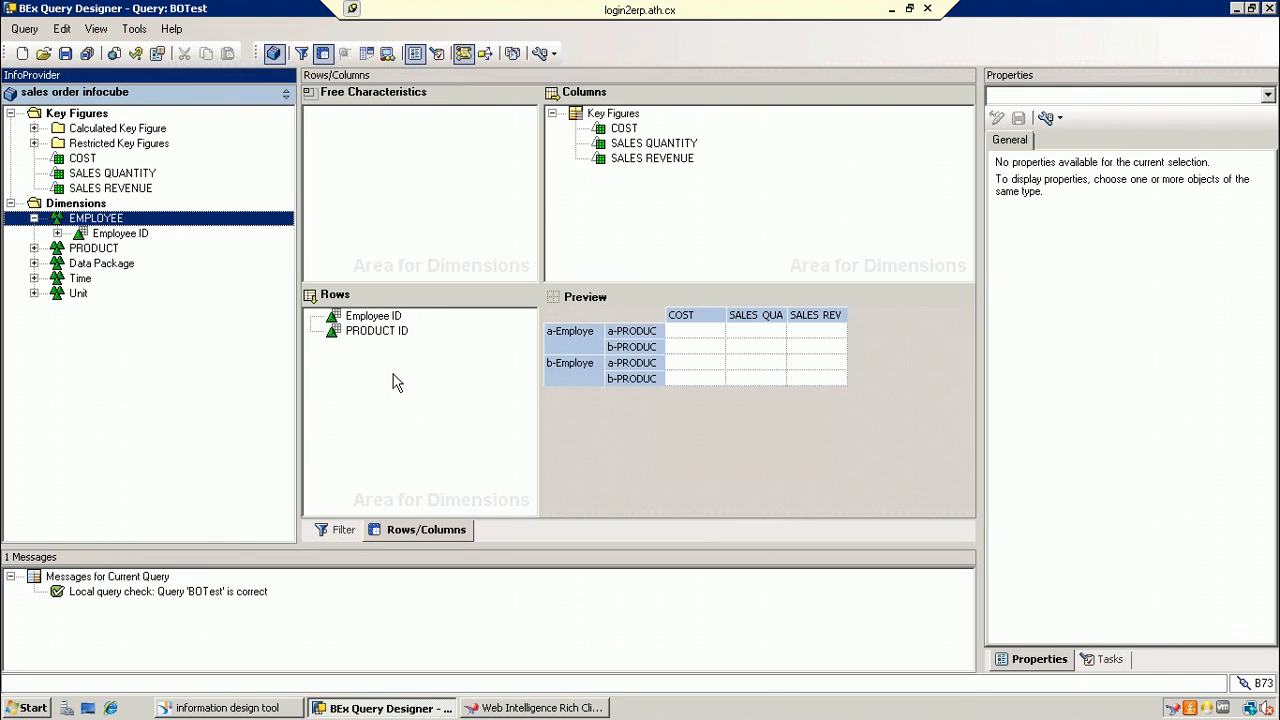
click(519, 708)
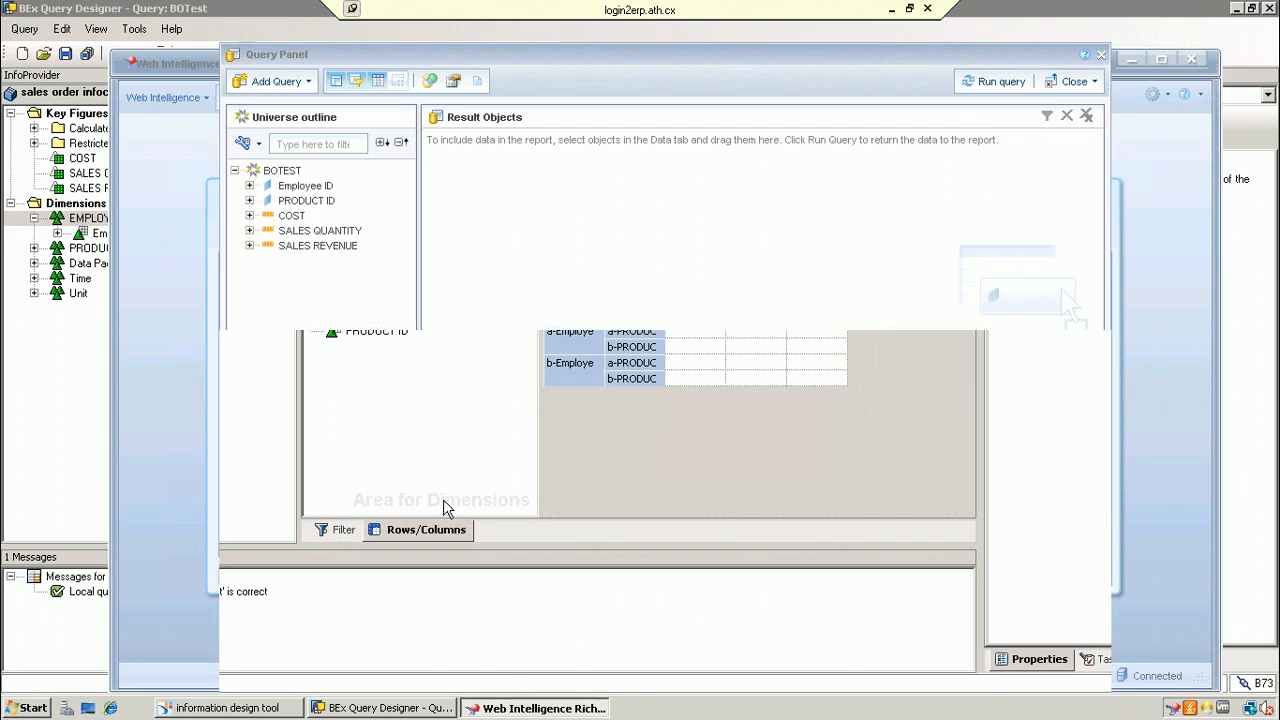
Step: Add Employee ID, PRODUCT ID, COST, SALES QUANTITY and SALES REVENUE, then run the query
double_click(296, 189)
double_click(300, 202)
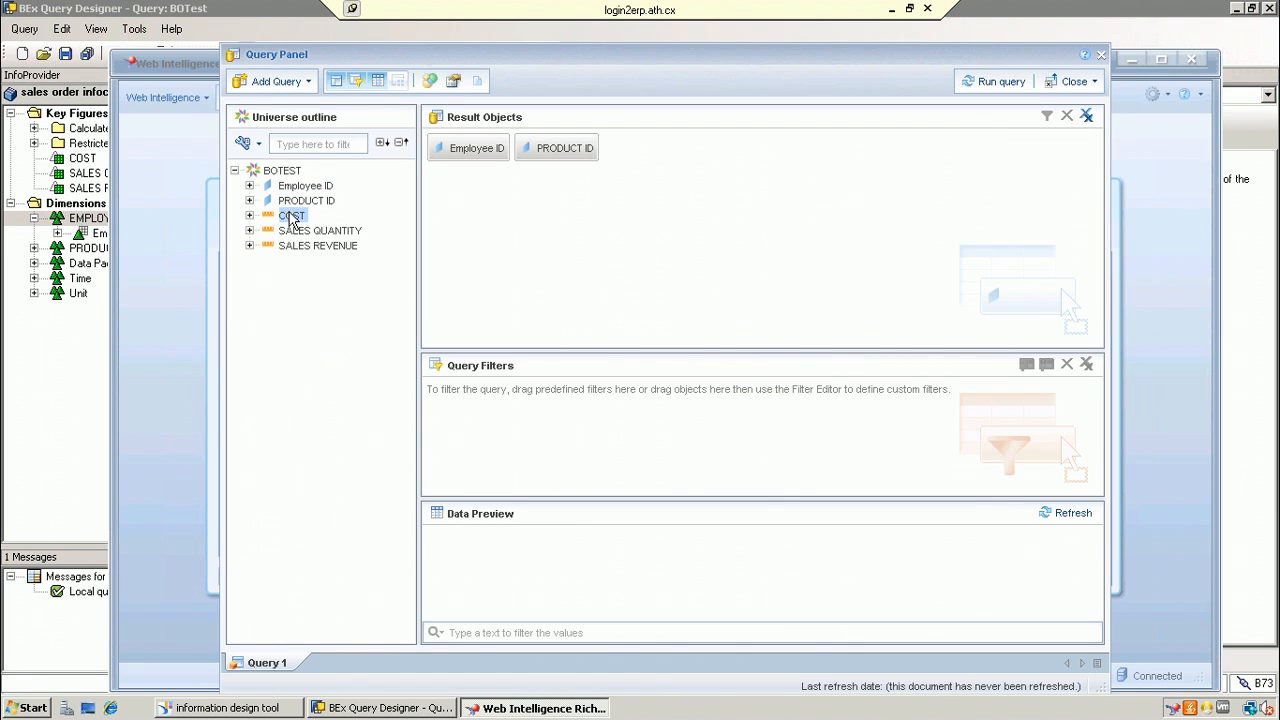
double_click(291, 217)
double_click(314, 231)
double_click(318, 246)
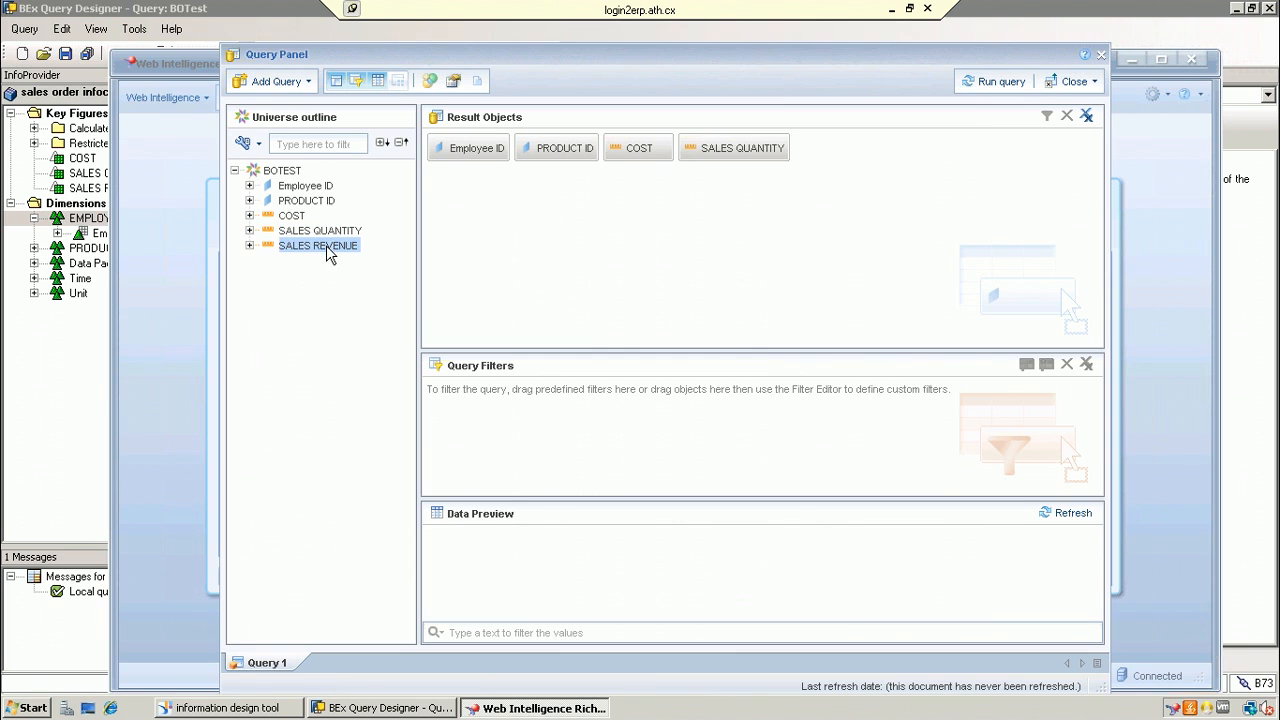
click(976, 84)
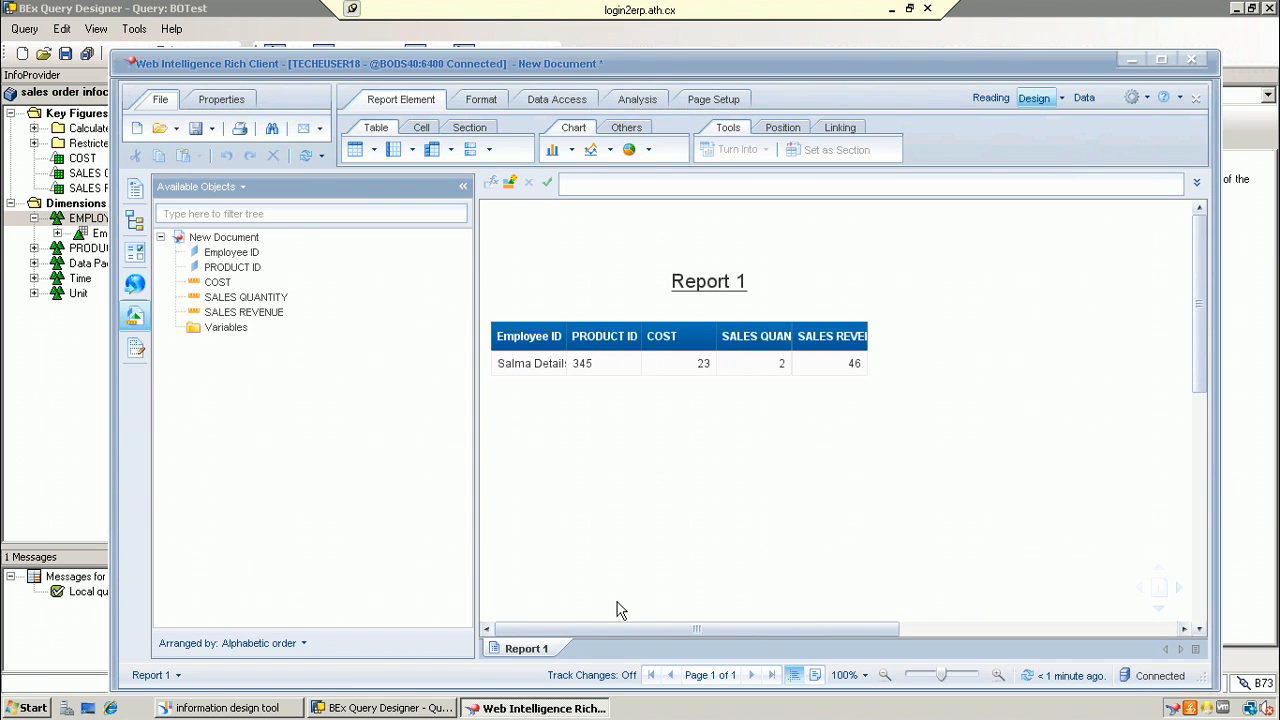
Step: Review the BEx query definition in BEx Query Designer, then minimize it
click(358, 710)
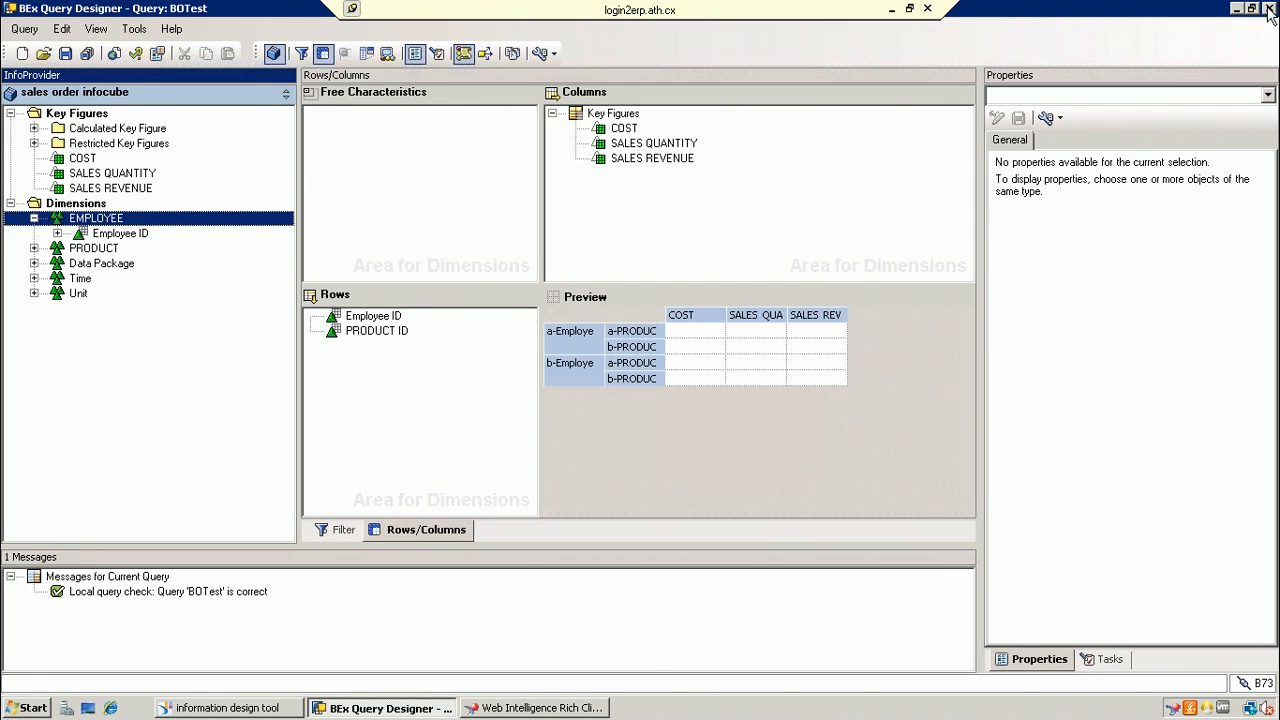
click(1236, 9)
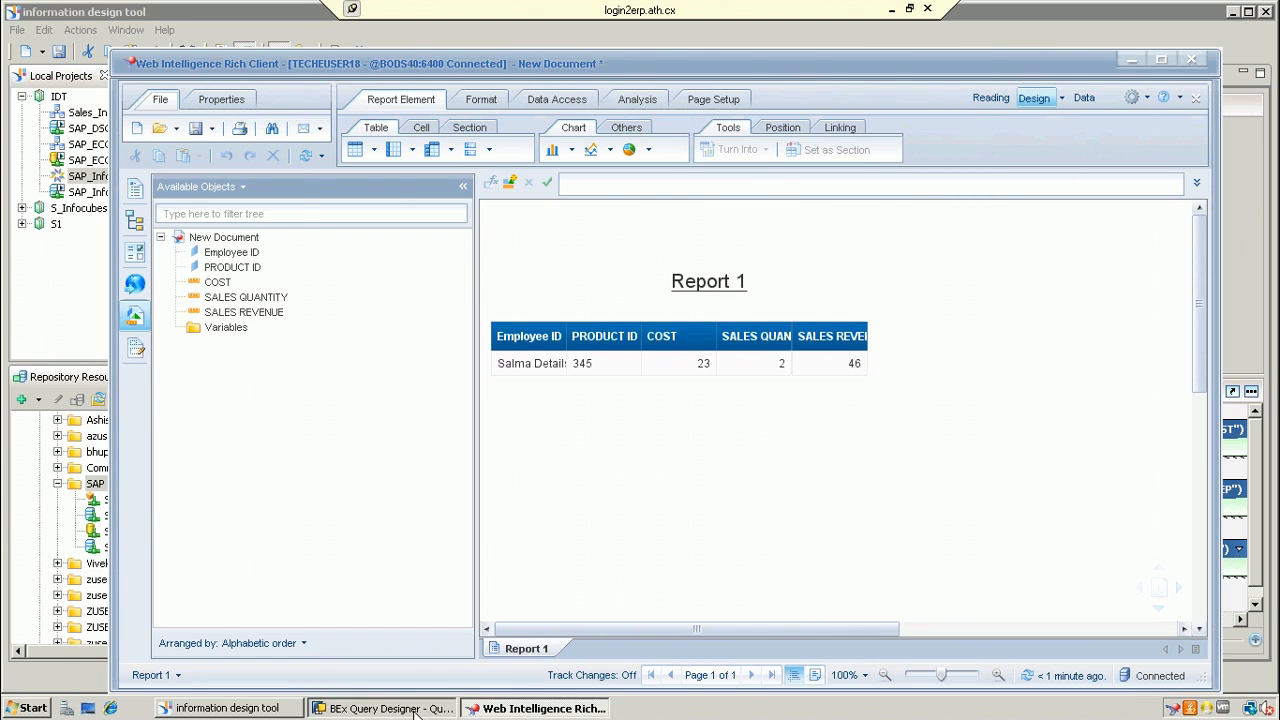
click(415, 709)
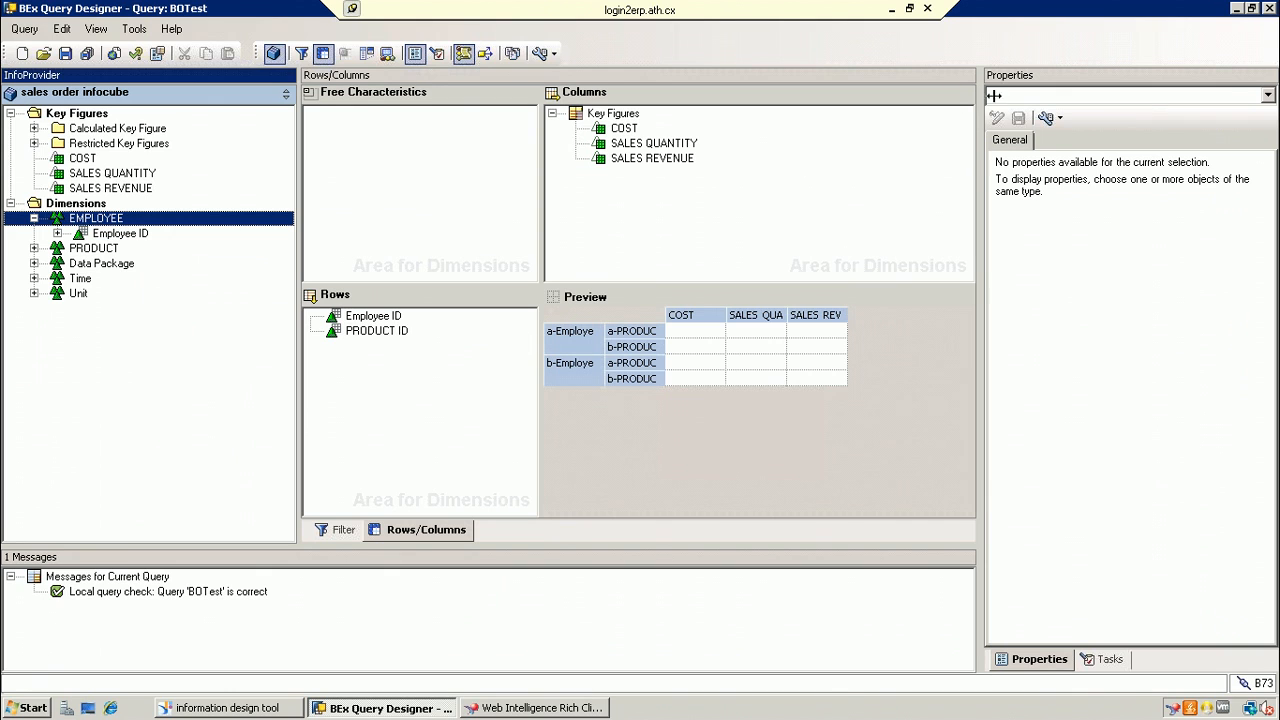
click(1238, 9)
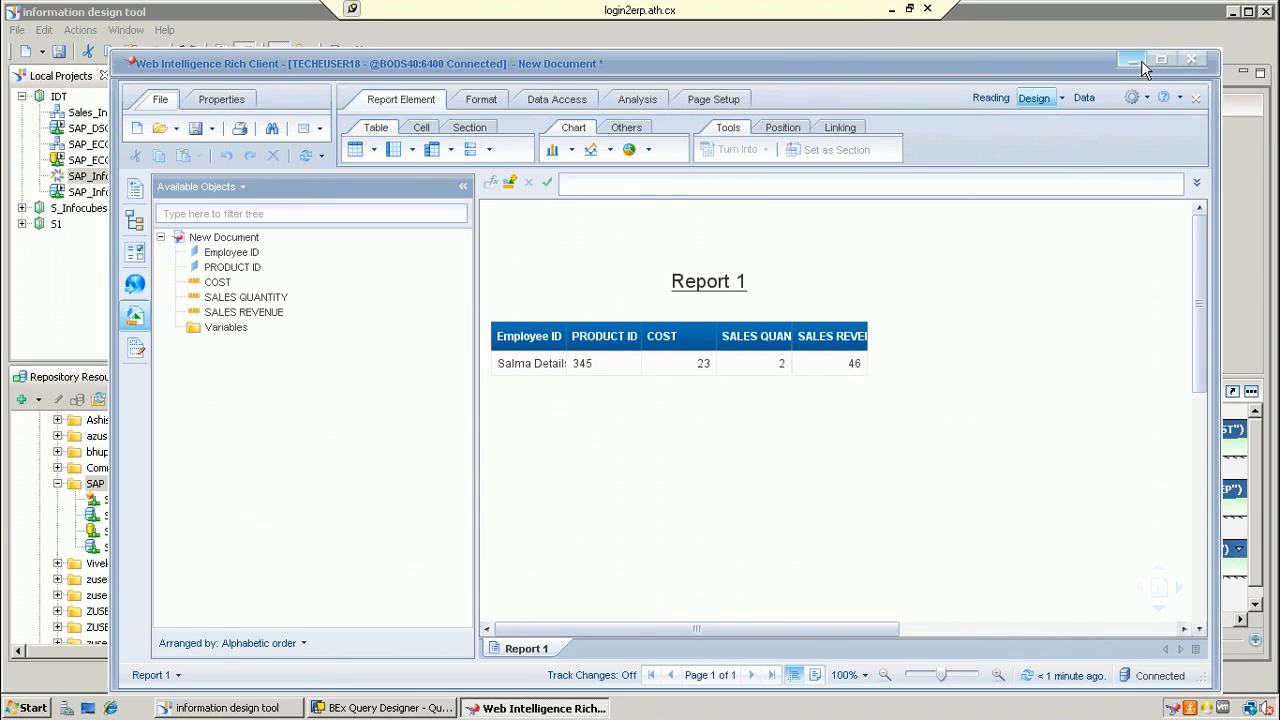
Step: Minimize IDT, bring back and maximize the Report 1 window, then minimize it
click(1141, 60)
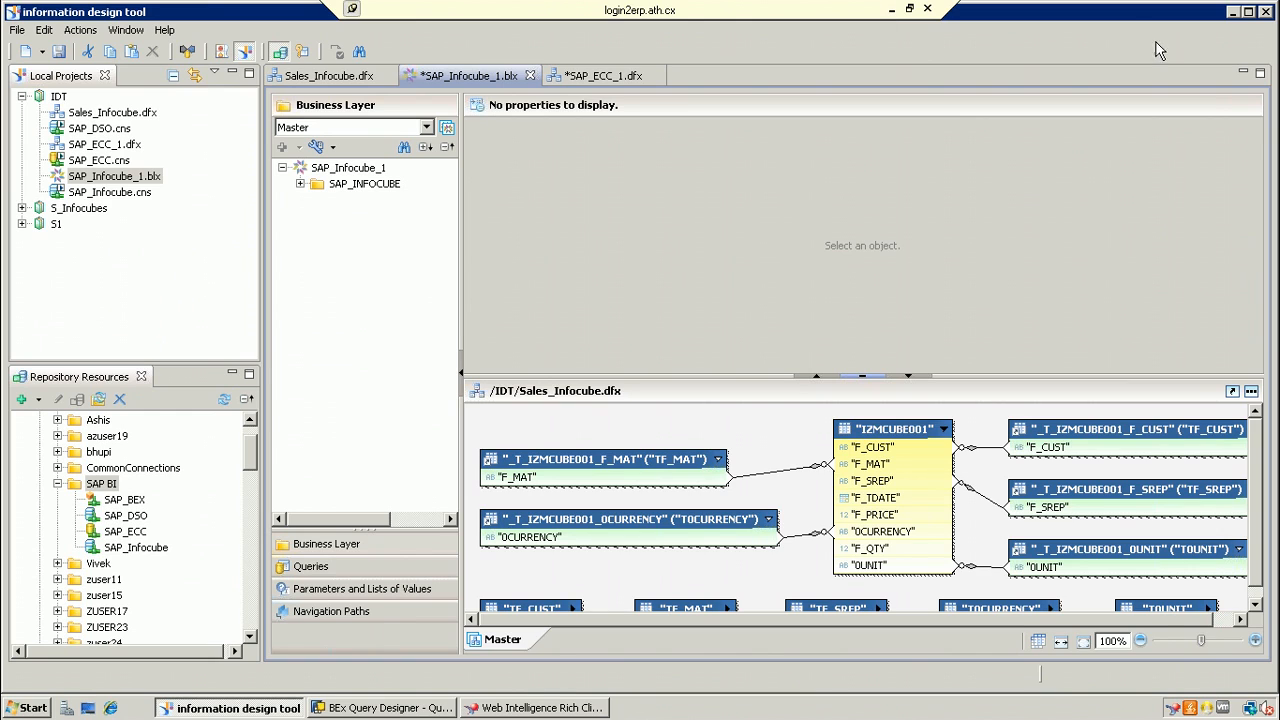
click(1231, 13)
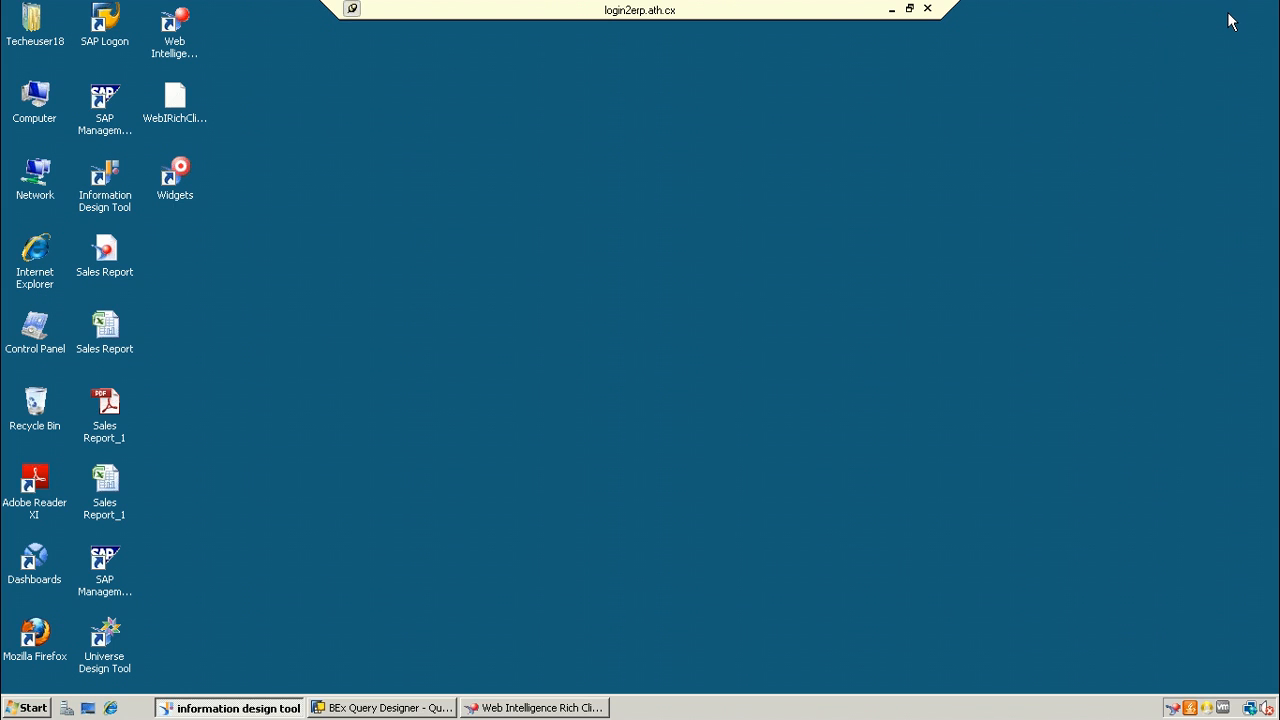
click(520, 708)
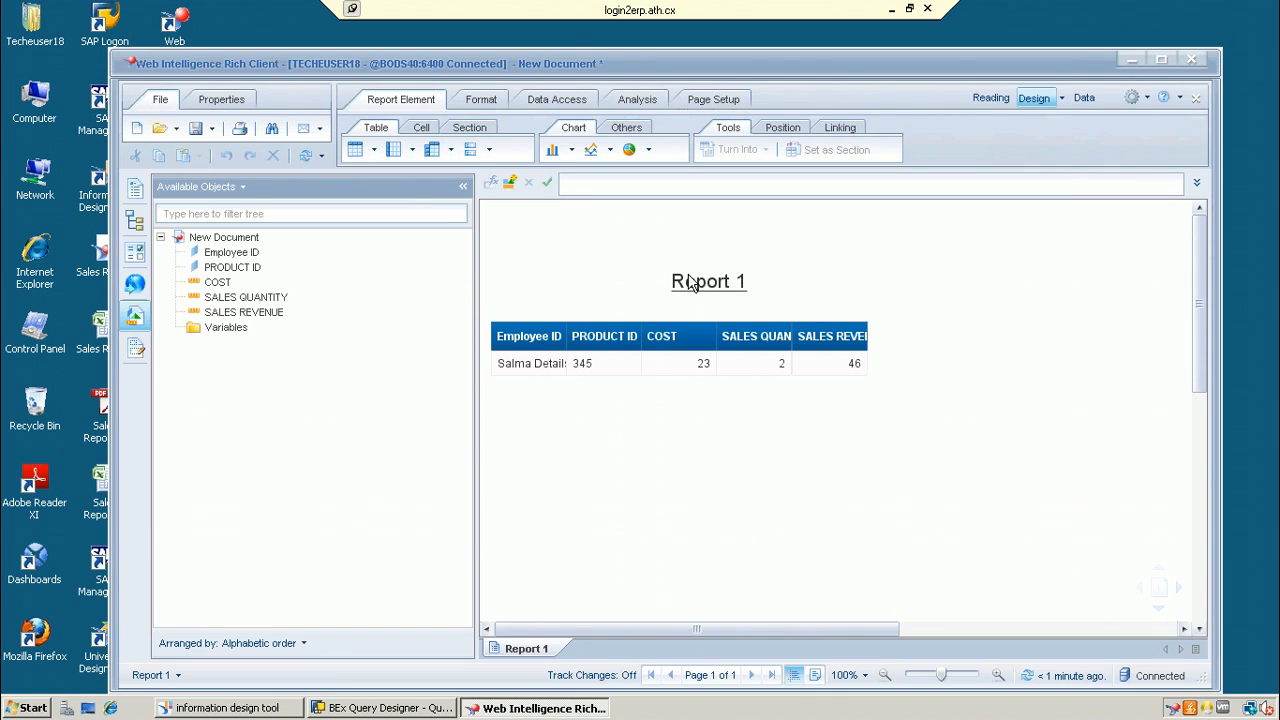
click(690, 284)
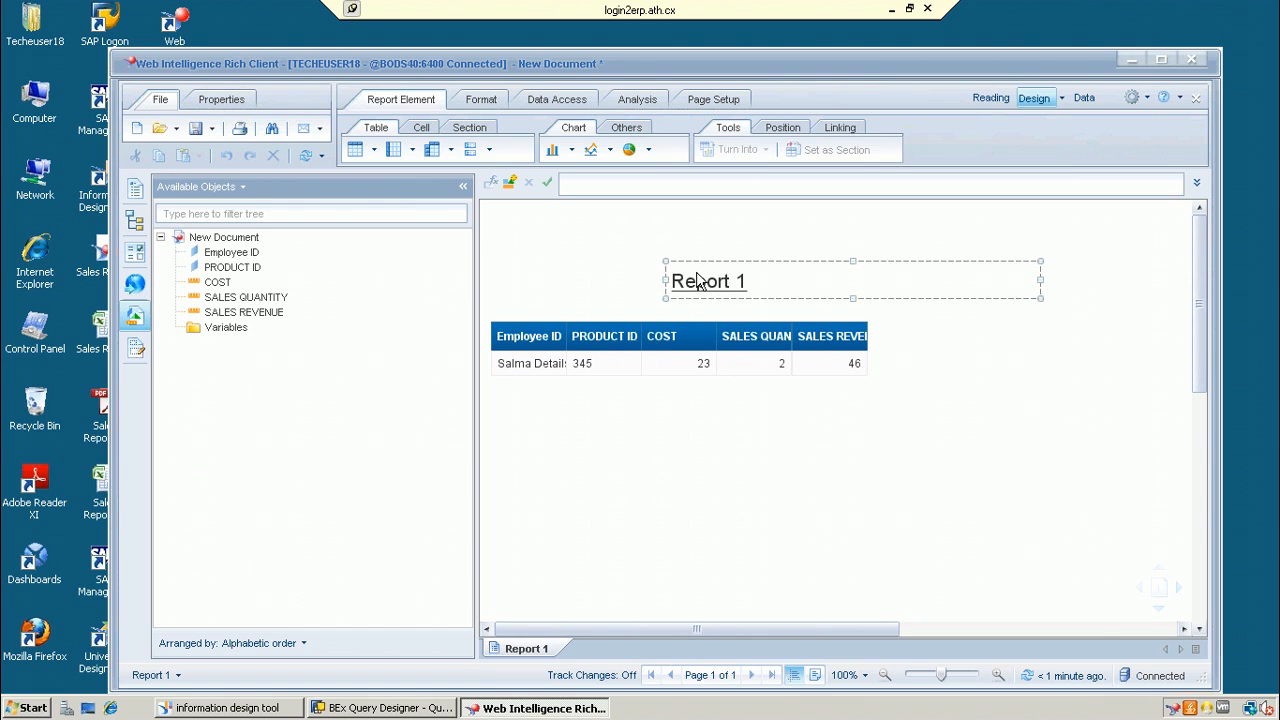
click(1161, 60)
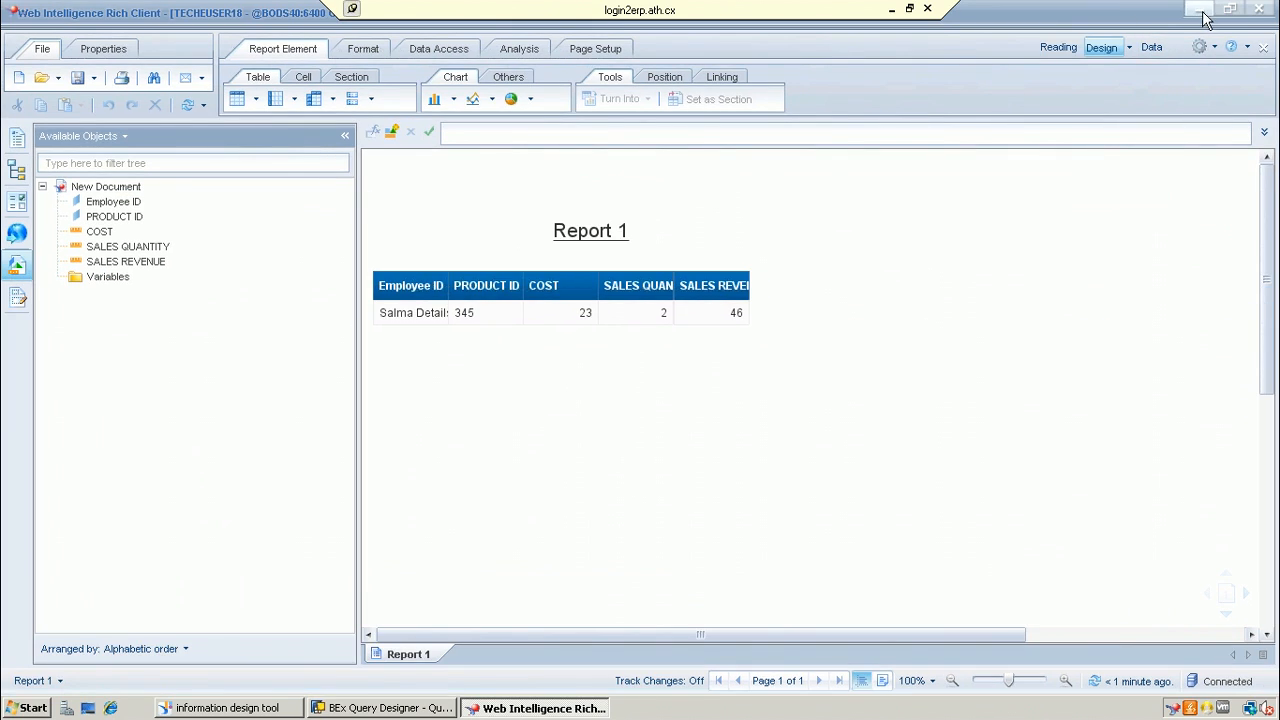
click(1203, 13)
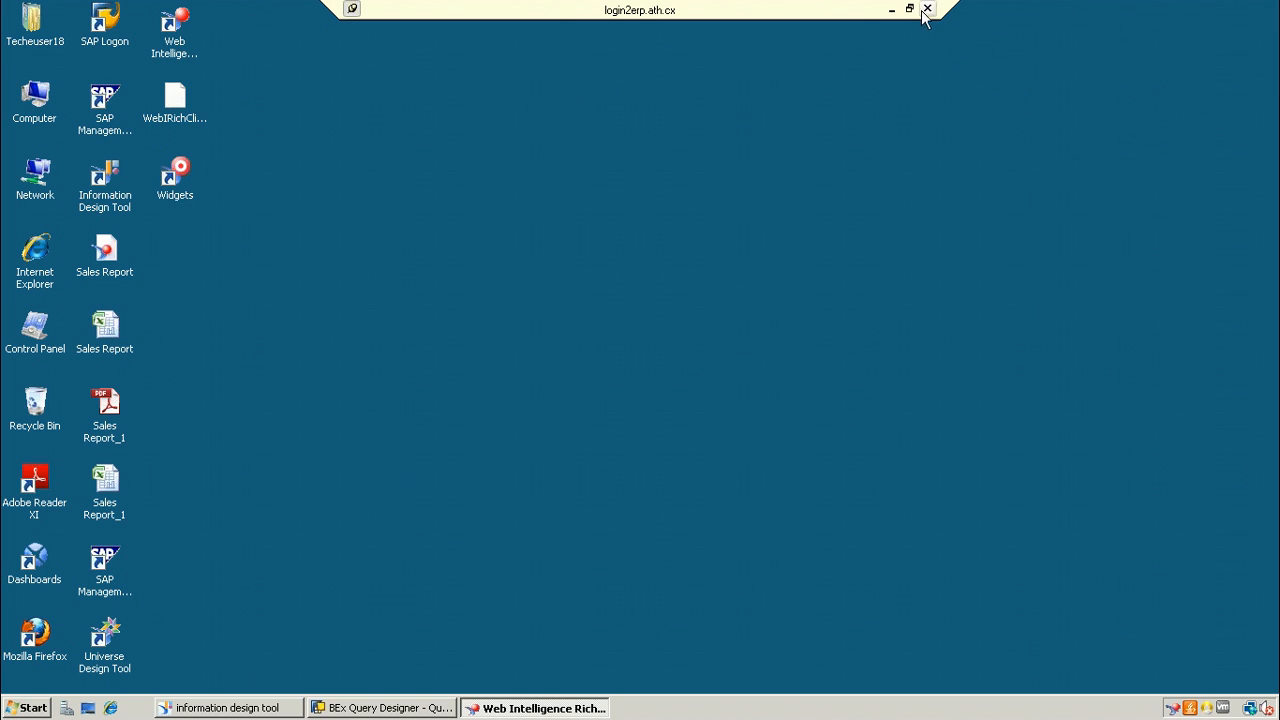
click(891, 9)
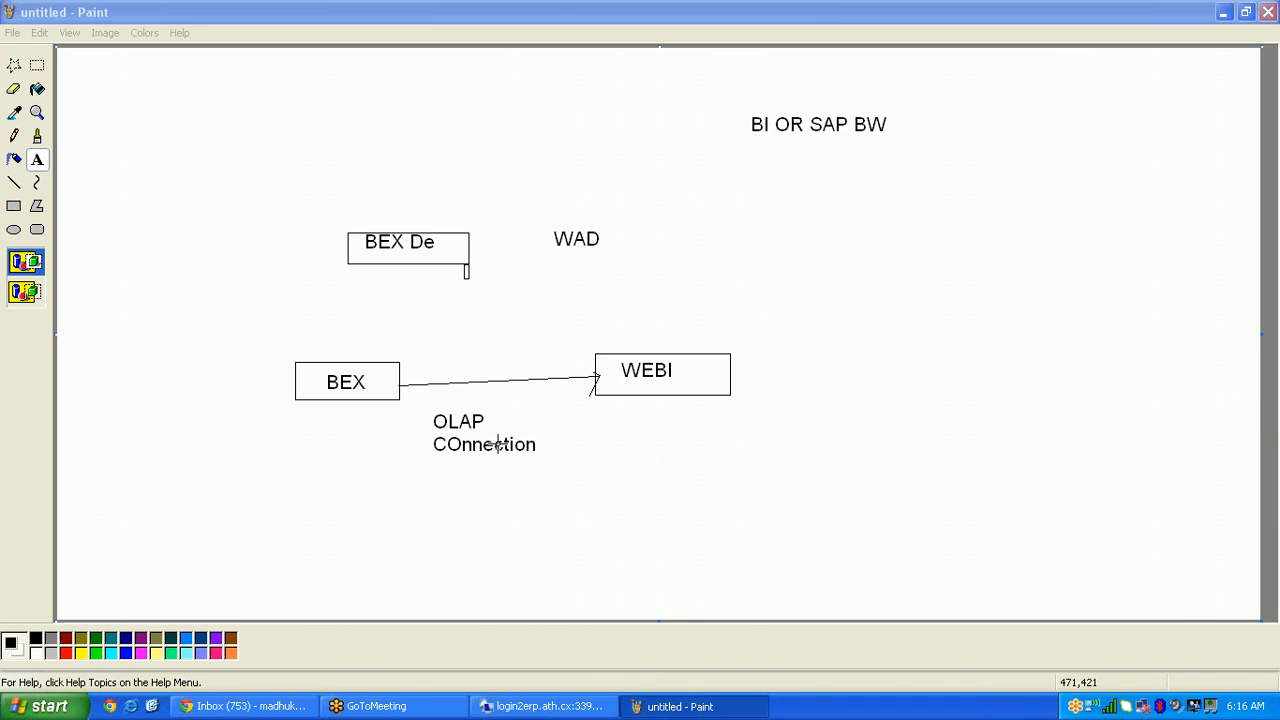
click(40, 700)
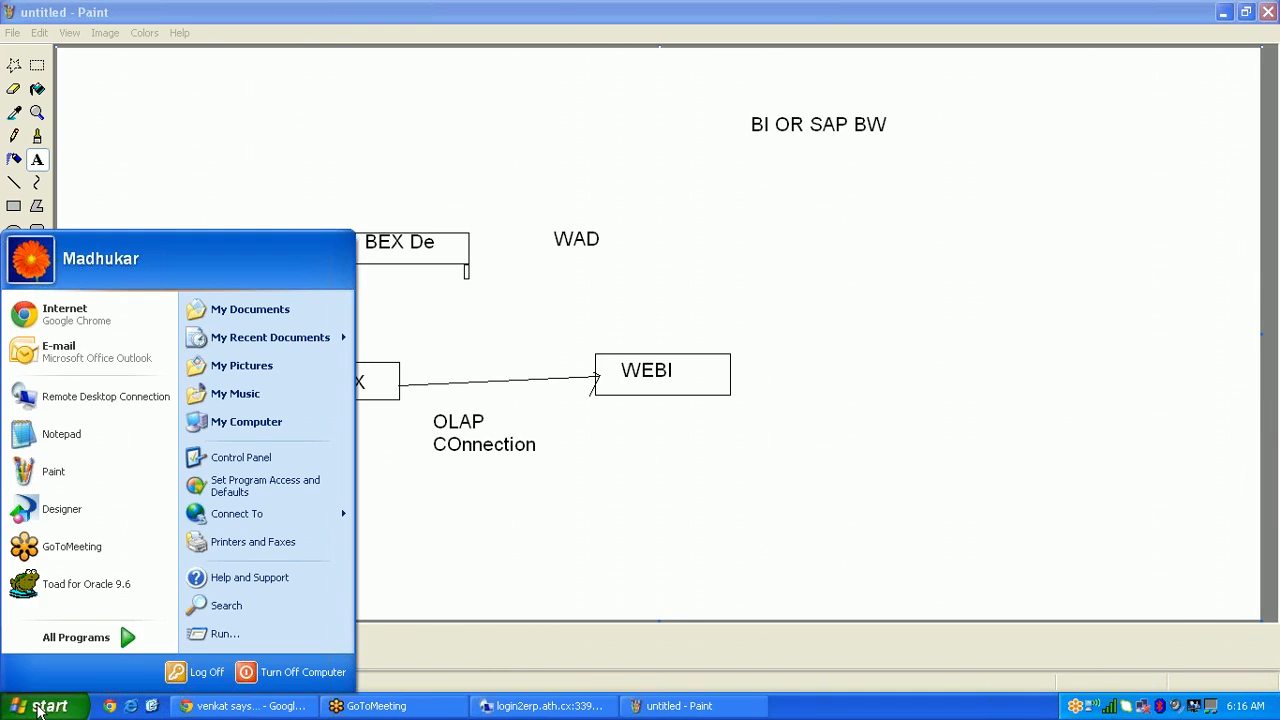
click(562, 706)
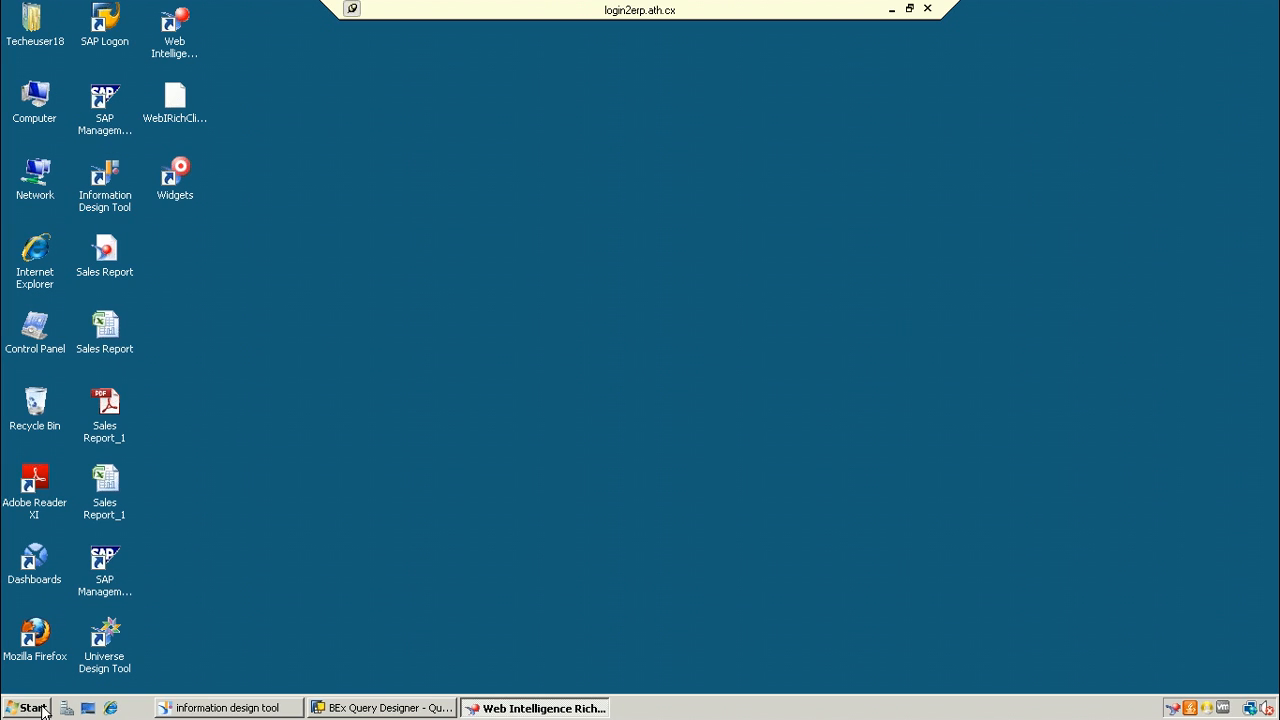
Step: Open the remote Start menu, then minimize the session to show the Paint diagram
click(42, 708)
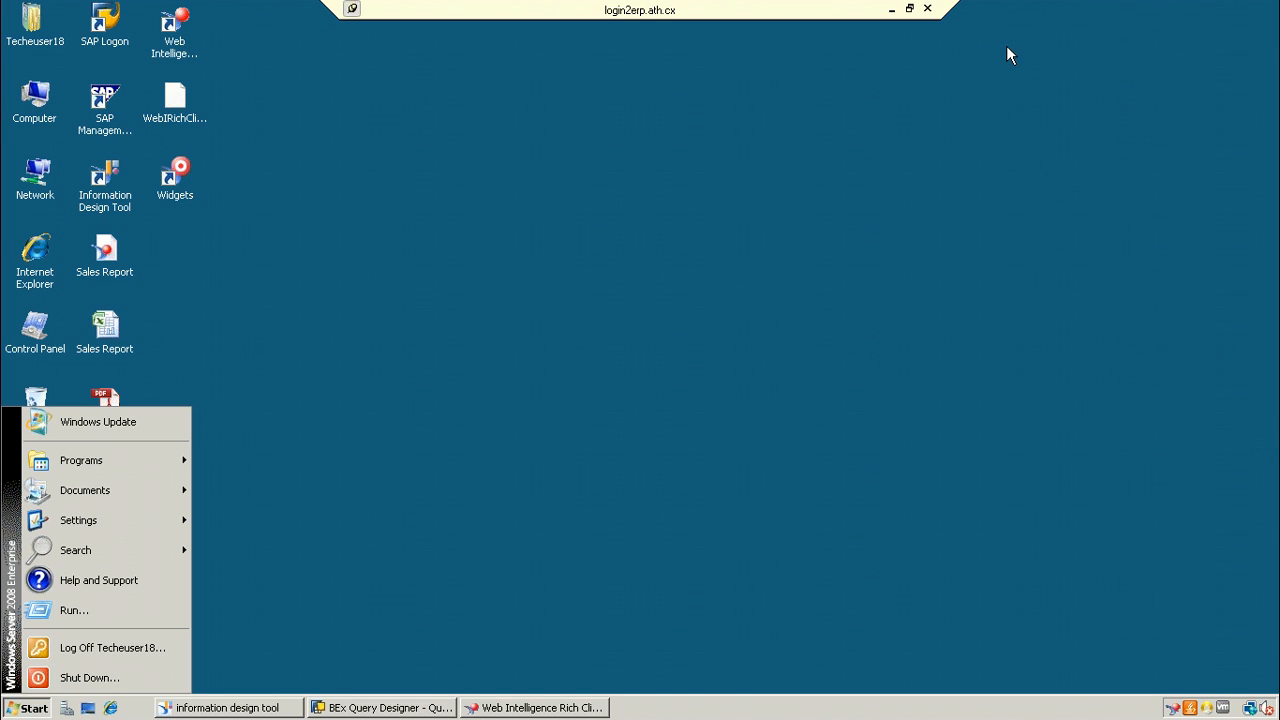
click(909, 8)
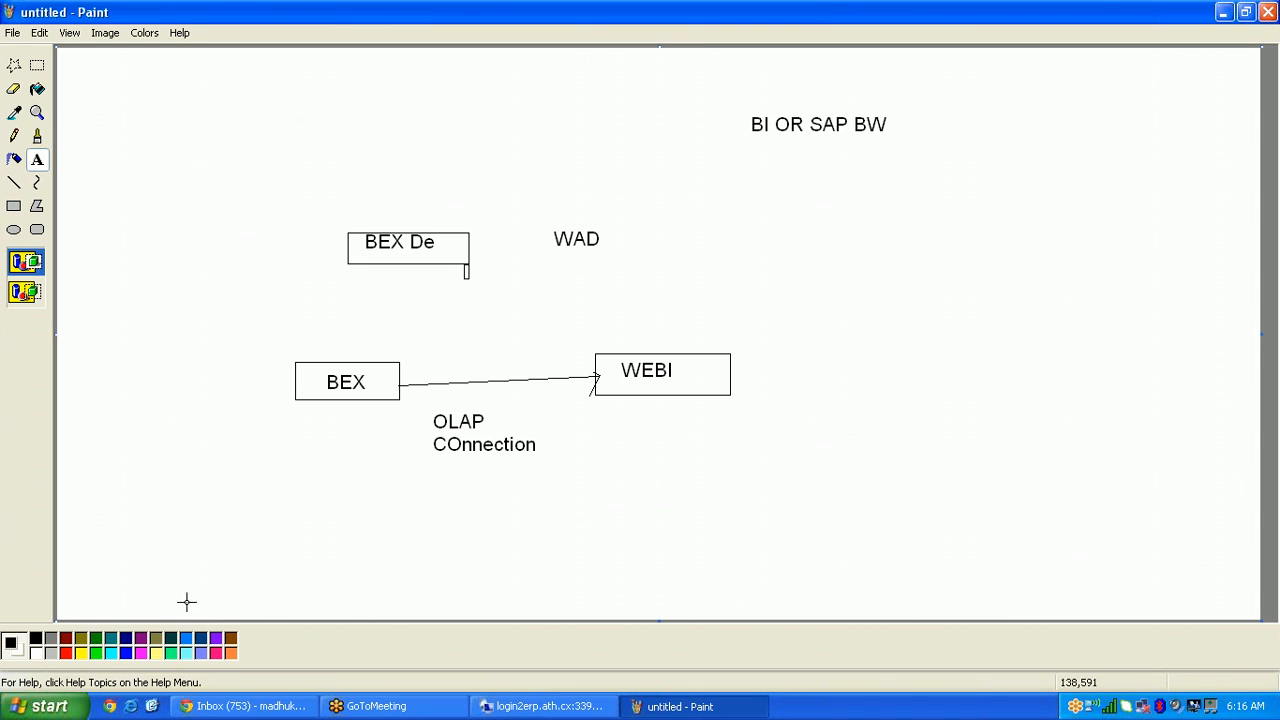
Step: Connect to server 122.175.33.114, log on with the password, and minimize the session
click(40, 706)
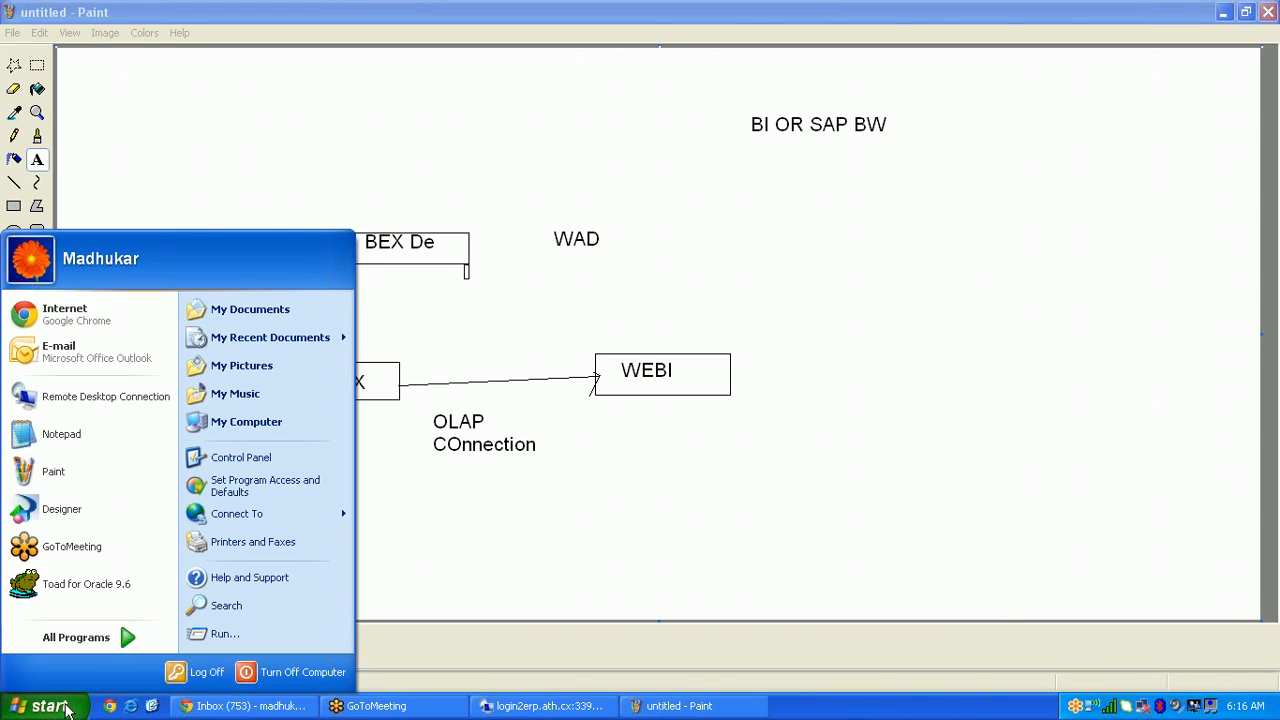
click(106, 397)
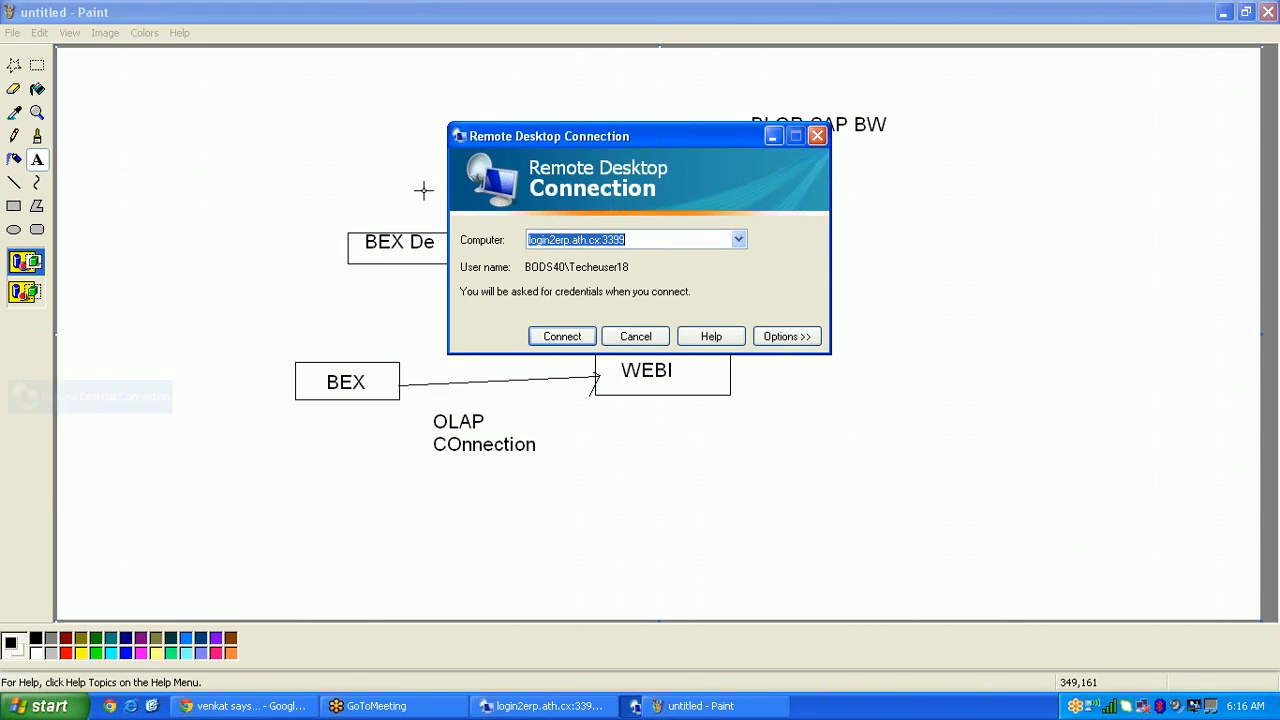
click(738, 240)
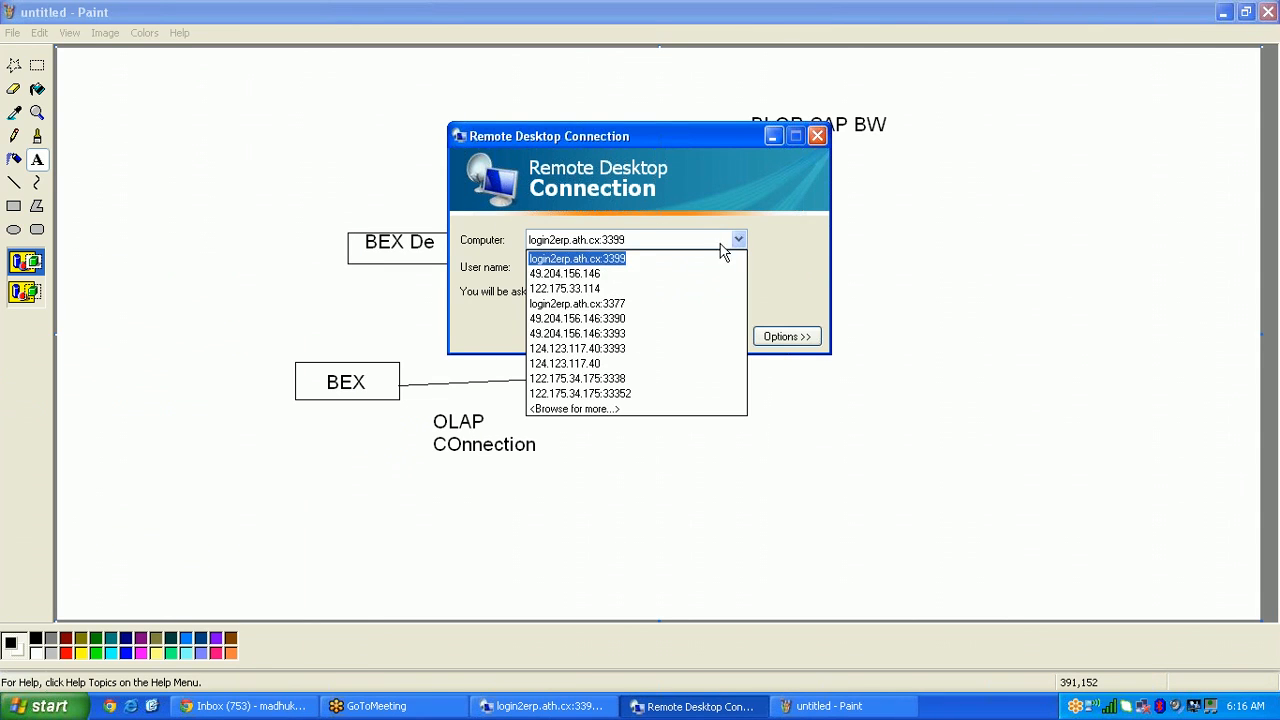
click(608, 290)
click(573, 338)
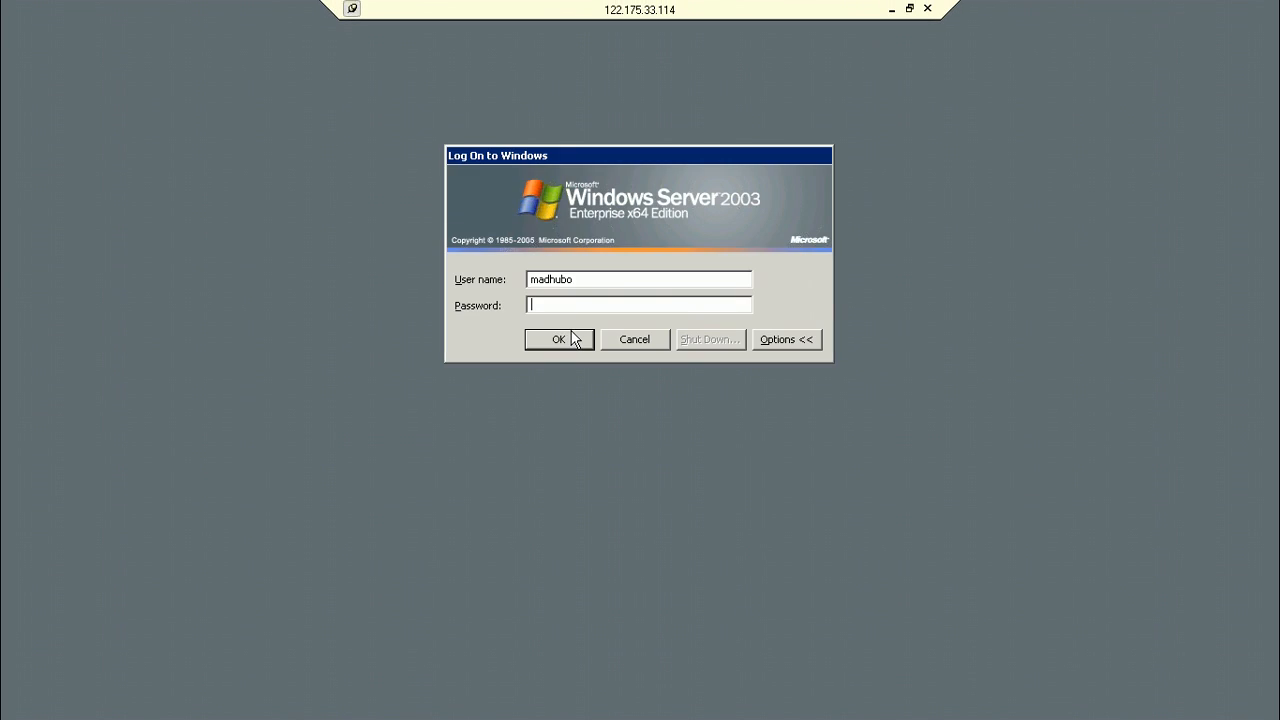
text(•)
key(Return)
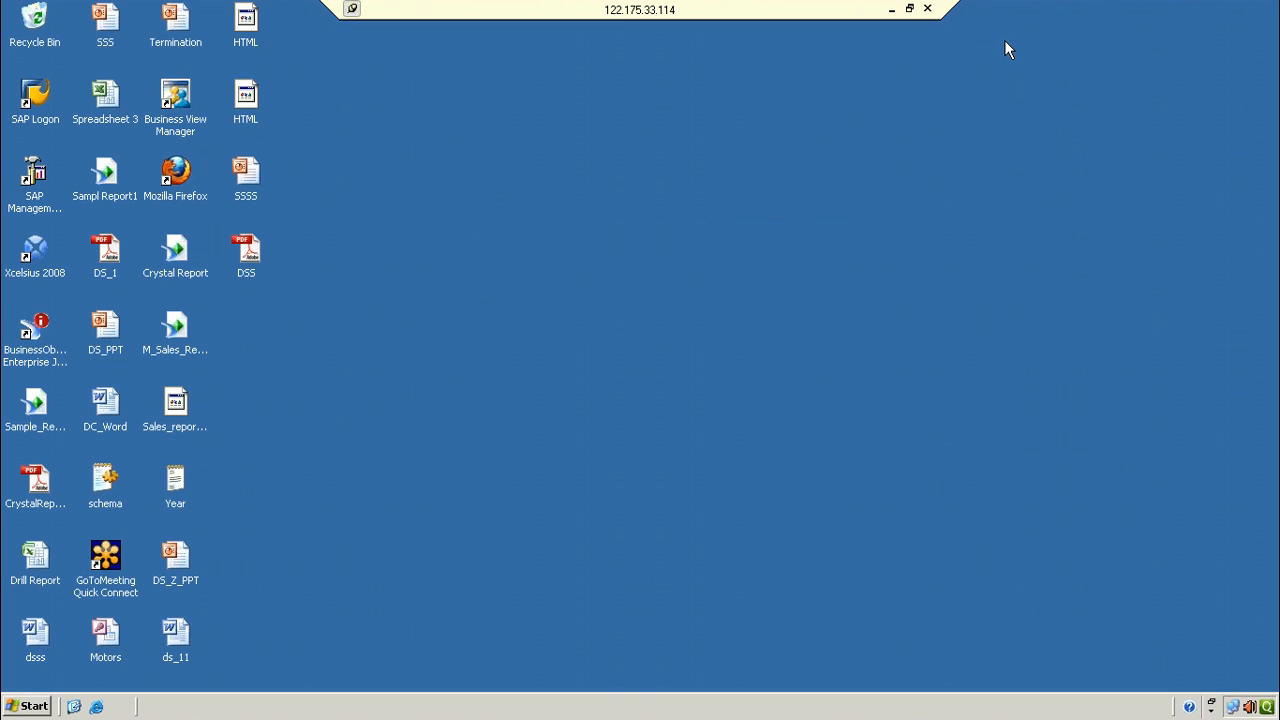
click(891, 8)
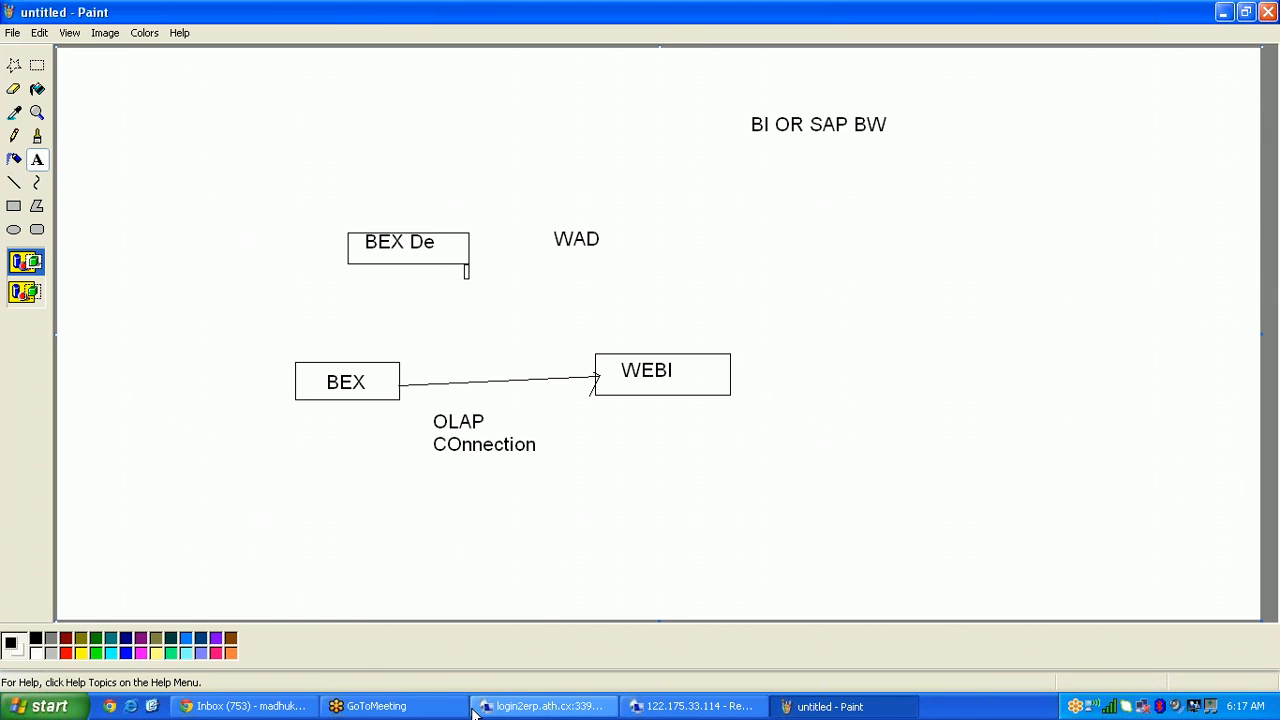
click(575, 706)
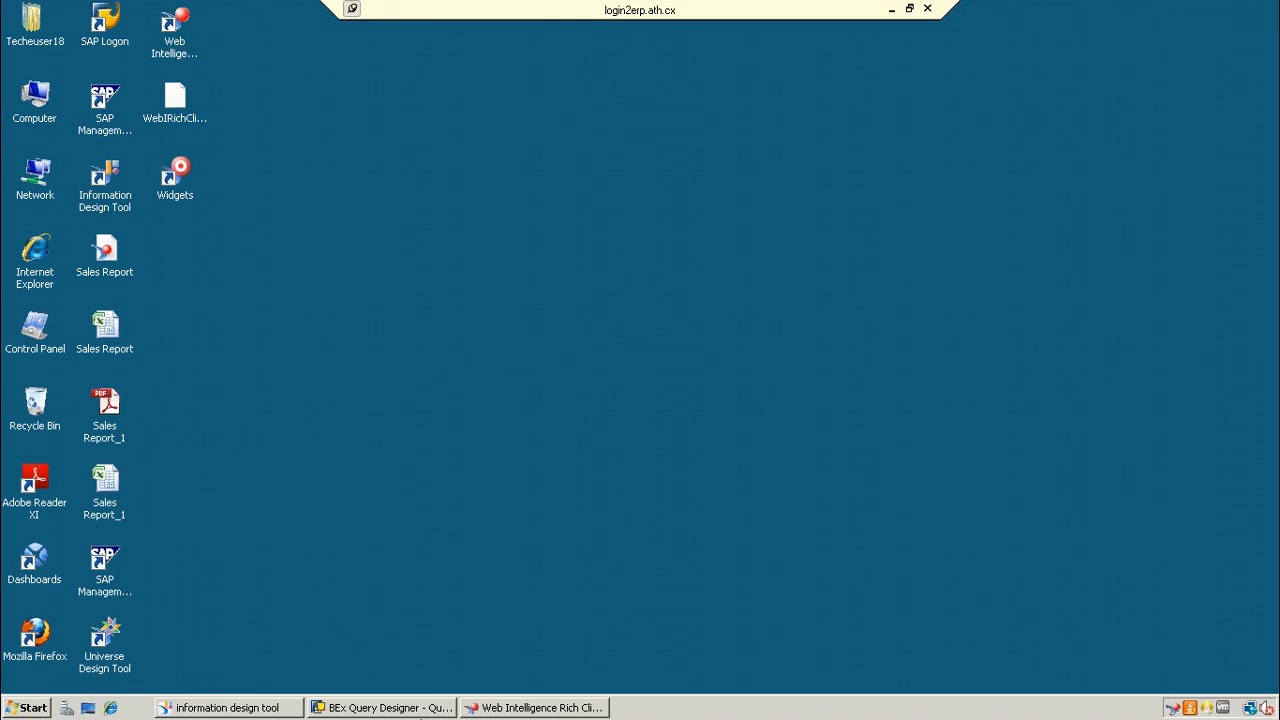
click(286, 712)
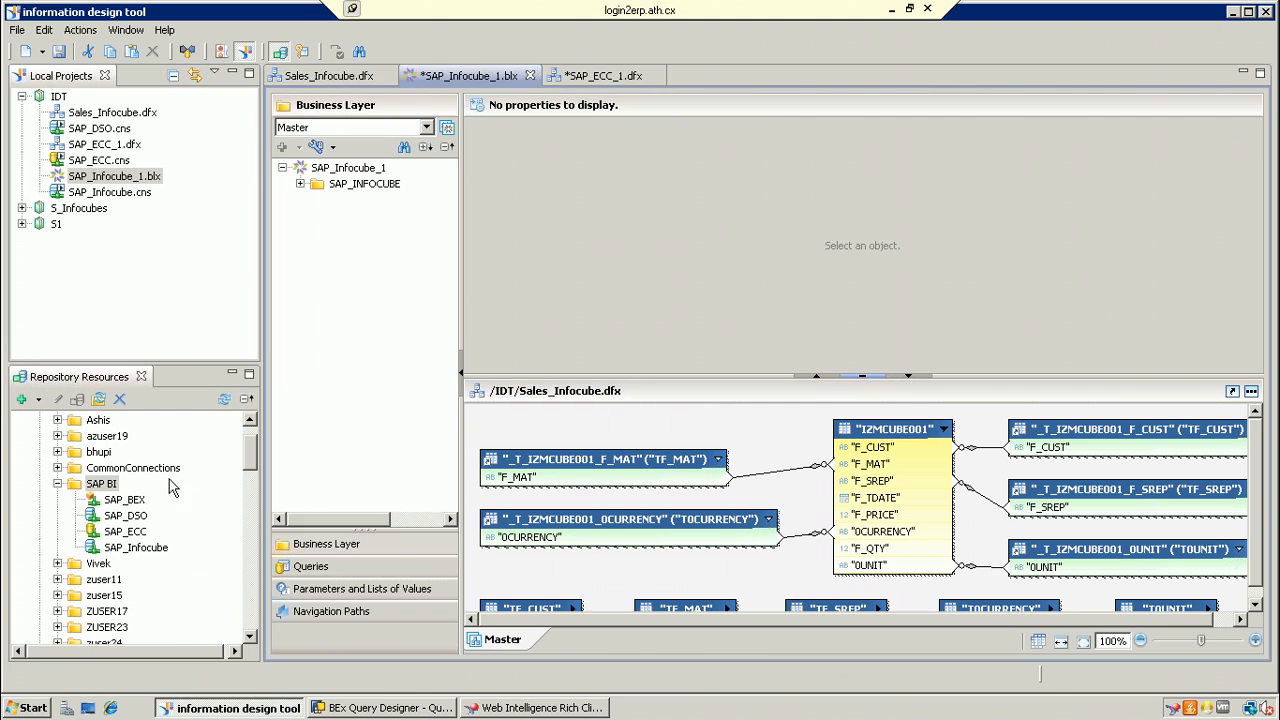
click(104, 487)
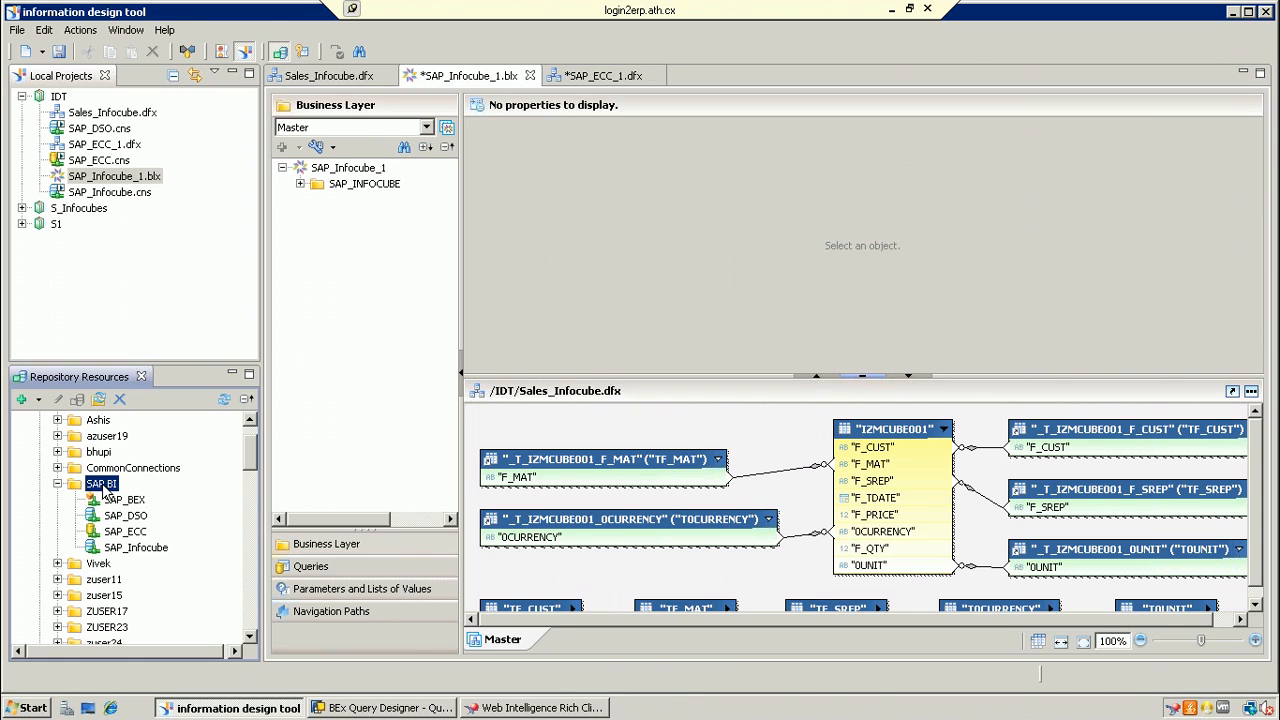
click(893, 9)
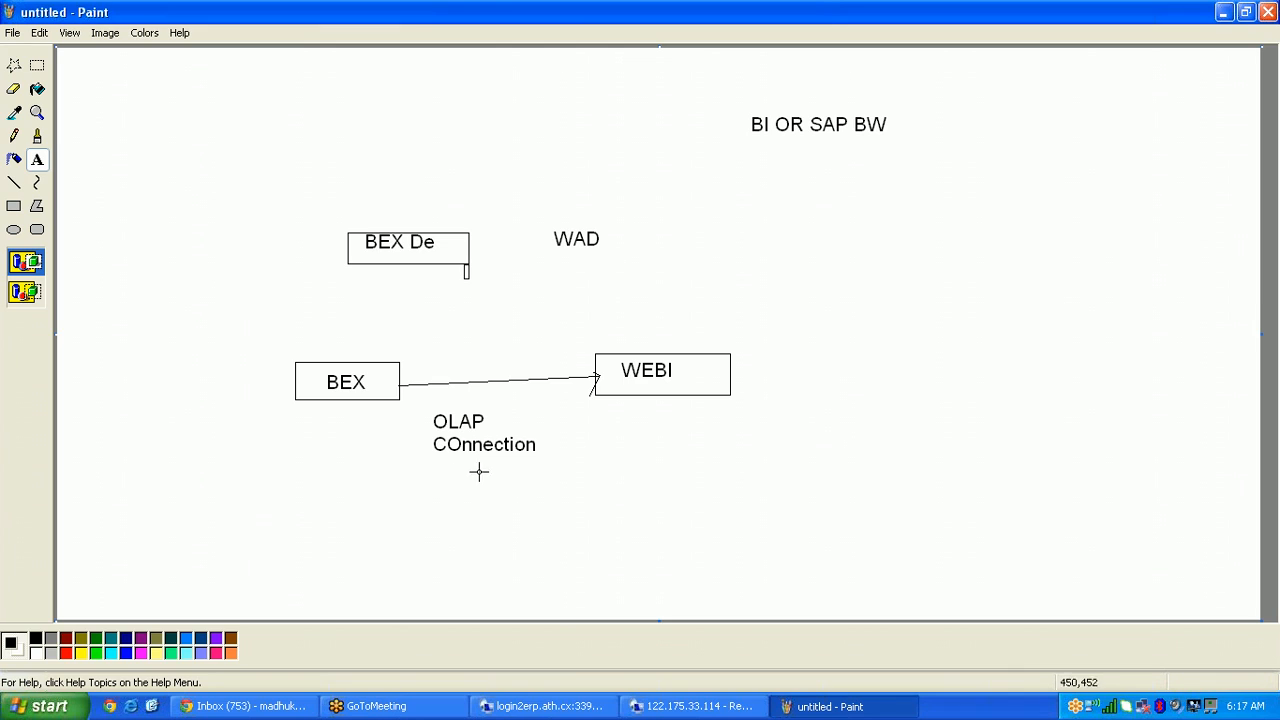
click(677, 708)
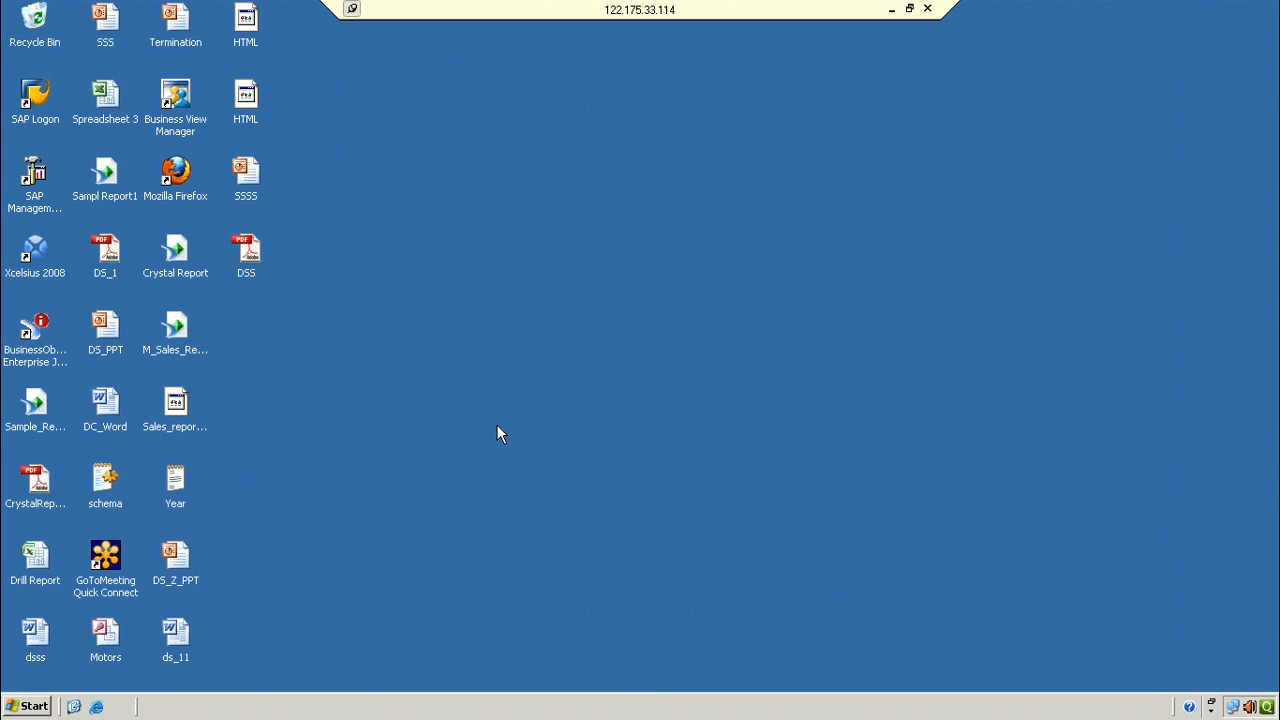
click(892, 9)
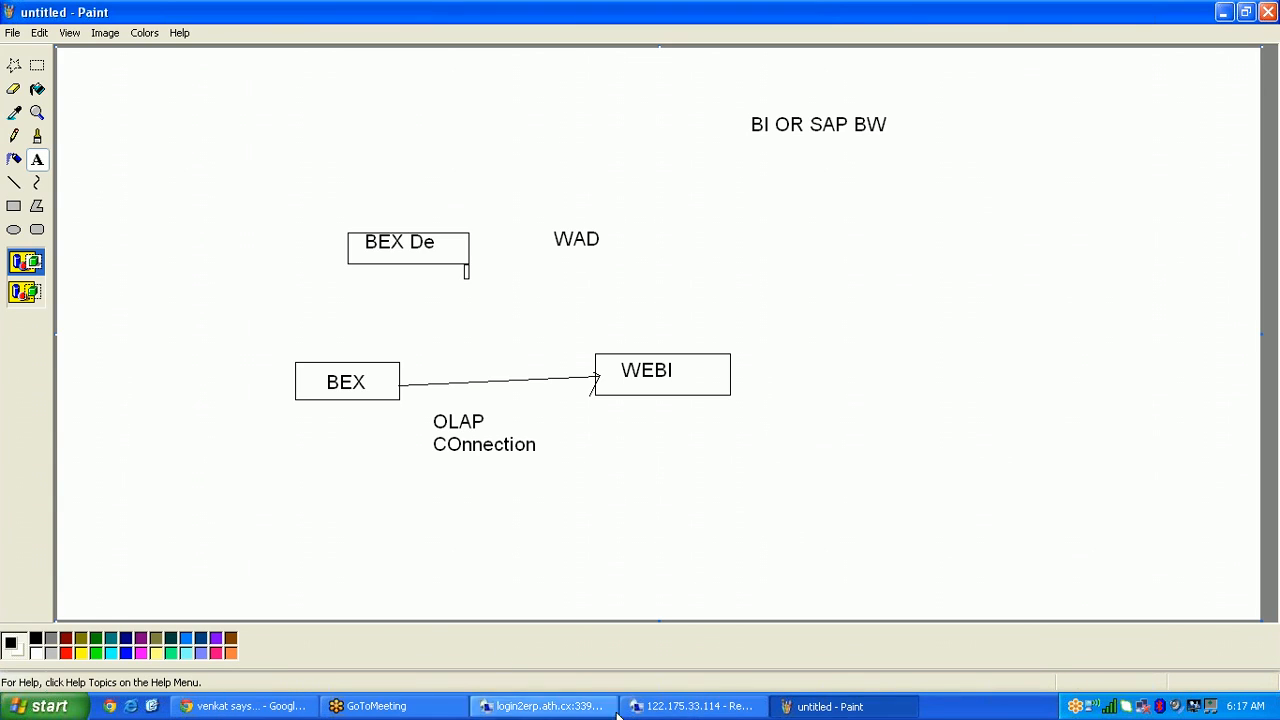
Step: Add the 'Connction Layer' text label below BI OR SAP BW on the right
click(35, 162)
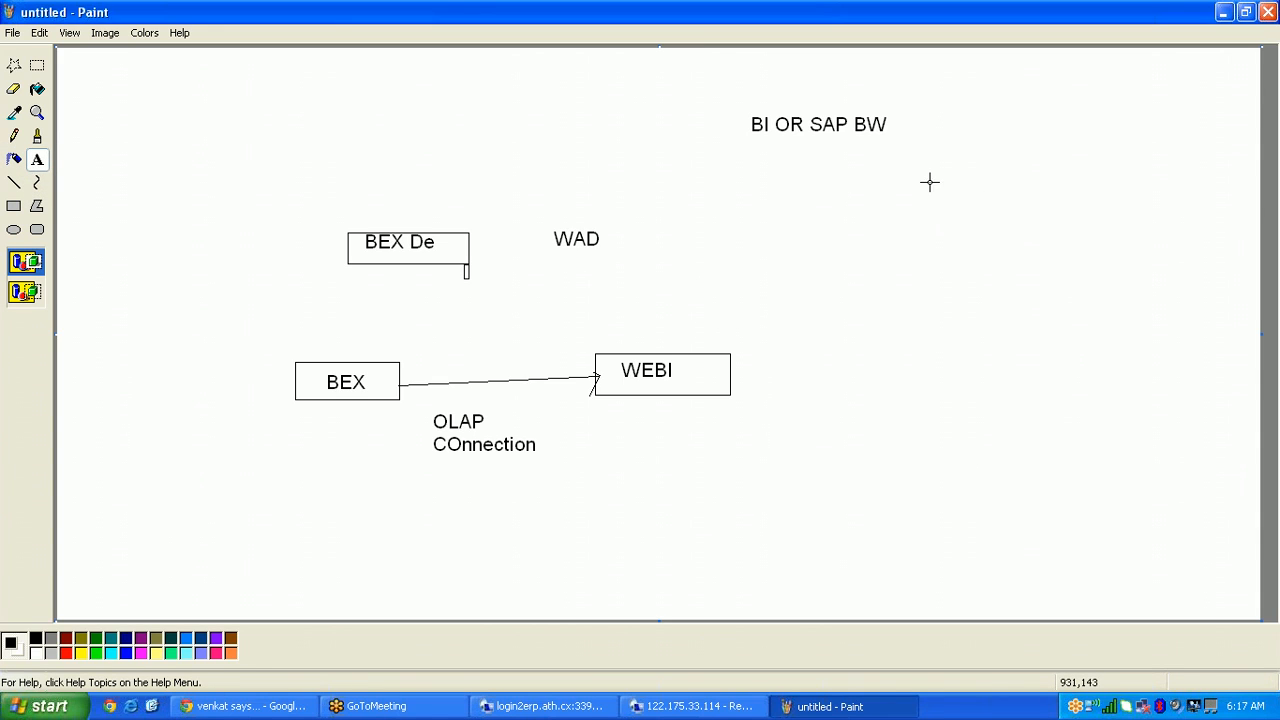
drag(930, 181, 1128, 440)
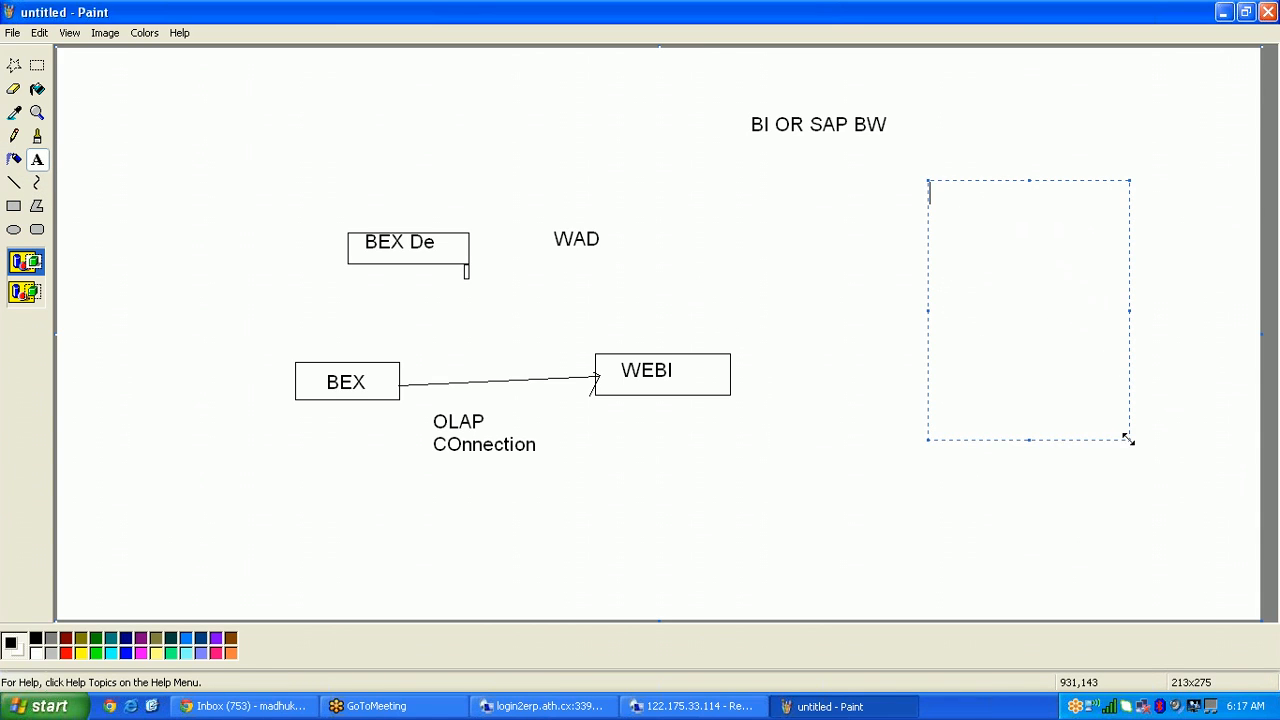
click(1063, 517)
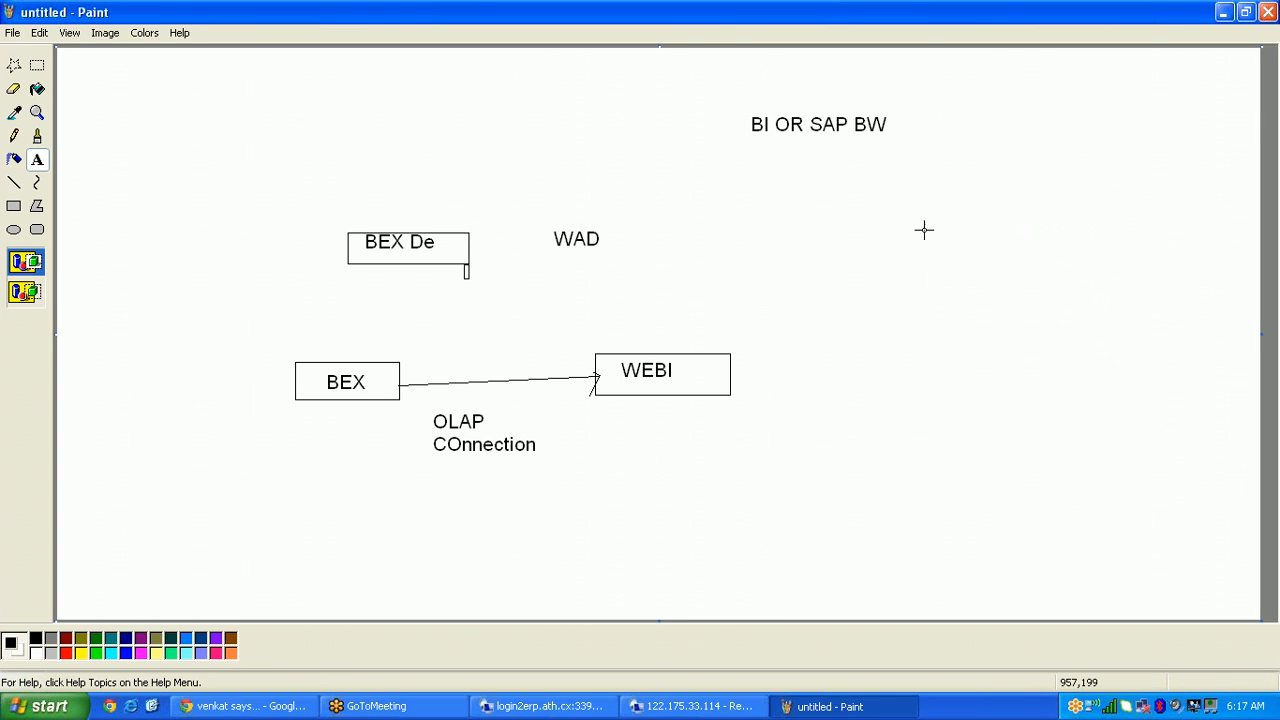
drag(899, 209, 1124, 426)
click(1031, 534)
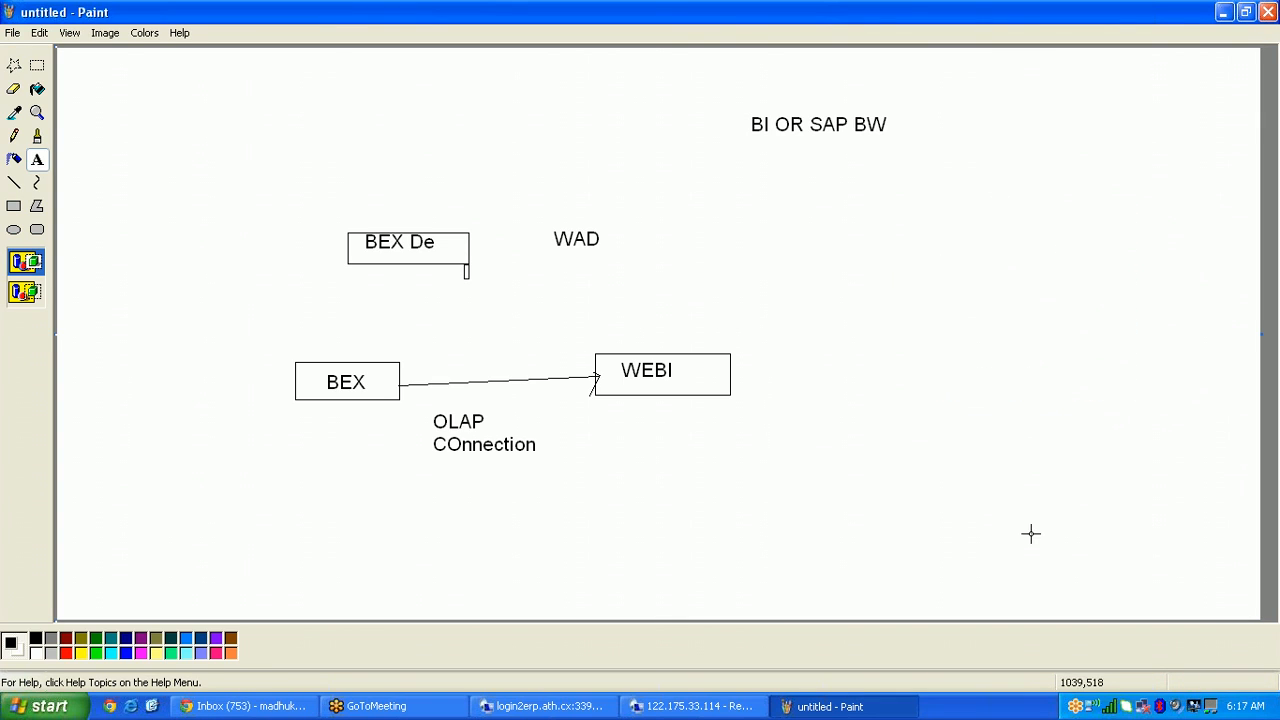
click(898, 222)
drag(874, 214, 1079, 314)
text(Connc)
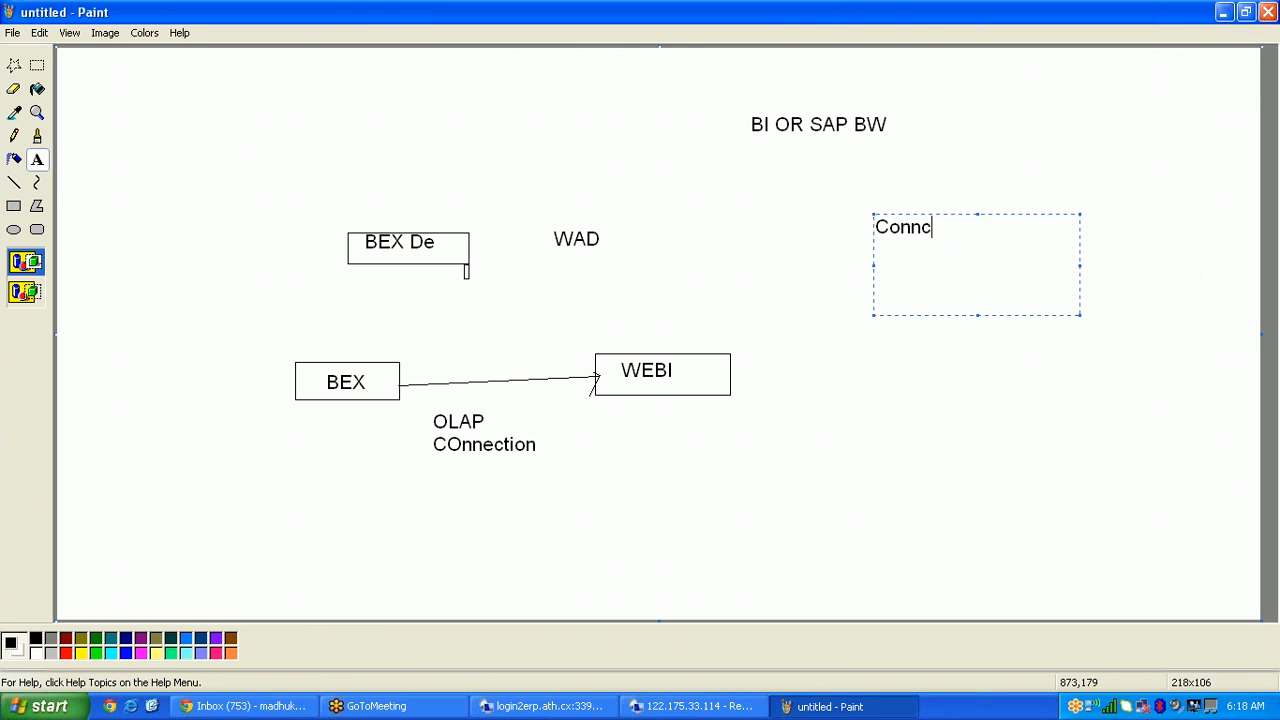
text(tion Layer)
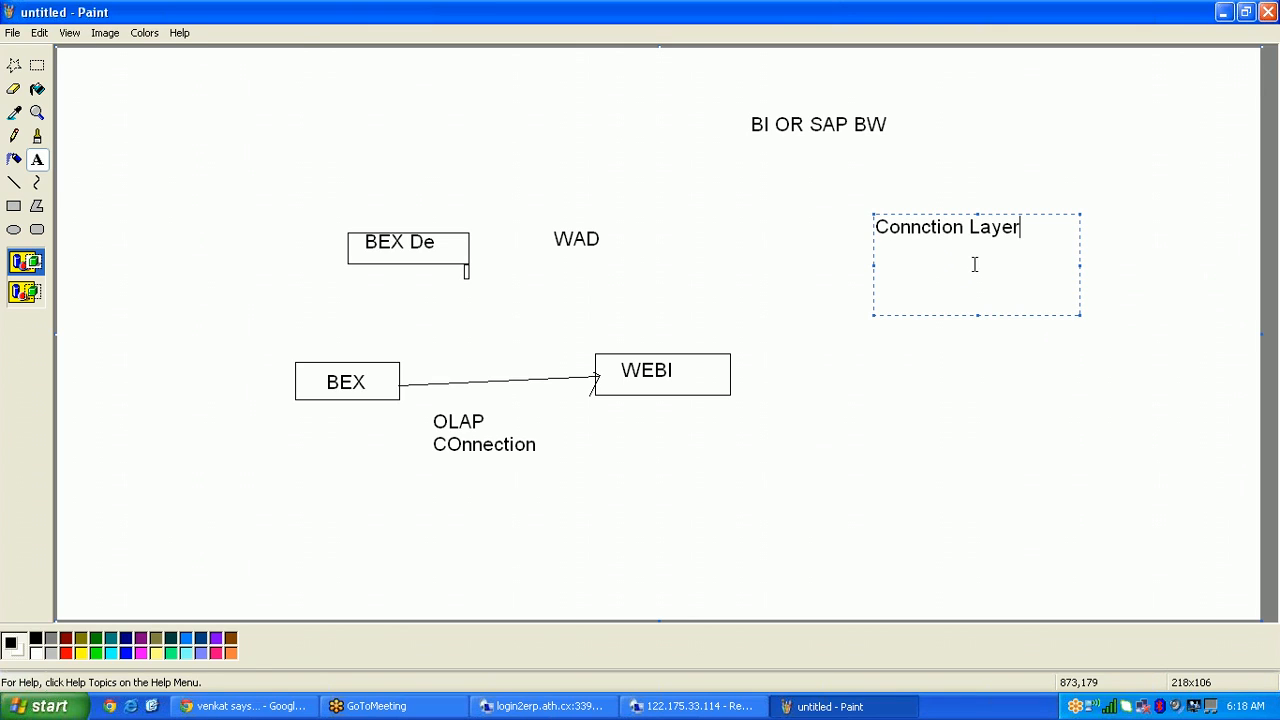
click(957, 346)
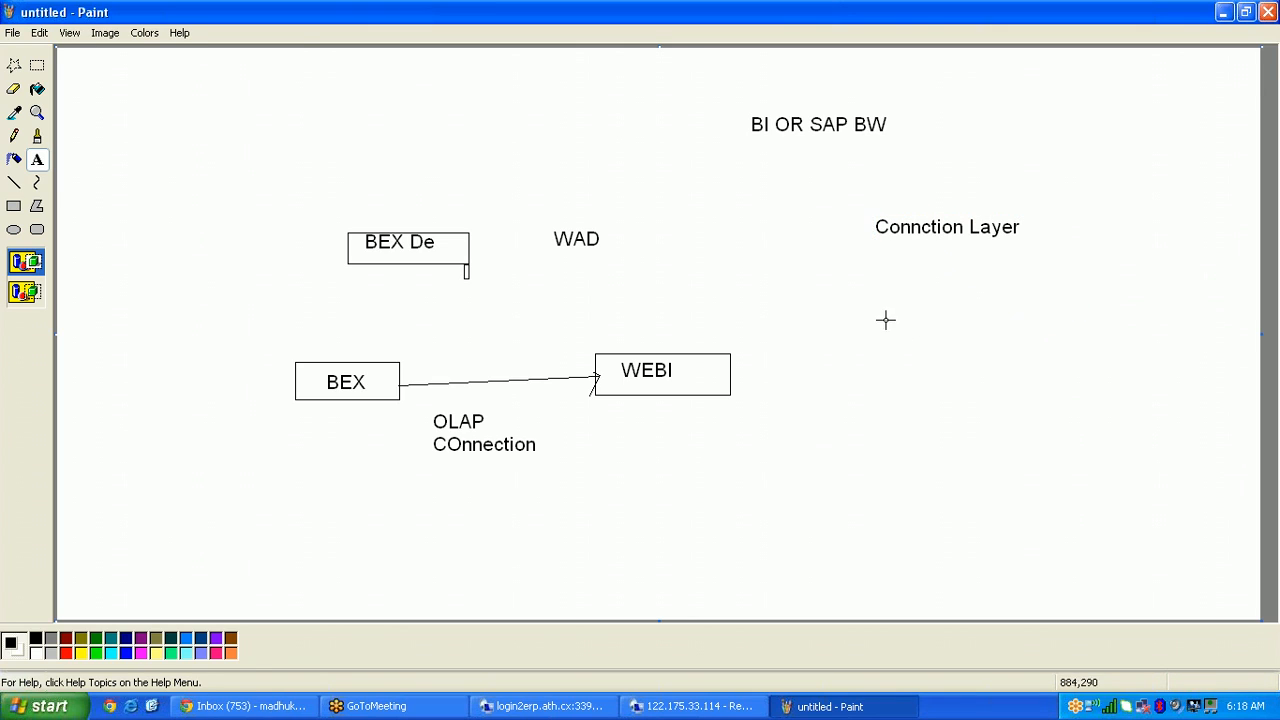
Step: Add 'Data Foundation' and 'Business Layer' labels stacked beneath Connction Layer
drag(882, 317, 1082, 388)
text(Data)
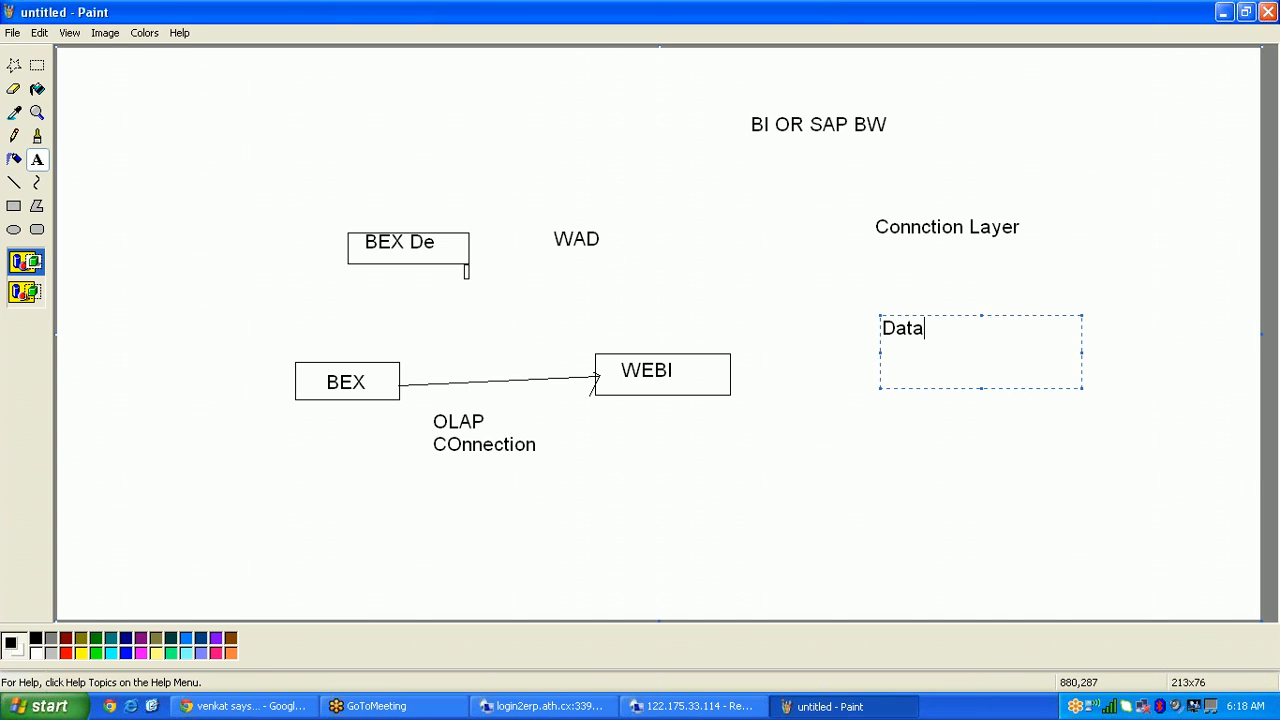
text( Fou)
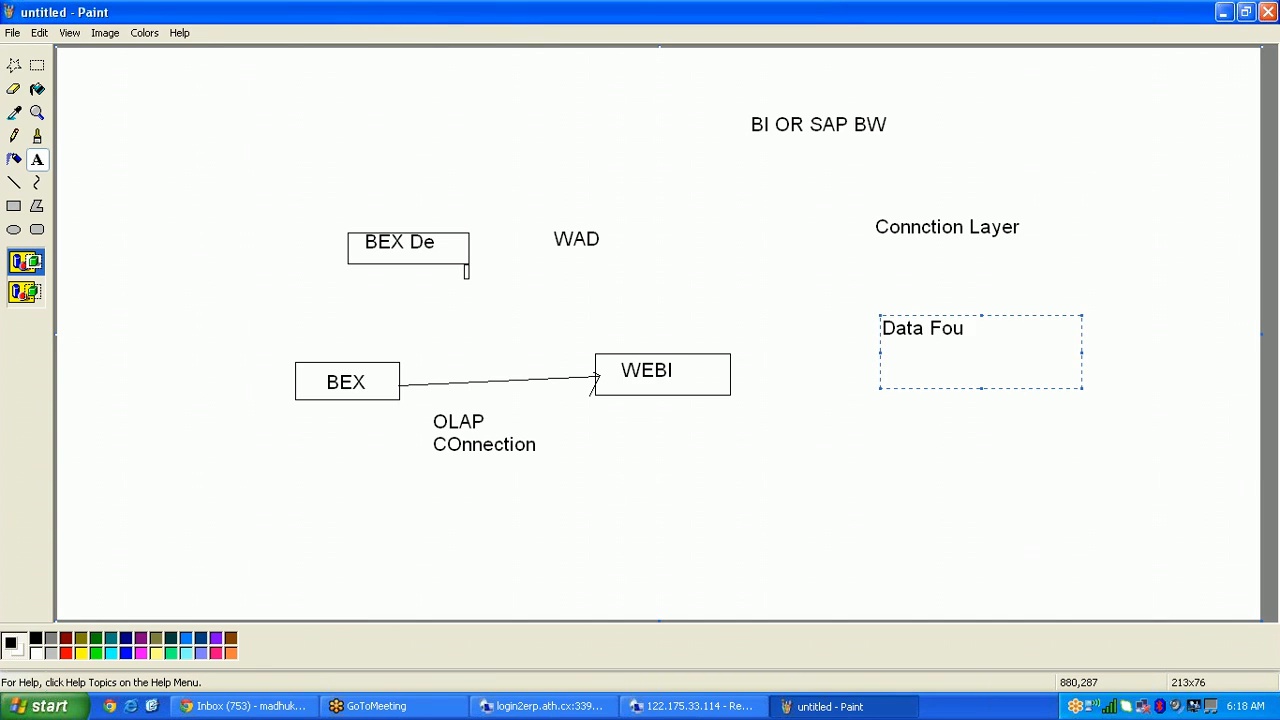
text(ndation)
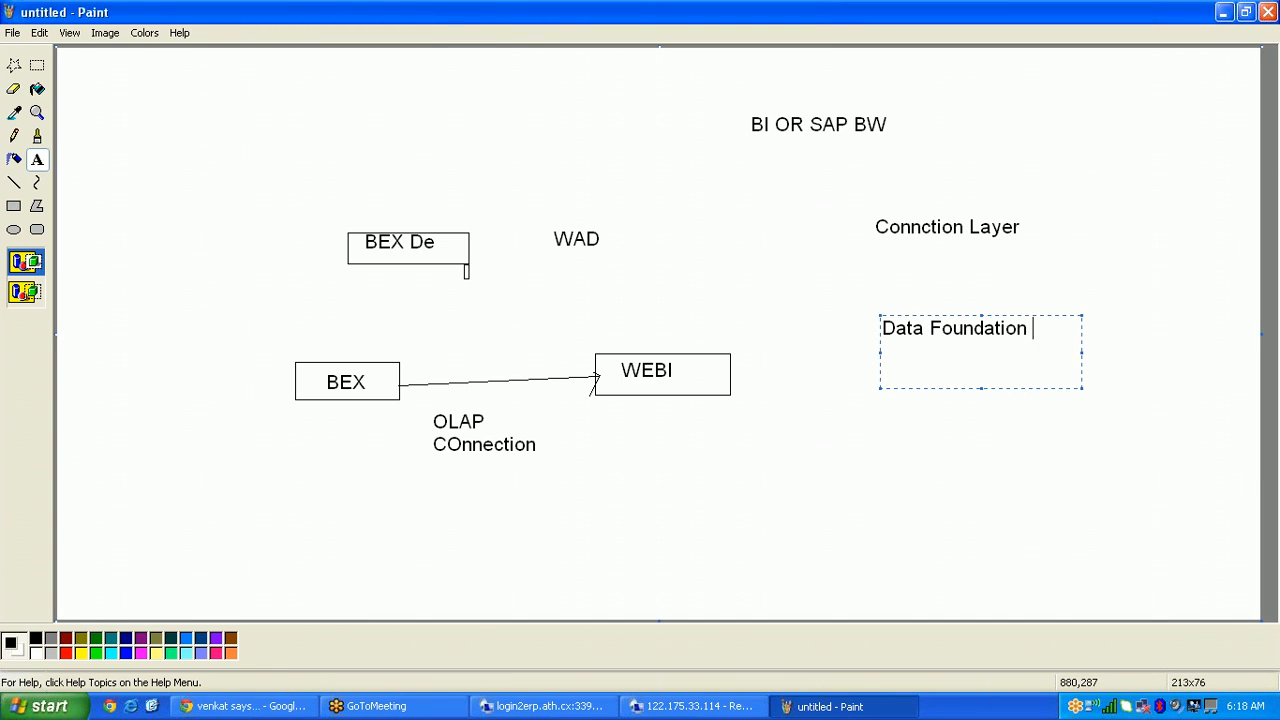
click(861, 420)
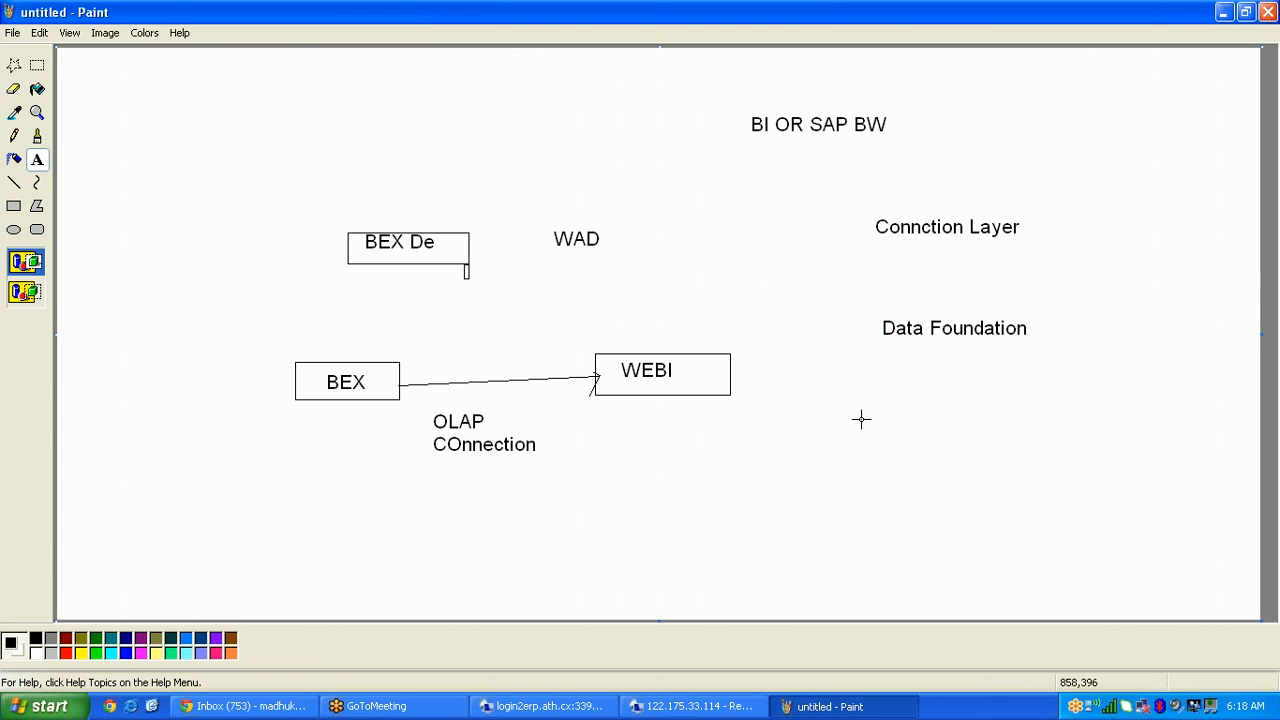
drag(856, 416, 1077, 489)
text(Business Layer)
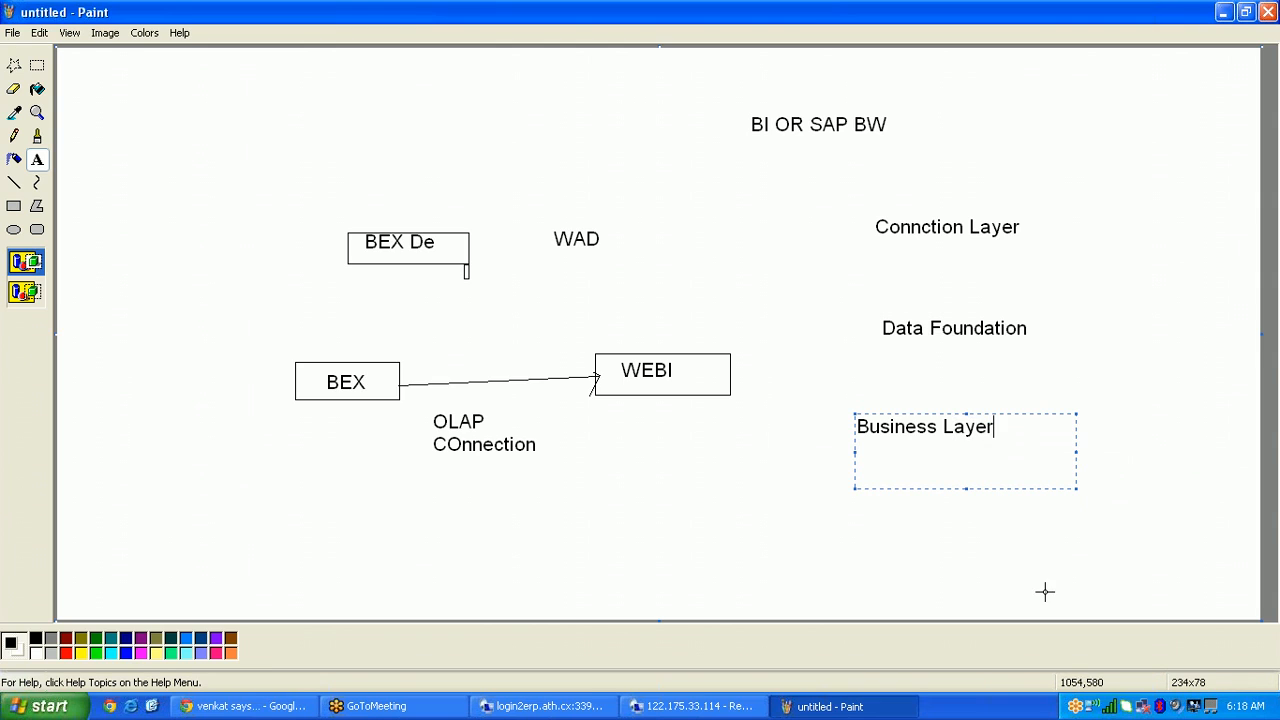
click(805, 52)
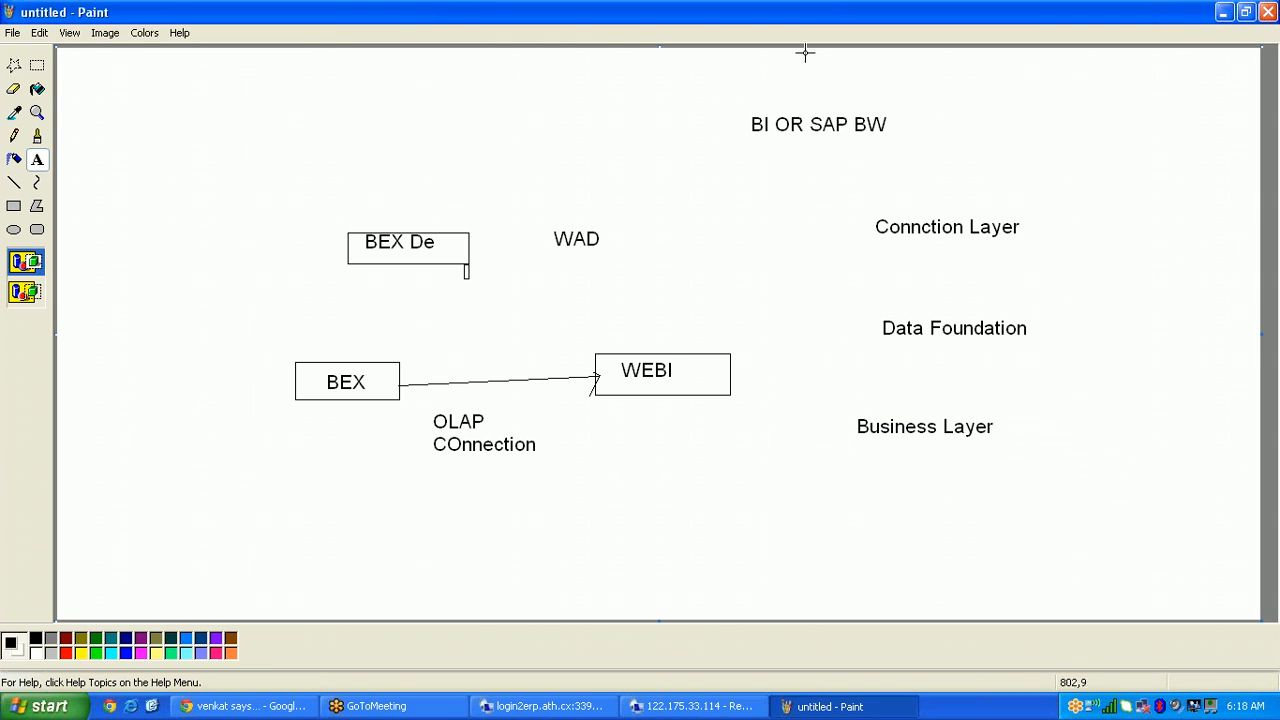
Step: Draw rectangles around Connction Layer, Data Foundation and Business Layer
click(13, 206)
drag(852, 206, 1043, 256)
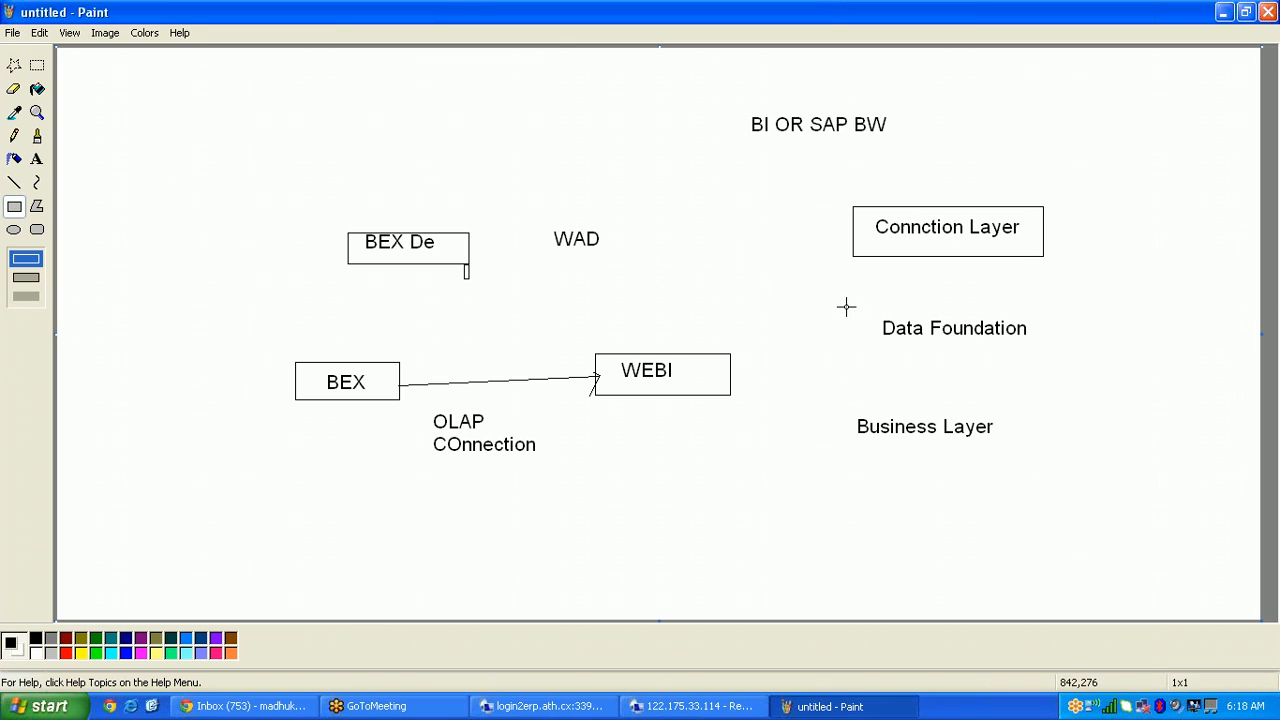
drag(846, 307, 937, 362)
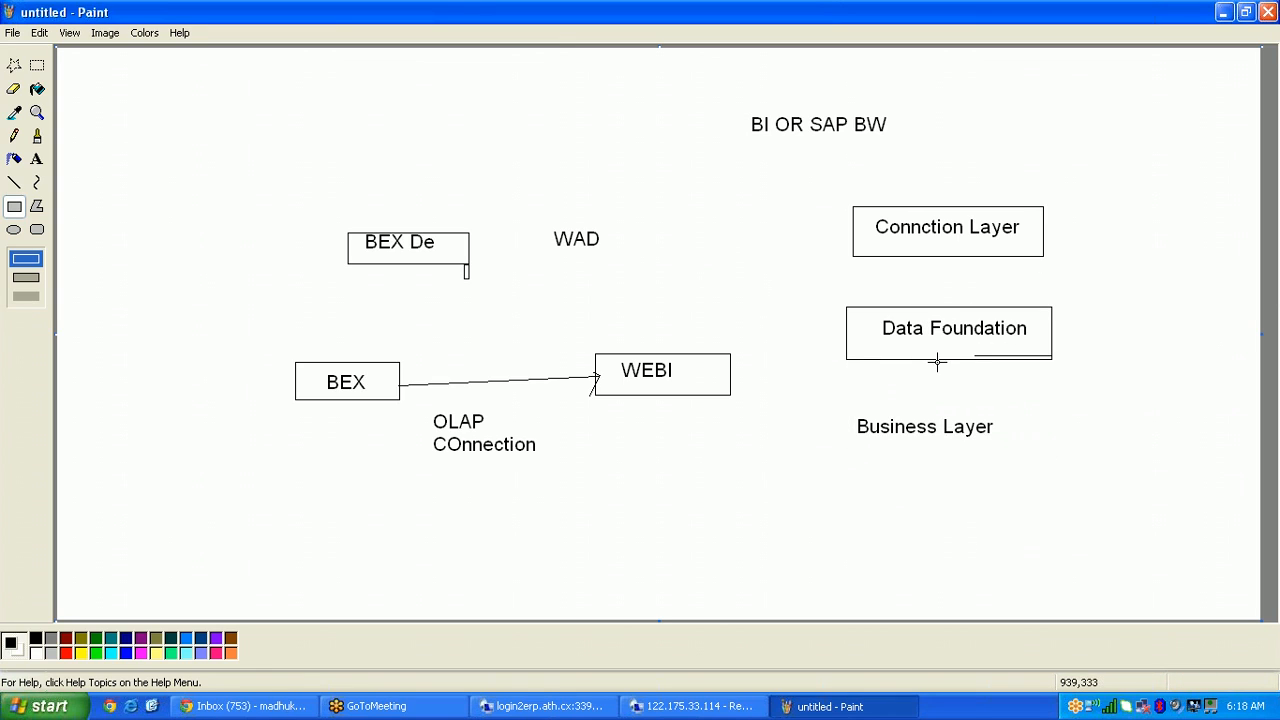
drag(842, 401, 1052, 459)
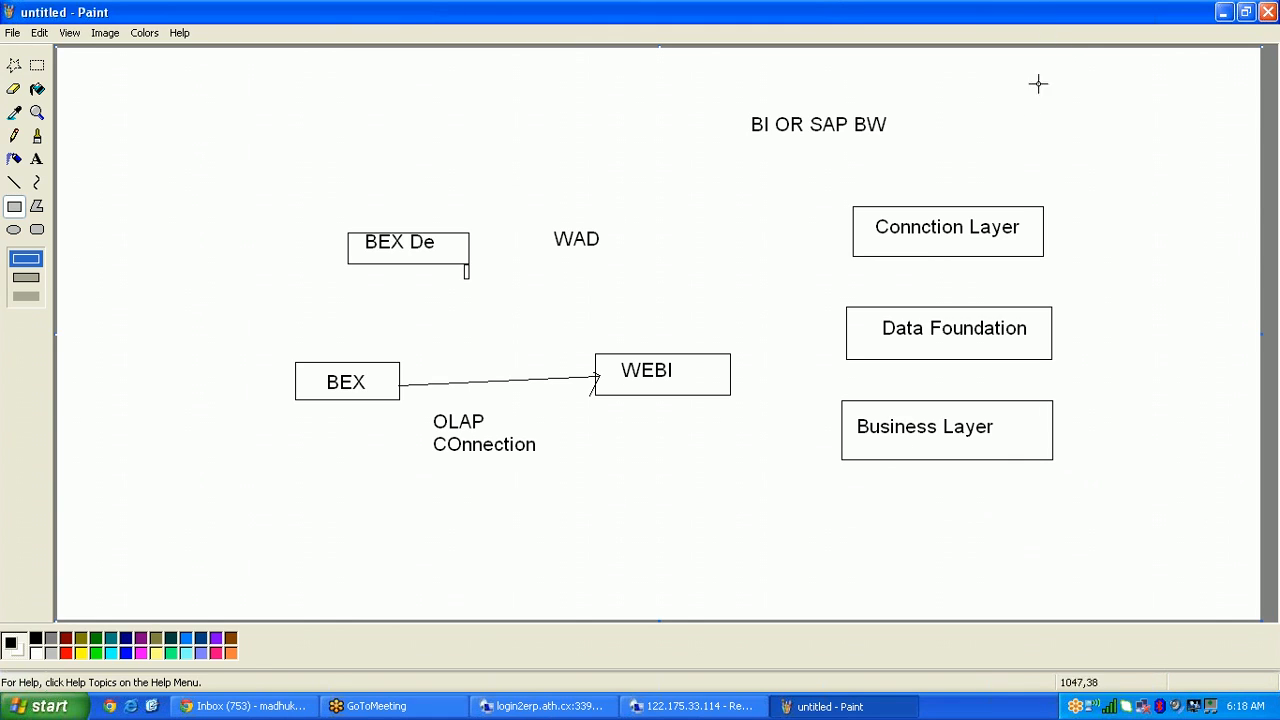
Step: Connect the three layer boxes with vertical lines
click(16, 185)
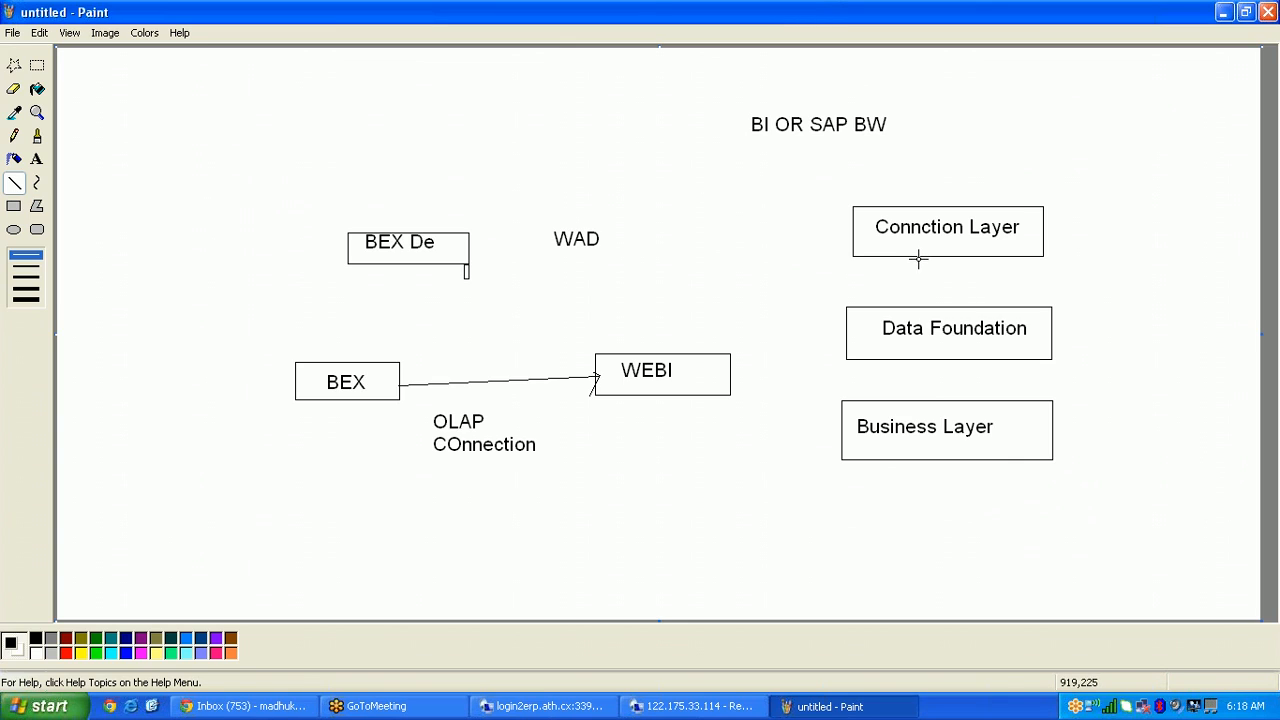
drag(919, 267, 919, 303)
drag(921, 362, 921, 400)
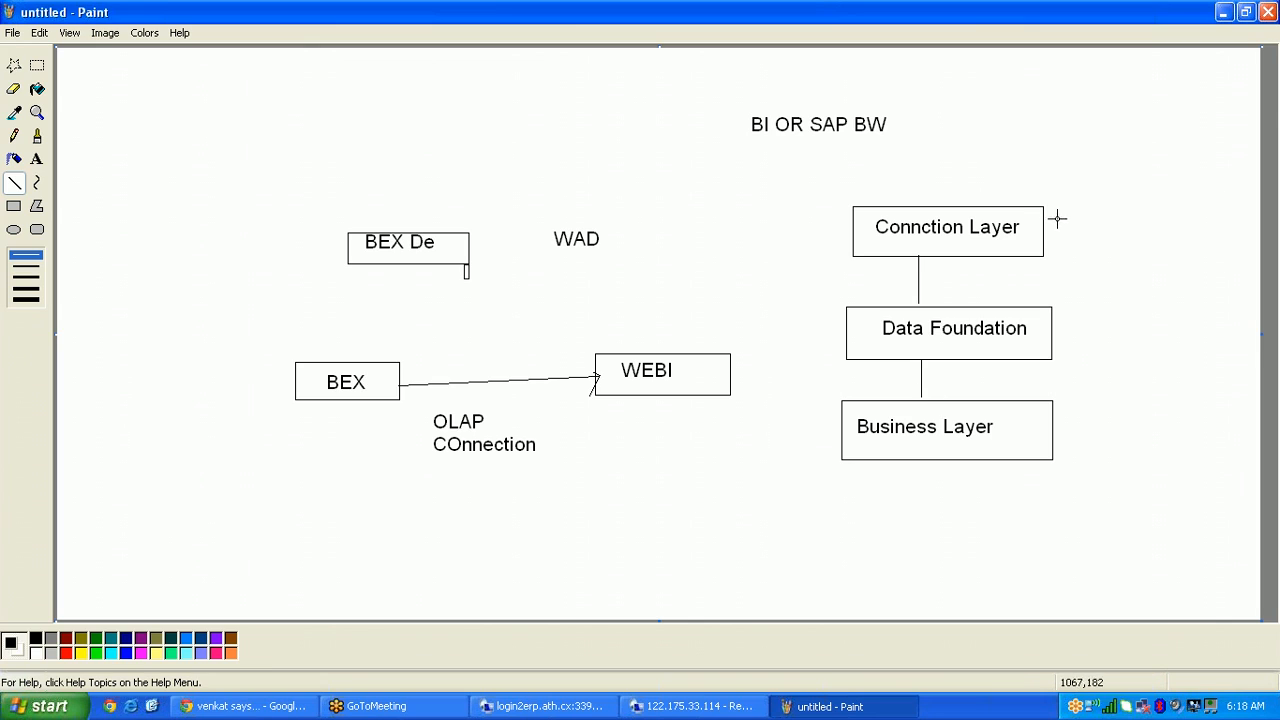
Step: Add a 'Secure' text label to the right of Connction Layer
click(37, 159)
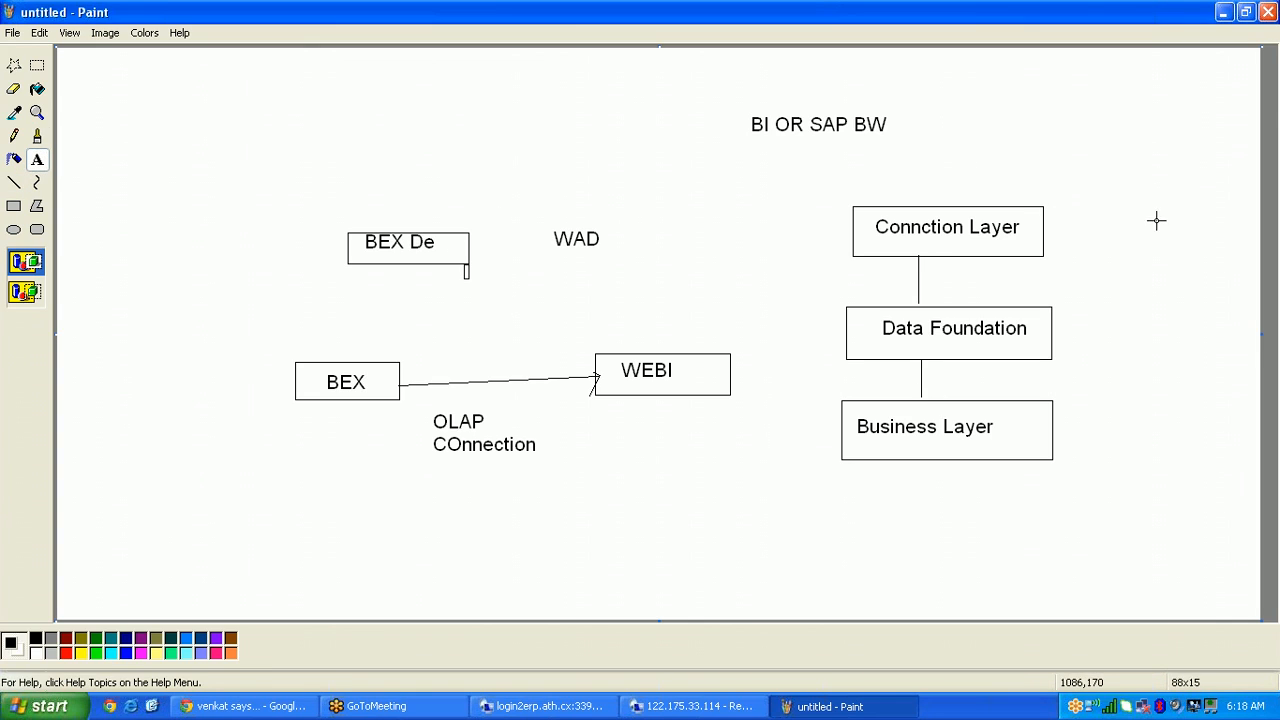
drag(1073, 207, 1200, 236)
text(Se)
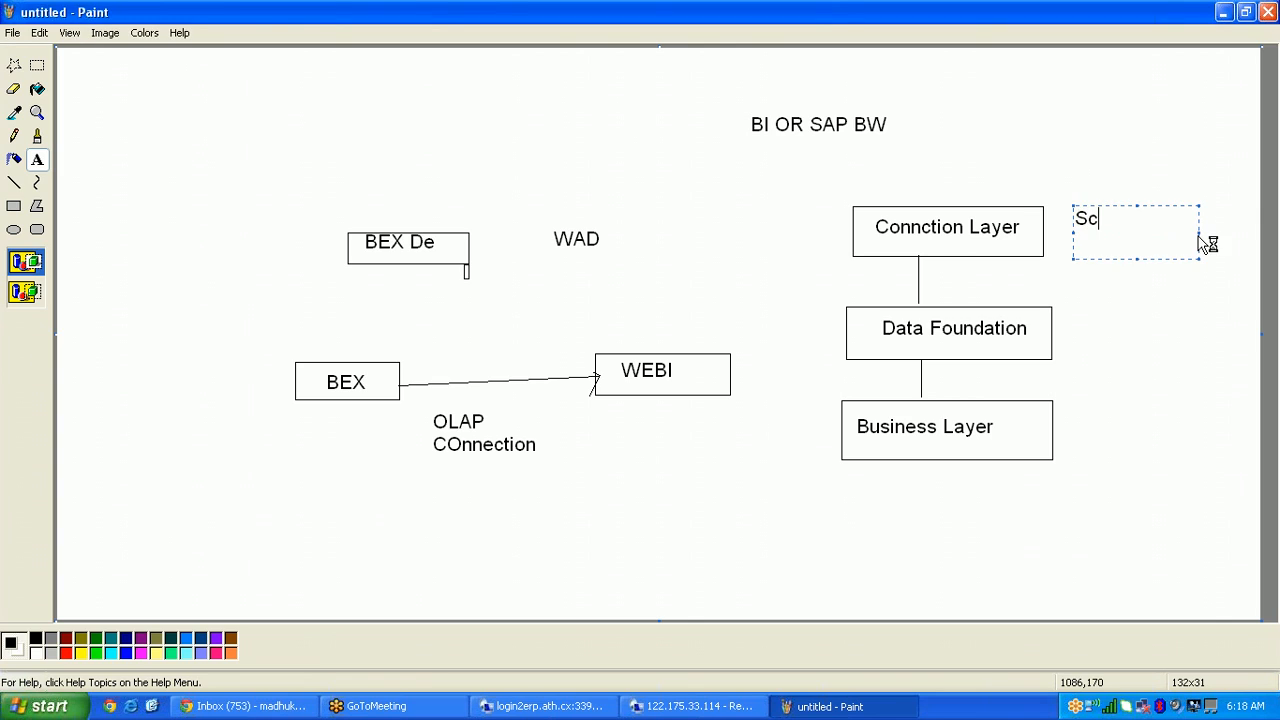
text(cur)
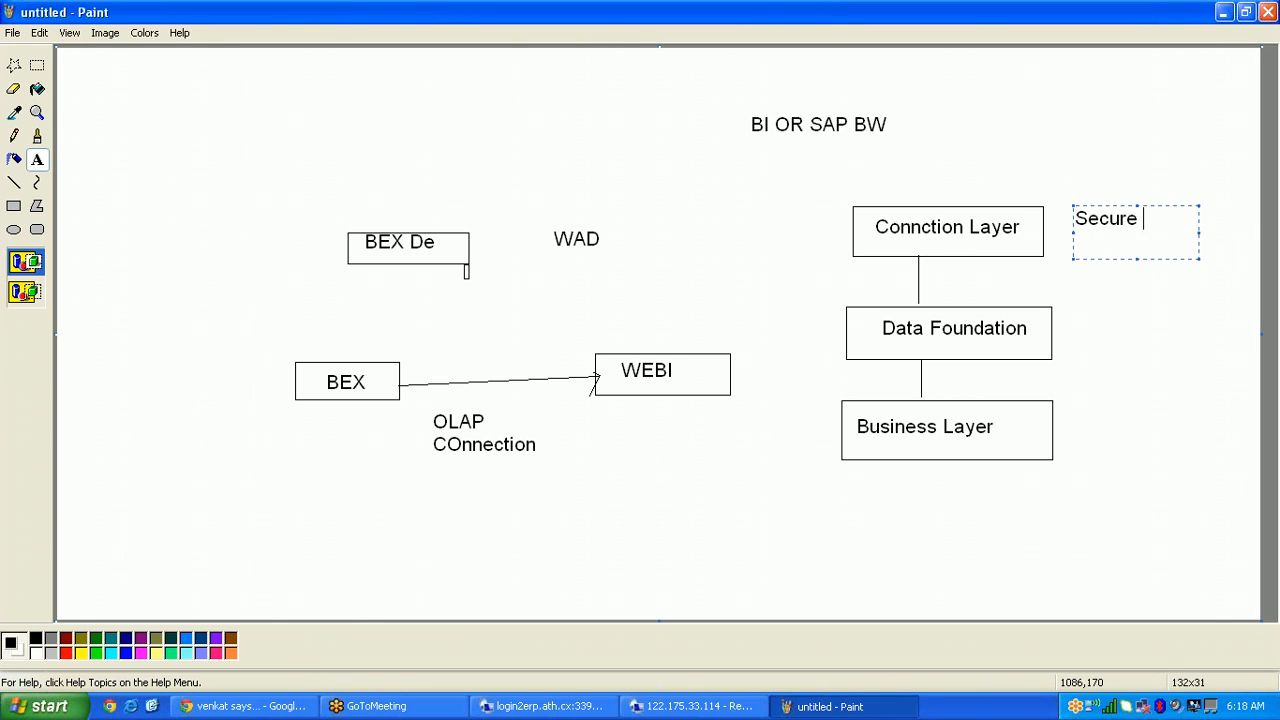
text(e)
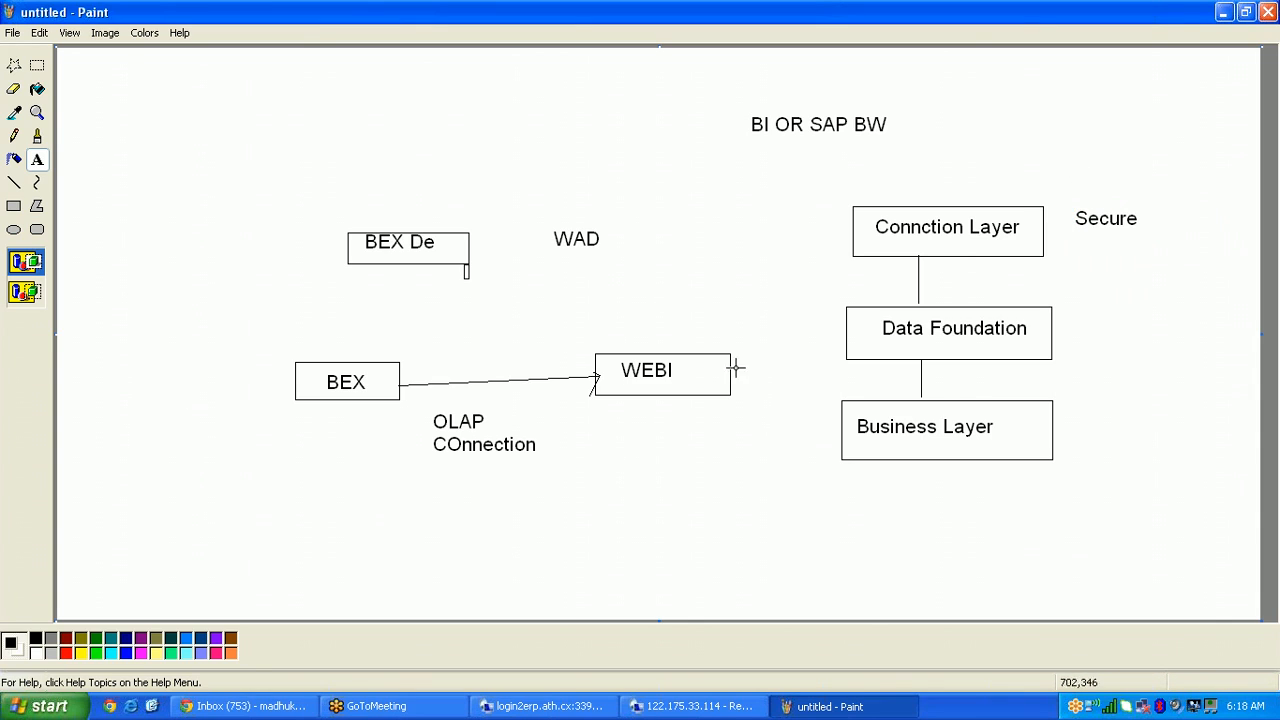
click(585, 707)
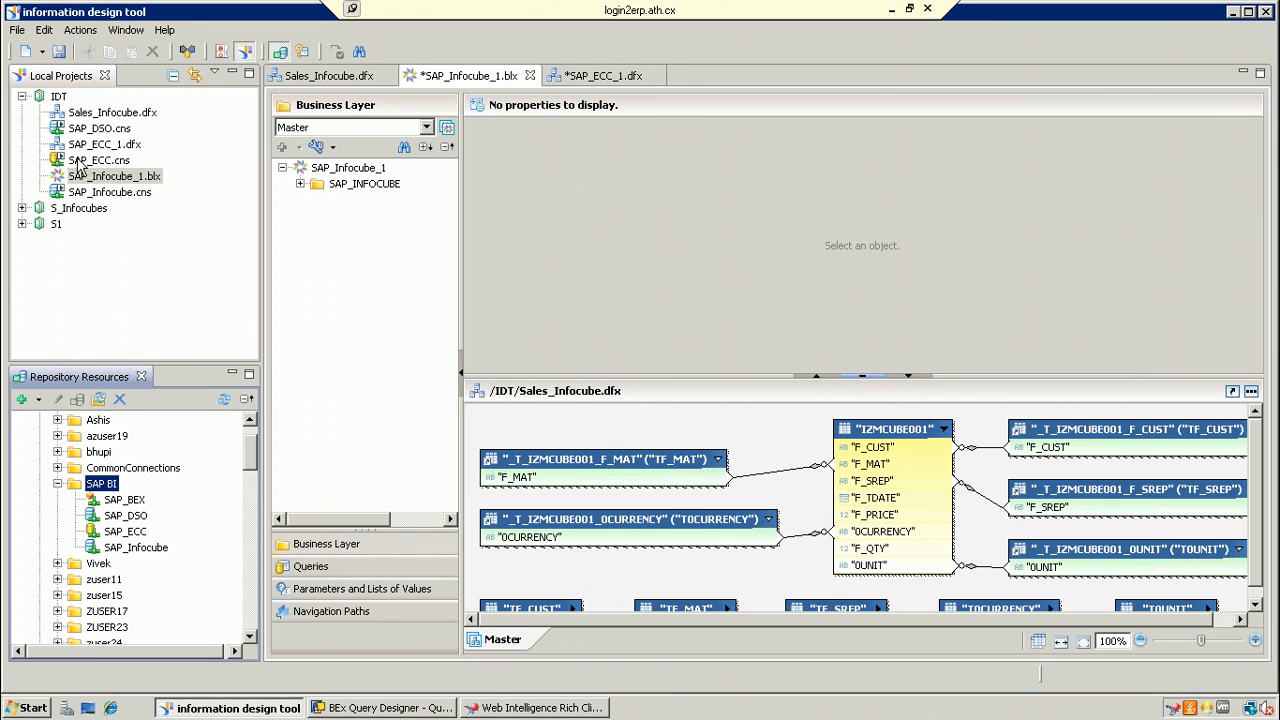
click(891, 11)
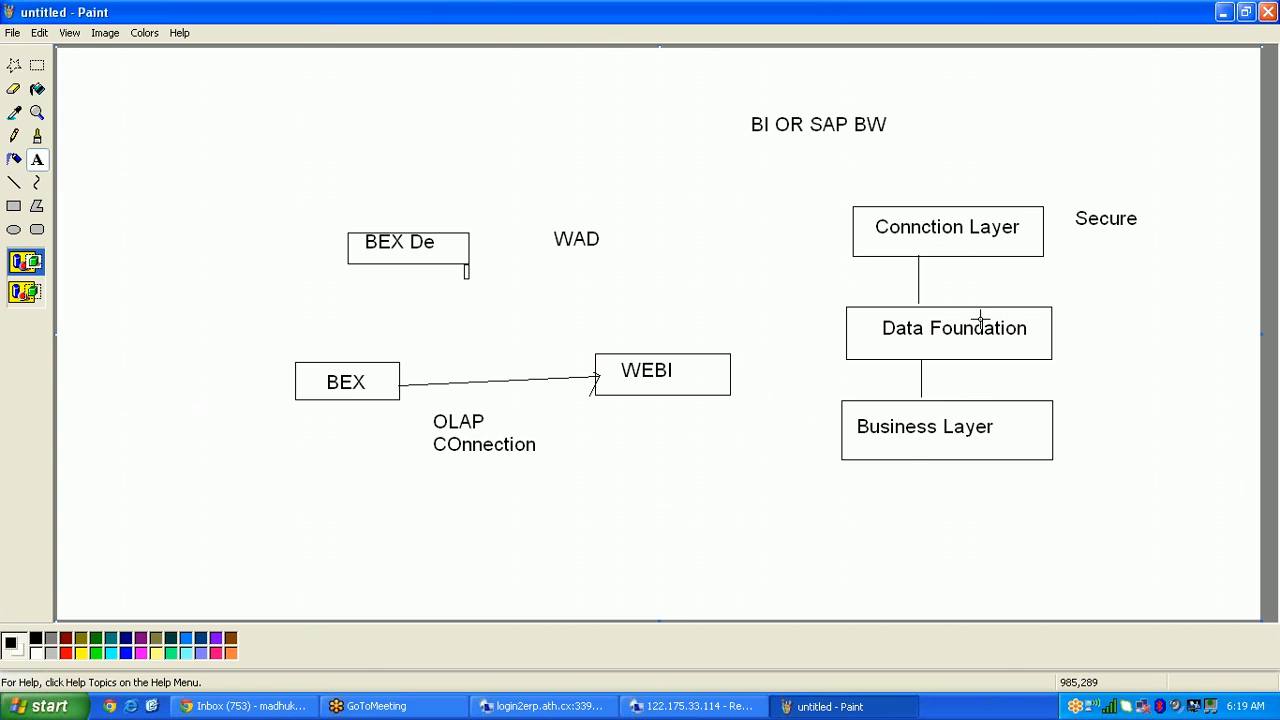
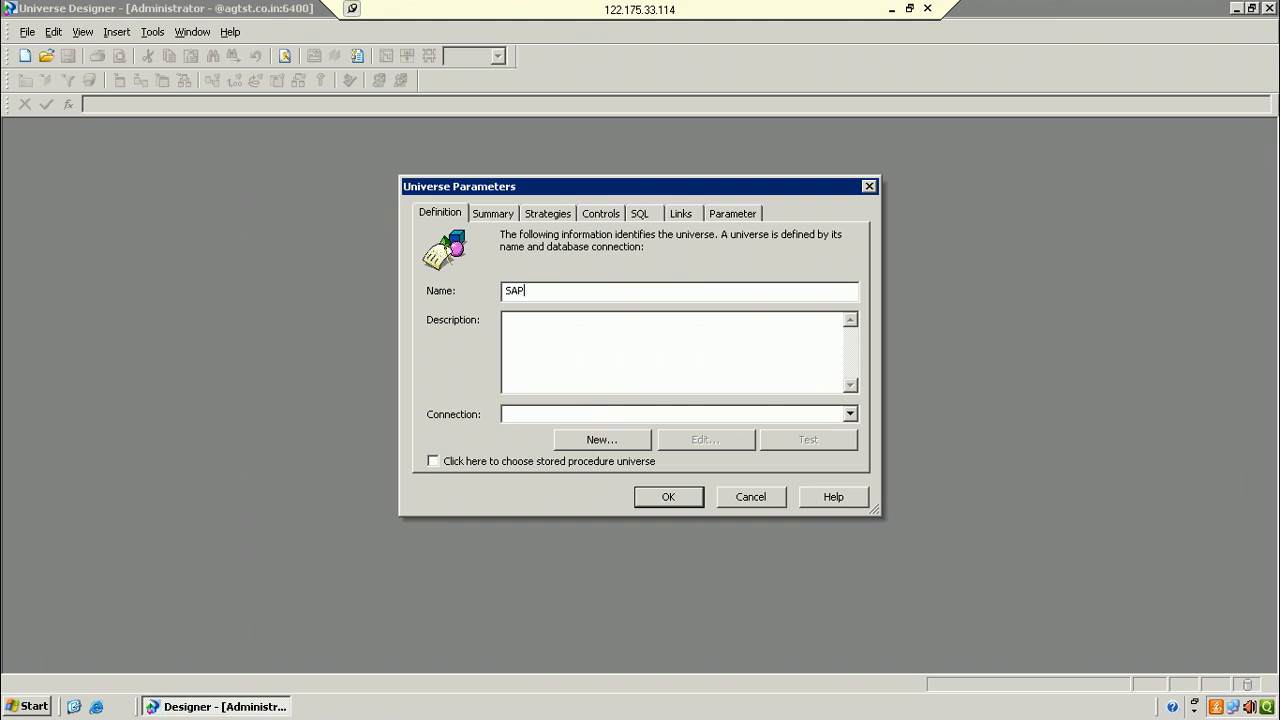
Step: Launch the New Connection Wizard for the universe named SAP
click(619, 438)
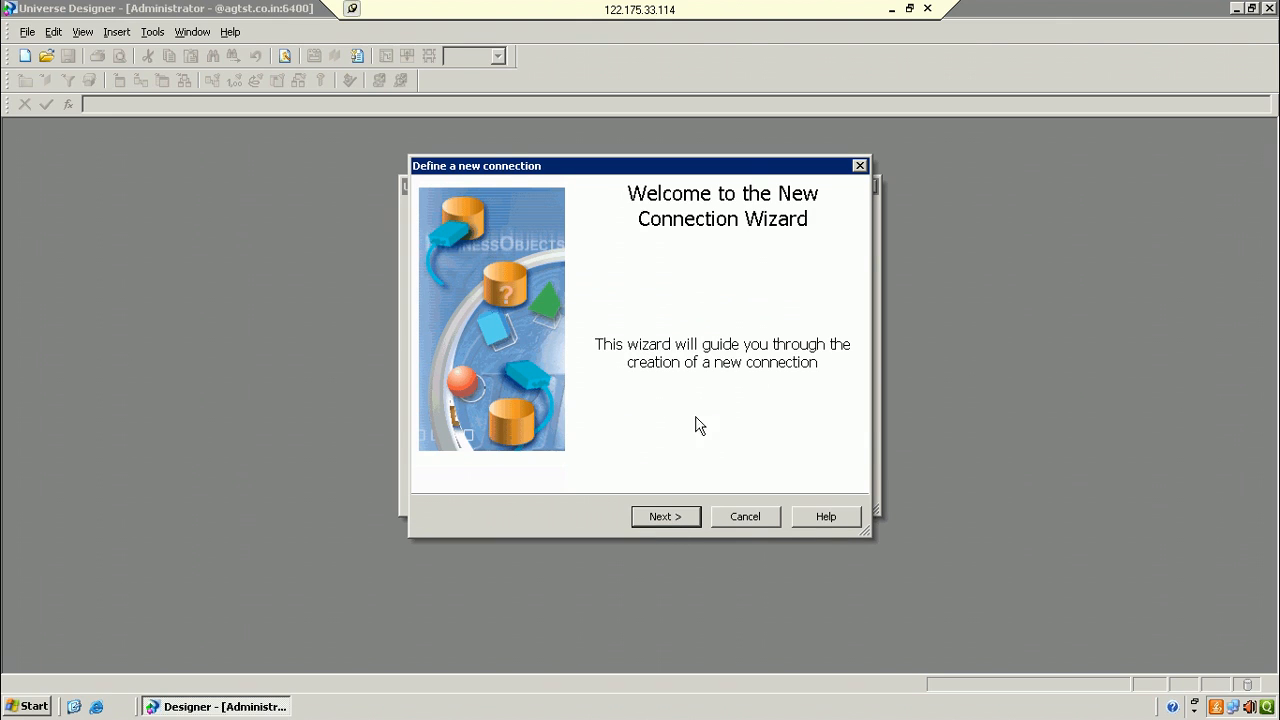
Step: Name the connection SAP and pick the SAP Client driver under SAP Business Warehouse
click(694, 519)
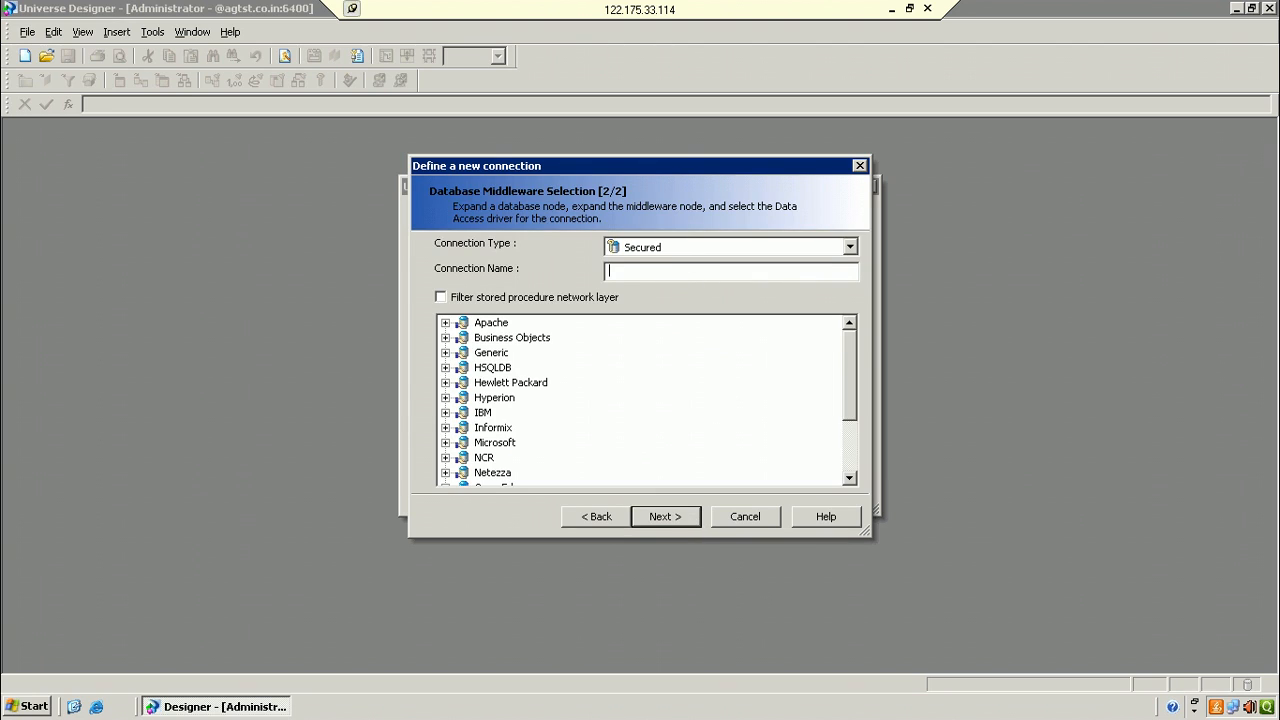
text(SAP)
click(852, 464)
click(446, 428)
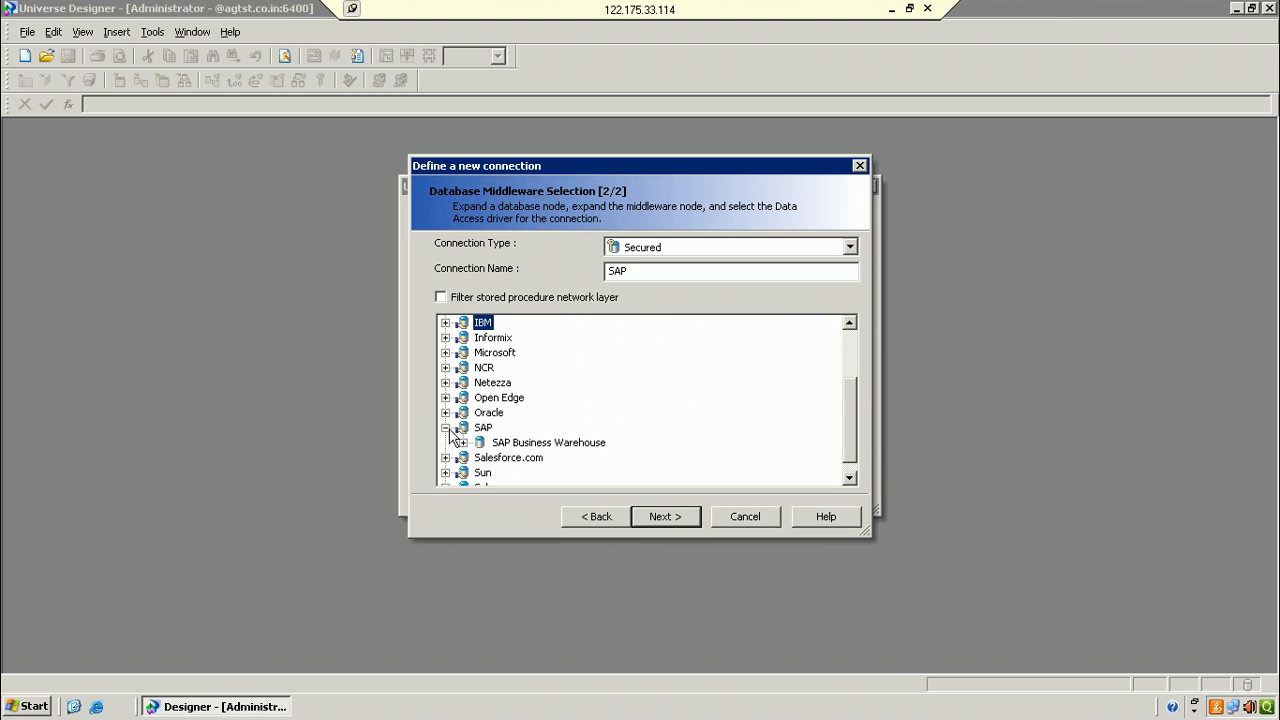
click(528, 442)
click(463, 442)
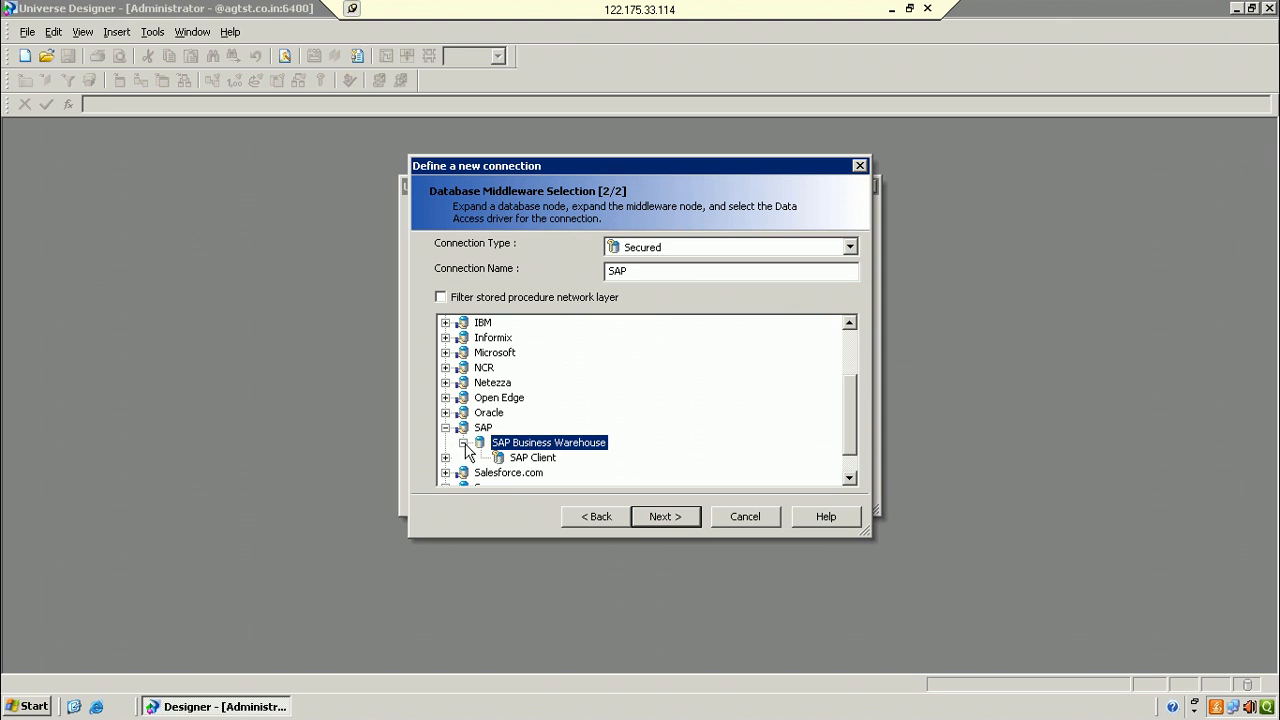
click(545, 459)
Step: Rename the duplicate connection to SAP_1111 and continue to Login Parameters
click(692, 522)
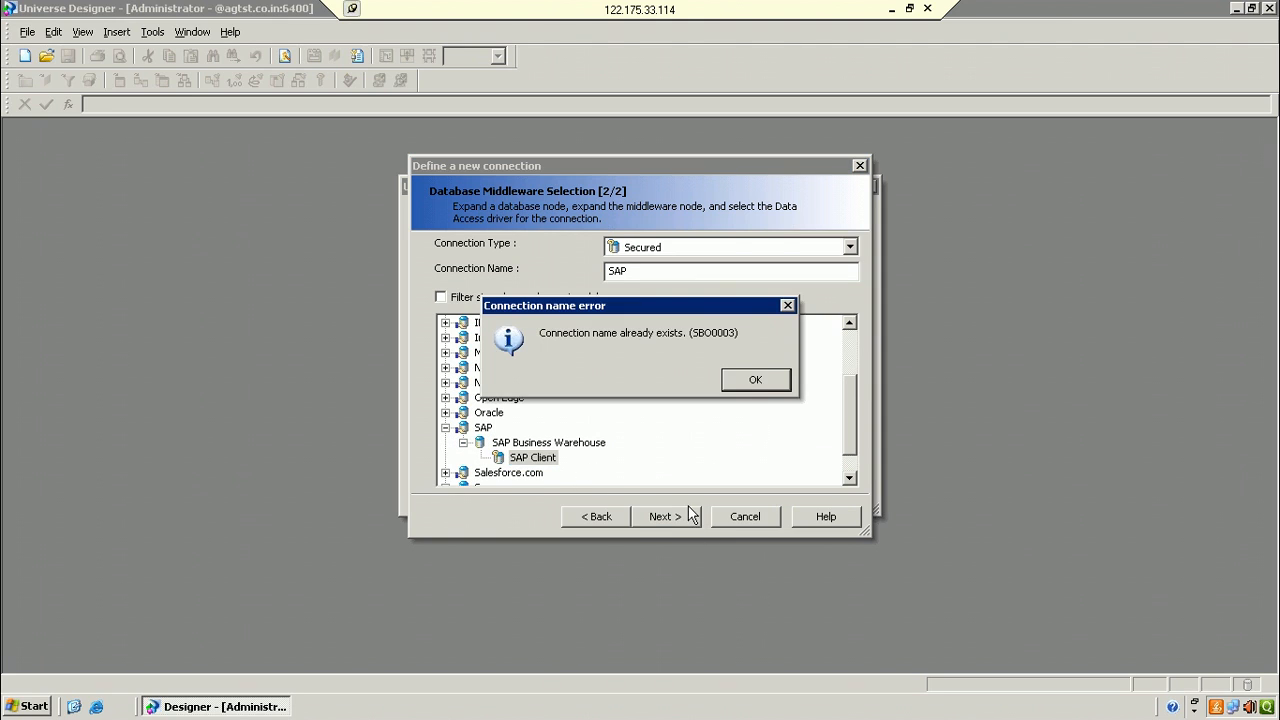
click(765, 386)
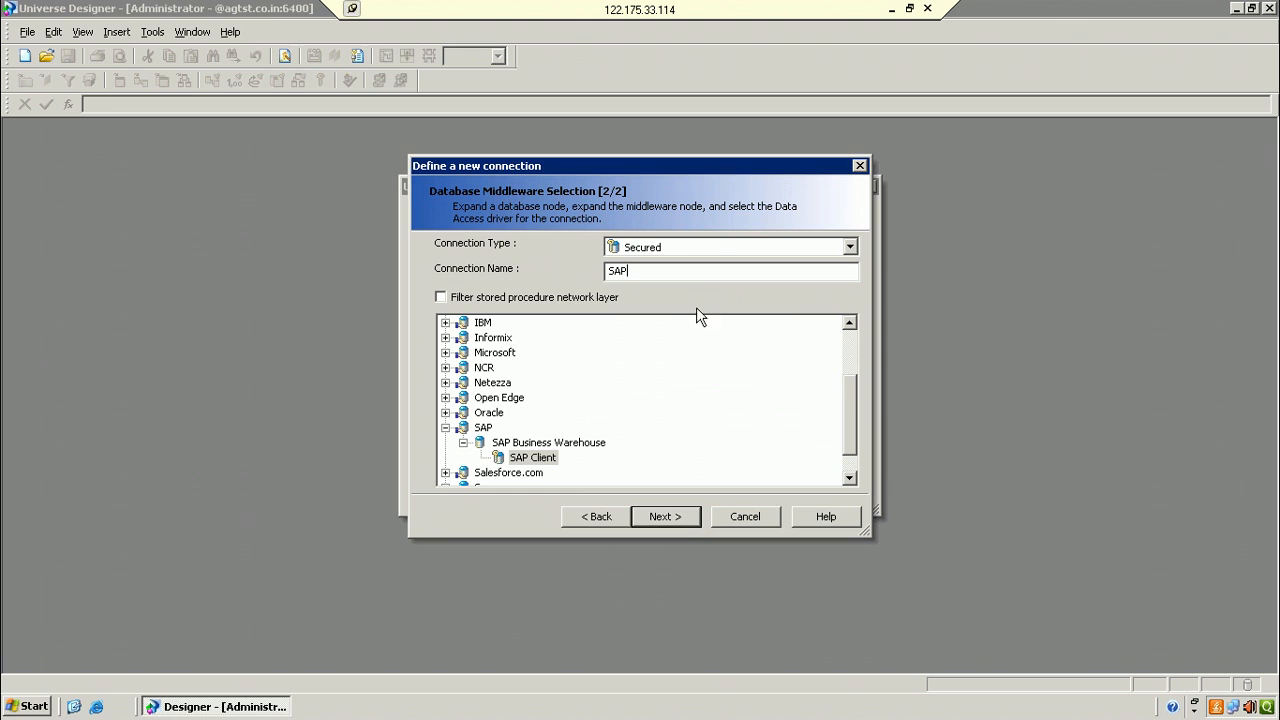
text(_1111)
click(681, 517)
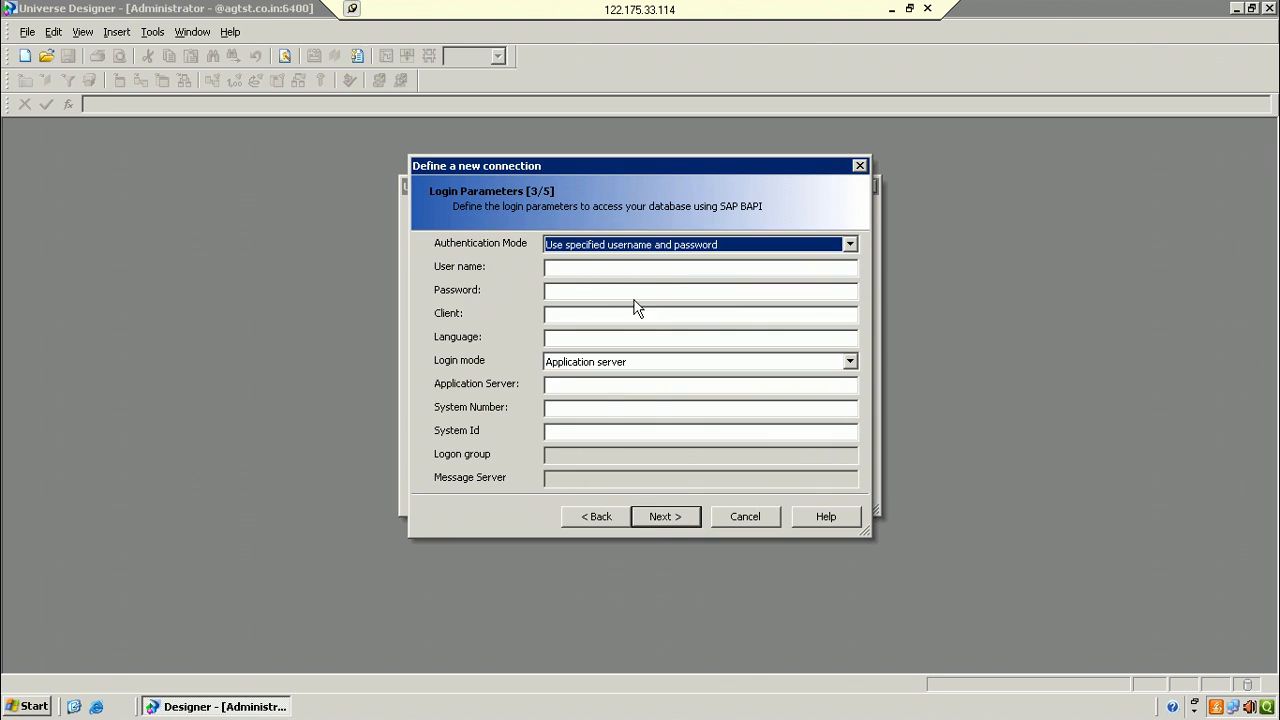
Step: Enter the SAP user name and account password on the Login Parameters page
click(618, 272)
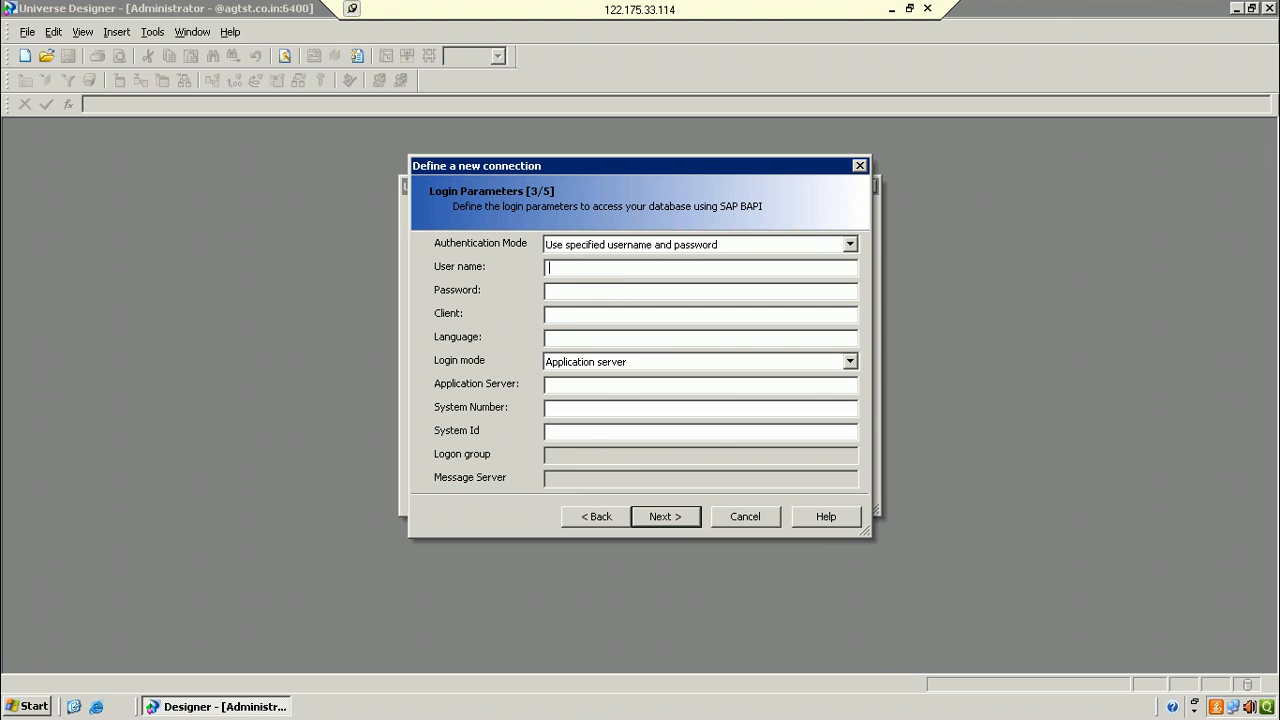
text(adminis)
key(BackSpace)
key(BackSpace)
key(BackSpace)
key(BackSpace)
key(BackSpace)
key(BackSpace)
key(BackSpace)
text(m)
click(619, 289)
text(******)
text(0)
Step: Set application server 122.175.33.114, system number 01 and system ID bi7, then continue
click(600, 384)
text(122.175)
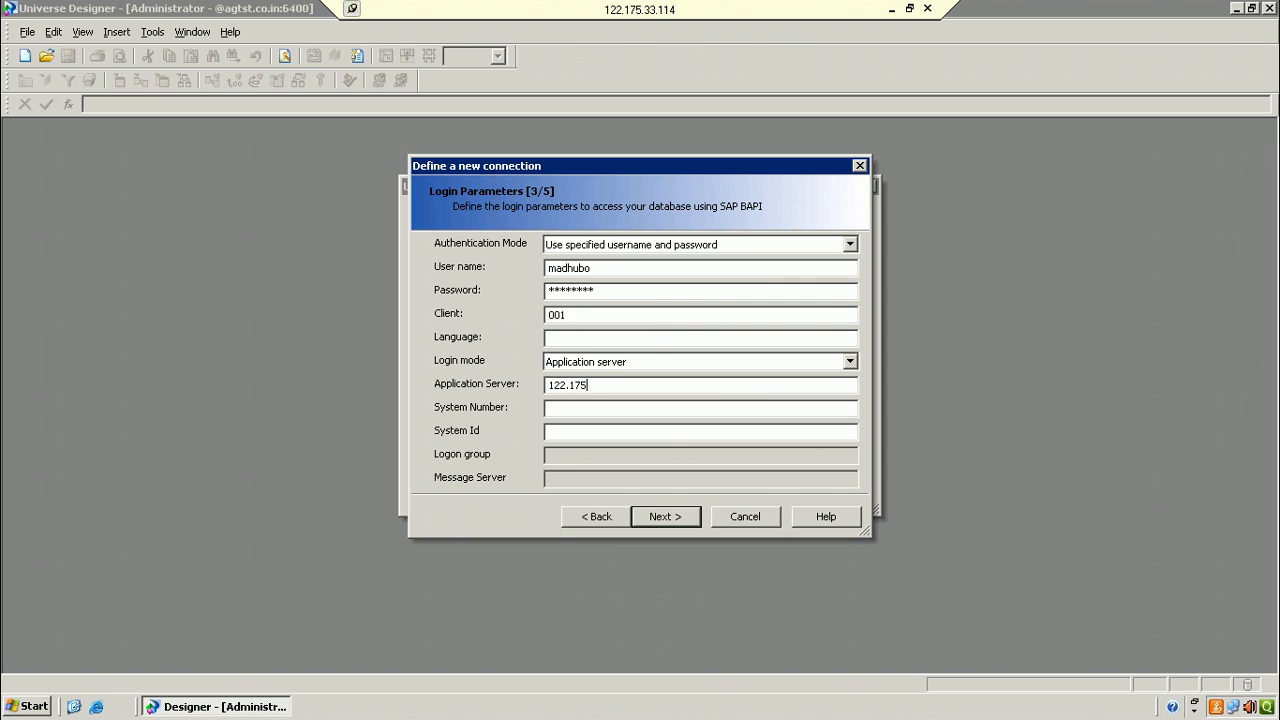
text(.33.1)
text(14)
text(01)
text(bi7)
click(679, 518)
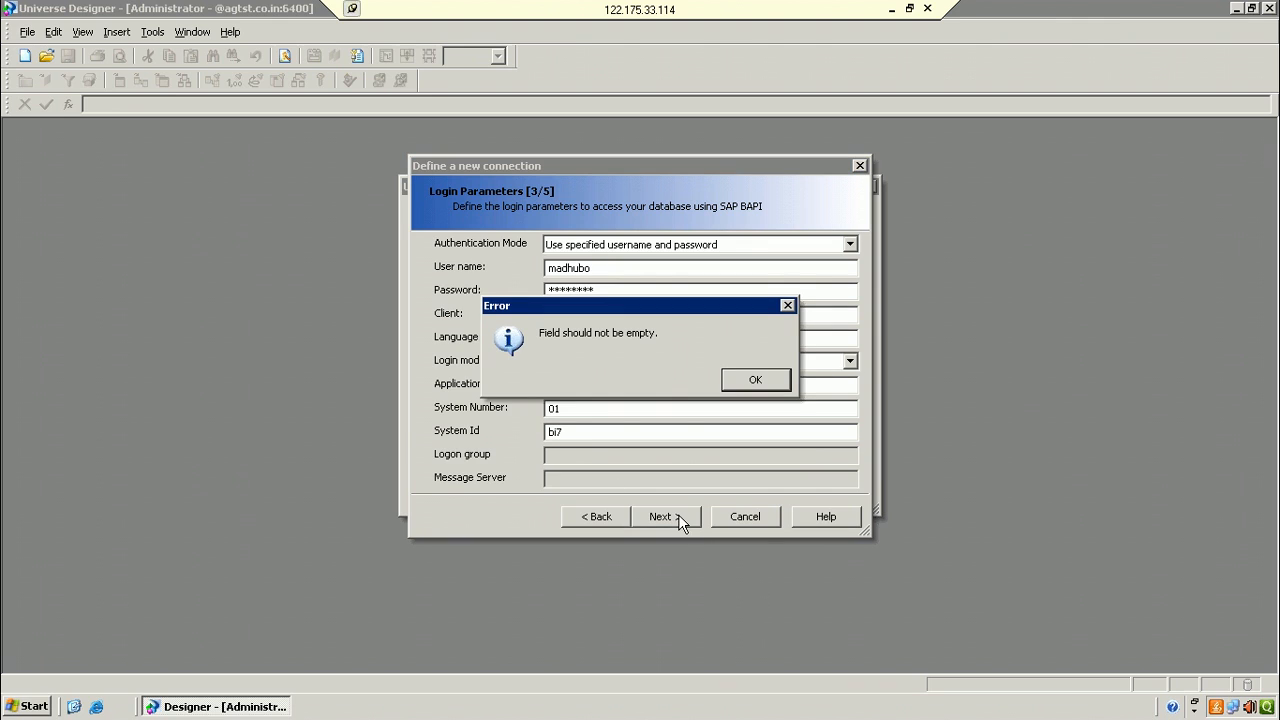
click(758, 373)
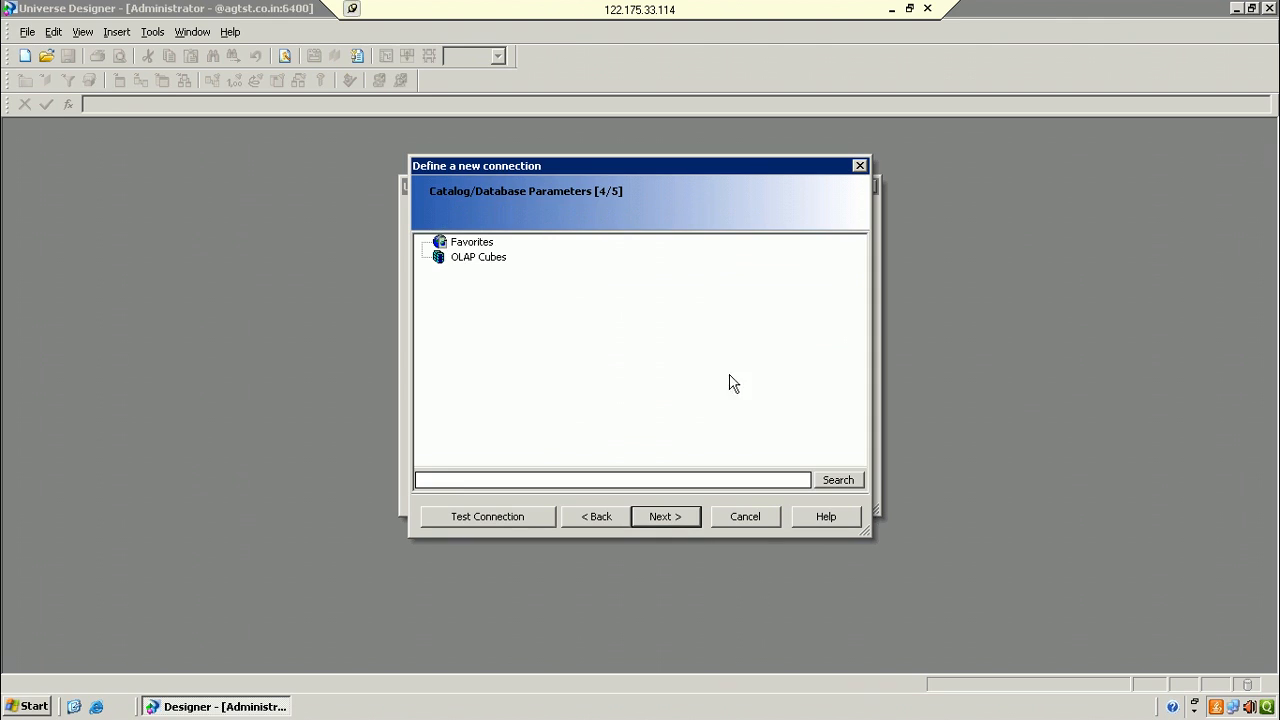
Step: Select the OLAP Cubes catalog and try to continue, dismissing the required-field error
click(490, 263)
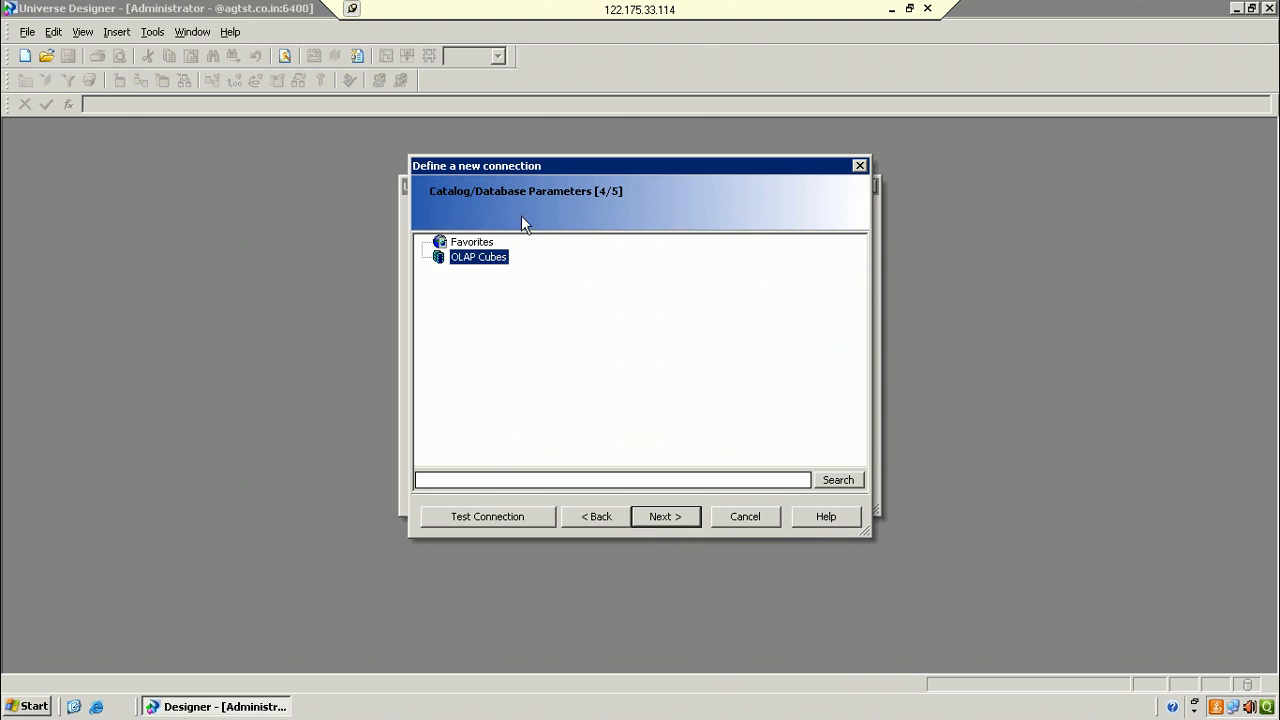
click(472, 247)
click(476, 262)
click(690, 518)
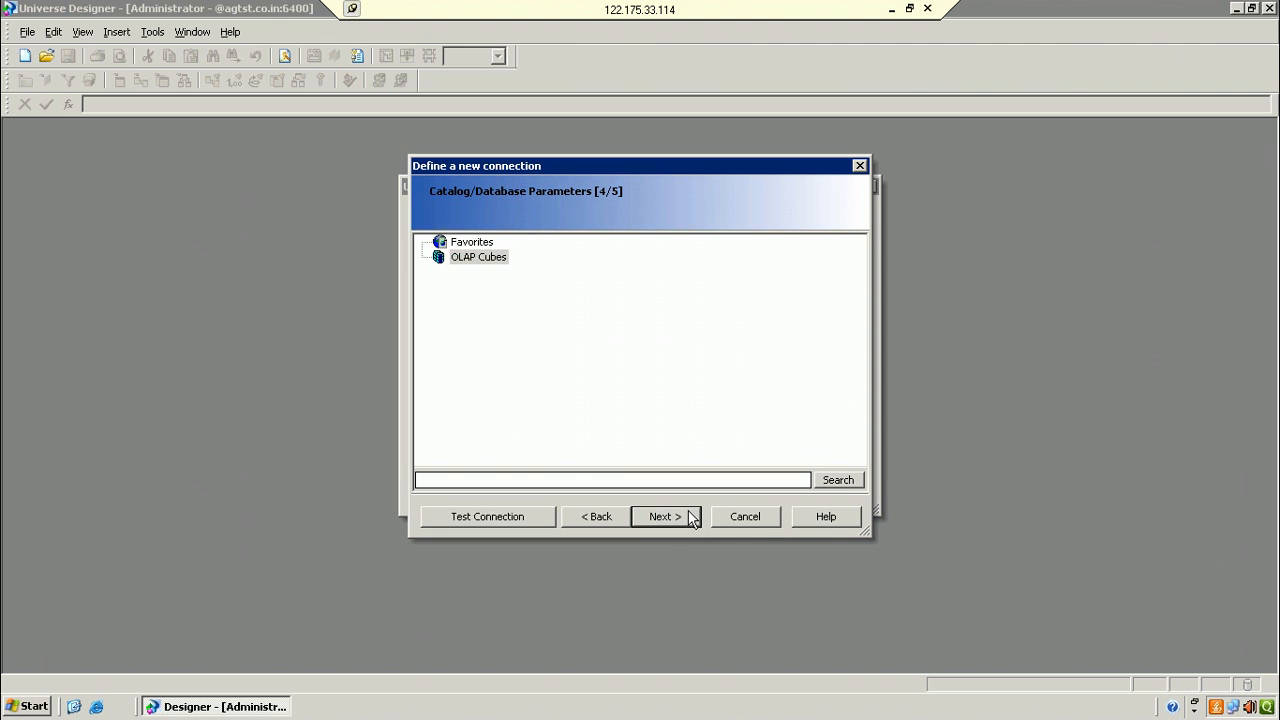
click(755, 380)
Step: Cancel the connection wizard and Universe Parameters, then minimise the remote session
click(771, 510)
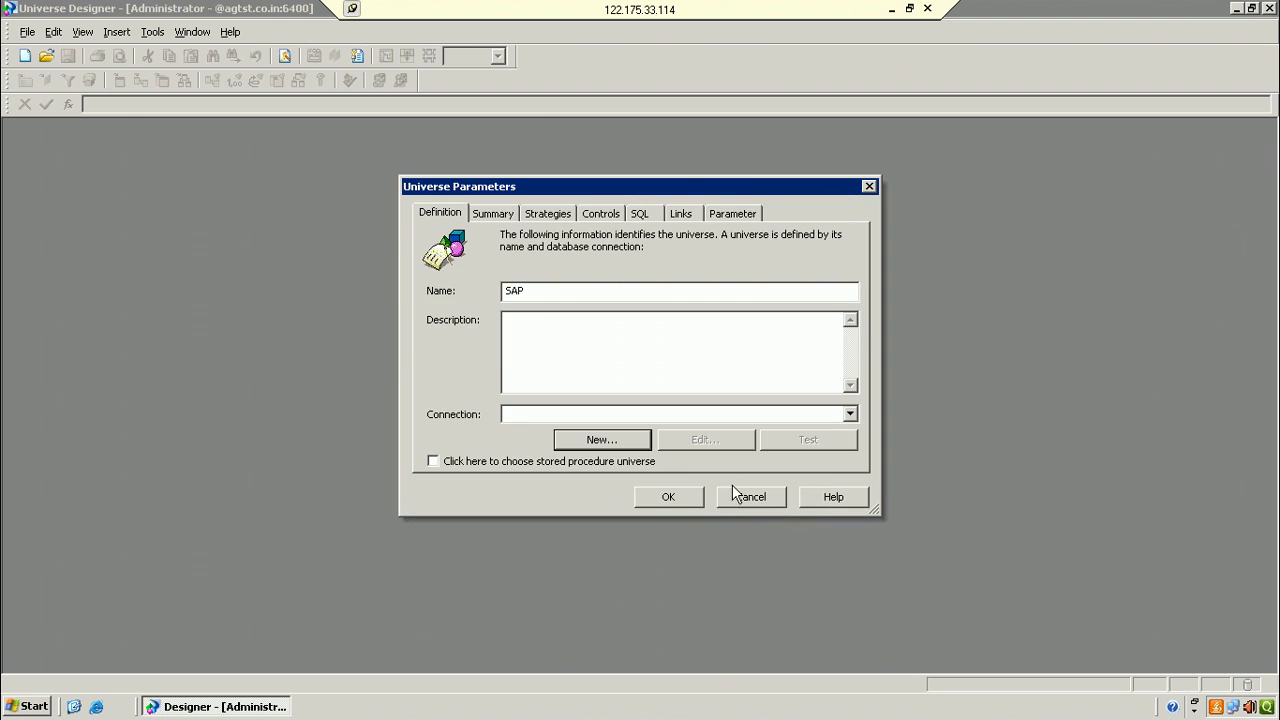
click(749, 497)
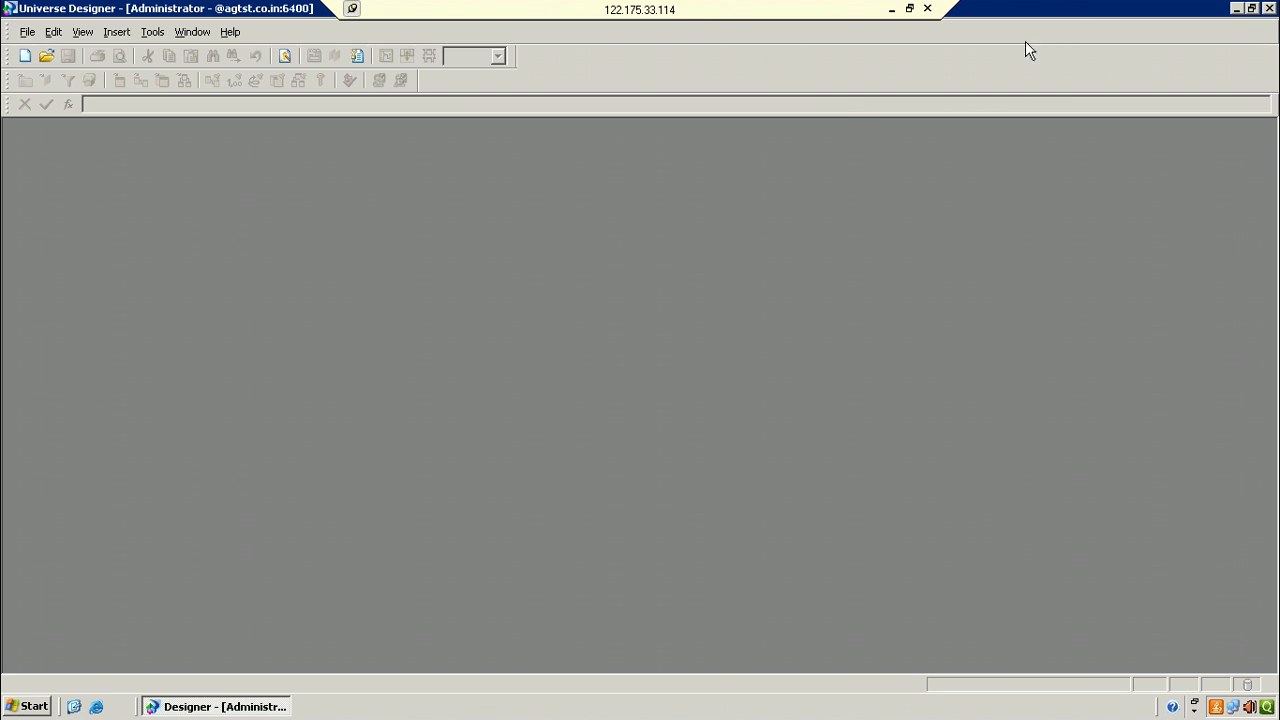
click(891, 12)
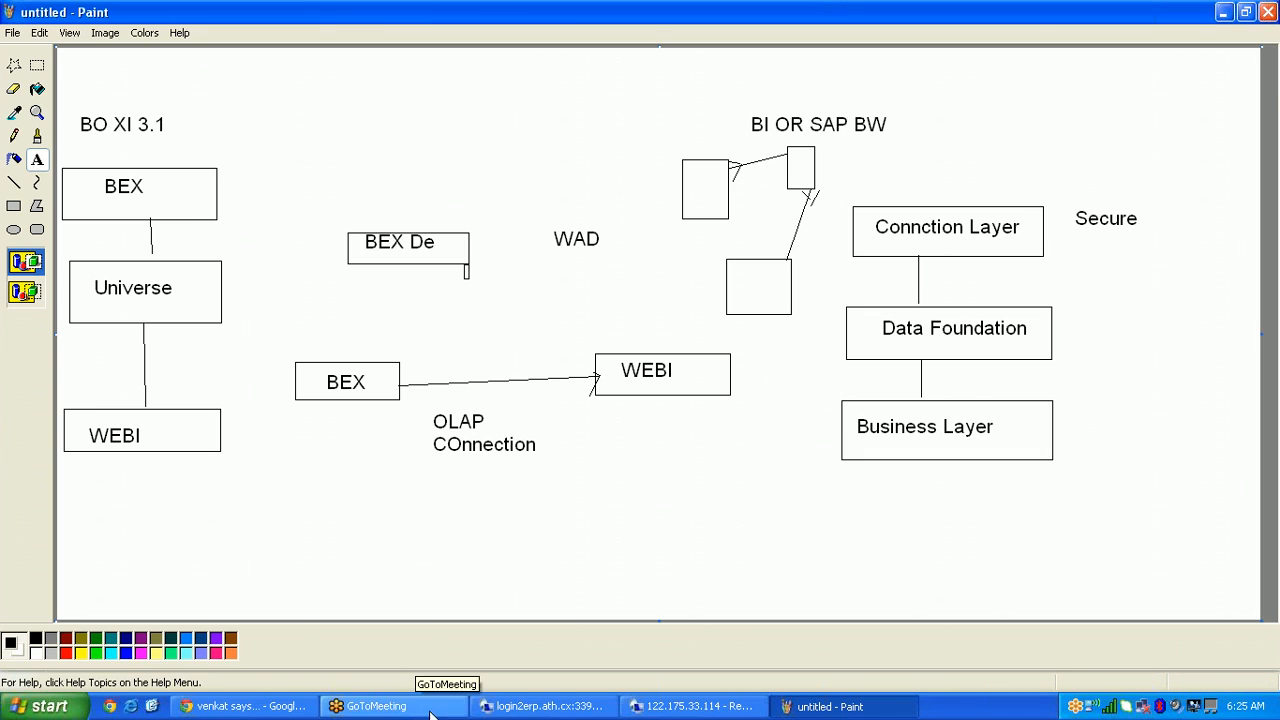
Step: Minimise Information Design Tool and log in to Universe Design Tool from its desktop icon
click(540, 706)
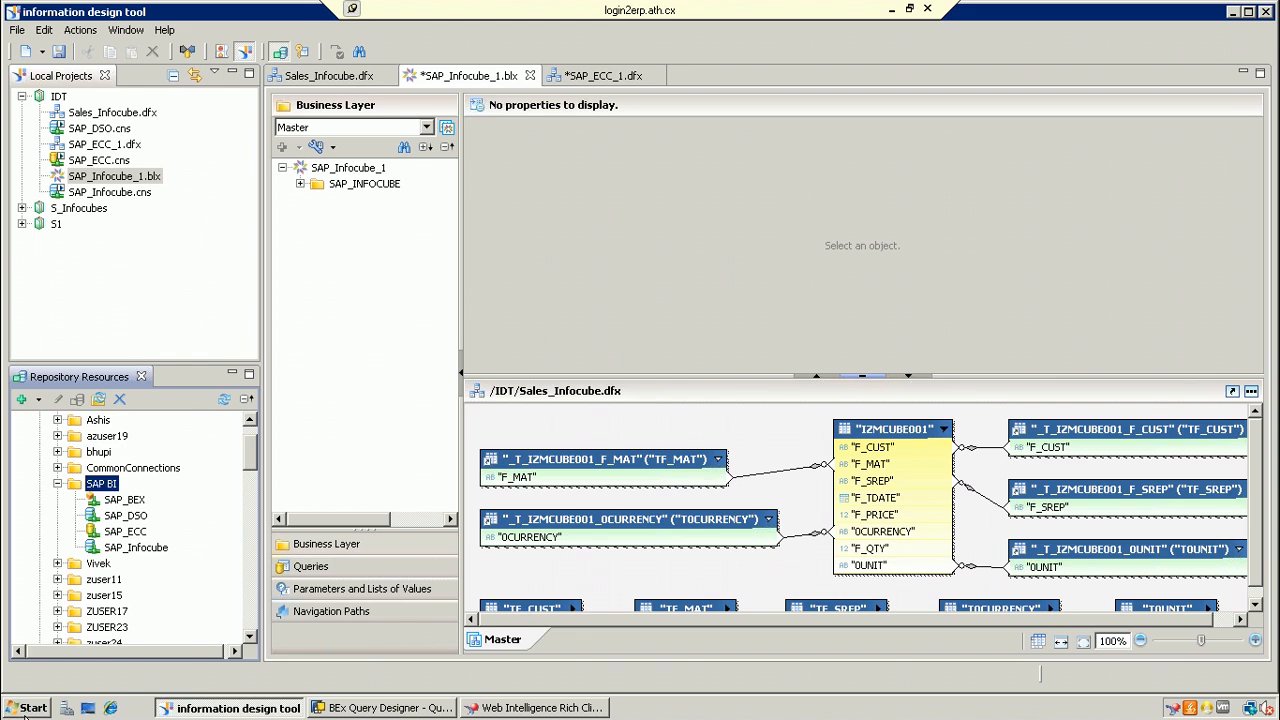
click(28, 708)
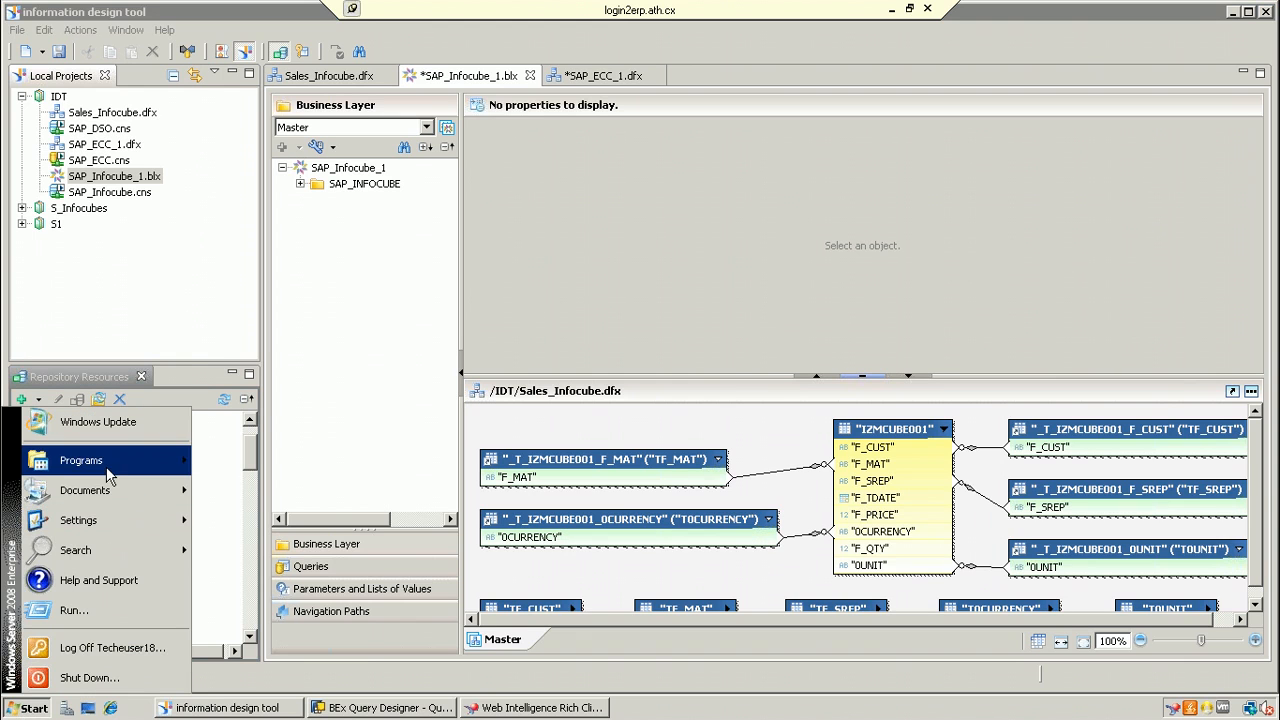
click(609, 305)
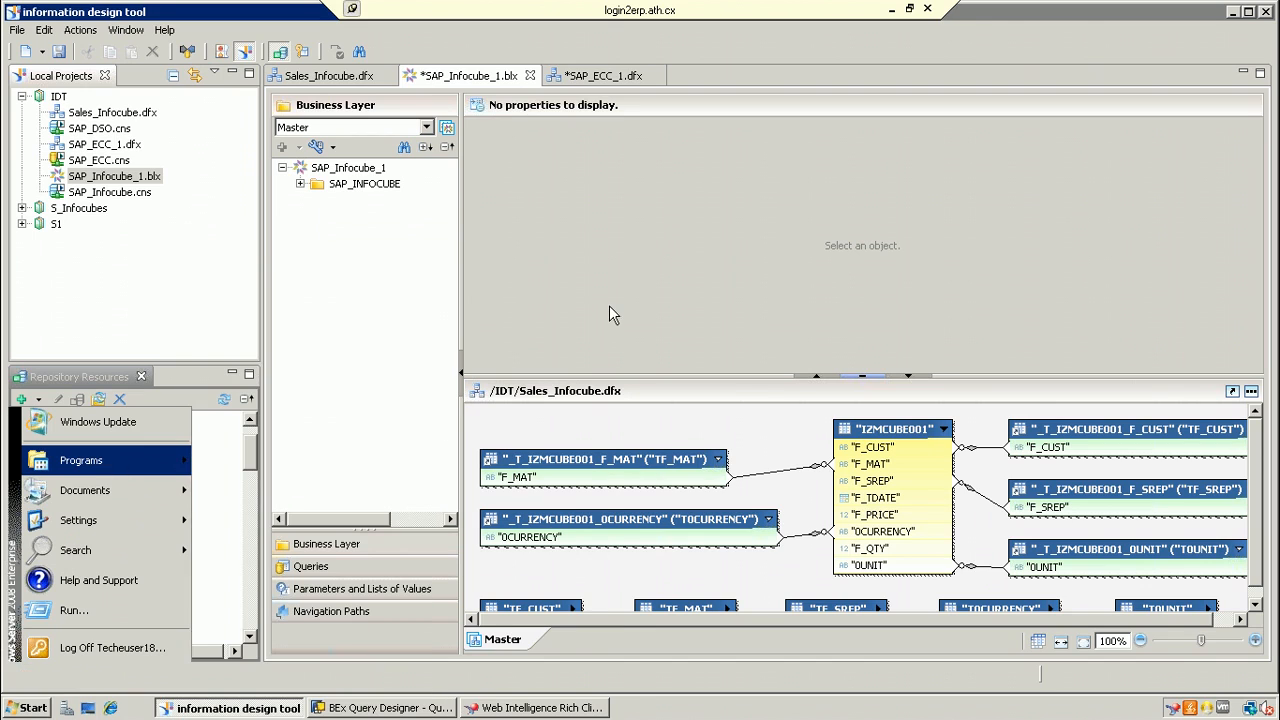
click(1233, 12)
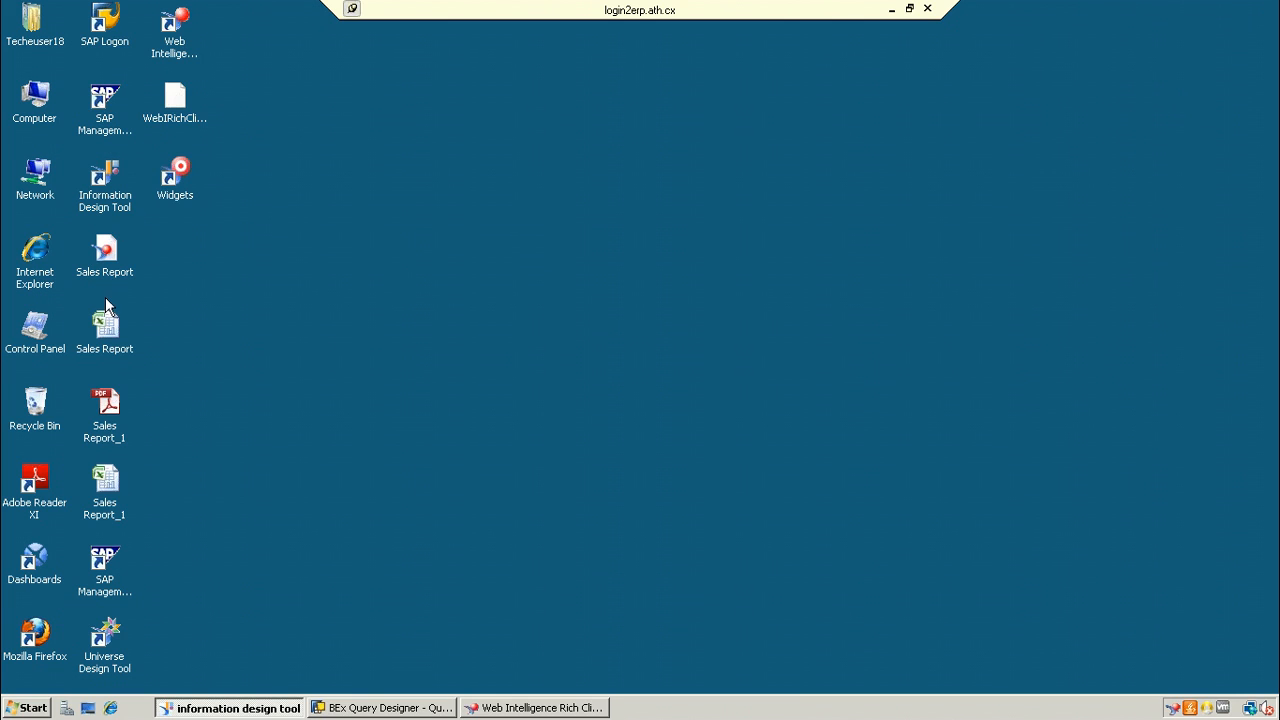
double_click(108, 638)
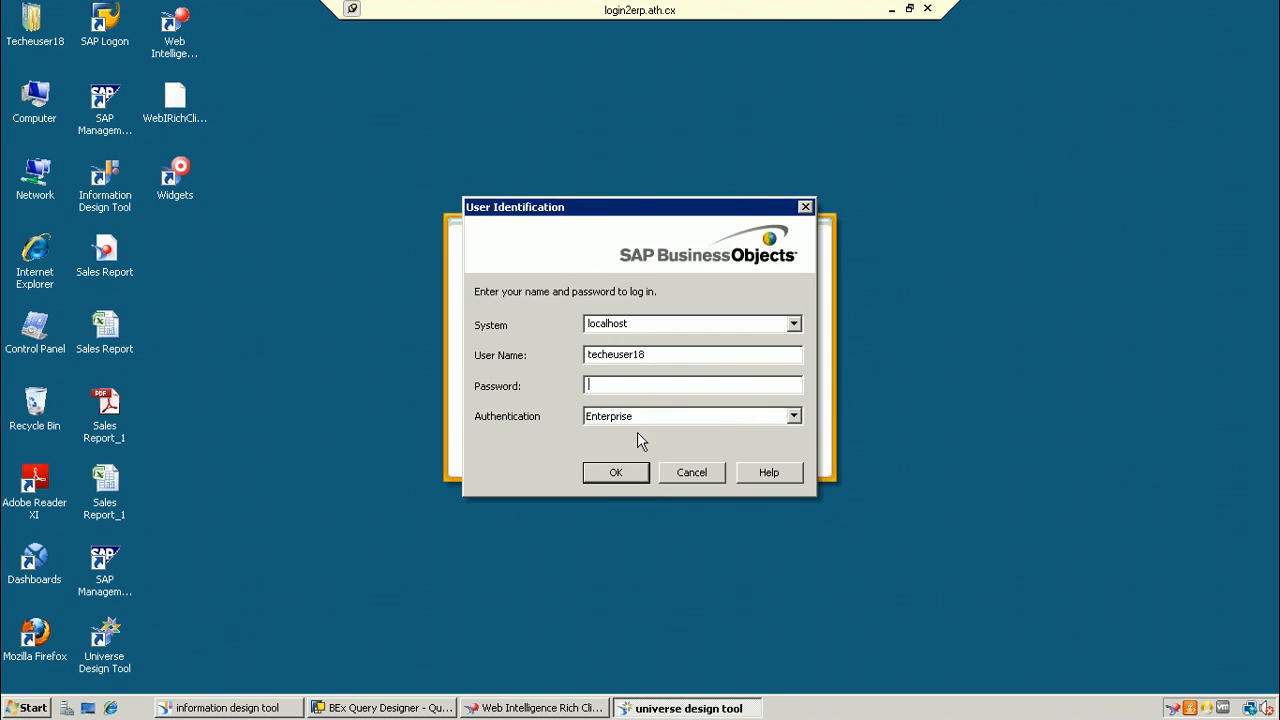
text(*********)
key(Return)
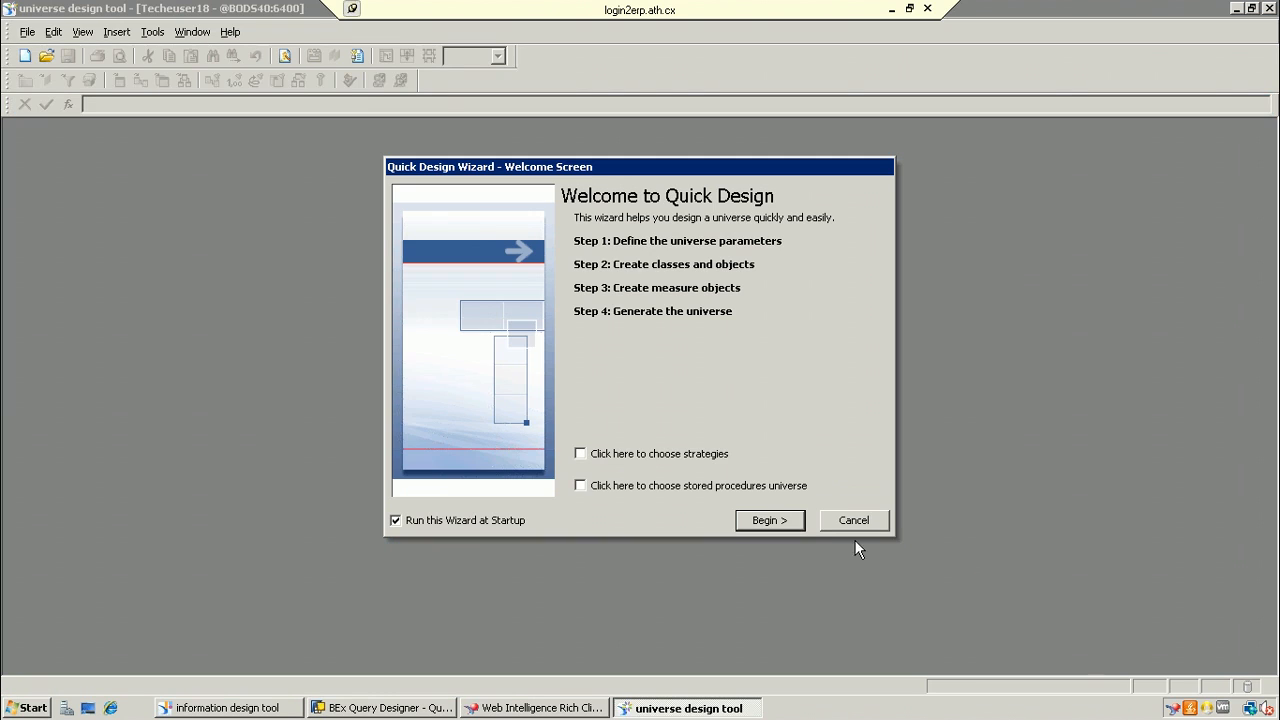
Step: Close the Quick Design wizard and create a new universe from the File menu
click(853, 521)
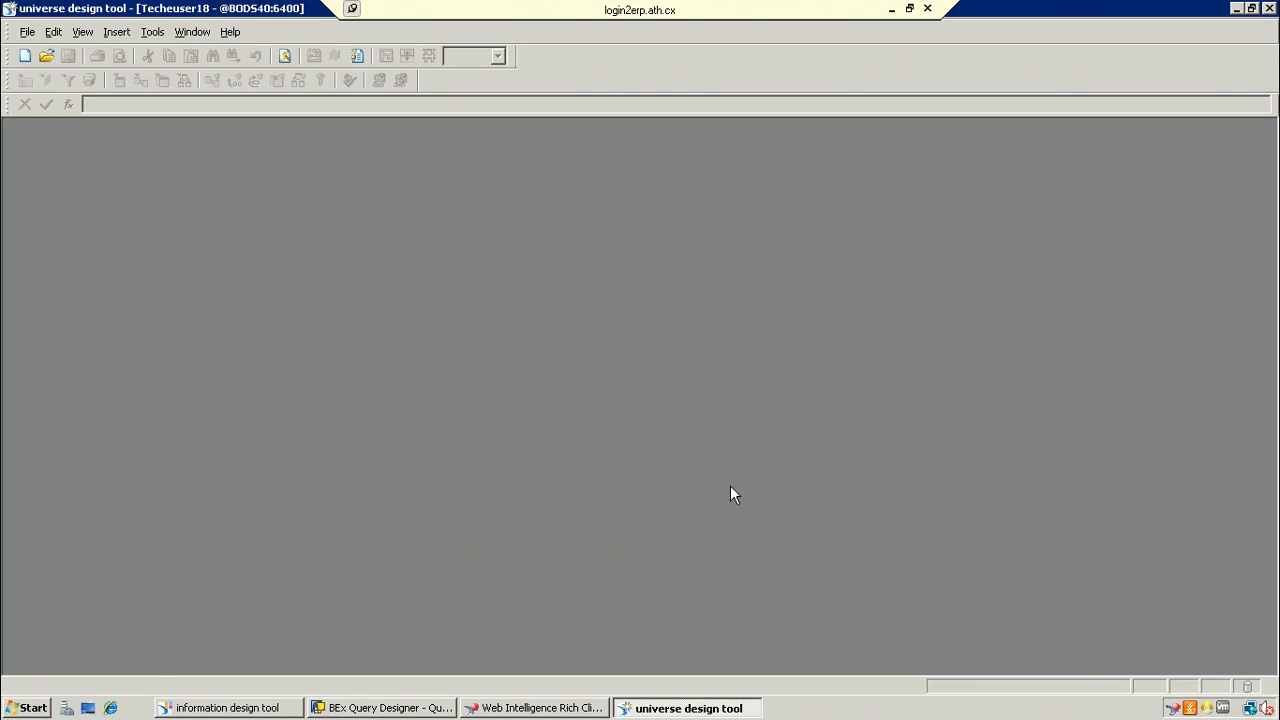
click(29, 34)
mouse_move(82, 33)
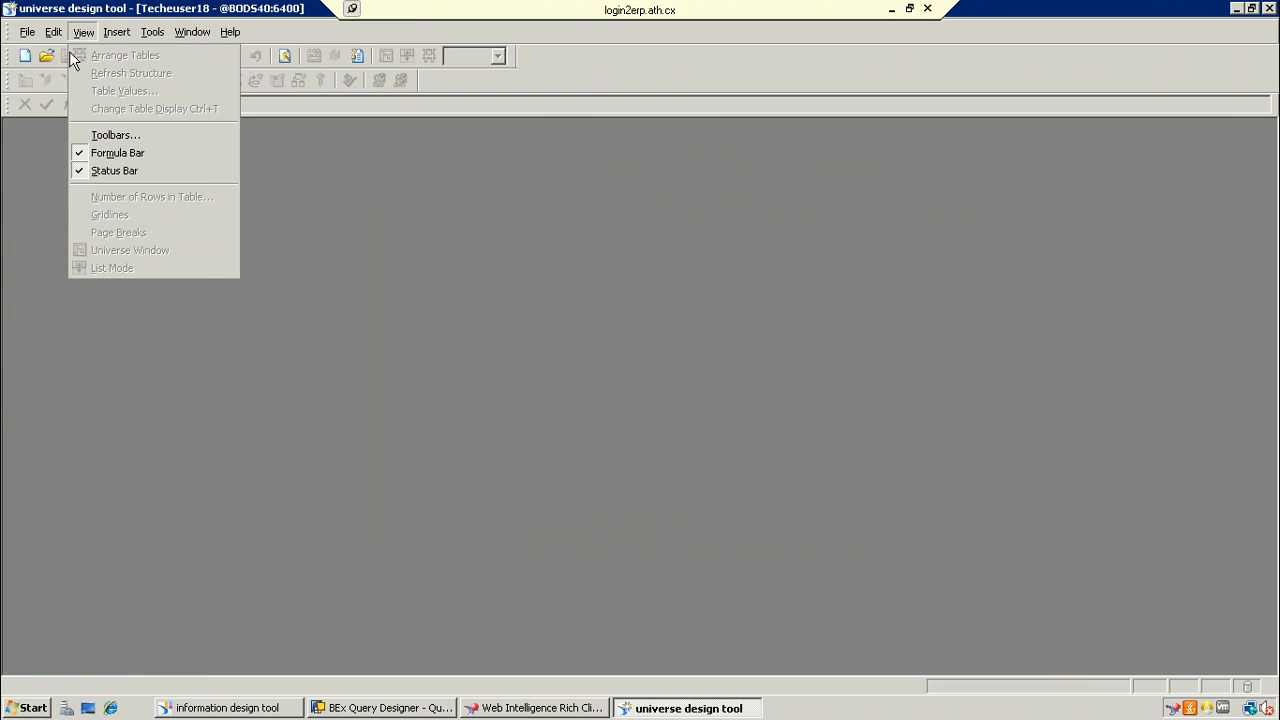
click(38, 48)
click(29, 33)
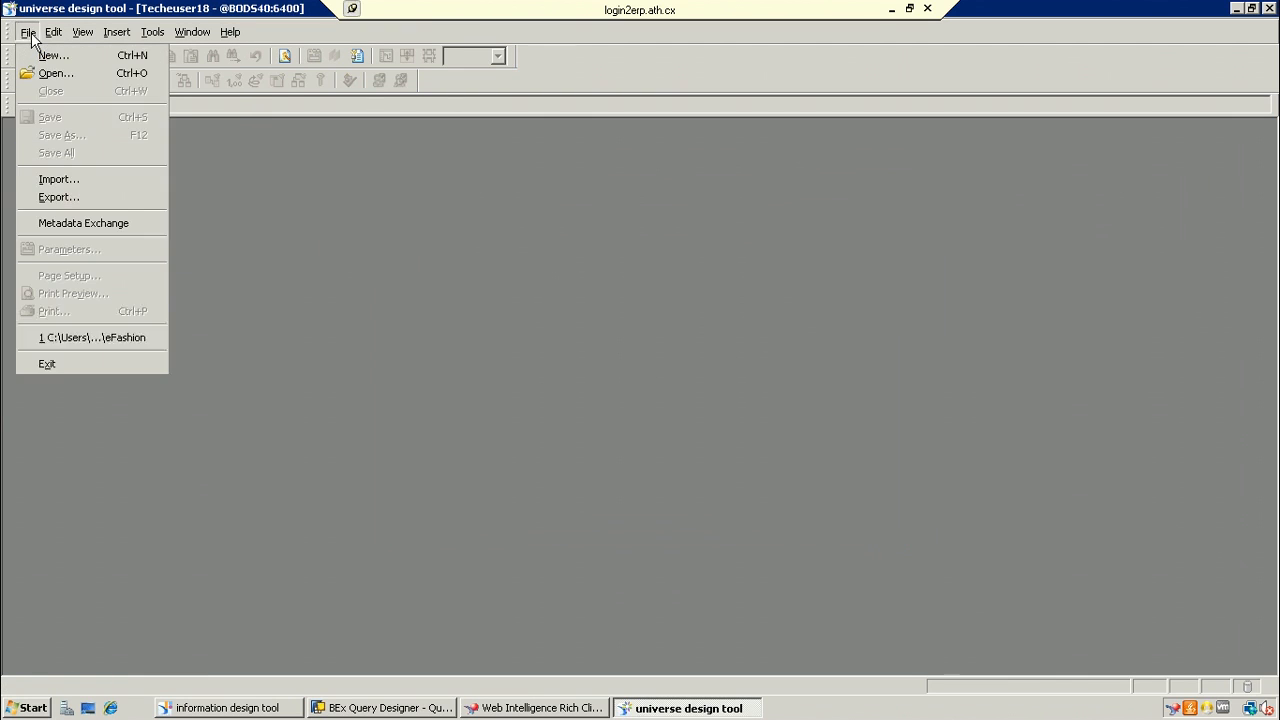
click(29, 34)
click(29, 34)
click(40, 55)
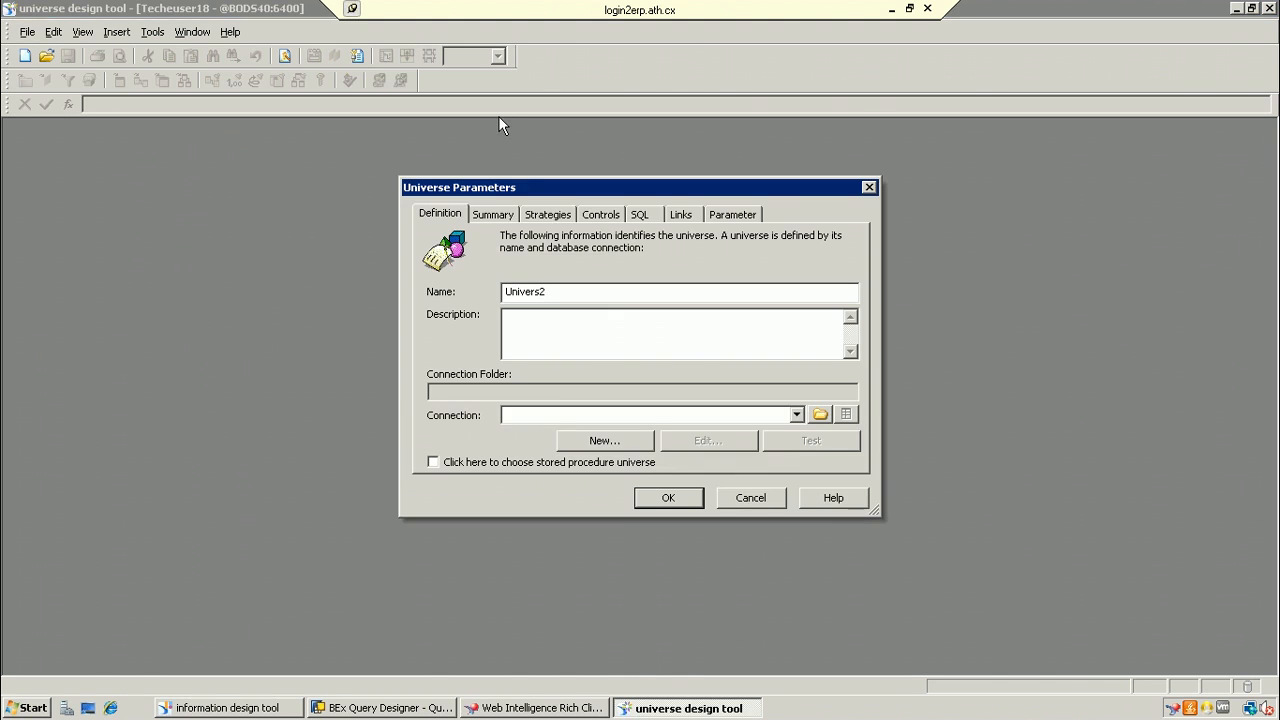
Step: Start a new connection named SSS_Sa in the connection wizard
click(604, 440)
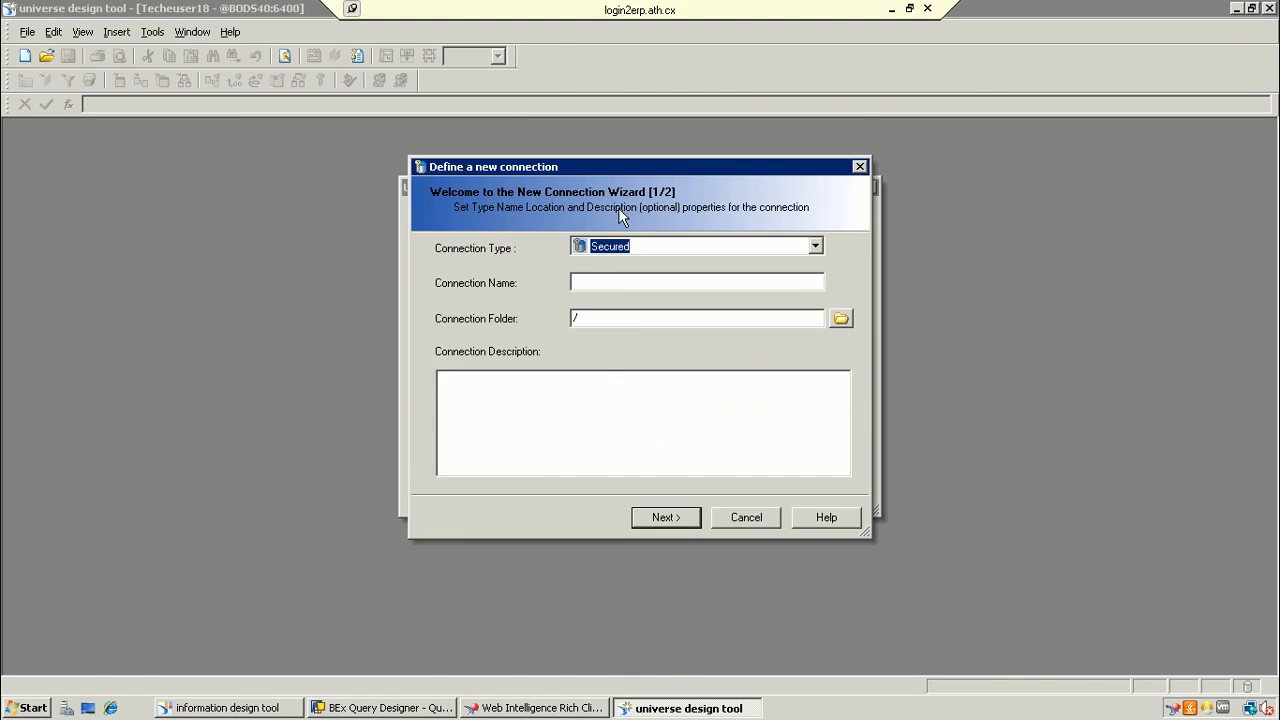
click(626, 284)
text(SSS_Sa)
click(666, 517)
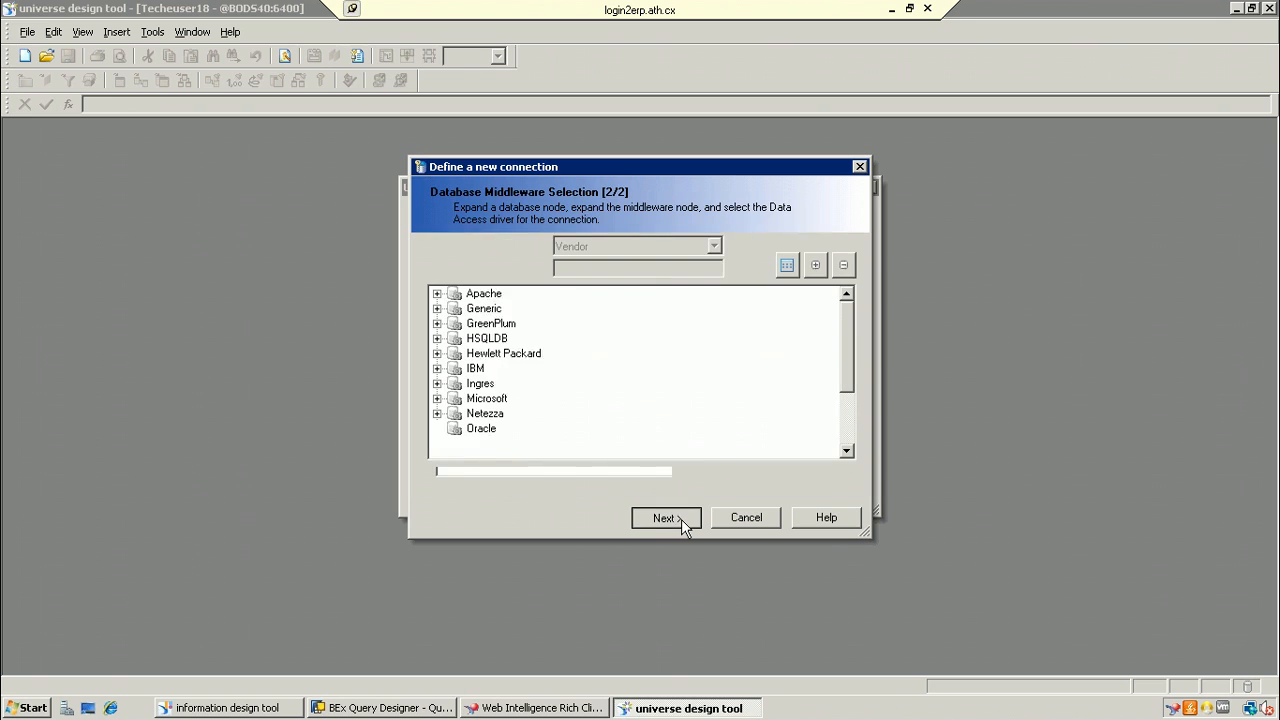
click(684, 517)
click(740, 388)
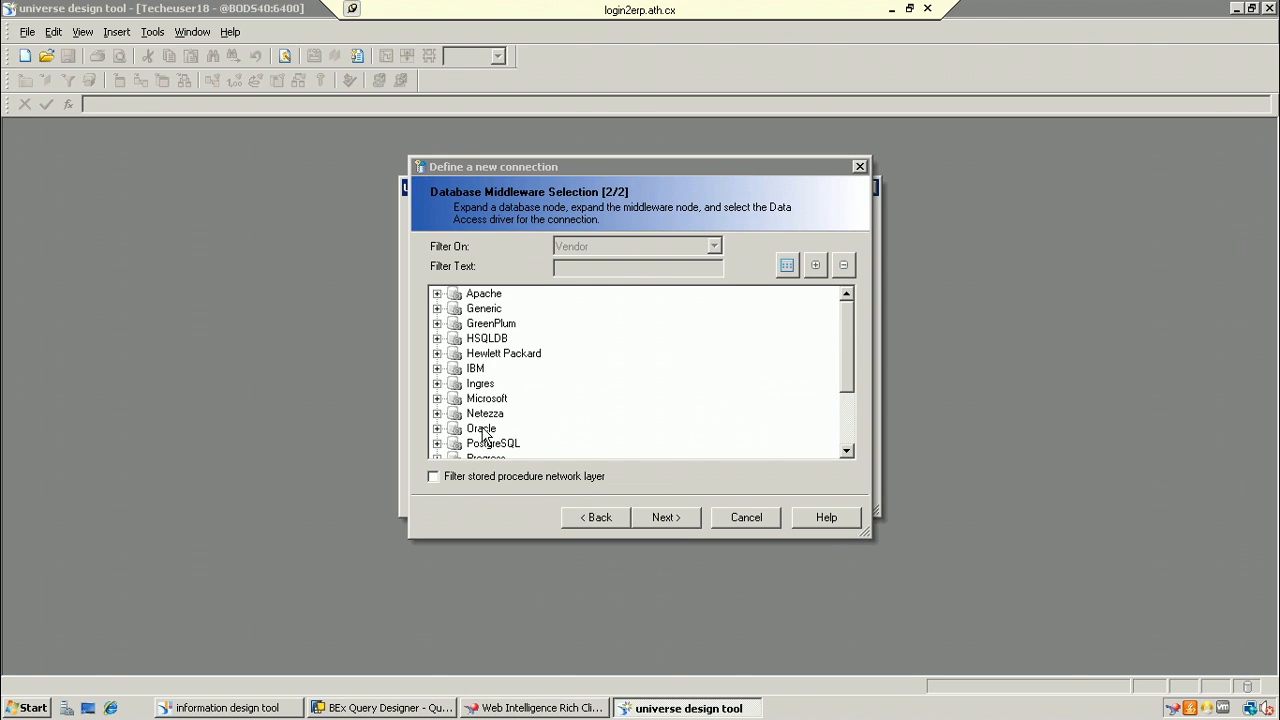
Step: Choose the SAP Client driver under SAP > SAP Business Warehouse and advance to login parameters
click(847, 416)
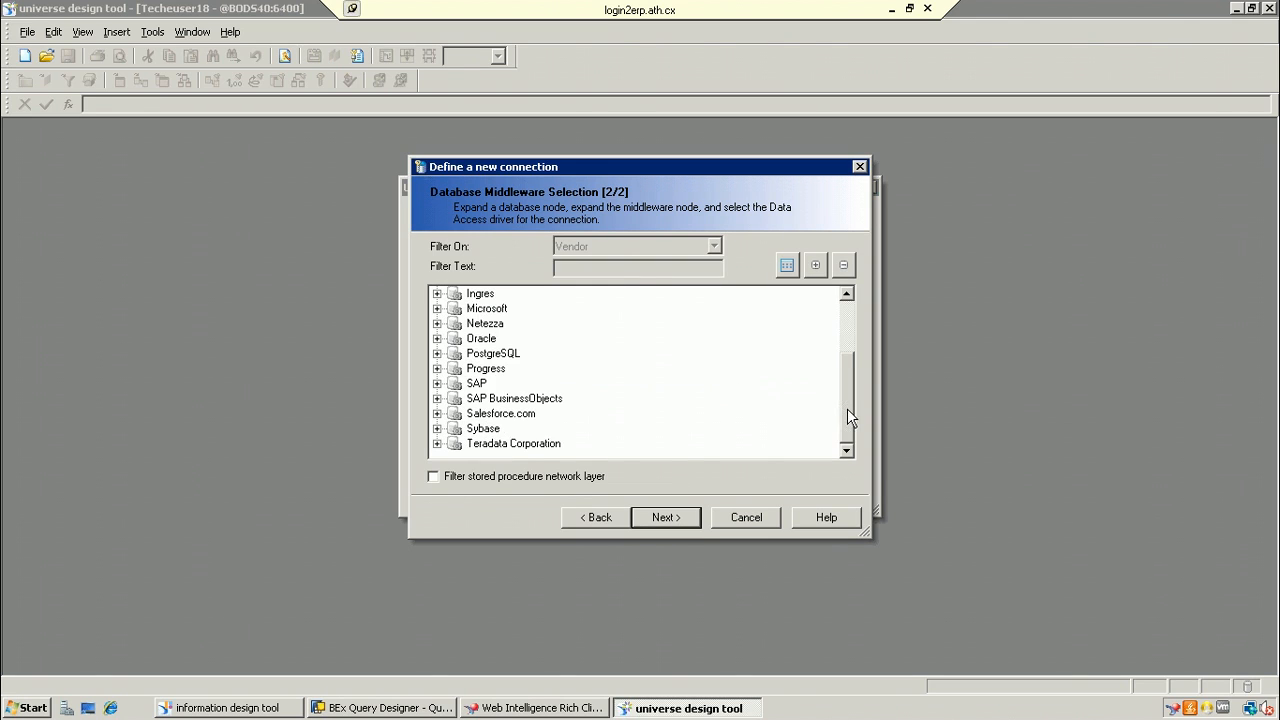
click(437, 383)
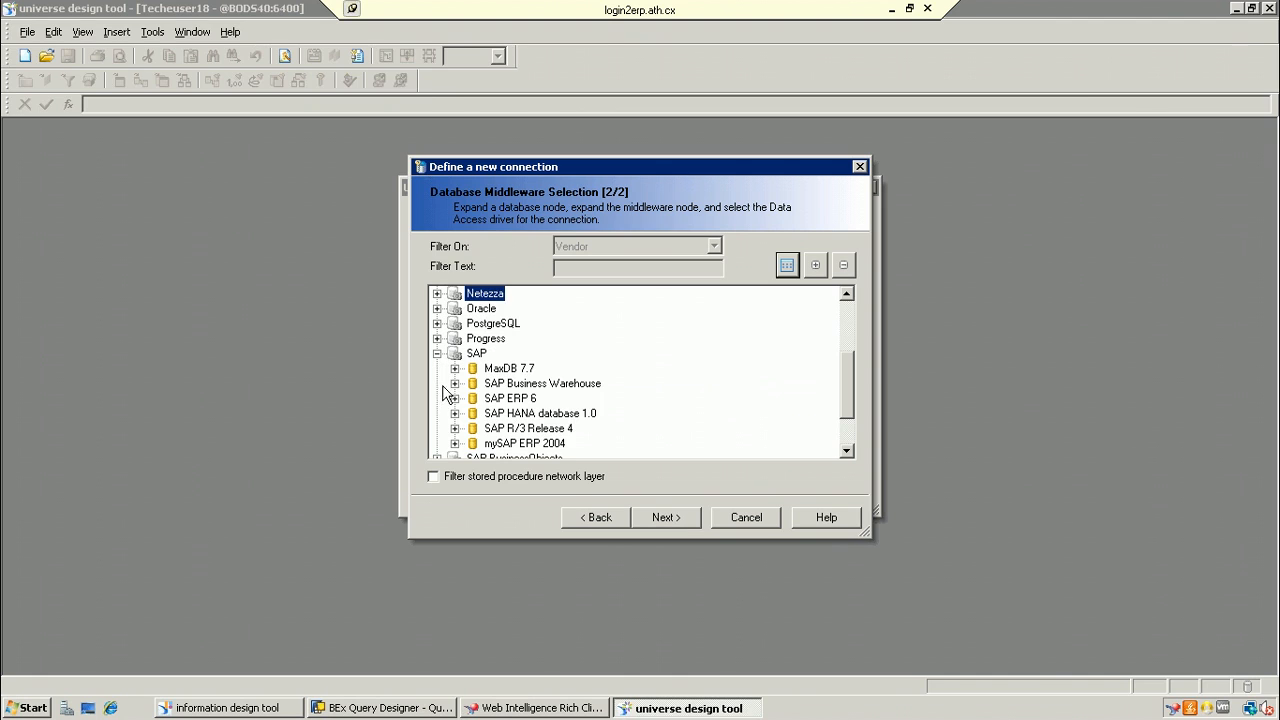
click(455, 383)
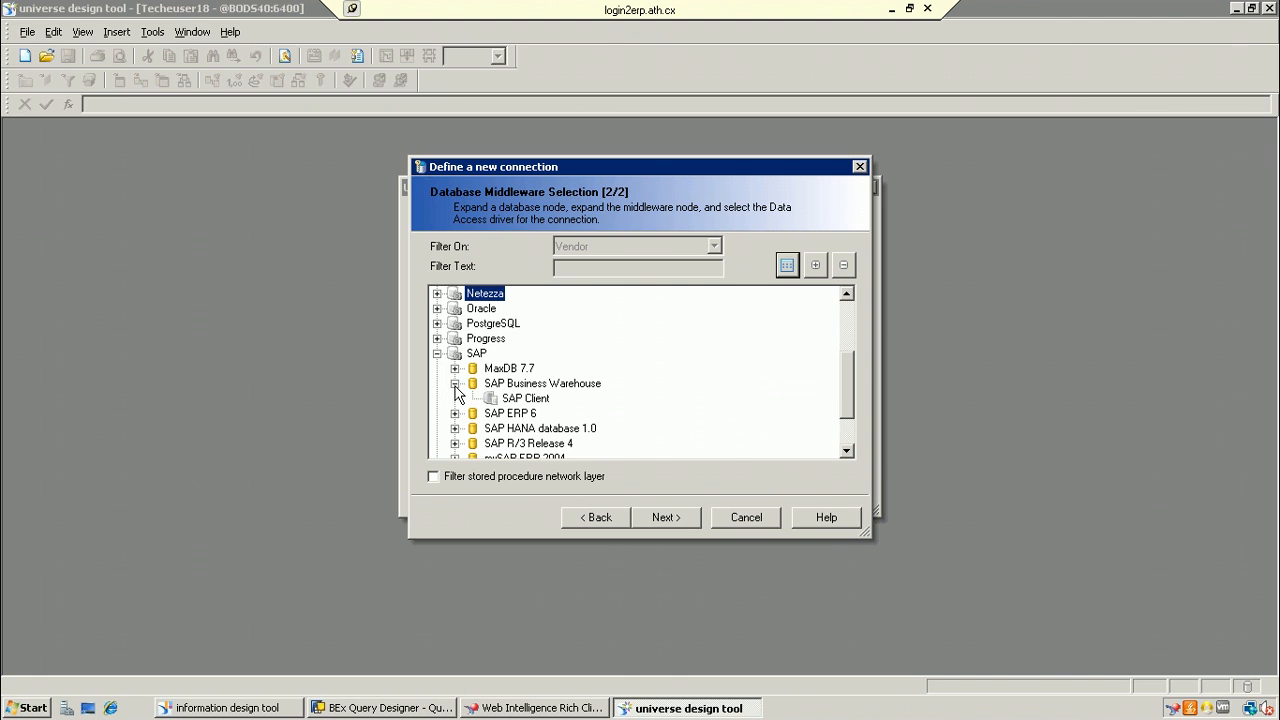
click(525, 398)
click(666, 518)
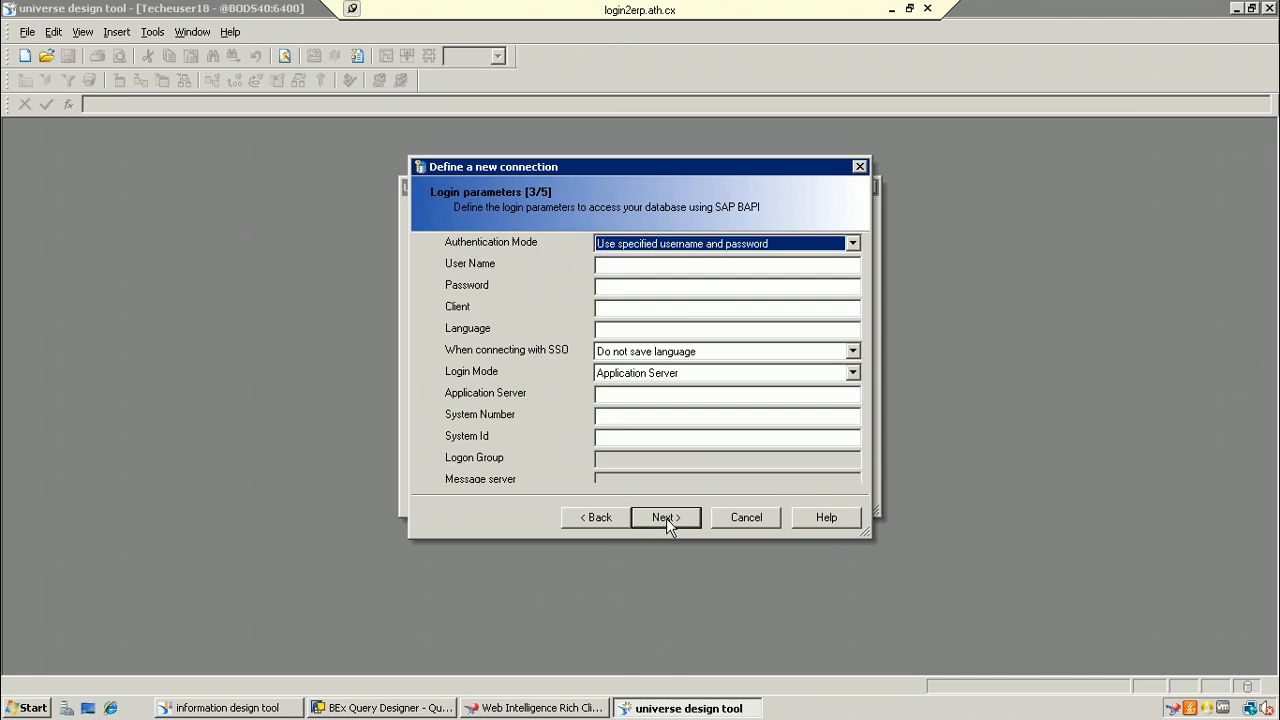
Step: Enter the user name, password, client 001, server BODS40, system number 25 and system ID BW7
click(652, 264)
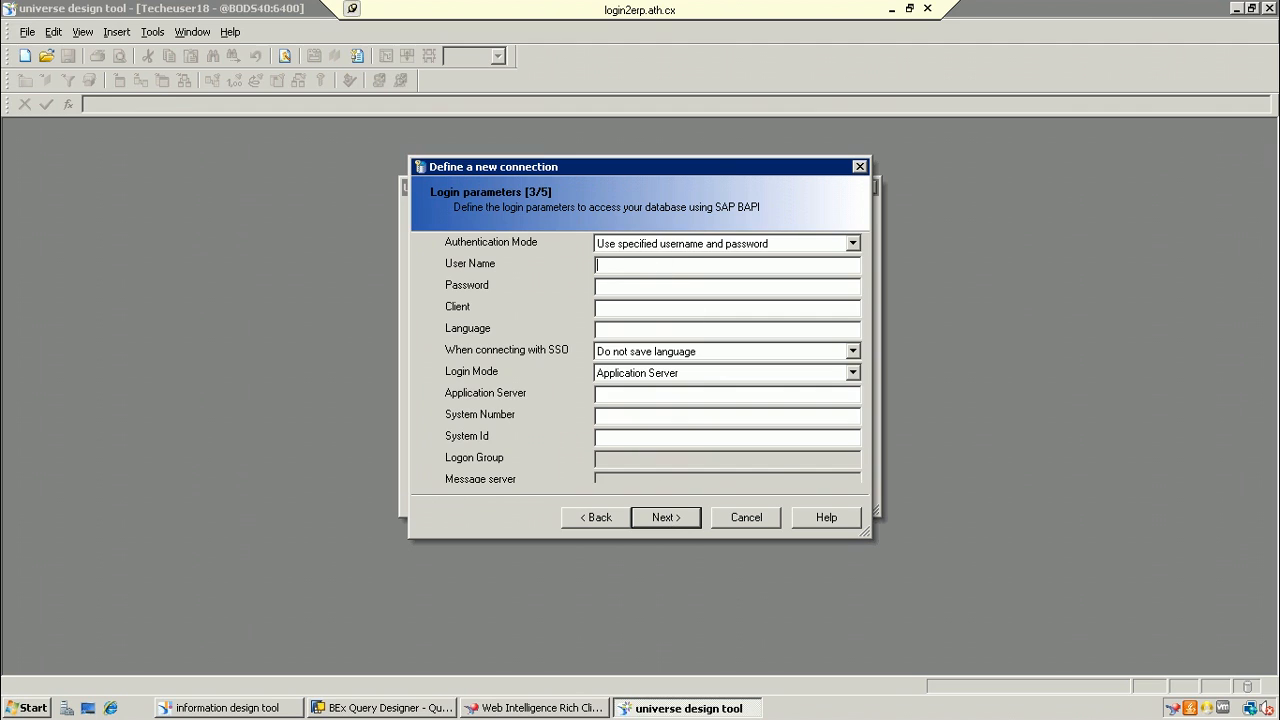
text(tech)
text(euser18)
text(*****)
text(001)
text(BODS40)
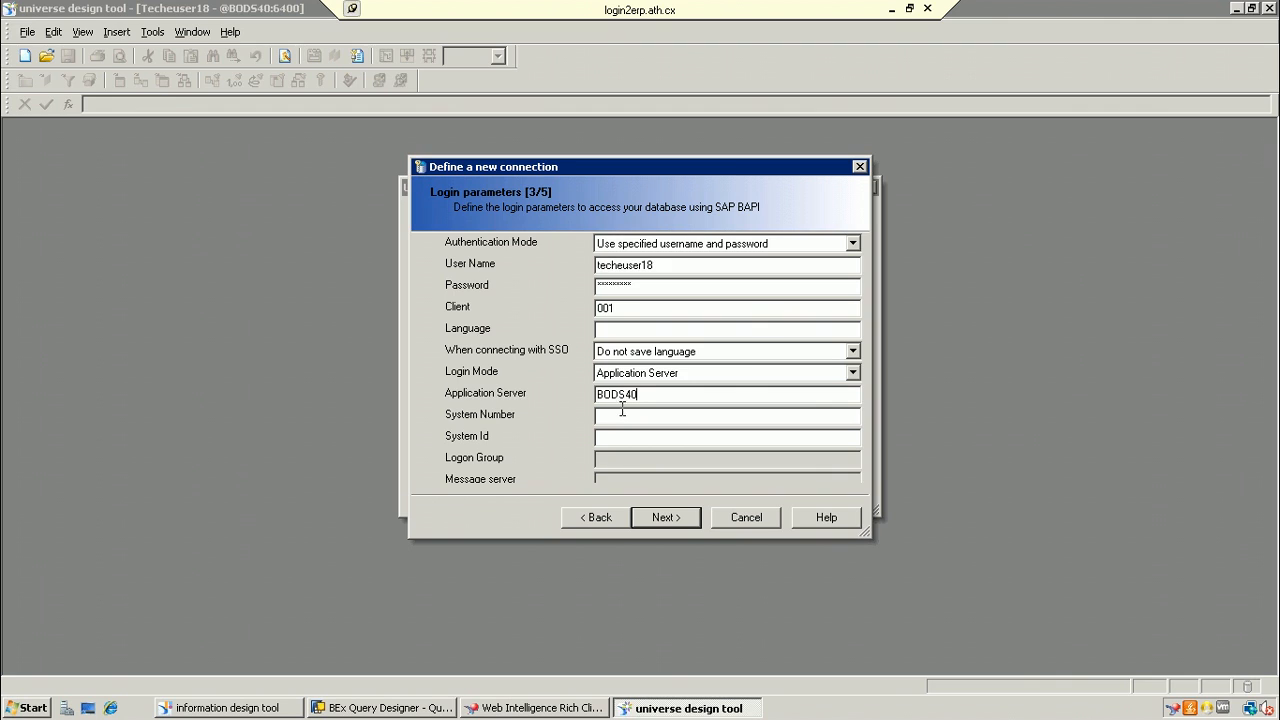
click(622, 410)
text(2)
text(5)
text(BW7)
click(665, 520)
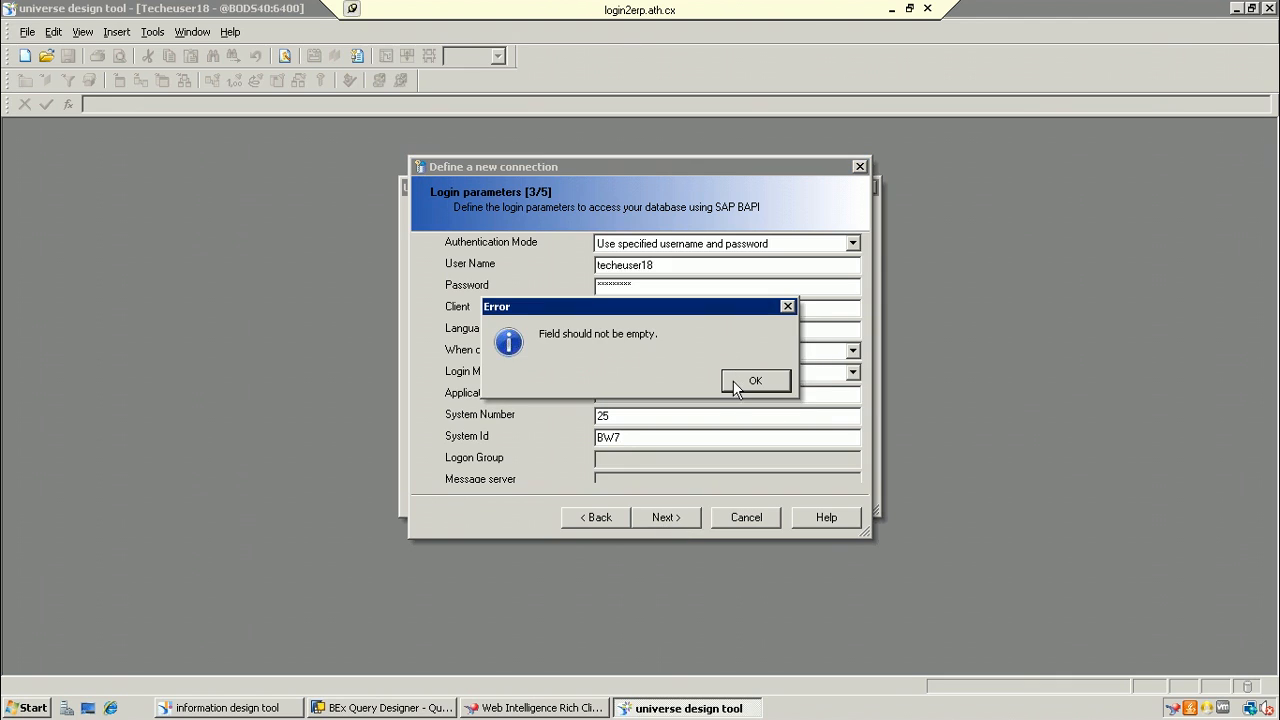
click(737, 382)
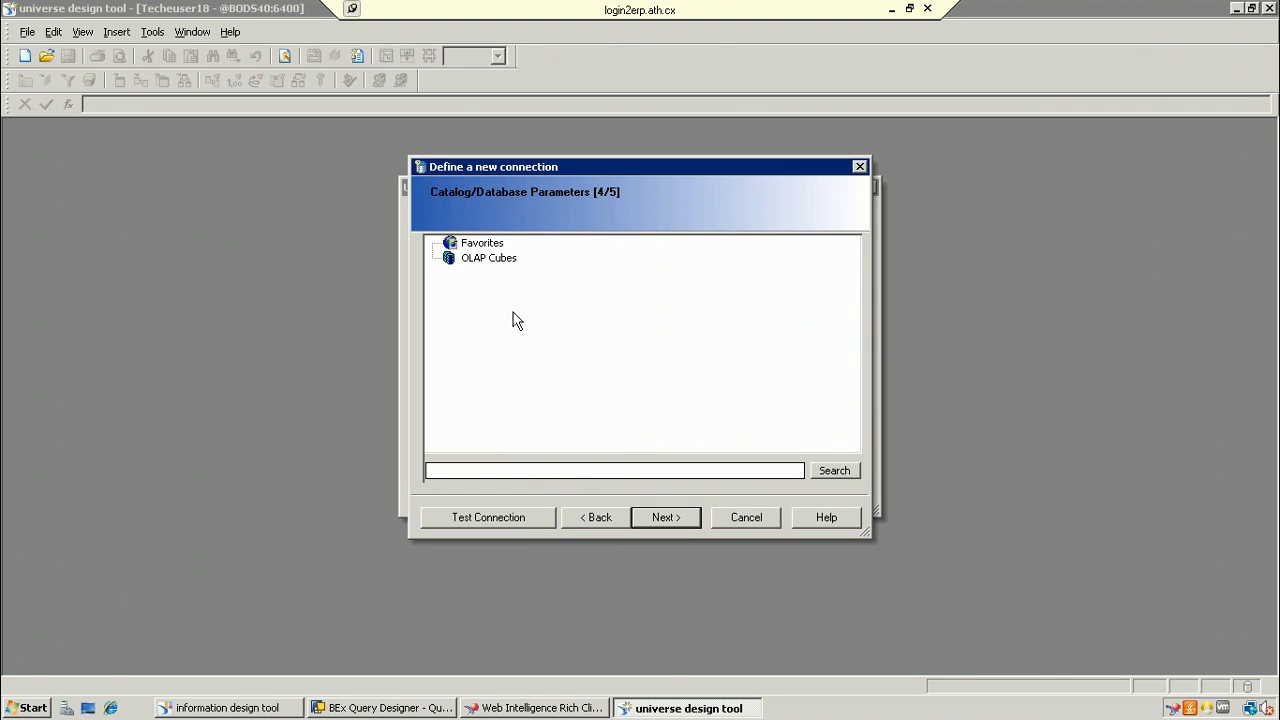
Step: Go back to the login parameters, set language to en, and advance to the catalog page
click(489, 259)
click(490, 246)
click(618, 514)
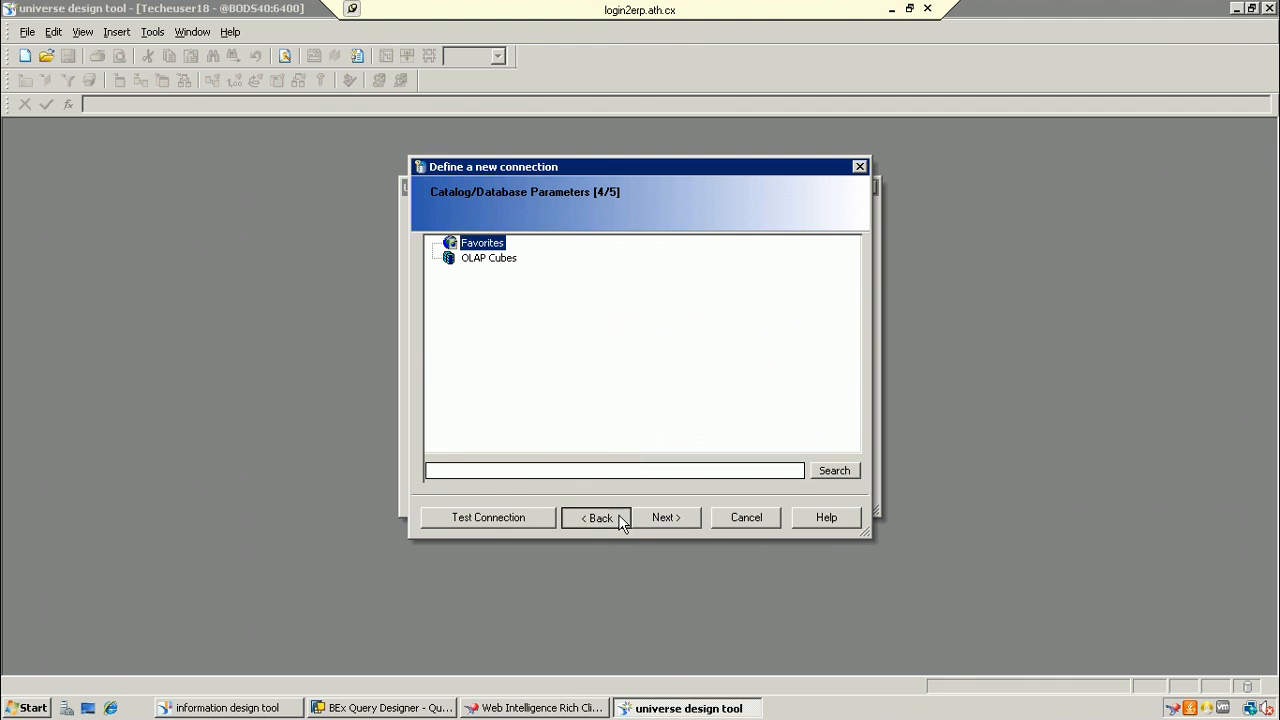
click(660, 330)
text(en)
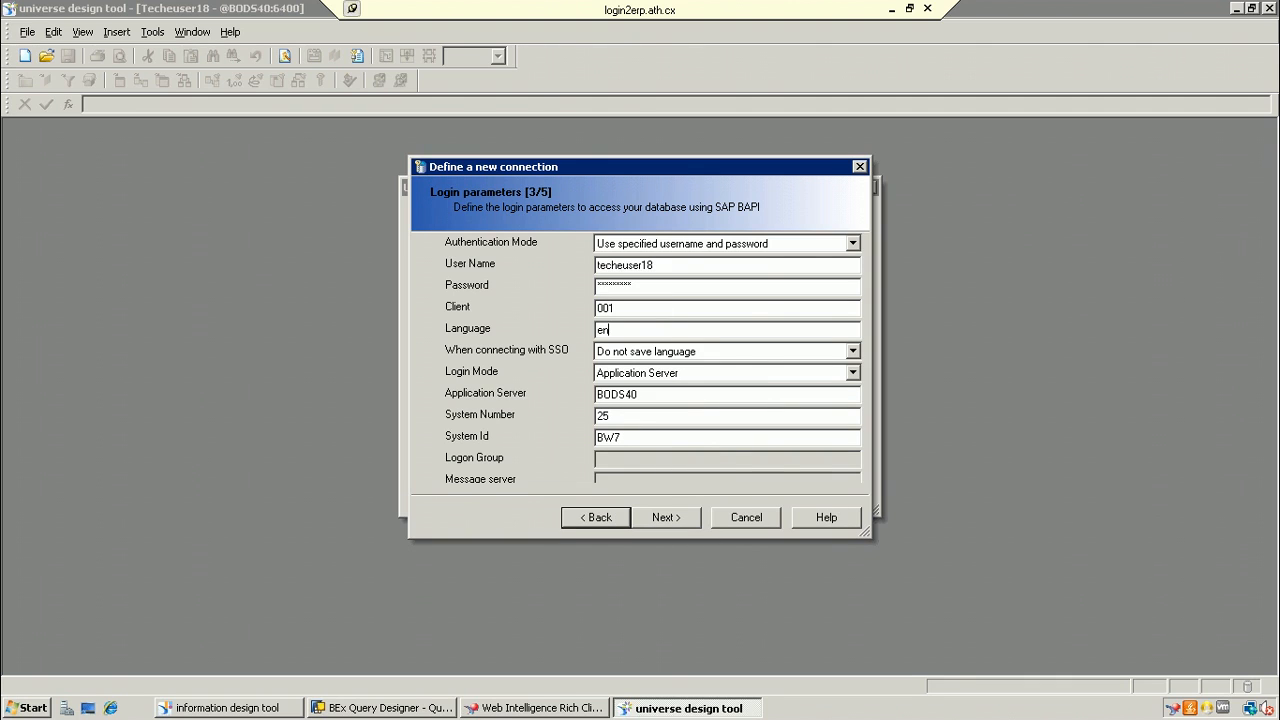
click(684, 524)
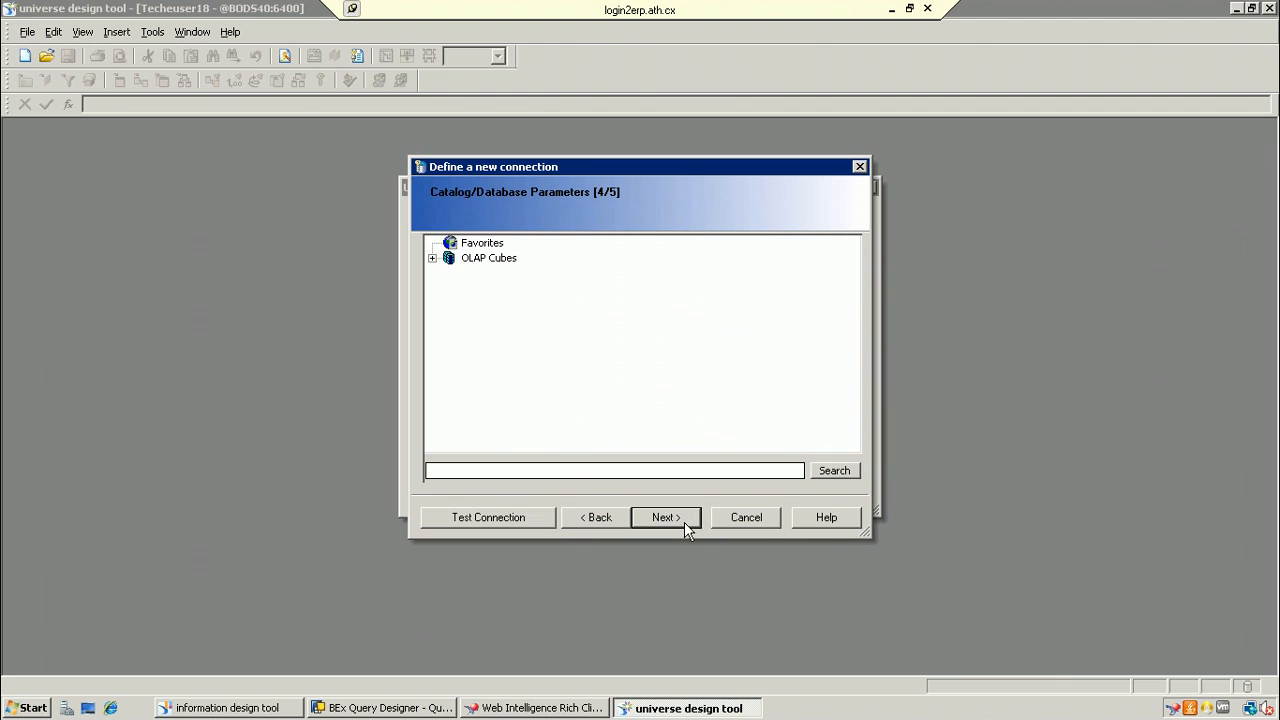
Step: Select the BOTest query under OLAP Cubes > sales order infocube as the data source
click(432, 258)
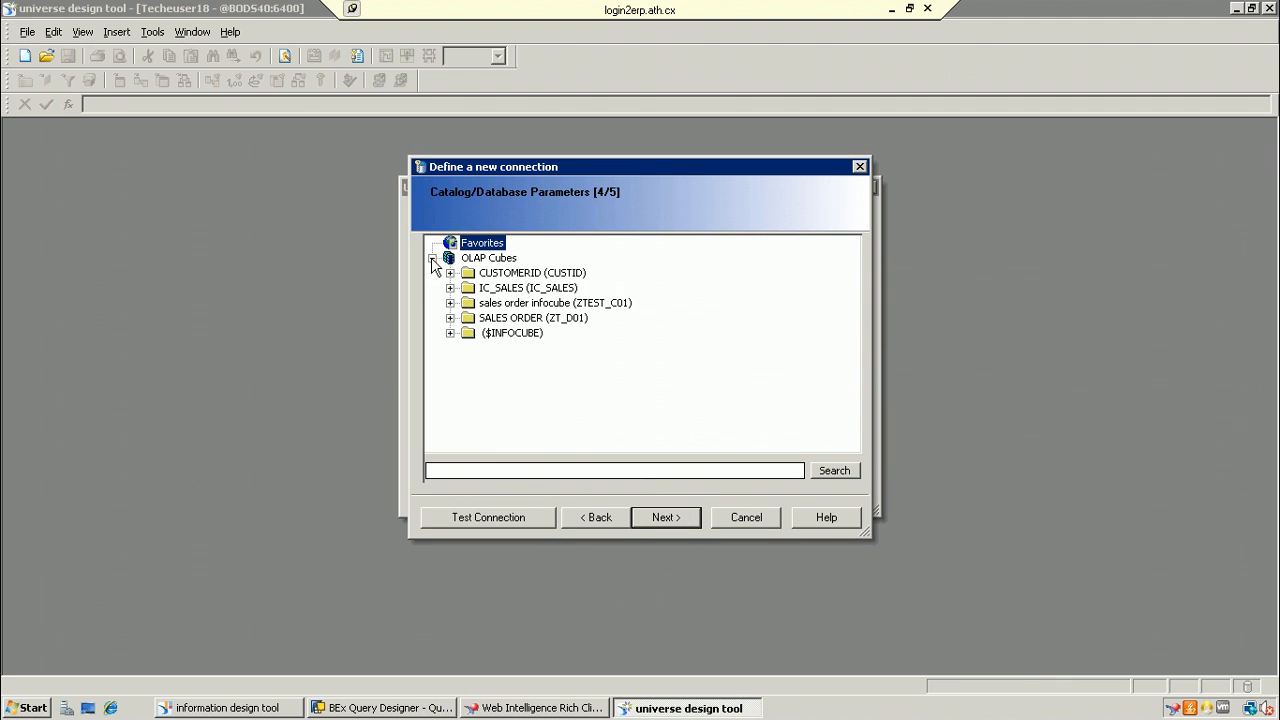
click(450, 318)
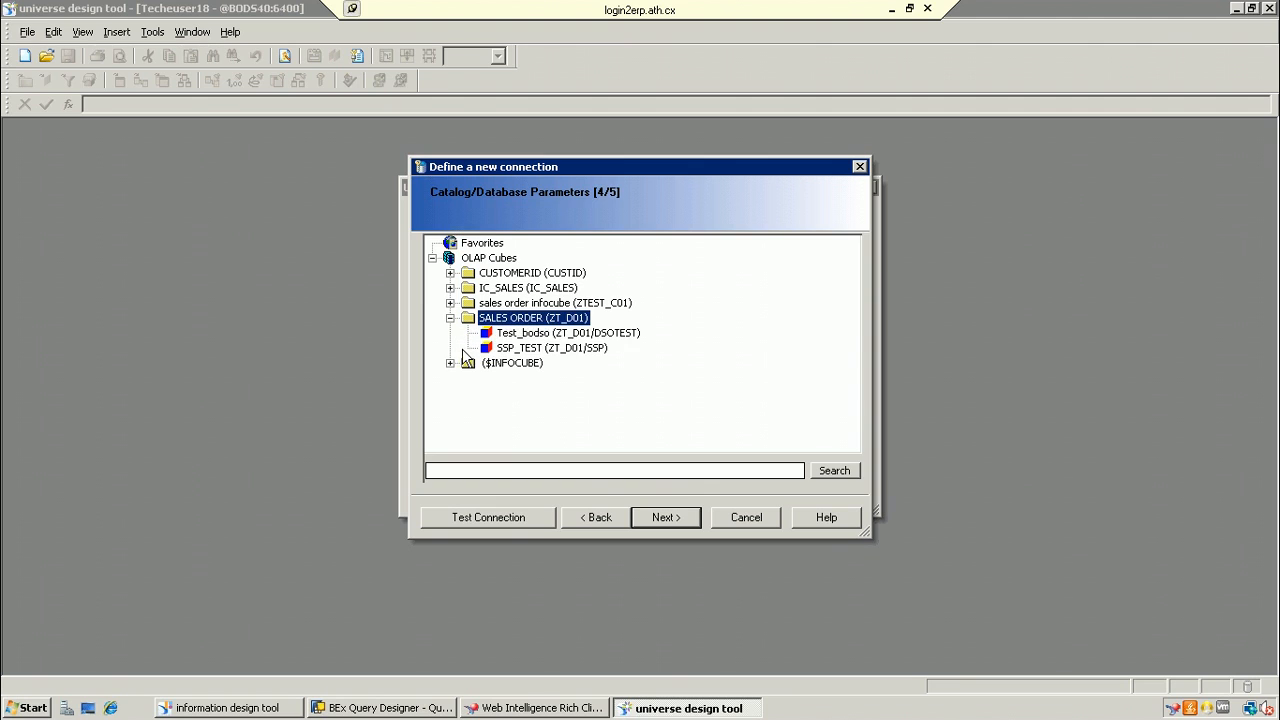
click(451, 364)
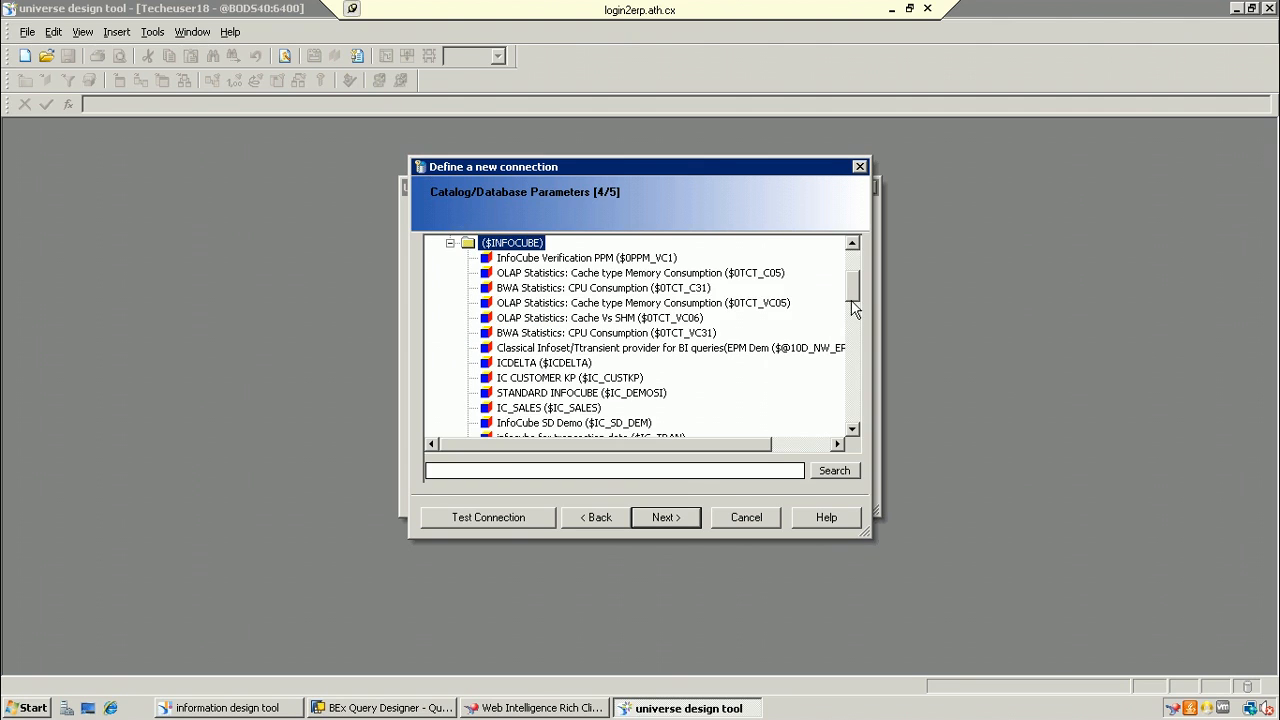
drag(855, 315, 863, 214)
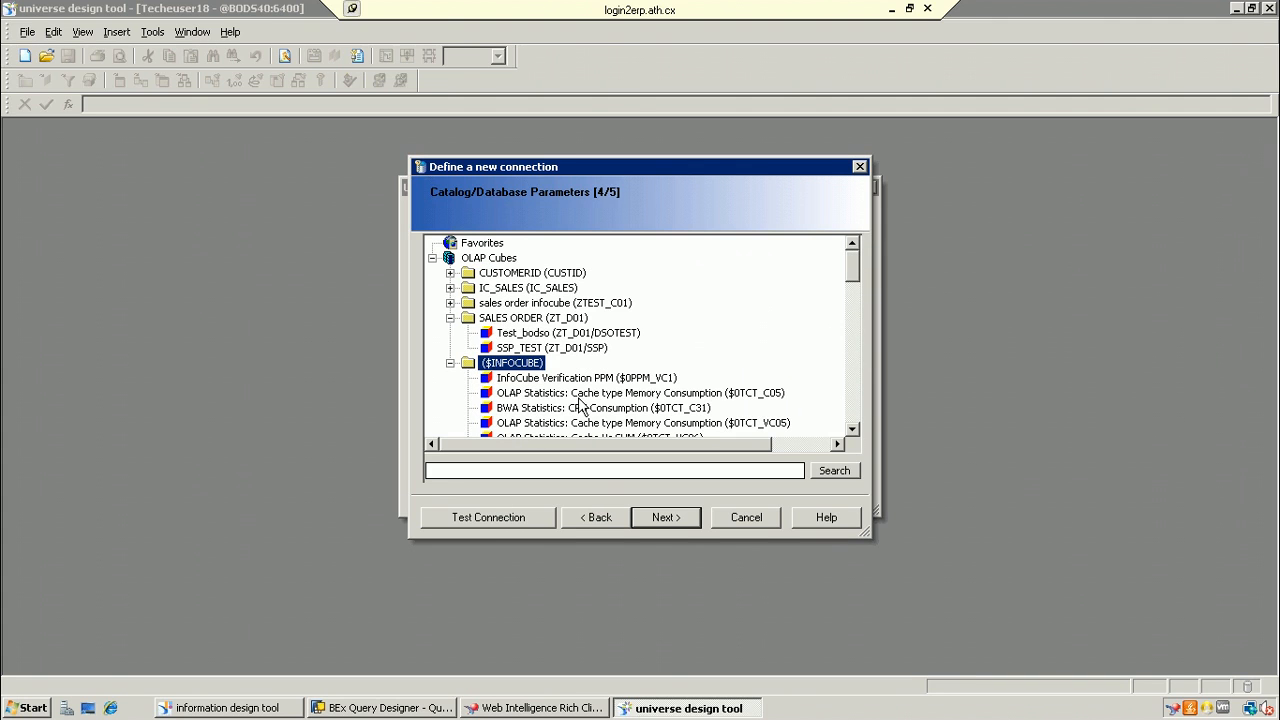
click(449, 304)
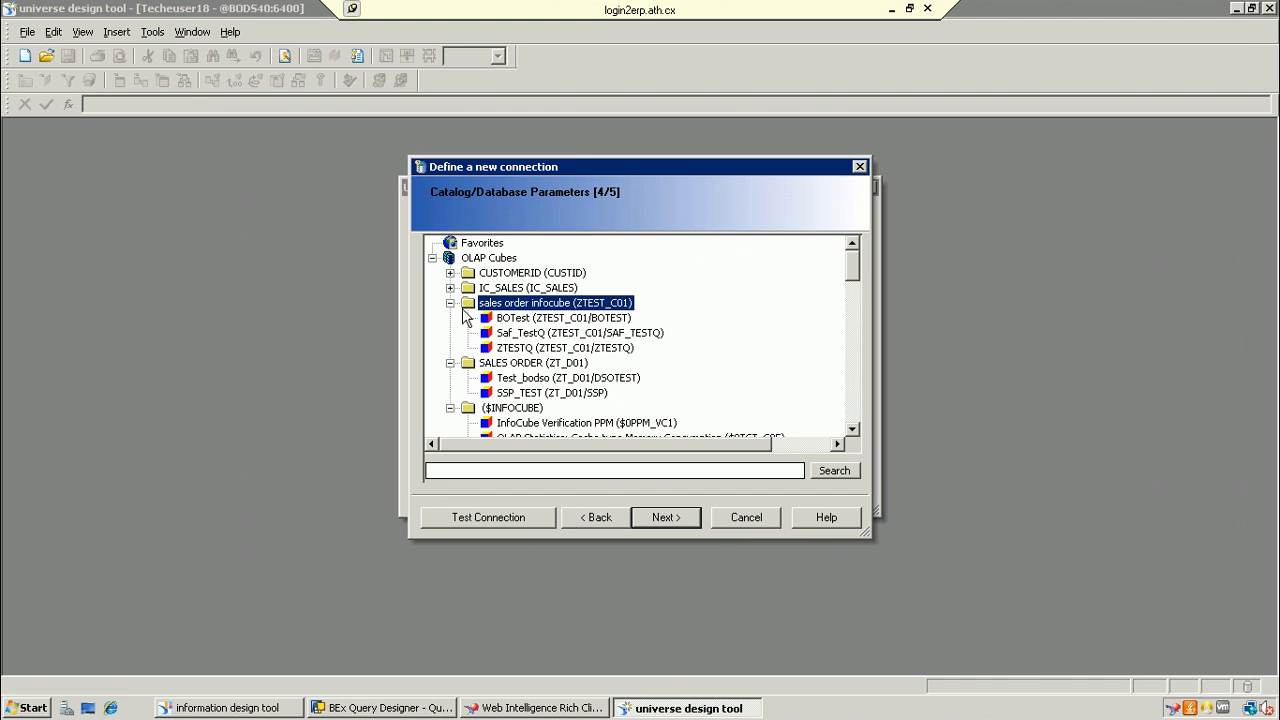
click(512, 322)
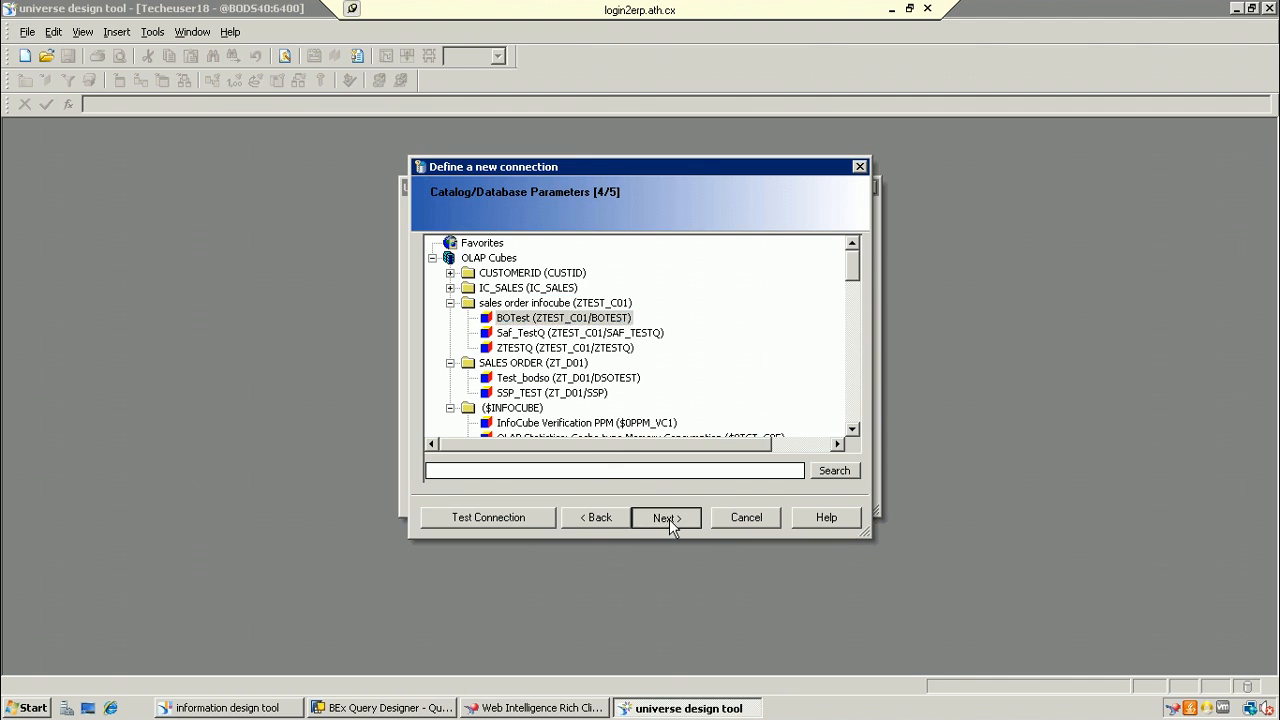
Step: Finish the SSS_Sa connection and confirm the universe parameters to generate Univers2
click(668, 518)
click(670, 519)
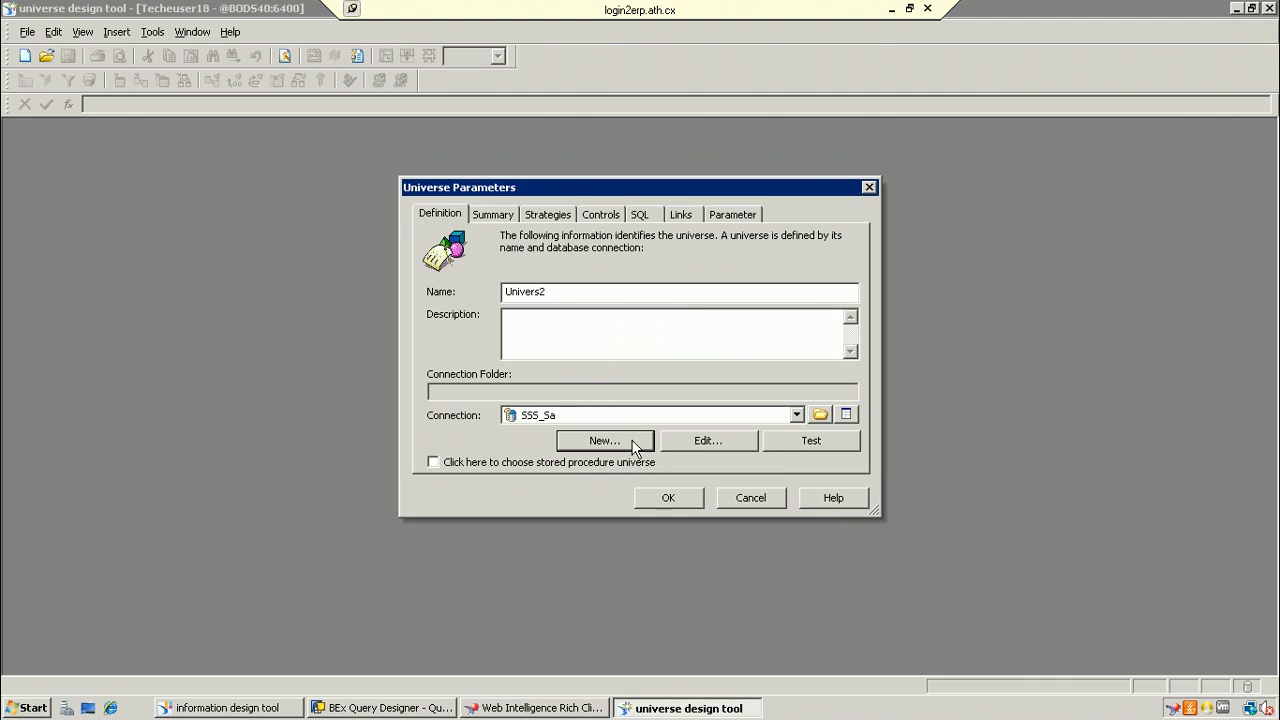
click(664, 498)
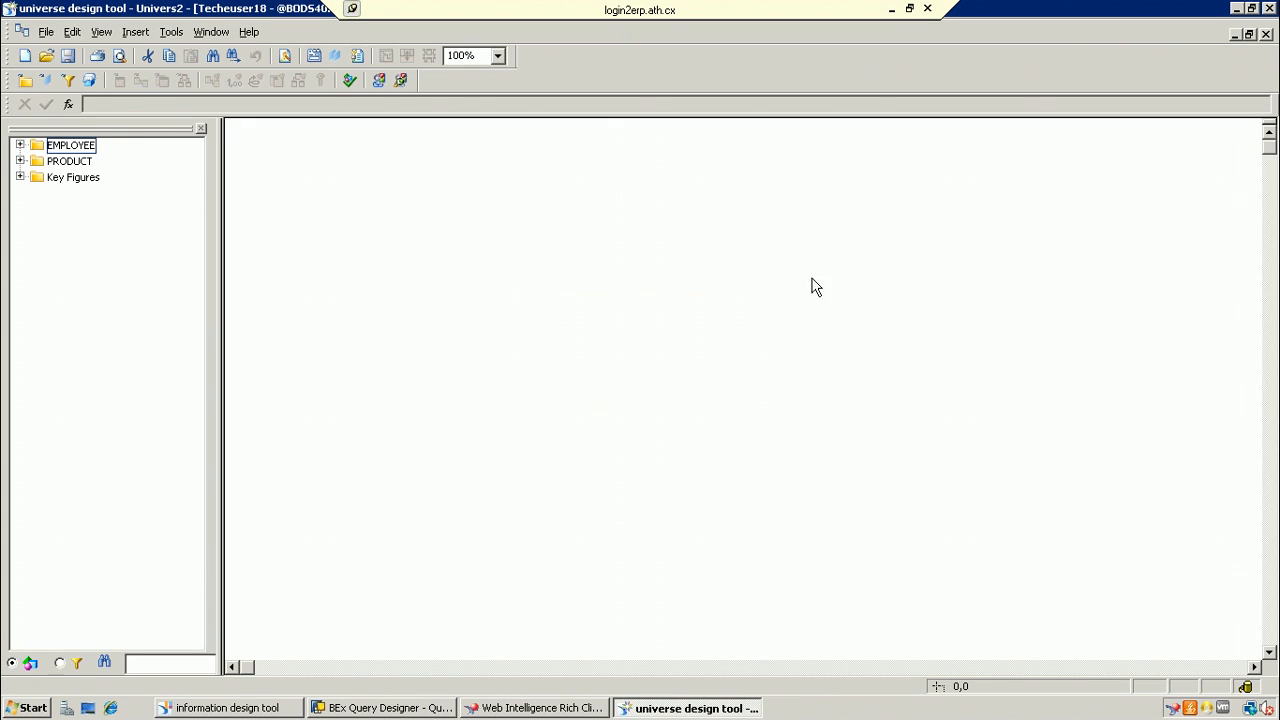
Step: Expand the Key Figures, PRODUCT and EMPLOYEE classes of Univers2, then bring up BEx Query Designer
click(451, 258)
click(20, 177)
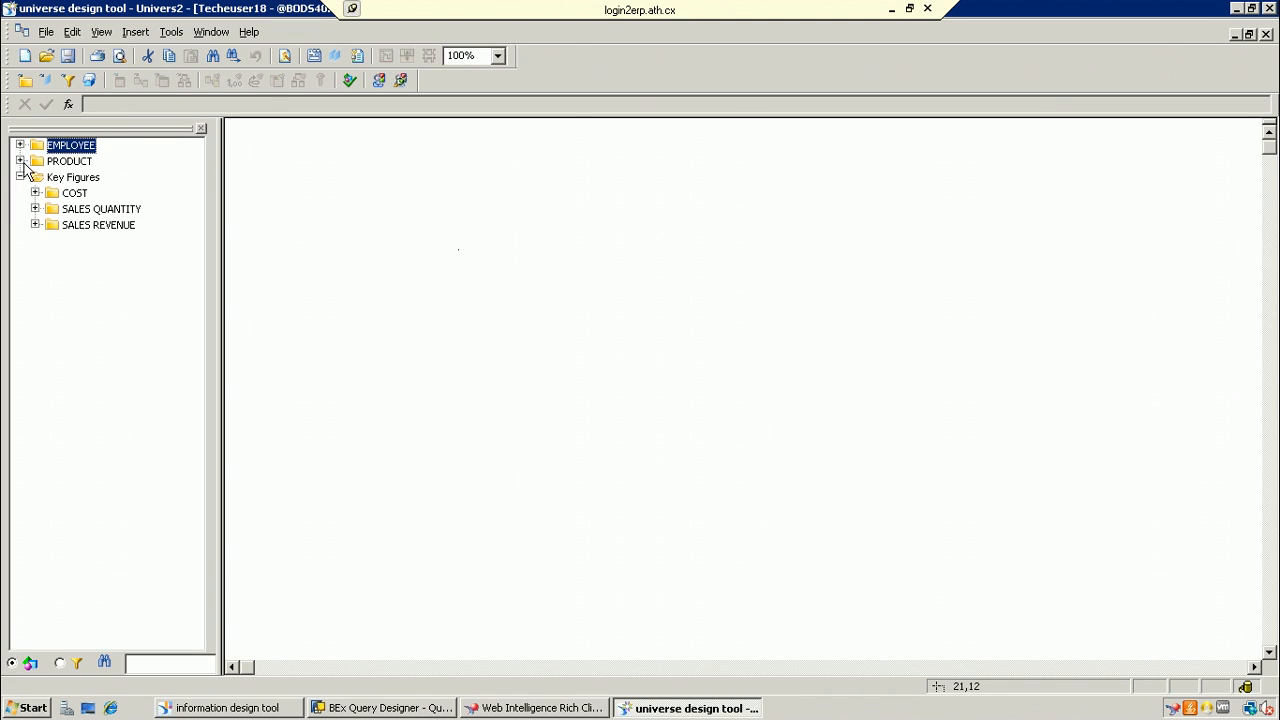
click(20, 161)
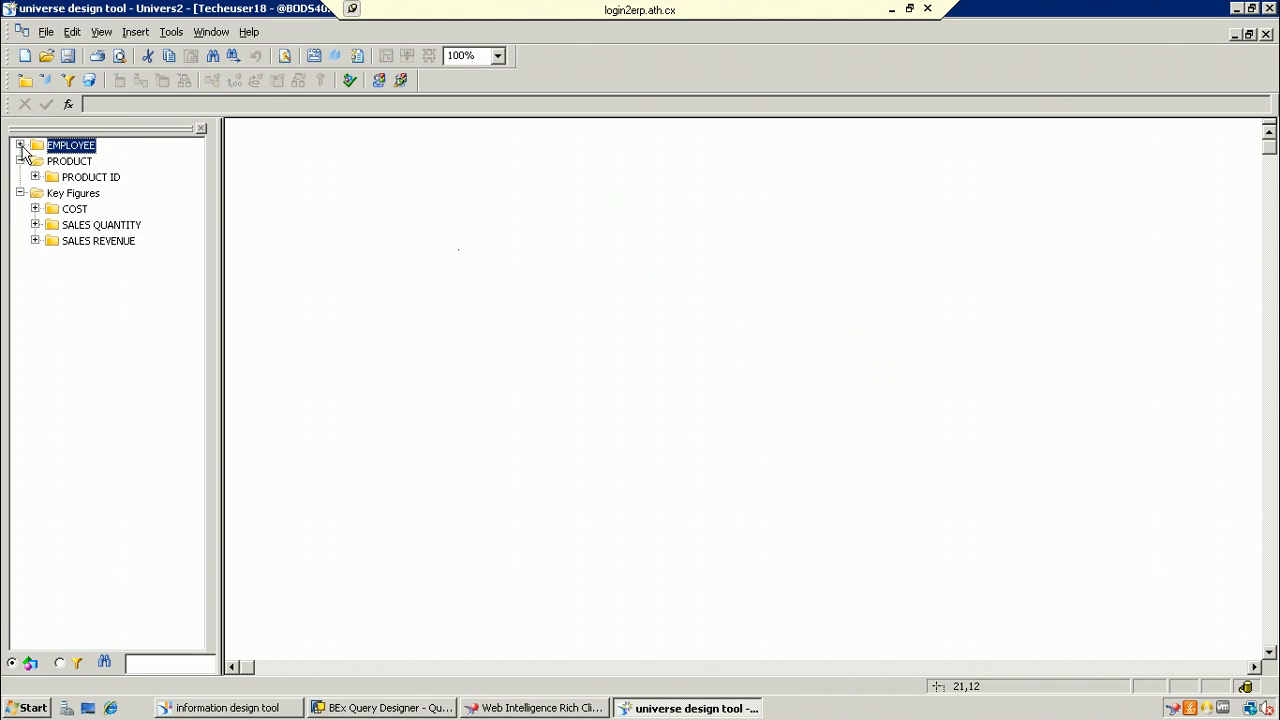
click(20, 145)
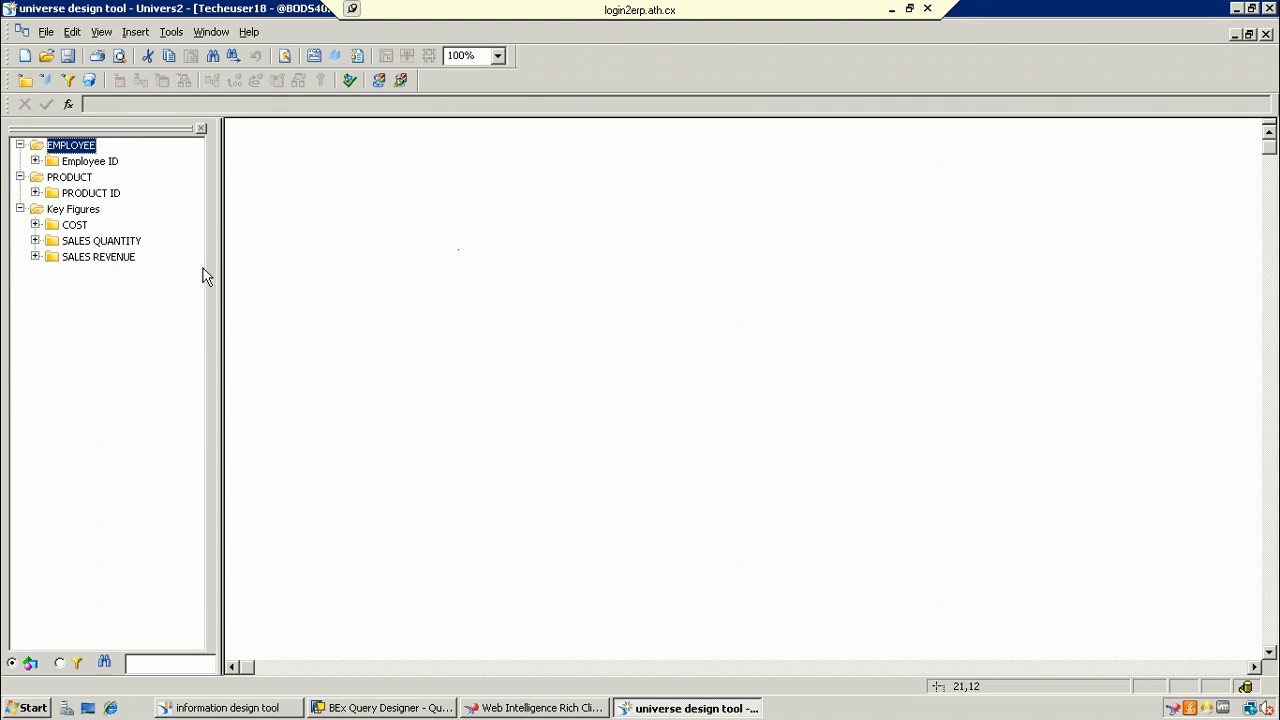
click(435, 709)
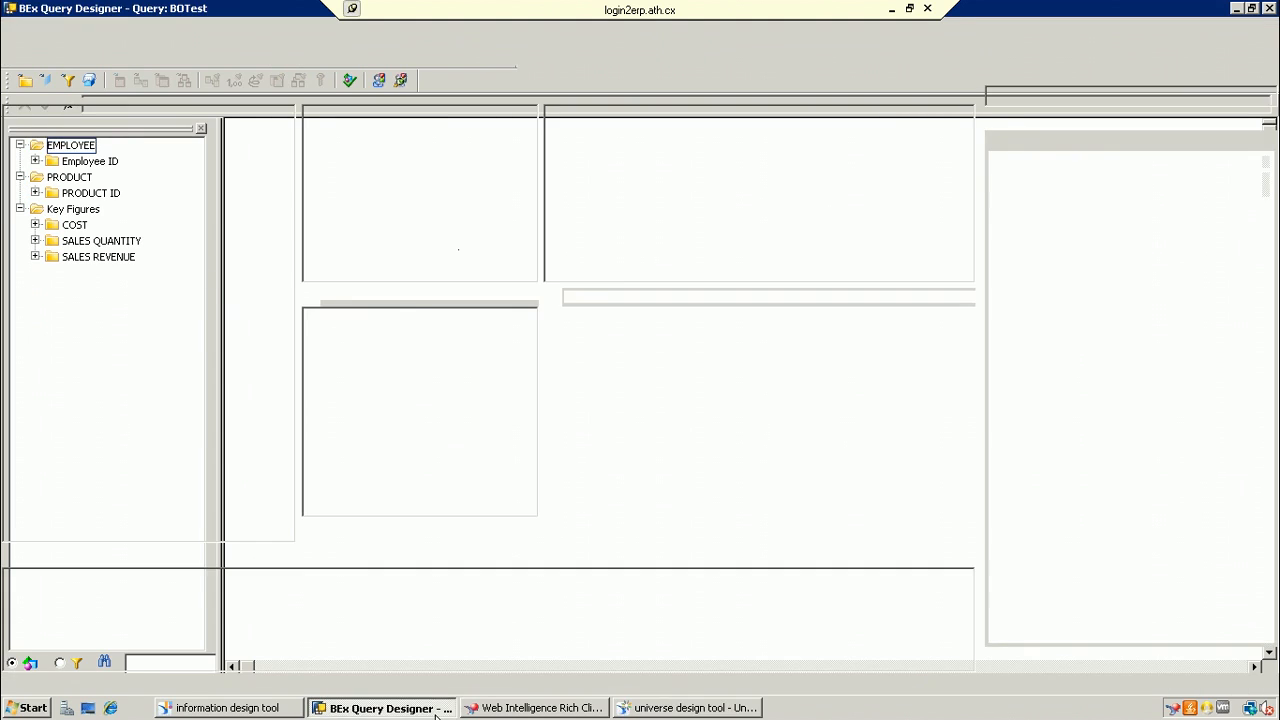
click(435, 709)
click(415, 707)
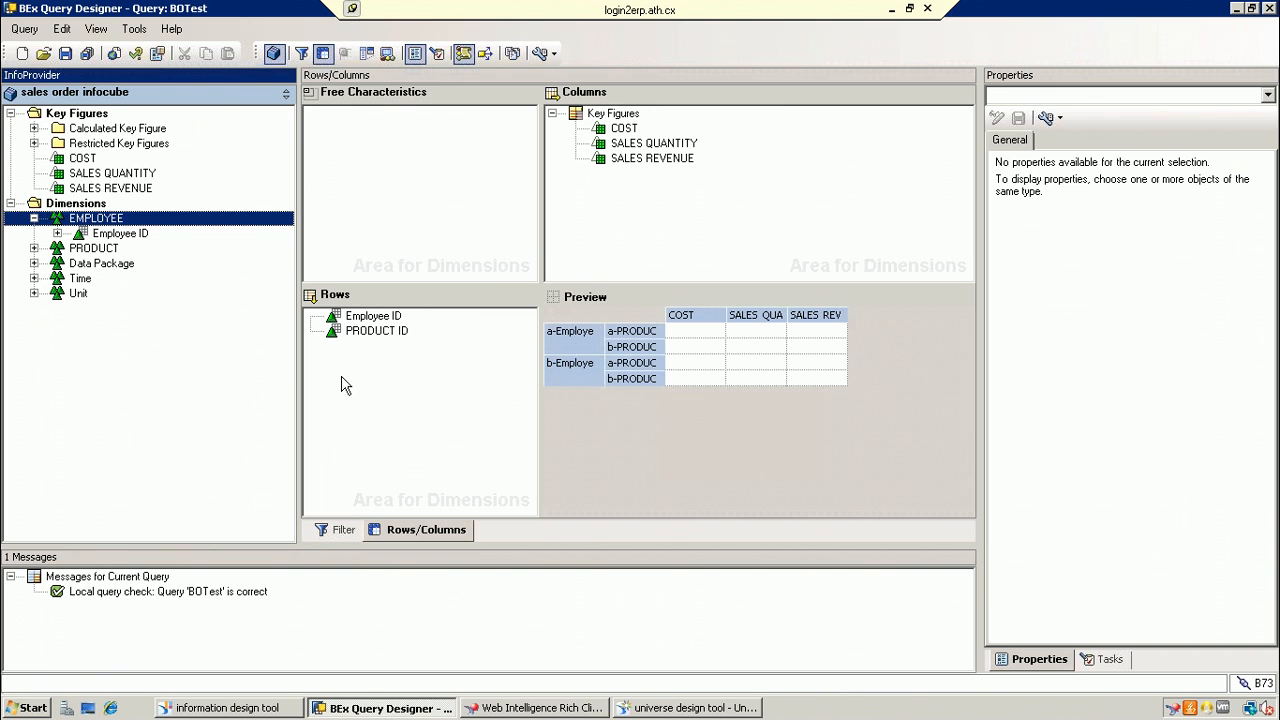
click(1236, 8)
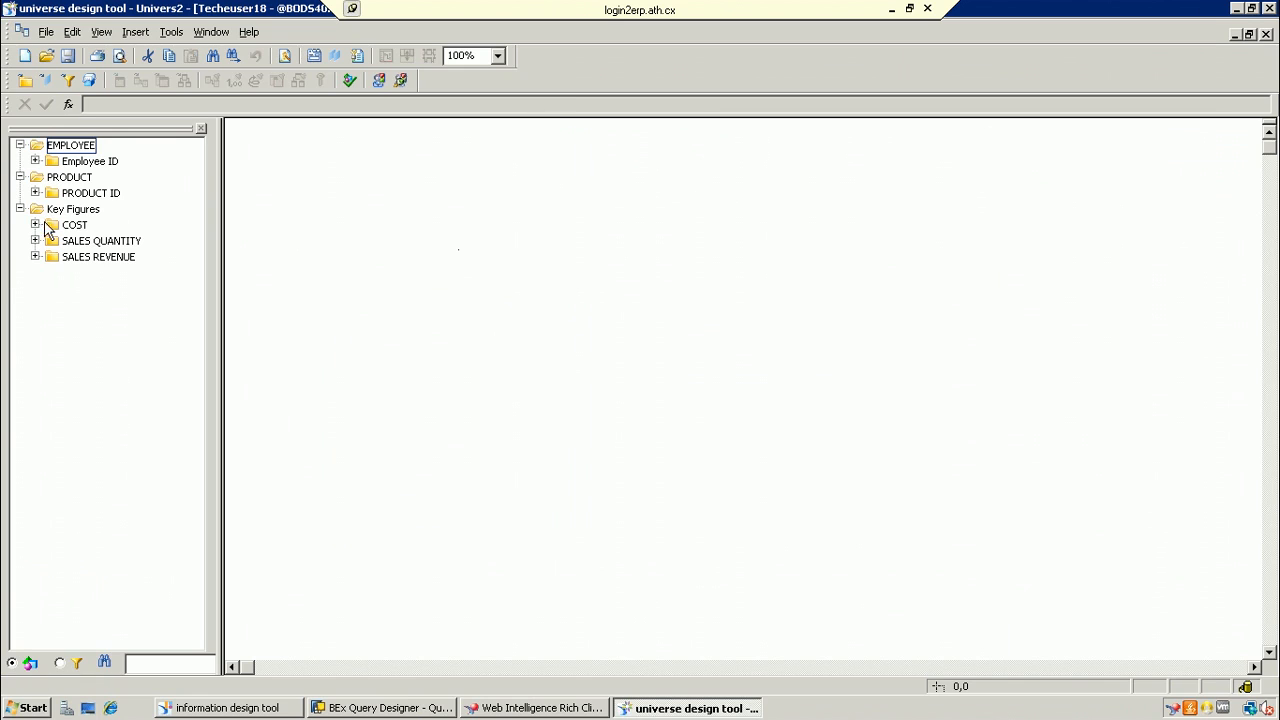
Step: Expand the COST, SALES QUANTITY and SALES REVENUE key figures in Univers2
click(35, 225)
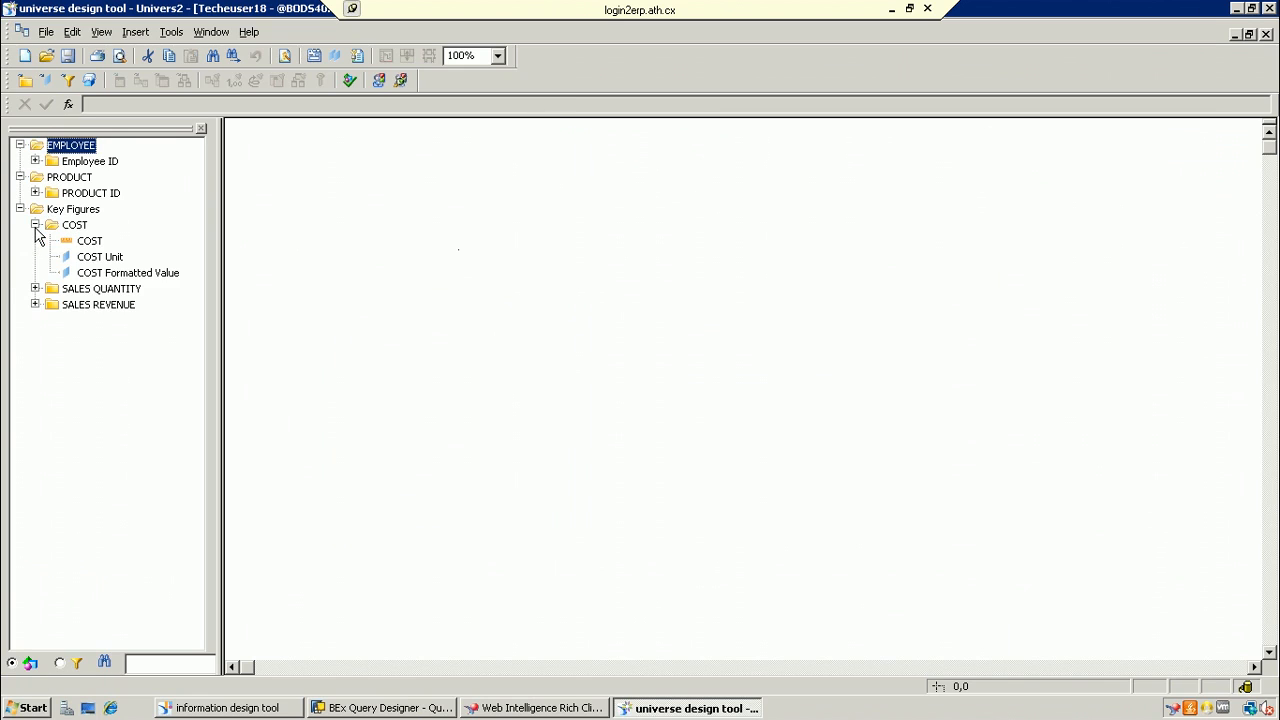
click(35, 288)
click(35, 352)
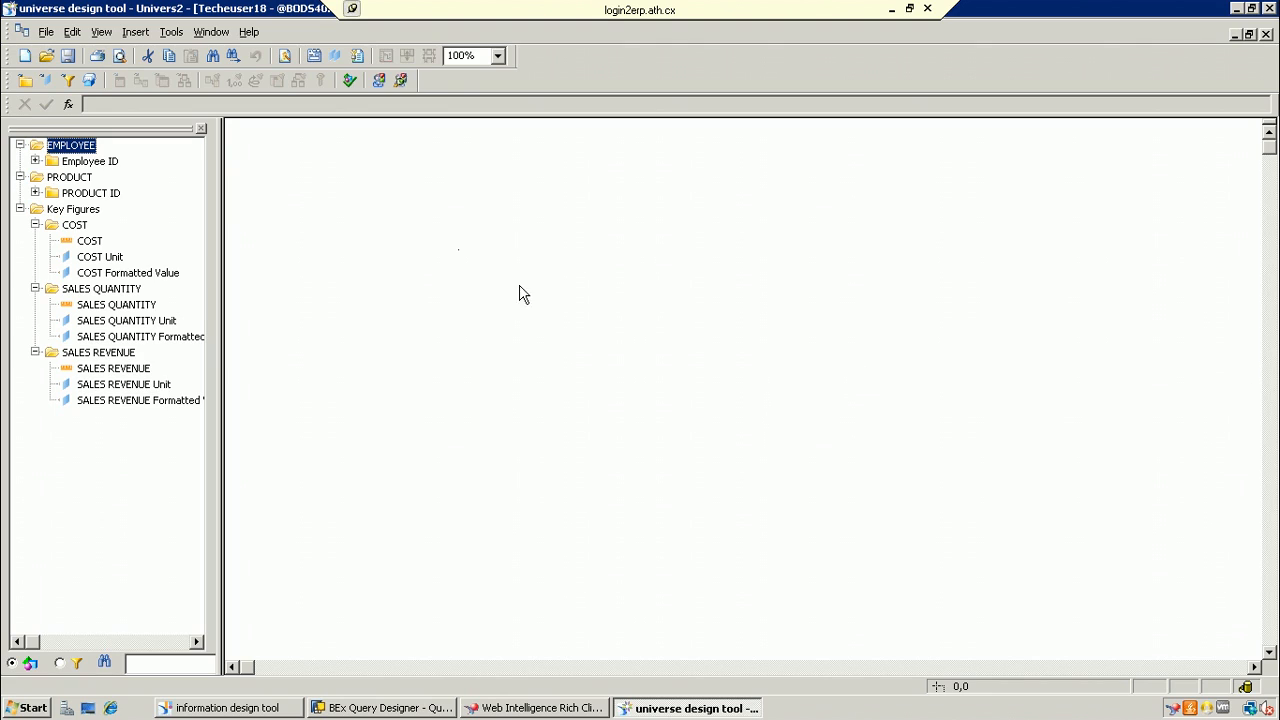
click(559, 303)
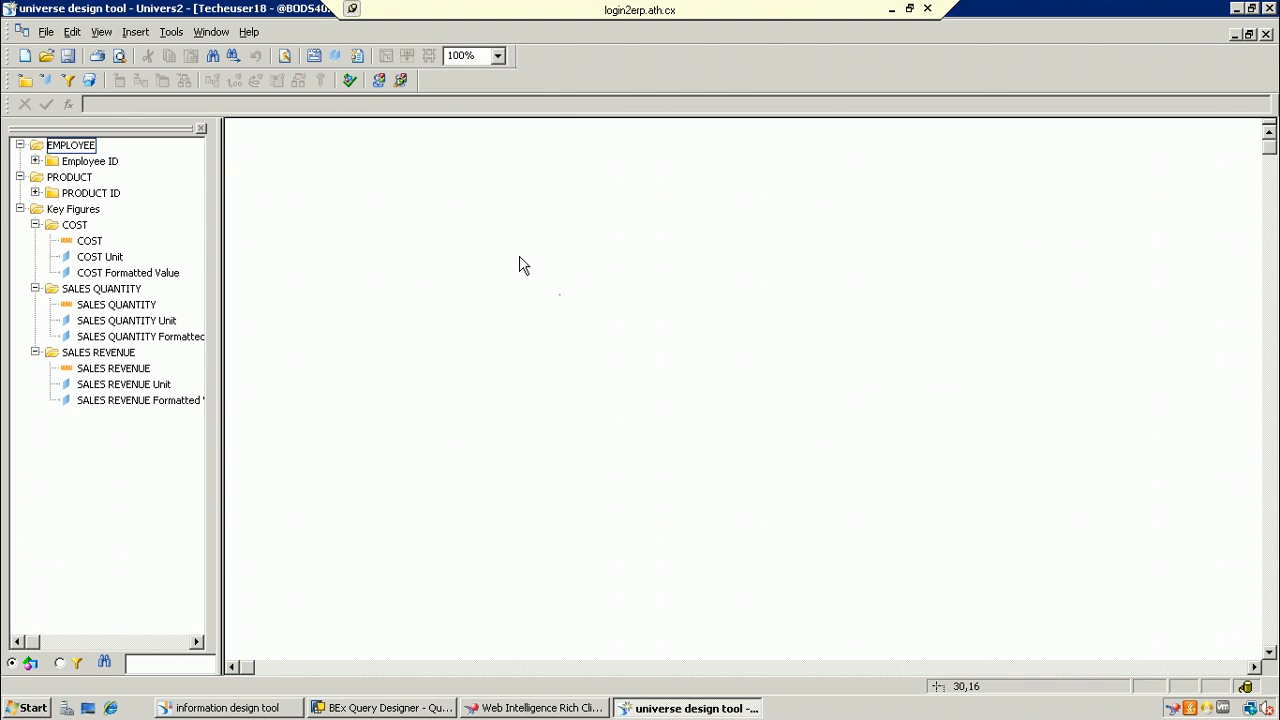
Step: Open and close the File menu, then minimise the remote desktop to return to Paint
click(47, 34)
click(504, 385)
click(891, 11)
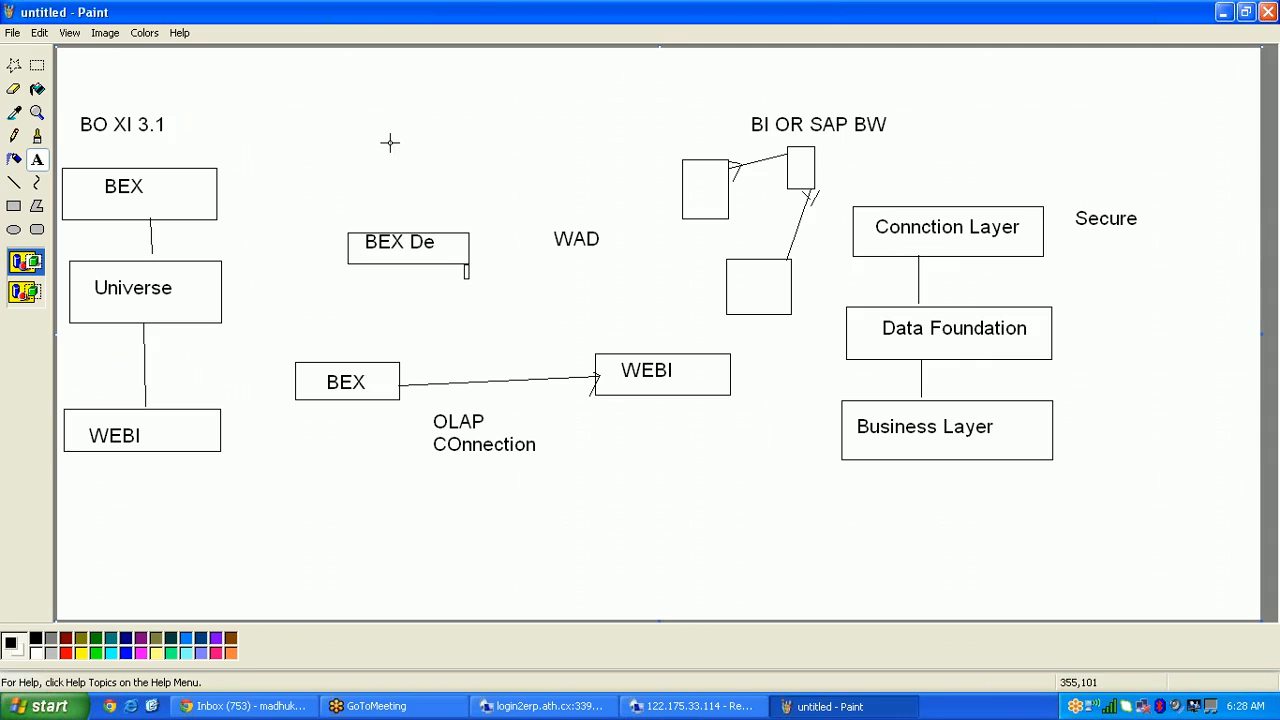